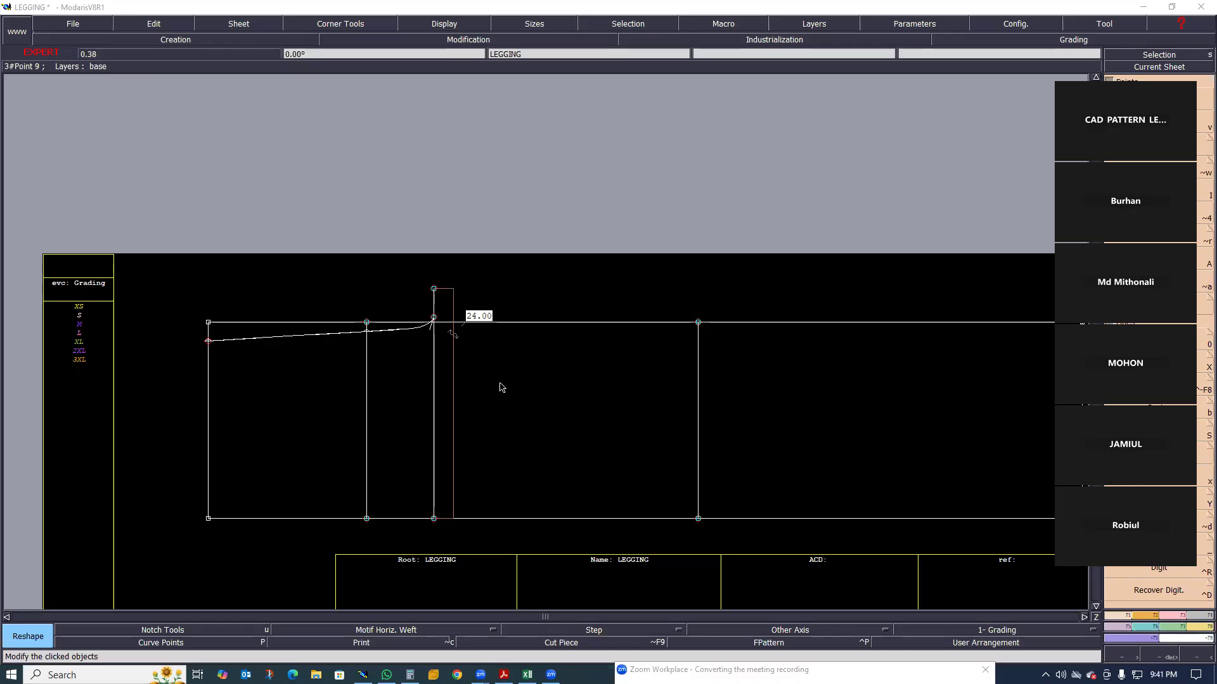
Switch to the Excel size chart and highlight the size S 1/2 knee width cell in yellow
scroll(489, 434, down, 1)
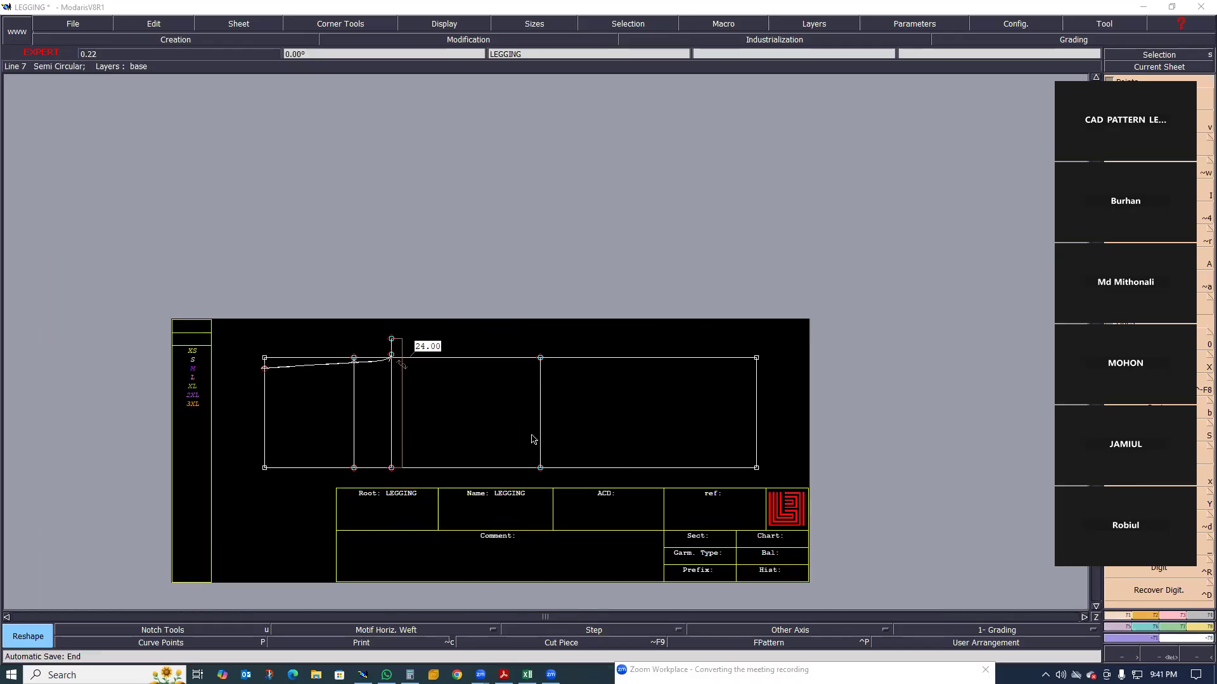
scroll(589, 491, up, 1)
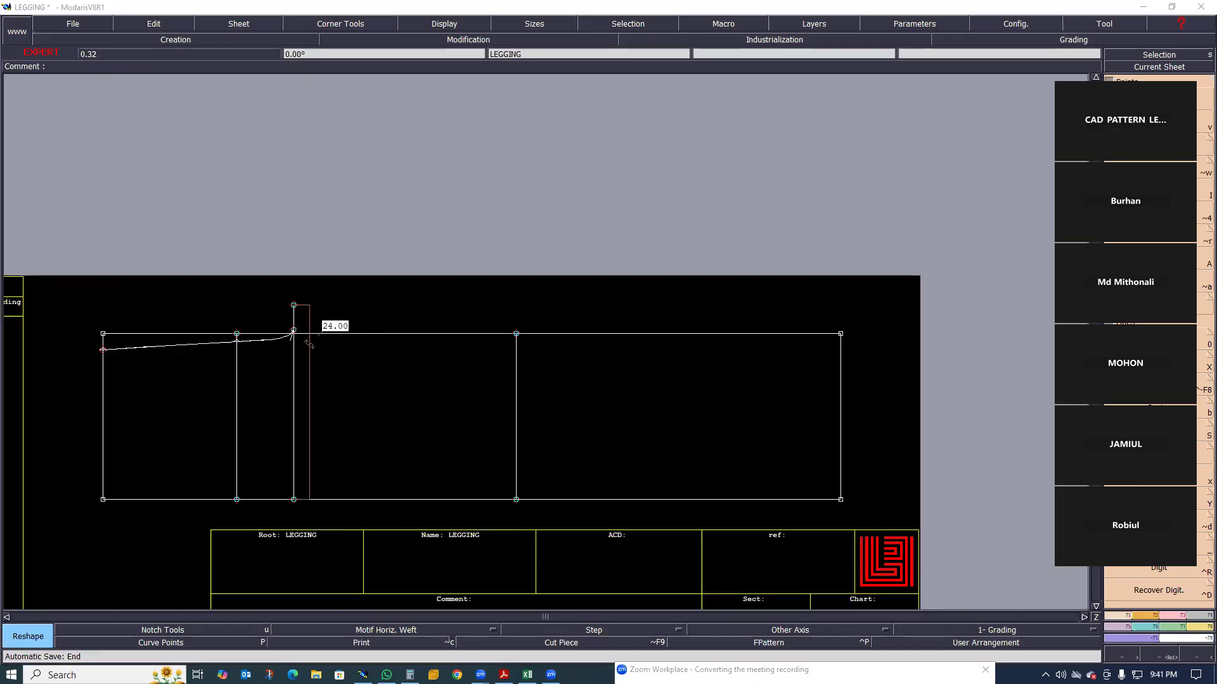
key(alt+Tab)
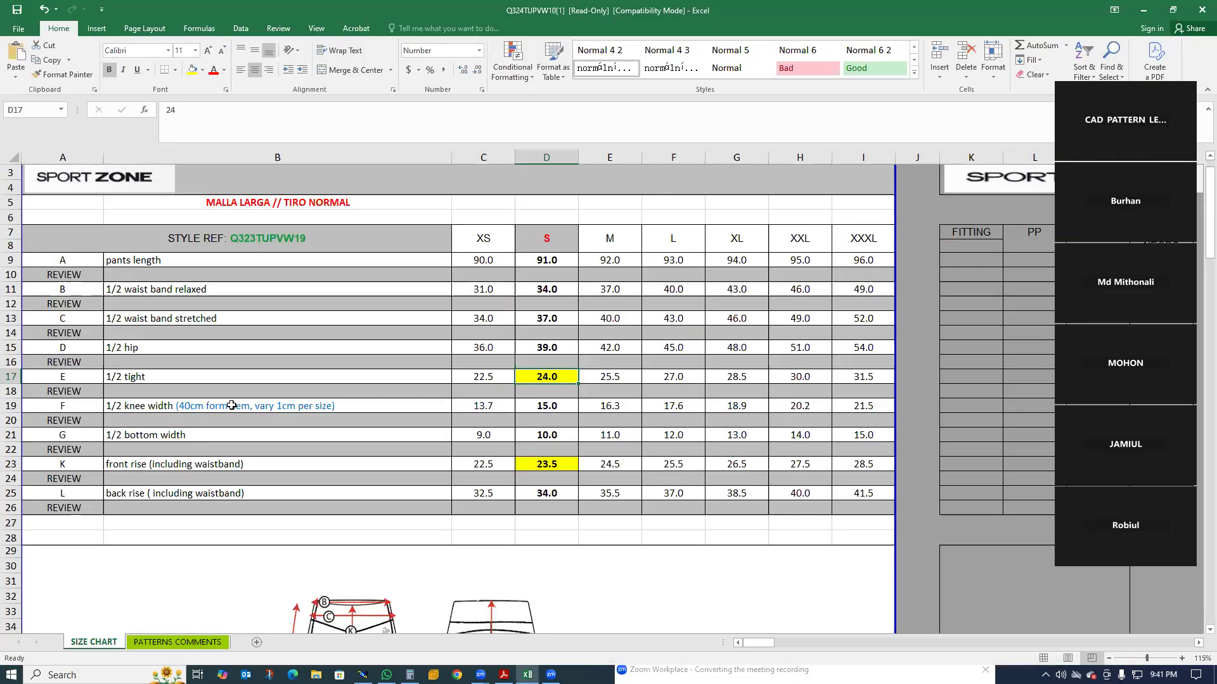
click(547, 407)
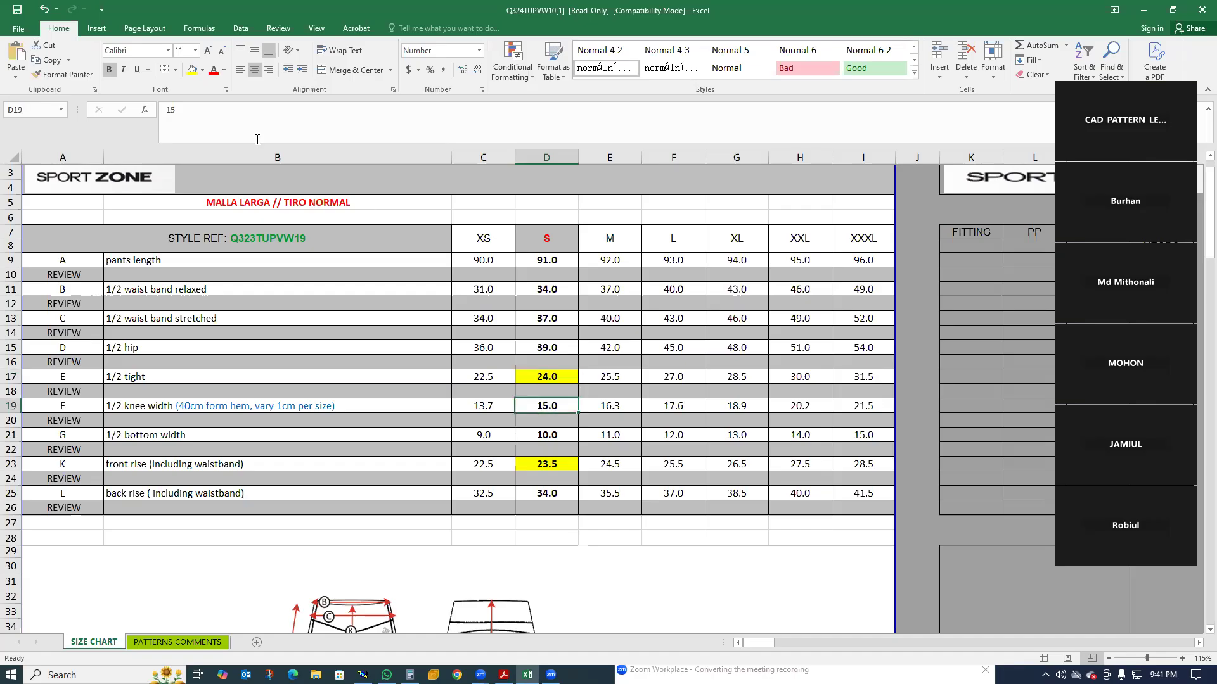
click(194, 69)
Switch back to Modaris and create a developed point on the knee line 15 cm from its lower end, using curve length -15
click(363, 675)
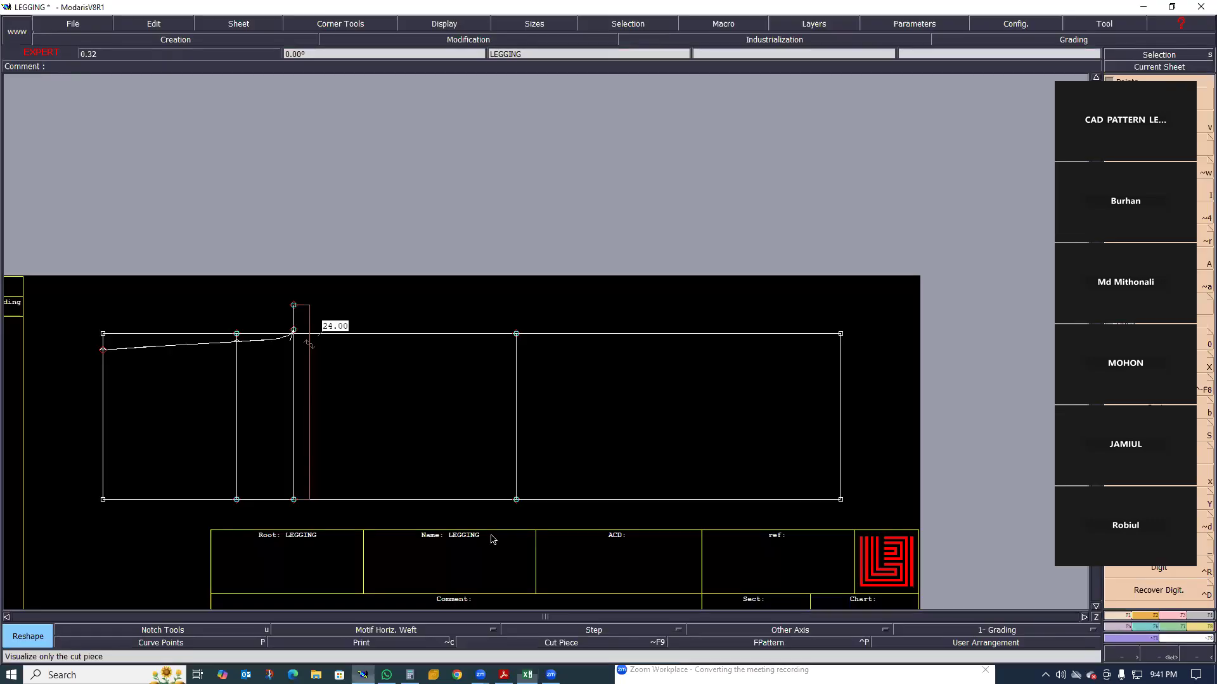
key(v)
click(520, 500)
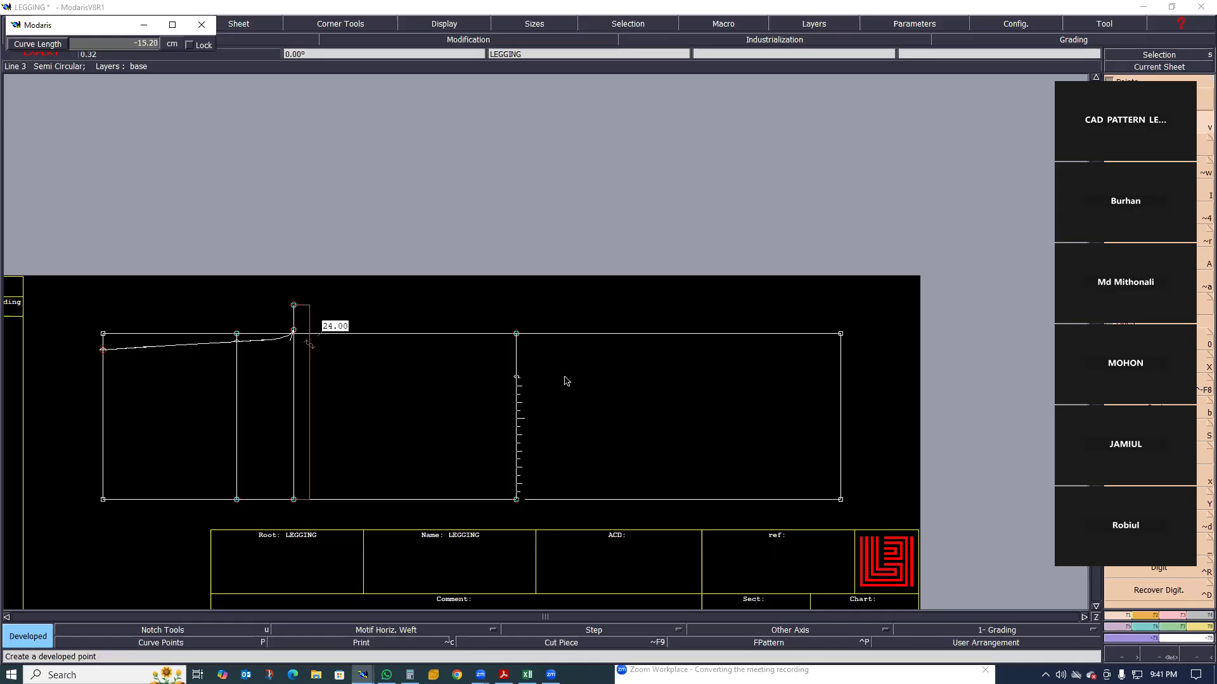
text(-15)
key(Return)
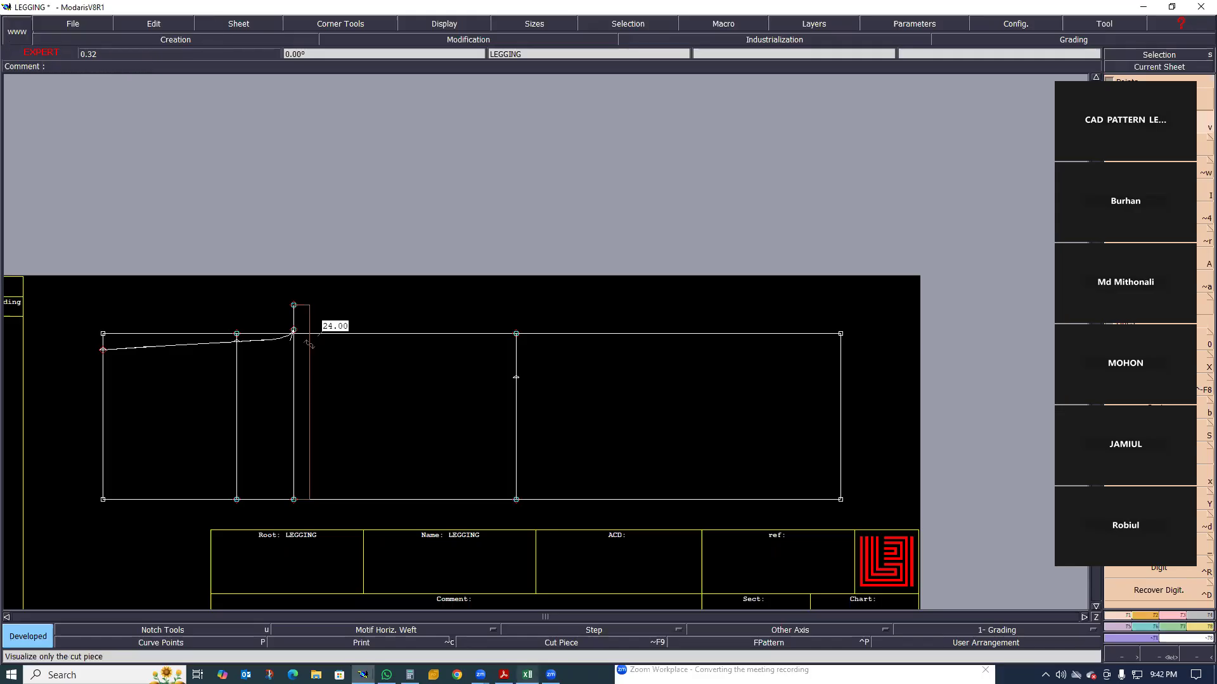
Check the bottom width in the Excel size chart and create a developed point on the hem line at curve length -10.00 cm from its lower end
key(alt+Tab)
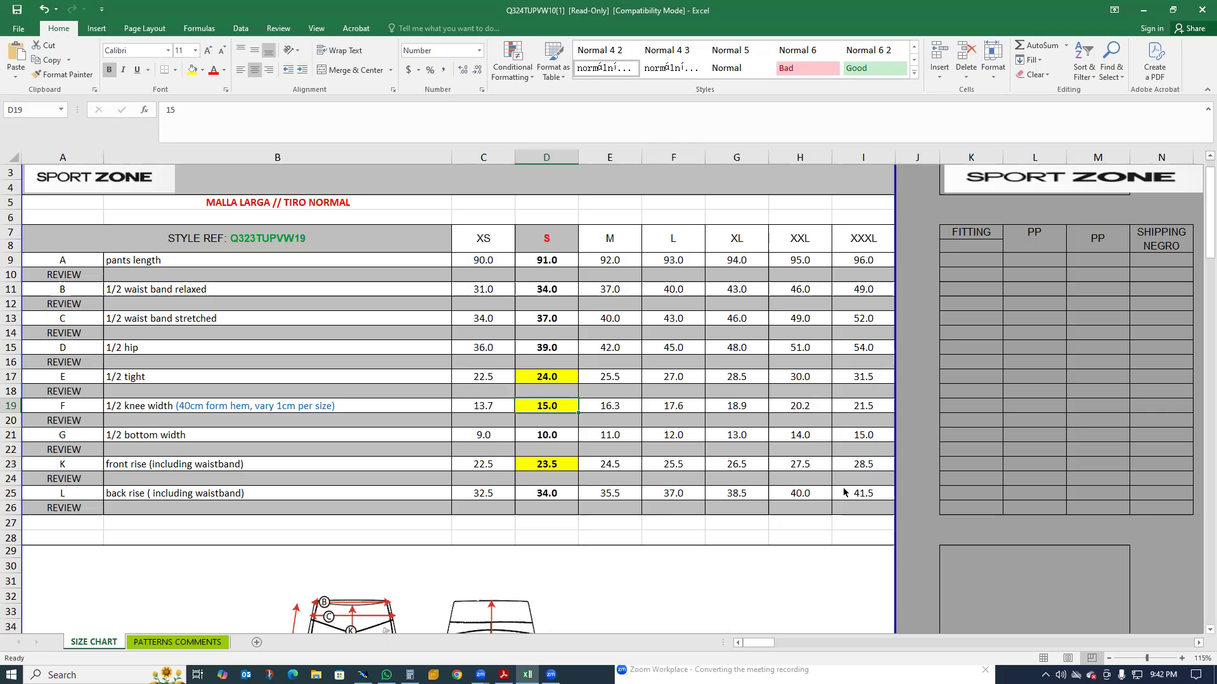
key(alt+Tab)
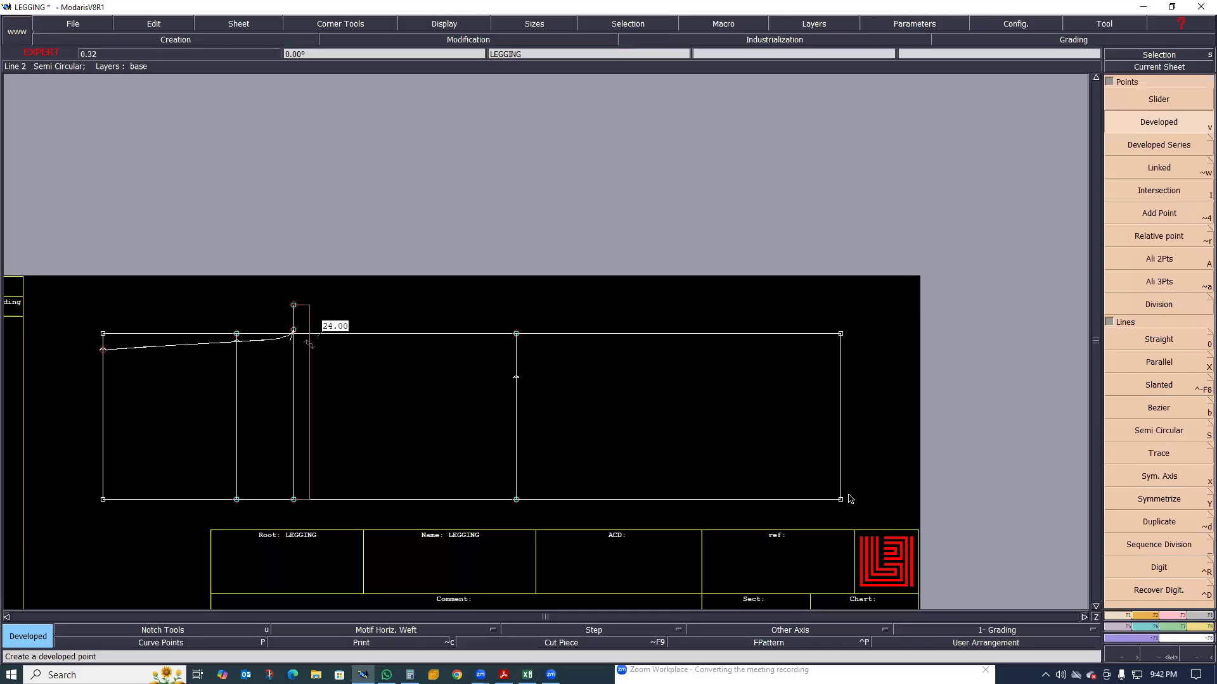
click(859, 427)
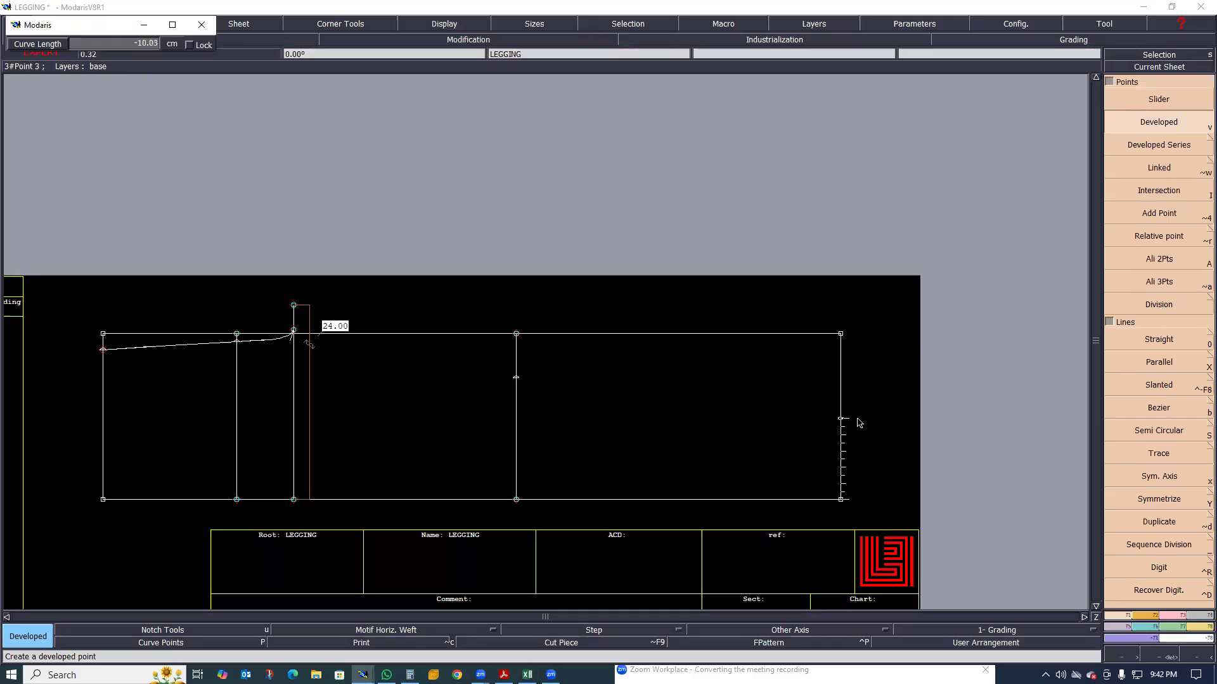
key(BackSpace)
text(-10.00)
key(Return)
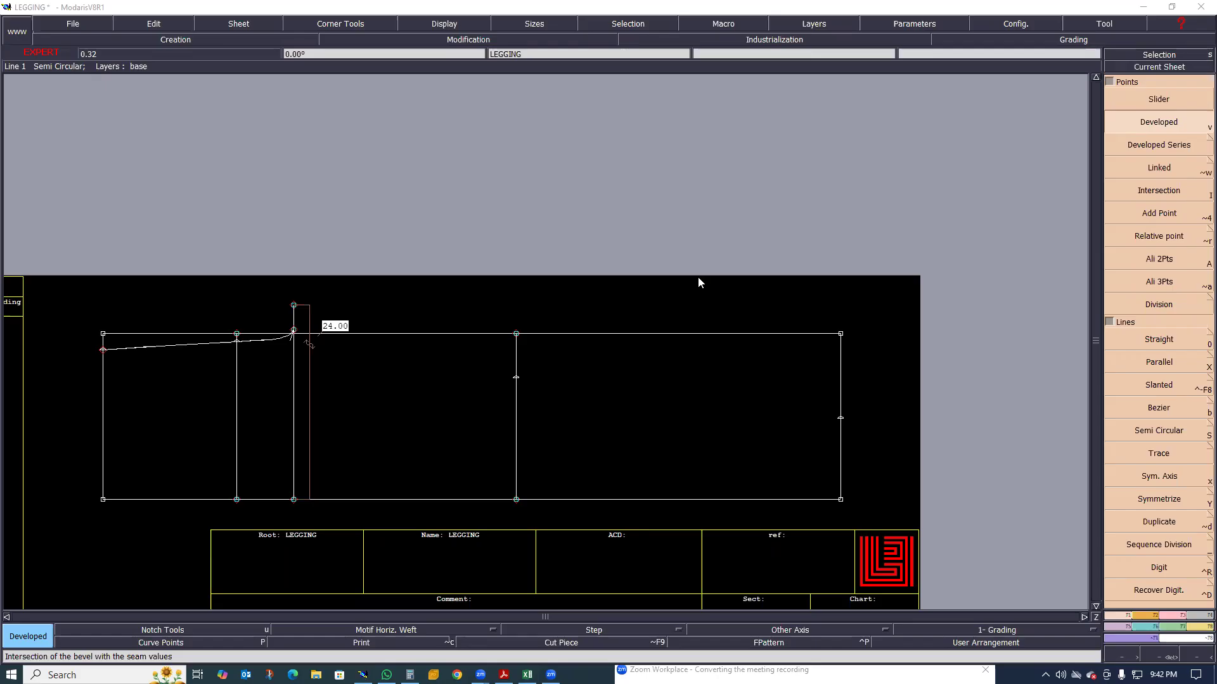
Delete the 24.00 cm measurement beside the thigh line
scroll(570, 361, down, 1)
scroll(508, 376, up, 1)
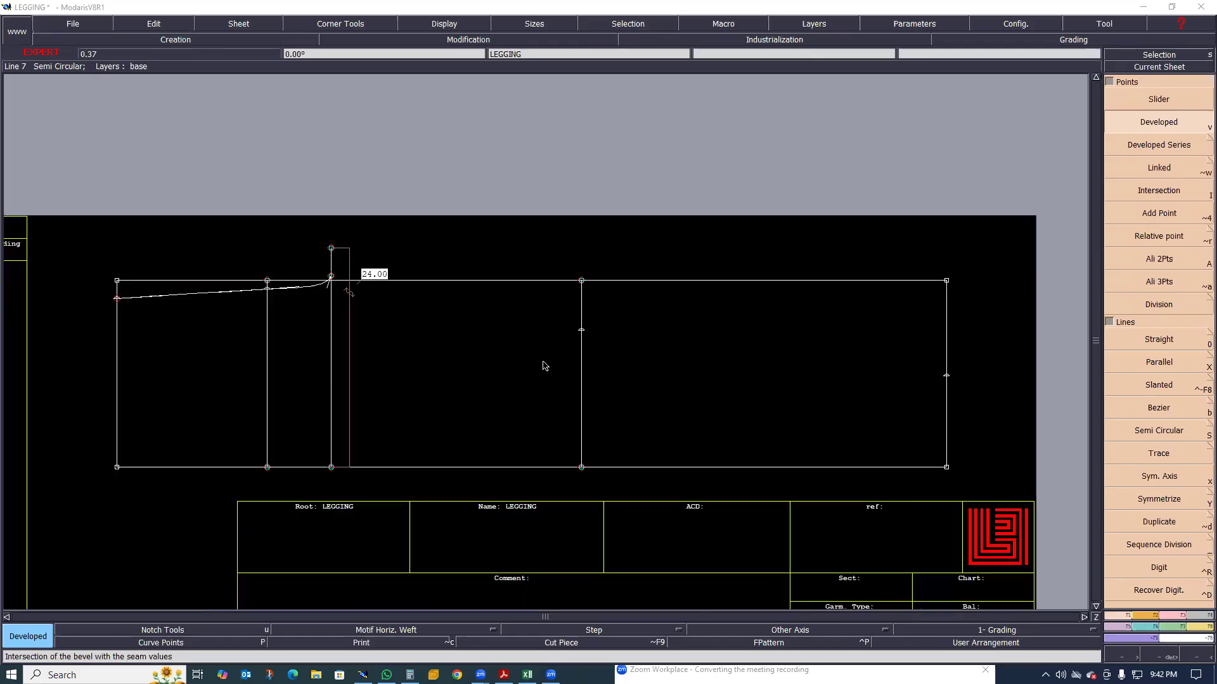
scroll(345, 371, up, 1)
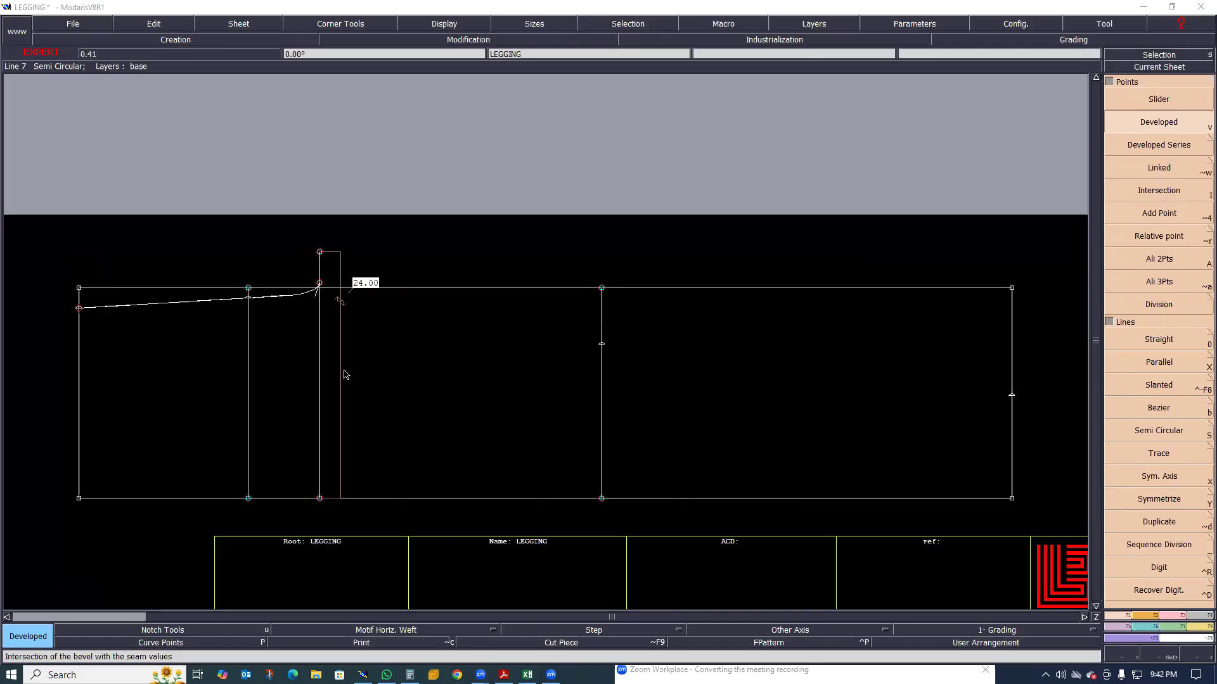
click(341, 359)
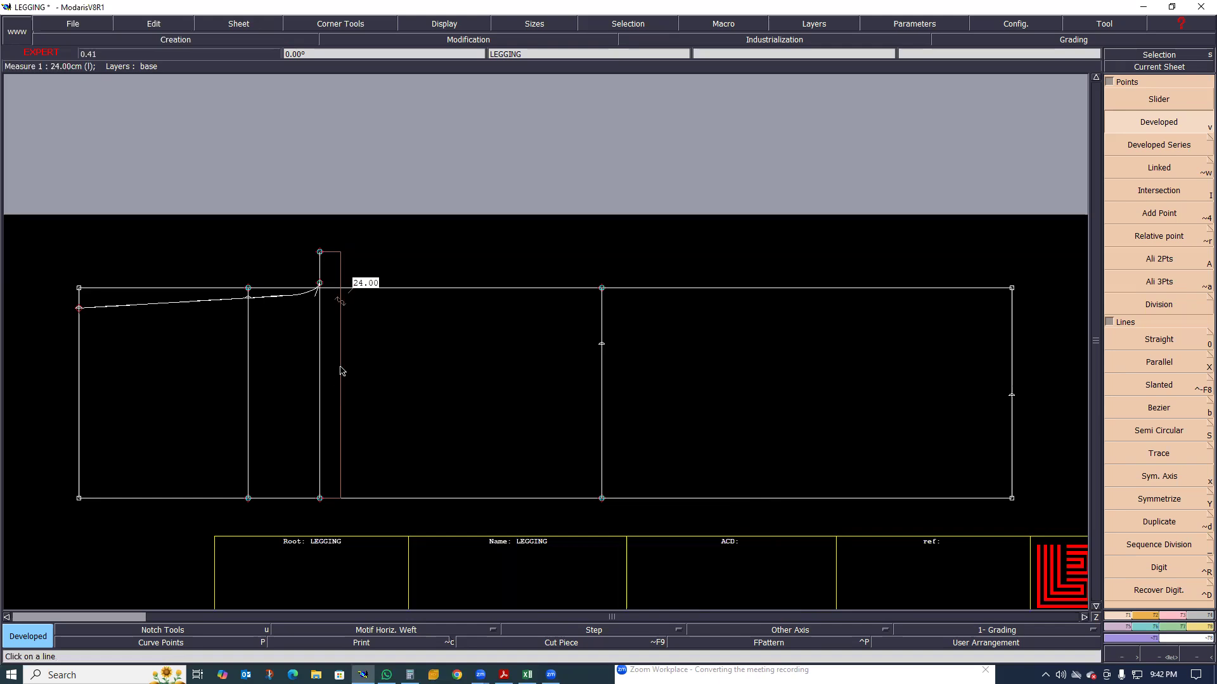
key(Delete)
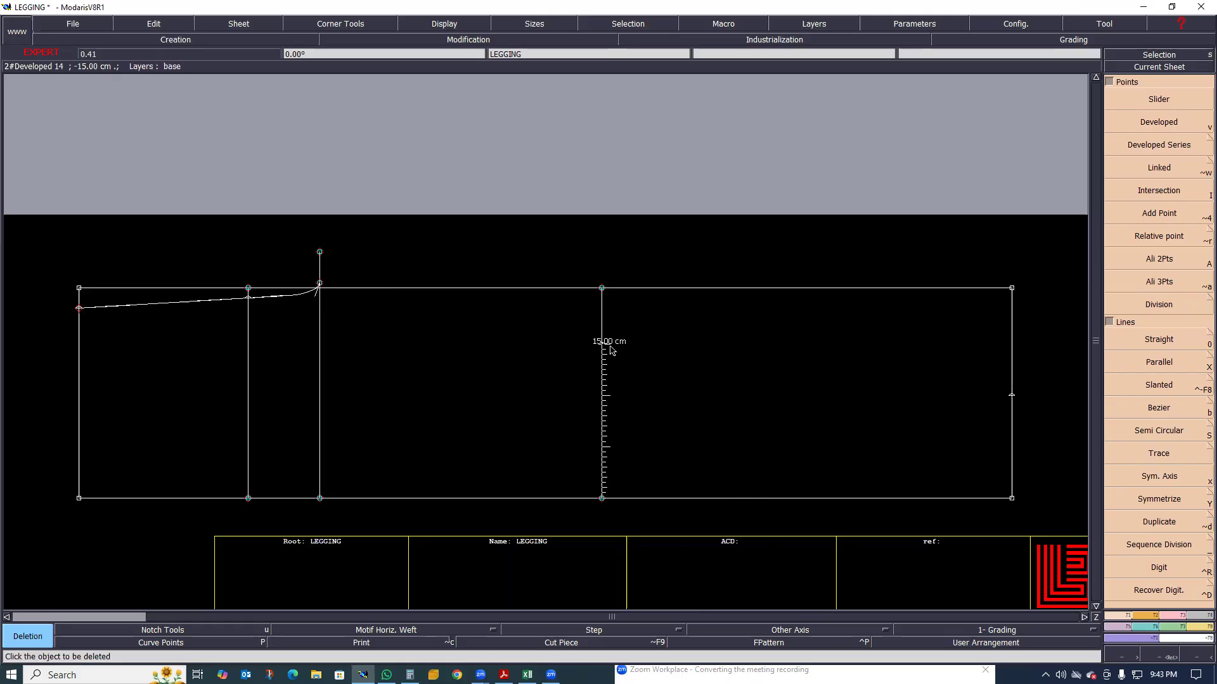
Create a developed point on the knee line 2 cm above the 15 cm point, using curve length -2
key(v)
click(614, 327)
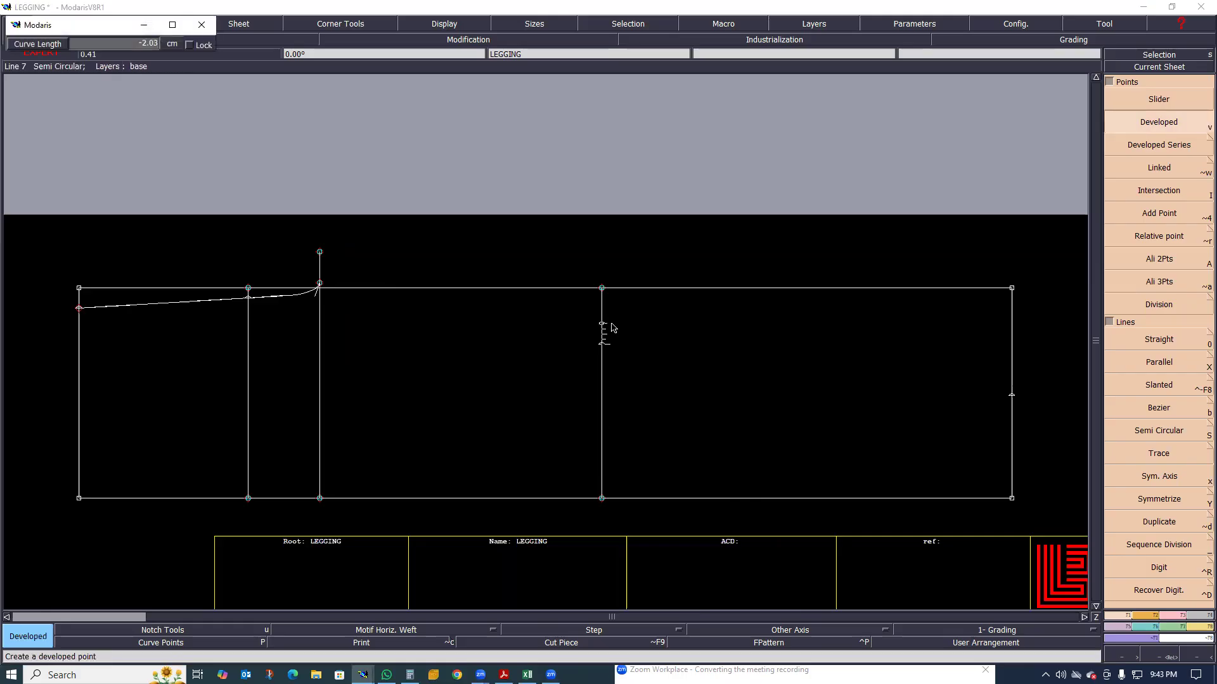
key(BackSpace)
text(-2)
key(Return)
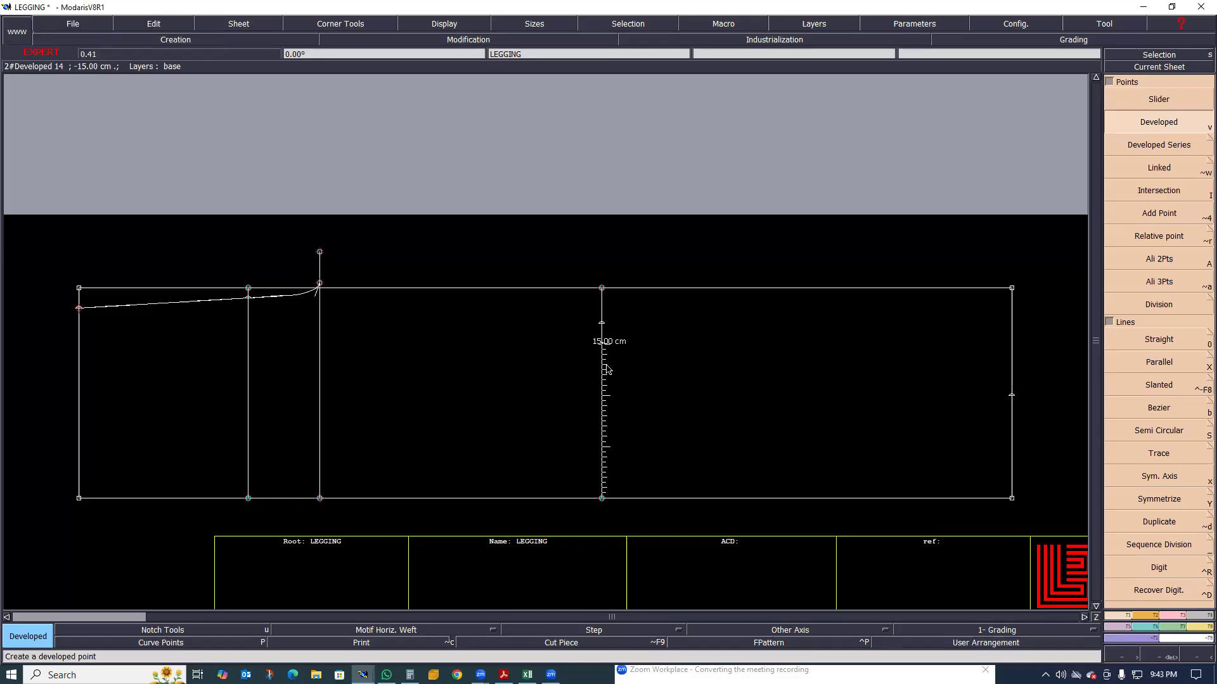
click(606, 367)
key(BackSpace)
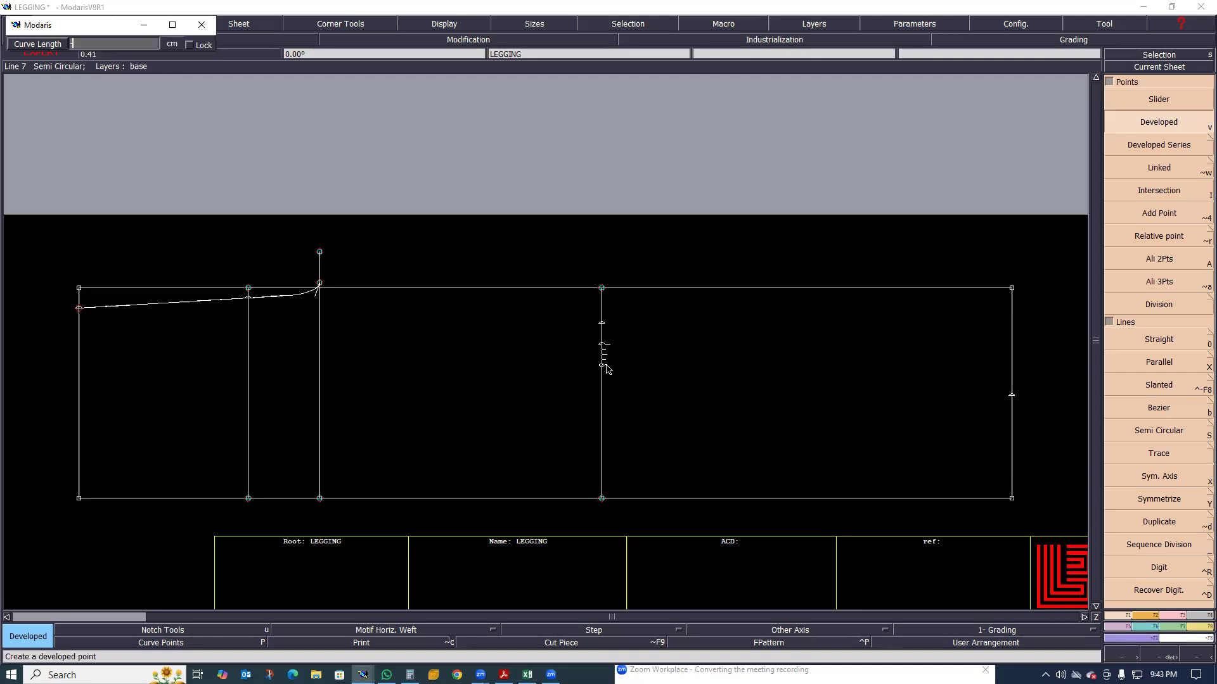
text(-2)
key(Return)
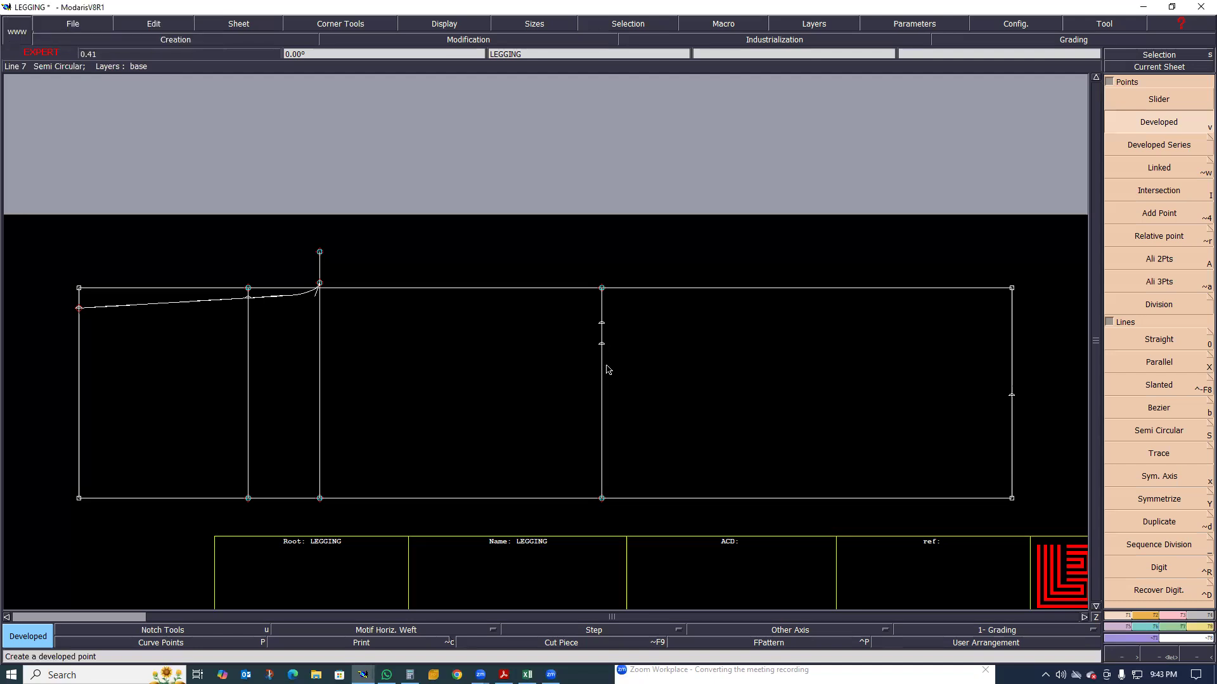
Create a developed point on the knee line 2 cm below the 15 cm point
click(615, 378)
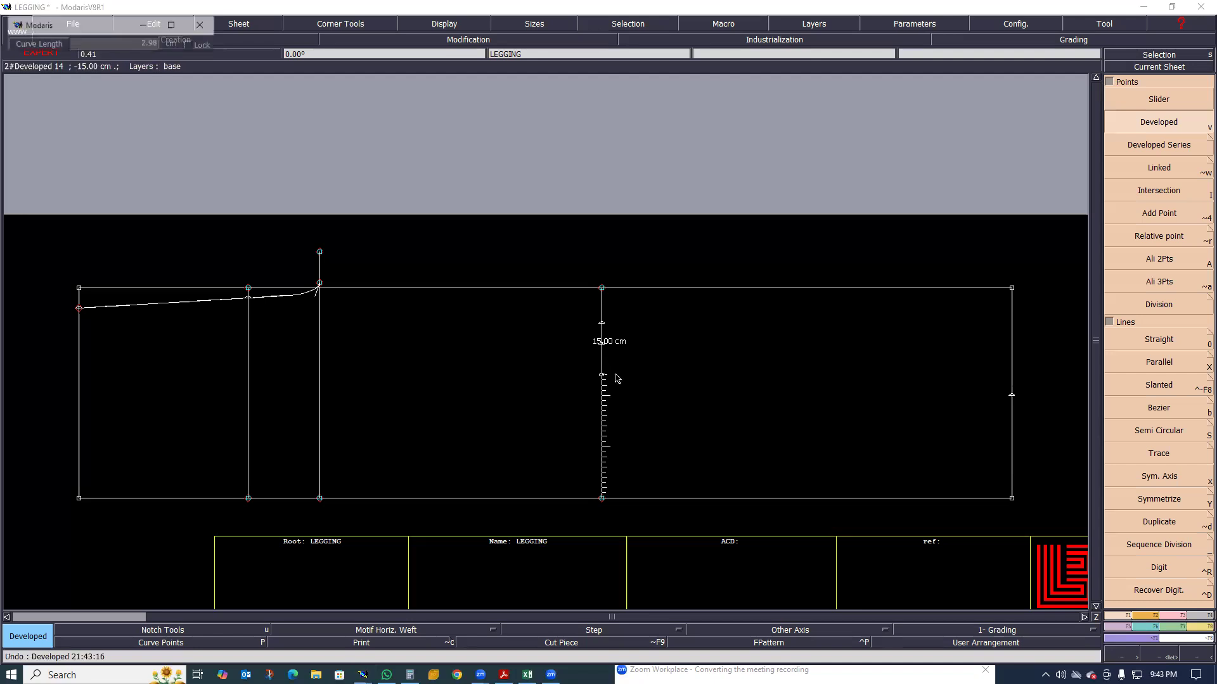
text(2)
key(Return)
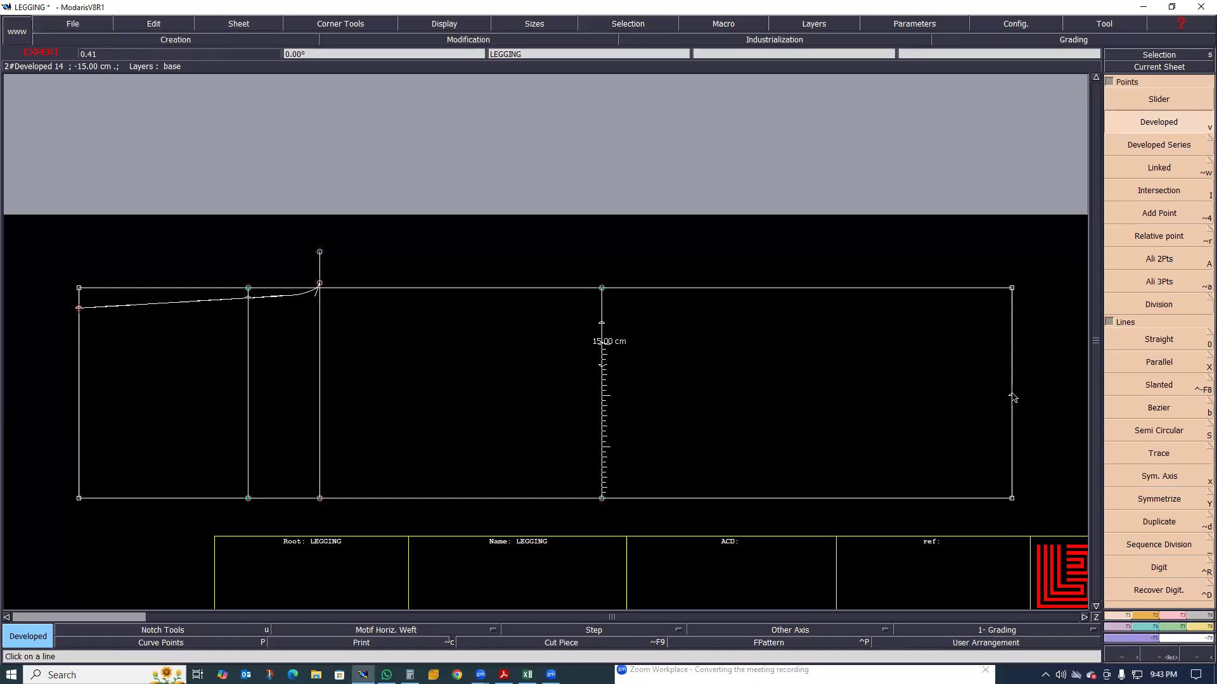
Create a developed point on the hem line a short distance above the 10 cm point
click(1016, 378)
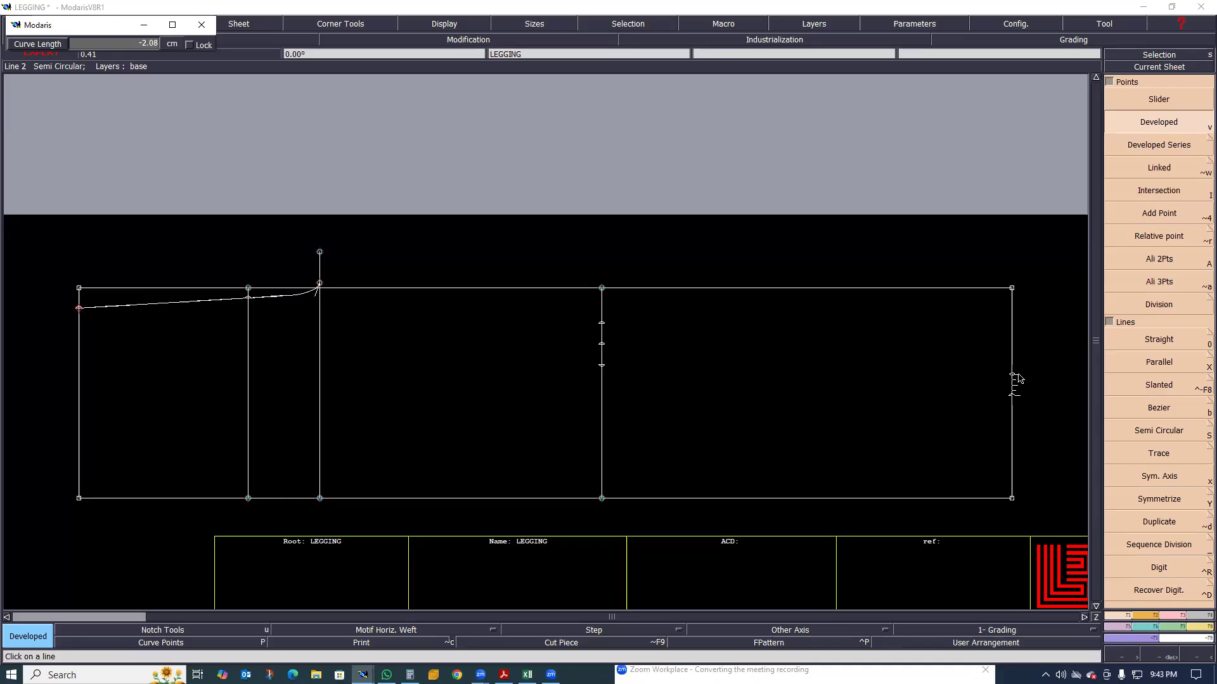
key(Down)
text(-10.0)
key(Return)
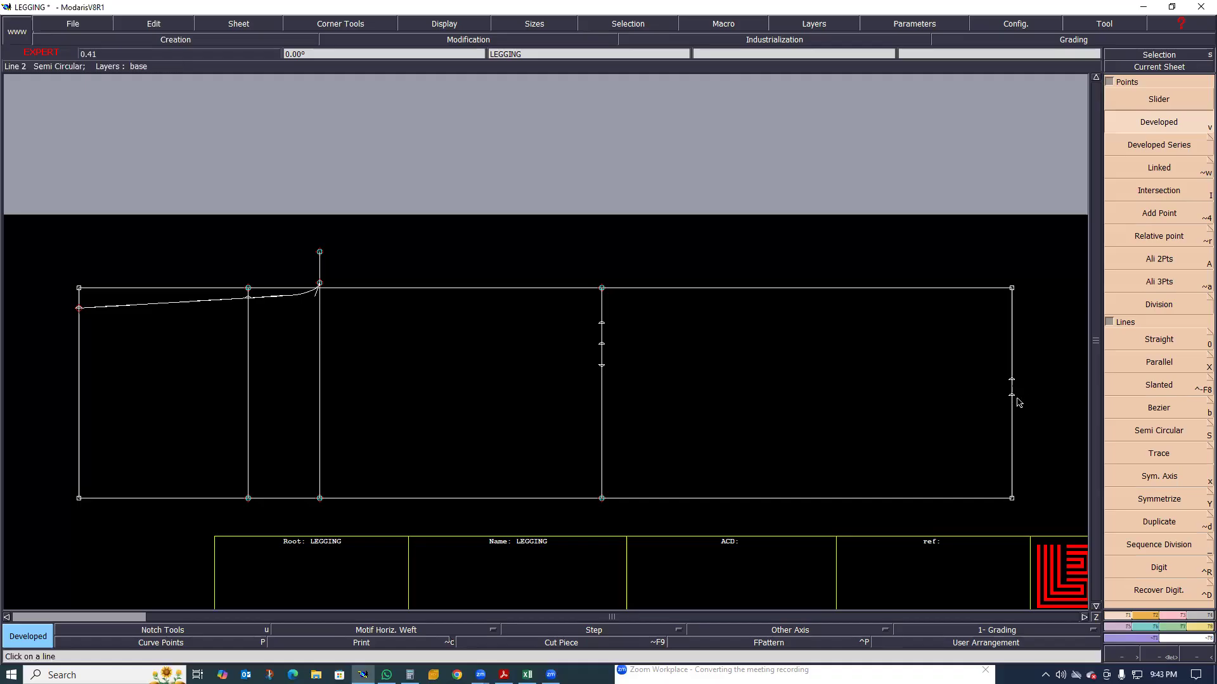
Create a matching developed point on the hem line the same distance below the 10 cm point
click(1012, 397)
click(1027, 370)
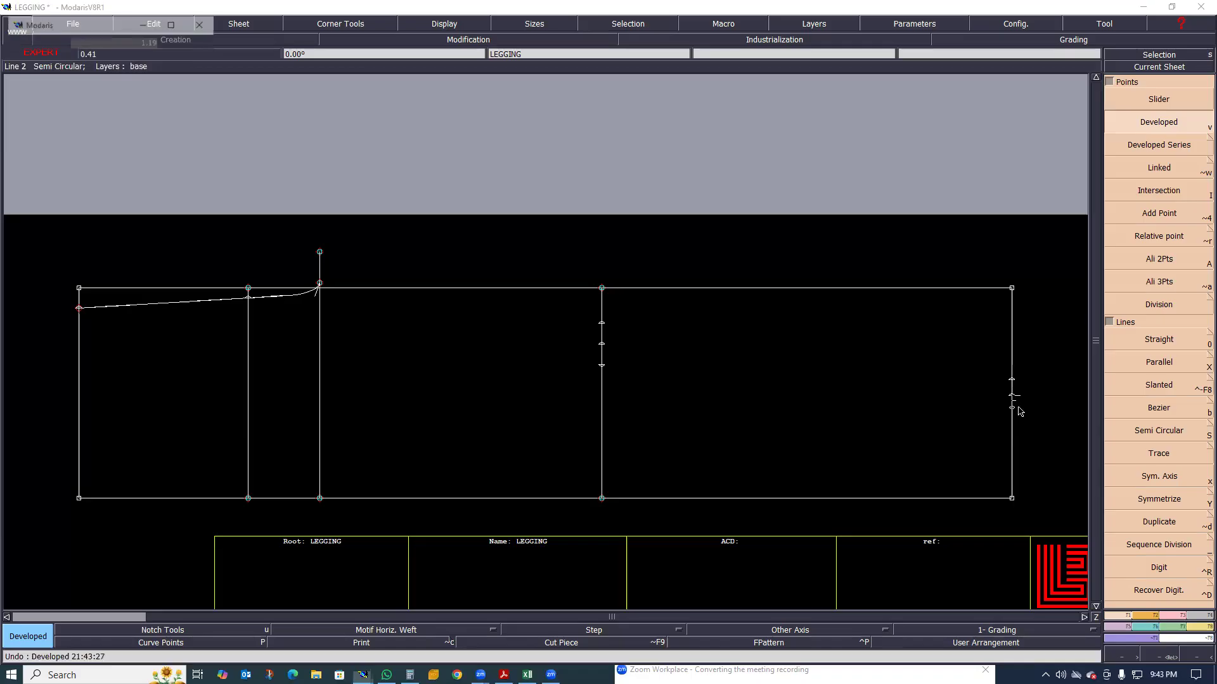
text(1)
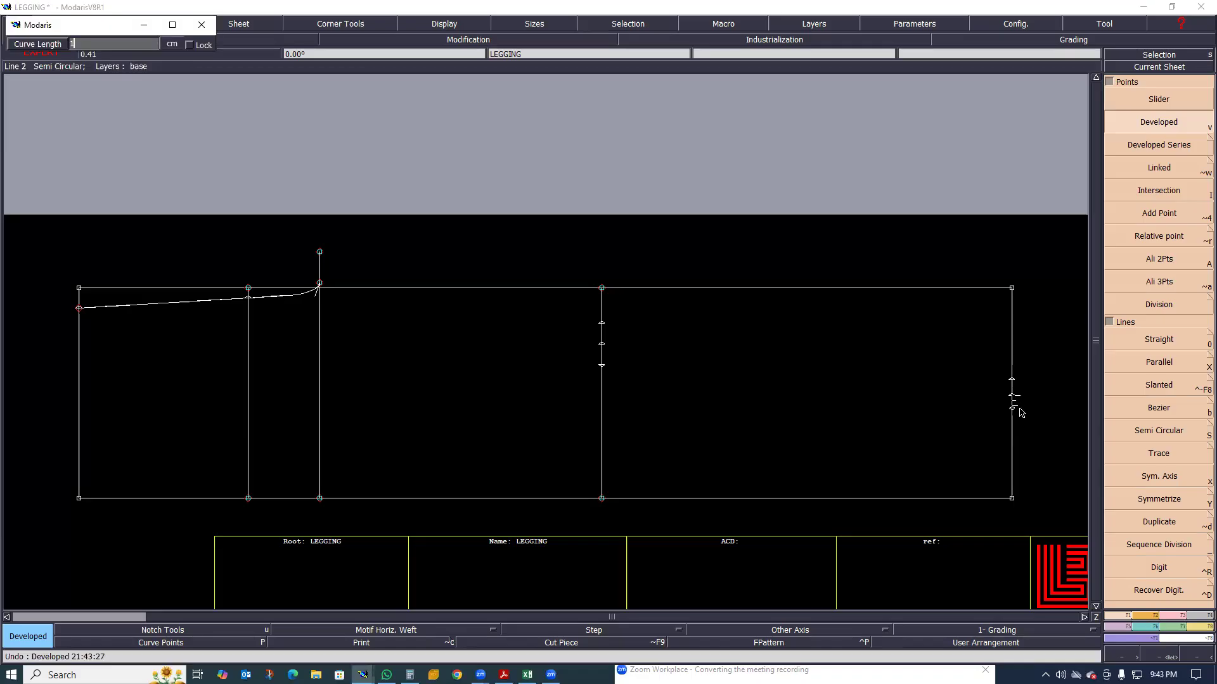
key(Return)
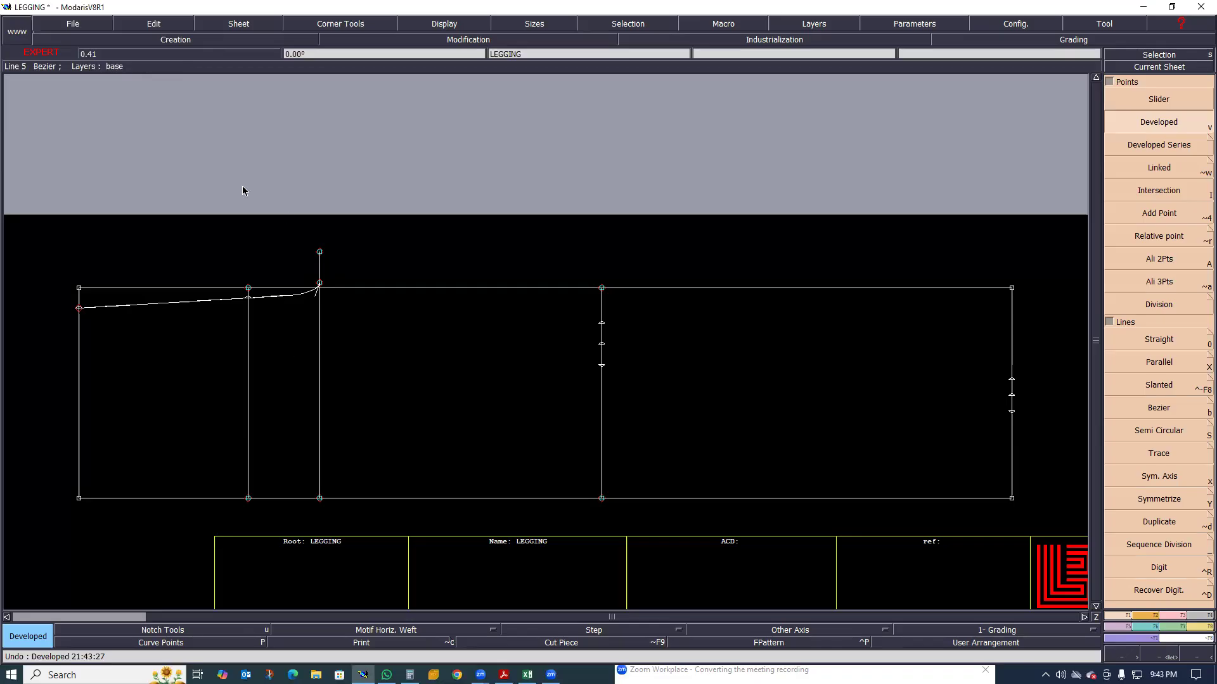
Lengthen the short thigh line above the upper edge by about 3 cm with Len.Str.Line
scroll(296, 258, up, 2)
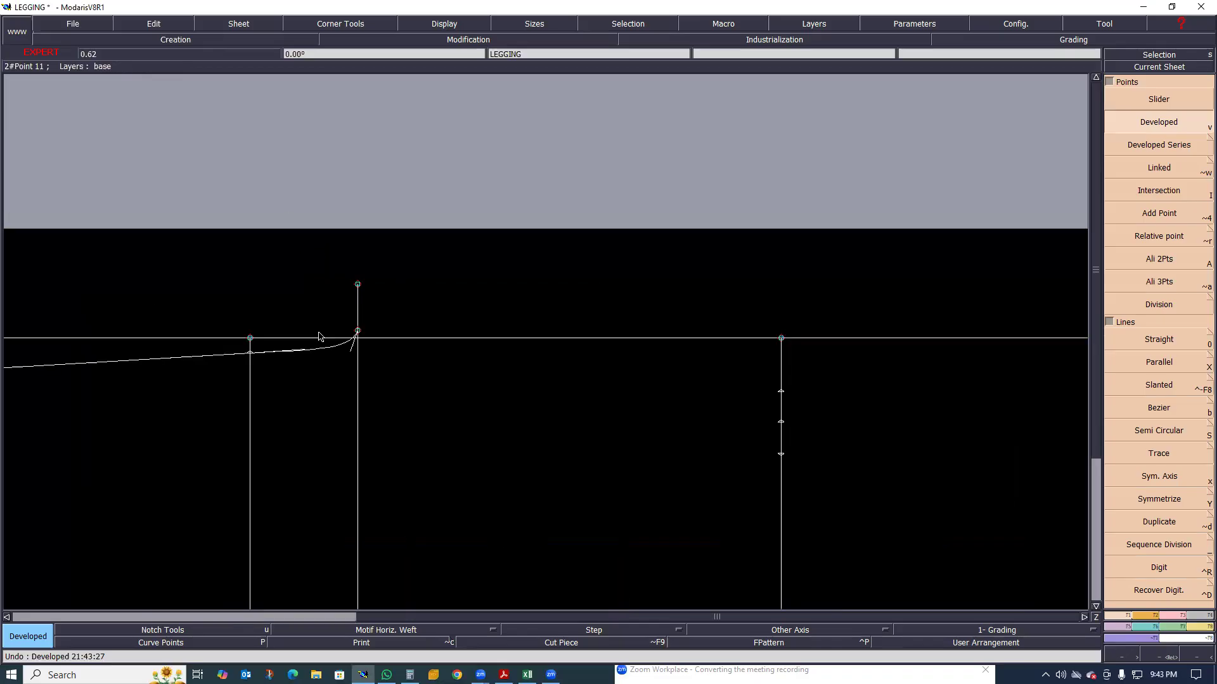
key(l)
click(362, 301)
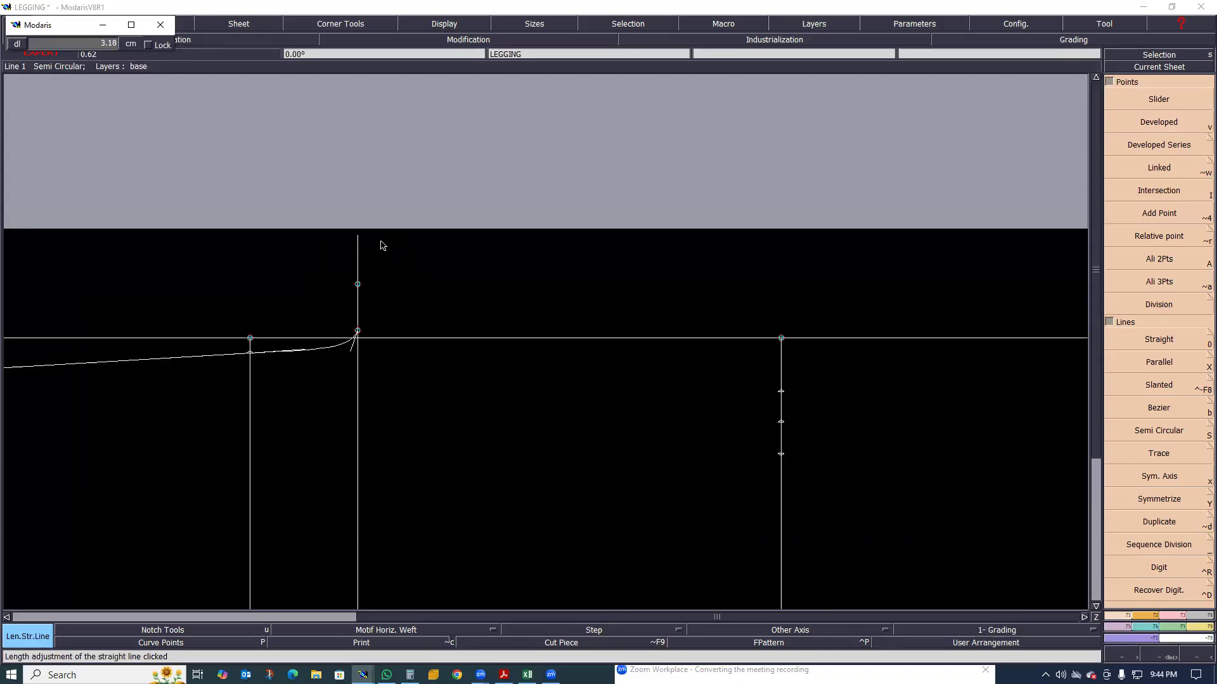
click(390, 298)
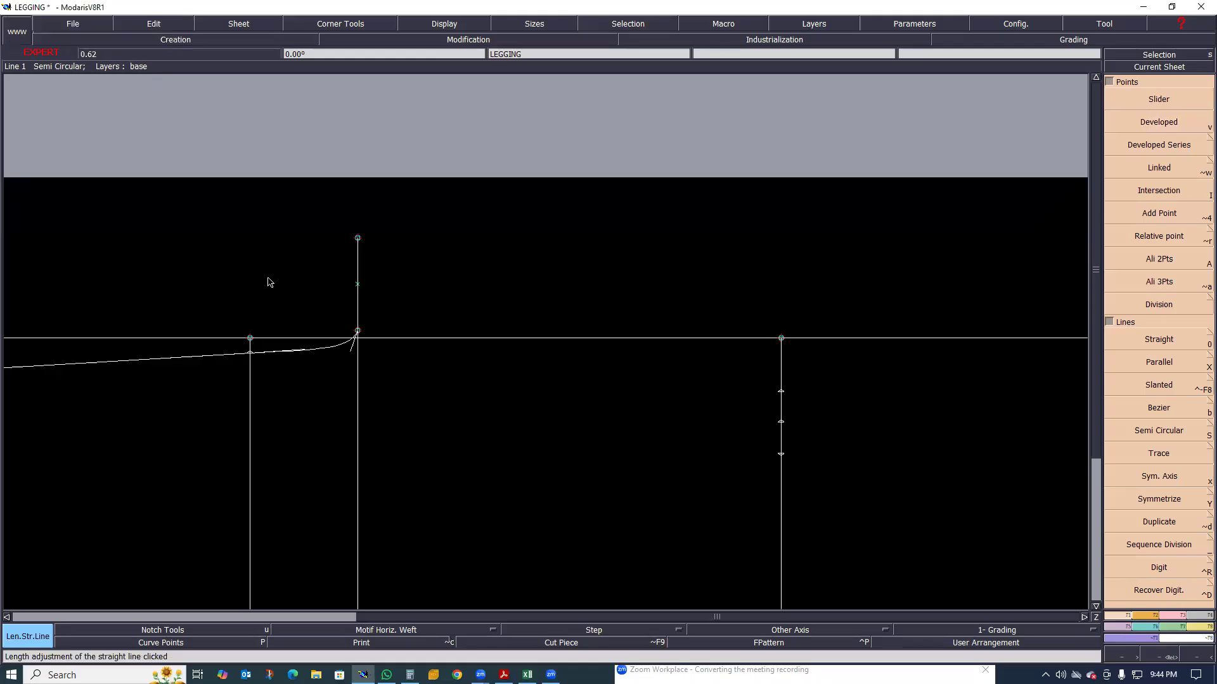
Insert points on the knee and hem lines at the developed points above and below each original width point
scroll(353, 294, down, 1)
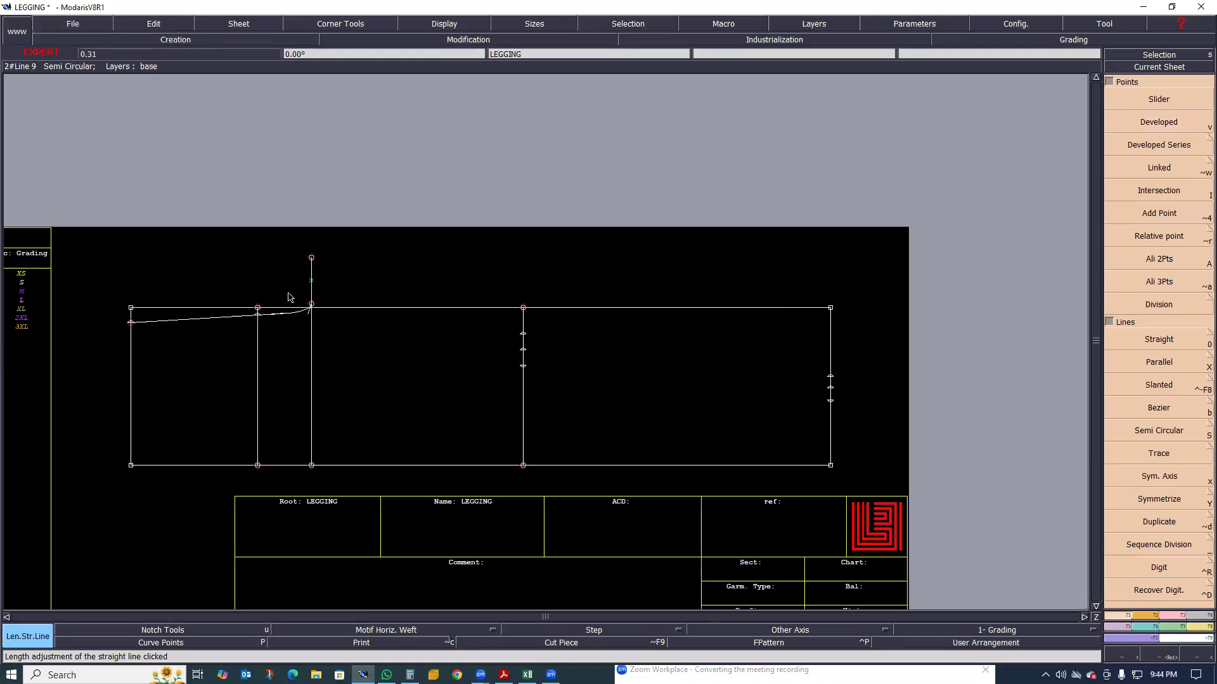
scroll(308, 308, up, 2)
scroll(285, 305, down, 1)
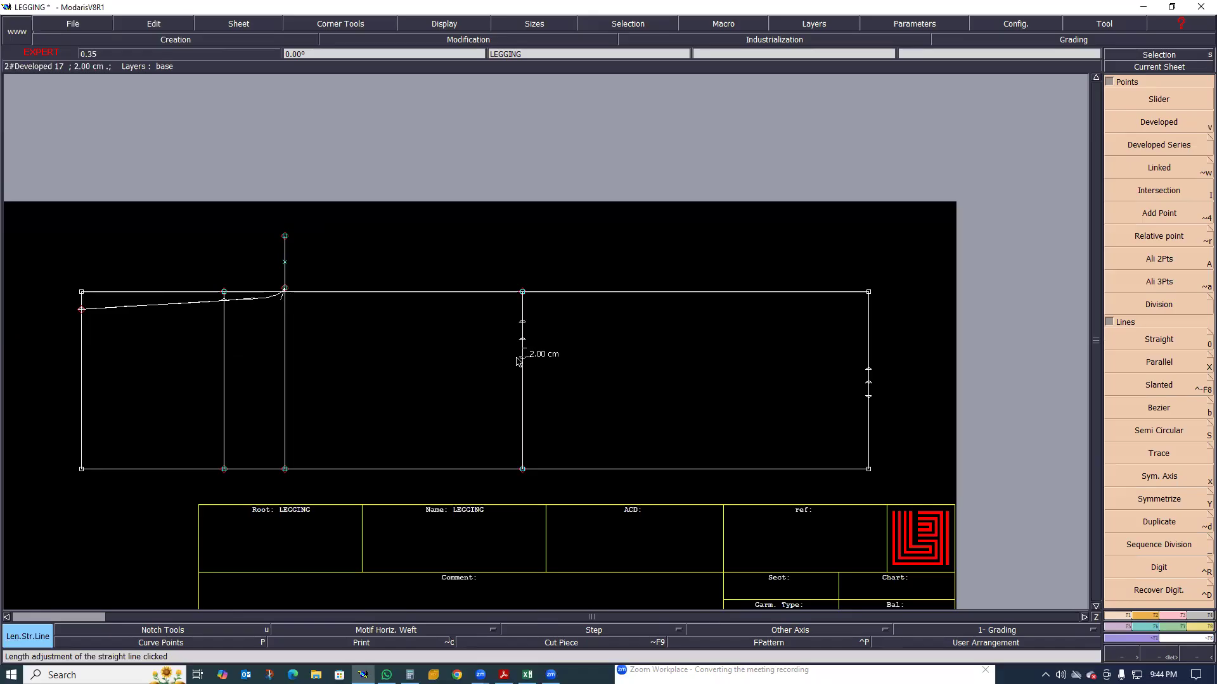
key(i)
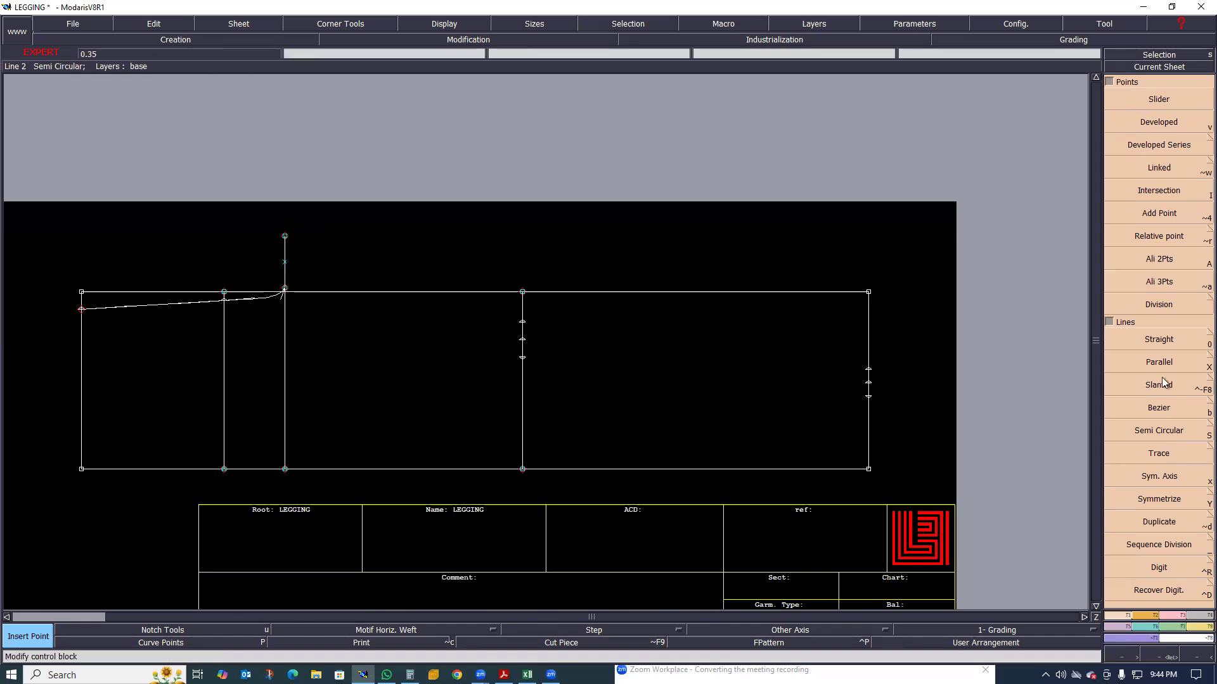
key(F3)
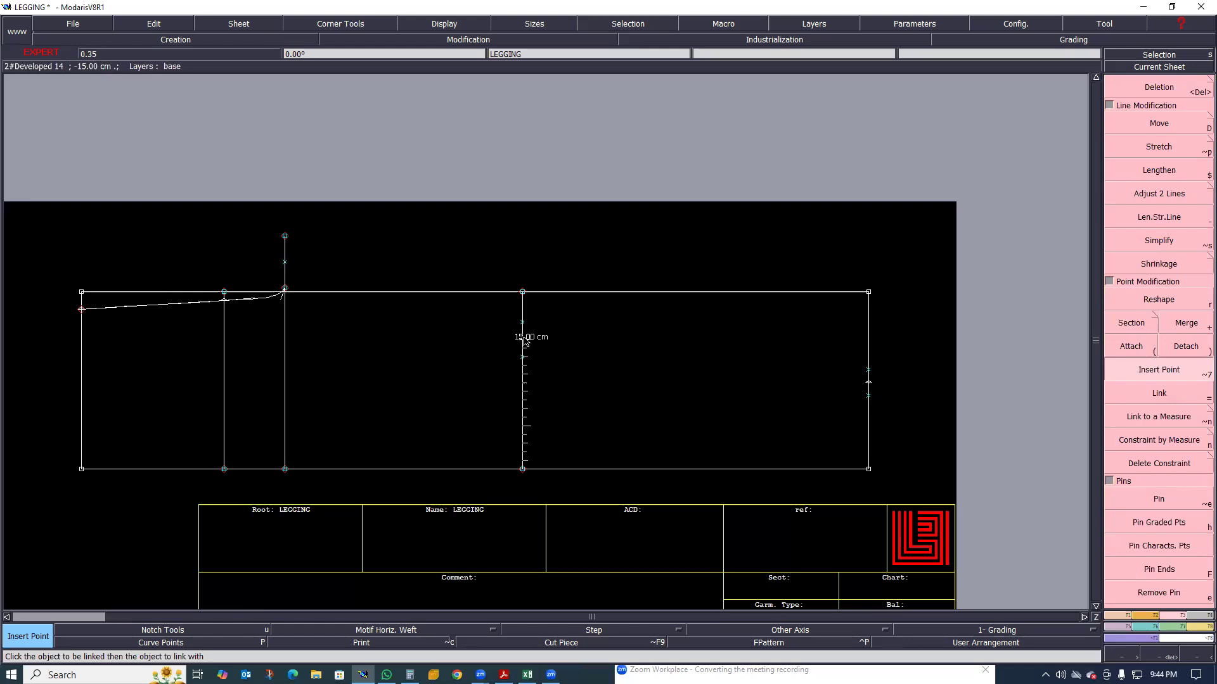
scroll(524, 345, up, 2)
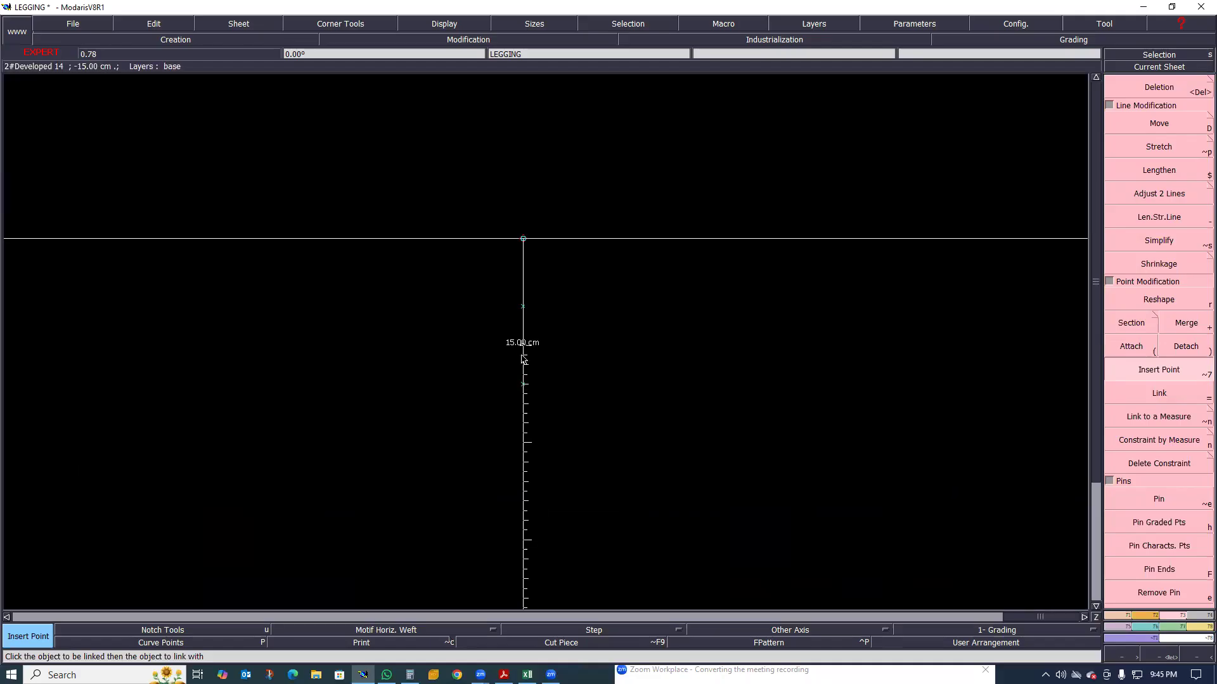
scroll(525, 367, up, 1)
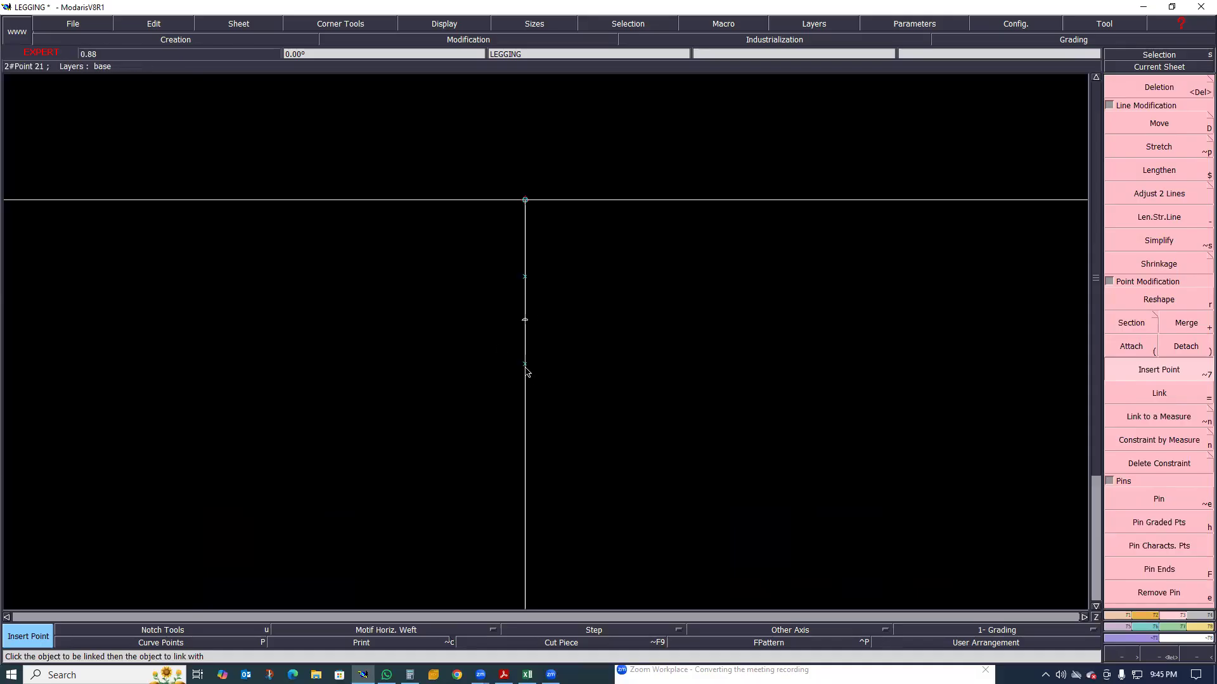
click(526, 321)
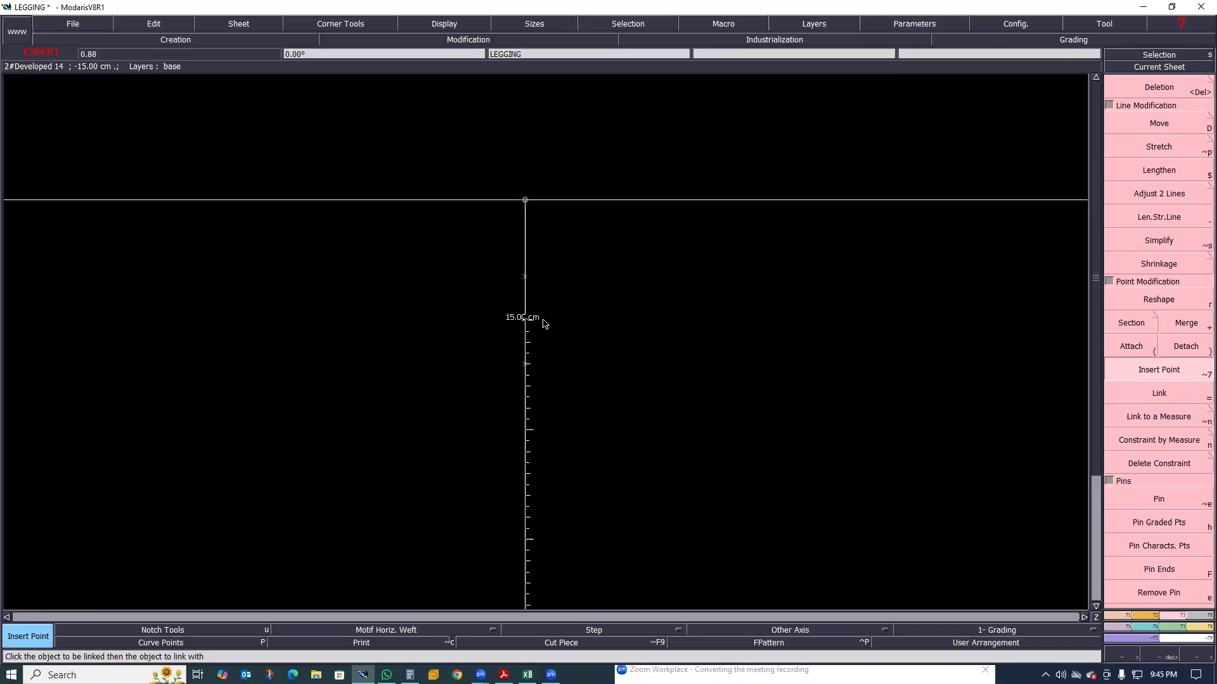
scroll(460, 292, down, 4)
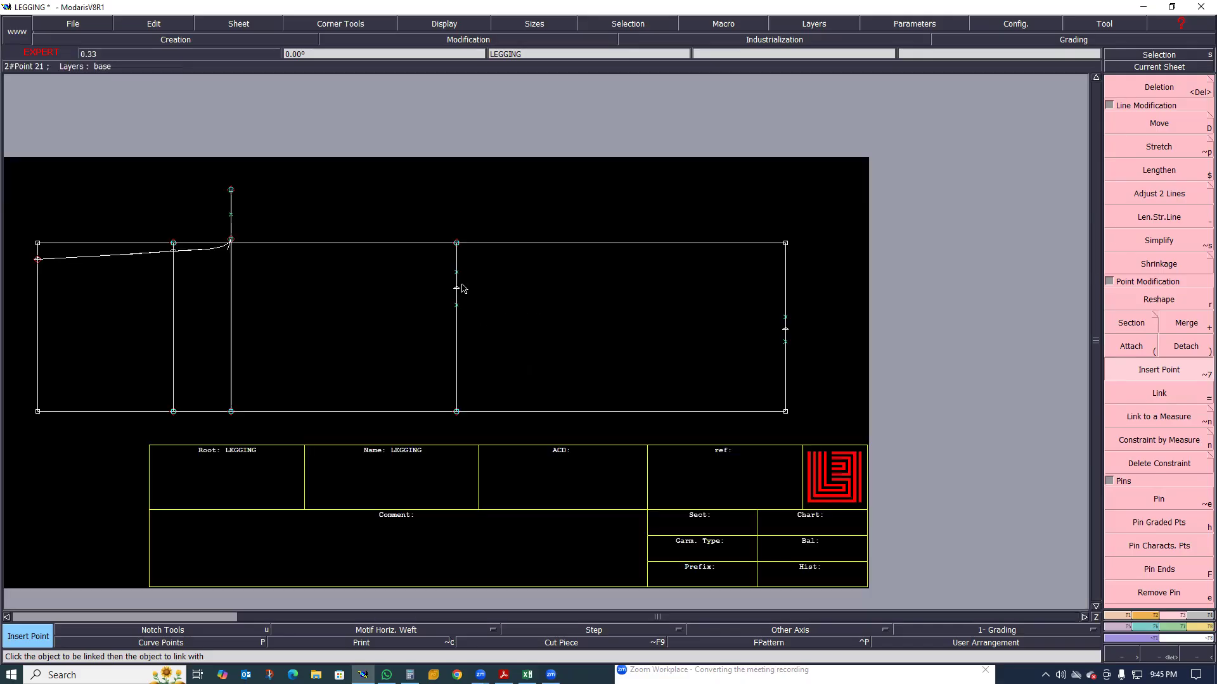
scroll(458, 286, up, 2)
scroll(455, 280, down, 2)
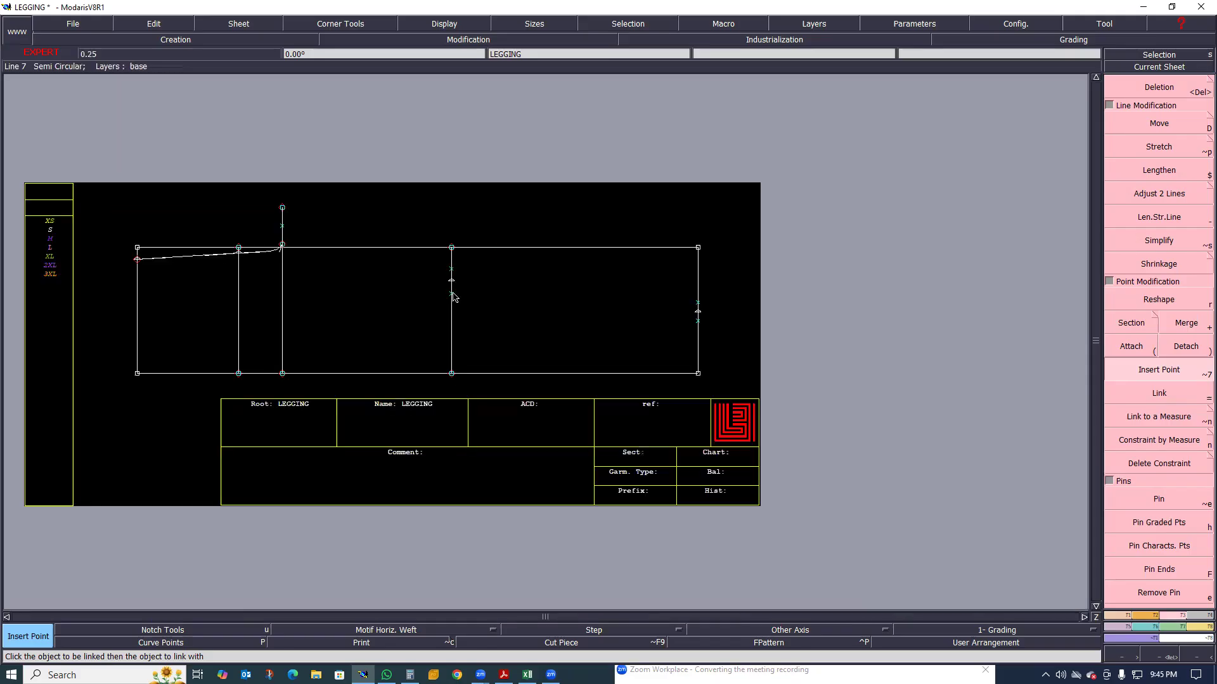
scroll(451, 290, up, 3)
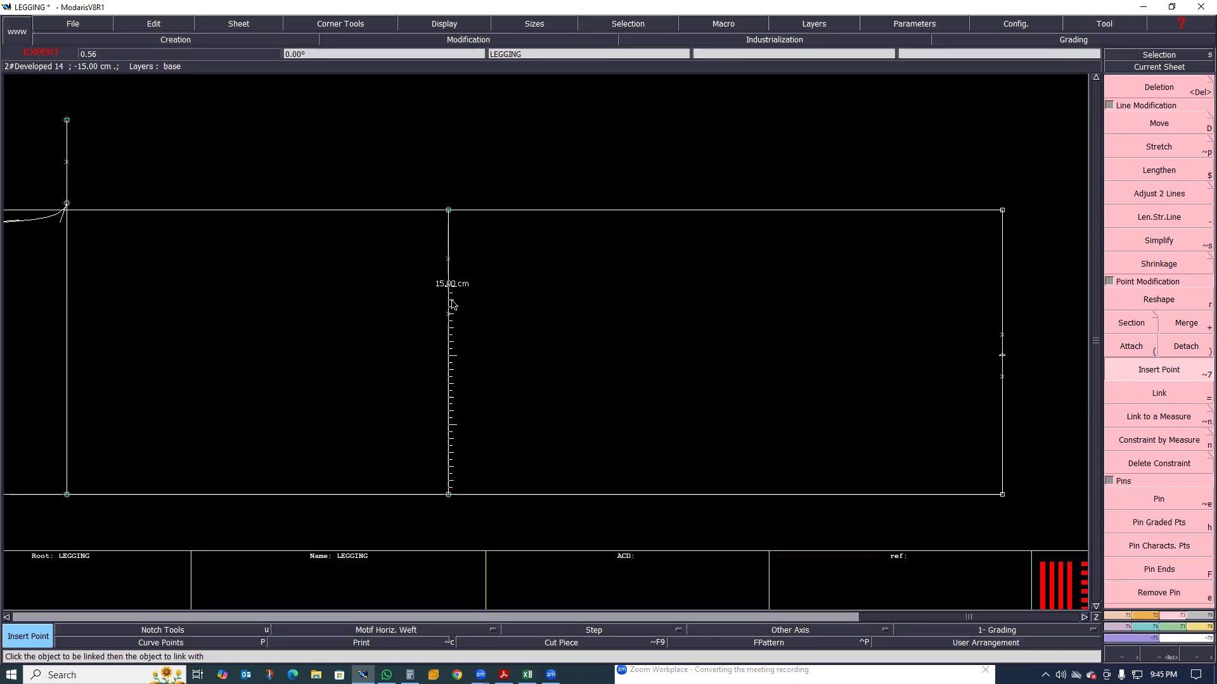
scroll(339, 251, down, 1)
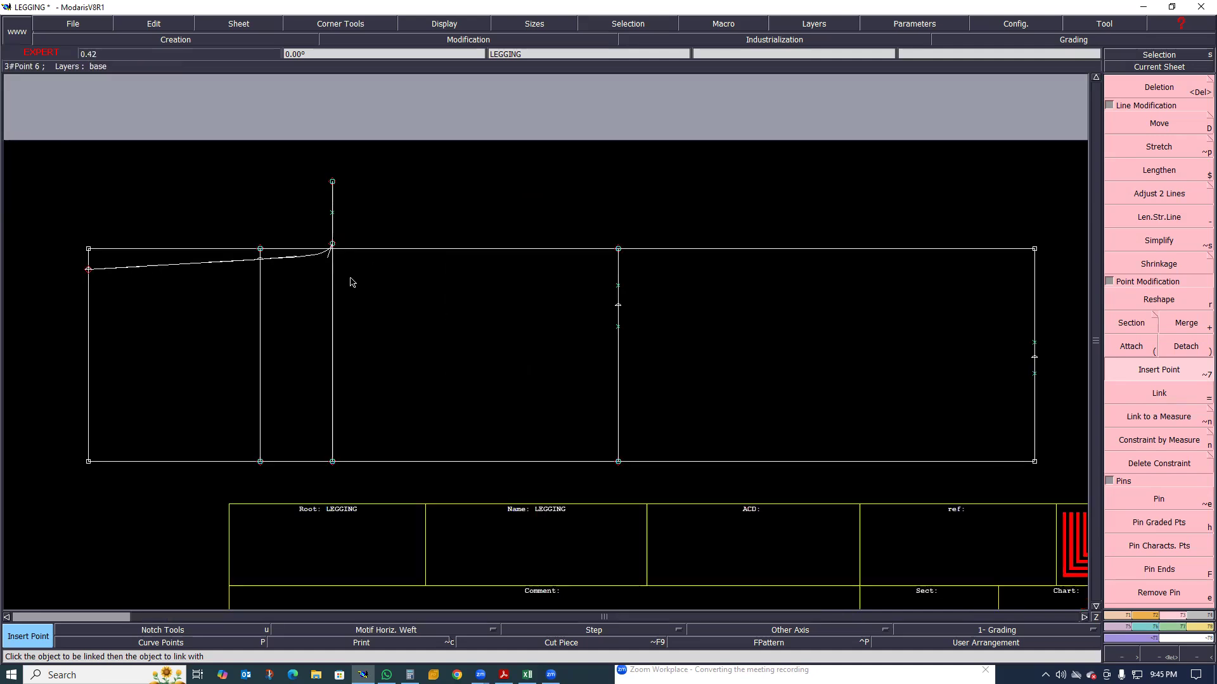
Draw a Bezier curve from the thigh line's upper-edge point through the lower knee point to the lower hem point
key(d)
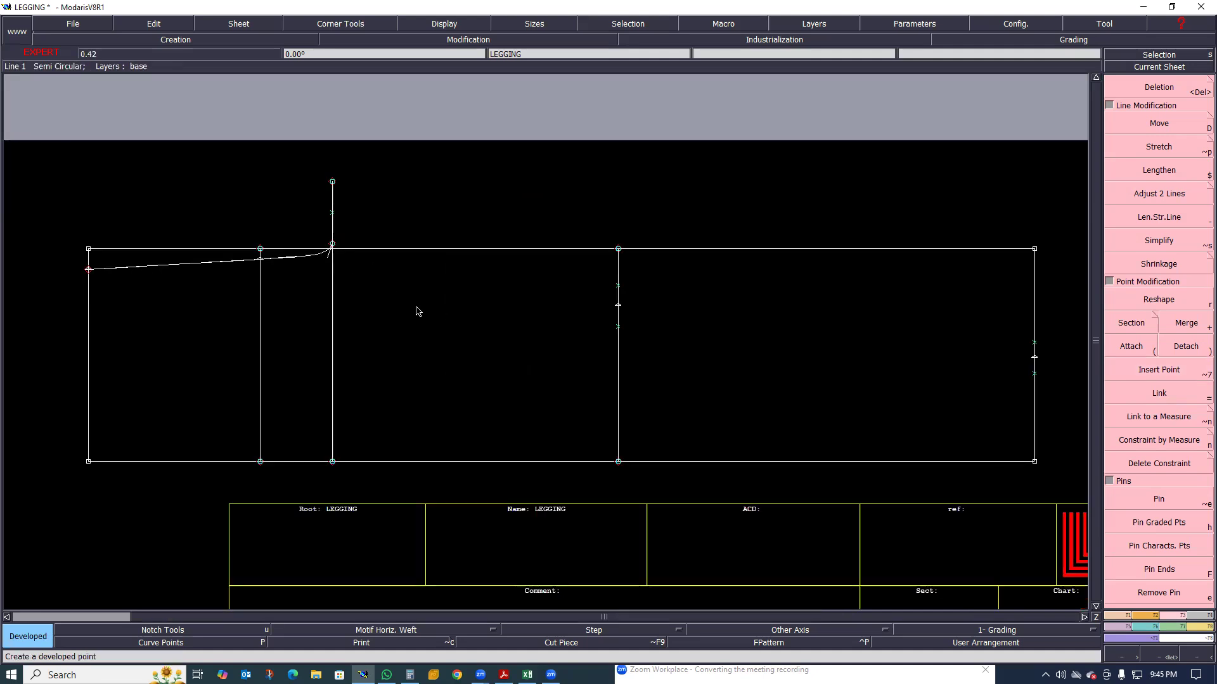
key(b)
click(332, 246)
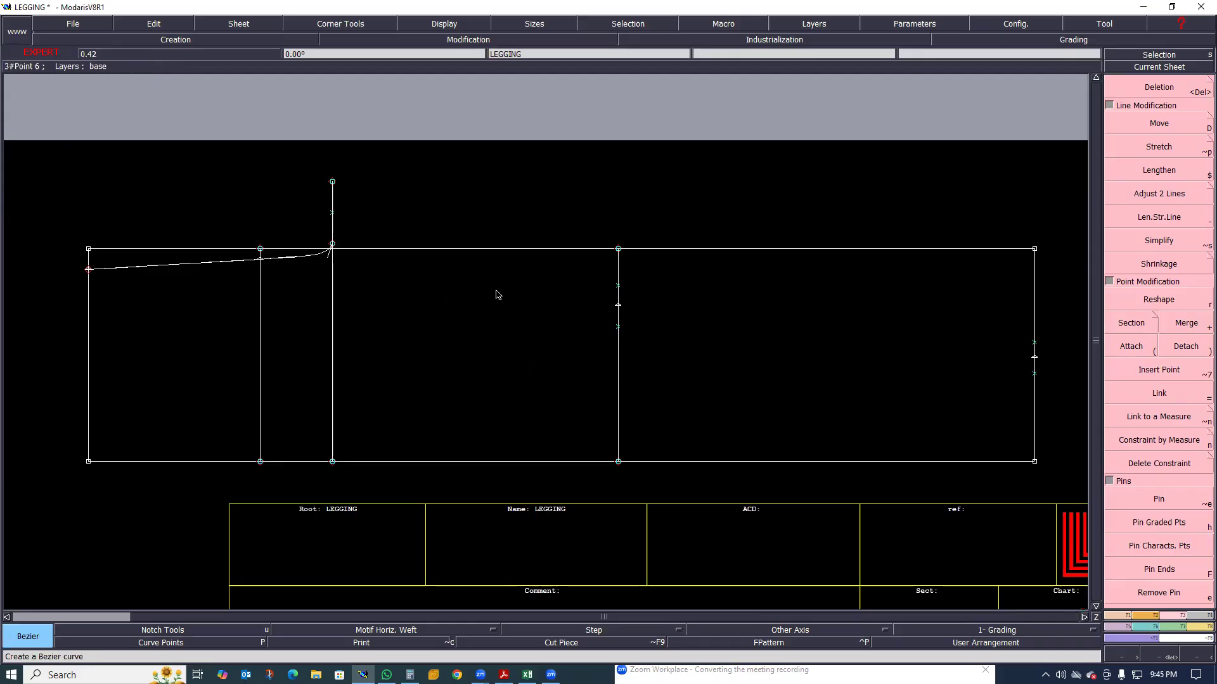
click(619, 328)
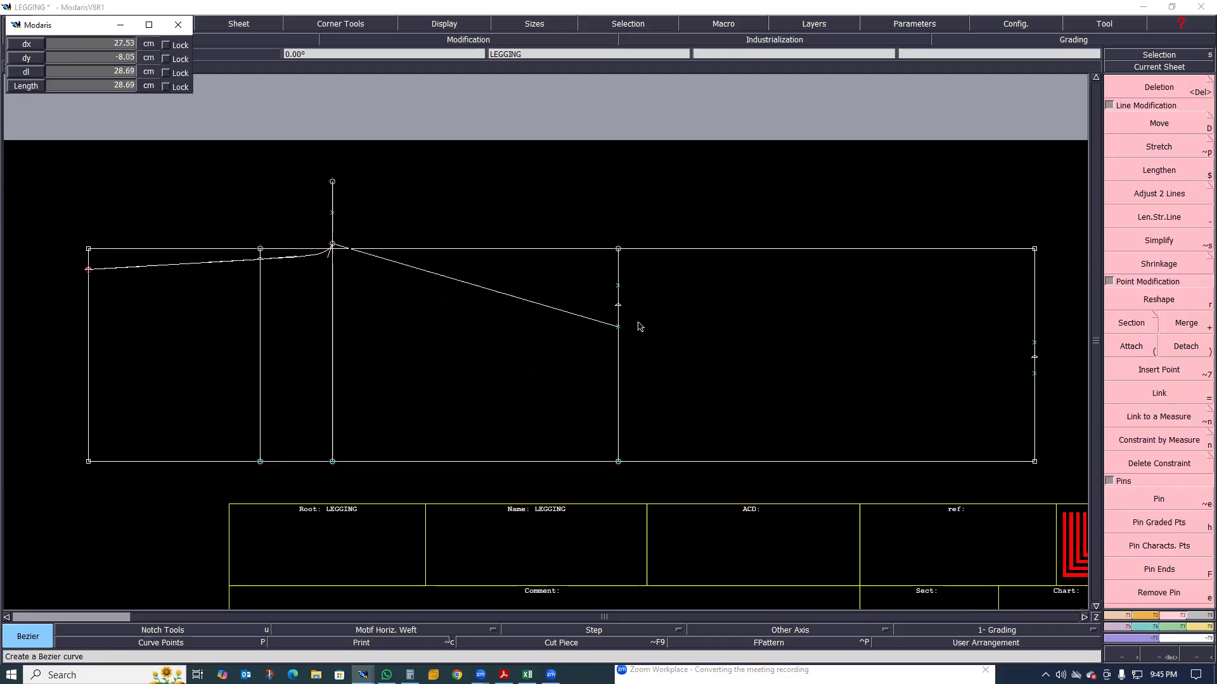
click(1035, 375)
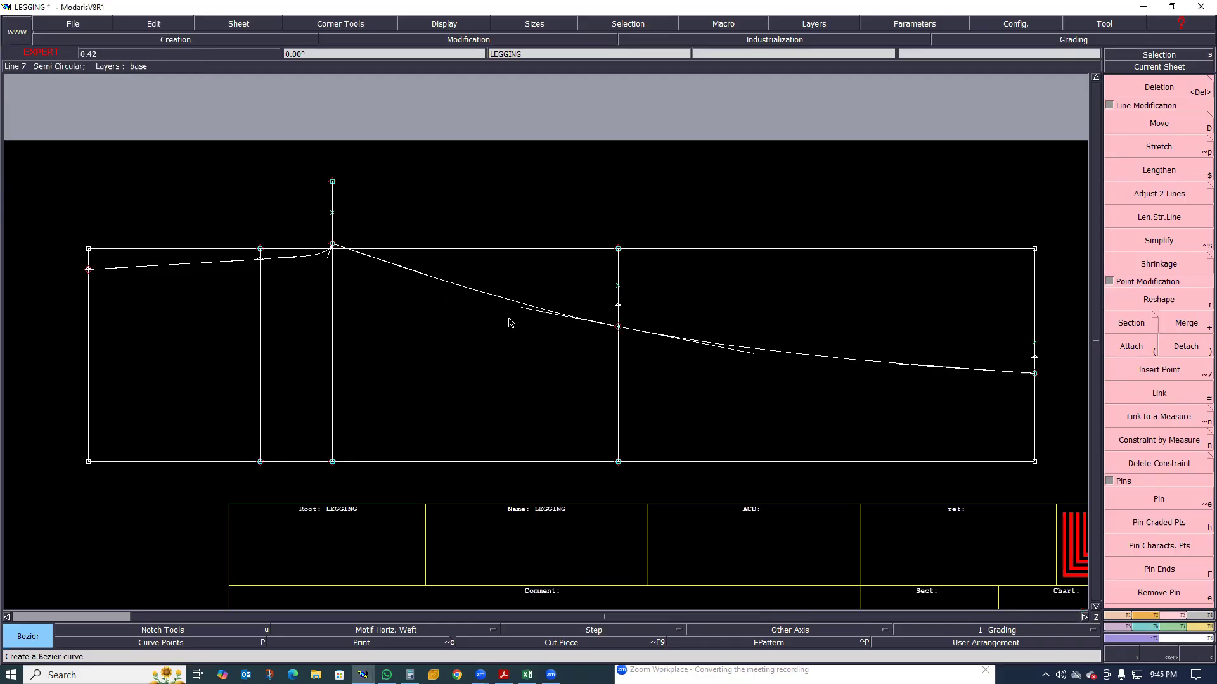
Draw a second Bezier curve from the raised thigh line's upper end through the upper knee point to the upper hem point
scroll(444, 320, up, 1)
scroll(474, 306, down, 2)
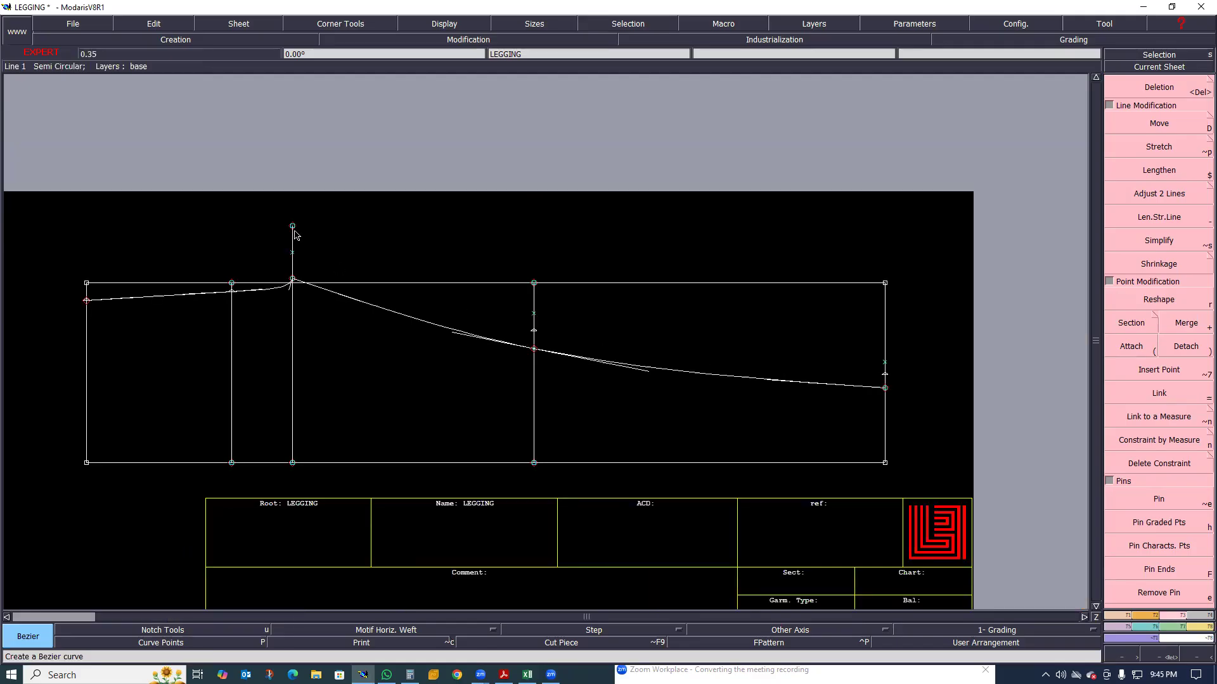
click(534, 315)
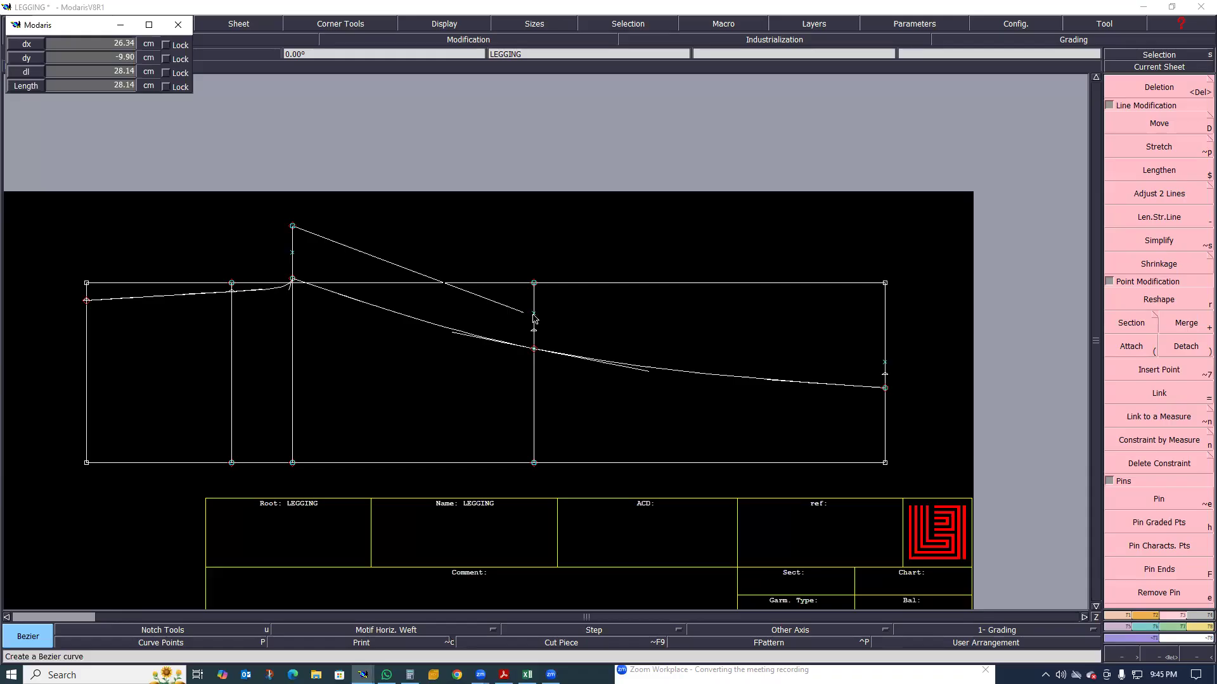
click(886, 363)
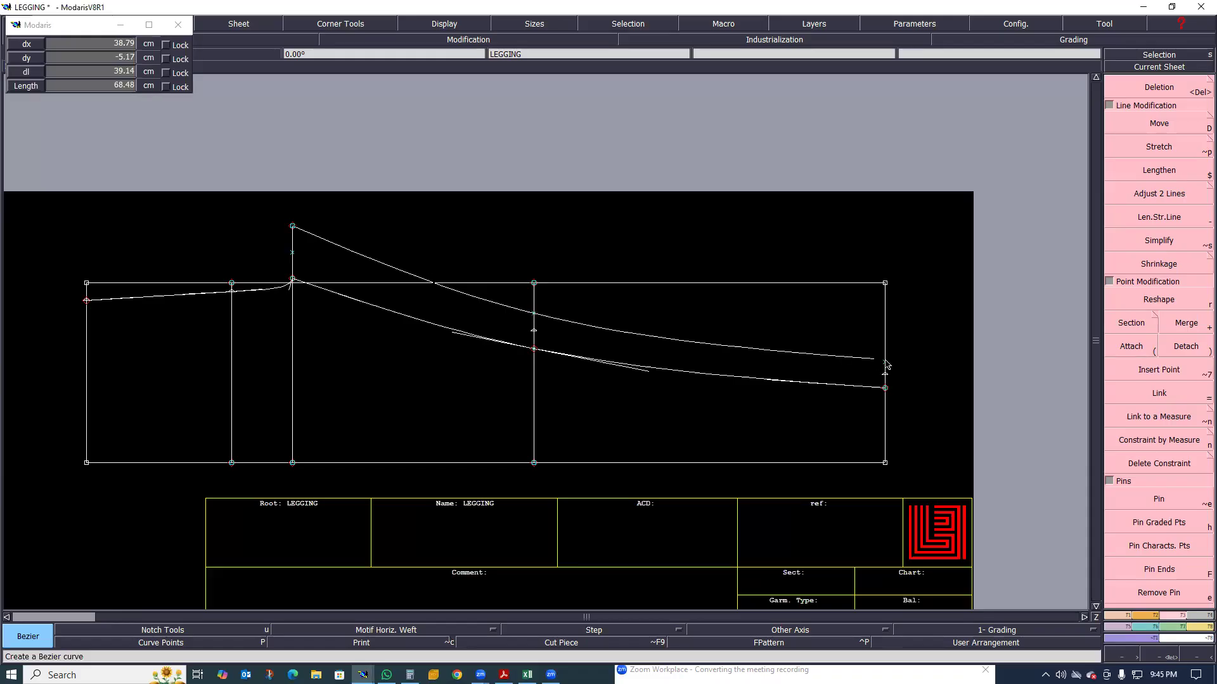
Align the waist end of the rise line horizontally with the 19.50 cm point on the hip line using Ali 2Pts
scroll(555, 381, up, 1)
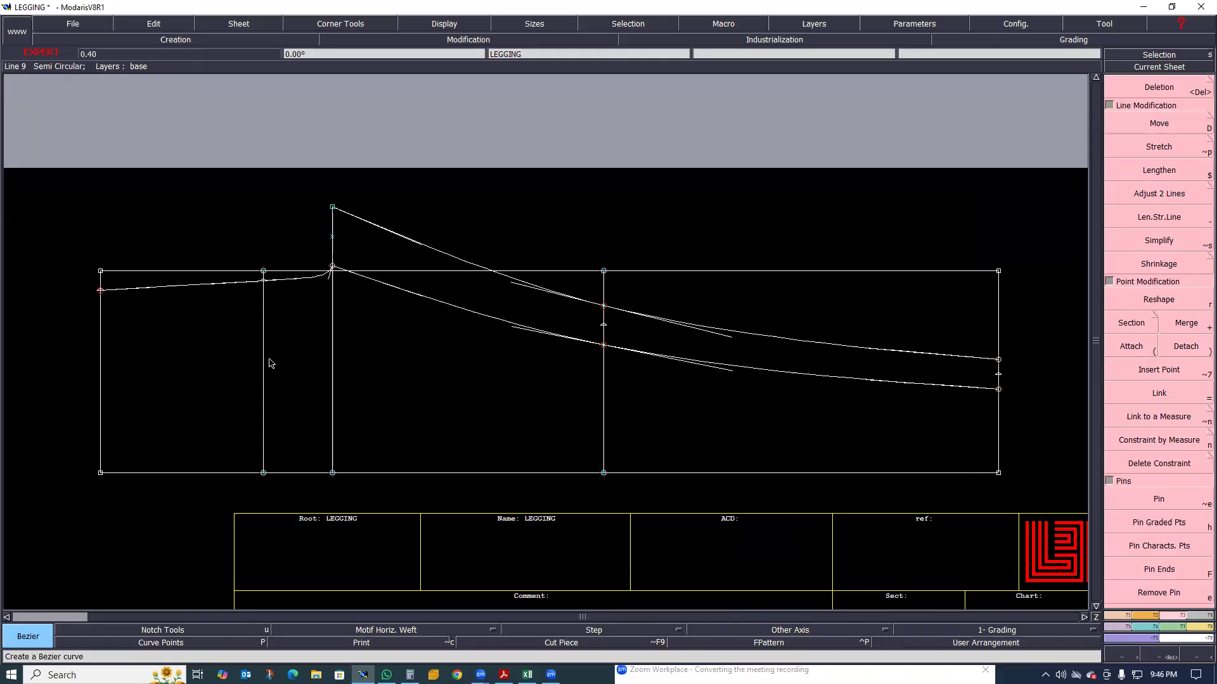
scroll(260, 340, down, 1)
scroll(250, 342, up, 1)
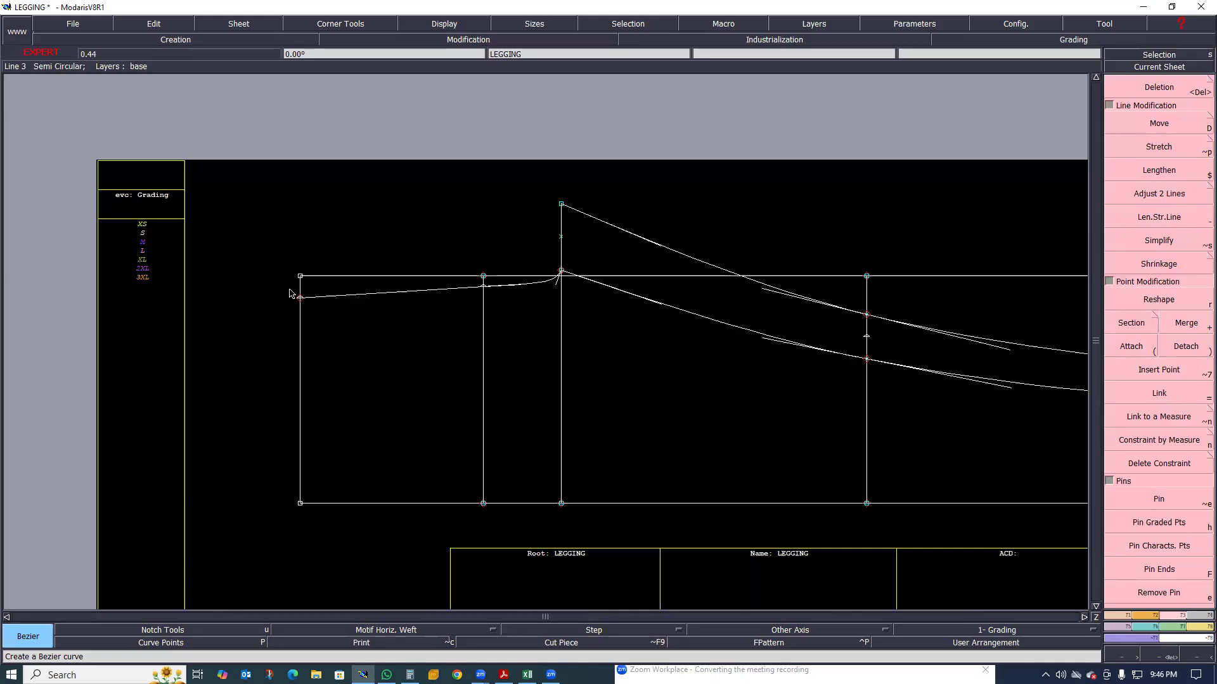
scroll(301, 298, up, 1)
scroll(511, 306, down, 1)
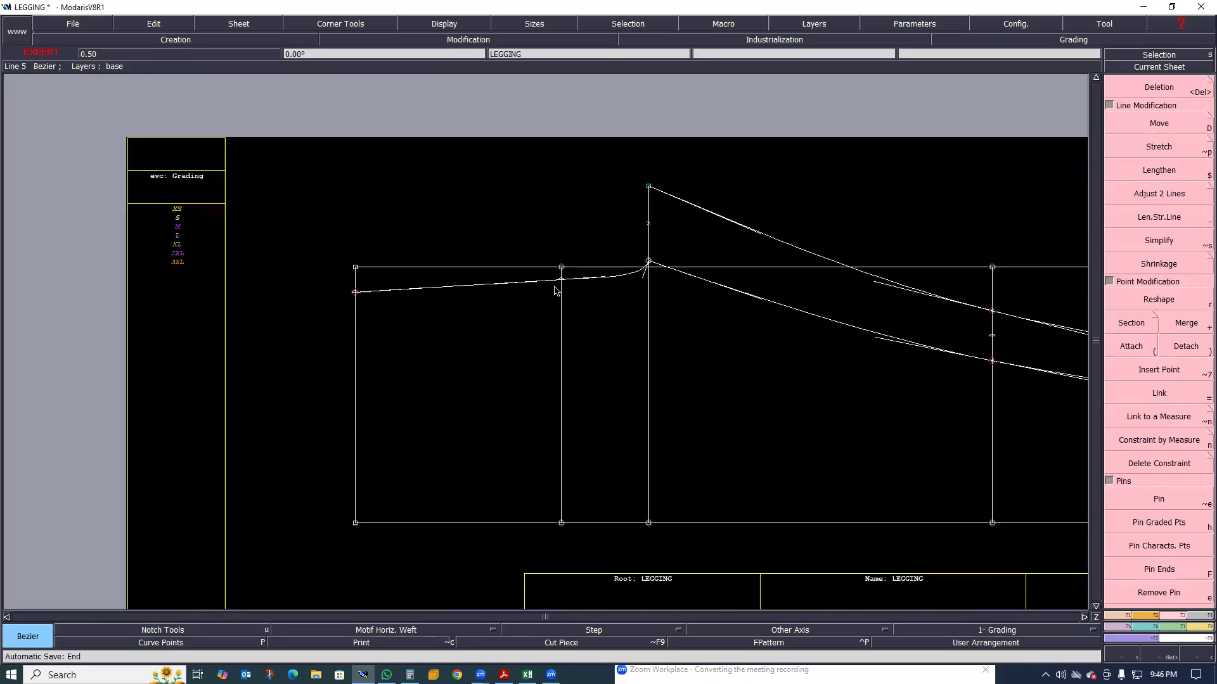
key(6)
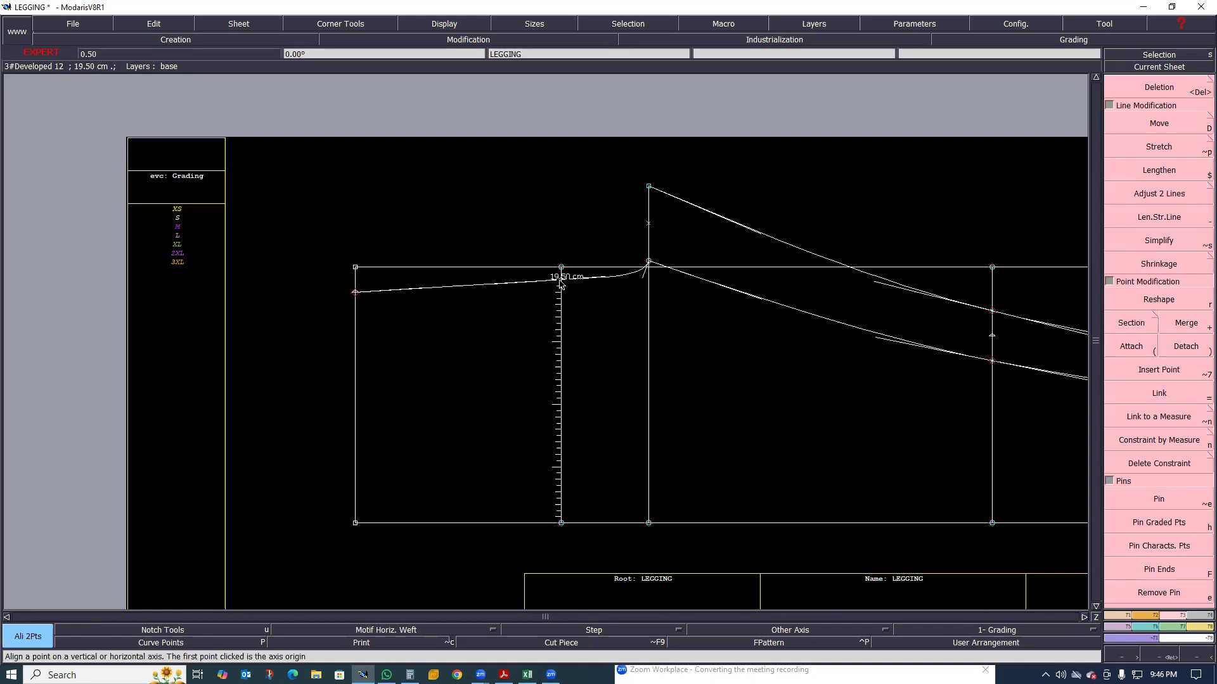
click(356, 293)
click(384, 313)
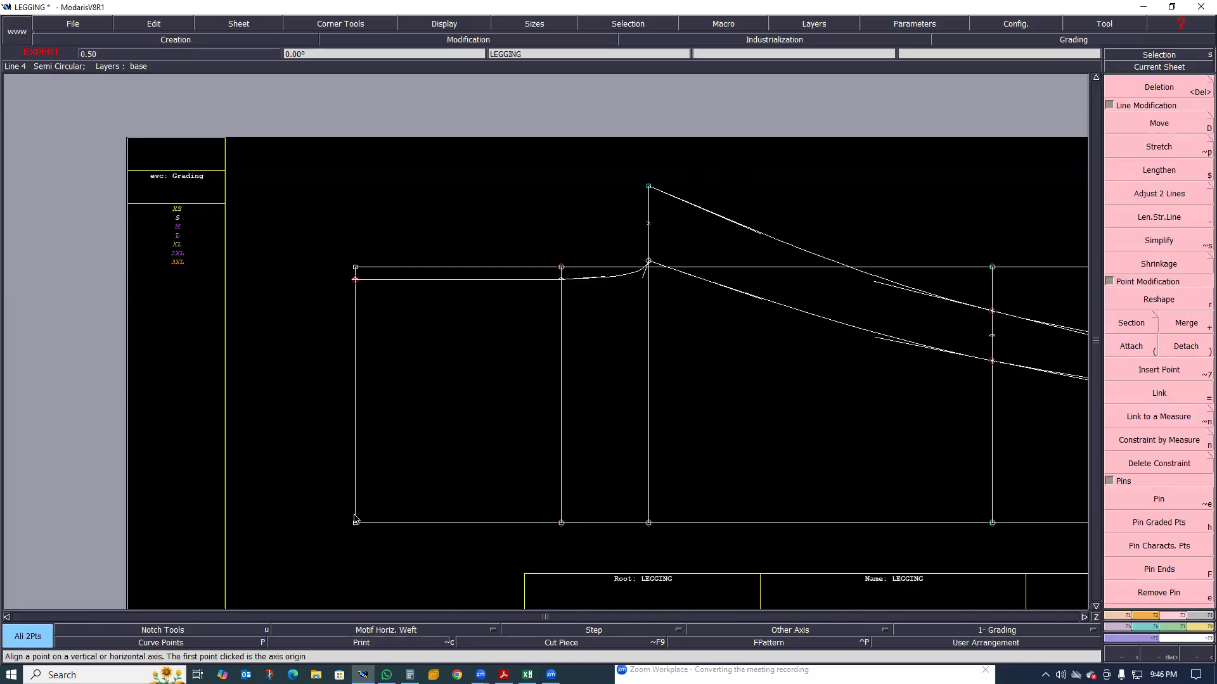
Try reshaping the waist line's lower corner upward, and undo that reshape
scroll(356, 524, up, 1)
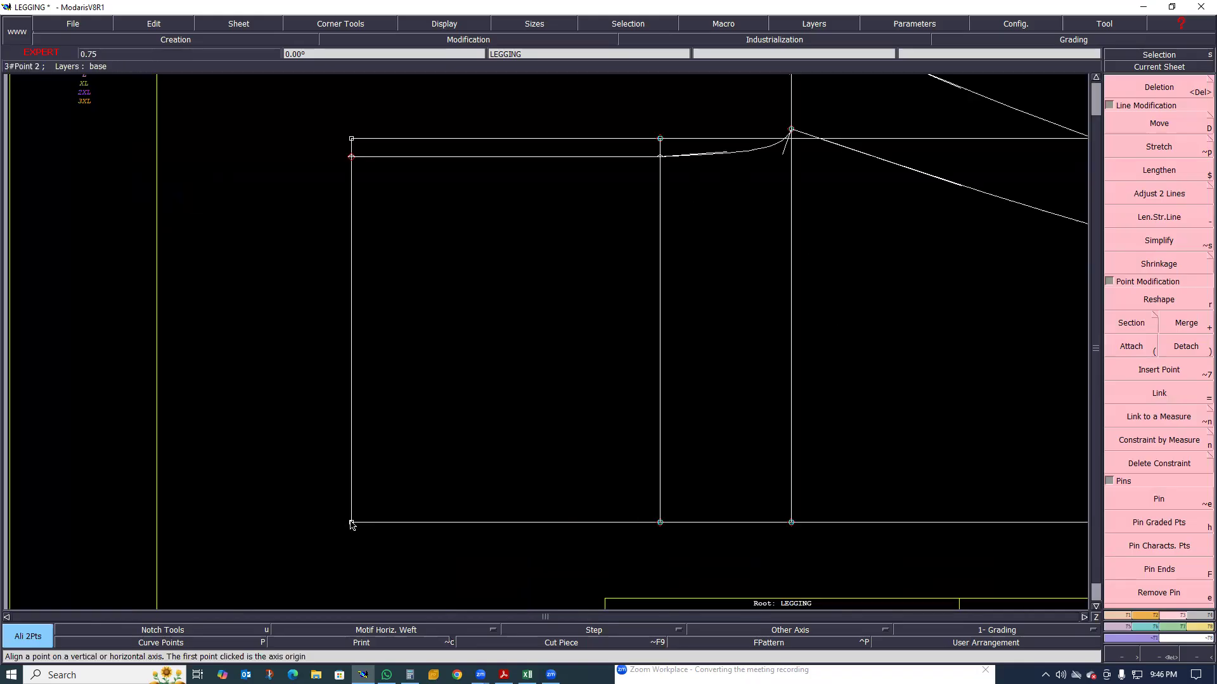
key(r)
click(354, 495)
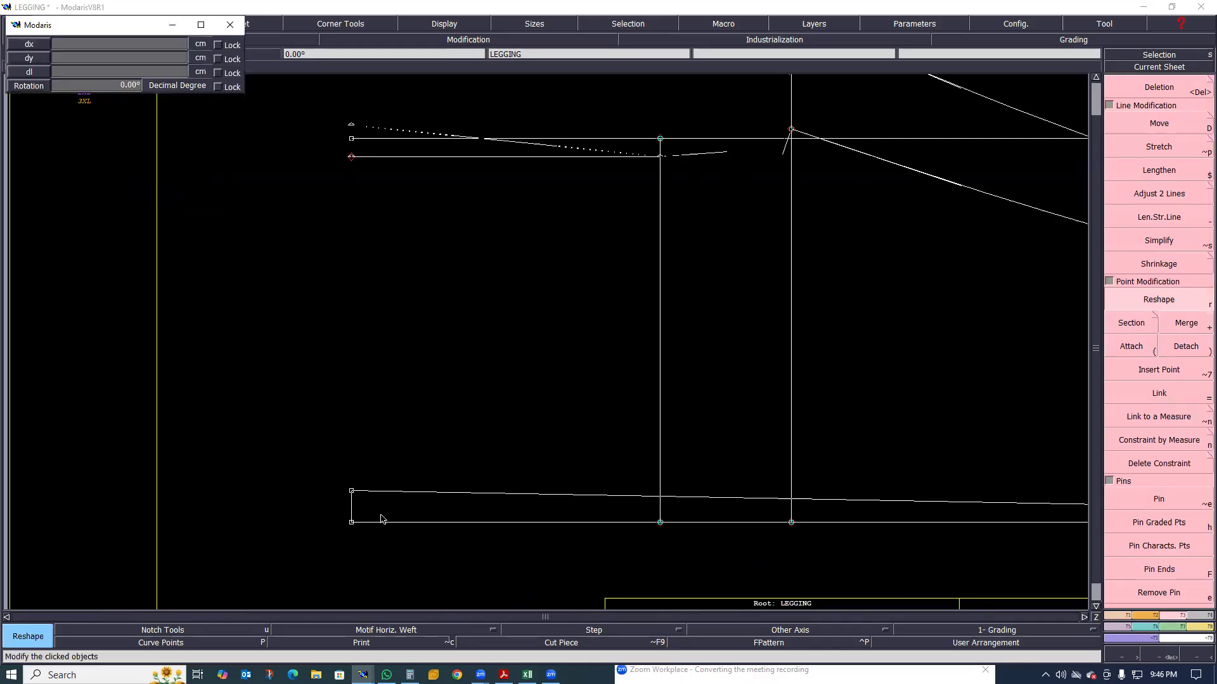
click(380, 518)
key(ctrl+z)
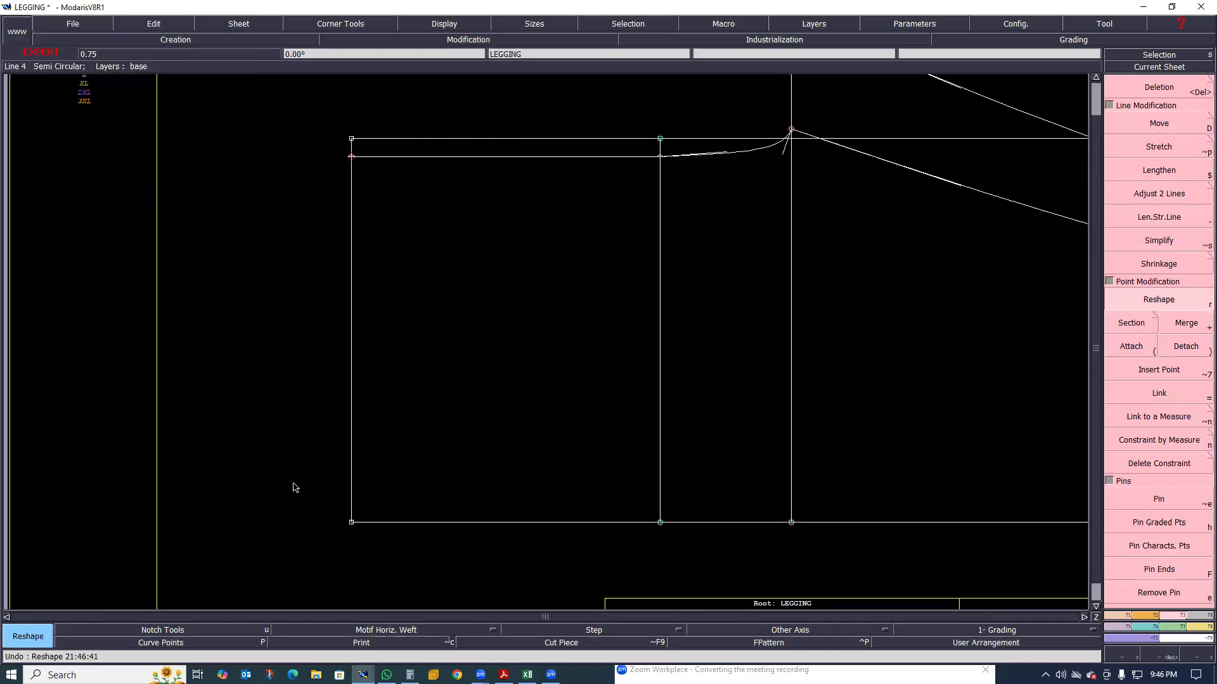
Undo the Ali 2Pts alignment of the waist end of the rise line
scroll(293, 487, down, 2)
scroll(364, 520, down, 1)
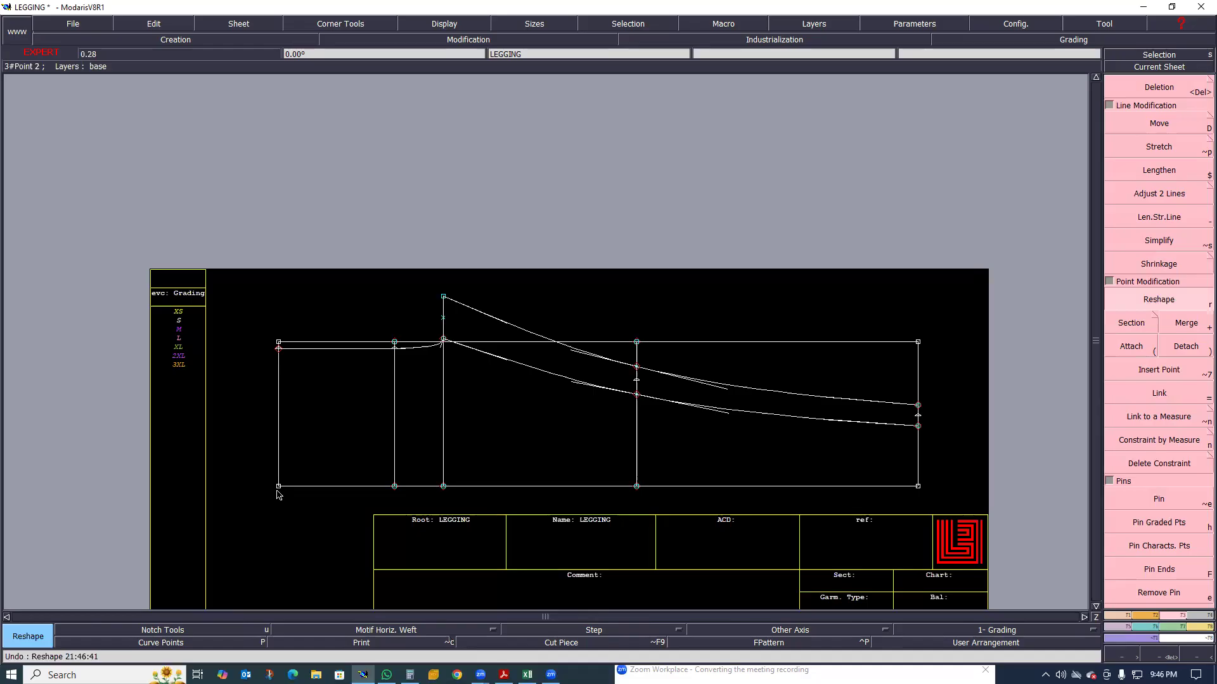
scroll(282, 472, up, 2)
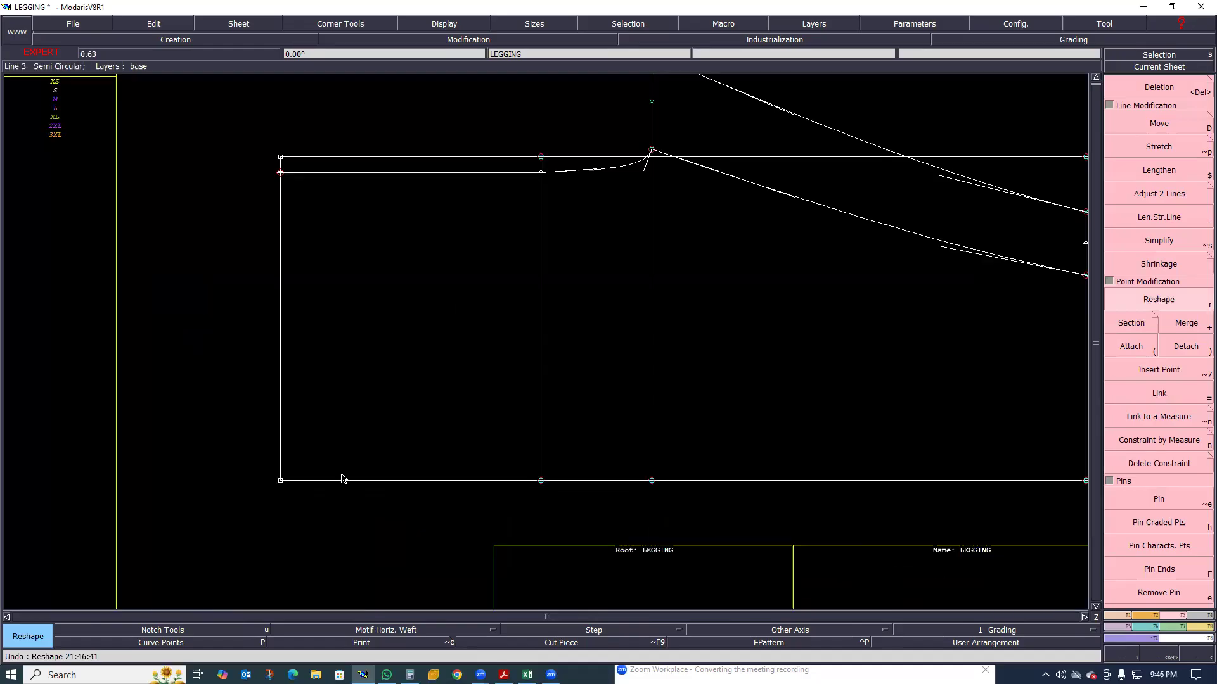
key(ctrl+z)
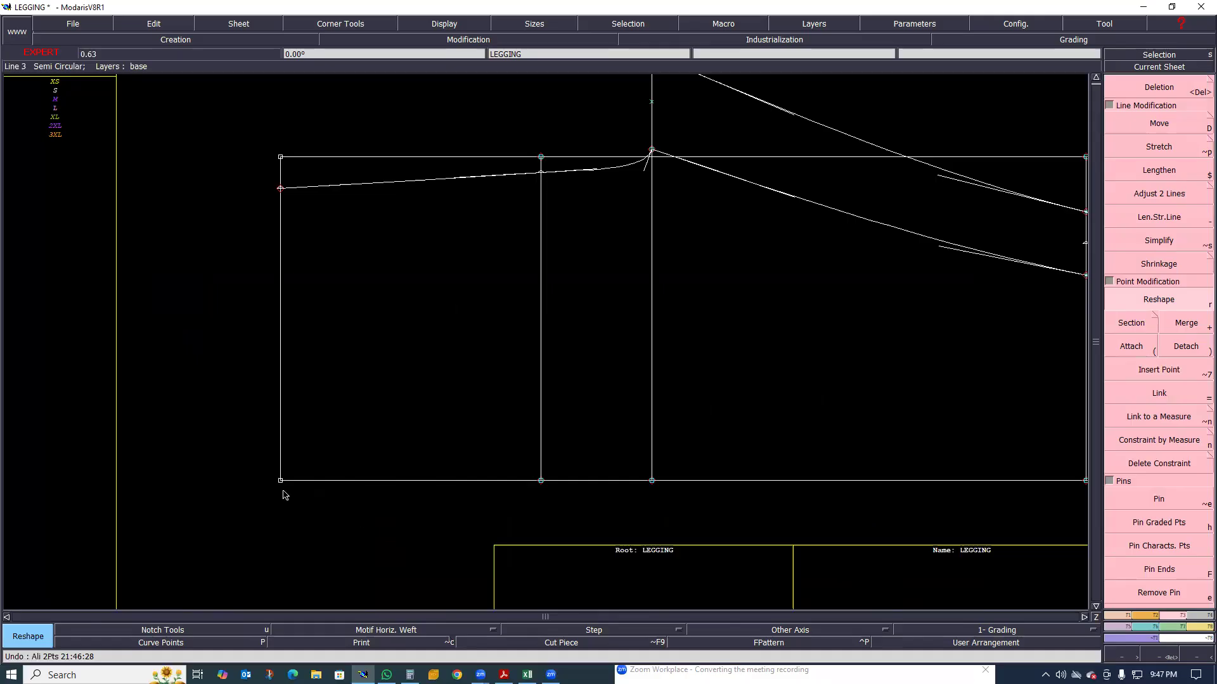
Construct a free rectangle about 19.4 cm long above the waist section of the legging draft
scroll(296, 479, down, 1)
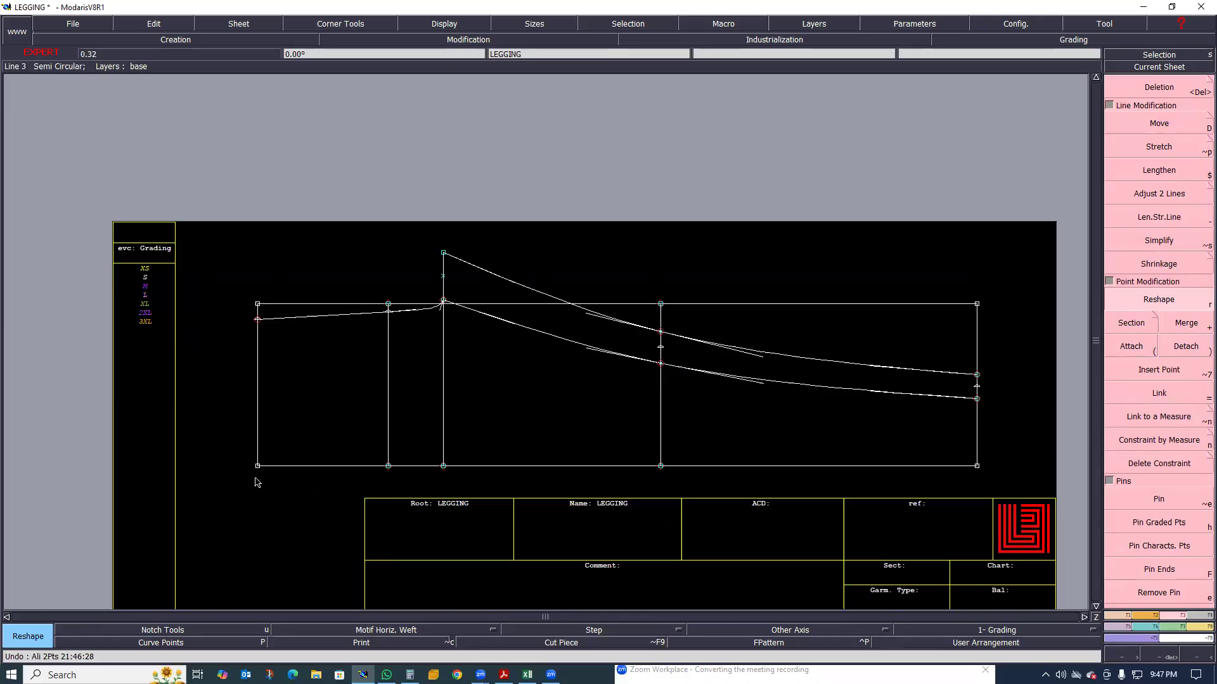
scroll(263, 358, up, 1)
scroll(295, 291, down, 1)
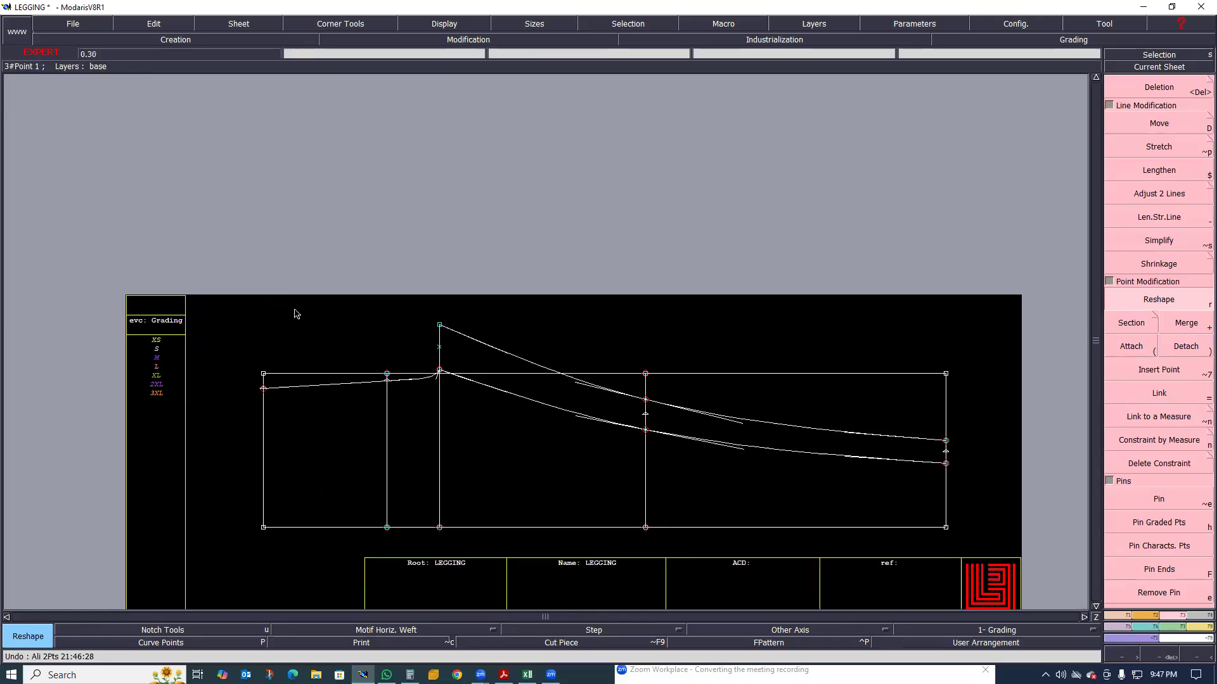
scroll(285, 304, up, 2)
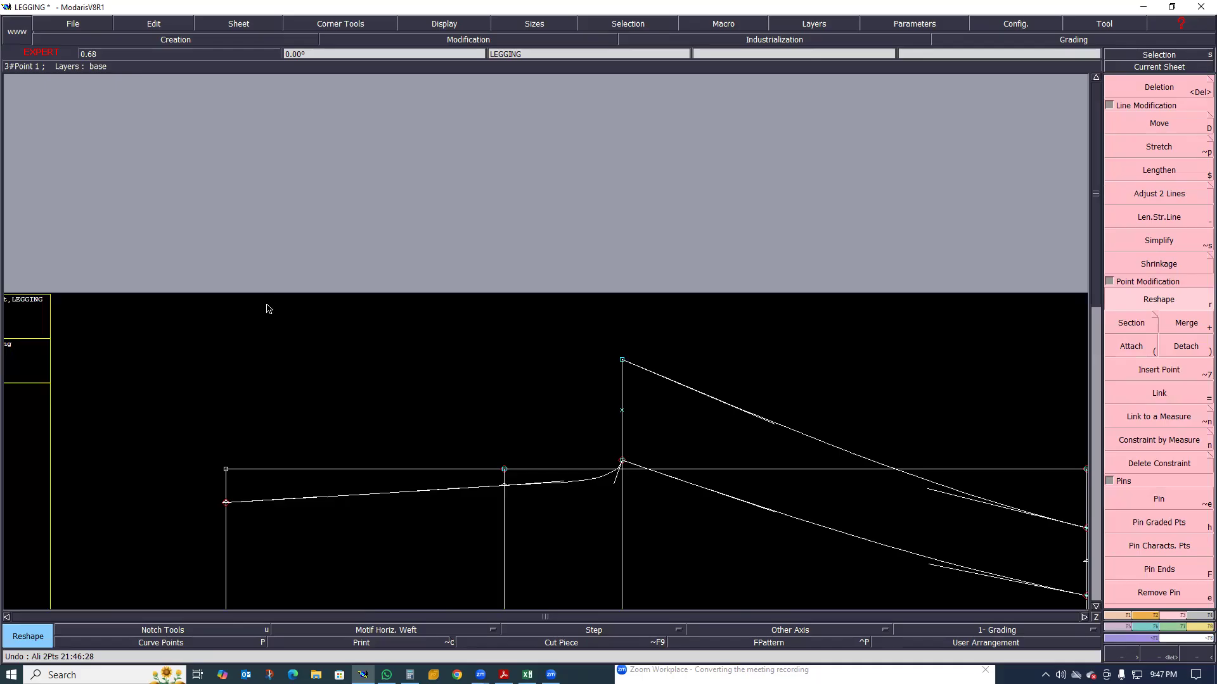
key(shift+r)
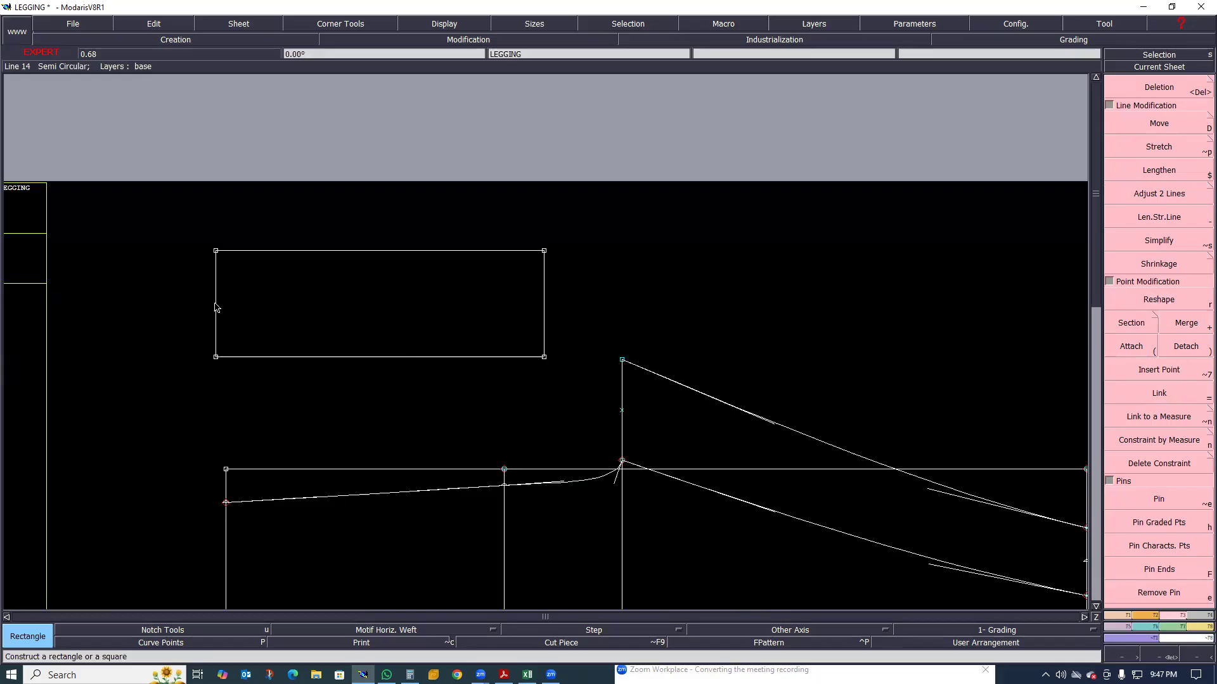
Draw a straight line across the middle of the rectangle between its short sides and align its ends horizontally with Ali 2Pts
key(l)
click(215, 304)
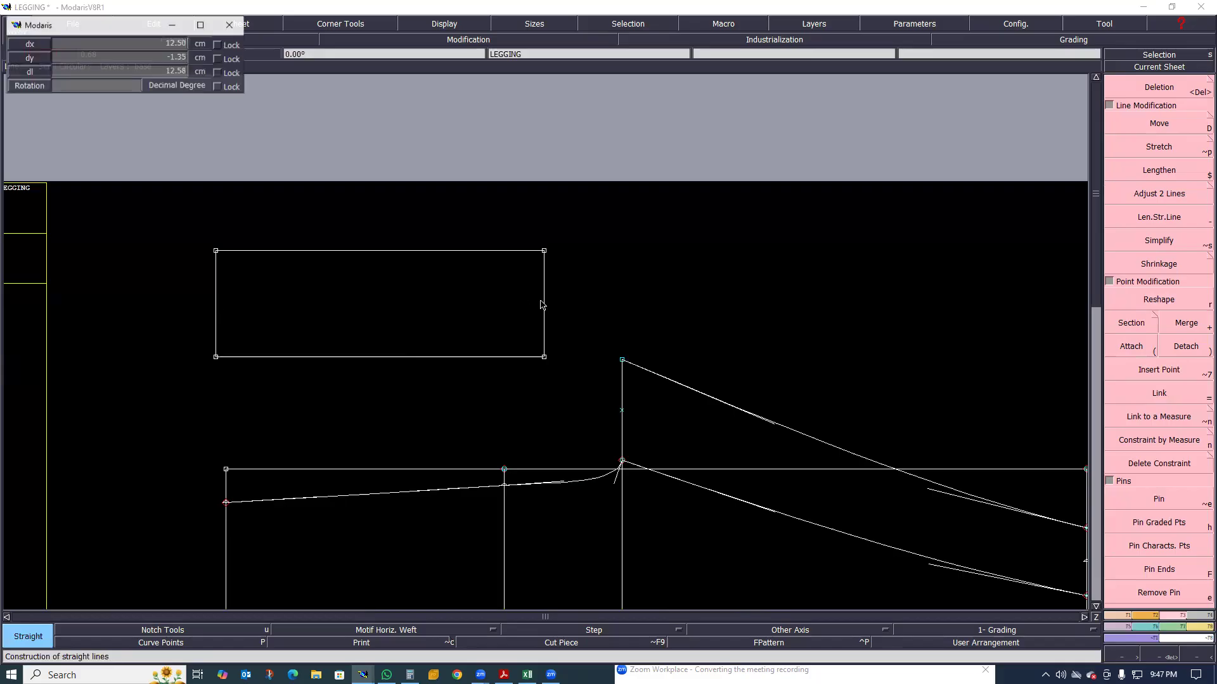
click(544, 308)
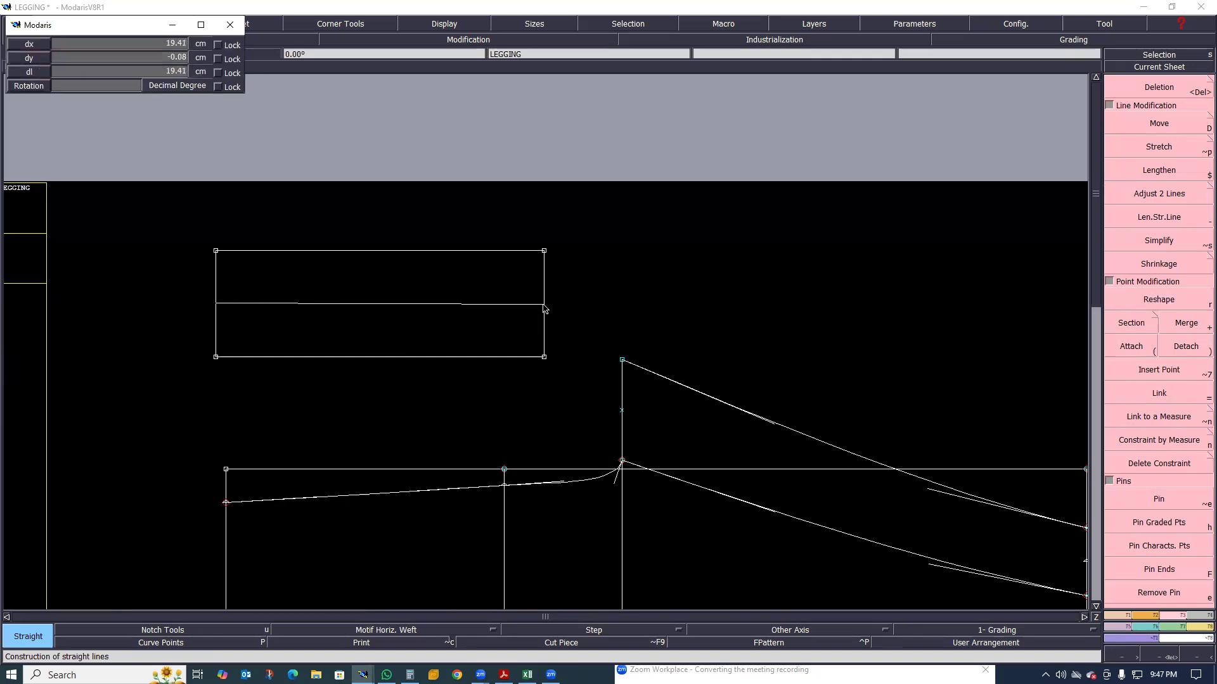
key(2)
click(218, 305)
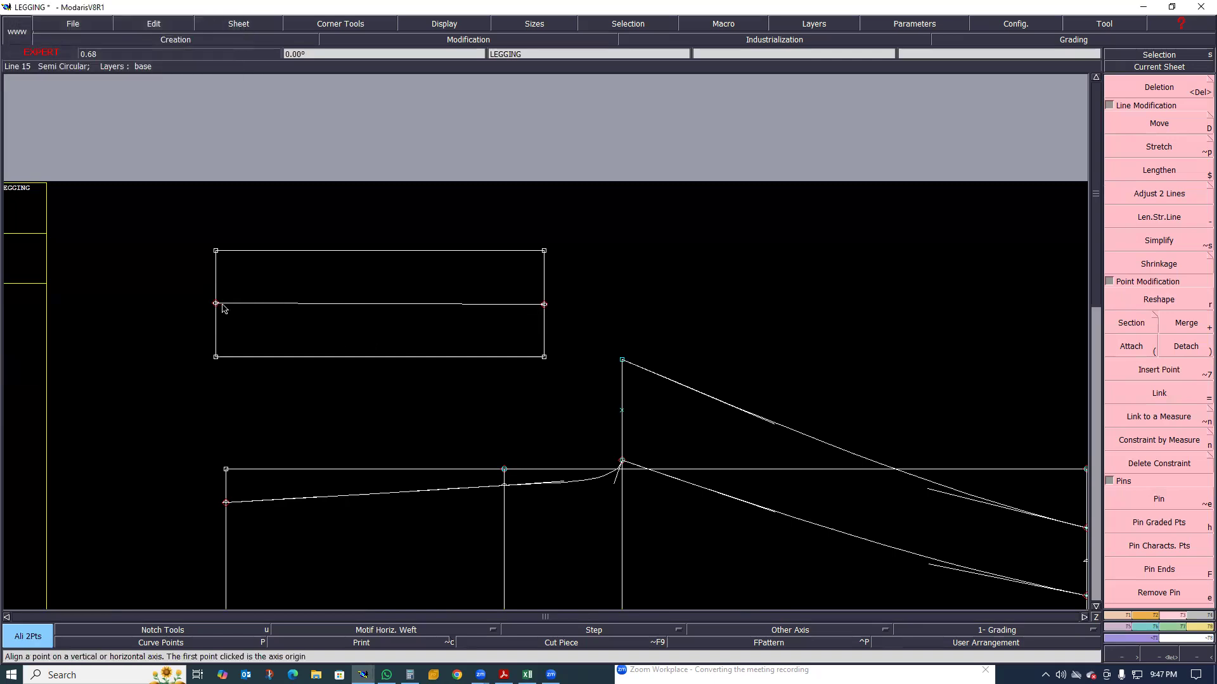
click(543, 306)
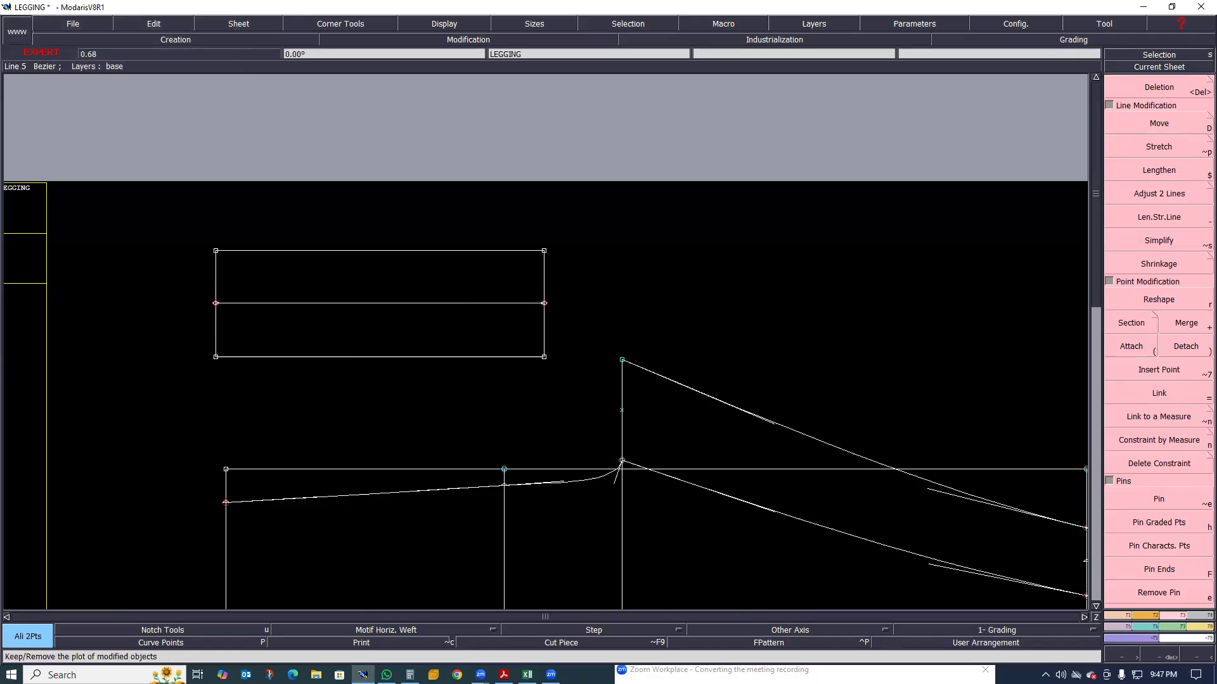
Turn on Print to keep the plot of modified objects and delete the line across the middle of the rectangle
click(359, 646)
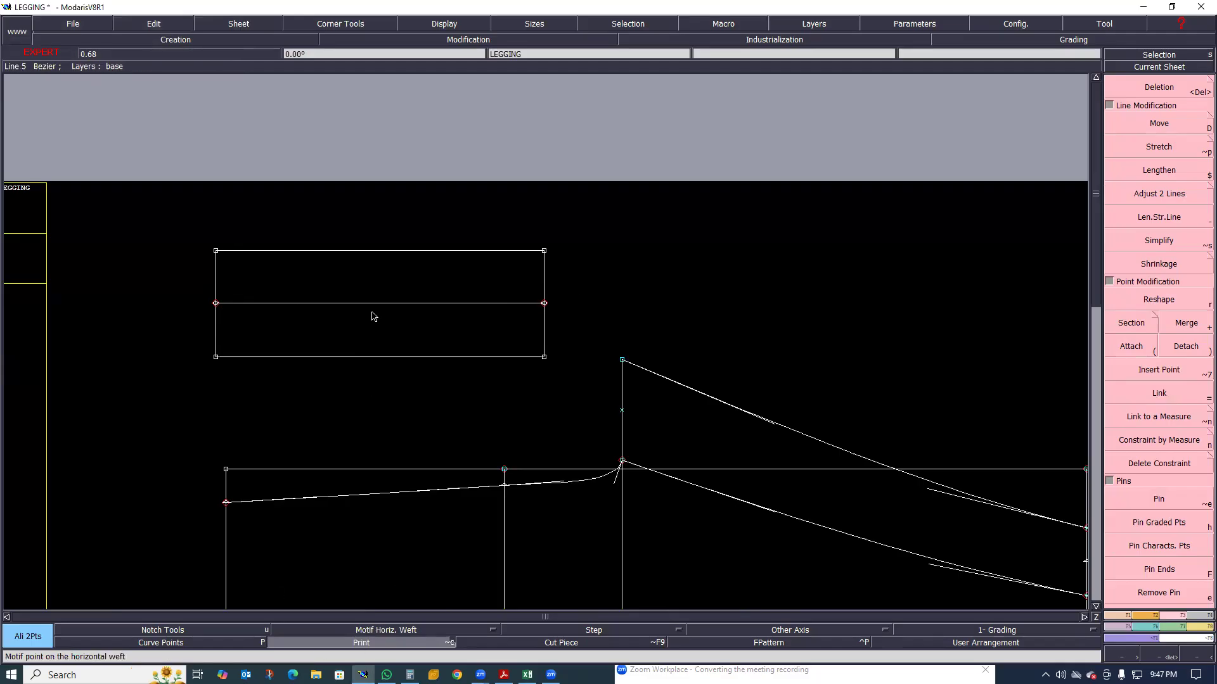
key(Delete)
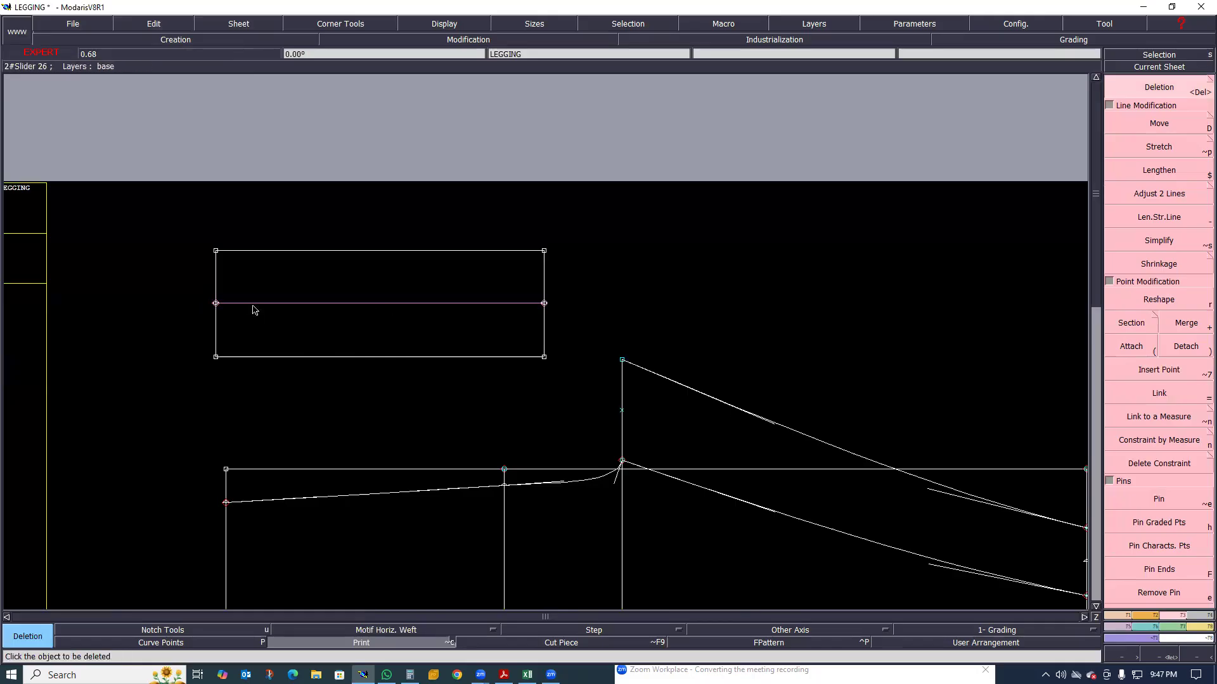
scroll(194, 307, up, 1)
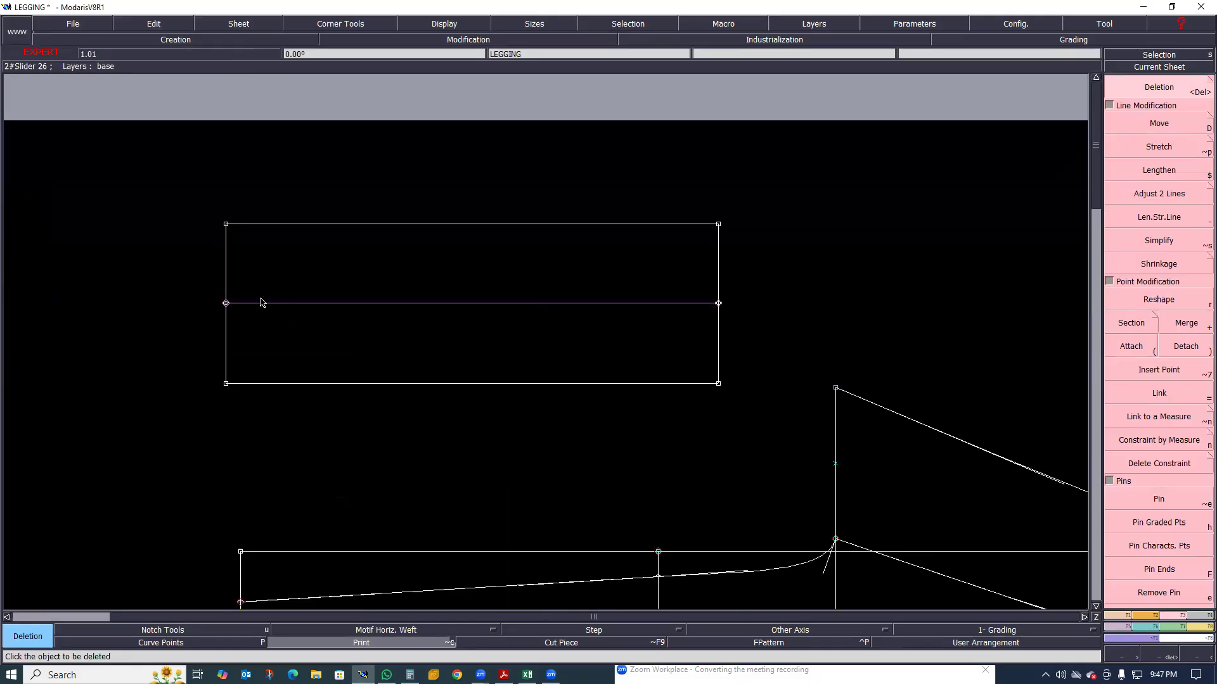
scroll(222, 330, up, 2)
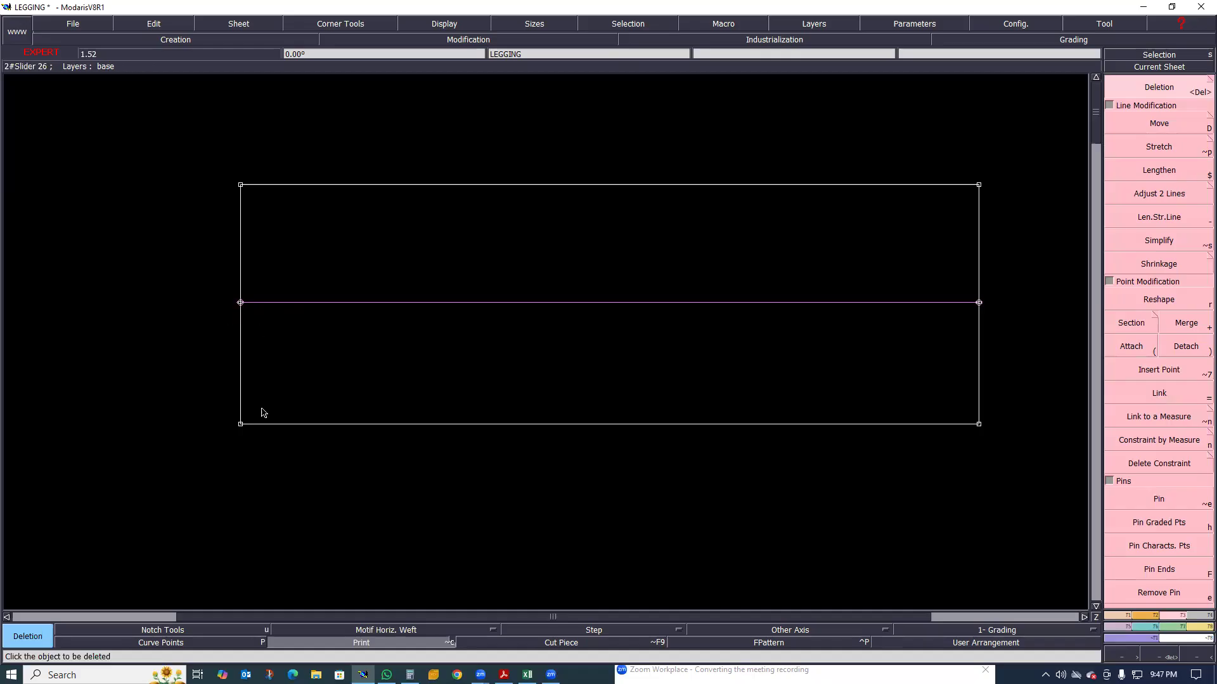
Examine the legging draft from the waist and rise lines to the knee and hem, including both inseam curves and the rectangle
scroll(276, 448, down, 3)
scroll(280, 454, up, 1)
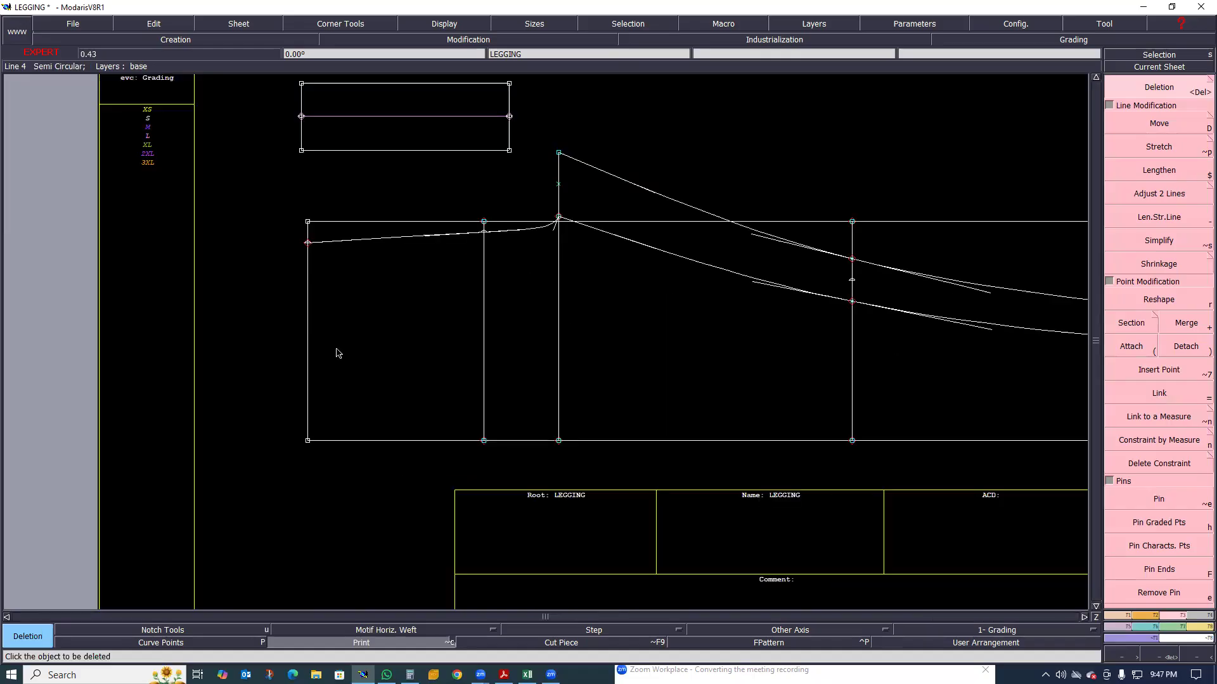
scroll(274, 278, down, 1)
scroll(304, 287, up, 1)
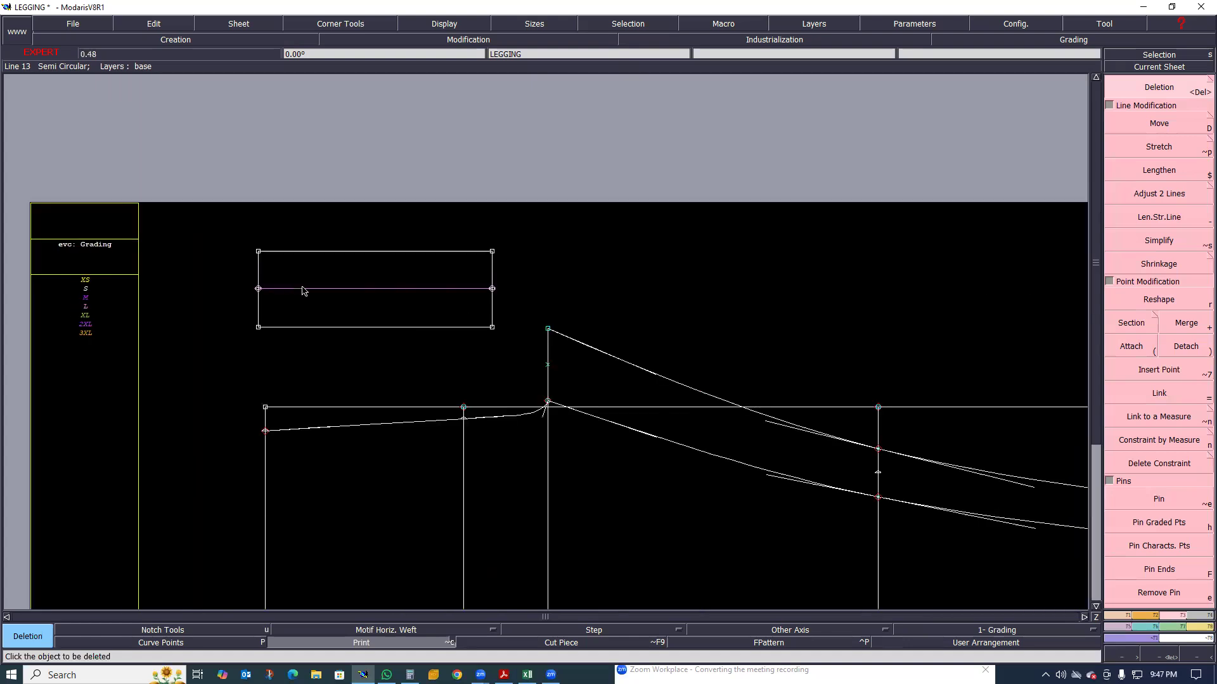
scroll(357, 295, down, 1)
scroll(357, 296, up, 1)
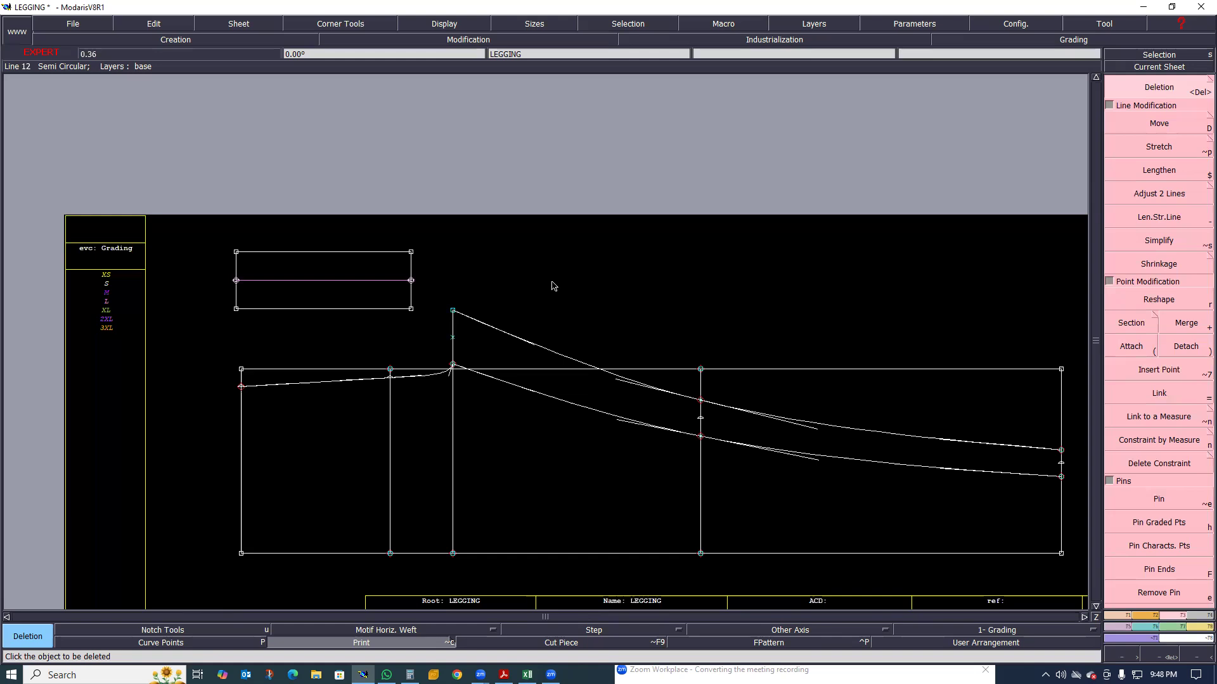
scroll(432, 352, down, 2)
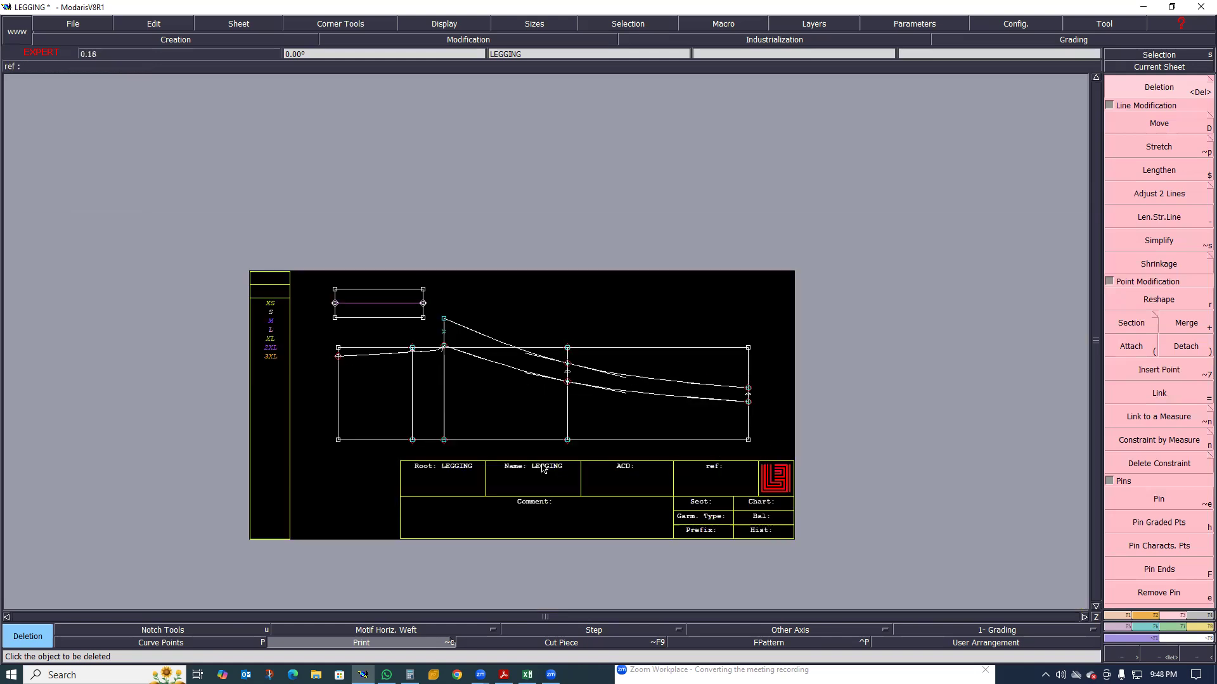
scroll(348, 400, up, 1)
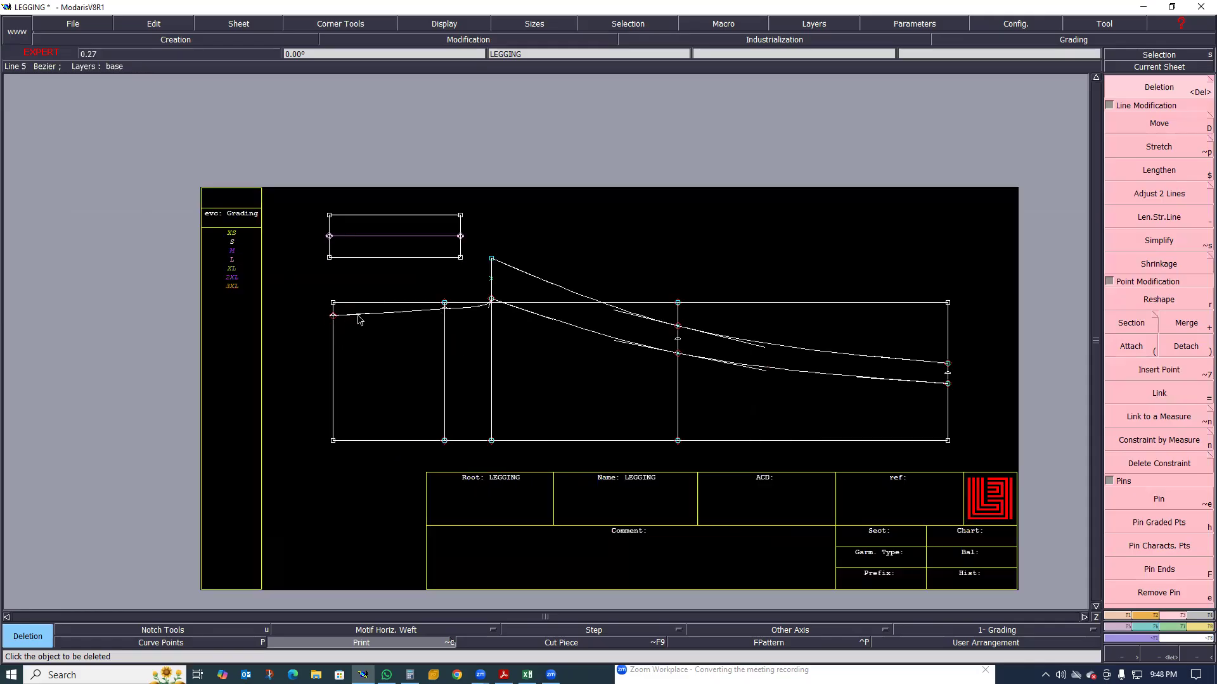
scroll(345, 320, up, 2)
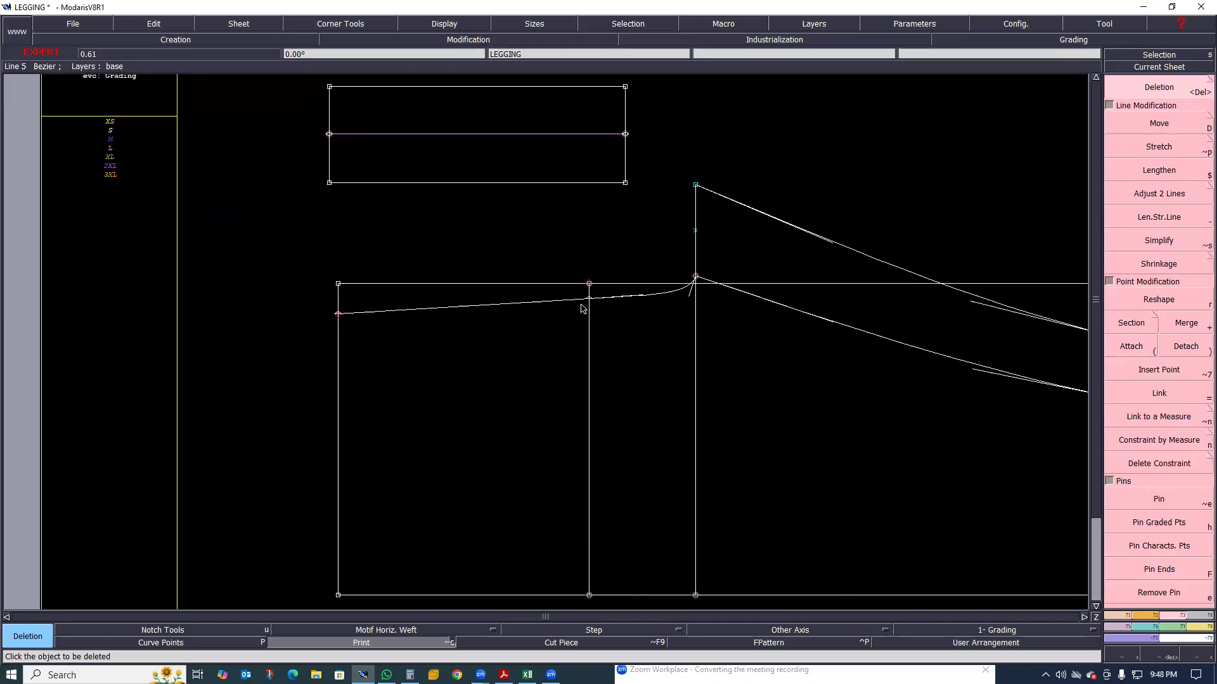
key(Page_Up)
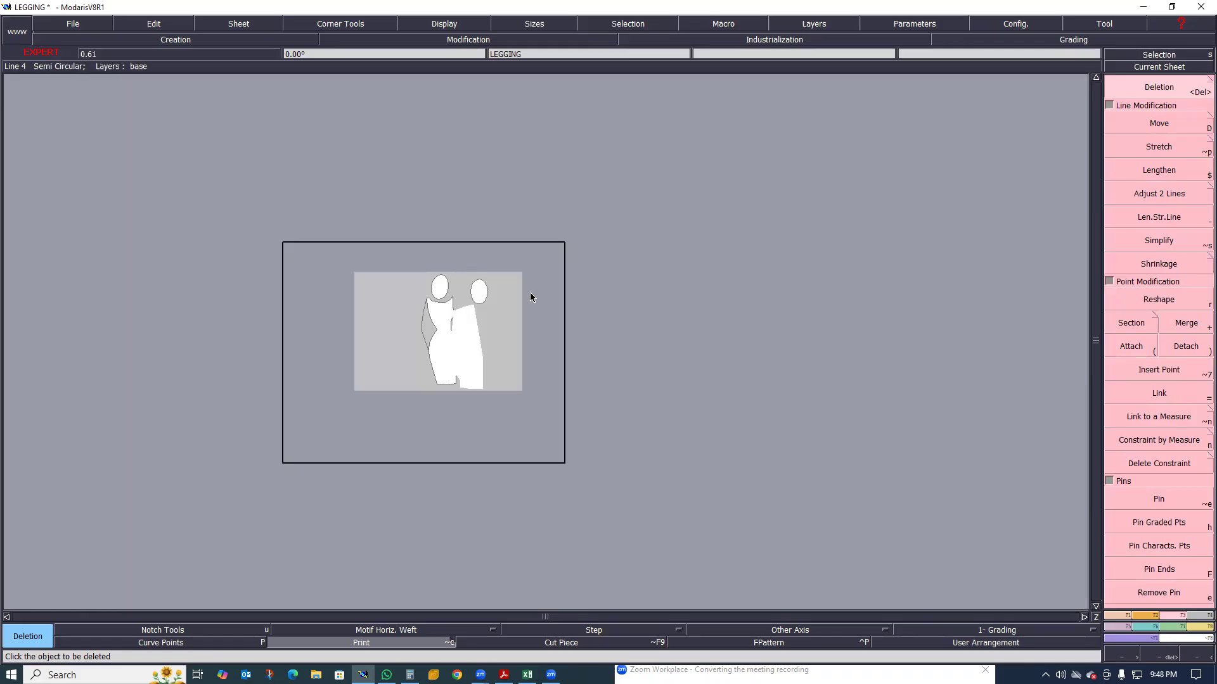
key(Page_Down)
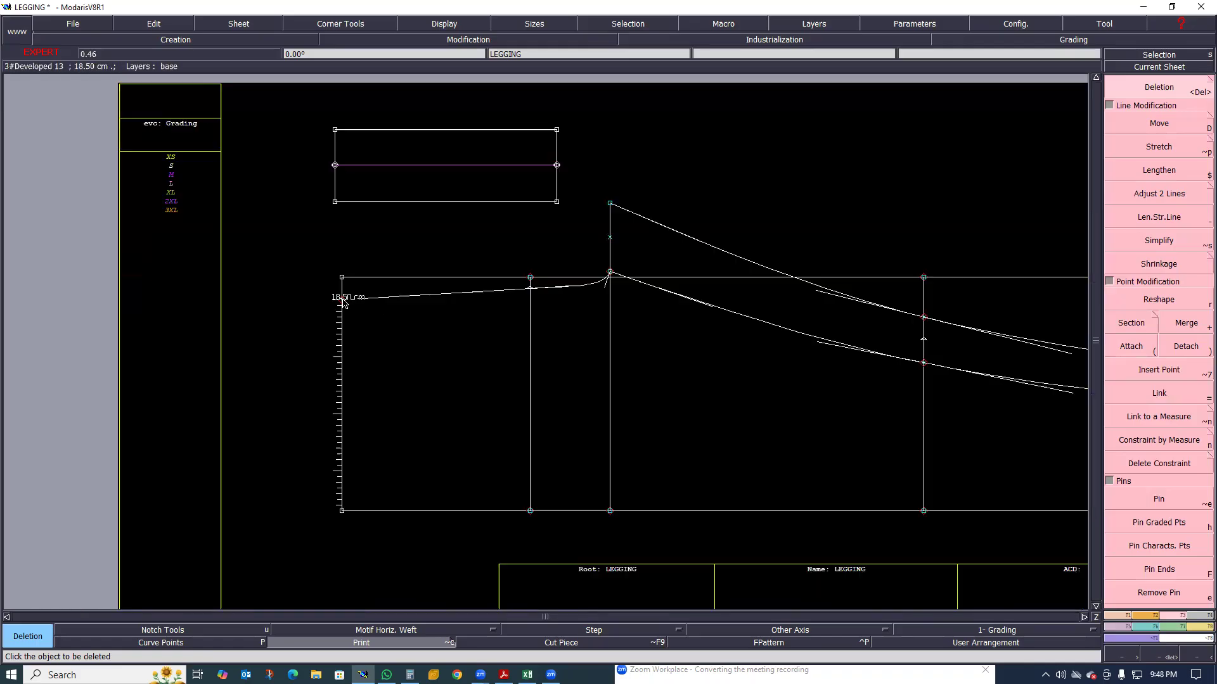
key(Page_Up)
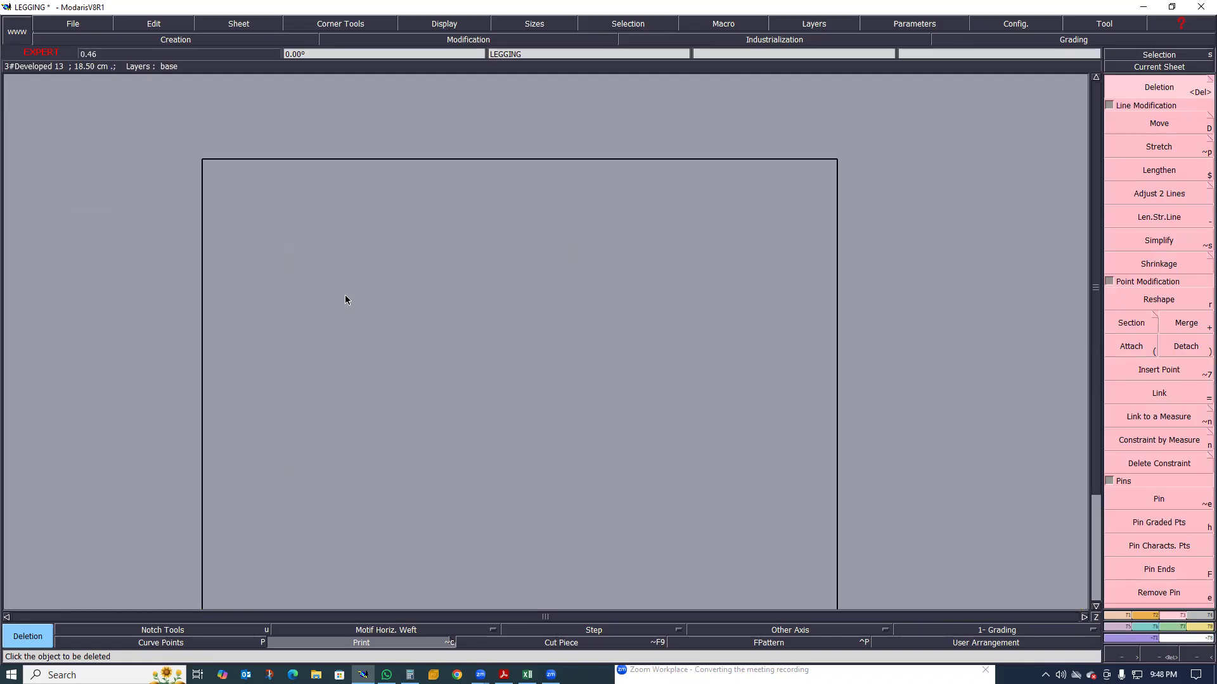
key(Page_Down)
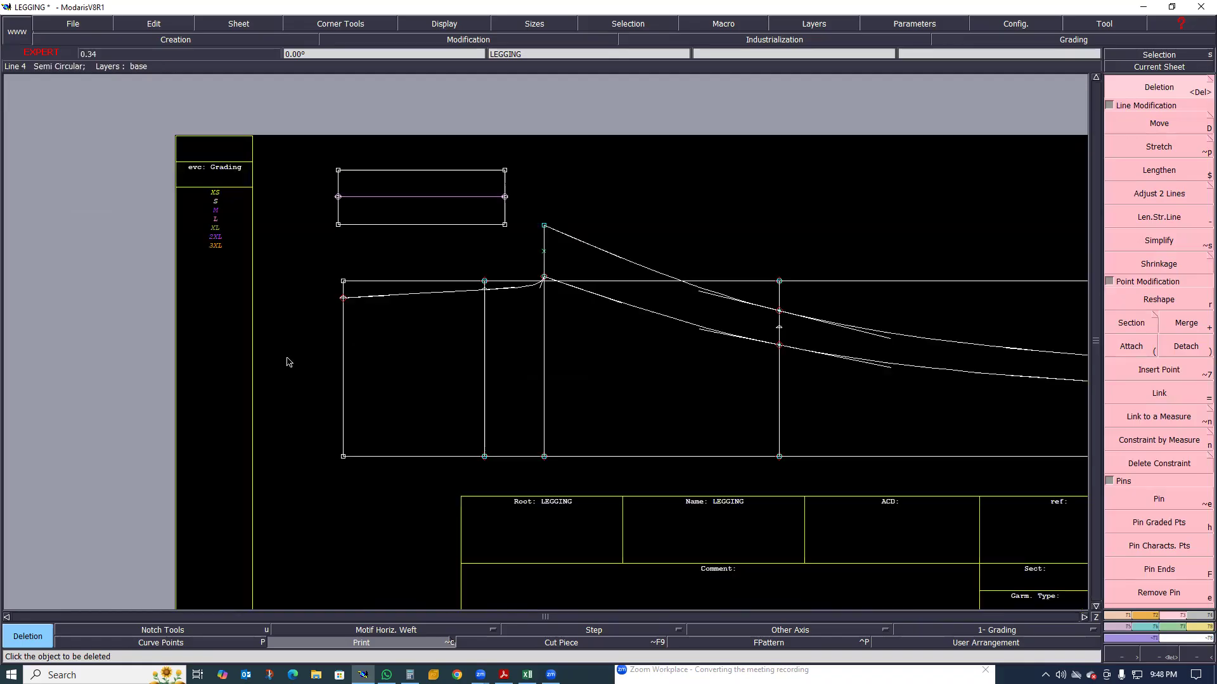
scroll(317, 366, down, 2)
scroll(299, 381, up, 1)
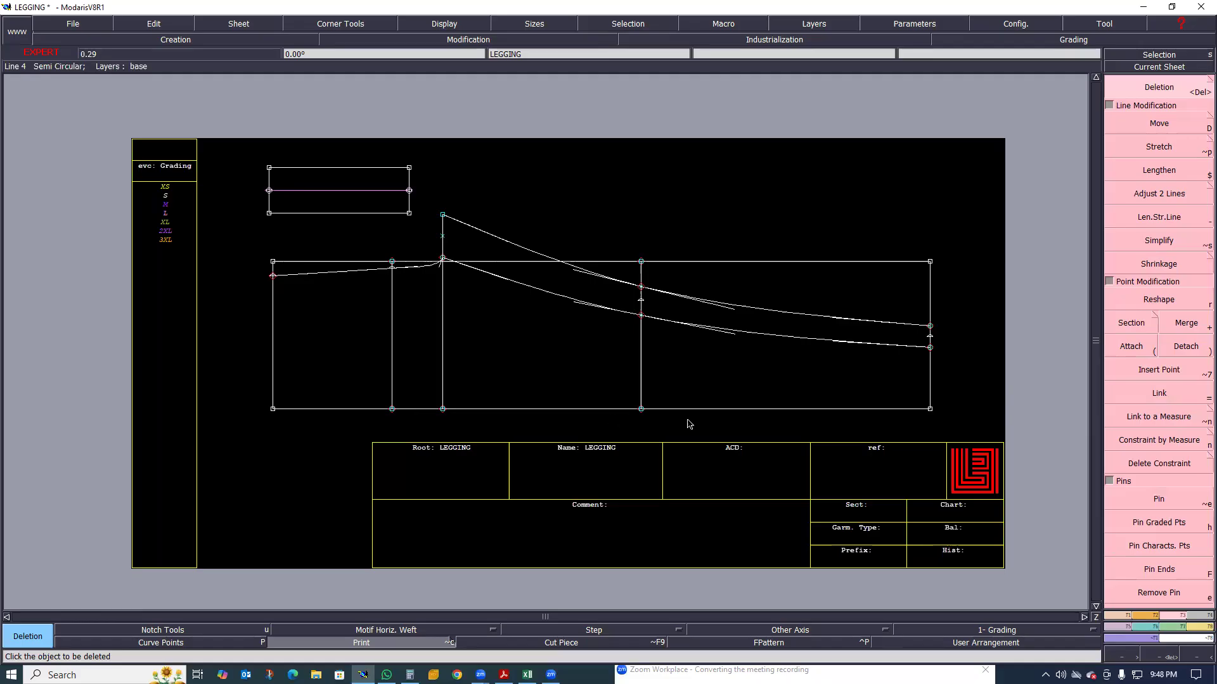
scroll(531, 366, down, 1)
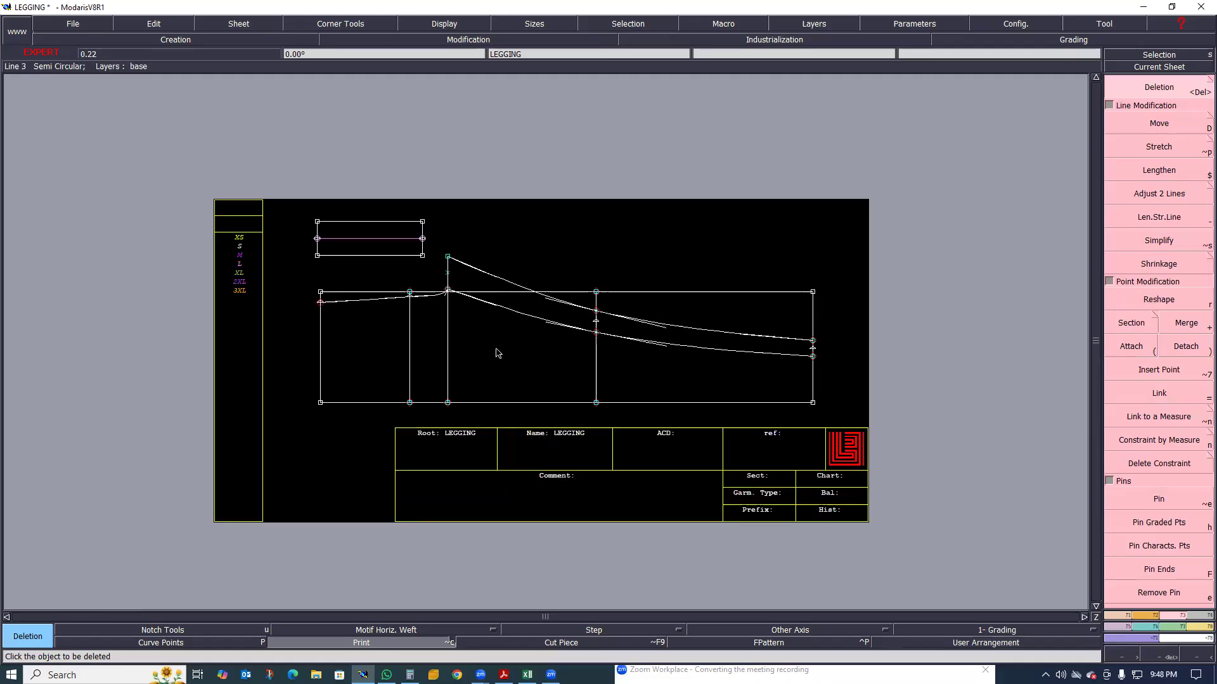
scroll(489, 357, up, 1)
scroll(489, 361, down, 1)
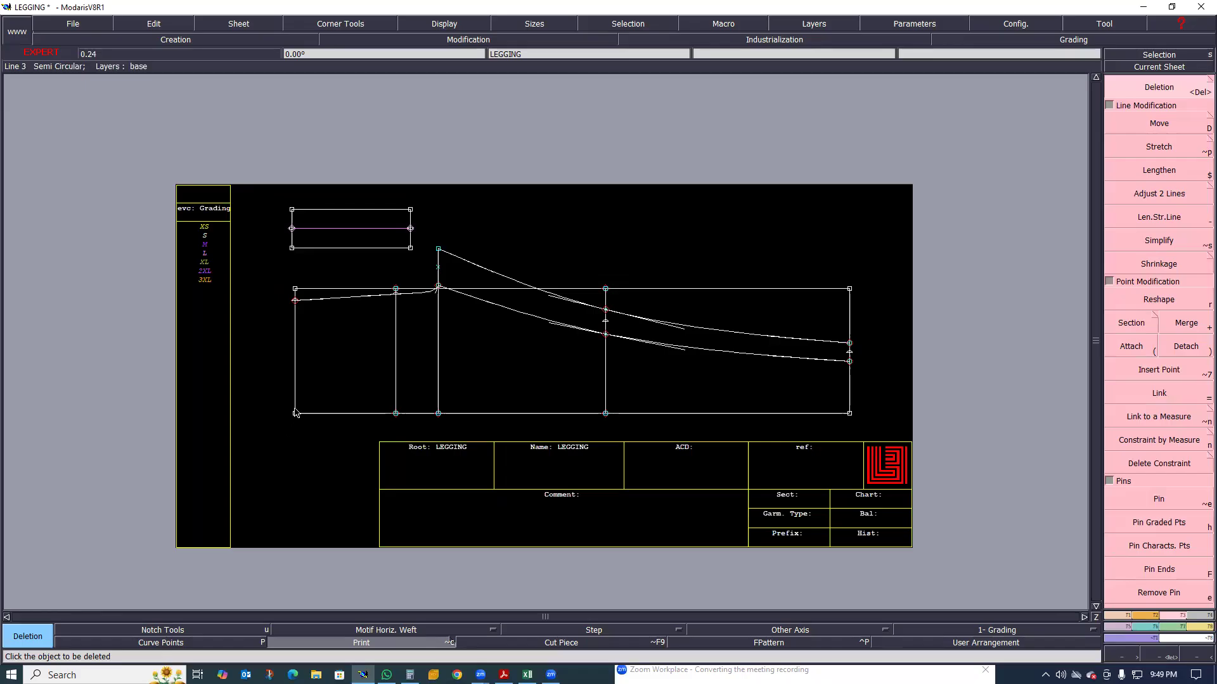
scroll(305, 412, up, 1)
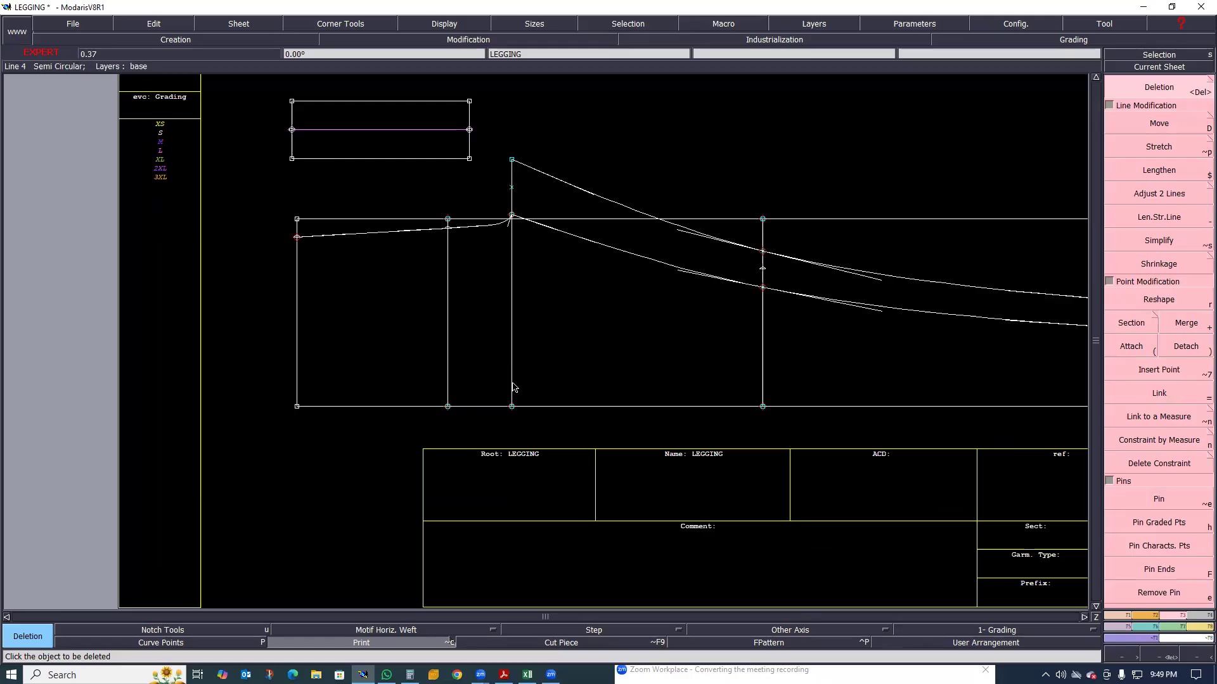
scroll(554, 373, down, 3)
scroll(452, 365, up, 2)
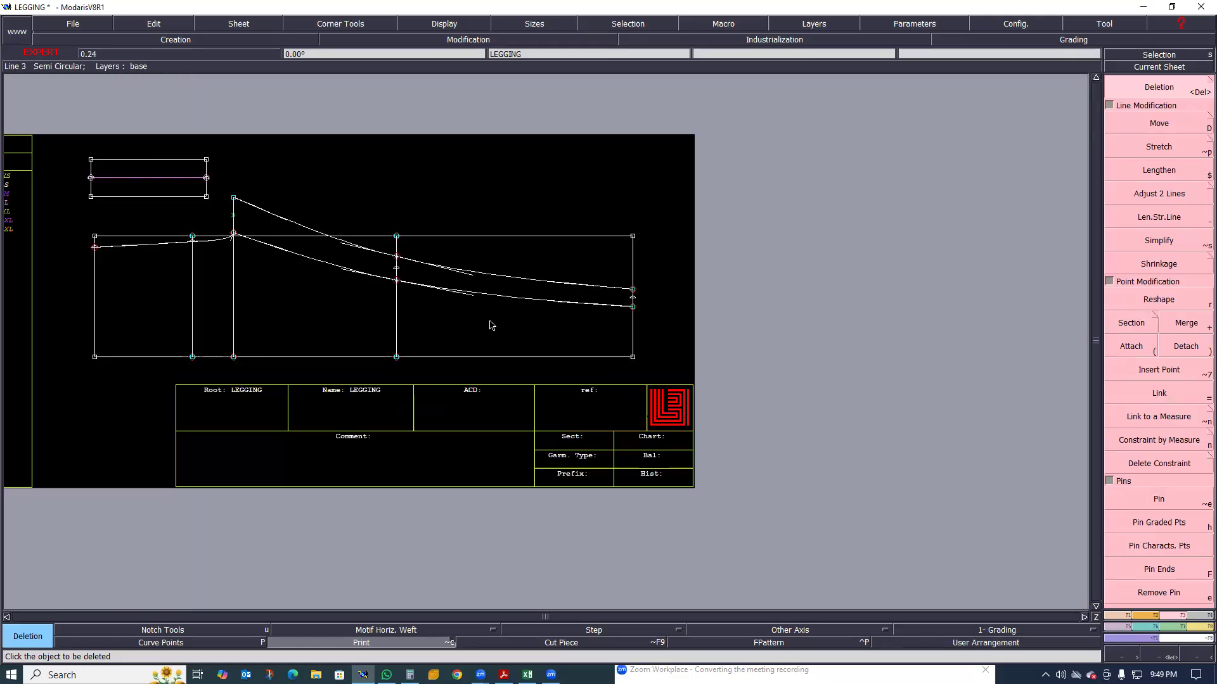
scroll(417, 313, down, 2)
scroll(457, 270, up, 2)
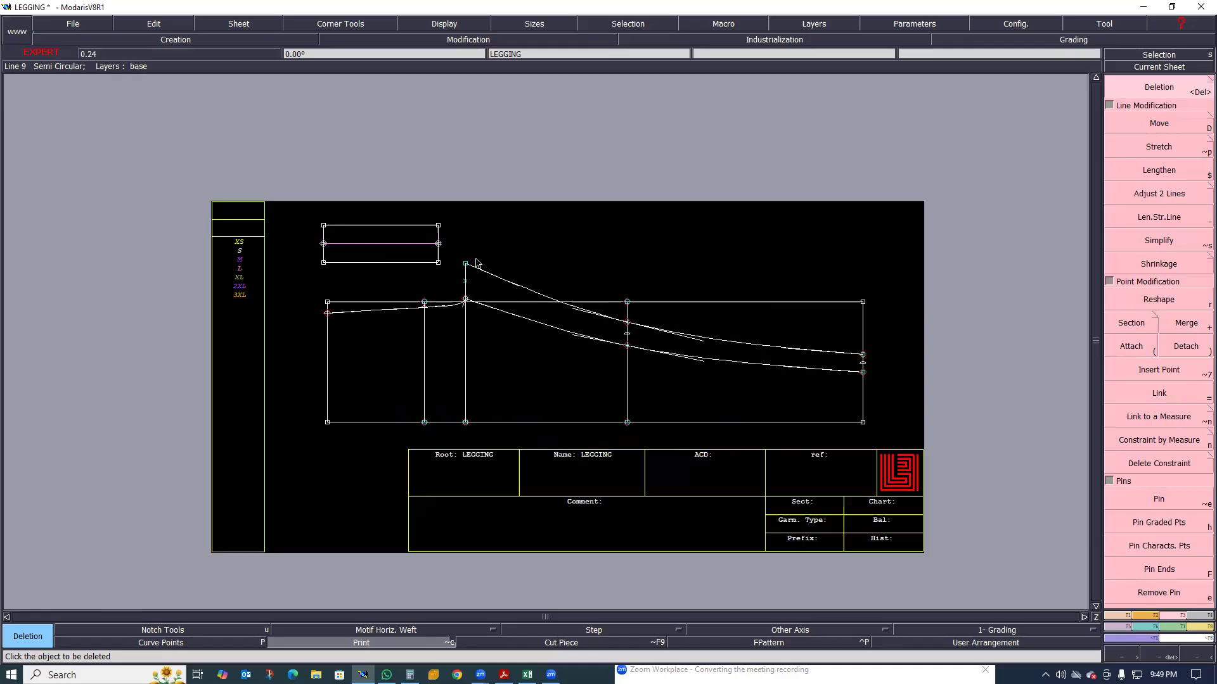
scroll(461, 262, up, 2)
scroll(491, 322, down, 3)
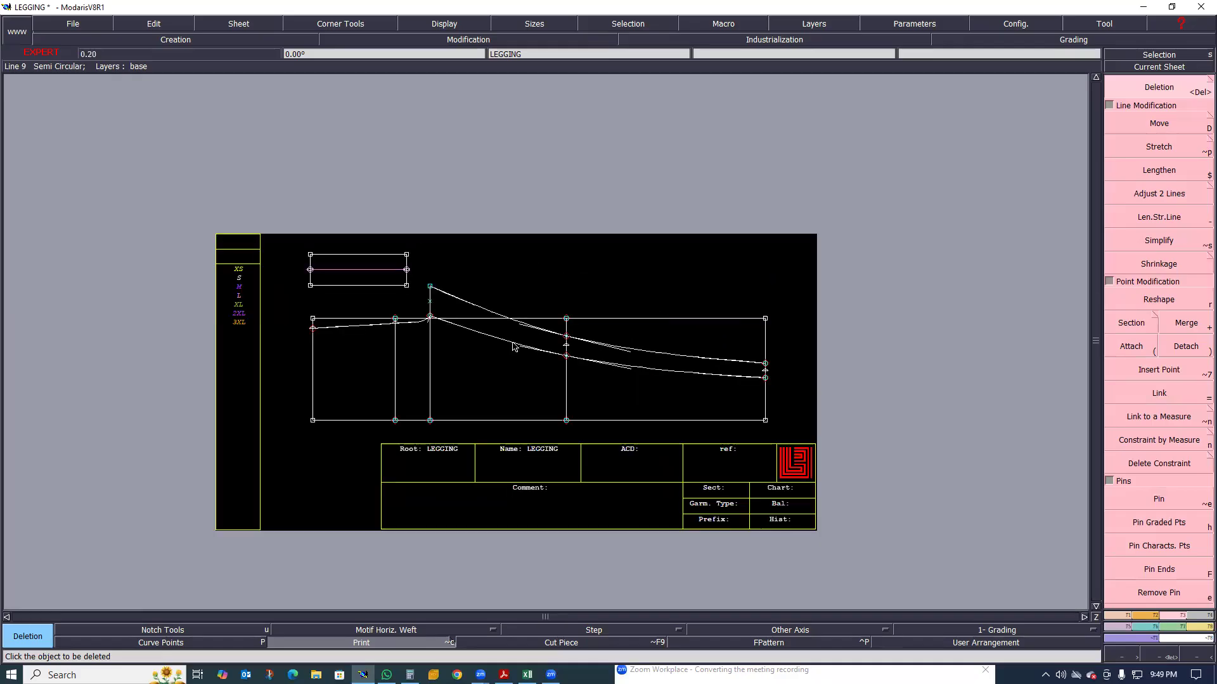
scroll(504, 339, up, 1)
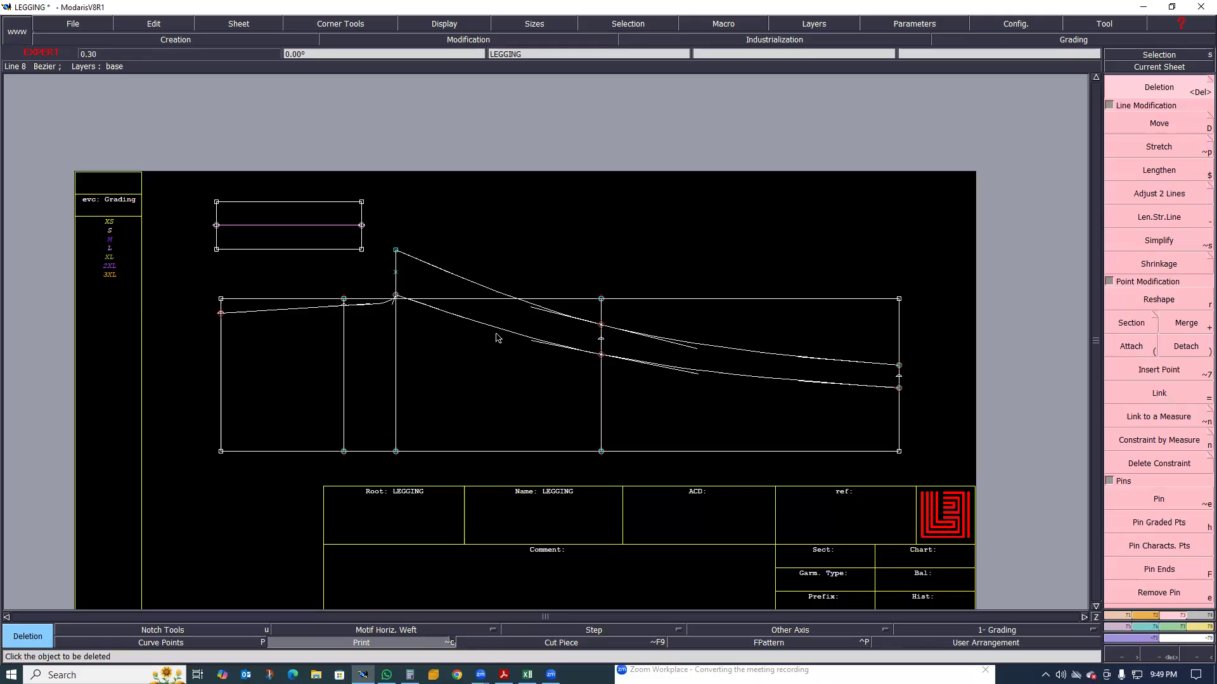
scroll(510, 288, up, 1)
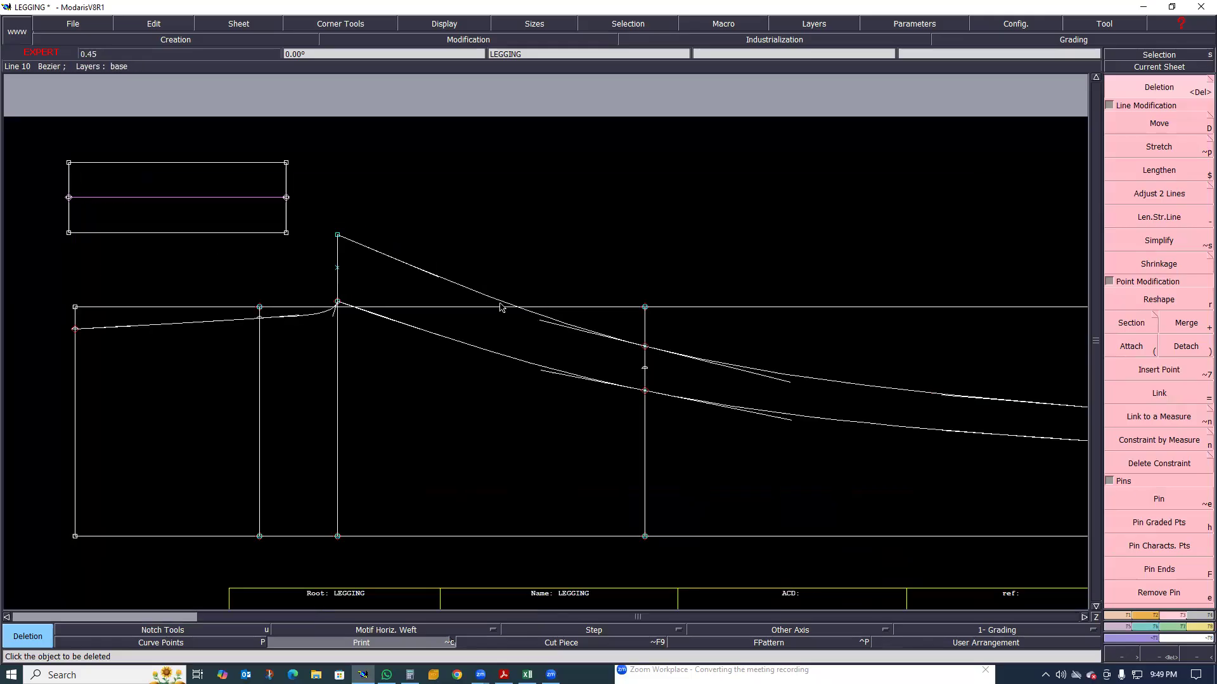
scroll(502, 329, down, 1)
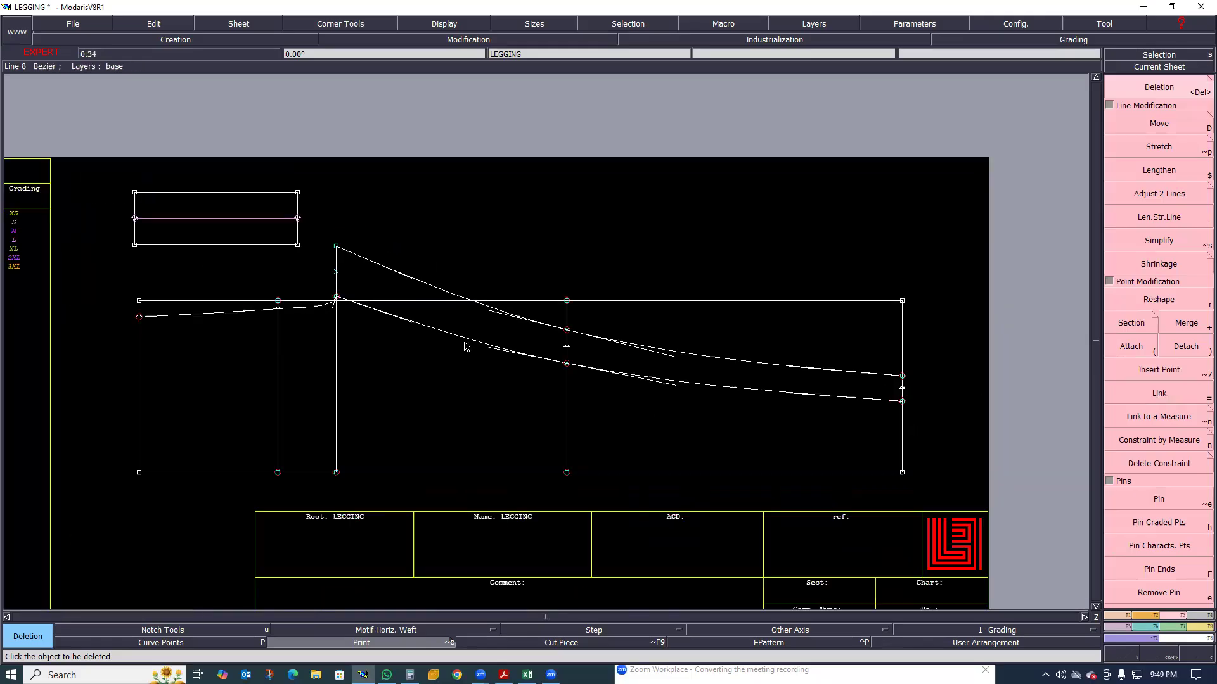
scroll(431, 358, up, 1)
scroll(393, 335, down, 1)
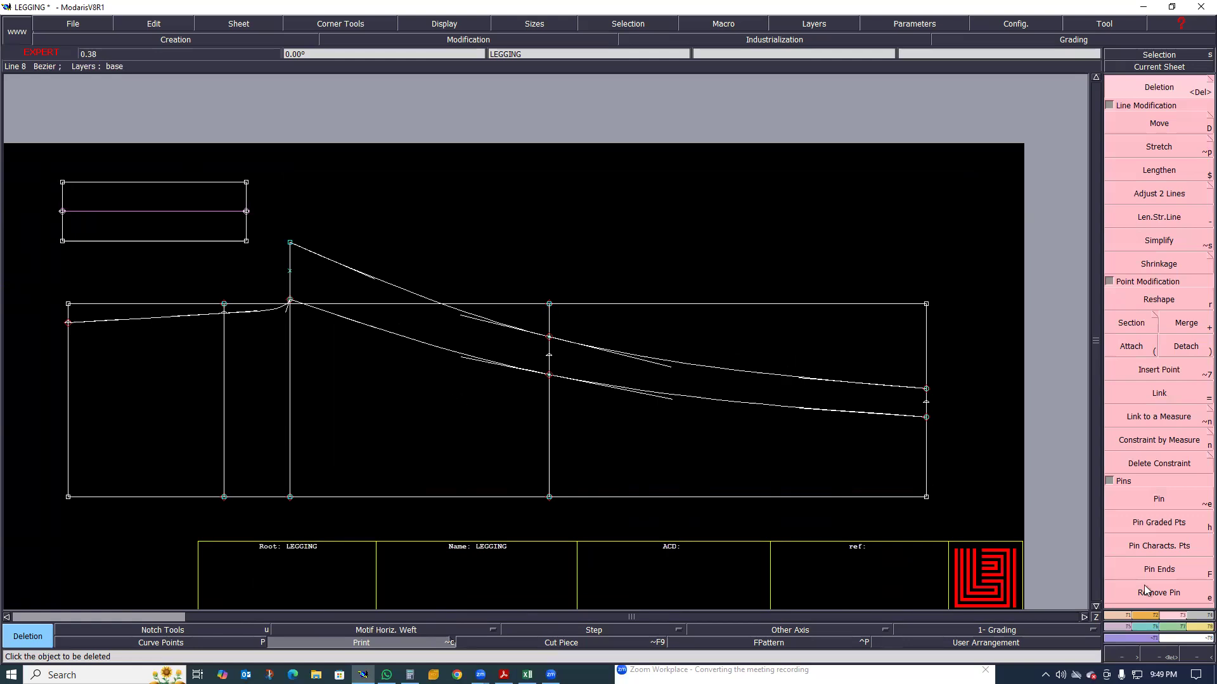
Add a dynamic Length Measure to the lower inseam curve from the crotch point to the hem
click(1193, 624)
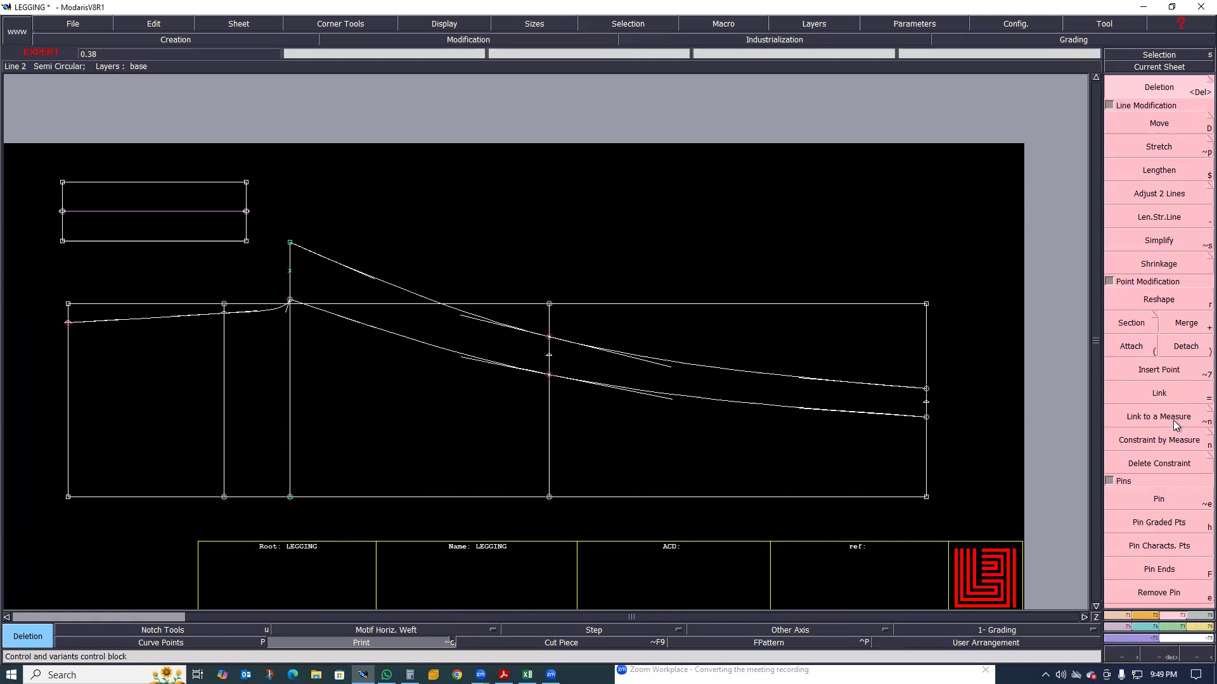
click(1162, 197)
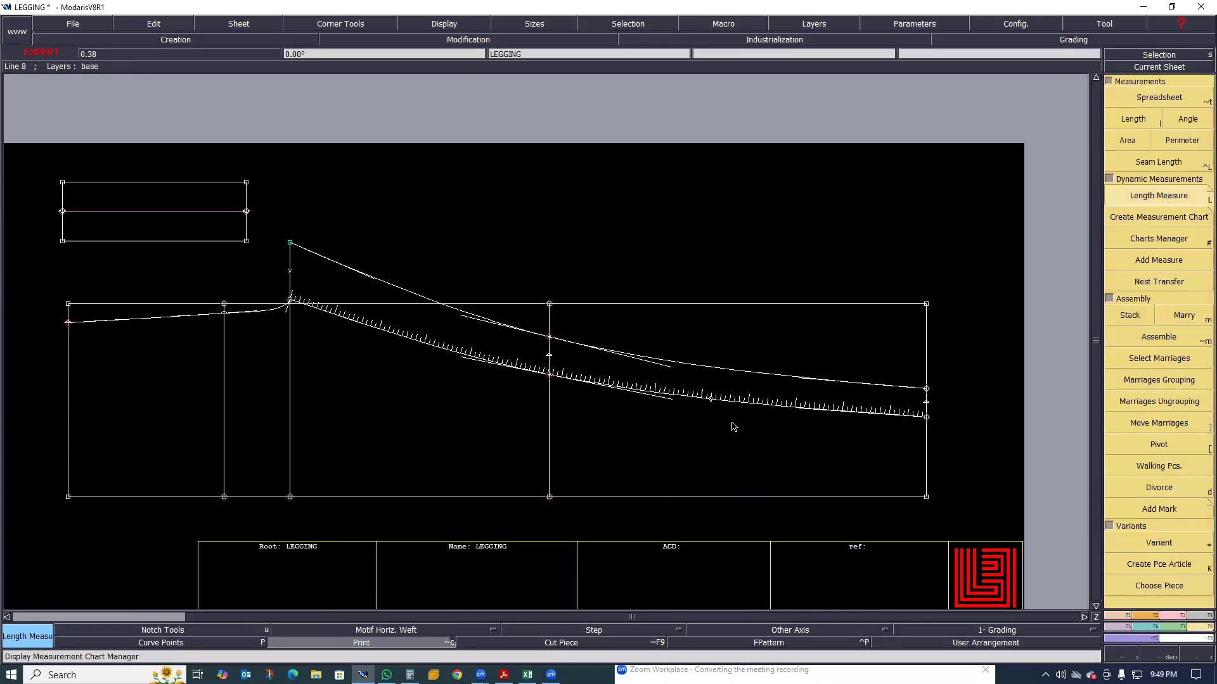
click(810, 424)
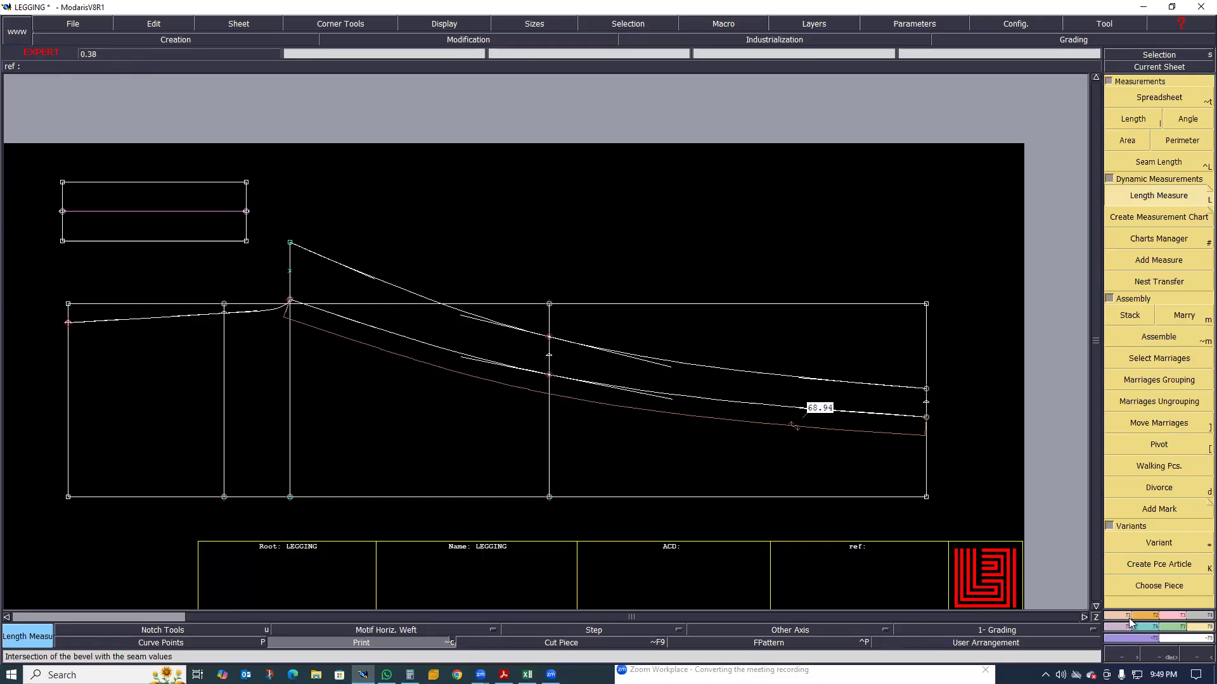
Place a Developed point on the upper inseam curve at a curve length of -68.50 cm from its hem end
key(F1)
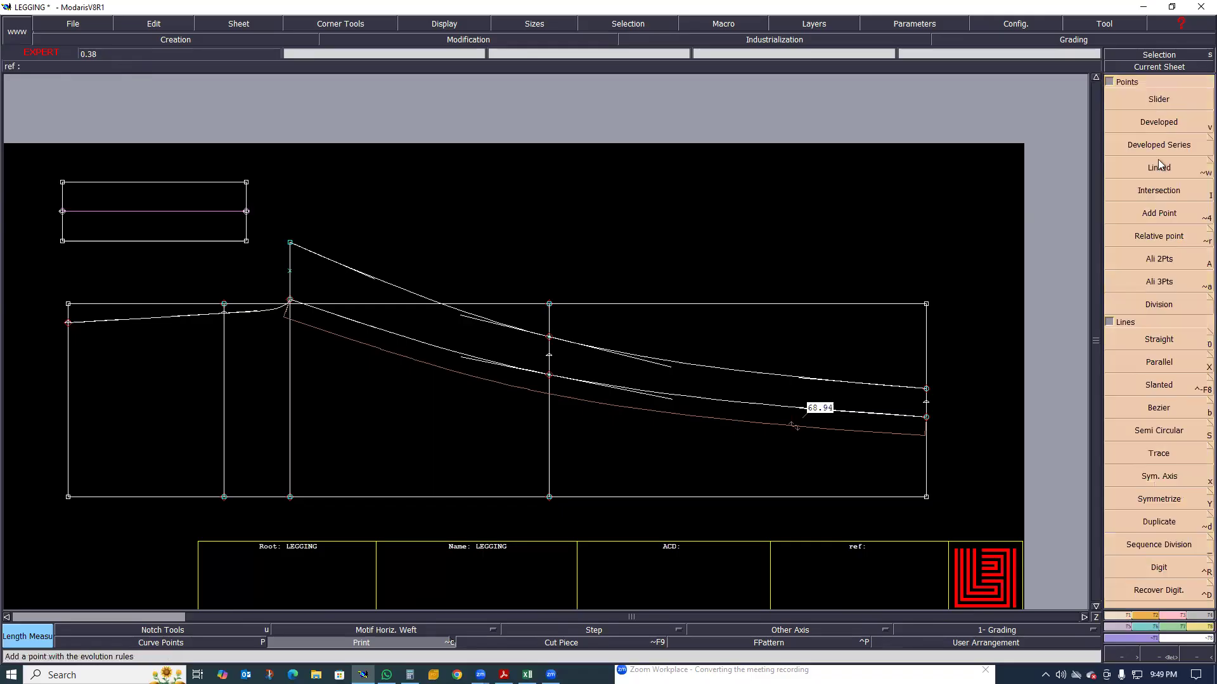
key(v)
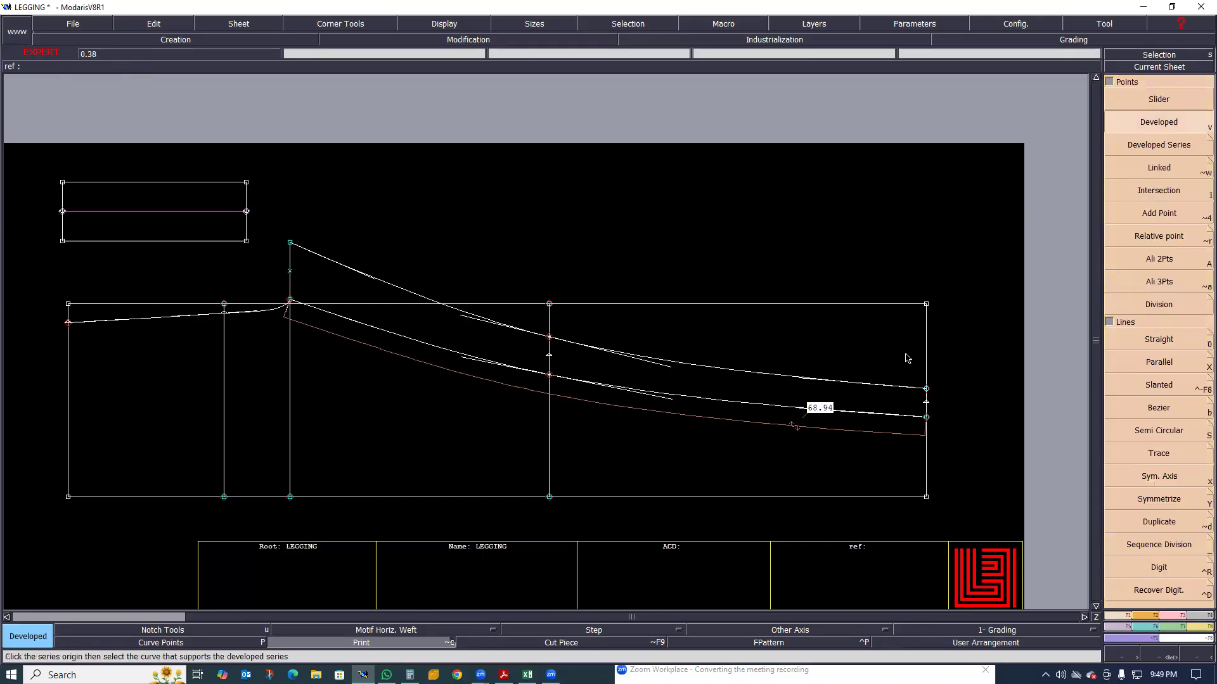
click(928, 384)
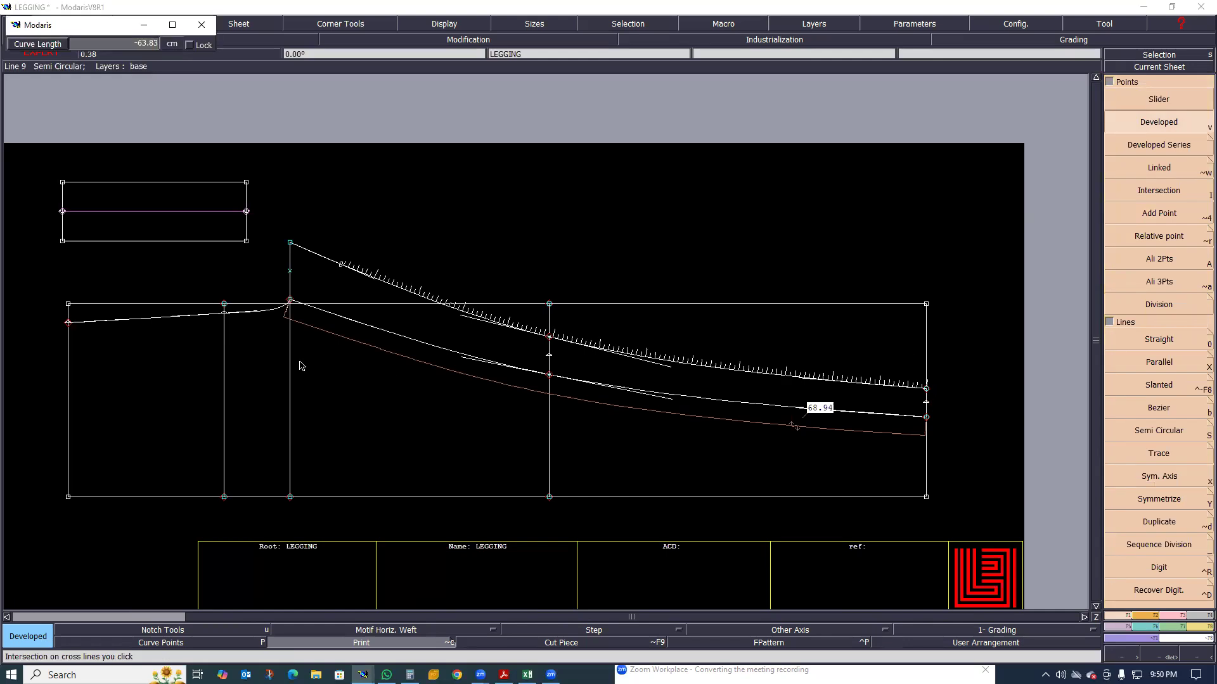
text(1.50)
key(BackSpace)
text(-68)
key(Return)
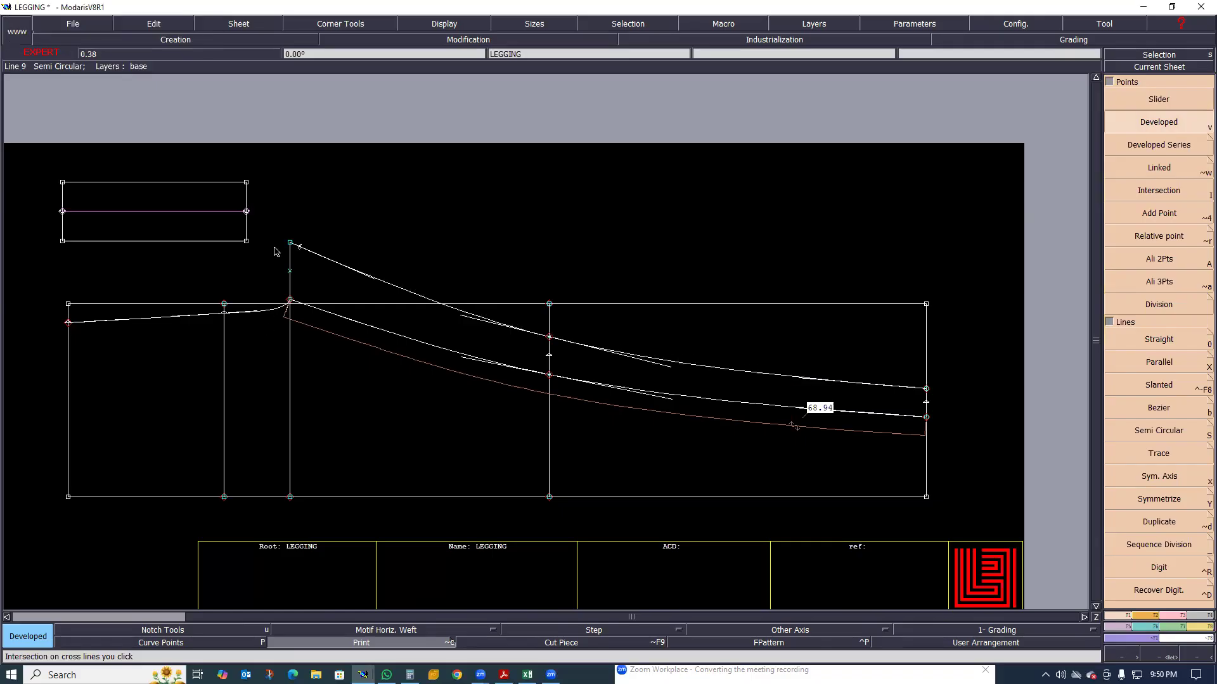
scroll(304, 237, up, 3)
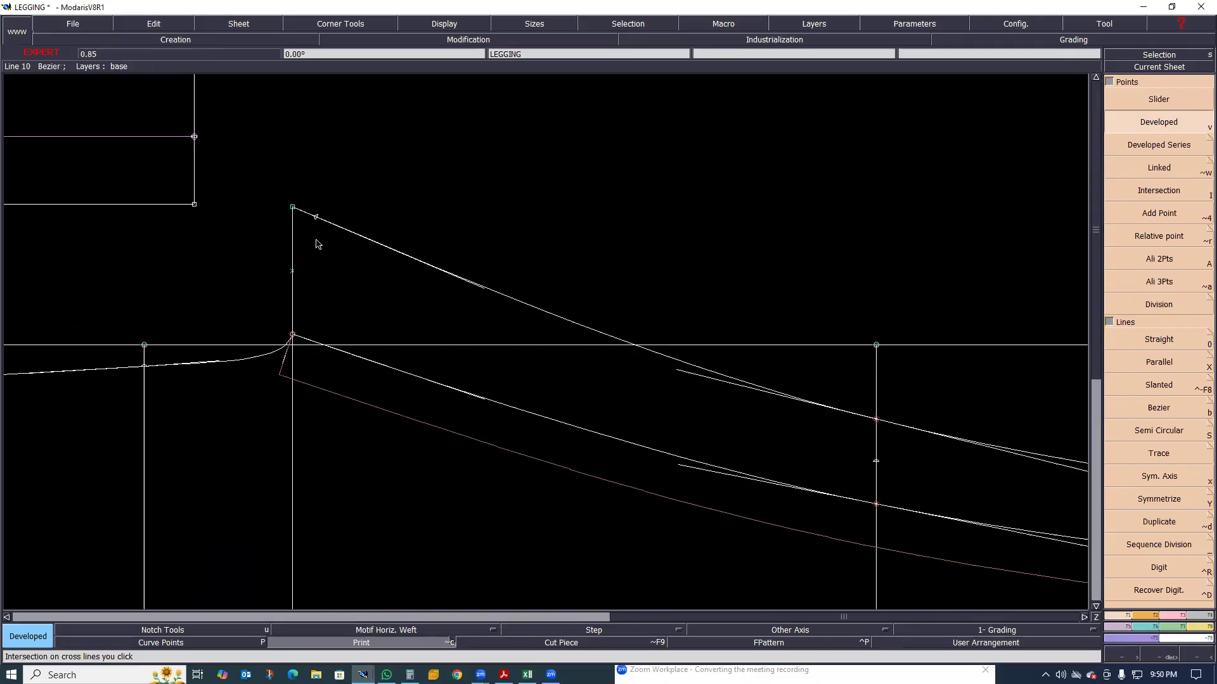
scroll(320, 244, up, 3)
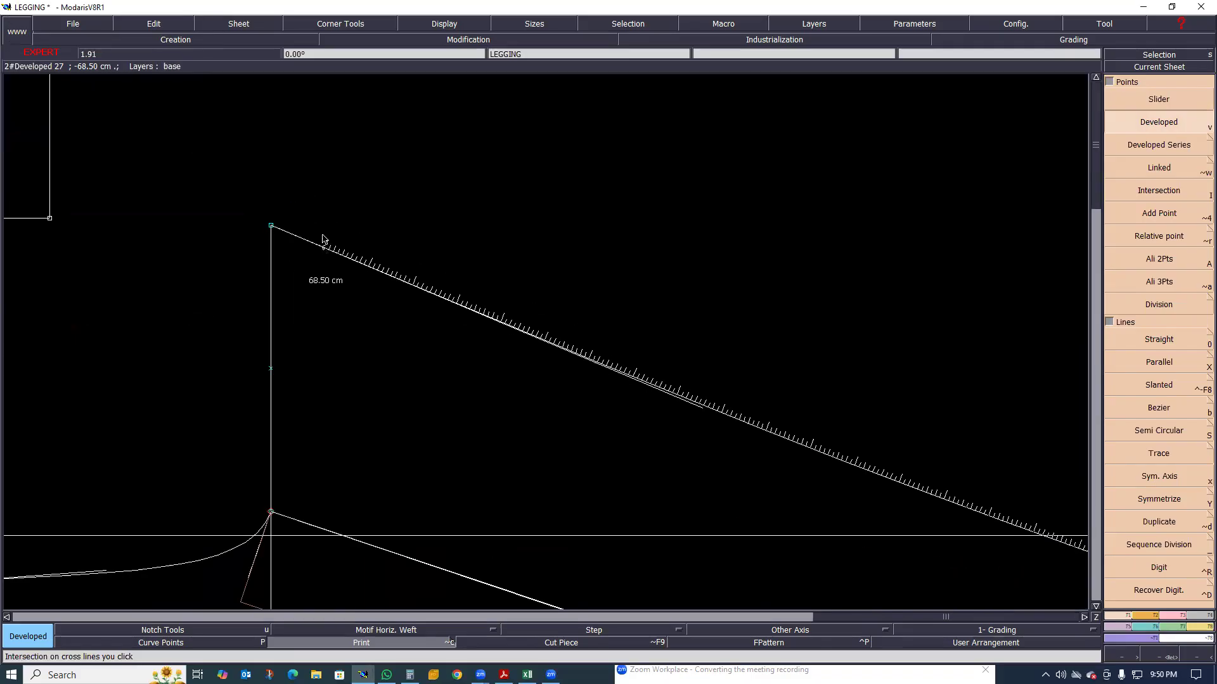
key(Page_Up)
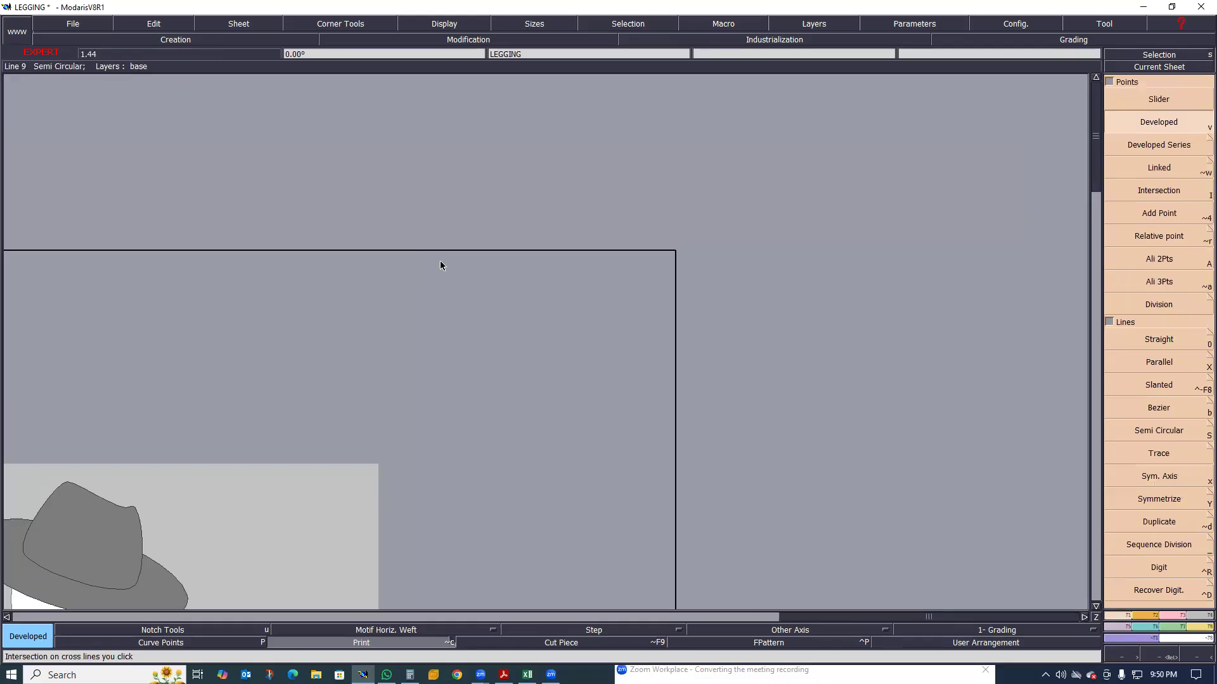
Insert the developed point at 68.50 cm into the upper inseam curve near its crotch end
key(Page_Down)
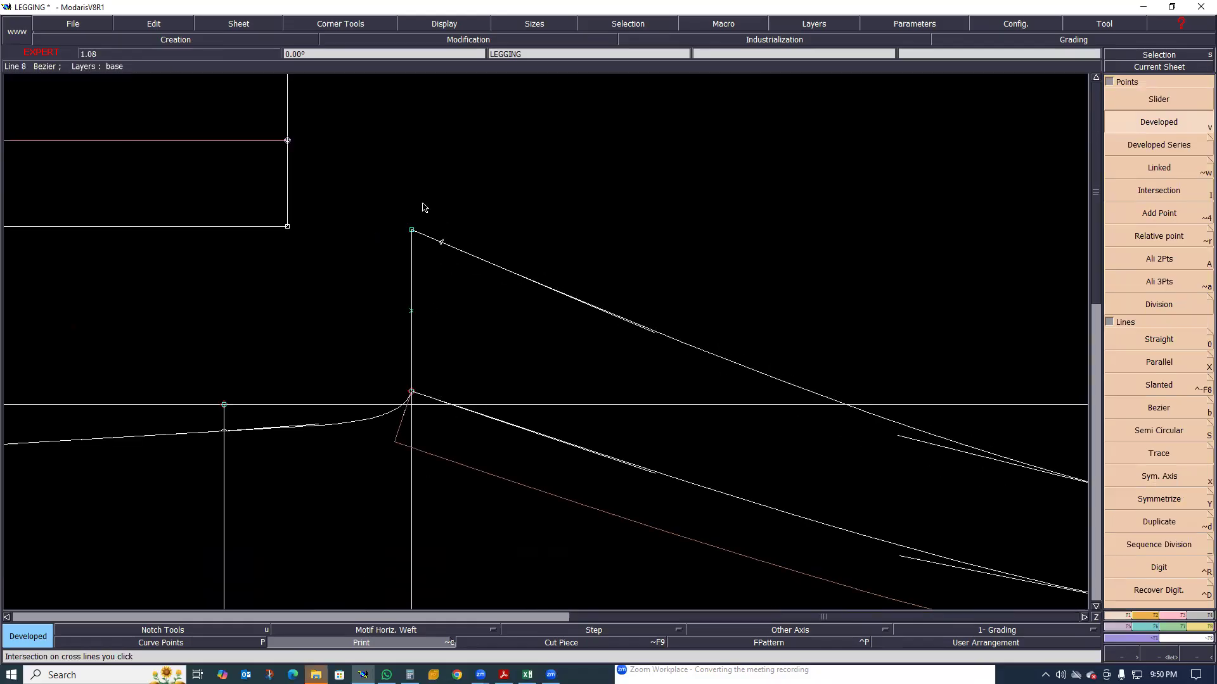
scroll(448, 308, up, 1)
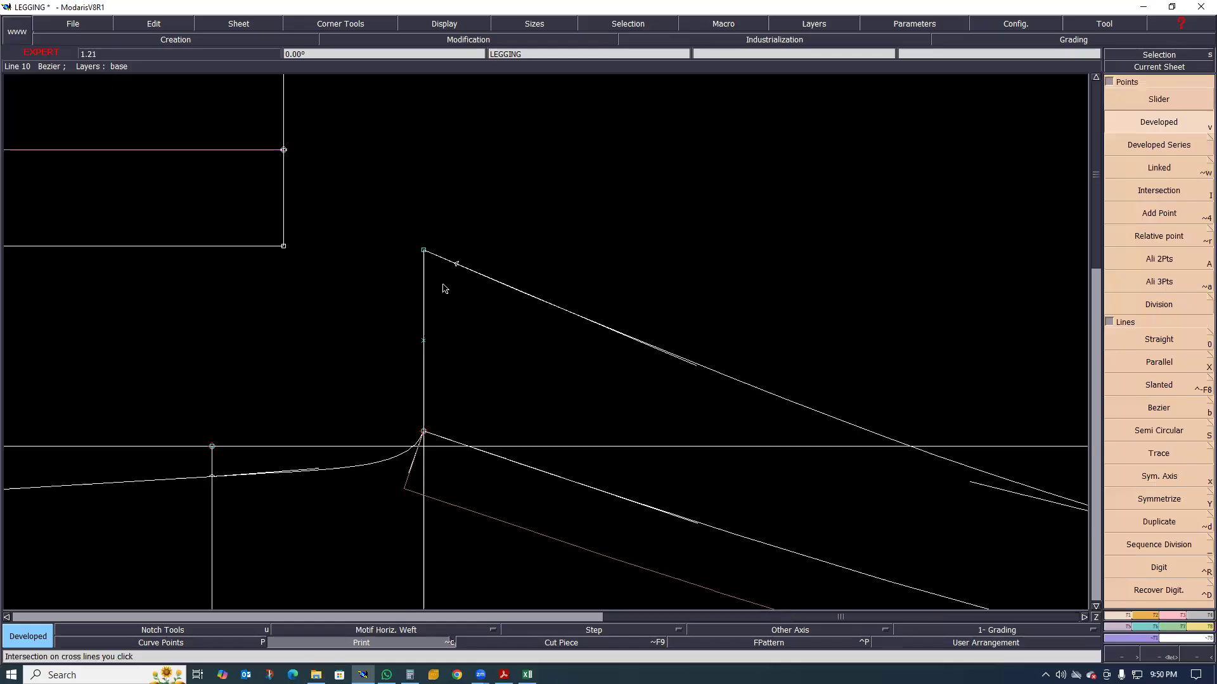
scroll(451, 273, down, 2)
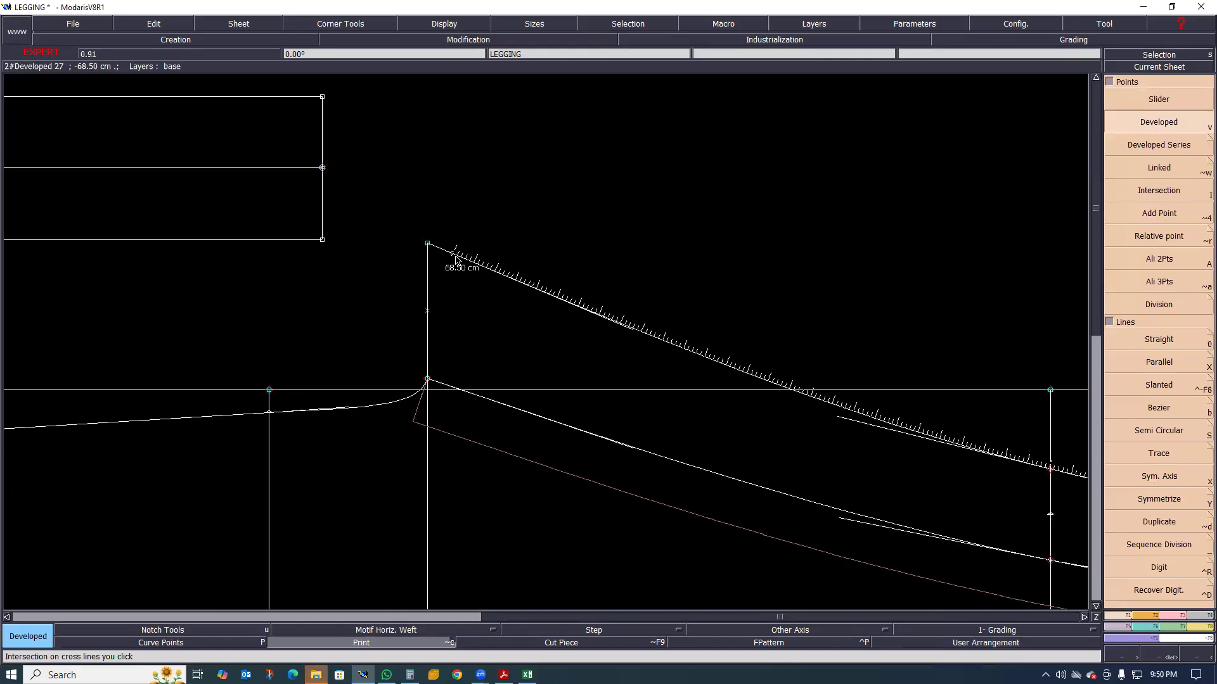
click(456, 259)
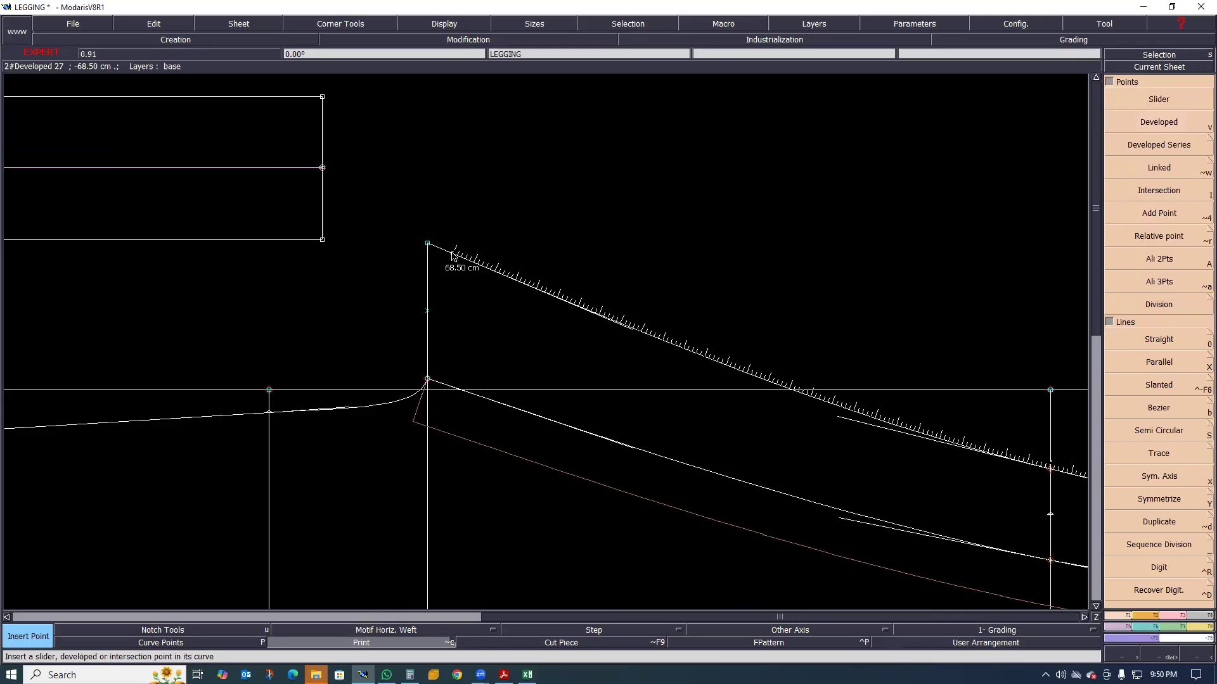
Align the inserted inseam point horizontally with the upper curve's crotch-side end point using Ali 2Pts
scroll(446, 307, down, 2)
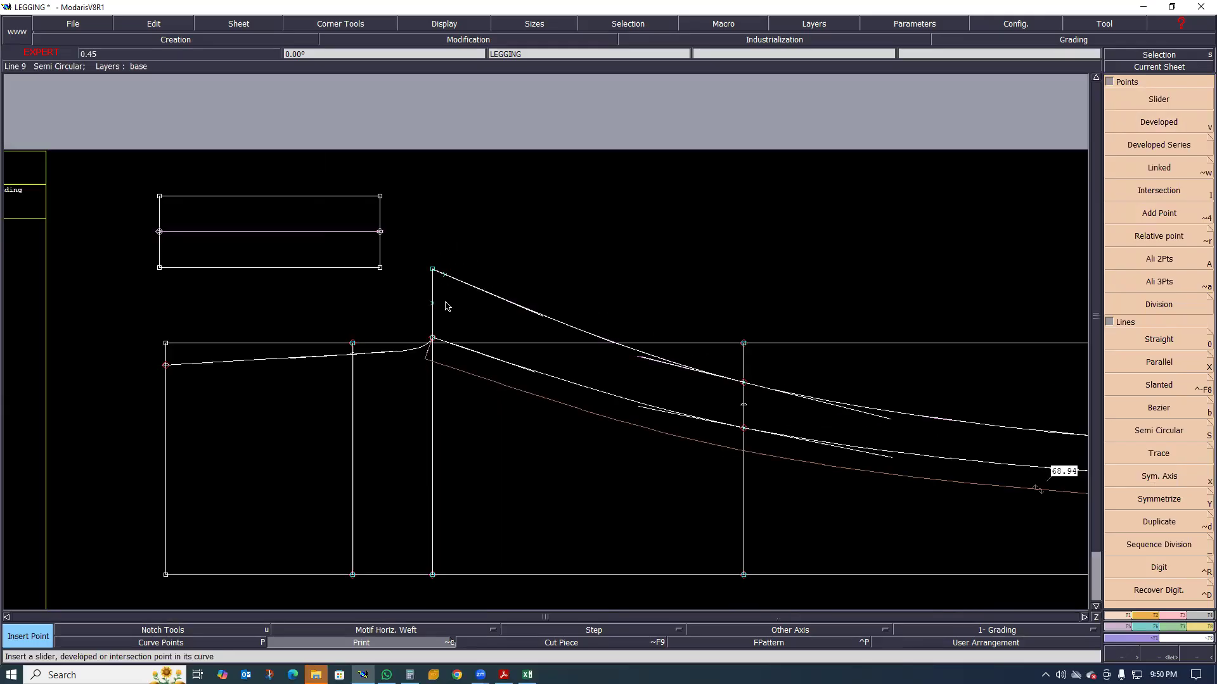
scroll(449, 279, up, 1)
scroll(441, 260, up, 1)
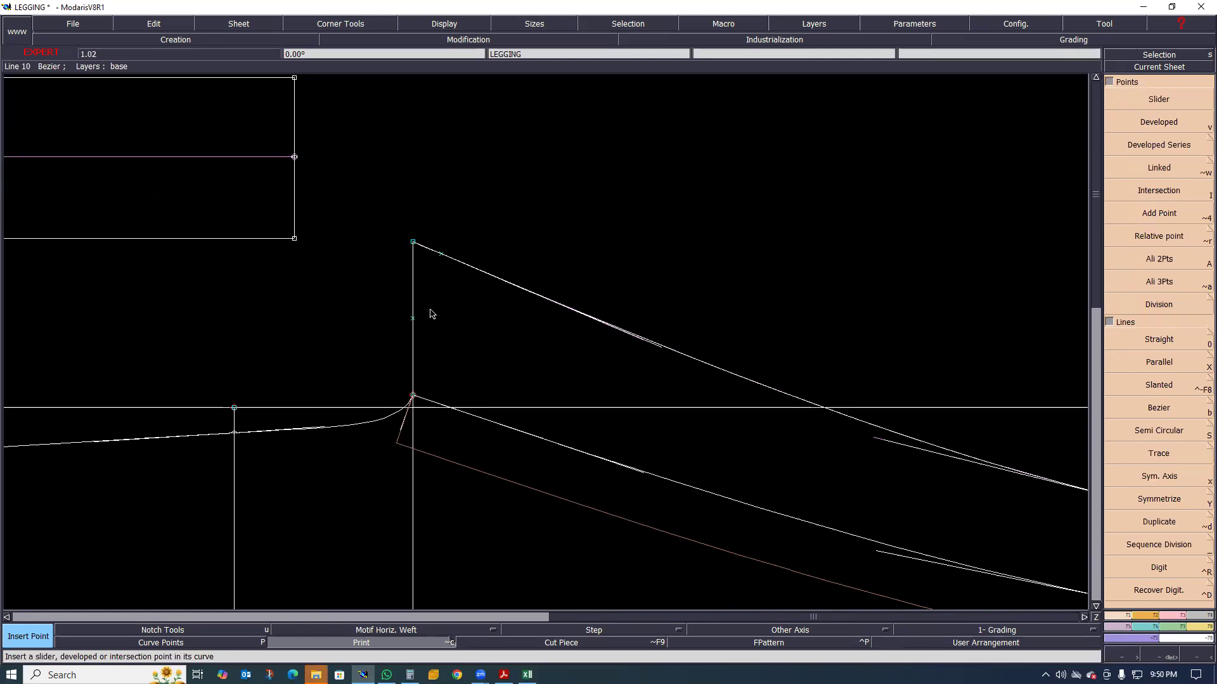
scroll(448, 230, up, 2)
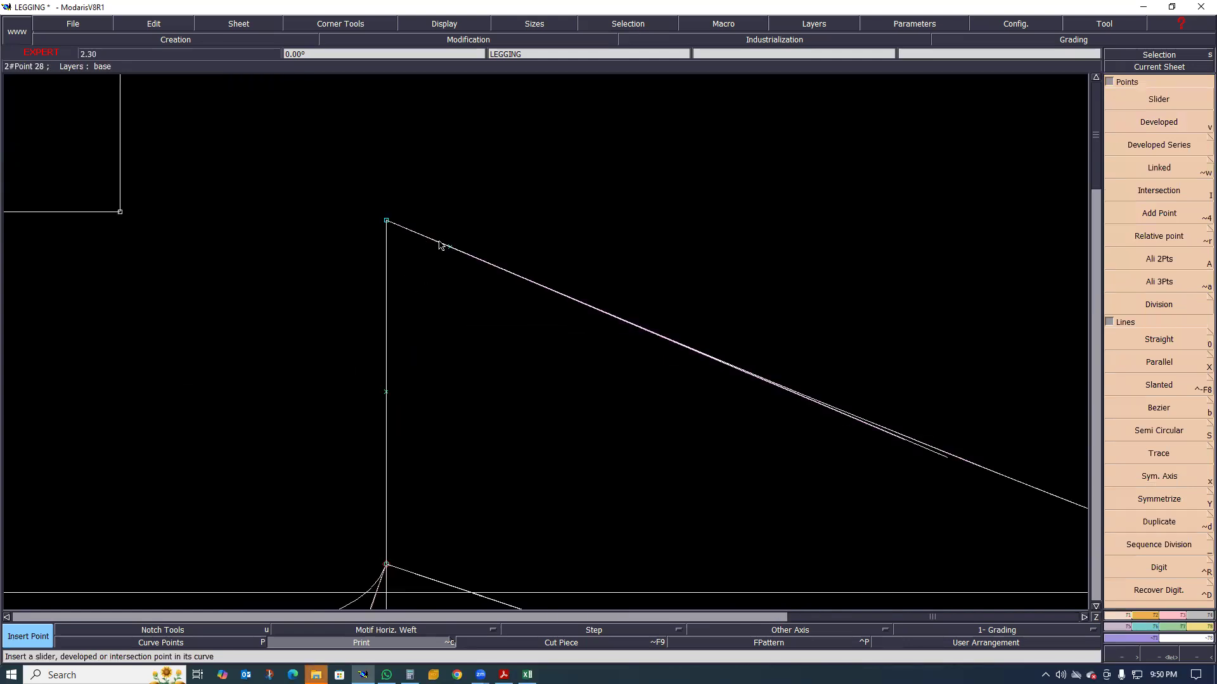
scroll(413, 276, up, 1)
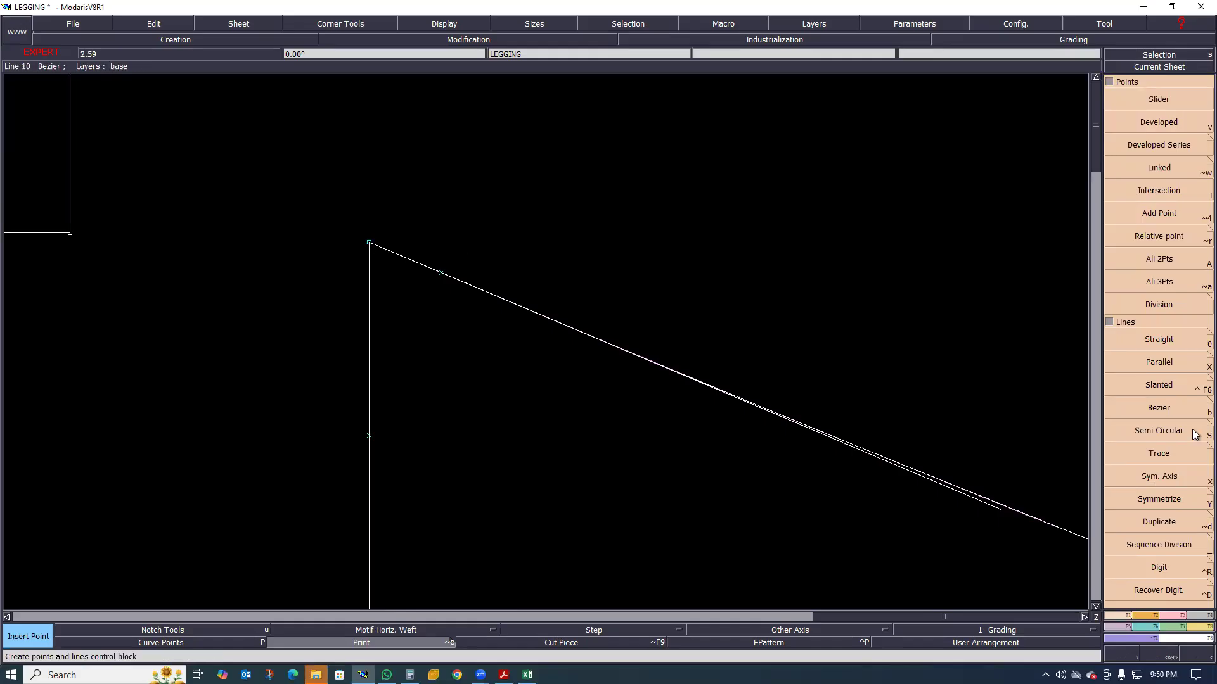
click(1159, 265)
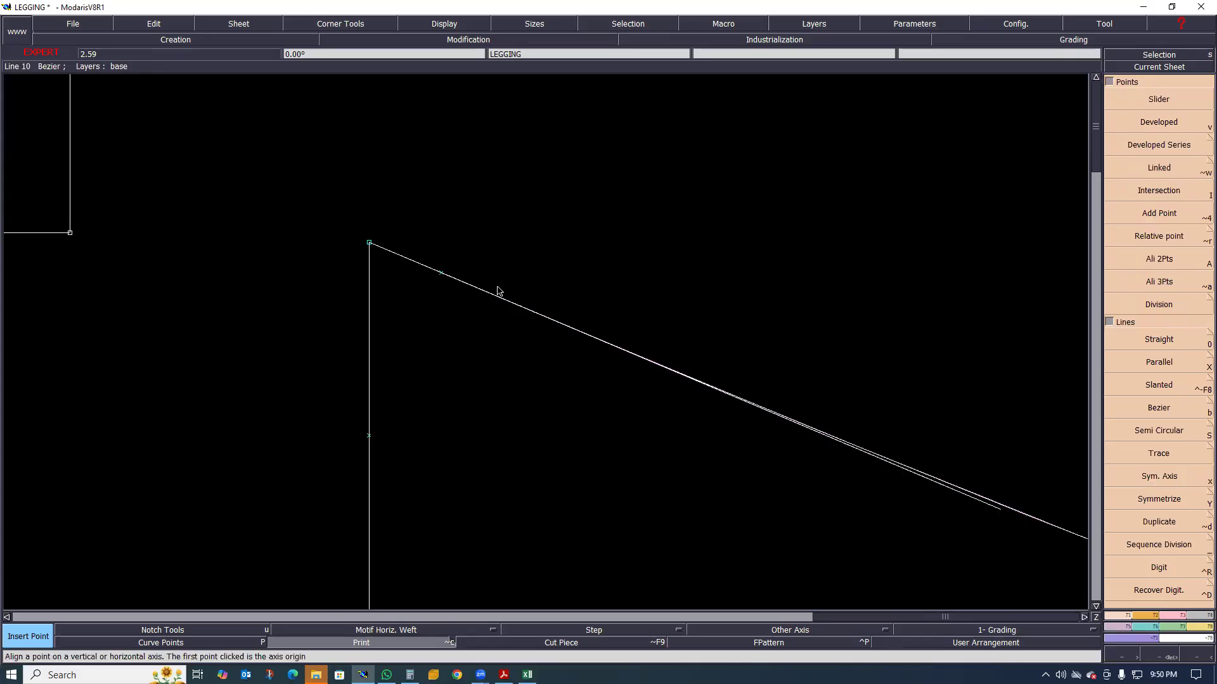
click(441, 274)
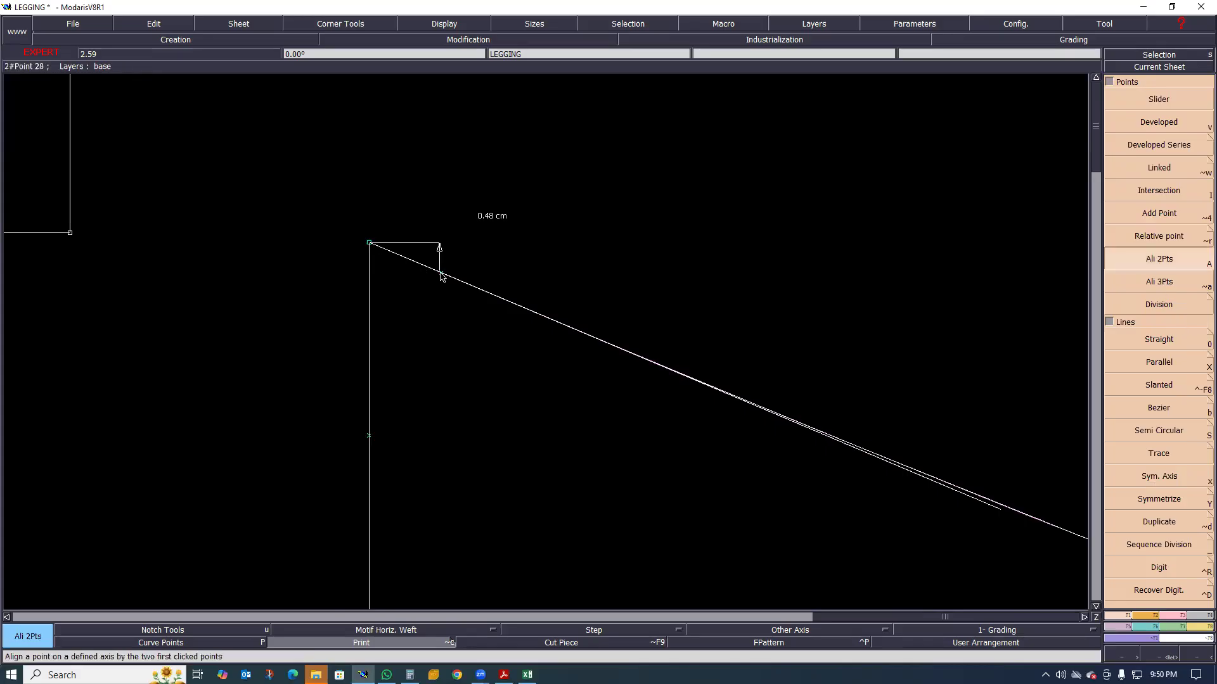
click(442, 247)
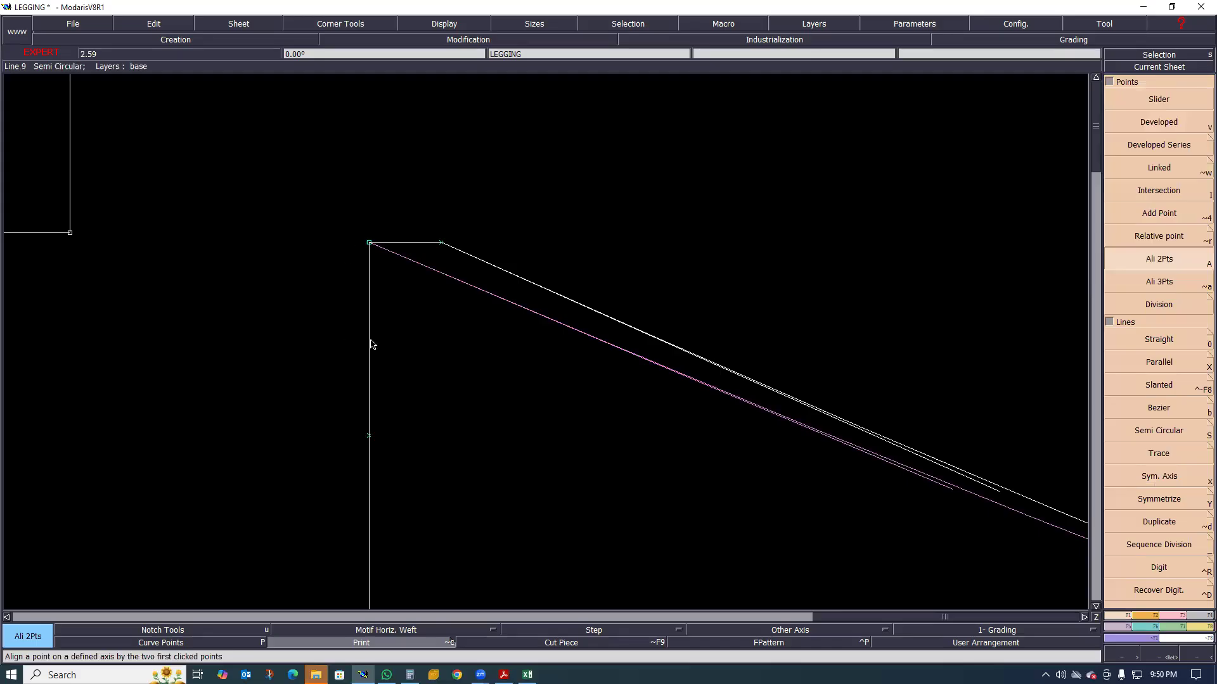
Delete the vertical crotch line and the old end point before the aligned point on the upper inseam curve
scroll(369, 342, down, 3)
scroll(352, 305, up, 1)
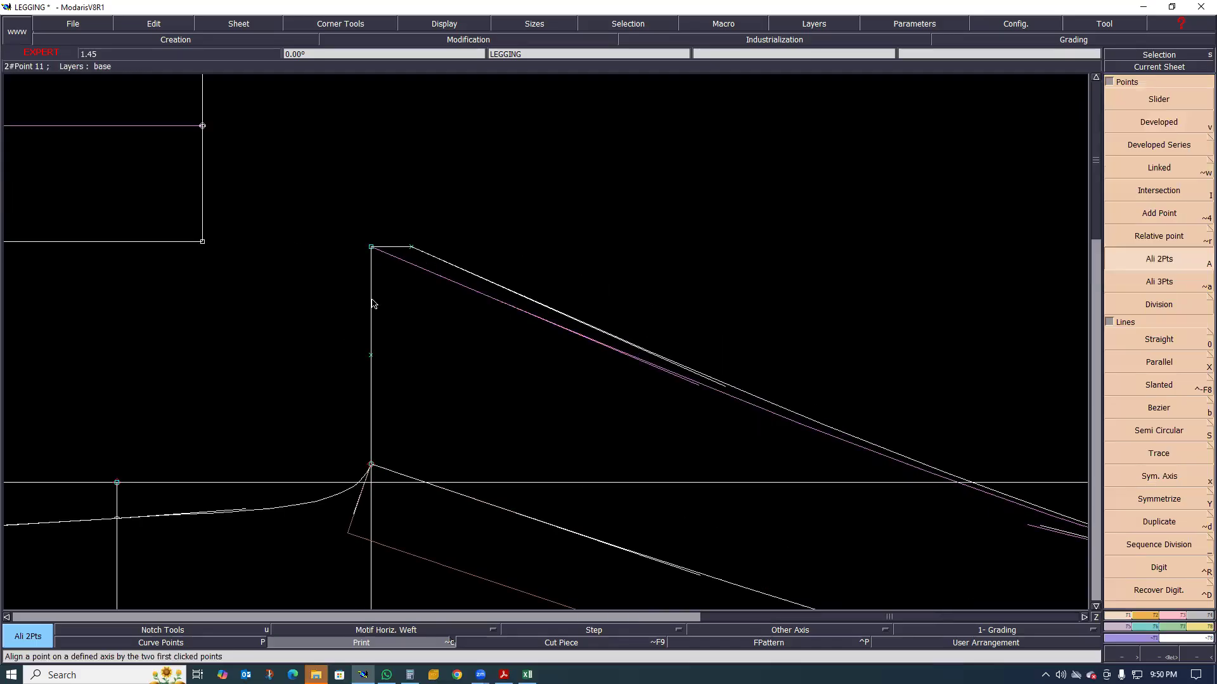
key(Delete)
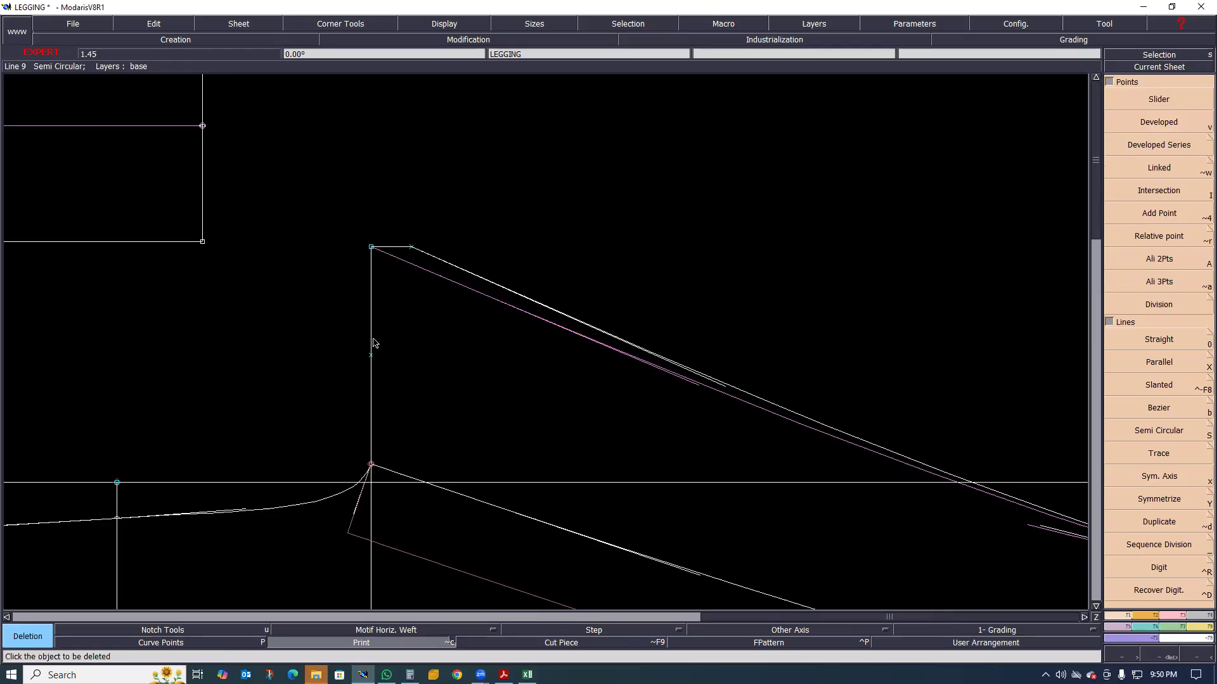
click(373, 321)
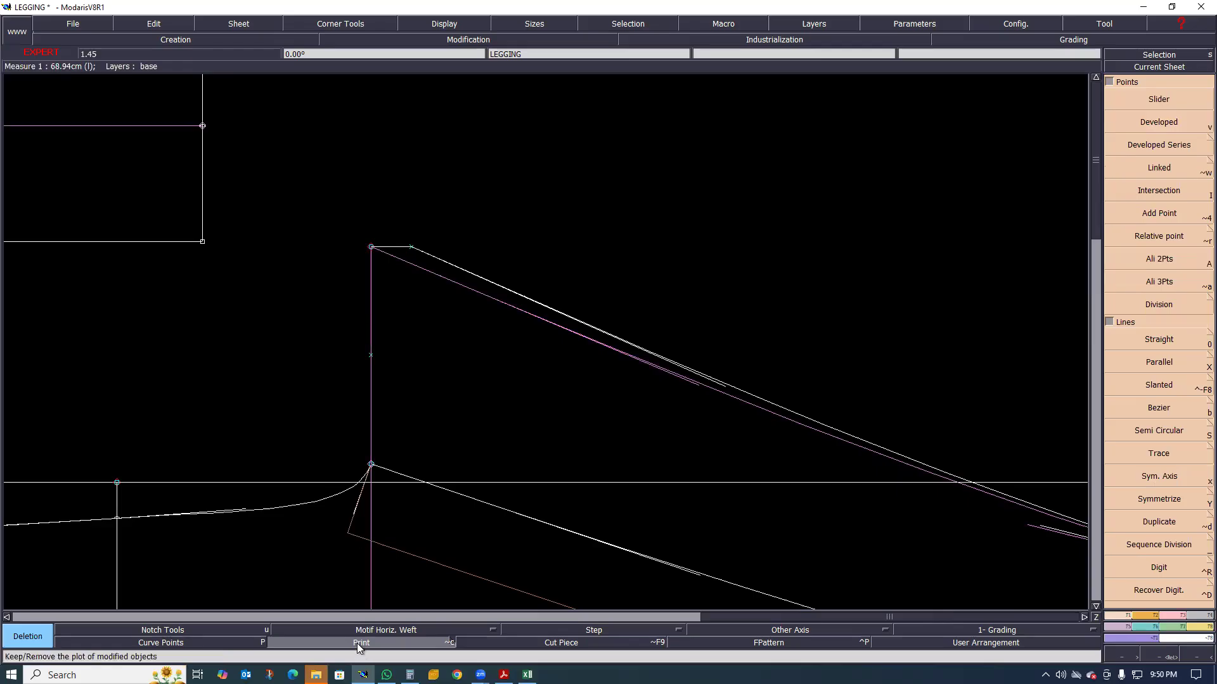
click(371, 247)
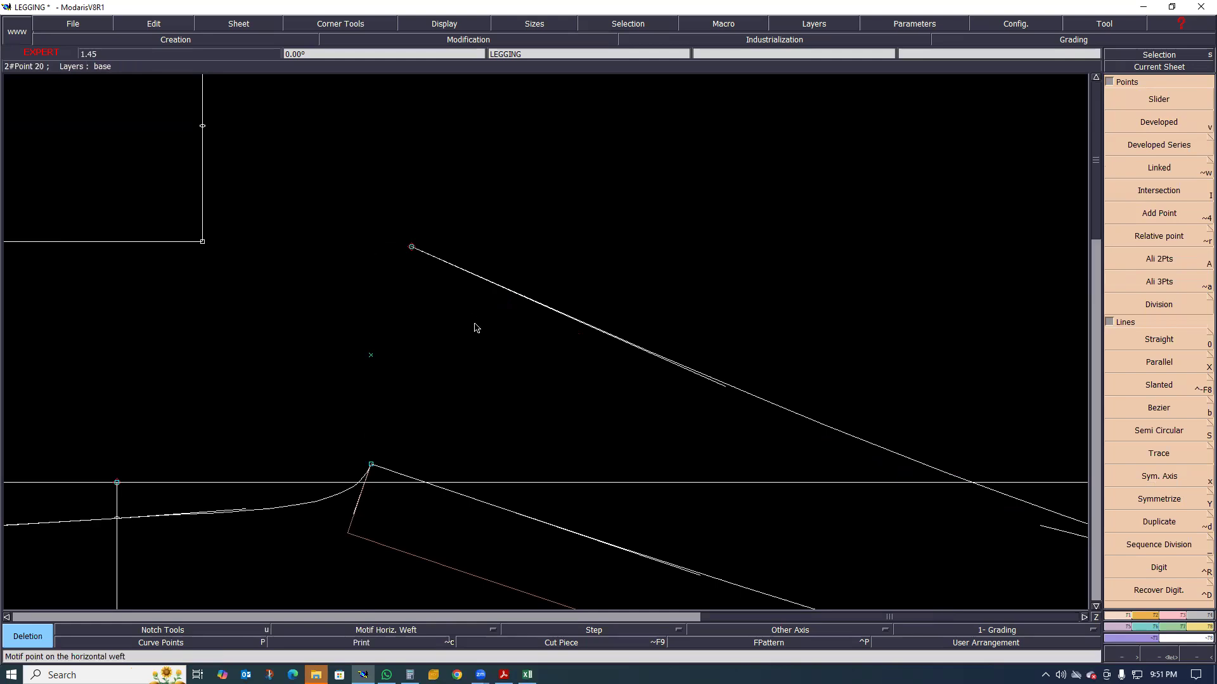
Delete the frame's upper horizontal line and the leftover knee and hem line ends above the upper inseam curve
scroll(453, 366, down, 2)
scroll(464, 336, down, 2)
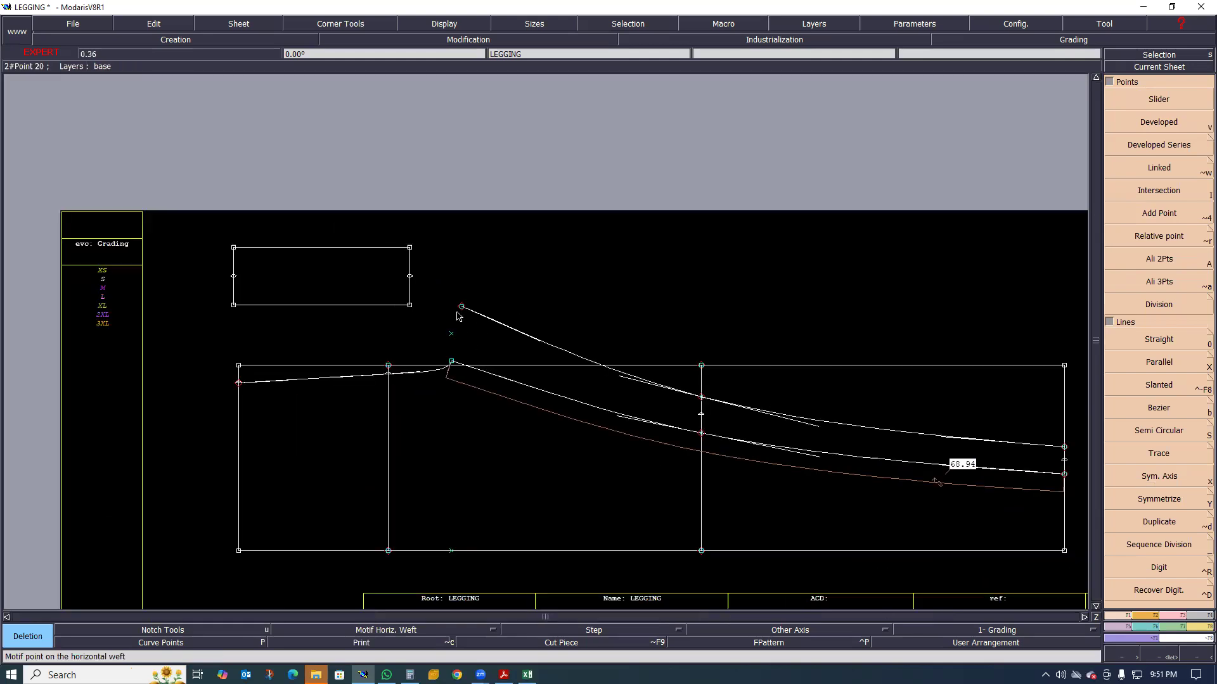
scroll(459, 315, up, 1)
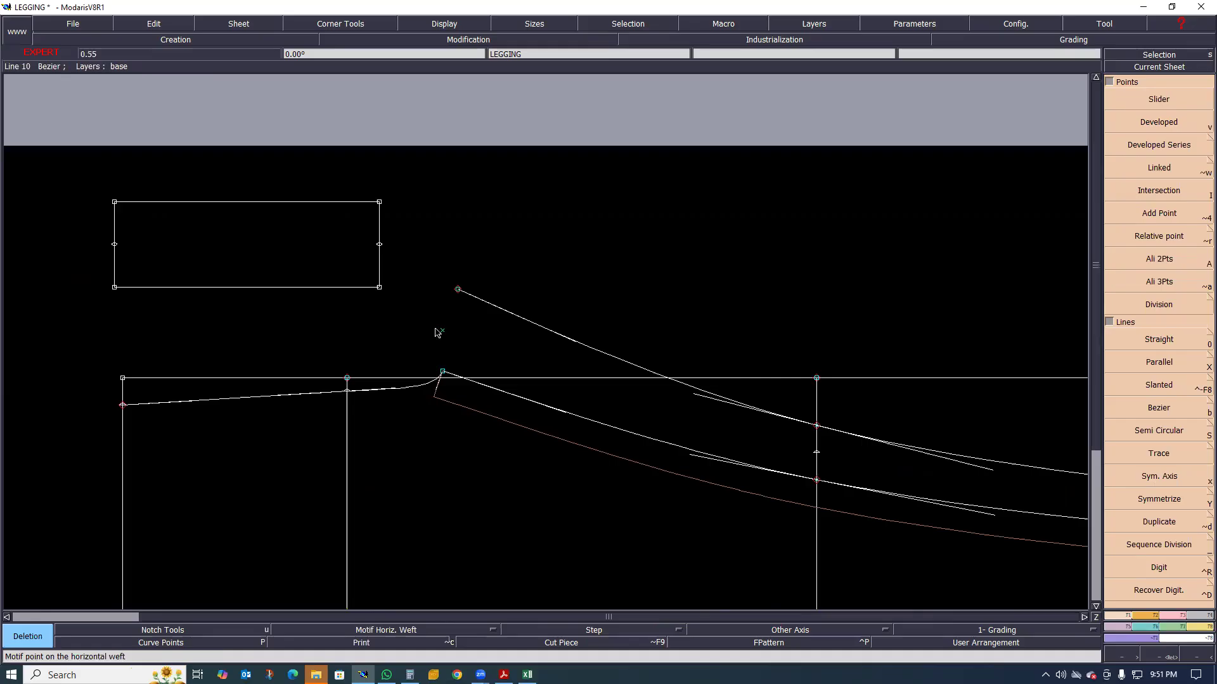
scroll(383, 374, down, 1)
scroll(498, 395, down, 1)
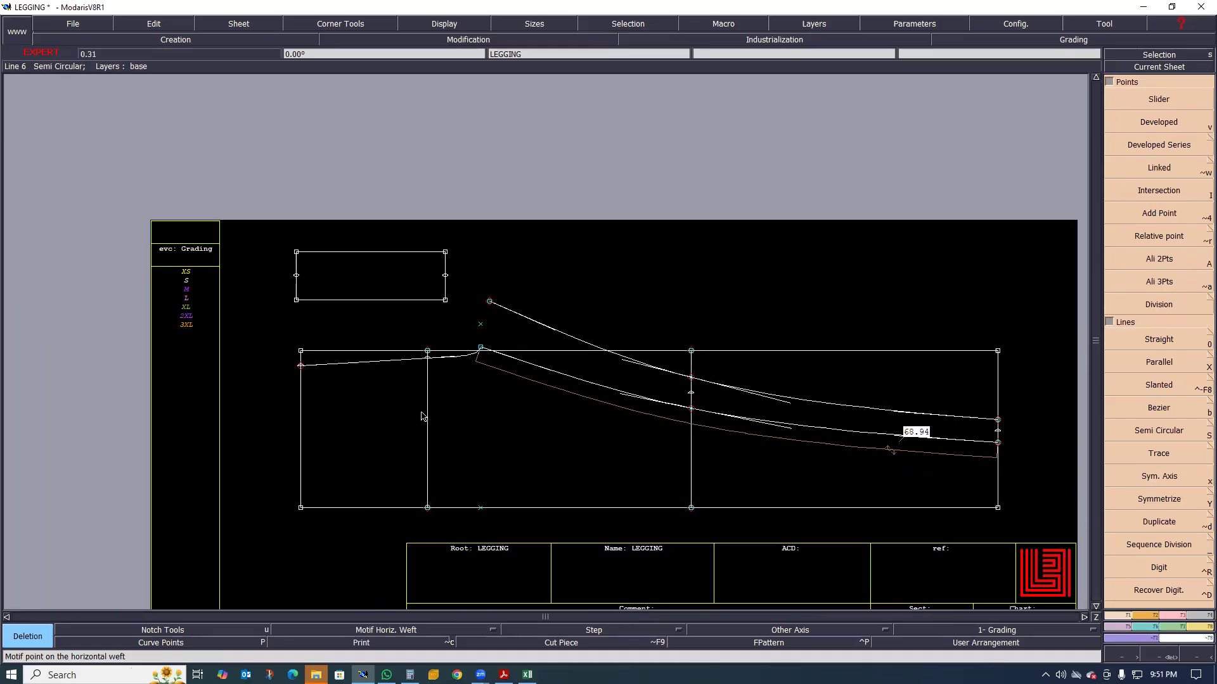
scroll(697, 358, up, 1)
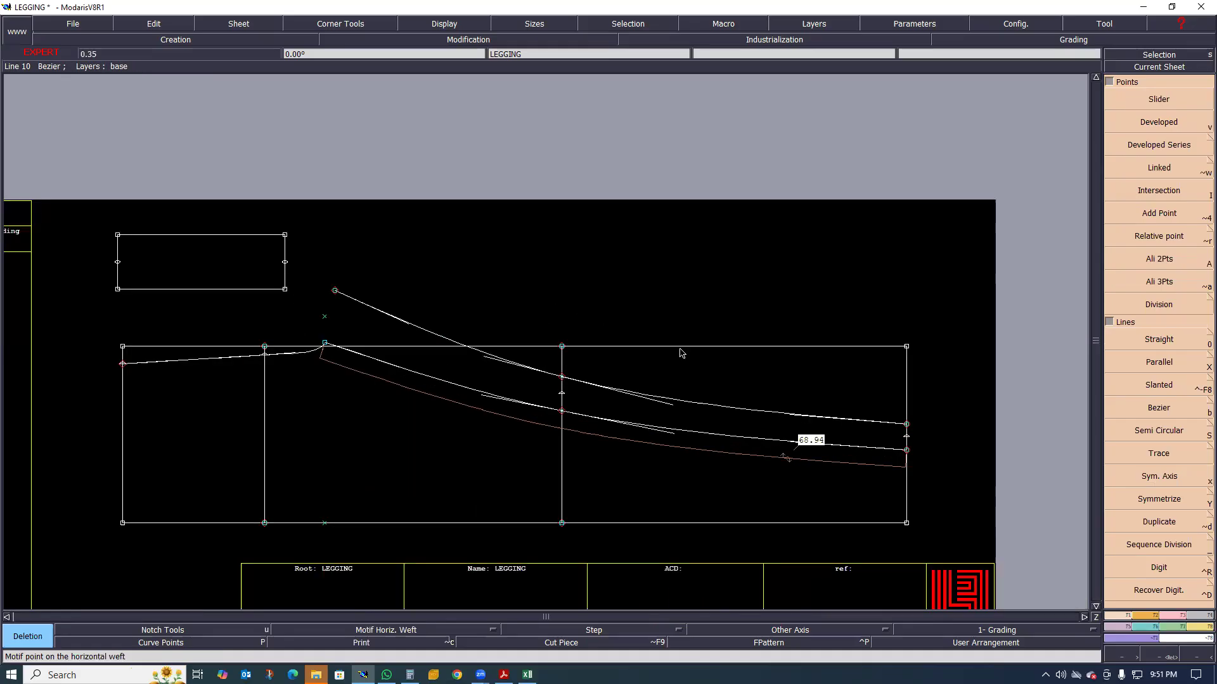
click(571, 354)
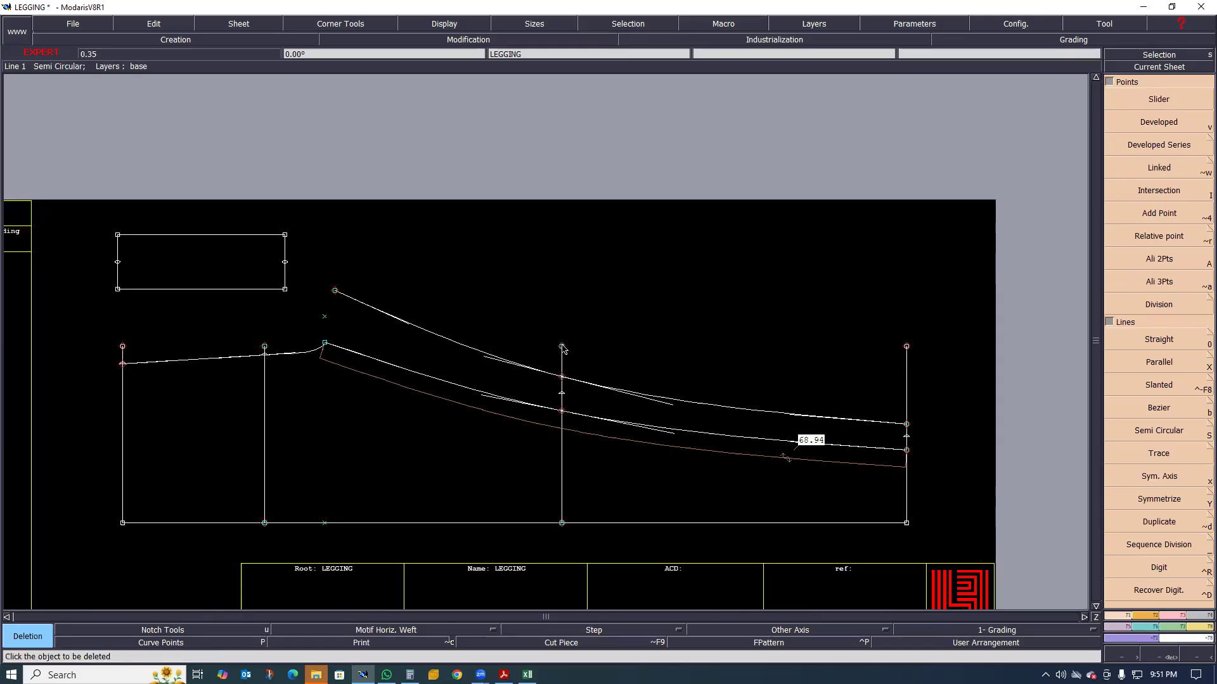
click(905, 349)
scroll(626, 398, down, 1)
click(625, 394)
scroll(555, 374, up, 1)
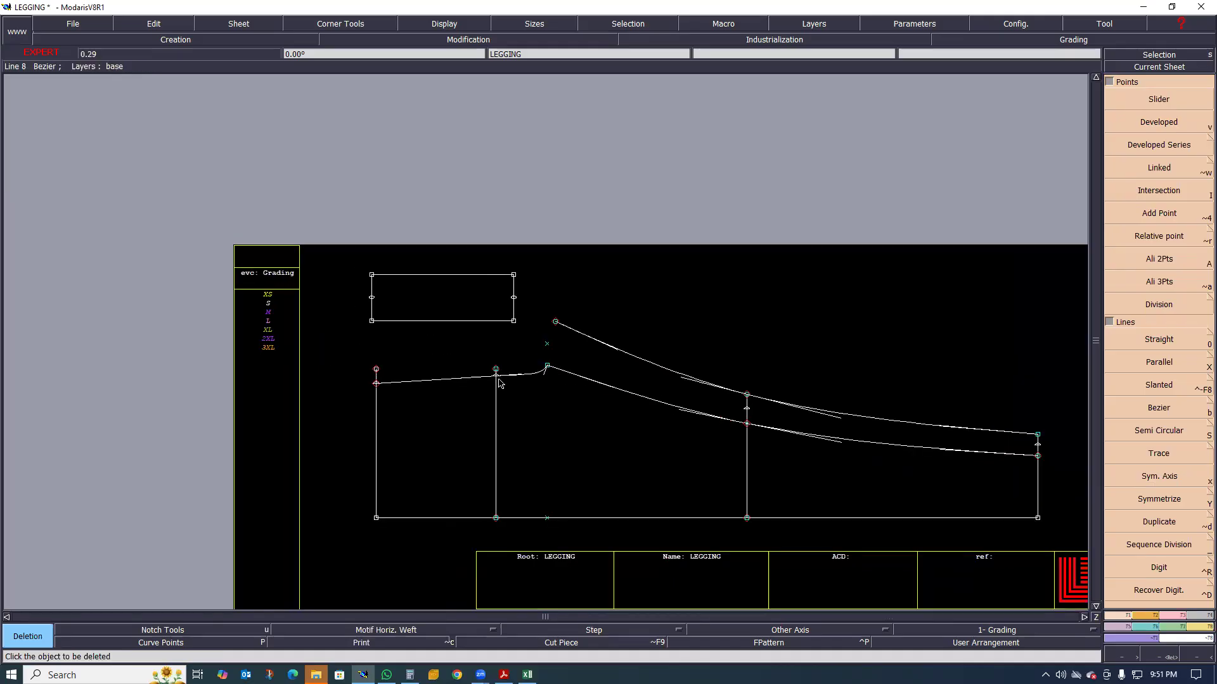
Examine the cleaned-up legging draft around the waist, rise line, crotch point and start of both inseam curves
scroll(495, 383, up, 1)
scroll(517, 388, down, 2)
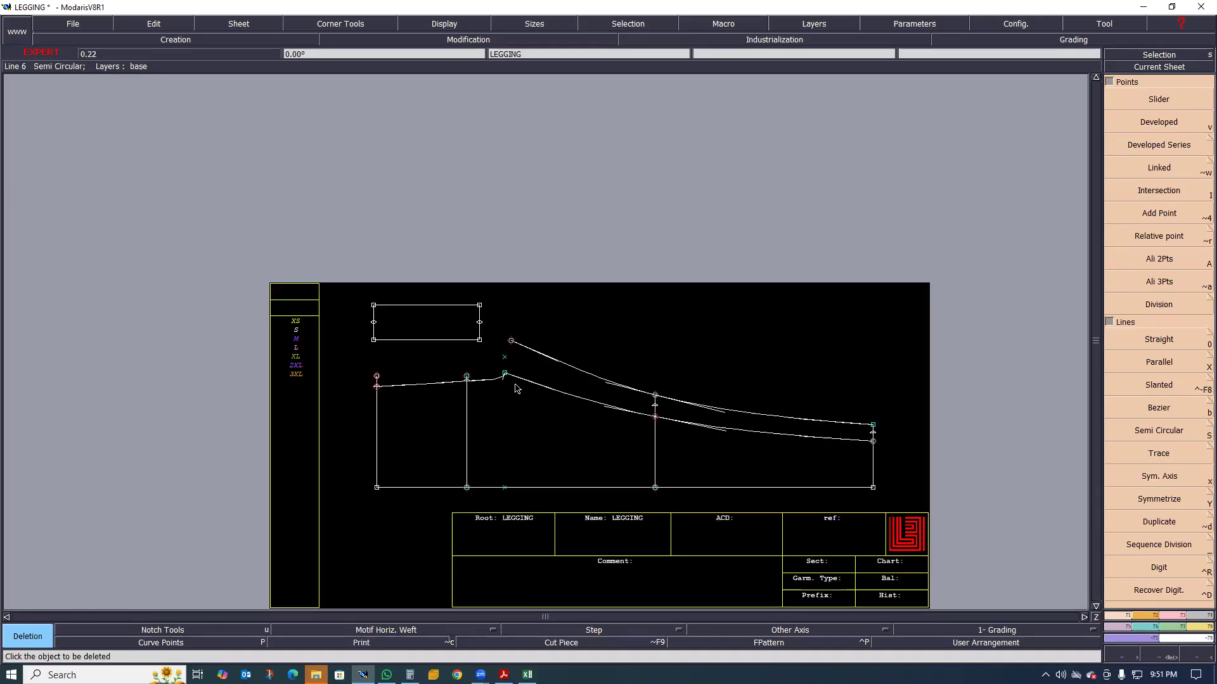
scroll(469, 378, up, 1)
scroll(538, 379, up, 1)
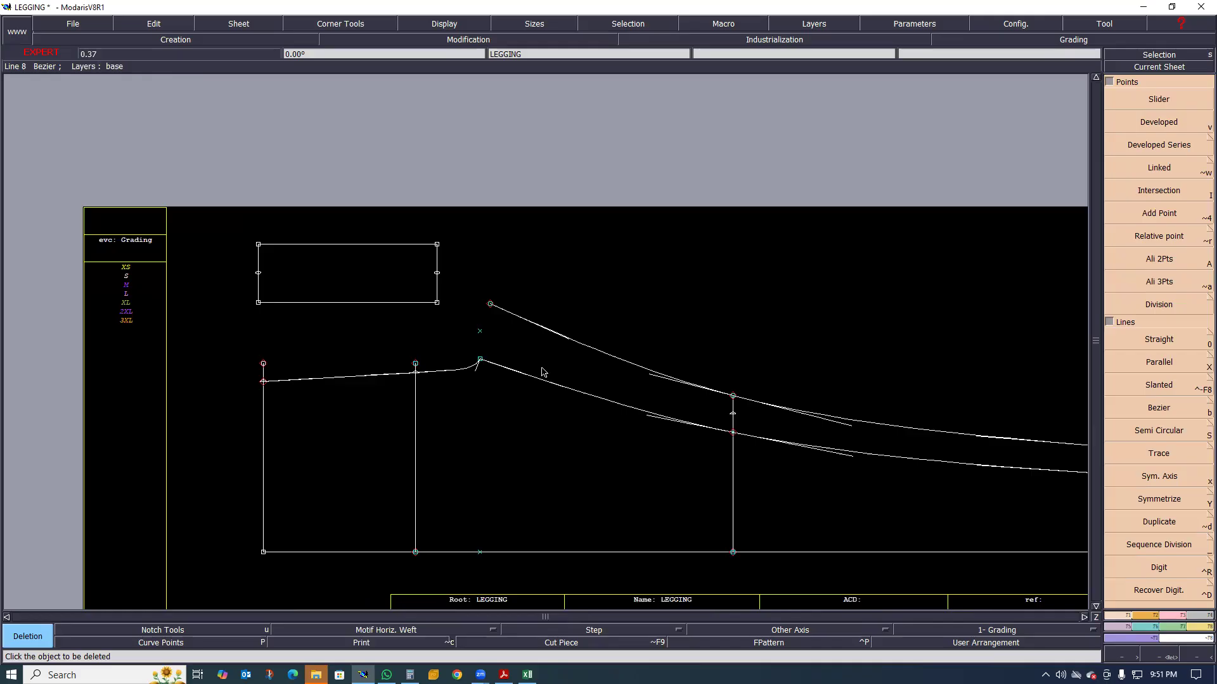
scroll(510, 383, down, 2)
scroll(512, 379, up, 4)
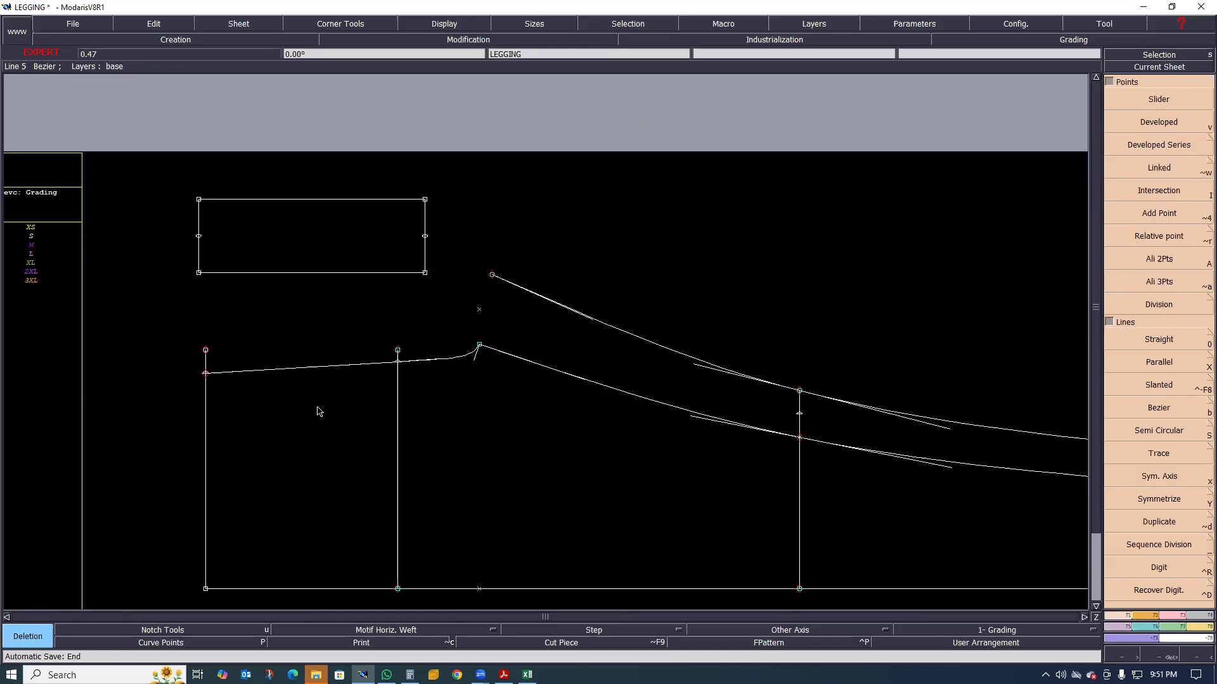
scroll(322, 399, up, 1)
scroll(315, 378, up, 4)
scroll(600, 264, down, 3)
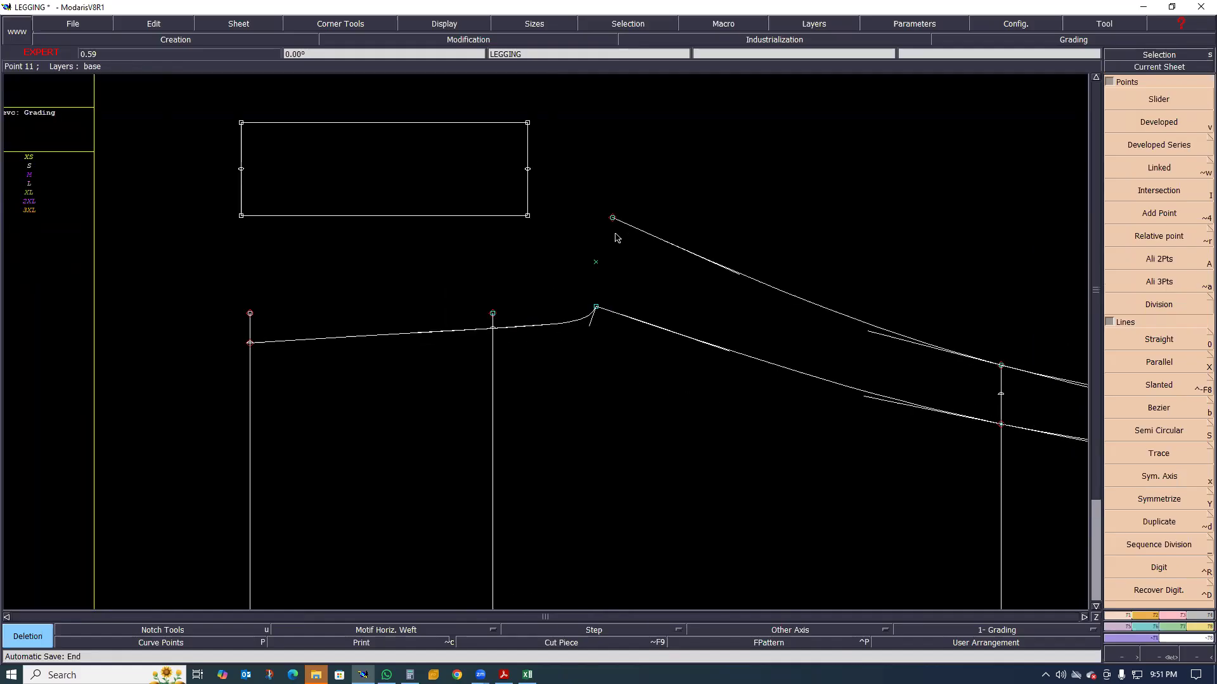
Try to draw a Bezier curve from the upper inseam's crotch end through the hip line and past the waist, then undo it
key(b)
click(612, 219)
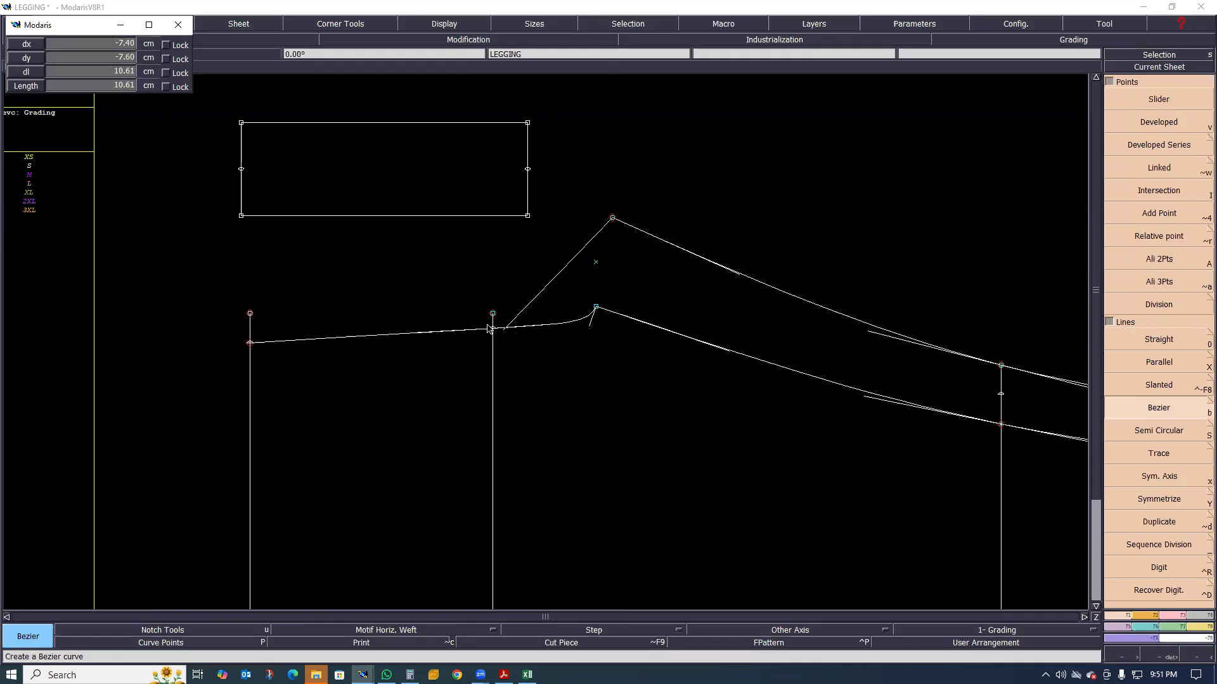
scroll(489, 328, up, 2)
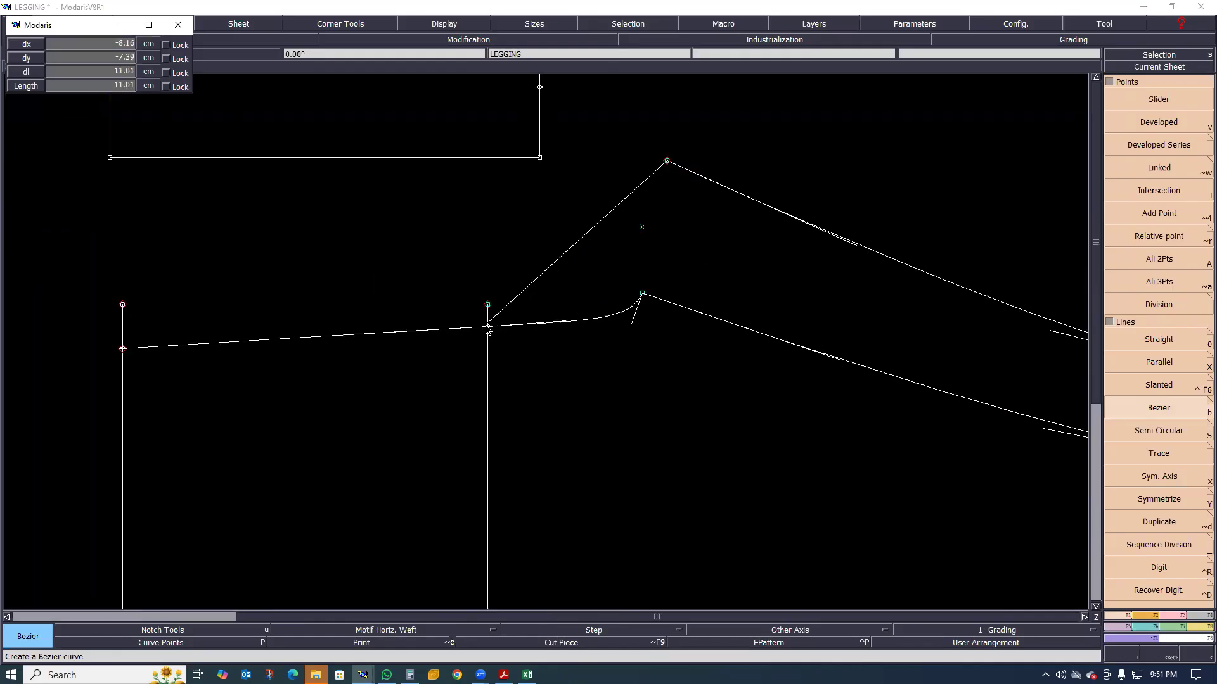
click(488, 326)
key(Escape)
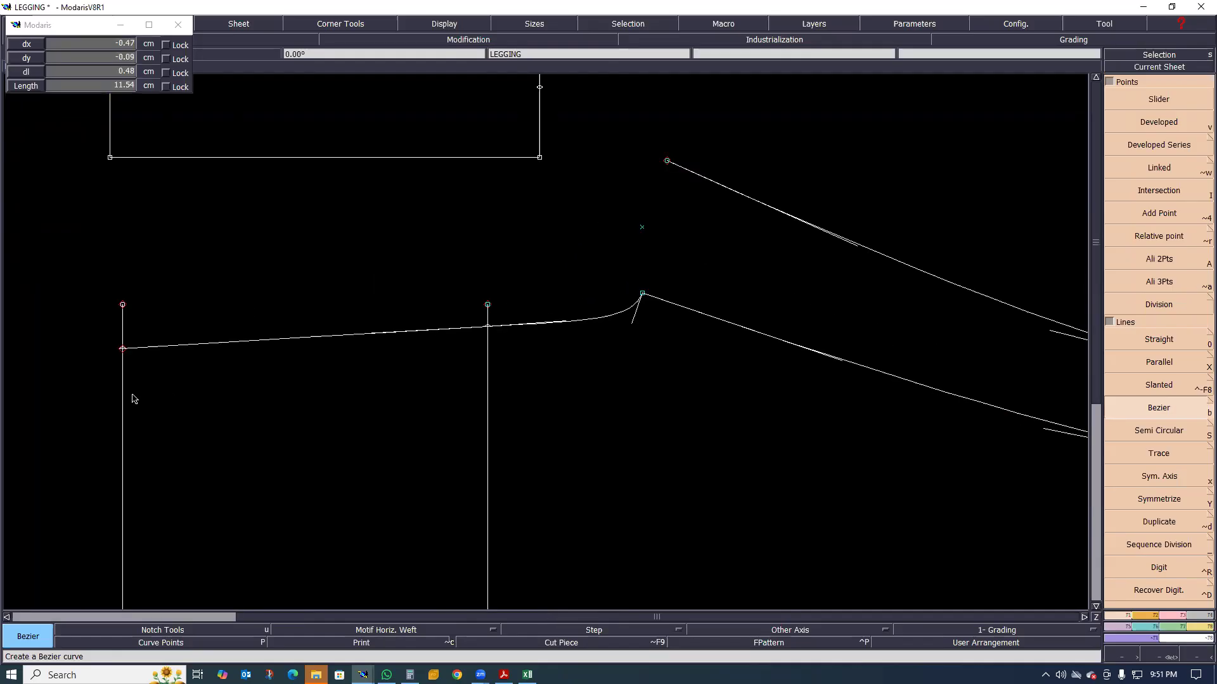
scroll(385, 294, down, 2)
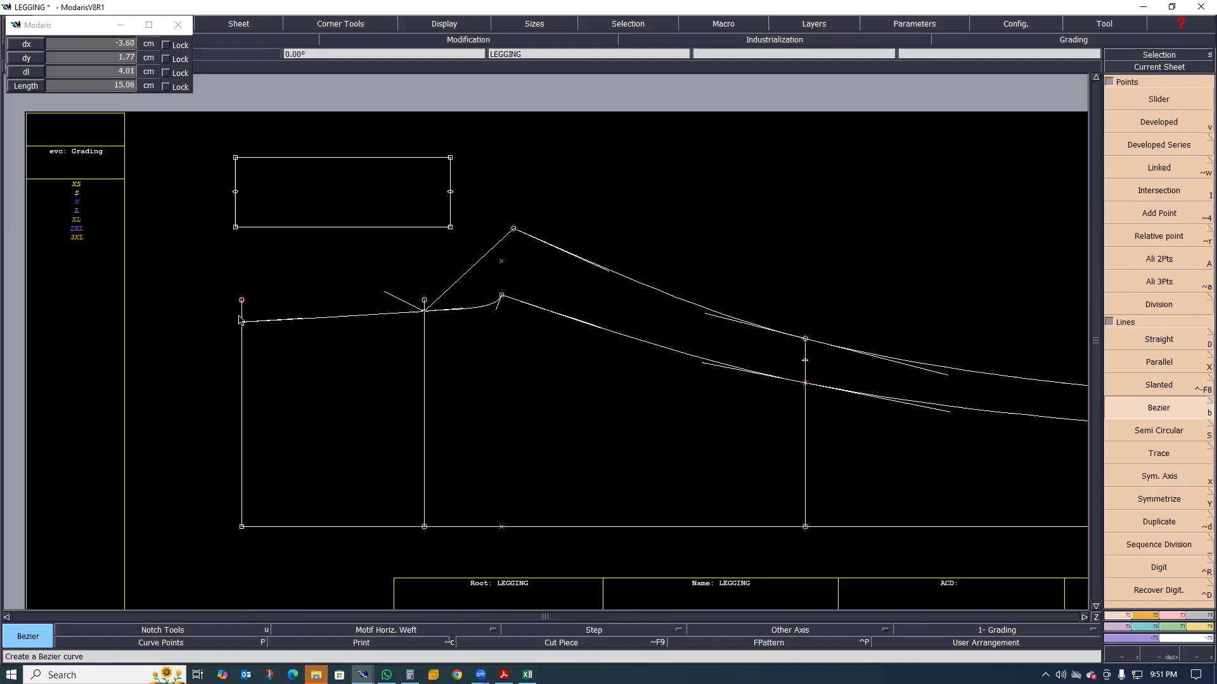
click(145, 327)
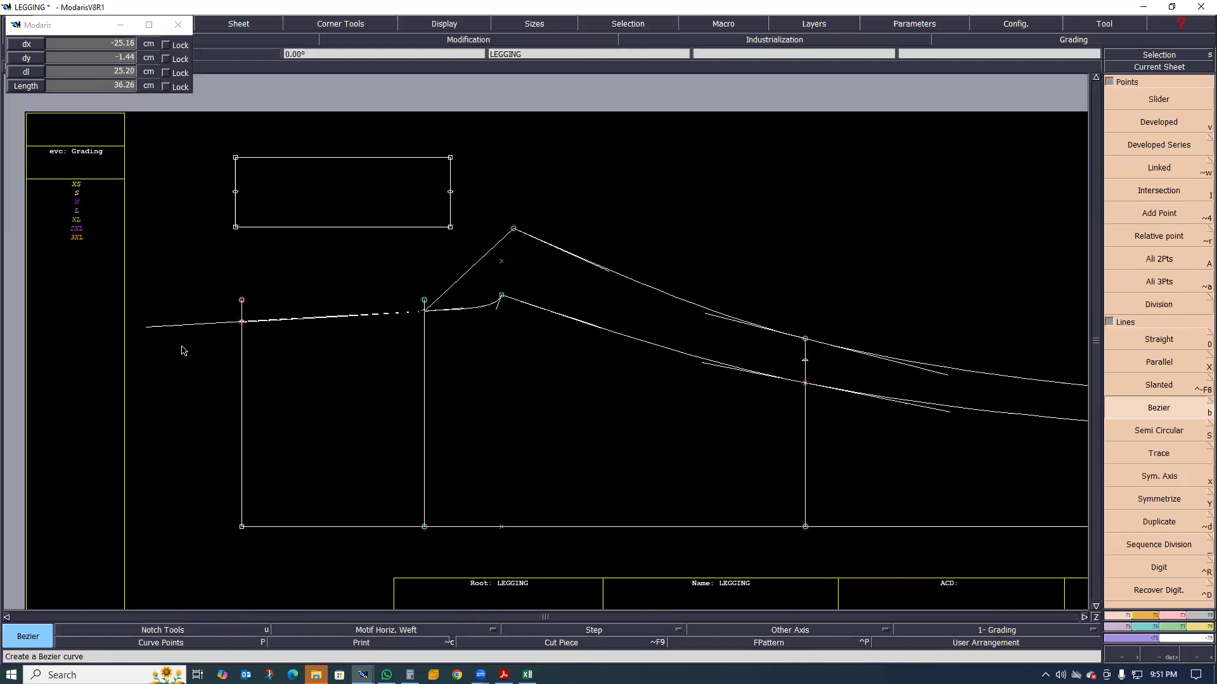
key(ctrl+z)
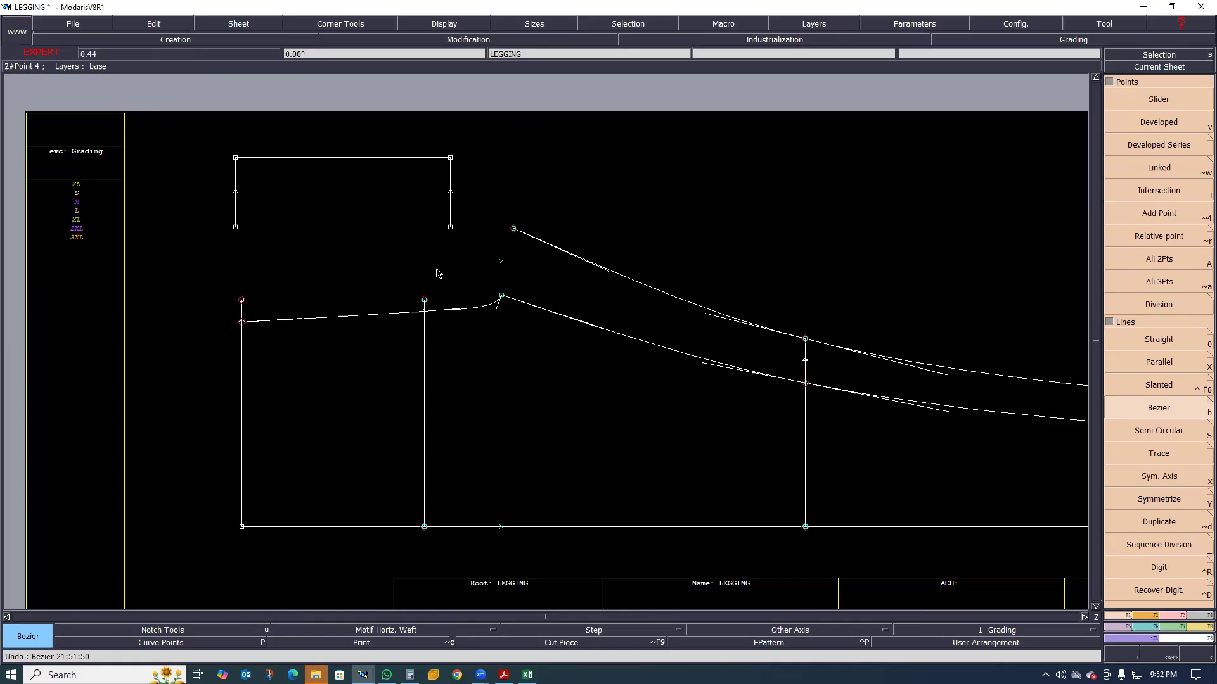
Draw a straight Bezier line from the upper inseam's crotch end to the rise curve's point on the hip line
scroll(489, 252, up, 1)
click(543, 210)
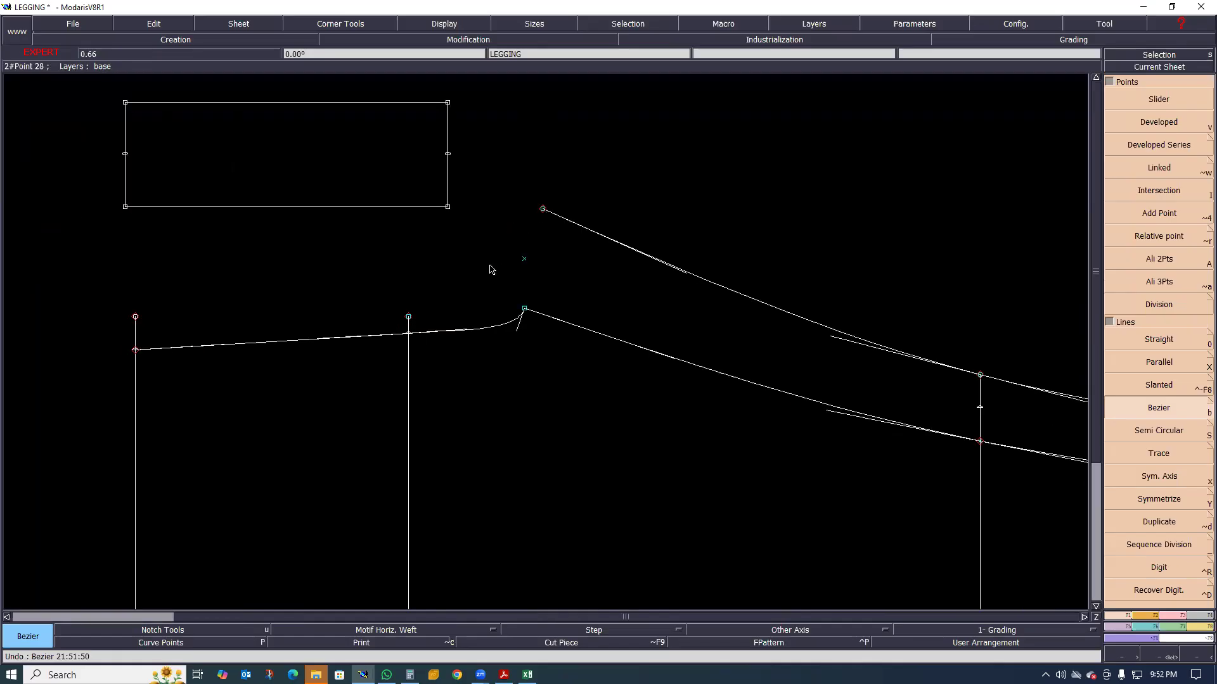
click(409, 334)
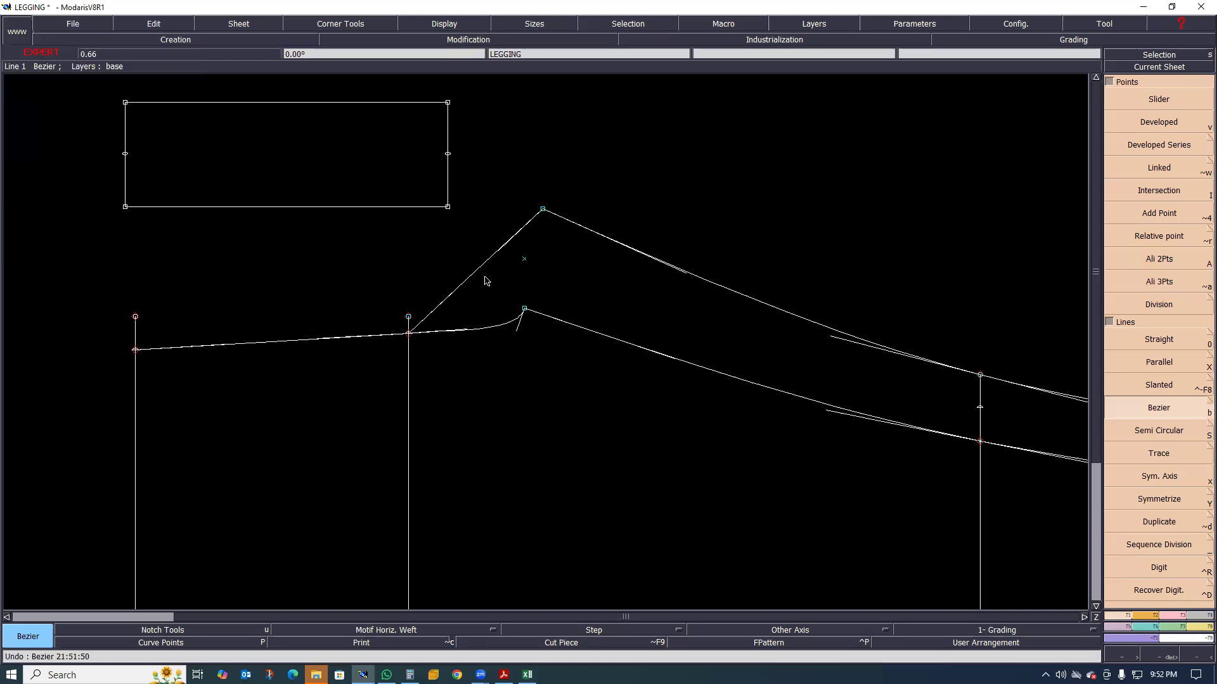
scroll(485, 286, up, 1)
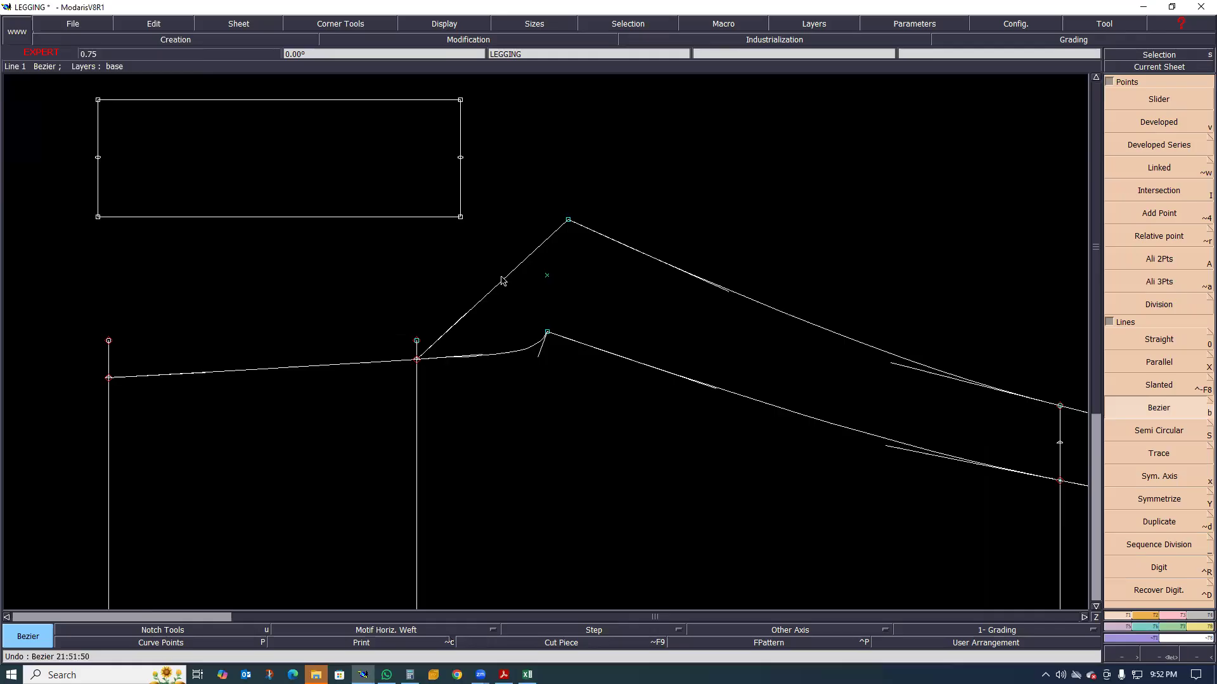
key(Escape)
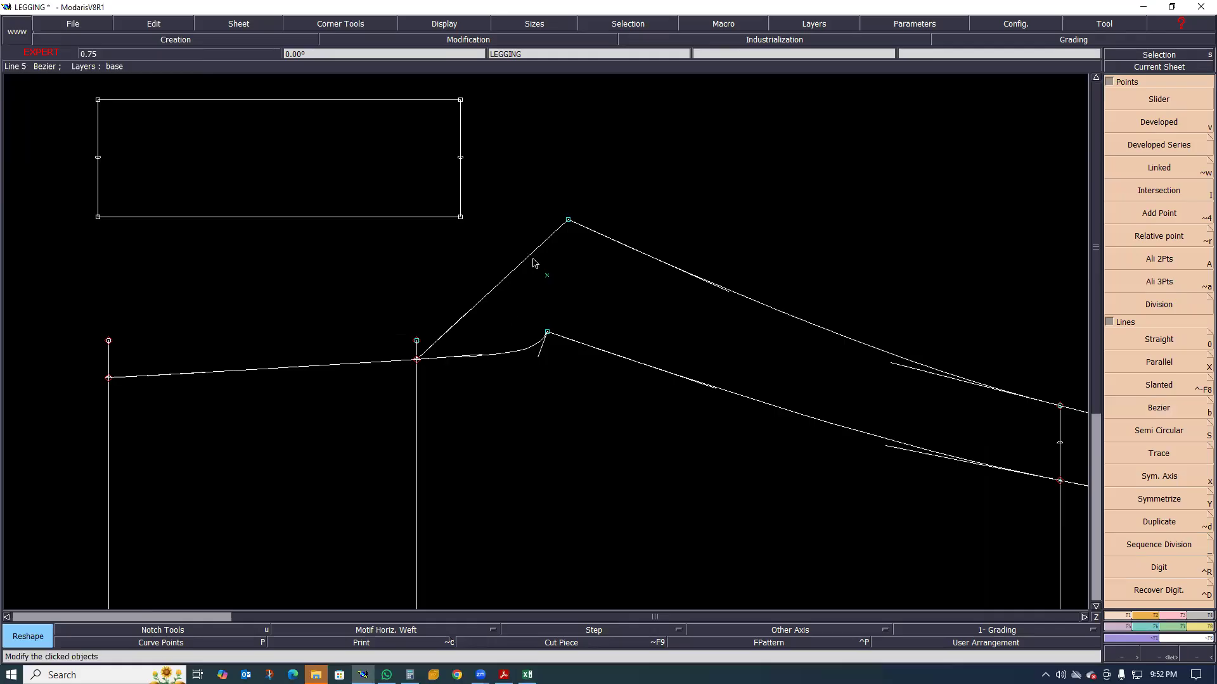
Reshape the line between the upper inseam's crotch end and the hip line into a concave back rise curve flowing into the existing rise line
click(549, 355)
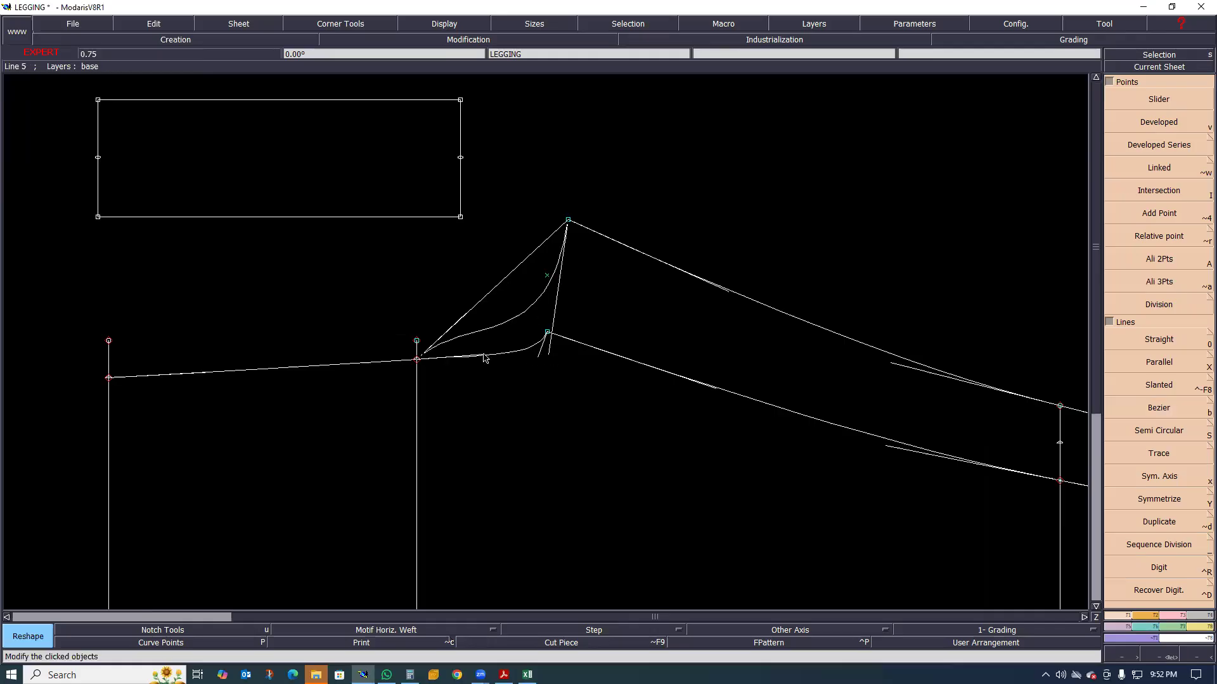
click(463, 327)
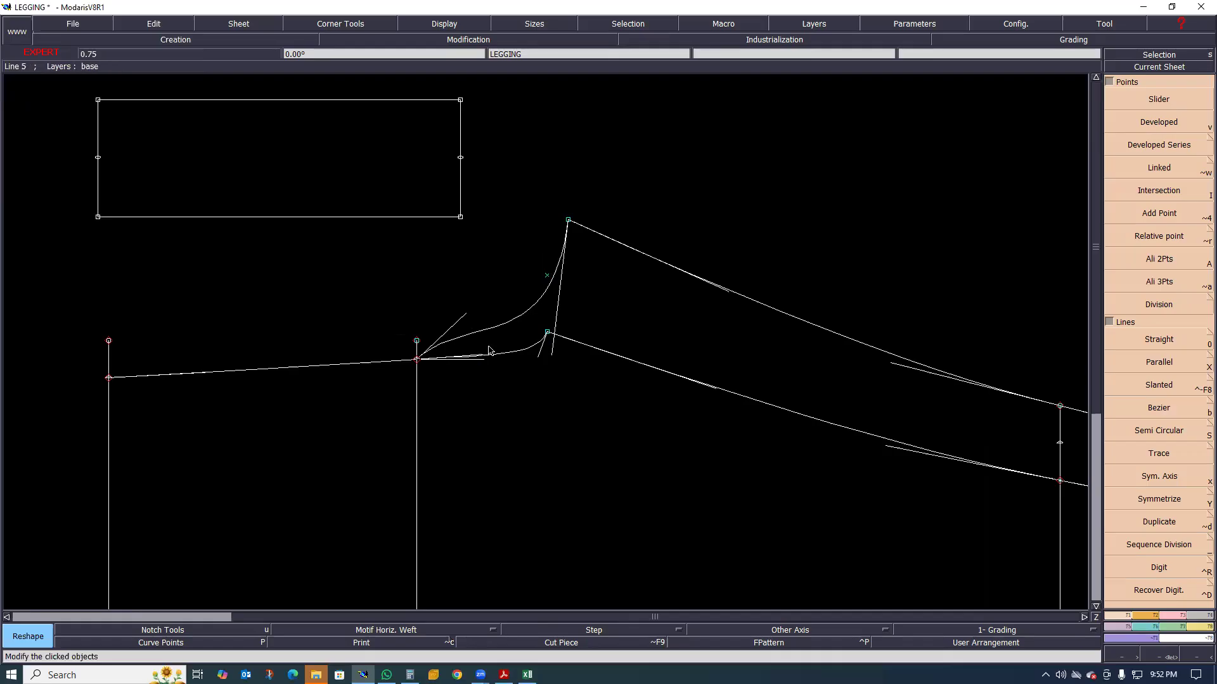
click(551, 360)
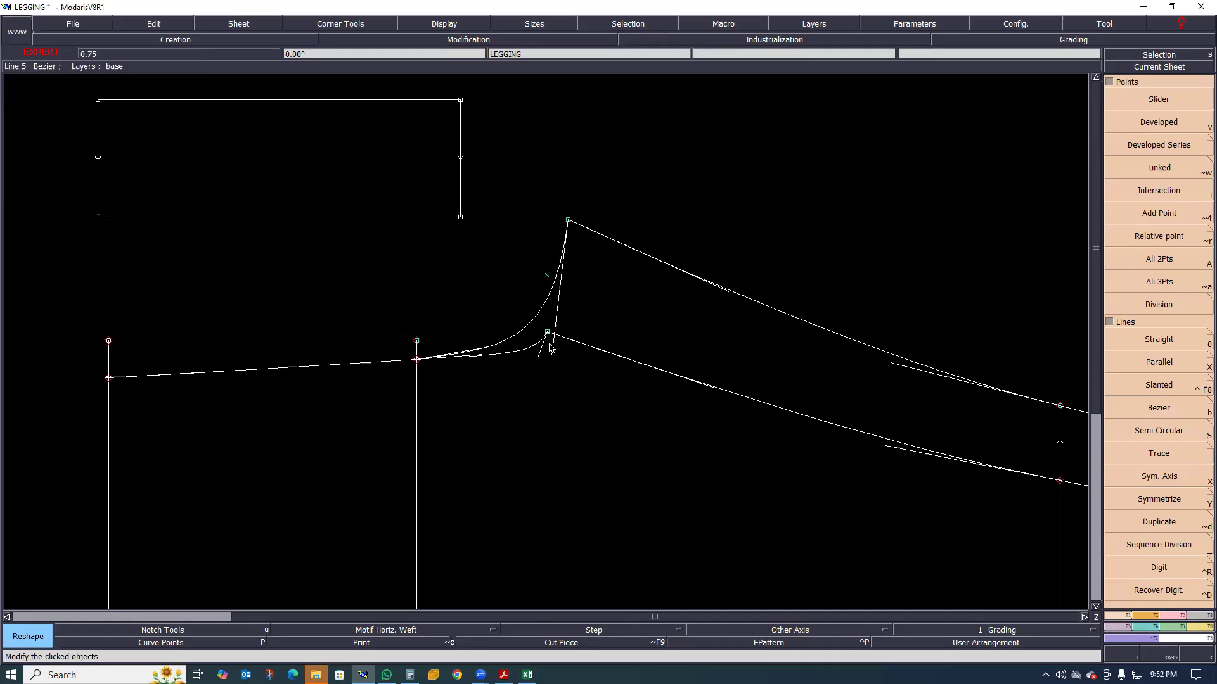
click(559, 343)
scroll(522, 311, down, 1)
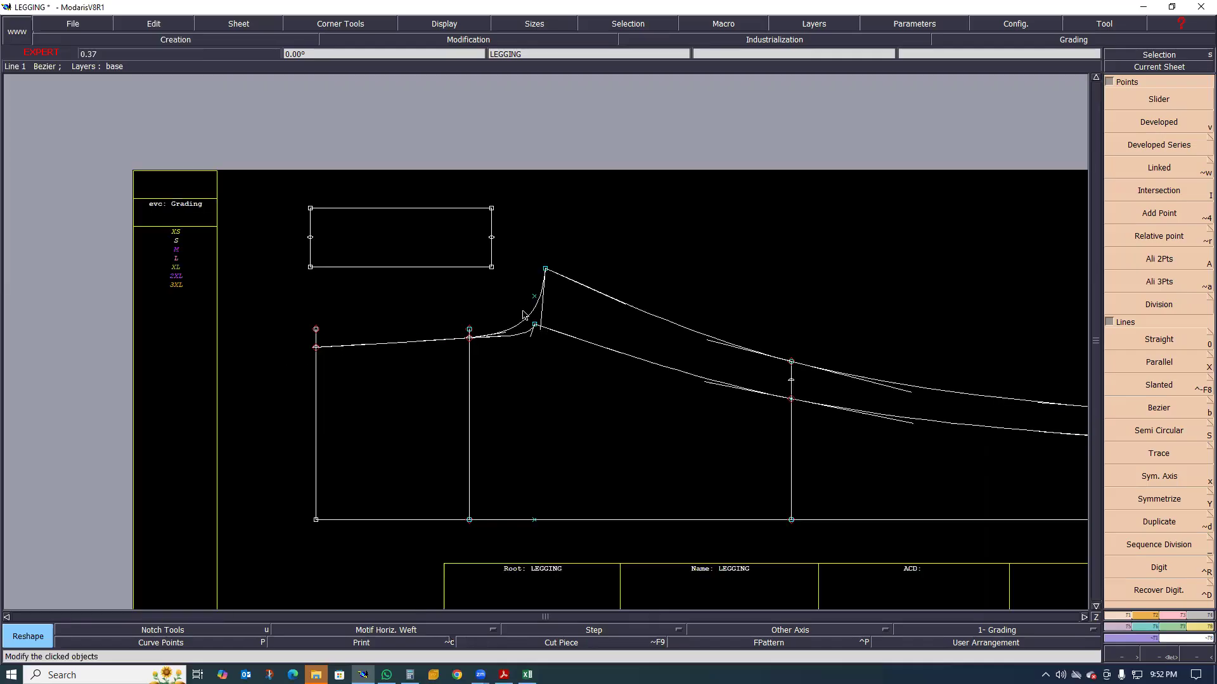
scroll(457, 330, up, 1)
scroll(182, 353, up, 1)
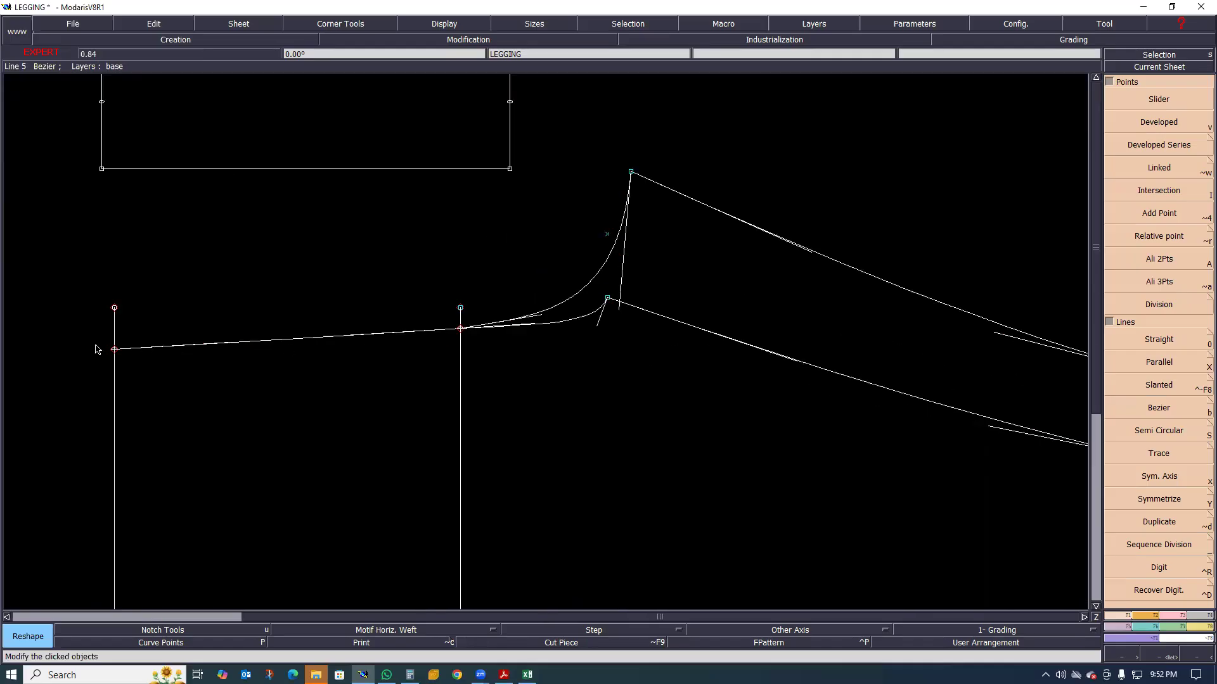
scroll(264, 360, down, 1)
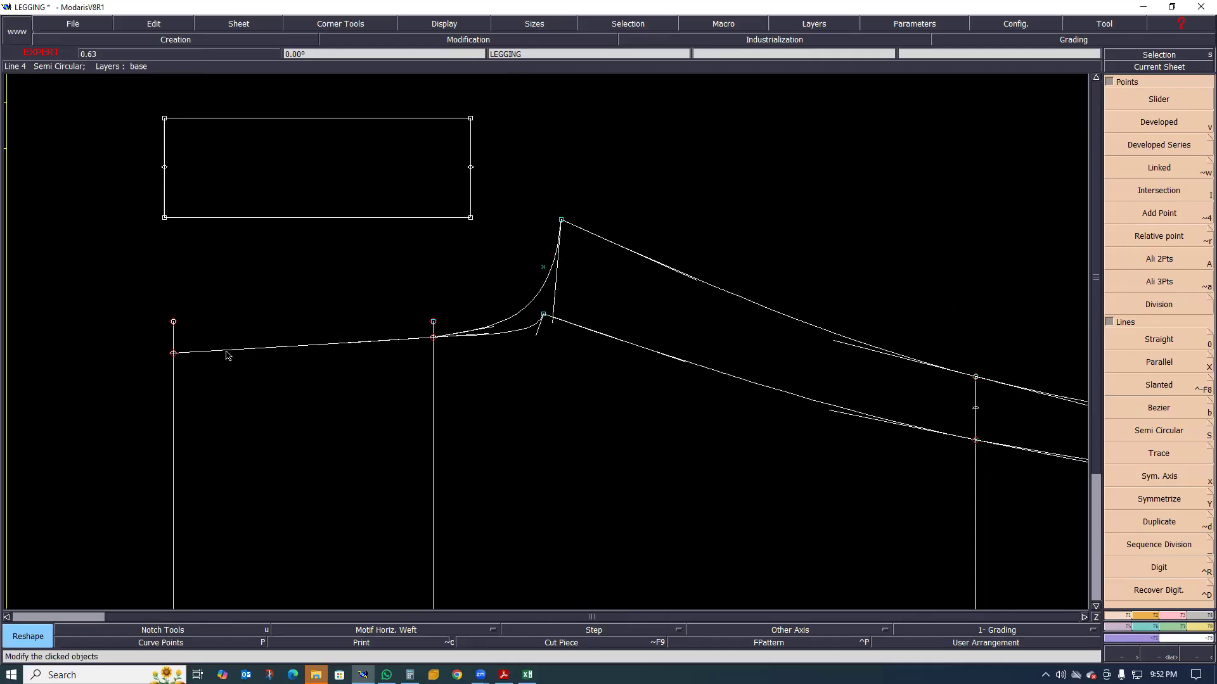
scroll(364, 337, down, 1)
scroll(489, 276, up, 1)
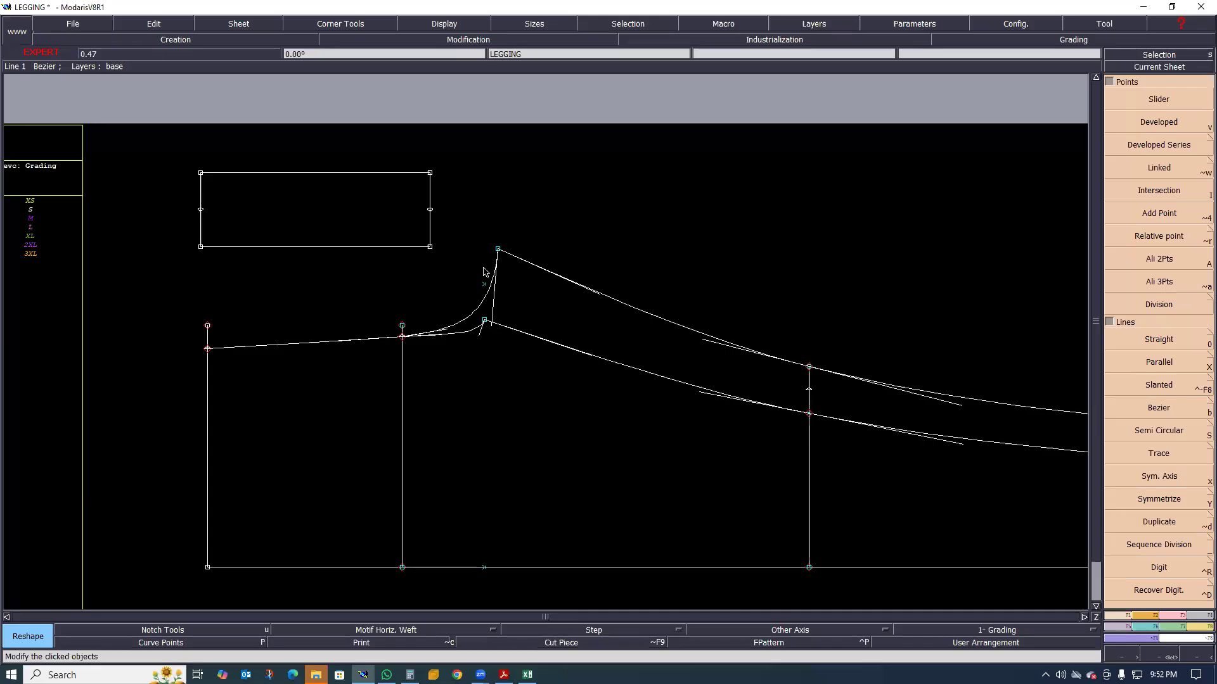
Try to draw a Bezier line from the back crotch end below the hip line point to beyond the waist, then undo it
key(b)
click(497, 250)
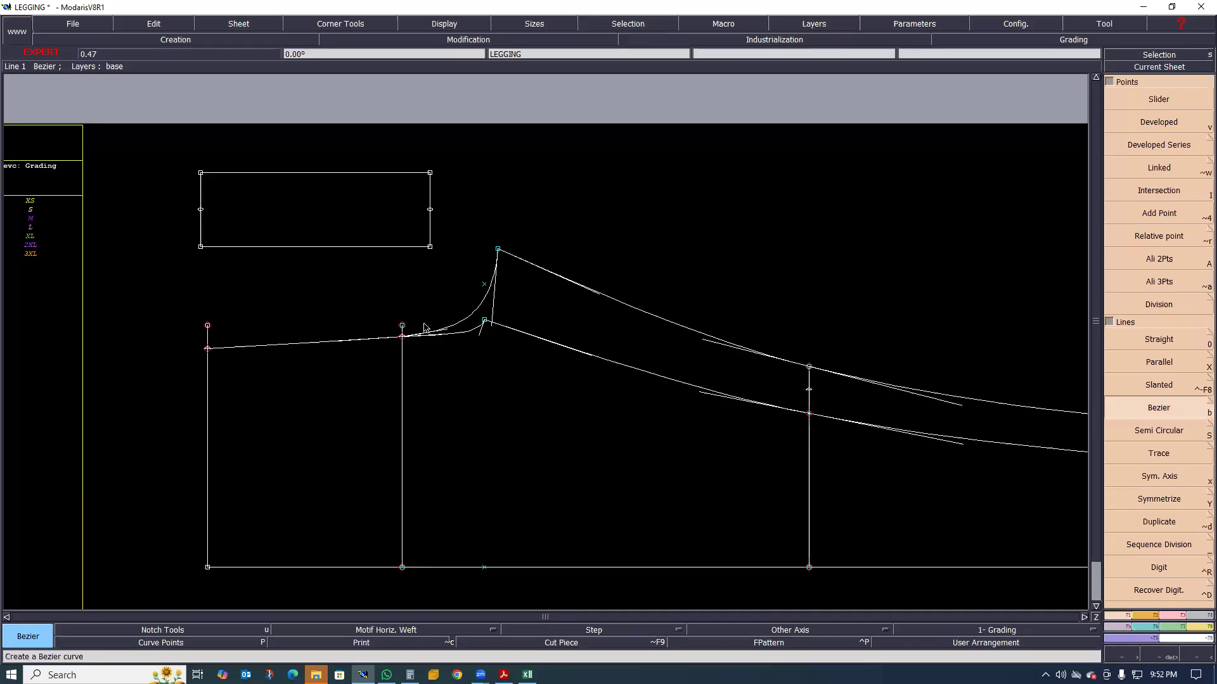
click(389, 348)
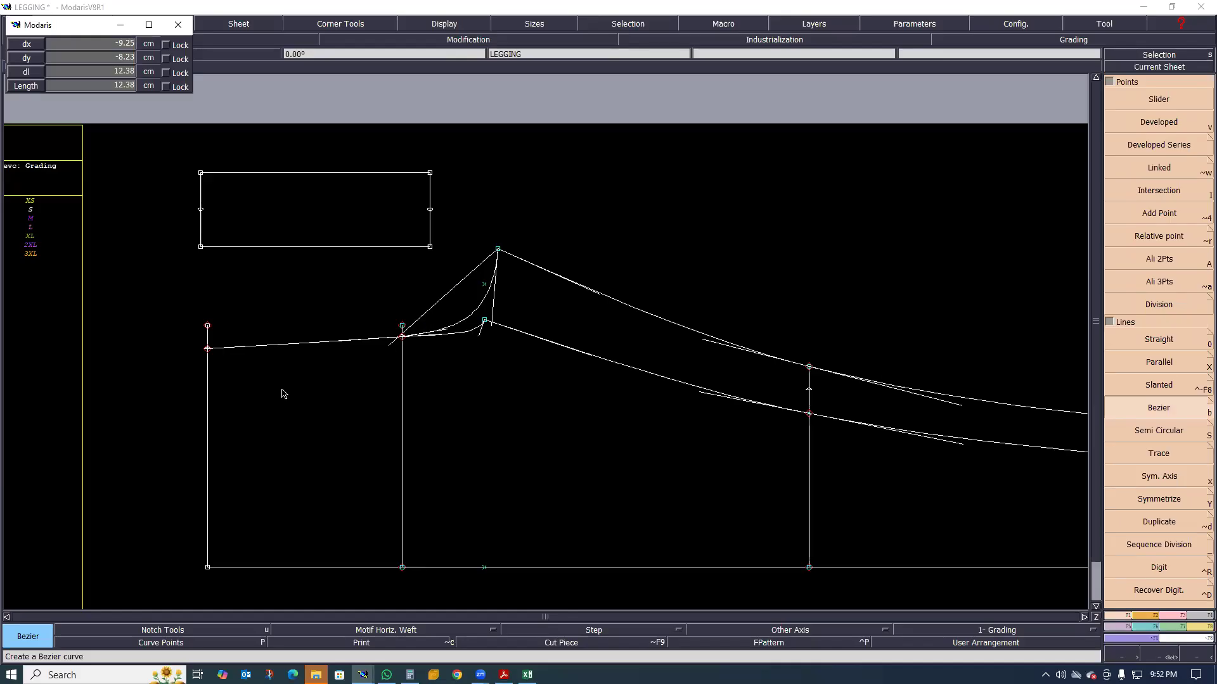
click(77, 388)
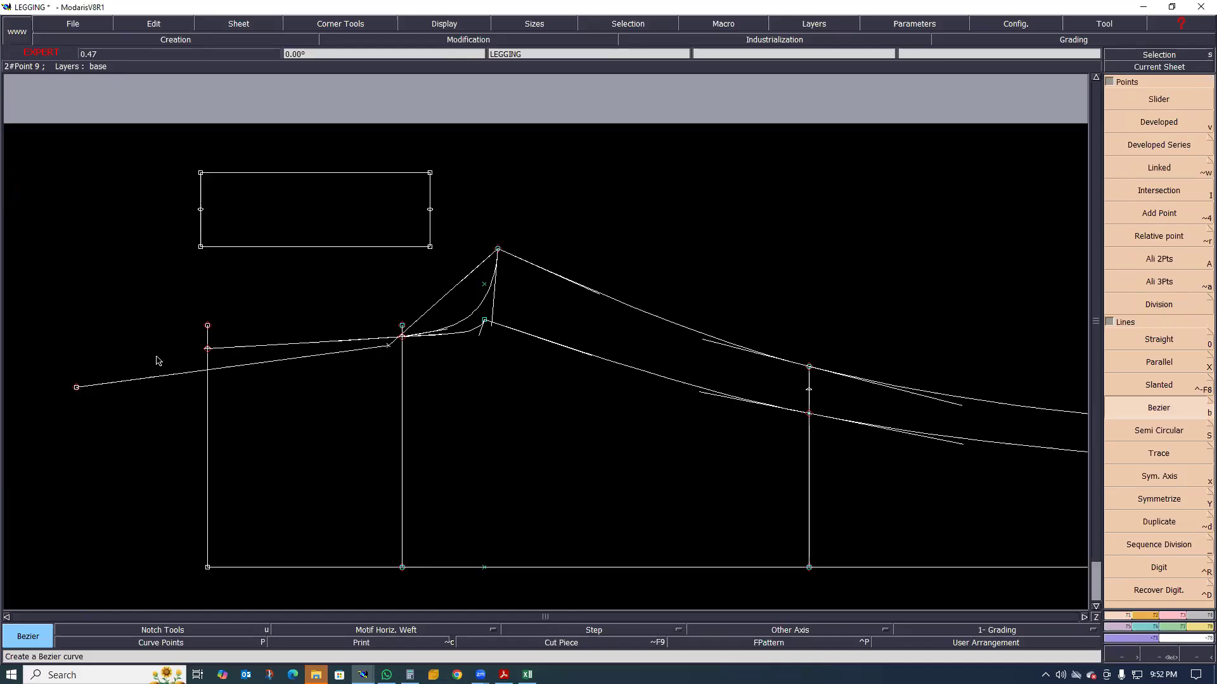
scroll(283, 345, down, 1)
scroll(159, 363, up, 1)
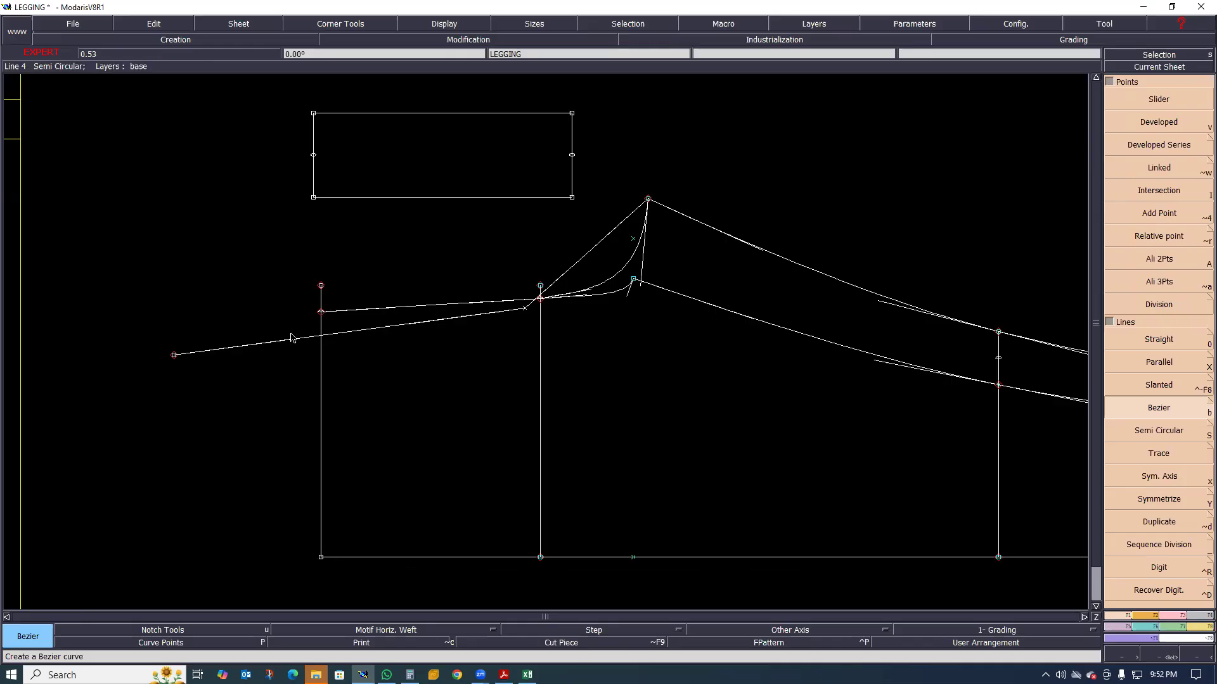
key(ctrl+z)
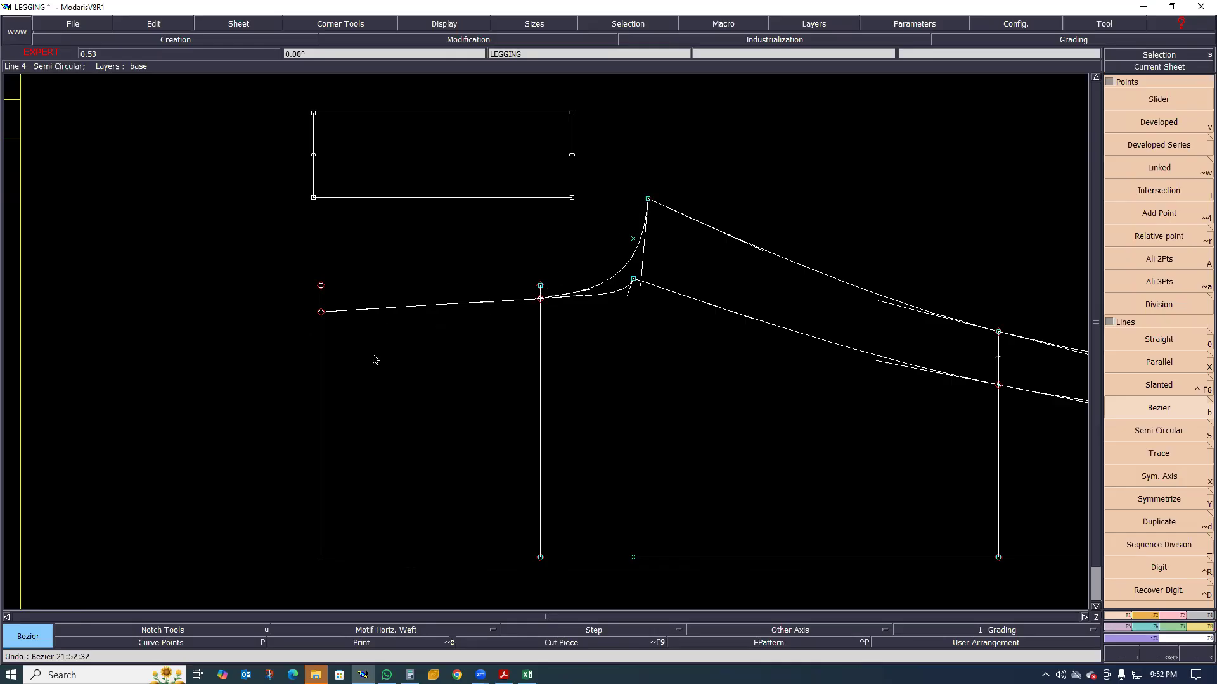
Extend the waist end of the front rise line straight outward beyond the waist line
scroll(365, 334, up, 1)
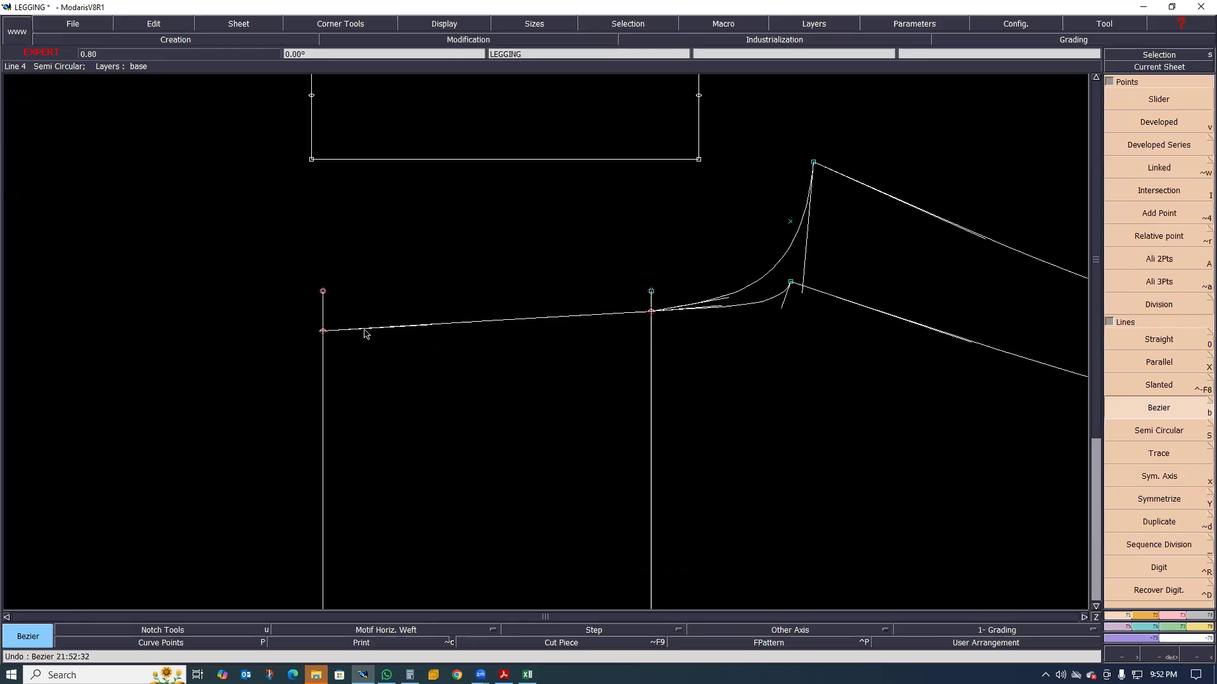
key(l)
click(364, 330)
click(134, 373)
scroll(322, 348, down, 1)
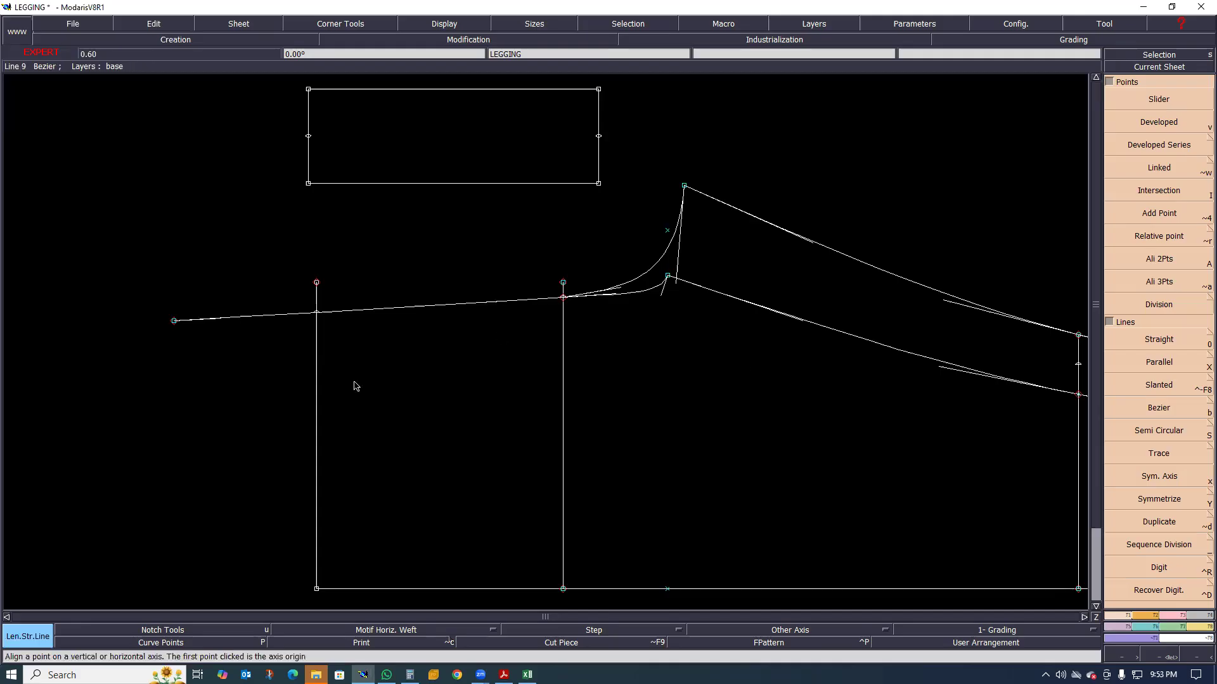
scroll(316, 419, down, 1)
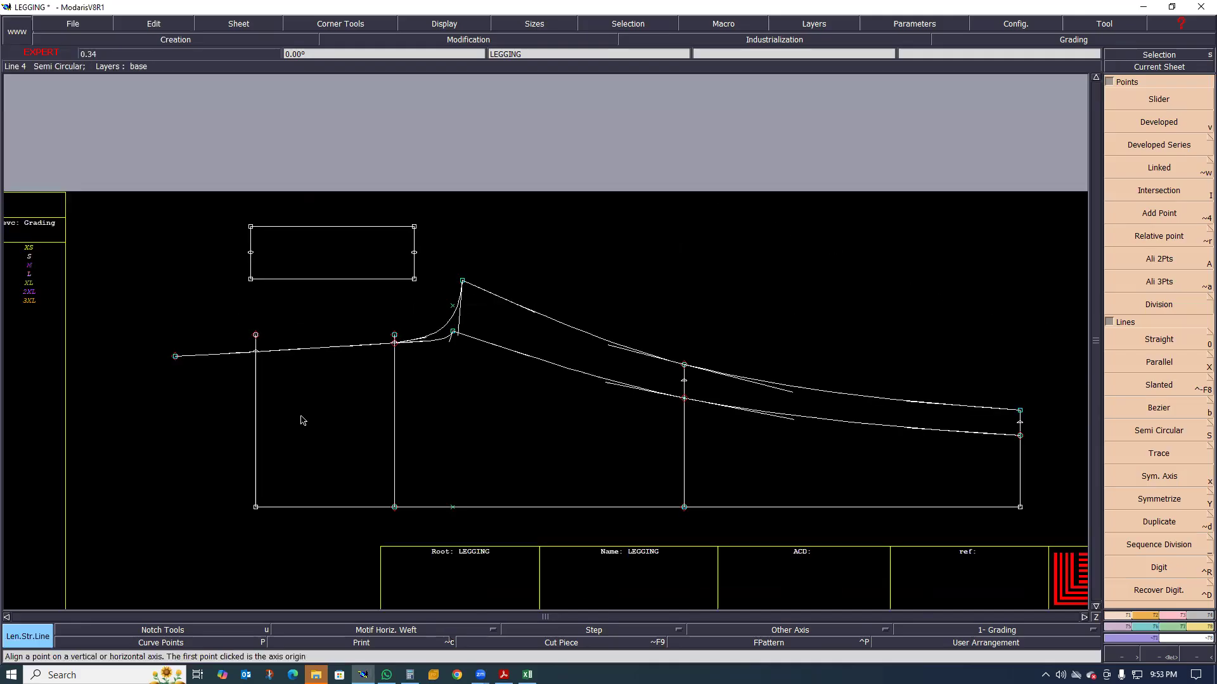
scroll(295, 418, up, 1)
scroll(376, 376, down, 1)
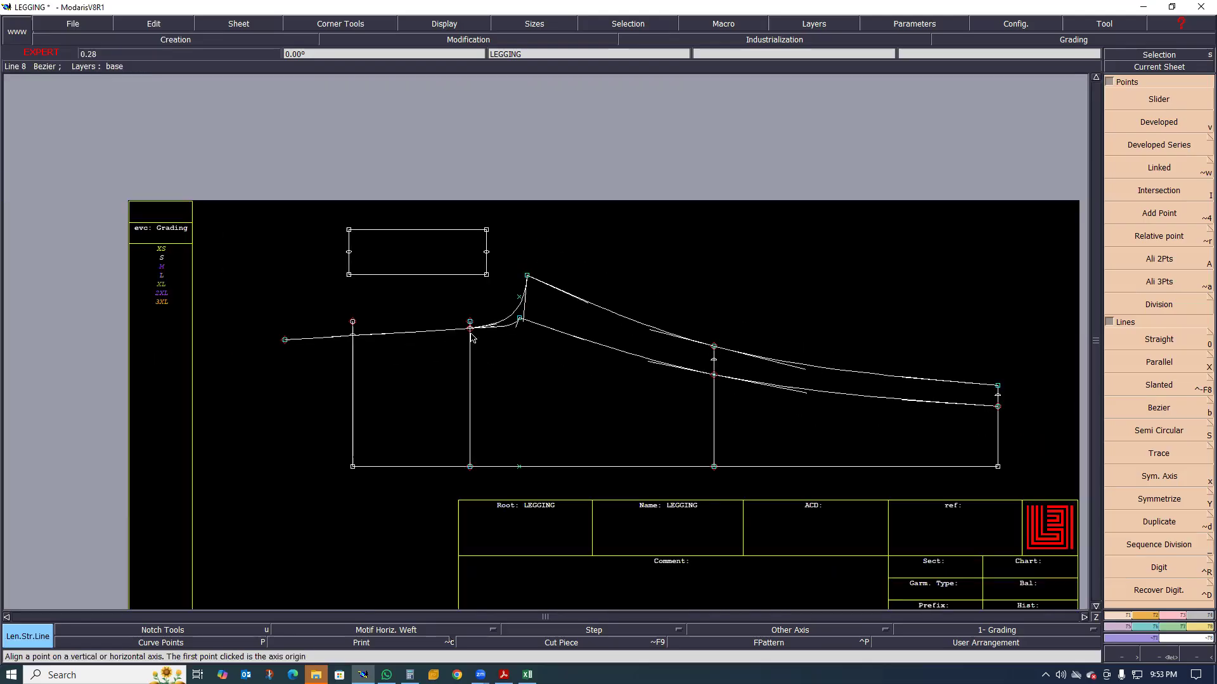
scroll(552, 317, up, 1)
Switch to the tech pack PDF to check the waistband heights on the legging sketch, and return to the Modaris draft
click(1131, 476)
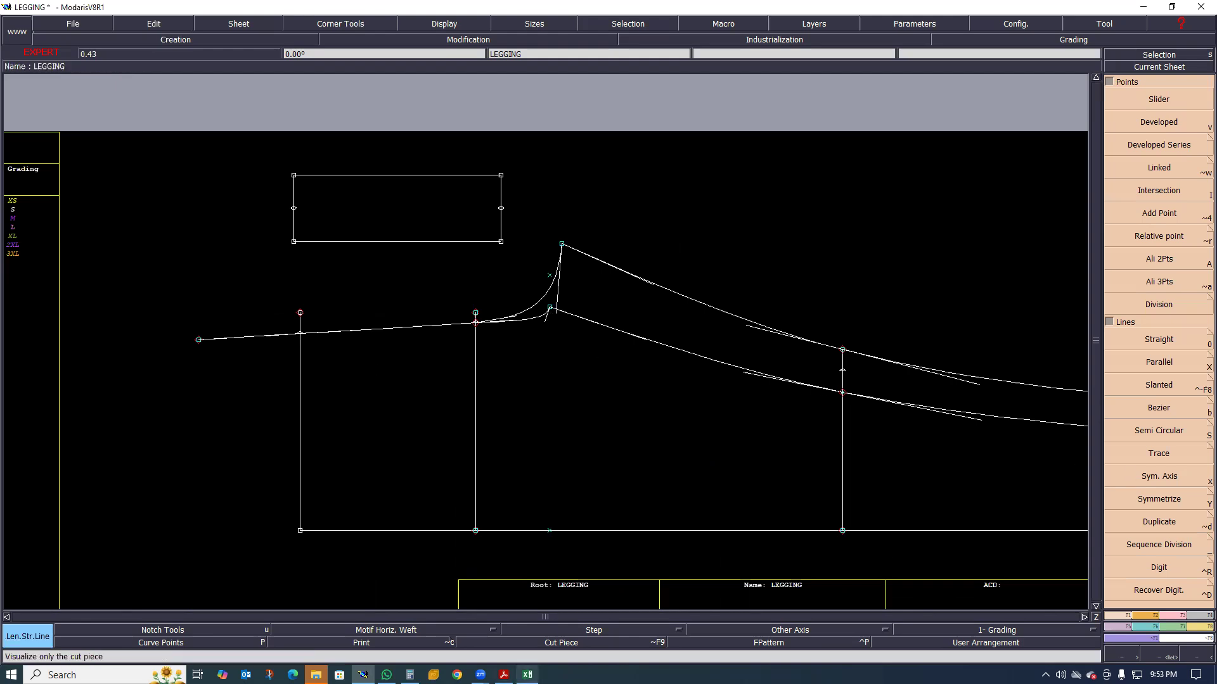
mouse_move(528, 675)
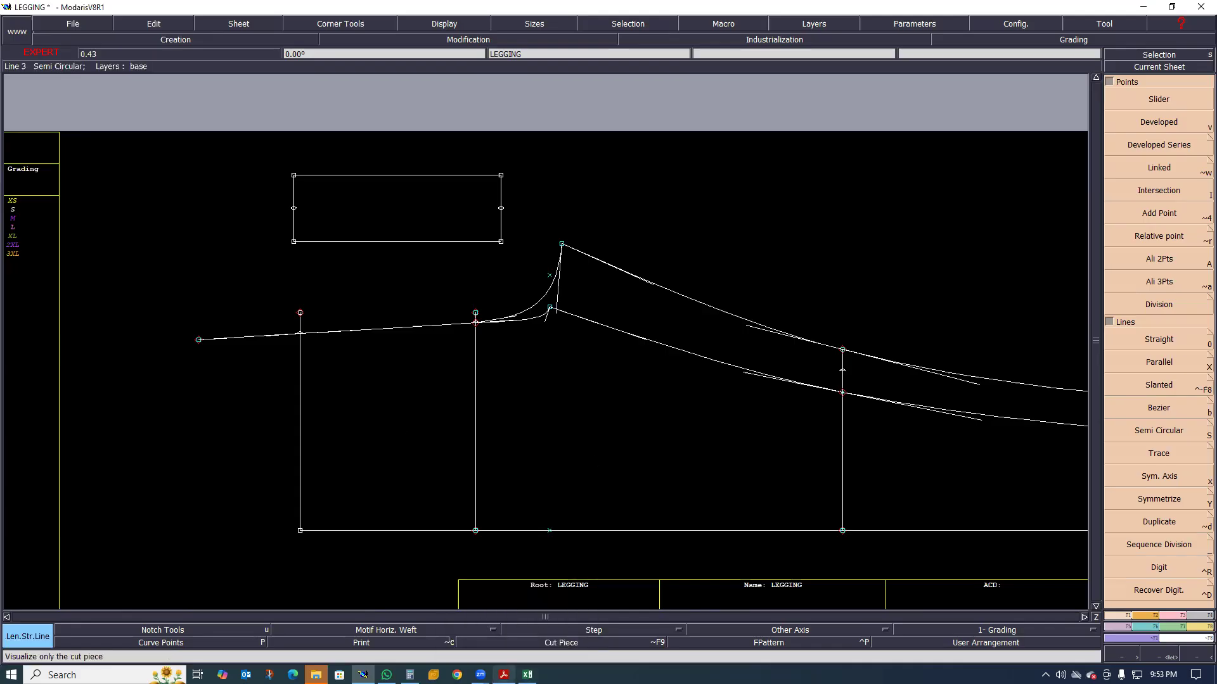
click(510, 592)
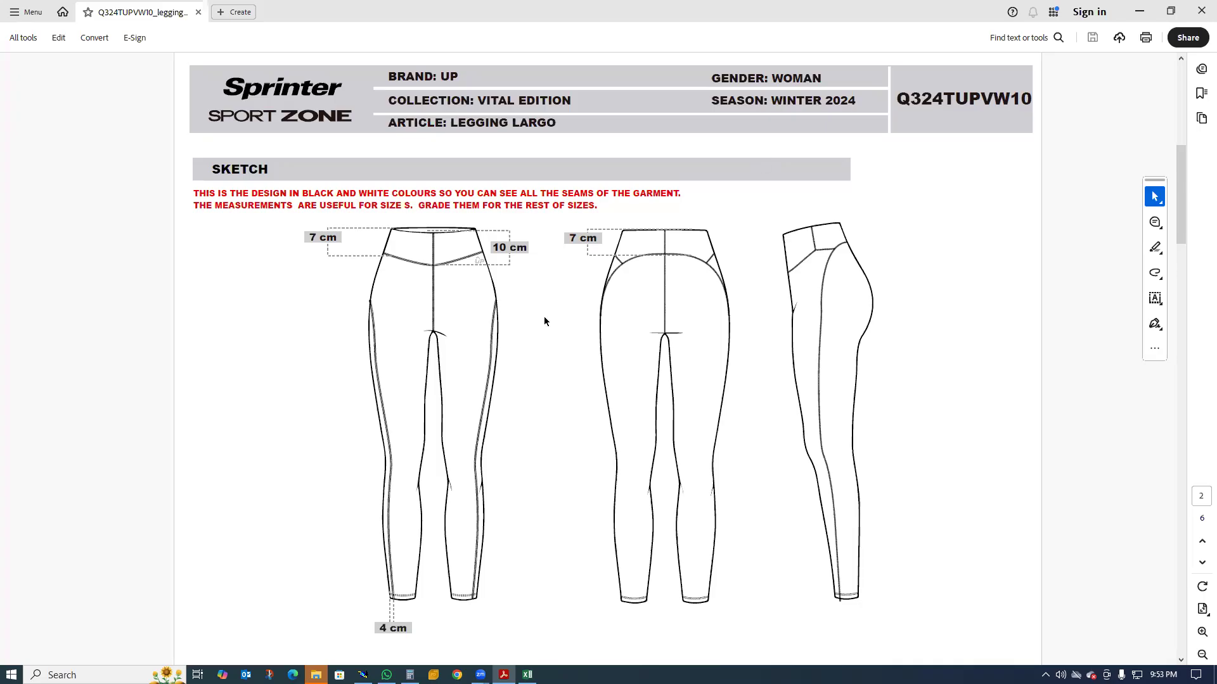
key(alt+Tab)
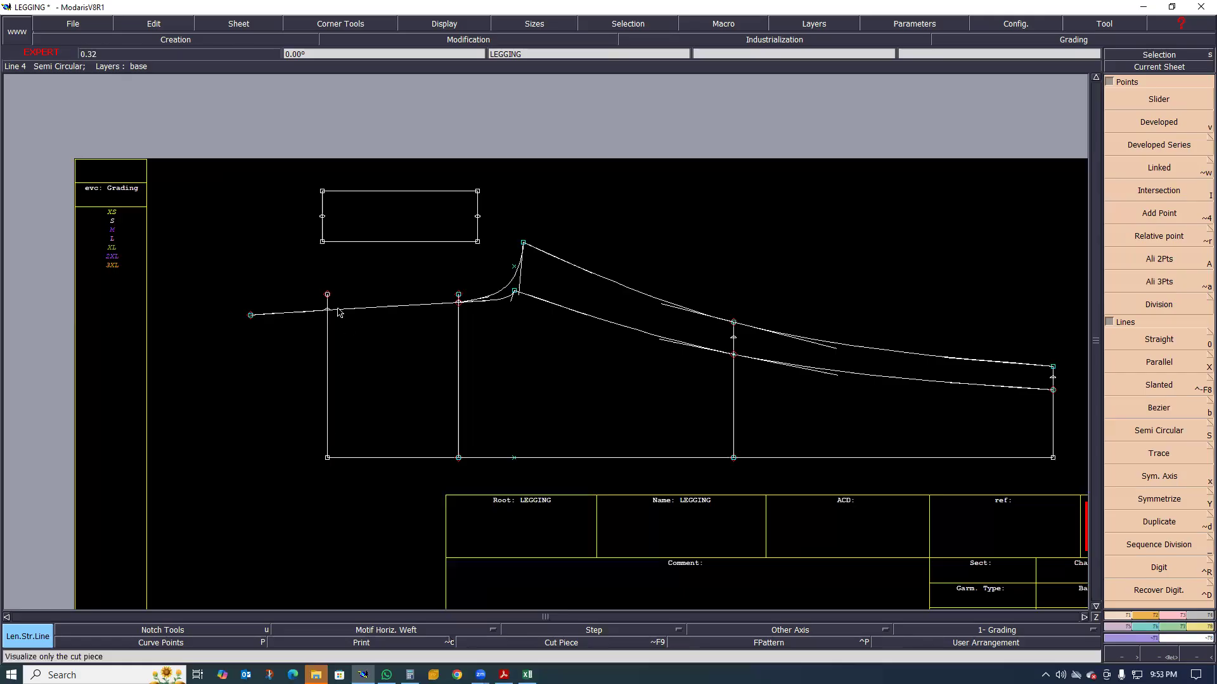
scroll(315, 344, down, 1)
scroll(325, 353, up, 2)
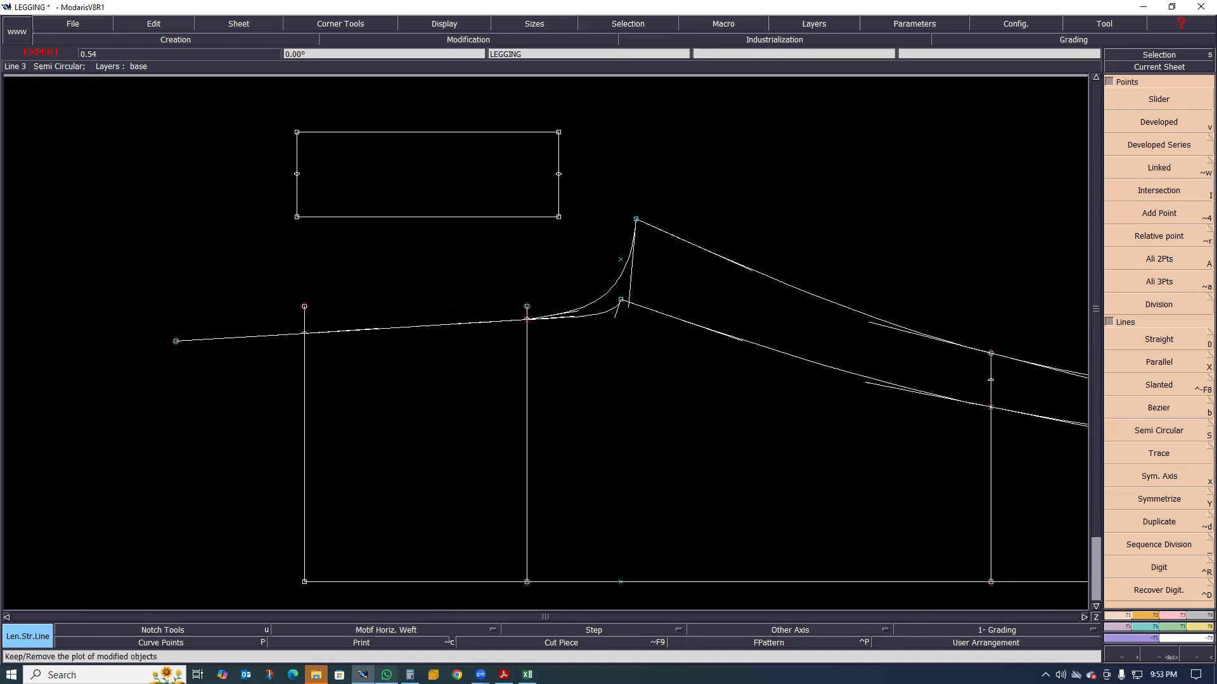
click(387, 675)
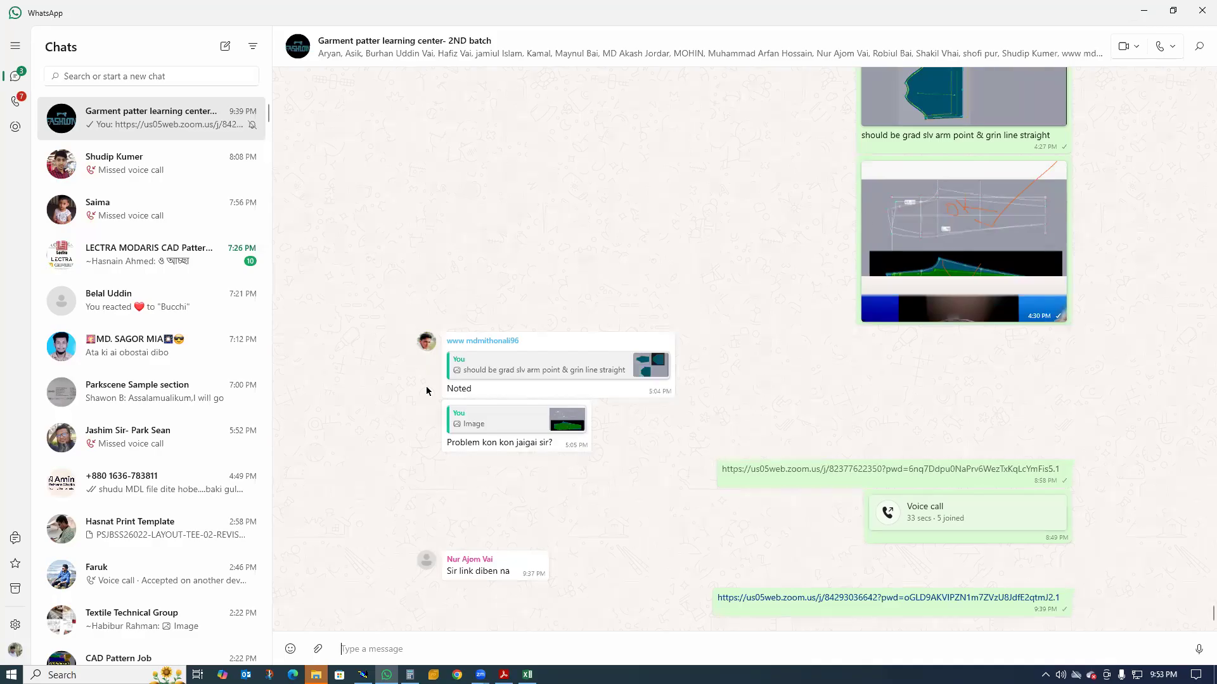
key(alt+Tab)
Place a developed point on the front rise line at a curve length of 23.50 cm from the lower inseam's crotch end
scroll(698, 302, up, 2)
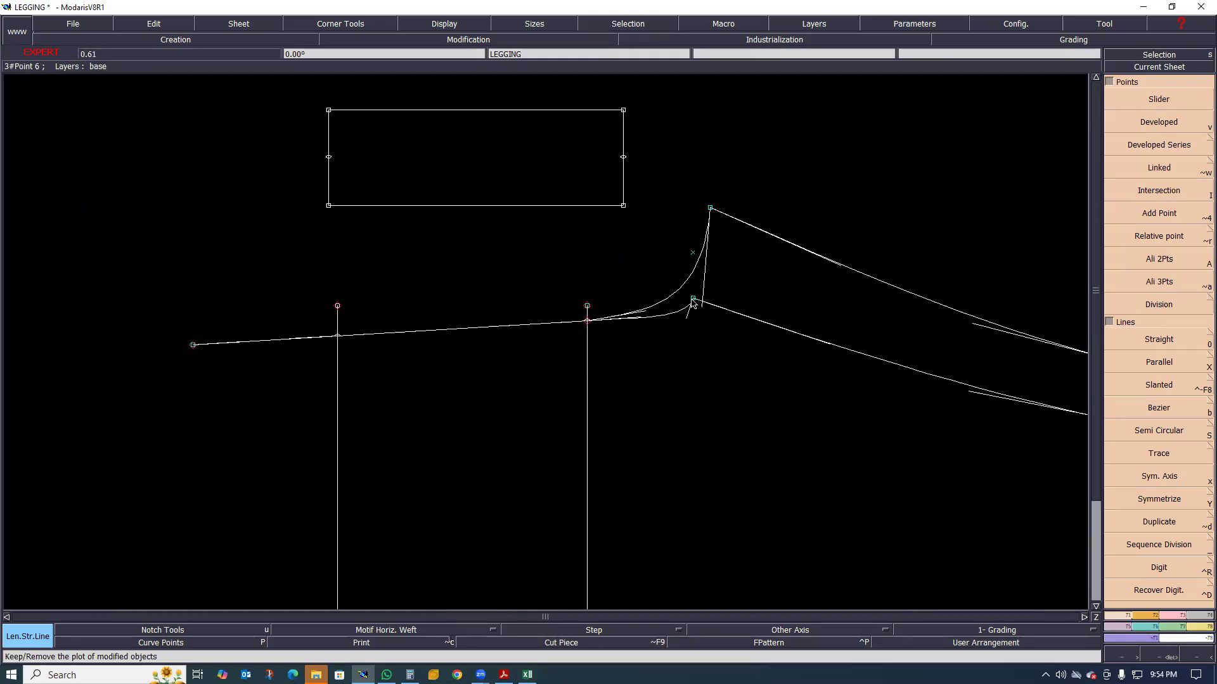
key(v)
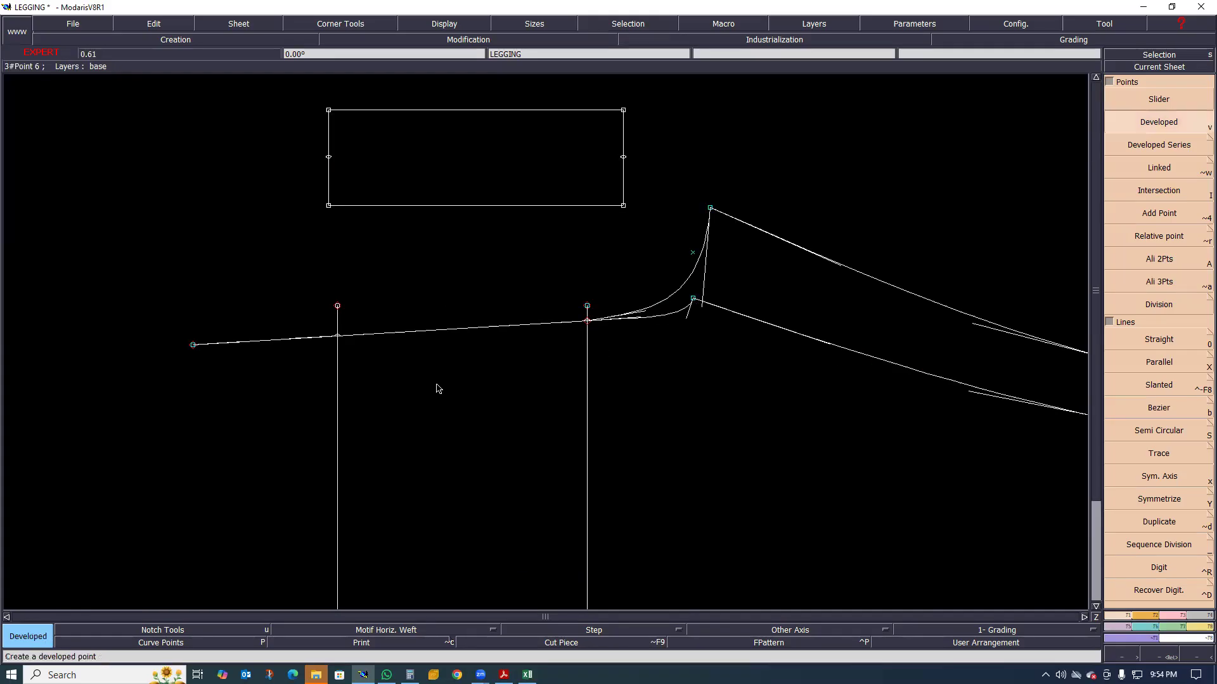
click(374, 394)
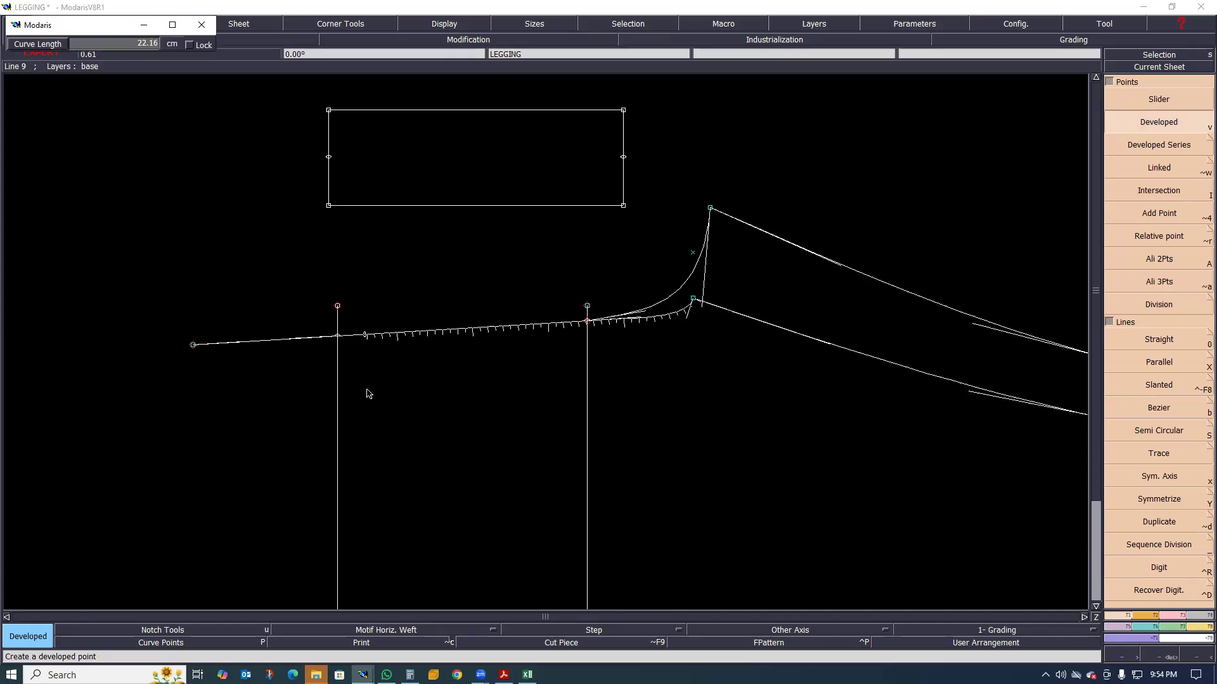
key(Down)
text(23.50)
key(Return)
scroll(334, 267, up, 2)
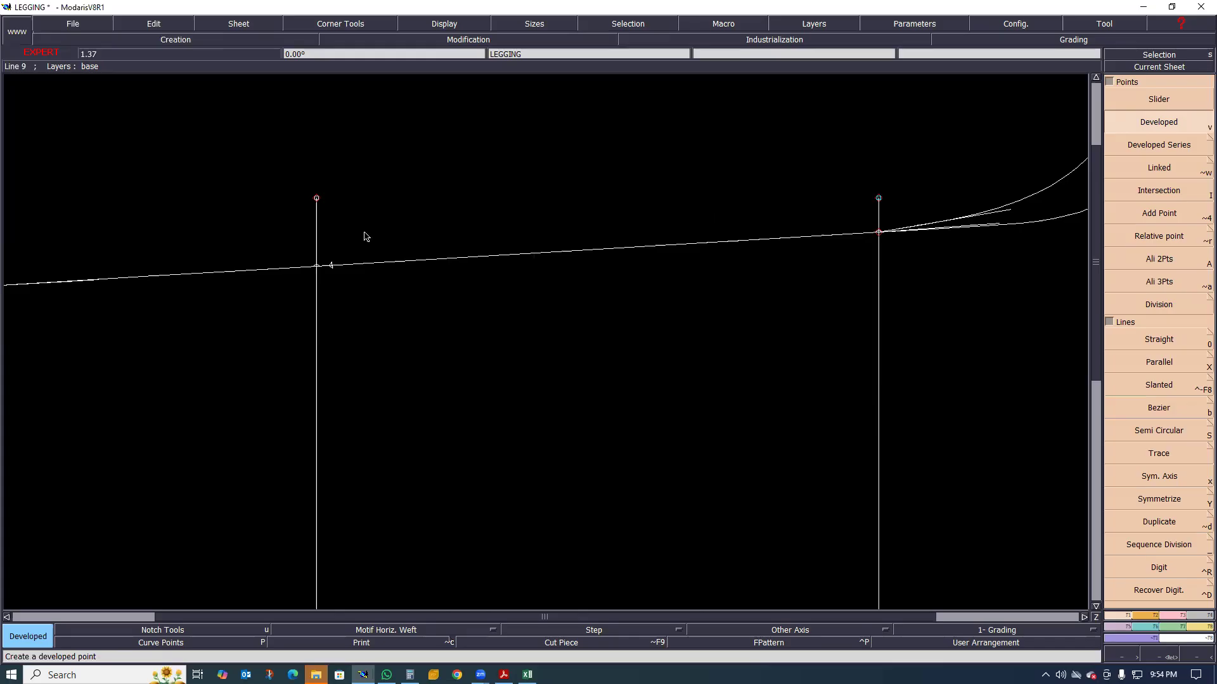
scroll(413, 298, down, 2)
scroll(672, 228, down, 1)
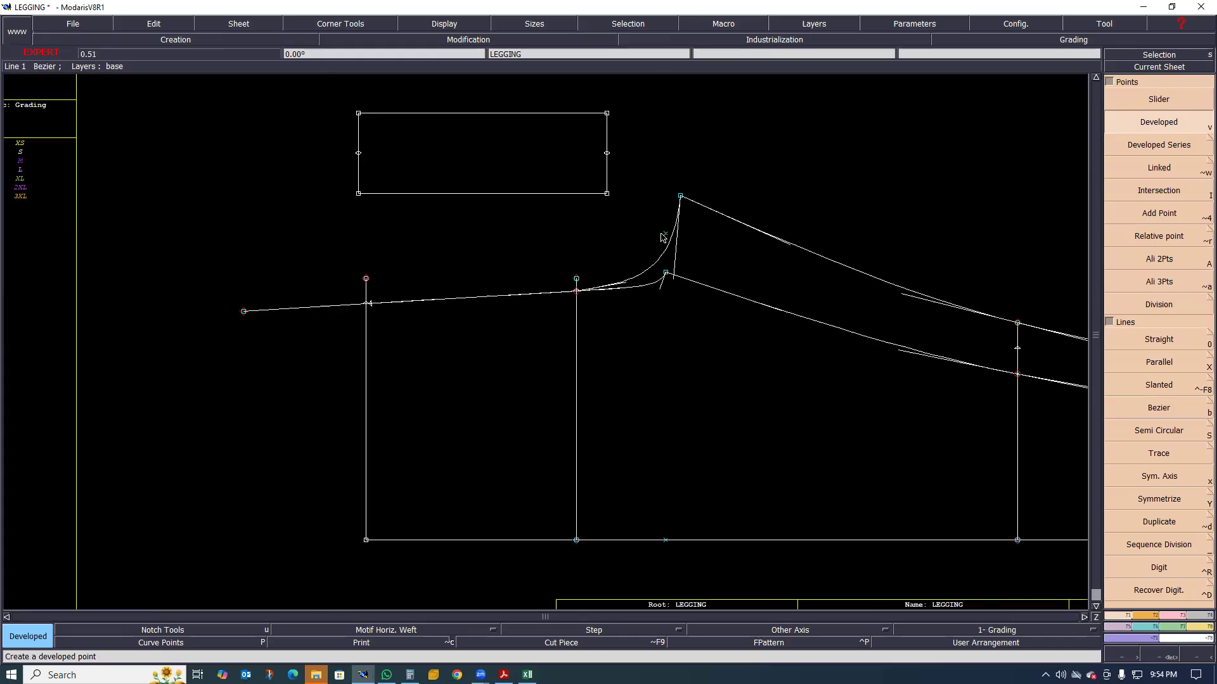
Try to place a developed point on the back rise curve, then undo it
click(651, 268)
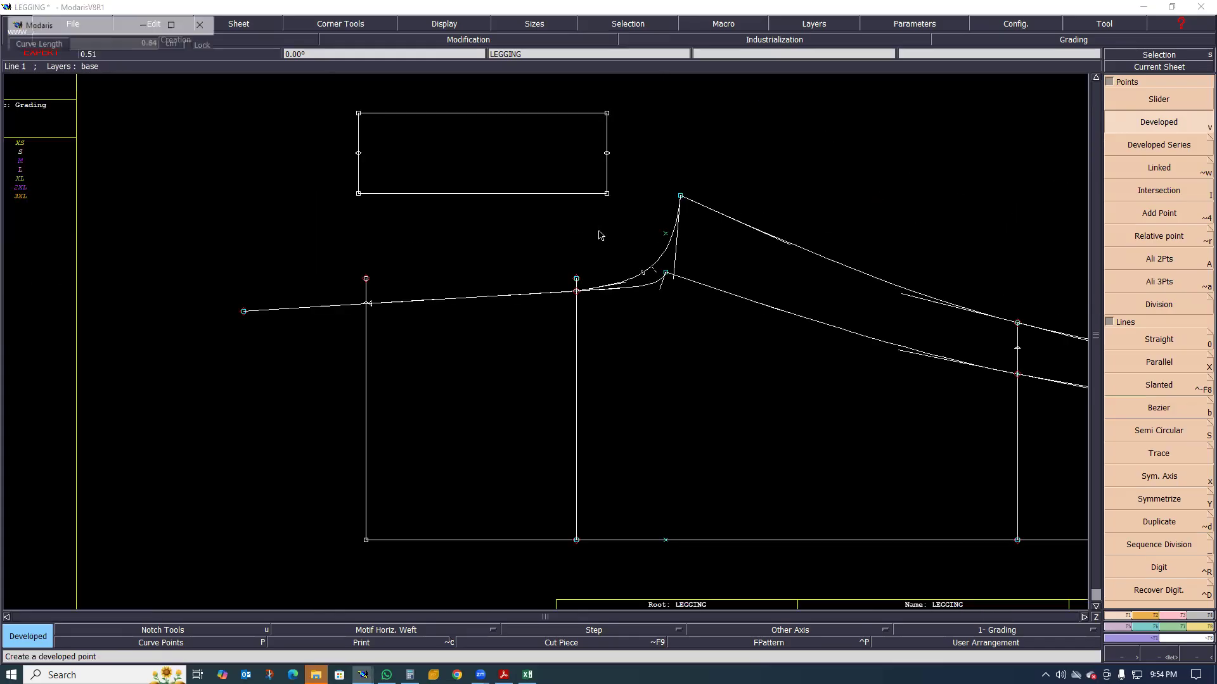
key(ctrl+z)
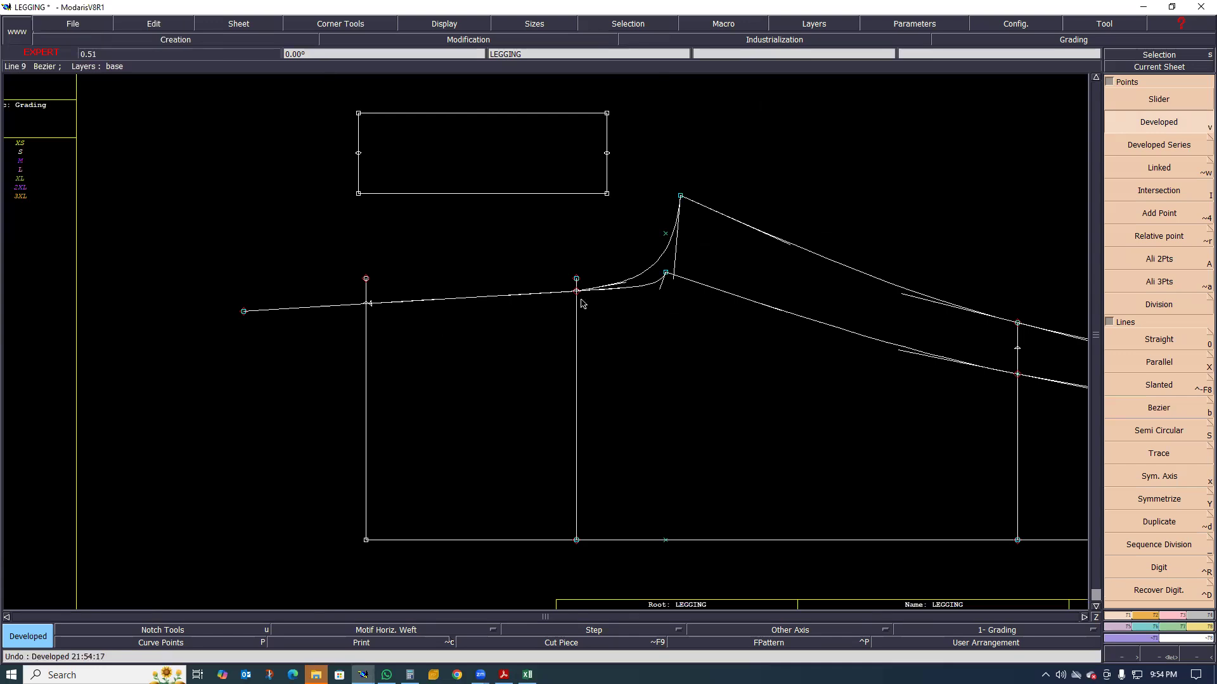
scroll(628, 275, down, 1)
scroll(616, 337, up, 3)
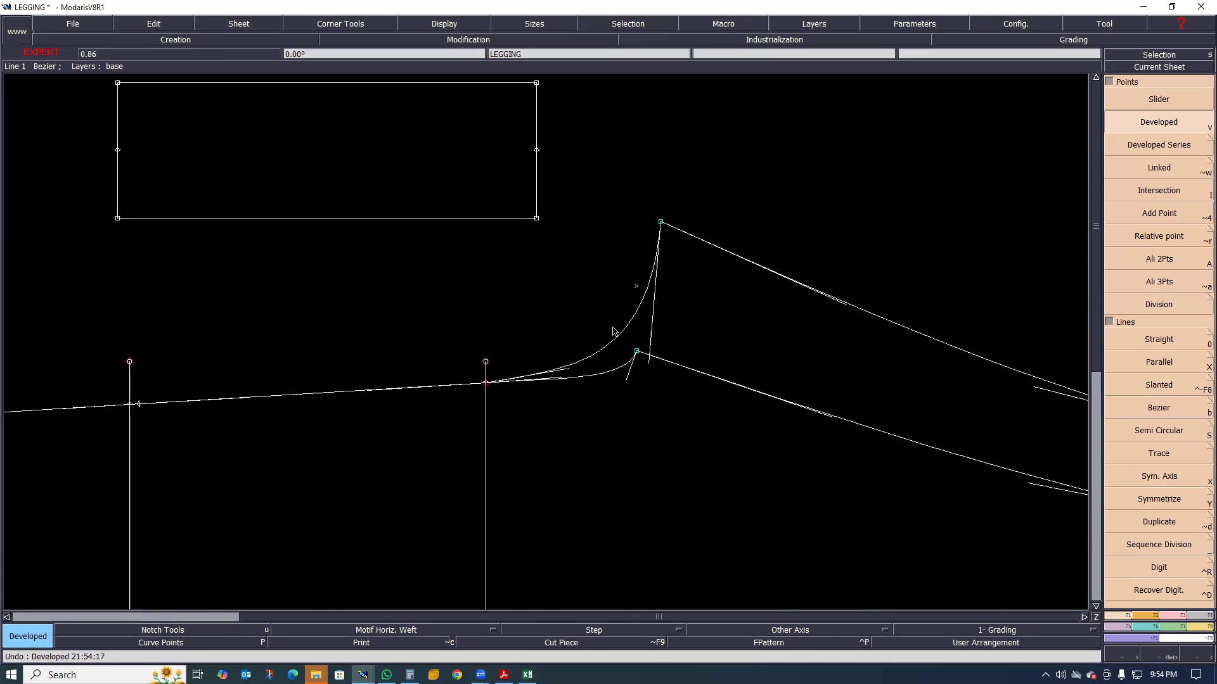
Add a dynamic length measure to the back rise curve between the upper inseam's crotch end and the hip line
click(1187, 628)
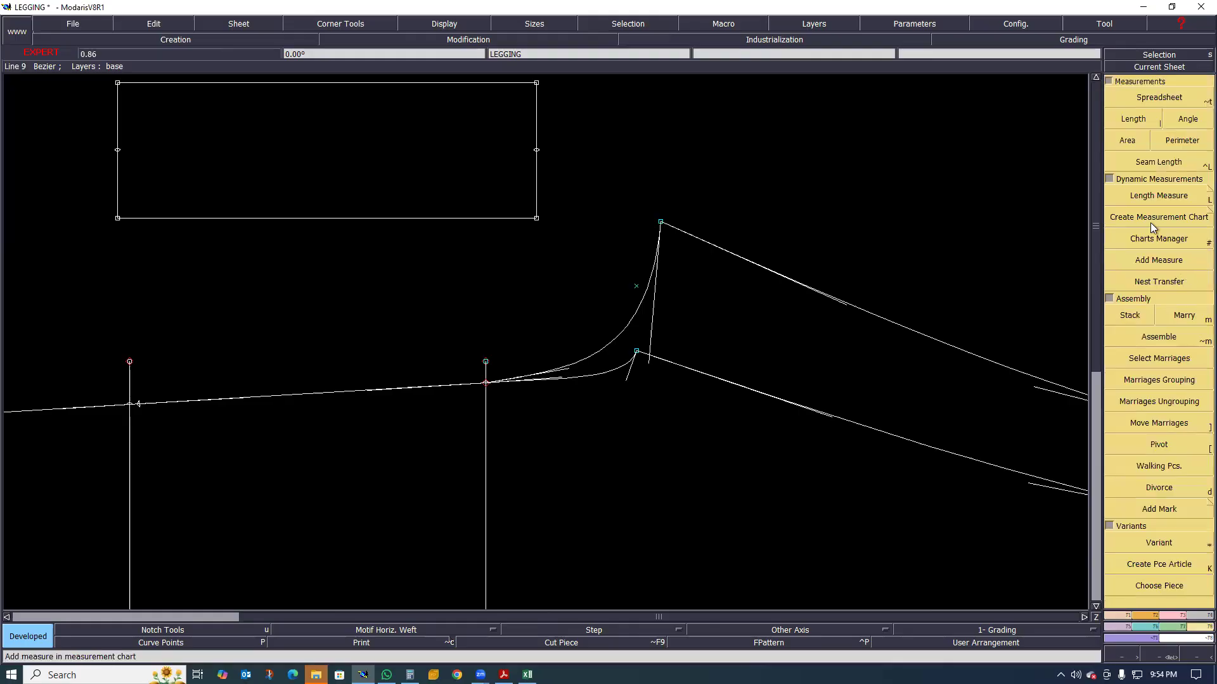
click(1158, 193)
click(632, 320)
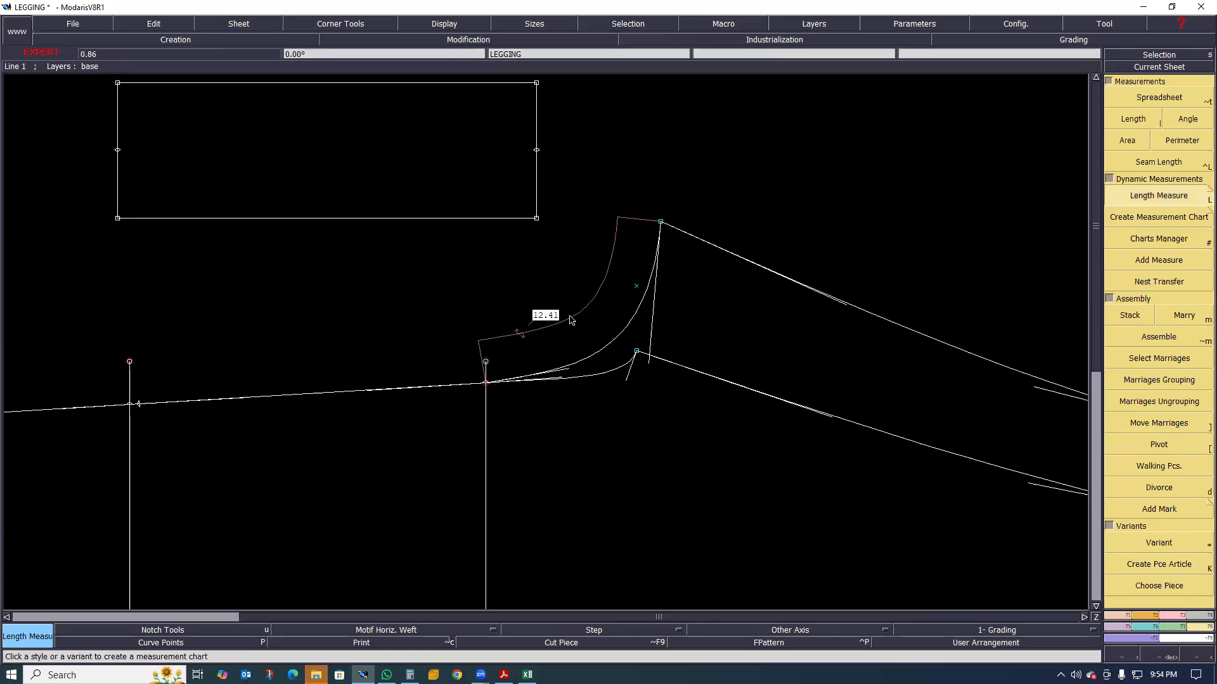
click(553, 328)
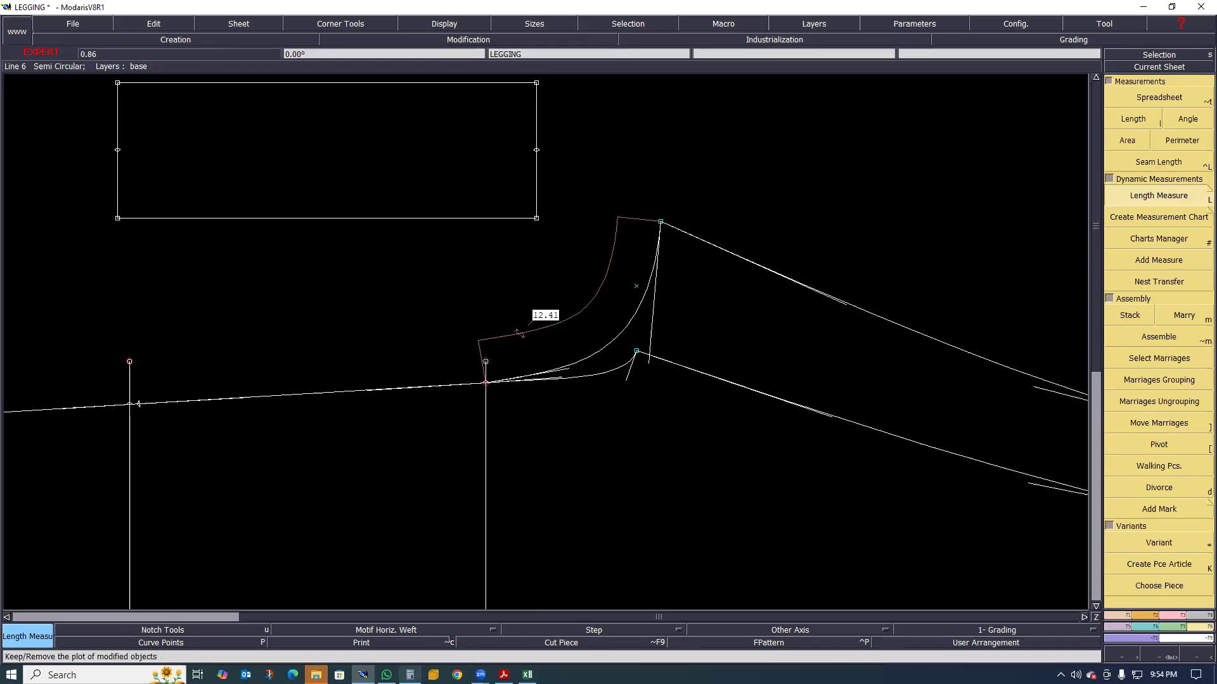
click(1071, 591)
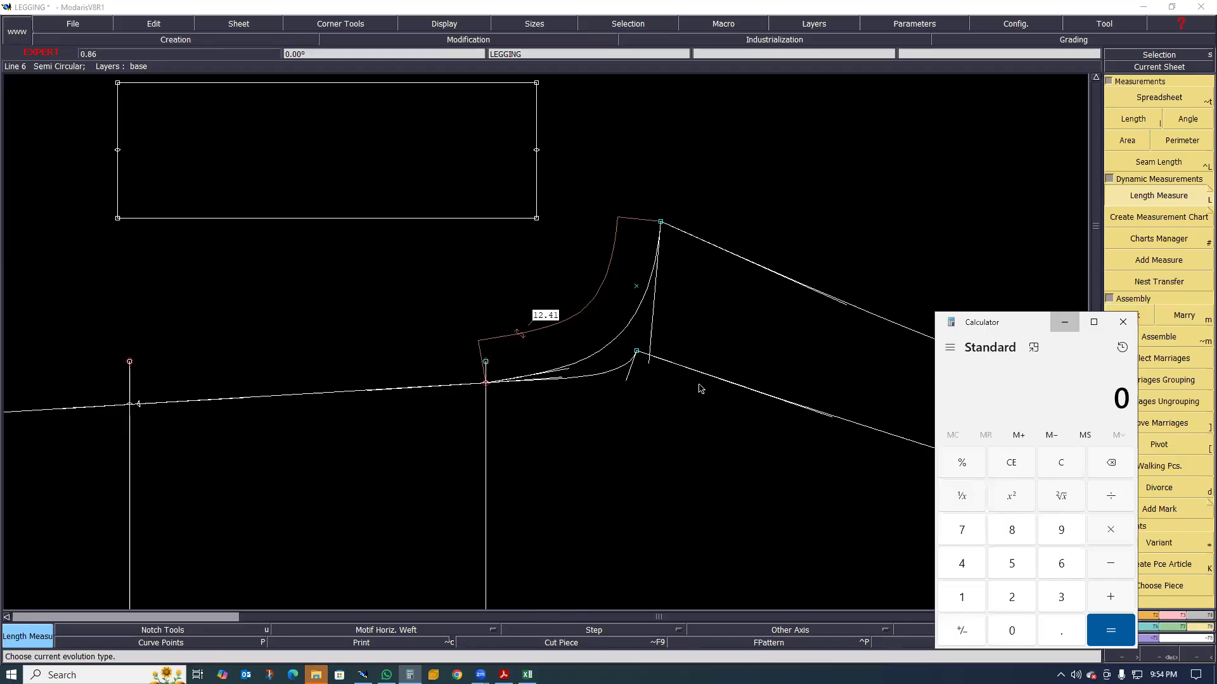
click(475, 386)
scroll(537, 383, down, 1)
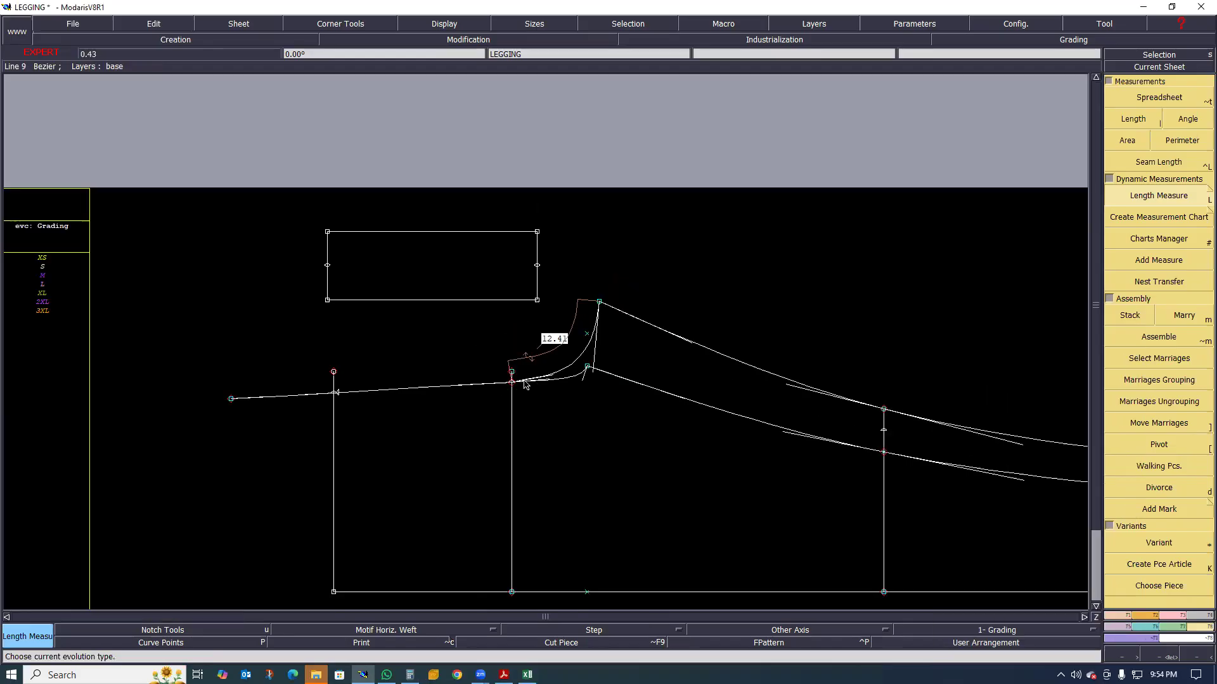
Place a developed point on the extended rise line beyond the waist, at a curve length of 21.60 cm from the hip line
scroll(521, 380, up, 1)
click(517, 383)
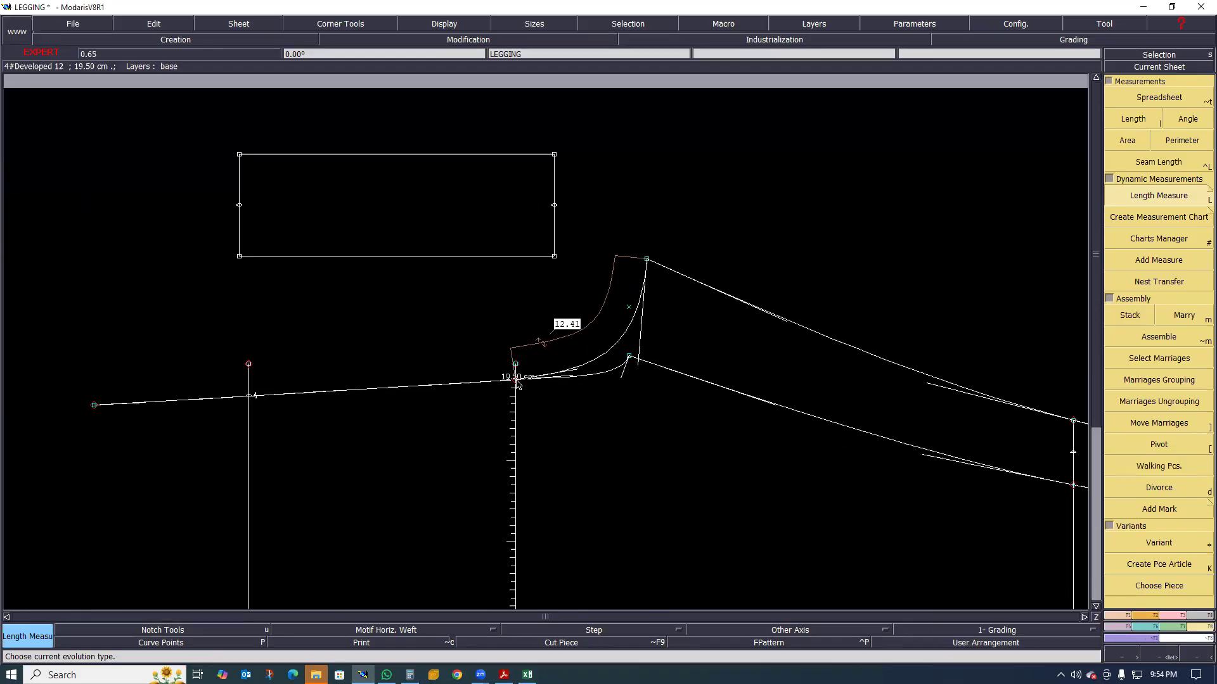
key(e)
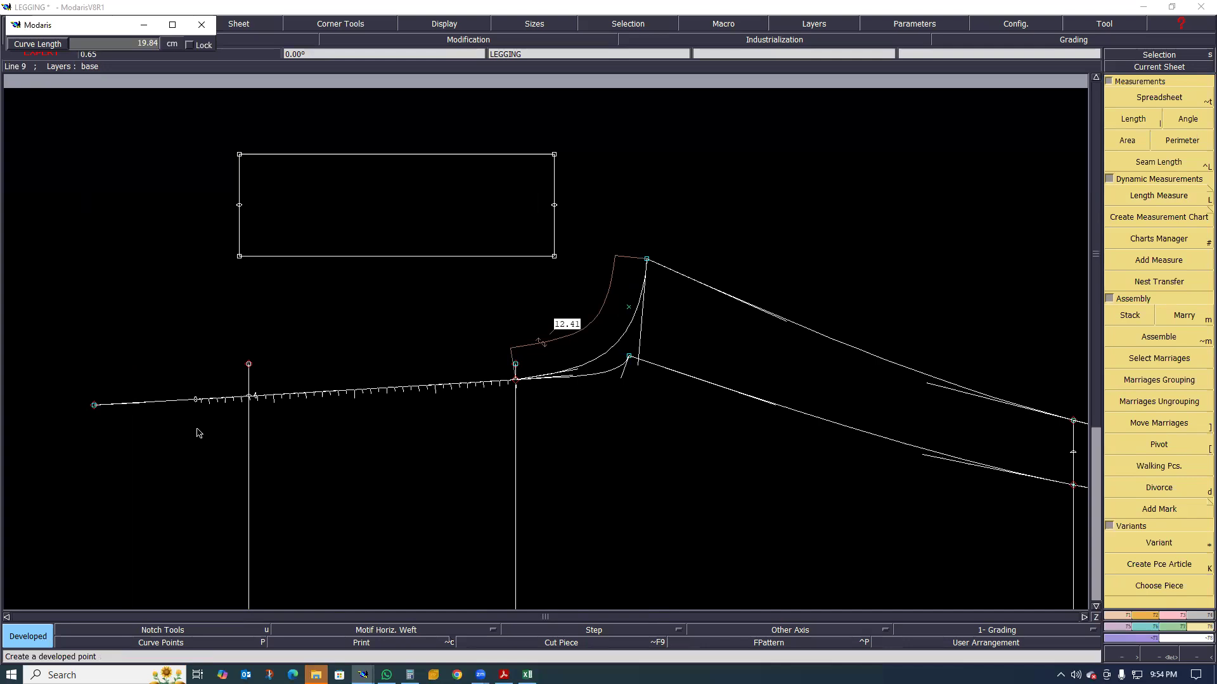
text(23.50)
text(21.60)
key(Return)
scroll(221, 365, up, 2)
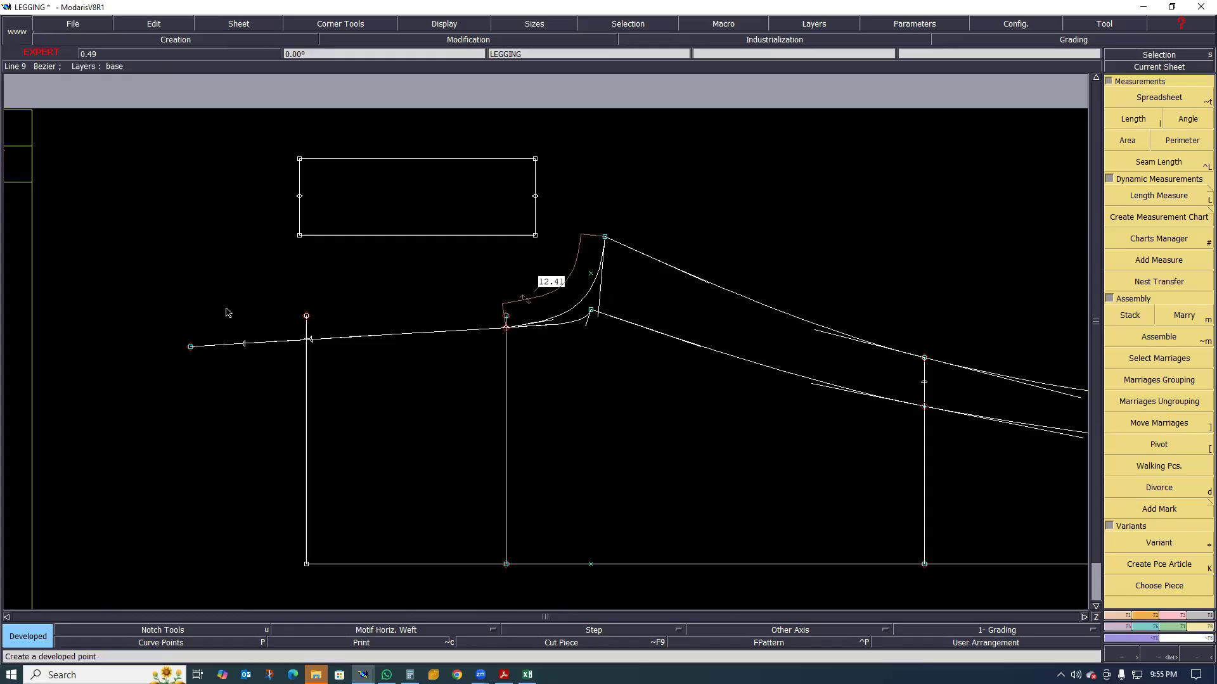
scroll(231, 307, up, 1)
scroll(252, 307, up, 1)
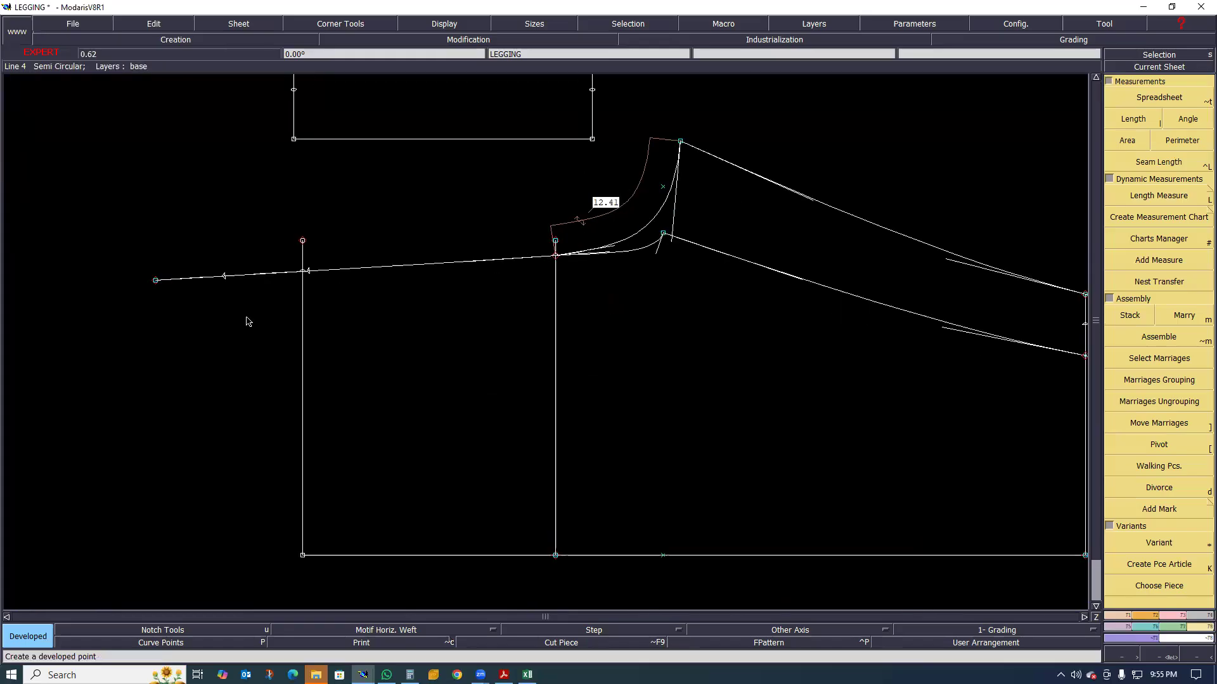
scroll(292, 303, up, 1)
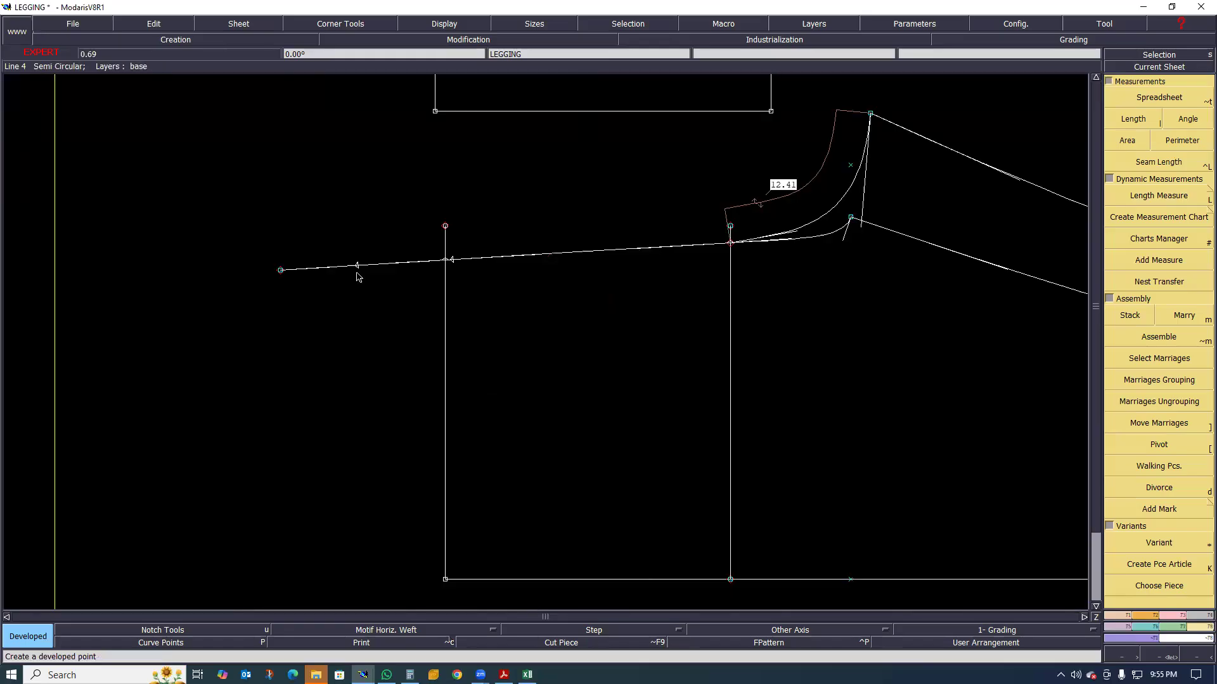
click(356, 267)
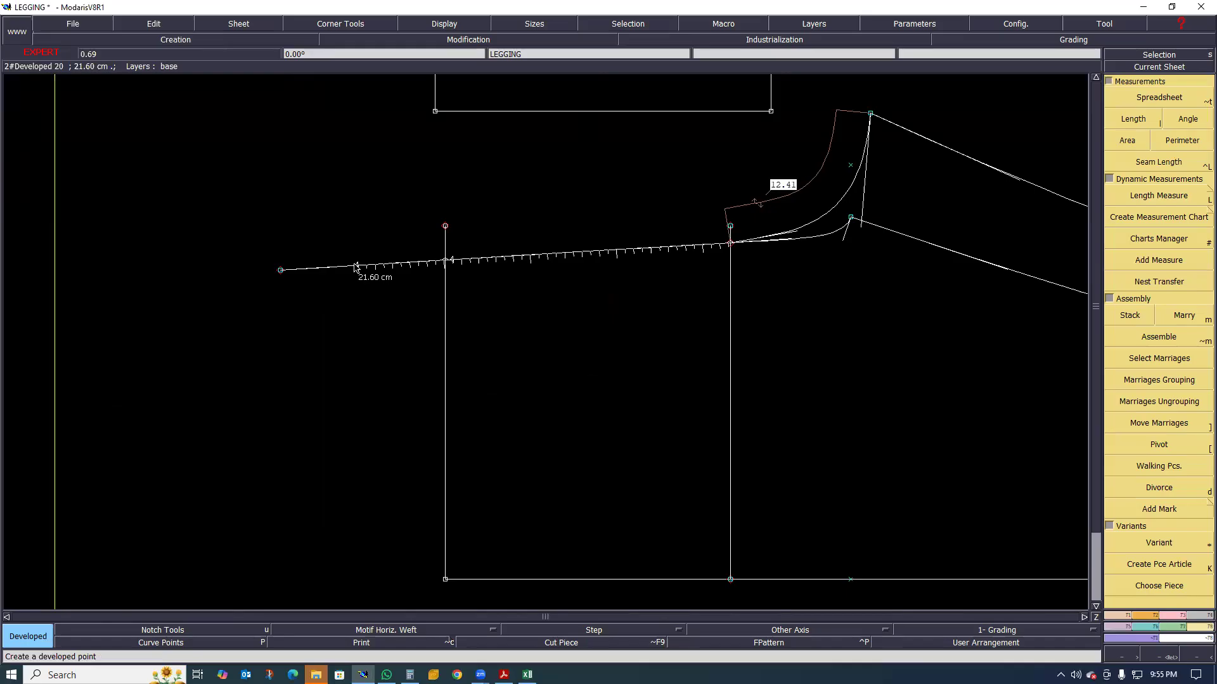
scroll(373, 292, up, 1)
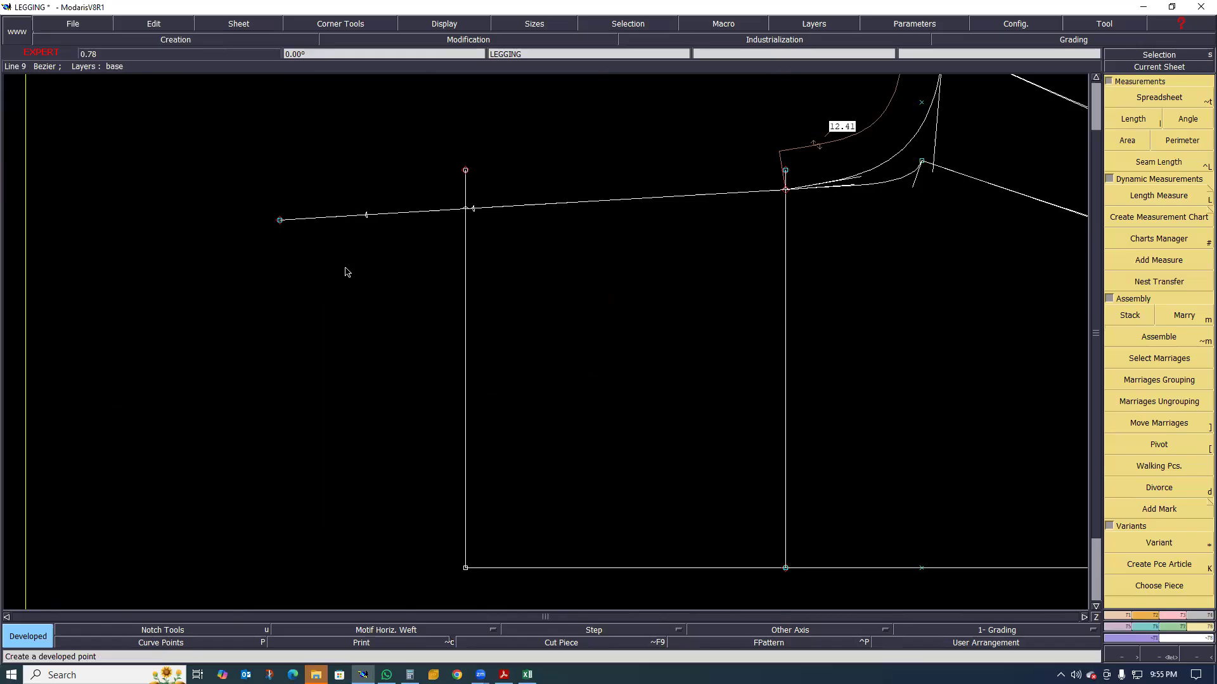
Try to draw a Bezier line from the 21.60 cm rise point to the waist line's side-seam corner, then undo it
scroll(357, 283, down, 8)
key(b)
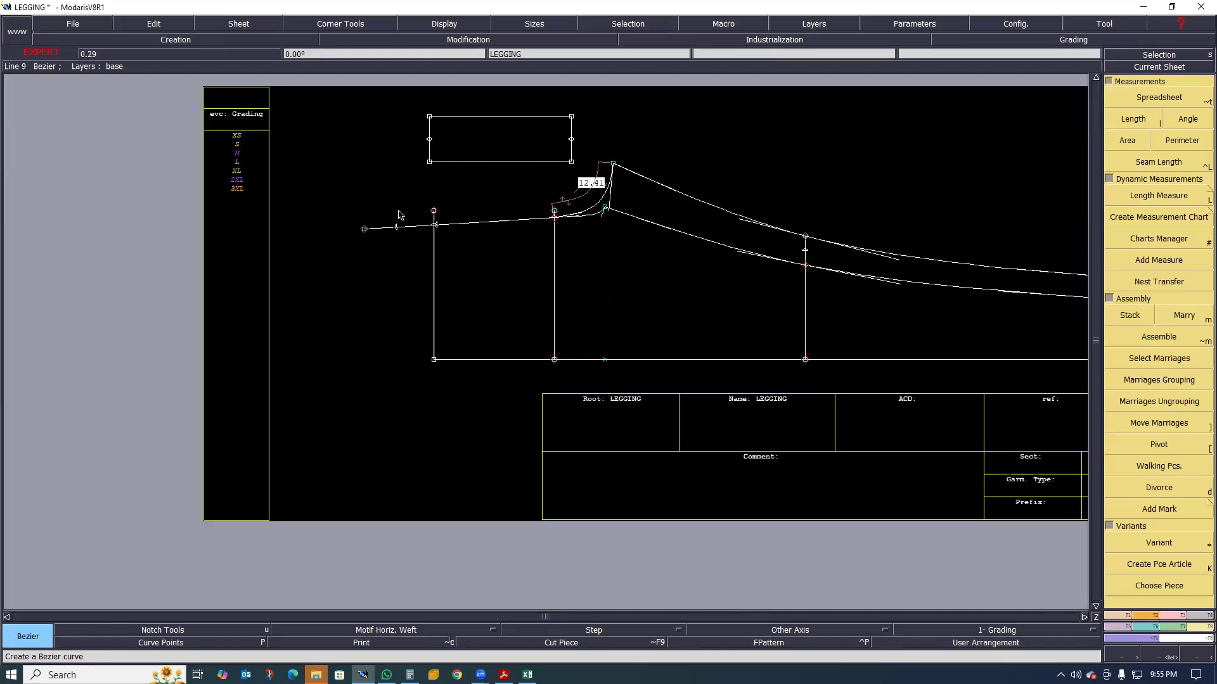
scroll(448, 325, up, 3)
scroll(424, 286, down, 1)
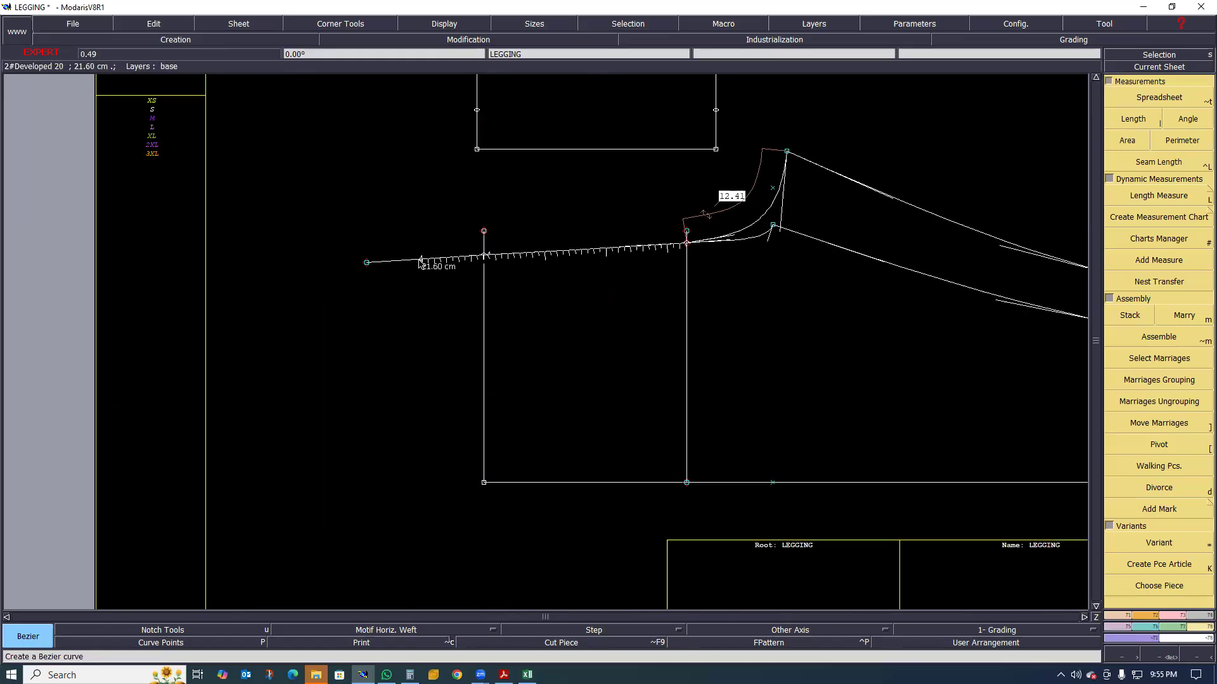
key(shift+d)
key(b)
click(420, 260)
click(484, 482)
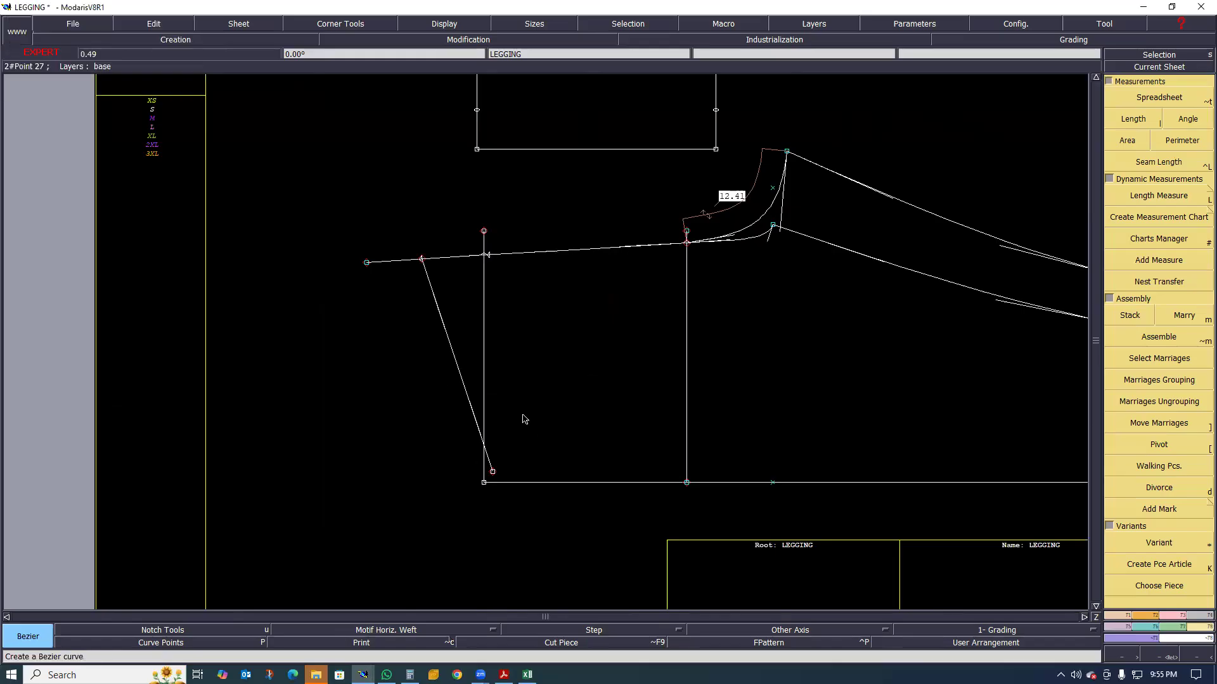
key(ctrl+z)
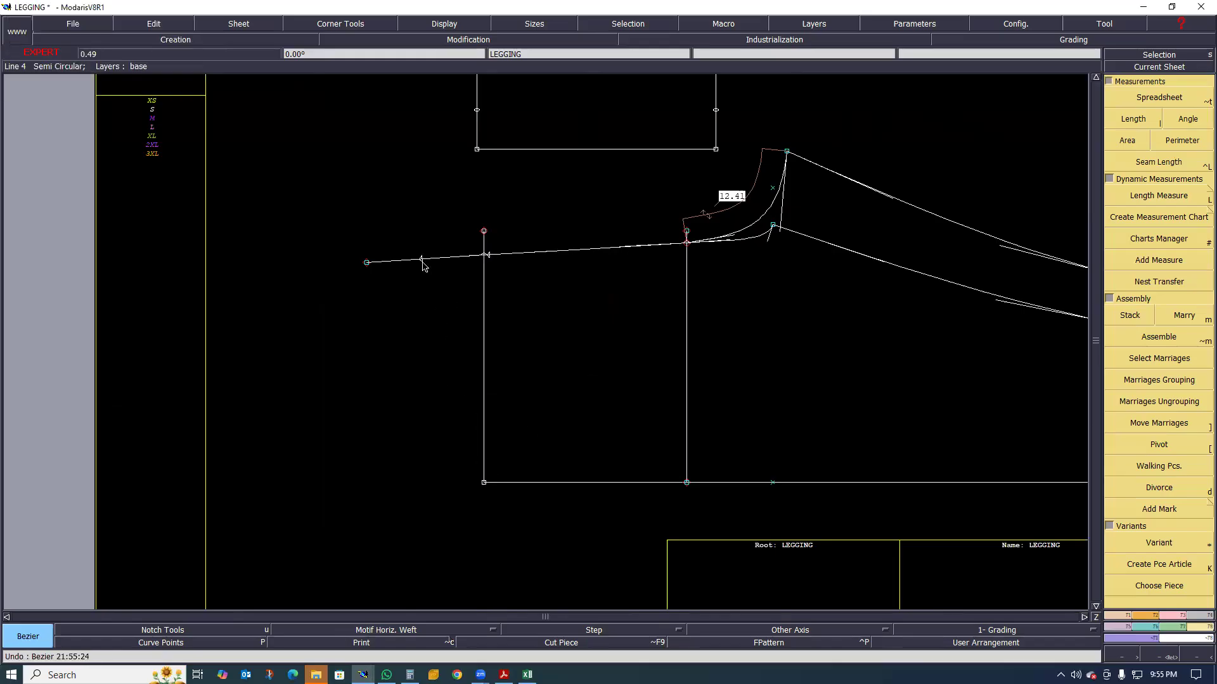
click(484, 481)
scroll(430, 283, up, 1)
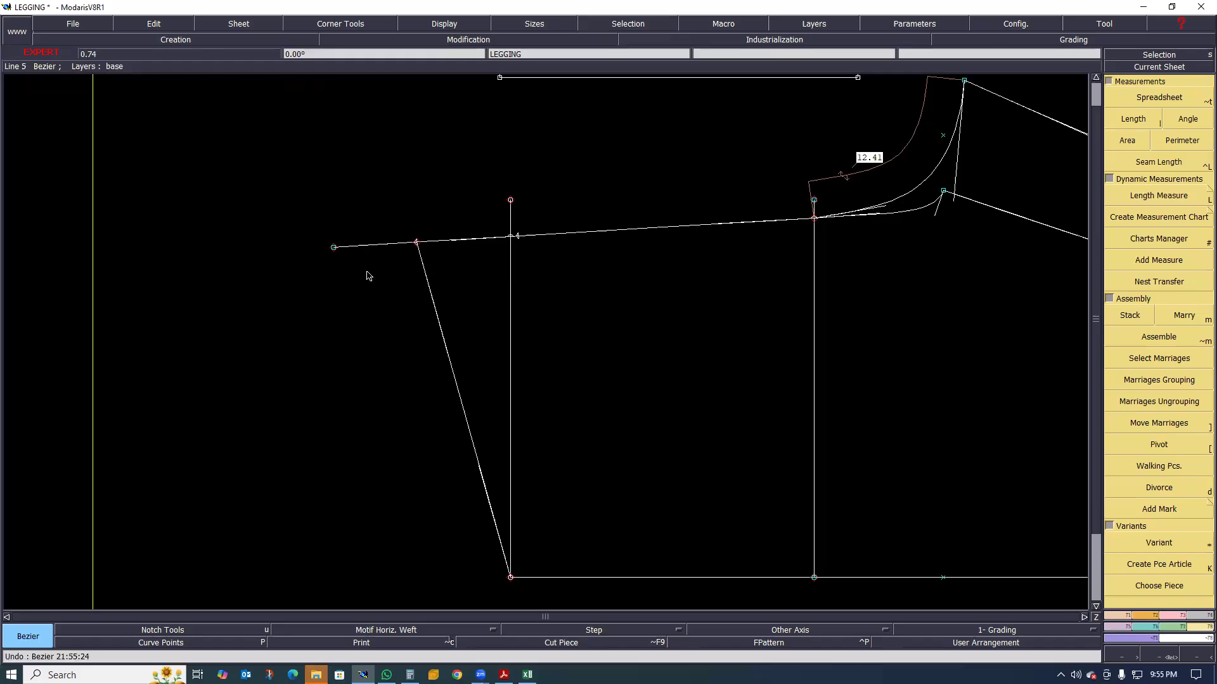
scroll(362, 352, down, 1)
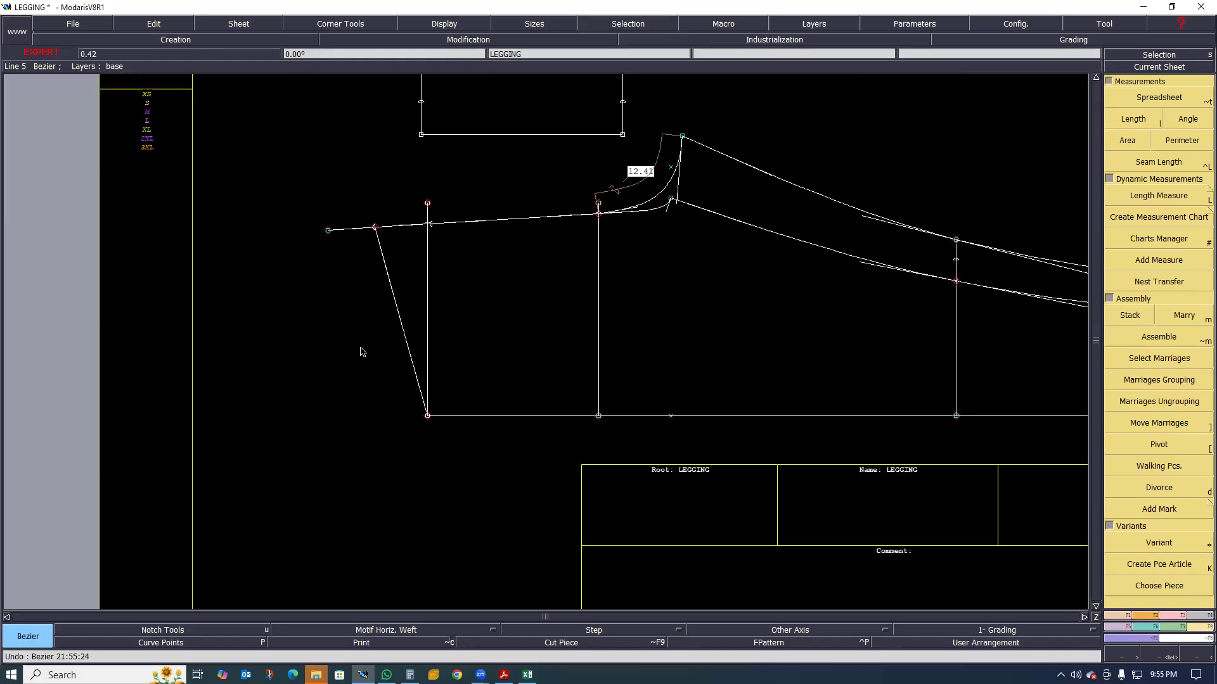
key(ctrl+z)
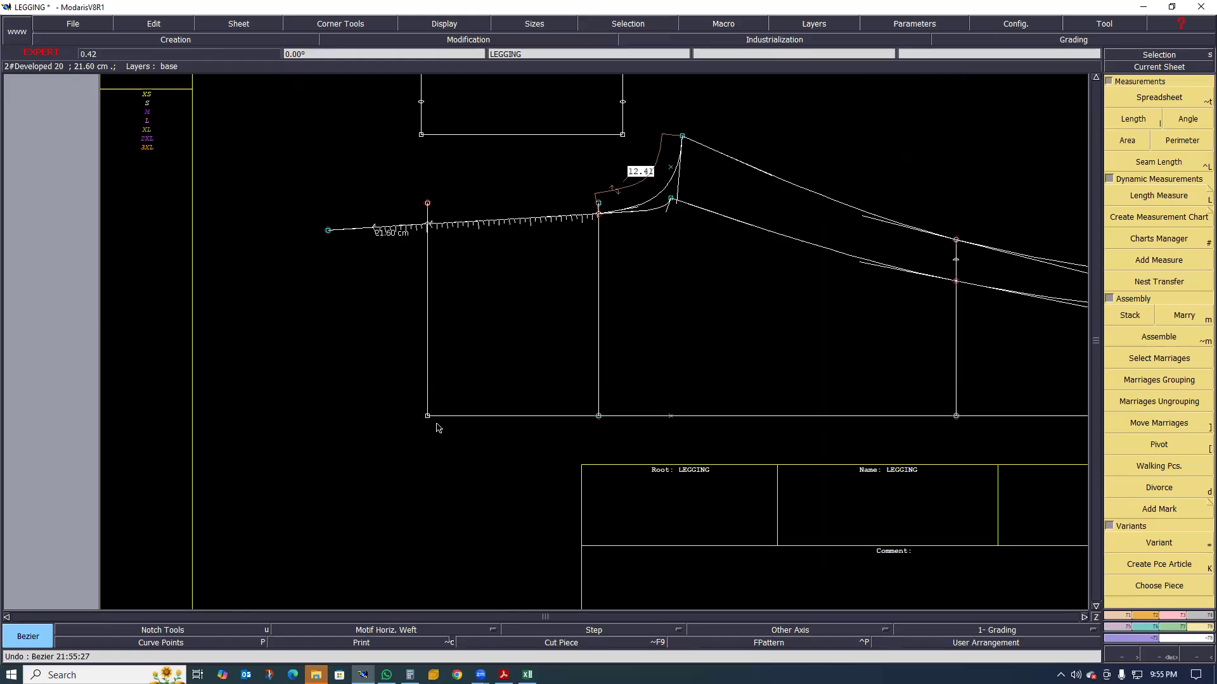
Reshape the waist line's side-seam corner by dx -2 cm and dy 0
scroll(384, 398, down, 1)
scroll(390, 406, up, 1)
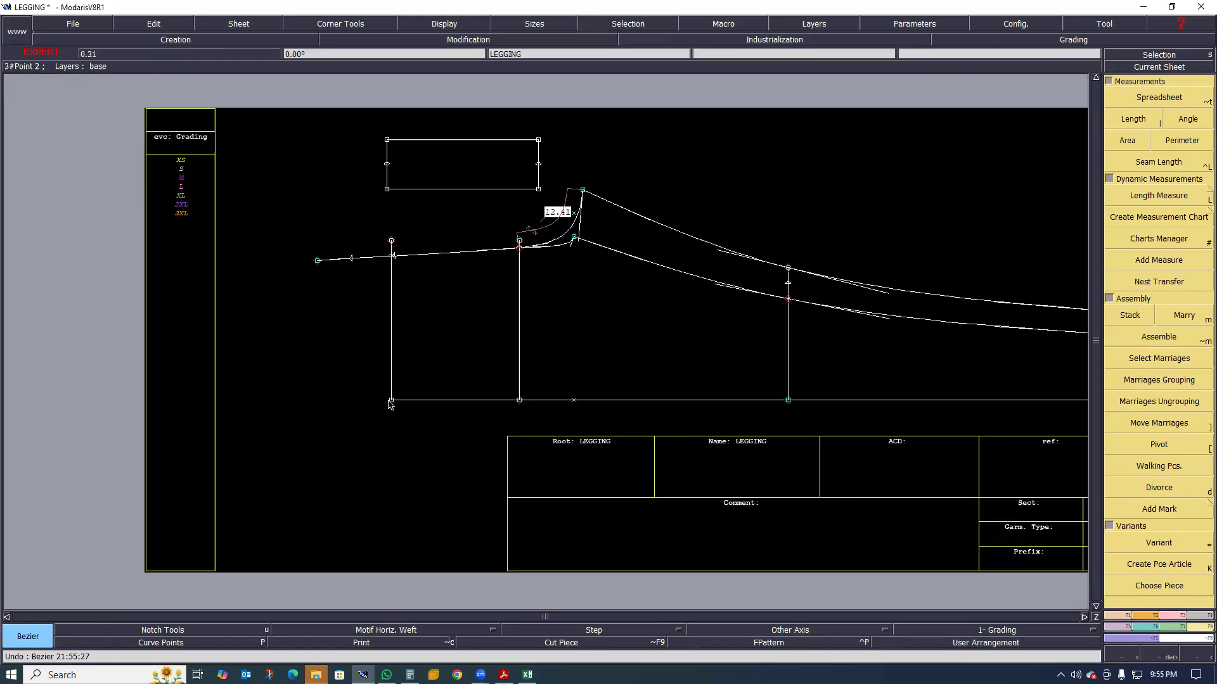
key(r)
click(375, 404)
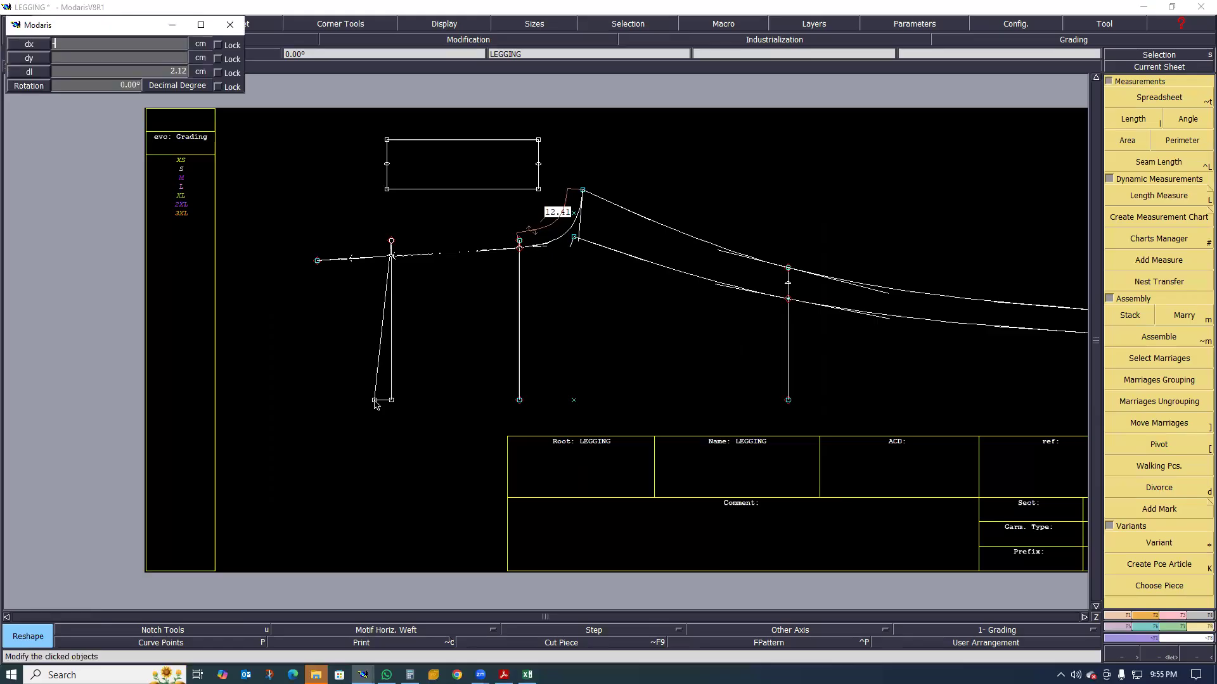
text(-2)
key(Tab)
text(00)
key(Return)
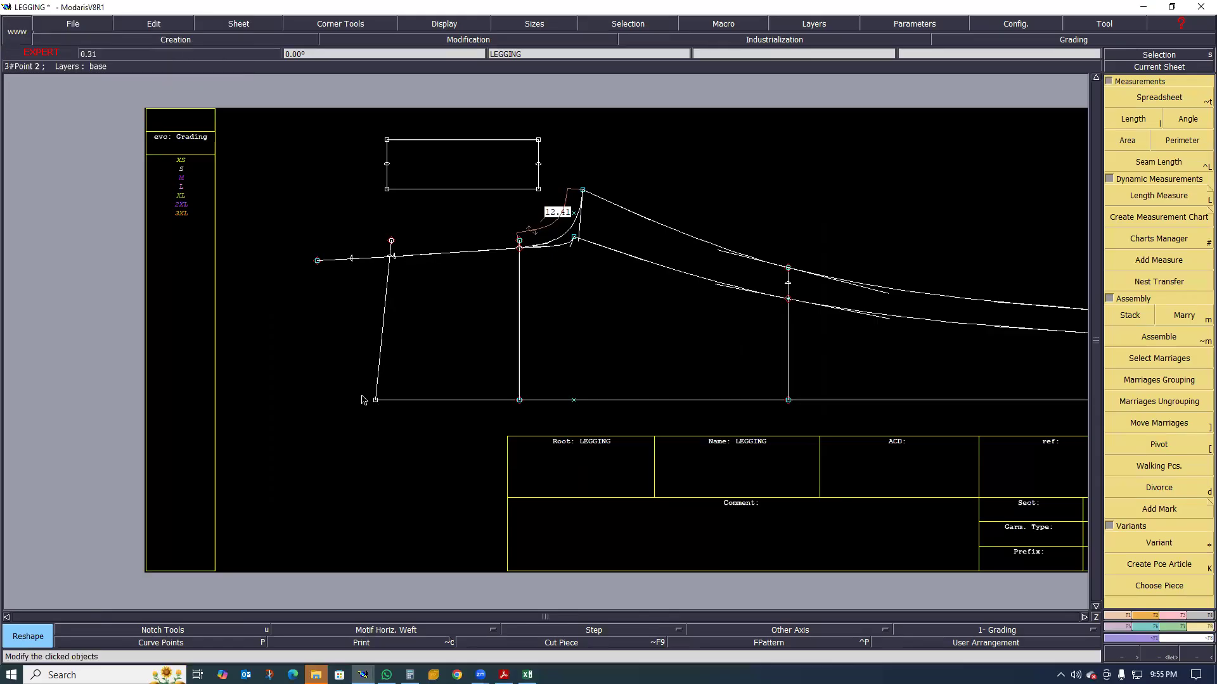
Reshape the hem's side-seam corner and both inseam end points by dx -2 cm and dy 0
scroll(442, 399, down, 2)
scroll(642, 406, down, 1)
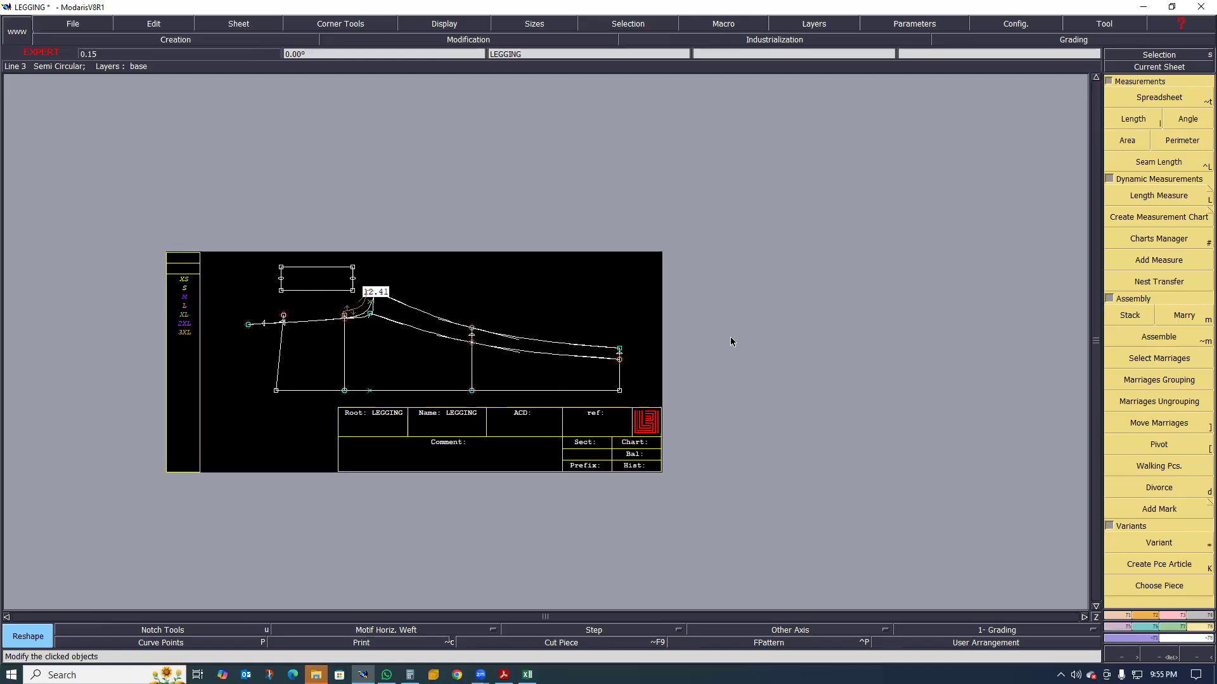
scroll(695, 359, up, 1)
scroll(704, 410, up, 5)
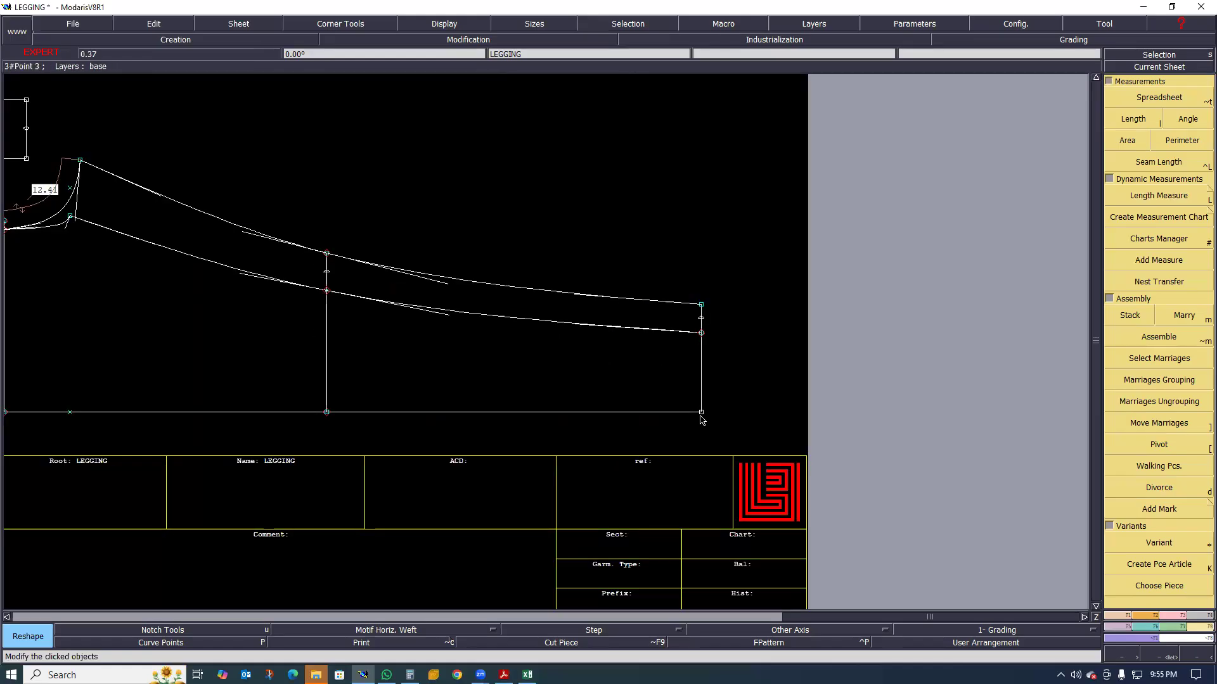
click(674, 414)
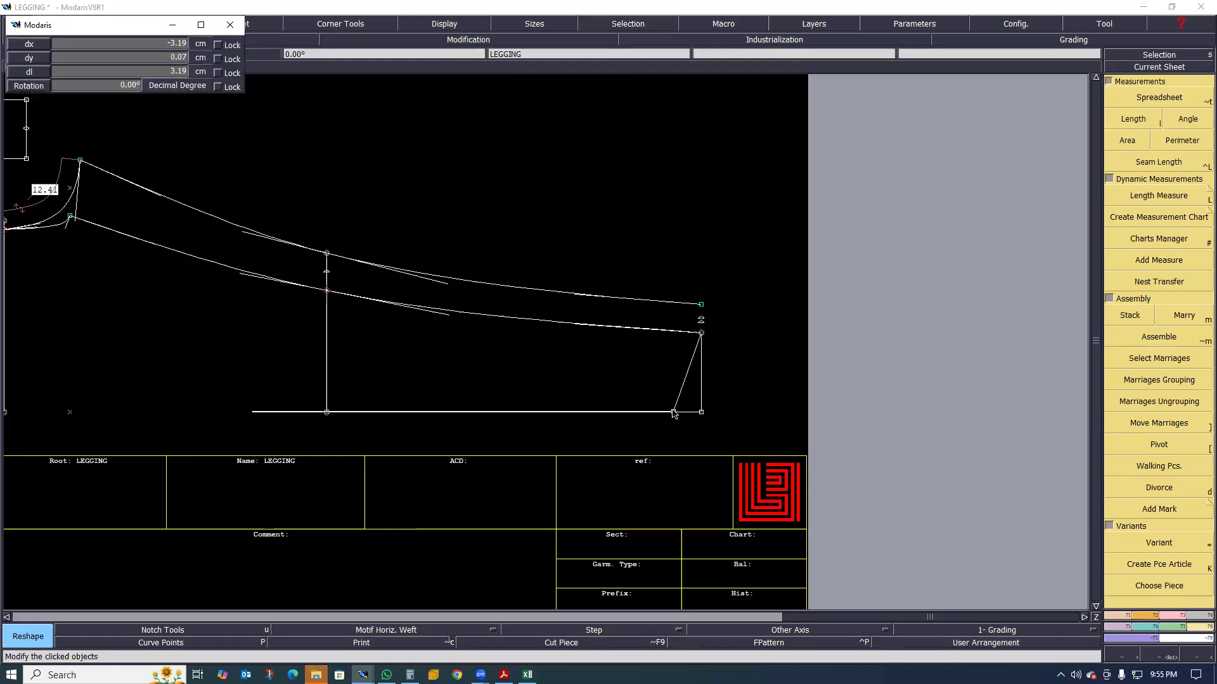
click(681, 413)
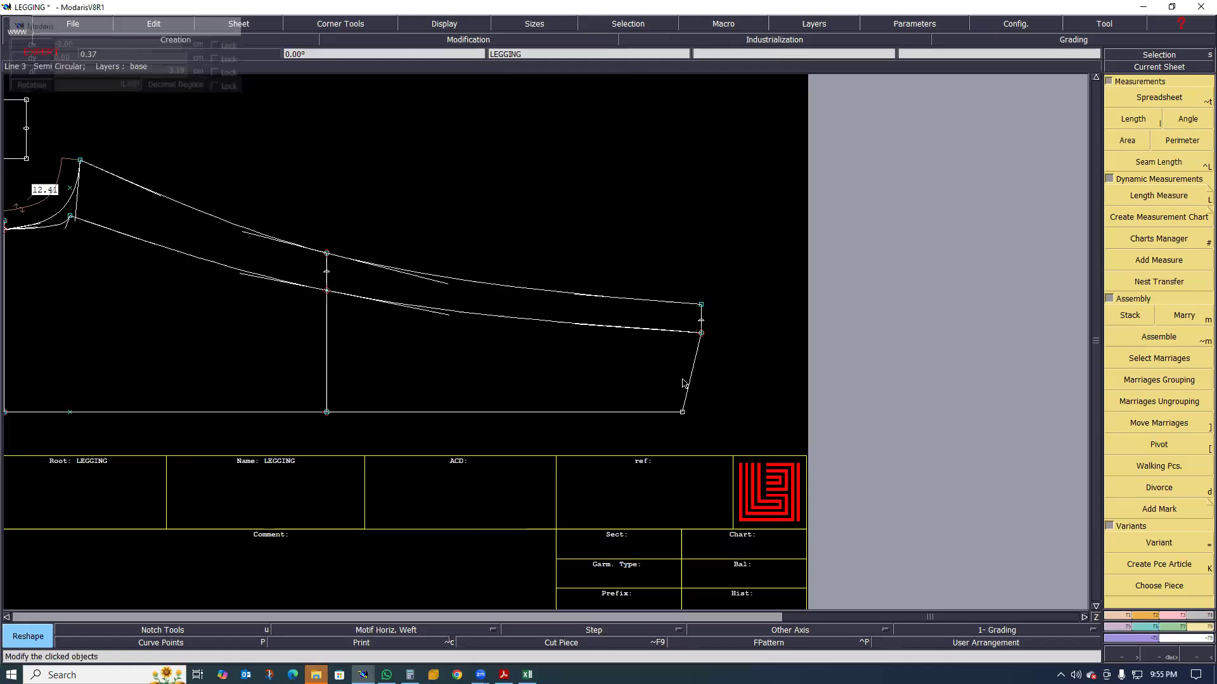
click(683, 336)
click(701, 315)
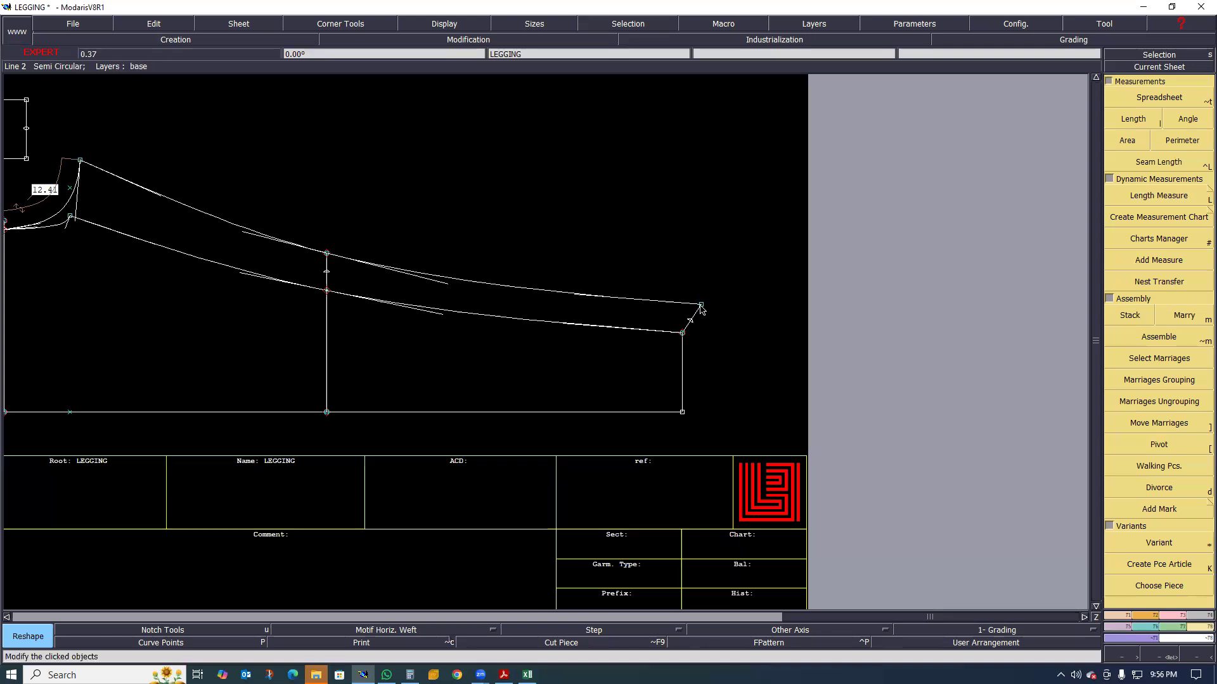
click(701, 306)
click(761, 311)
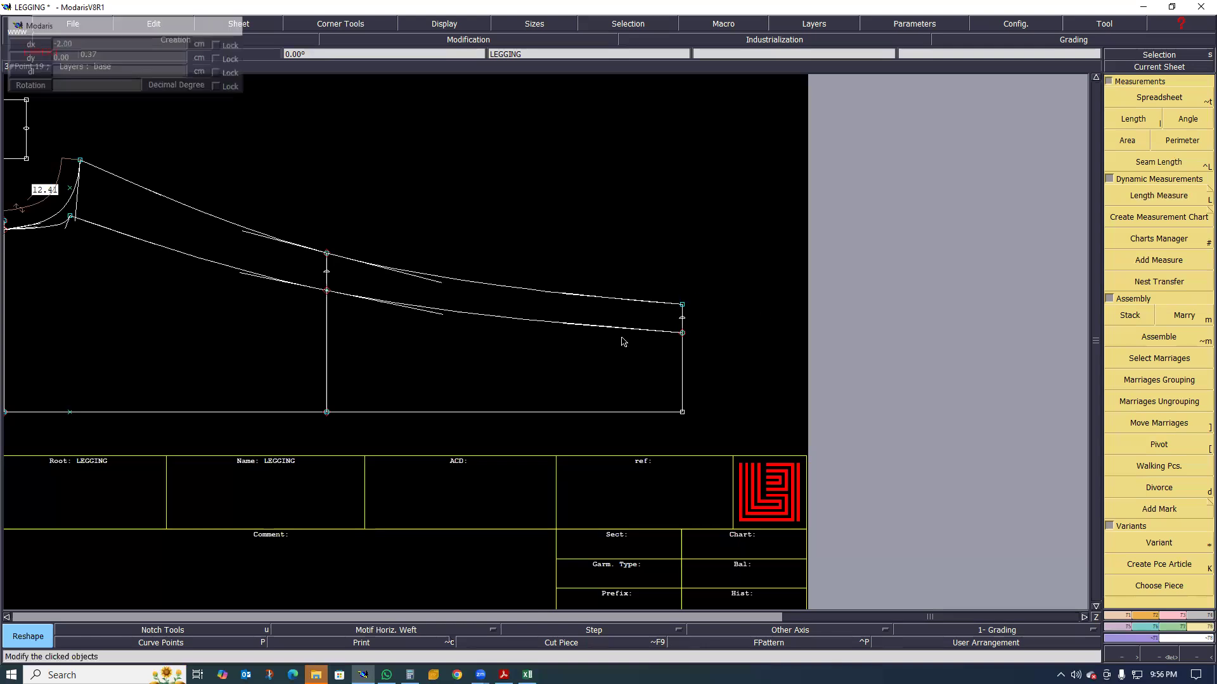
Reshape the knee line's side-seam point and both inseam points by dx -2 cm and dy 0
scroll(543, 382, down, 1)
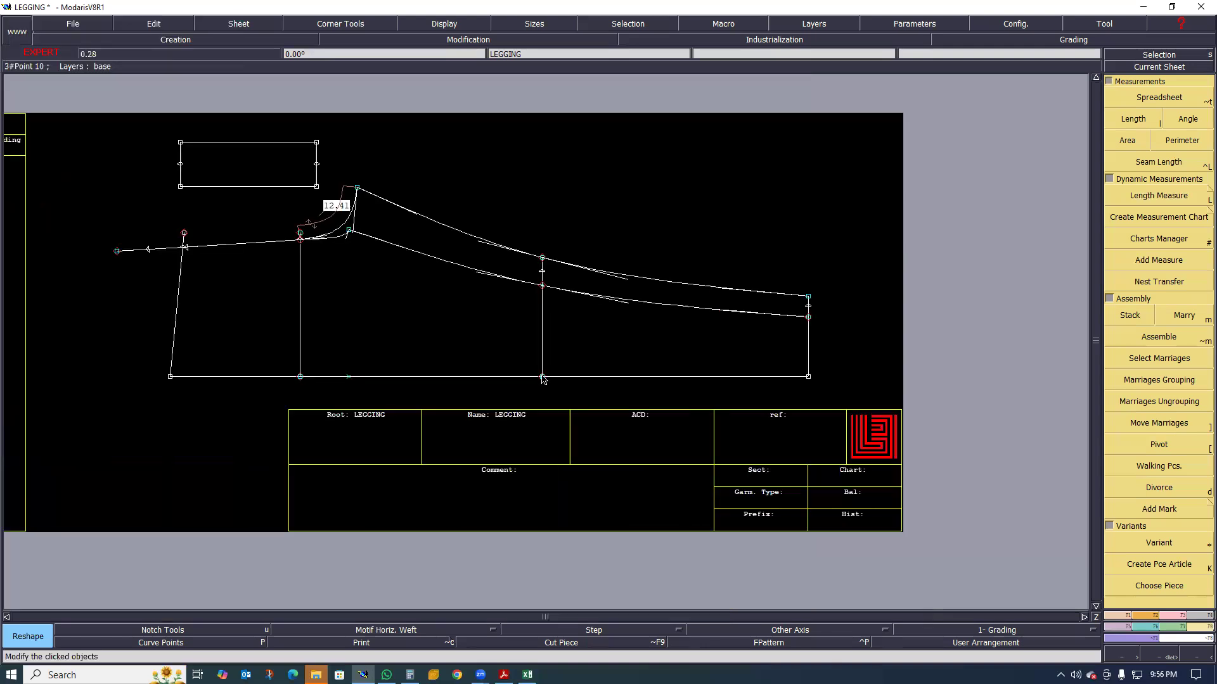
click(532, 378)
click(549, 289)
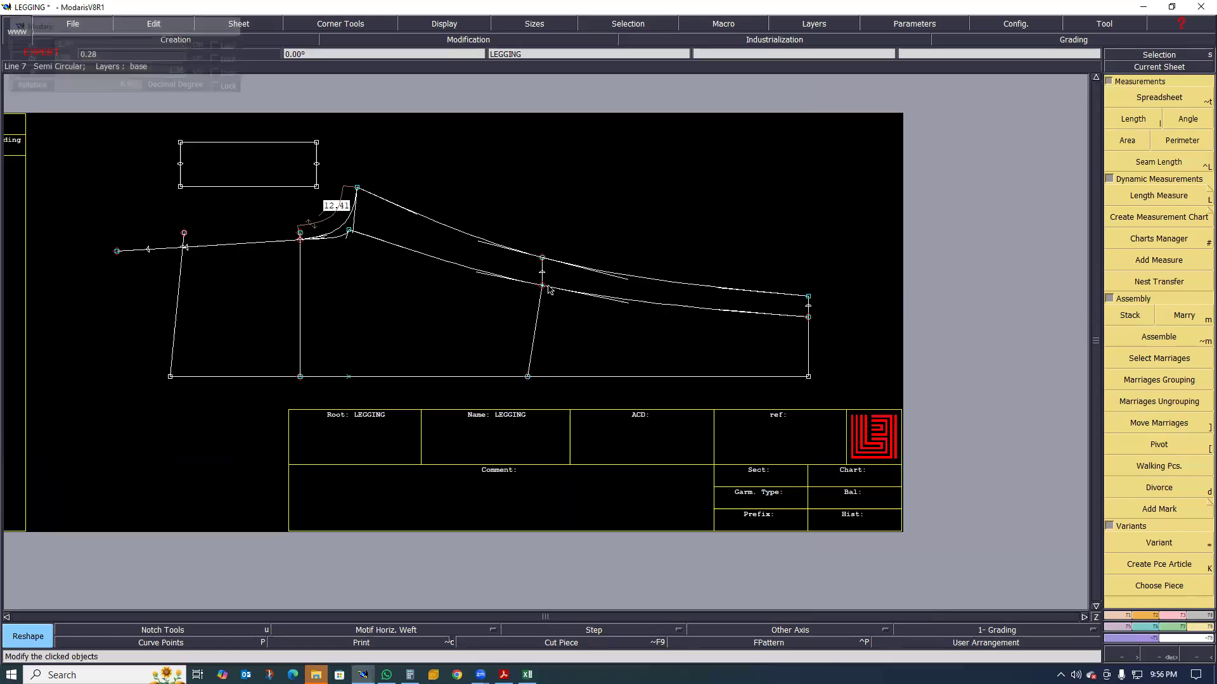
click(536, 289)
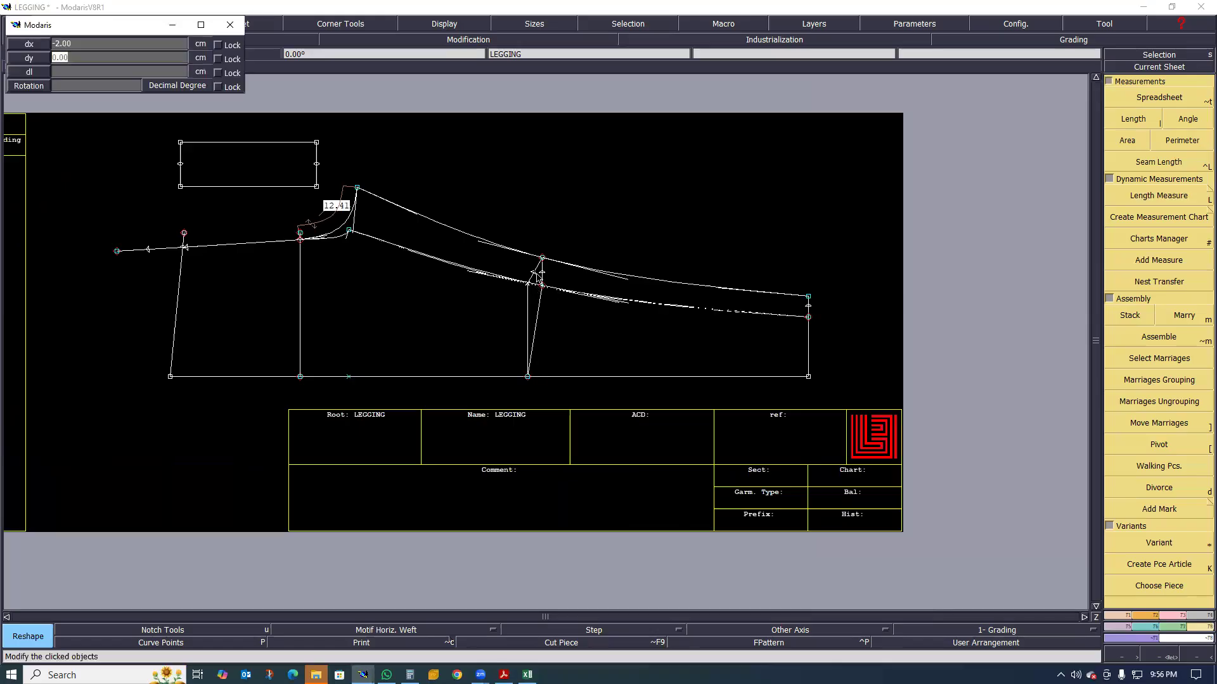
click(536, 262)
click(532, 261)
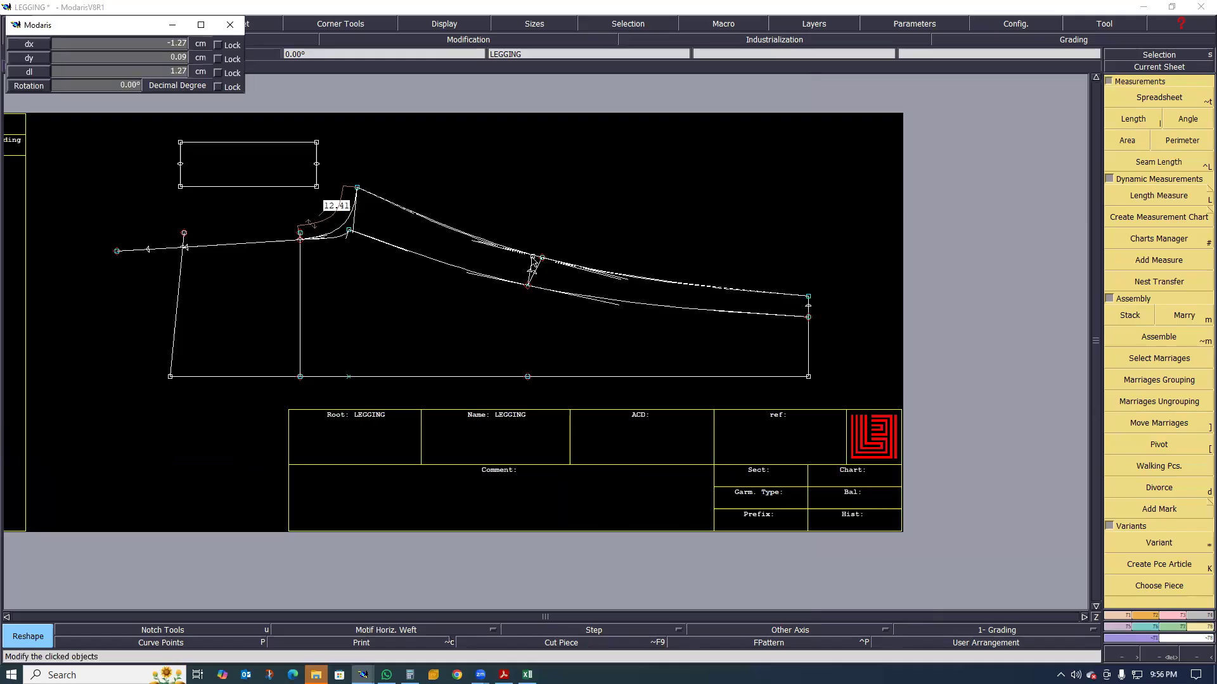
click(514, 358)
Delete the slanted old waist line and its leftover end point above the rise line
scroll(405, 378, down, 1)
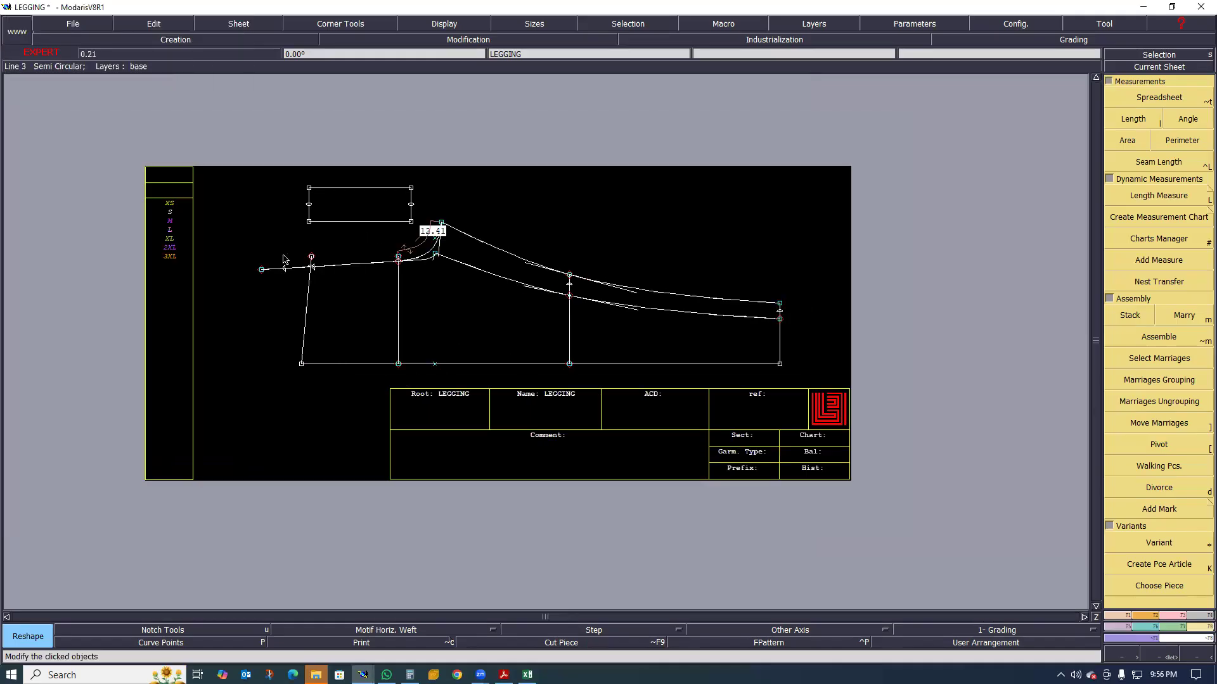
scroll(286, 292, up, 1)
scroll(302, 325, up, 1)
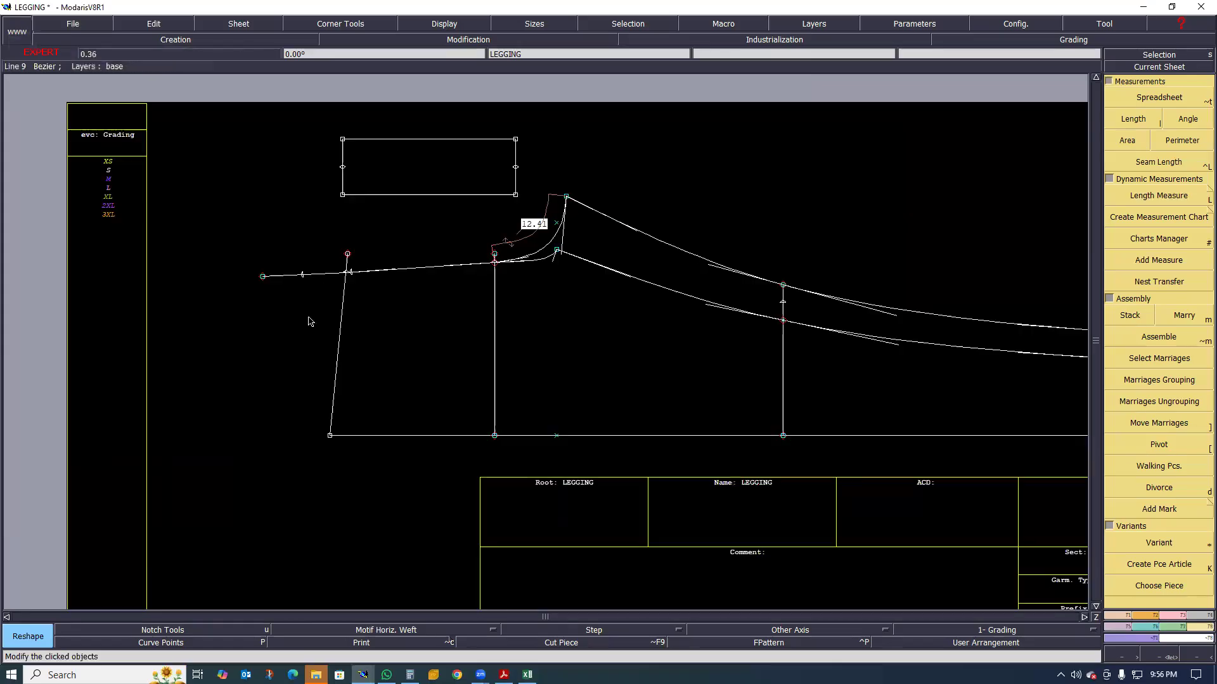
scroll(352, 294, up, 2)
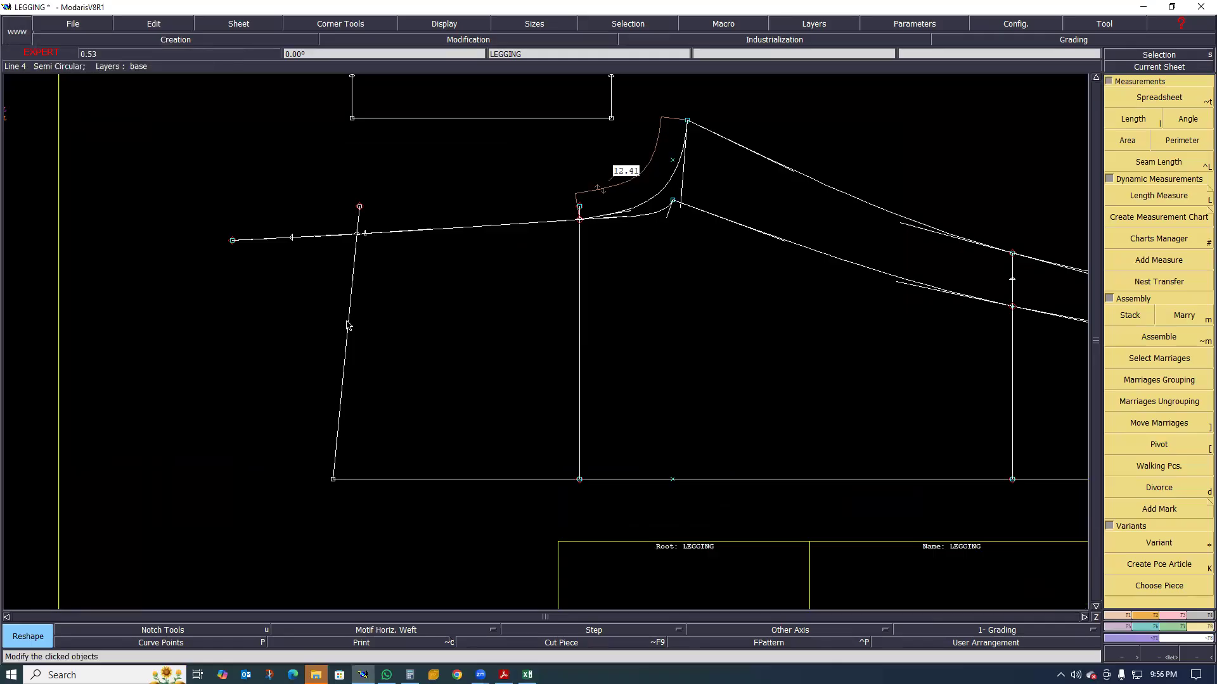
key(Delete)
click(360, 210)
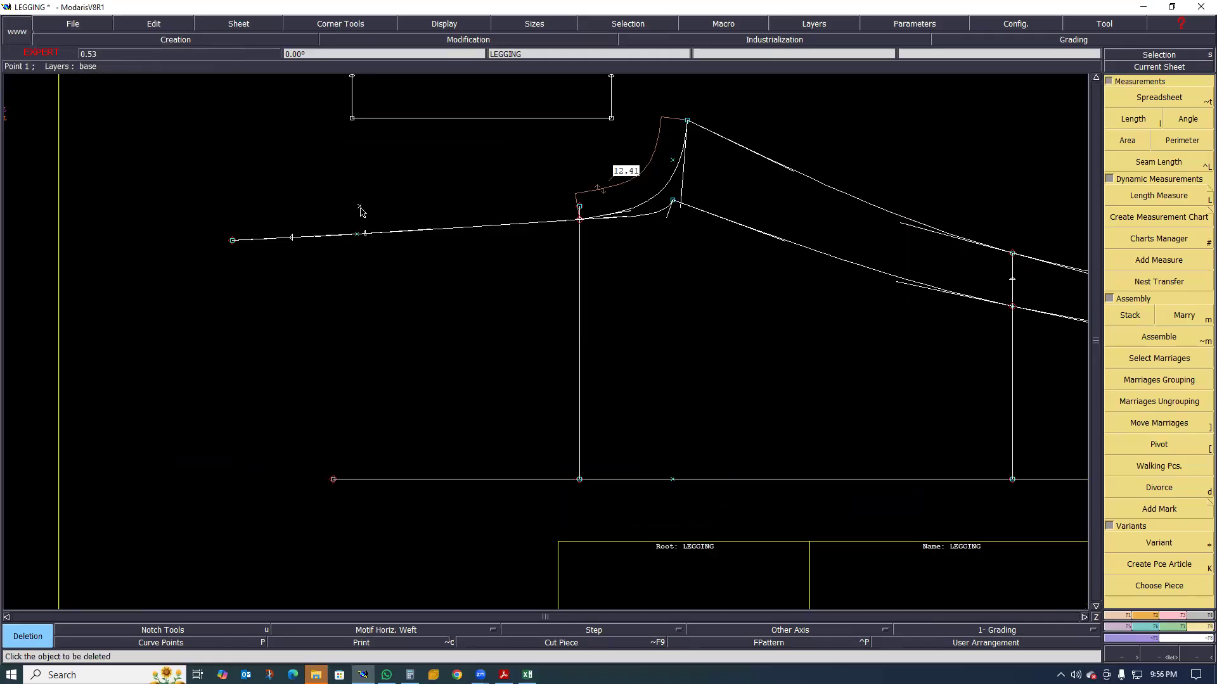
Delete the old waist intersection point on the rise line, then undo that deletion
click(356, 239)
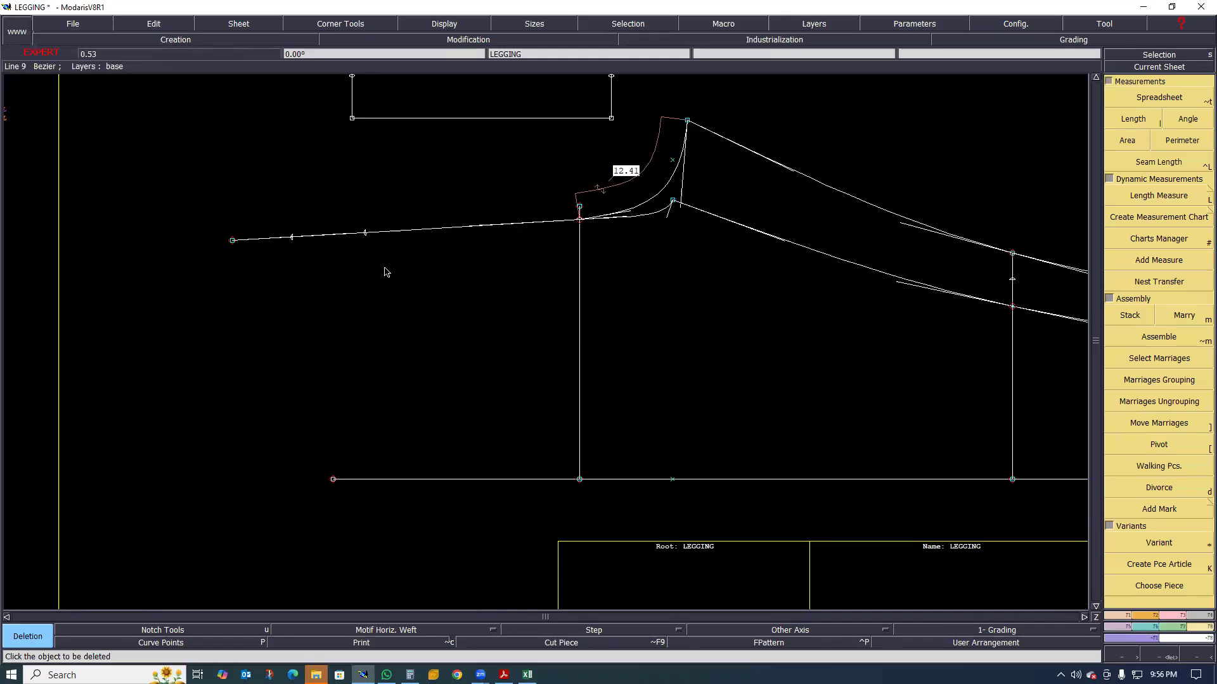
scroll(367, 256, up, 1)
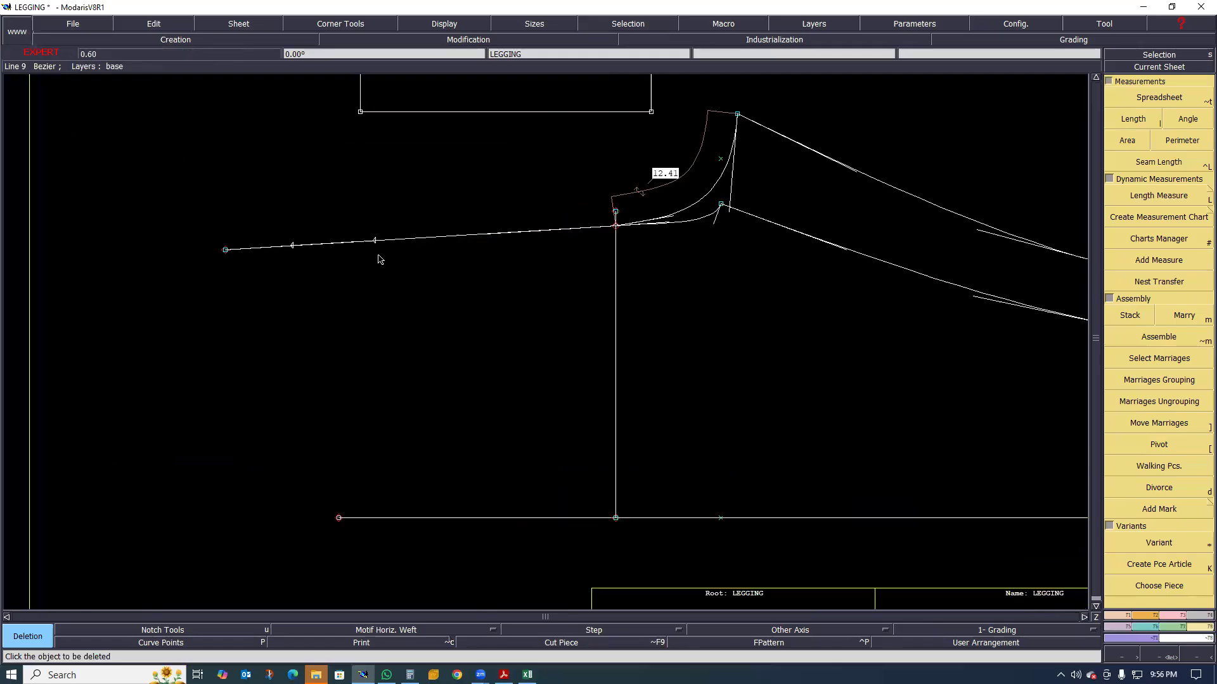
key(ctrl+z)
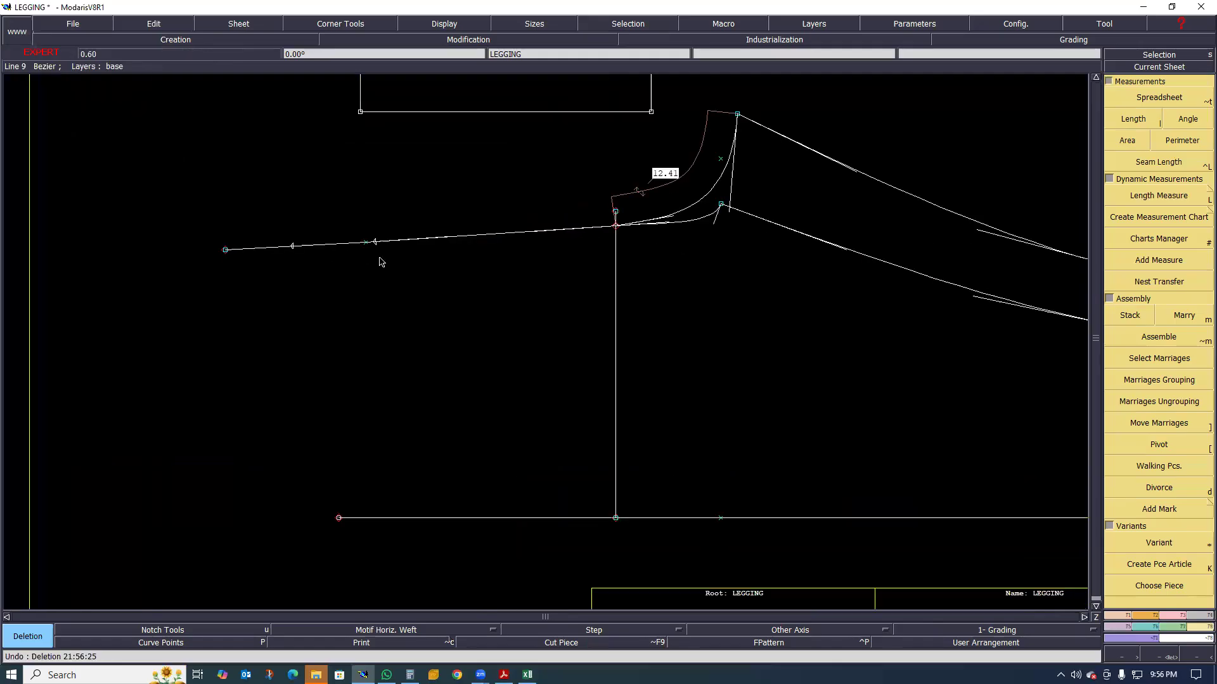
mouse_move(379, 248)
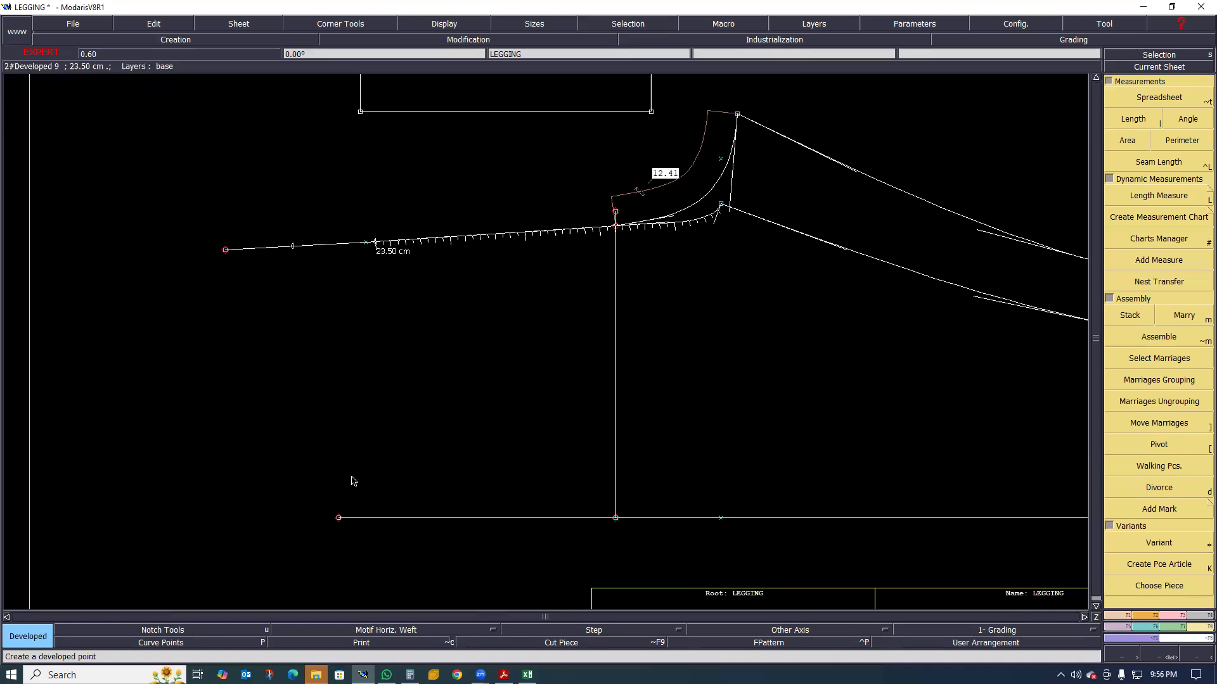
Draw two Bezier waist lines from the 23.50 cm and 21.60 cm rise points to the side seam's waist corner
key(ctrl+z)
key(b)
click(340, 517)
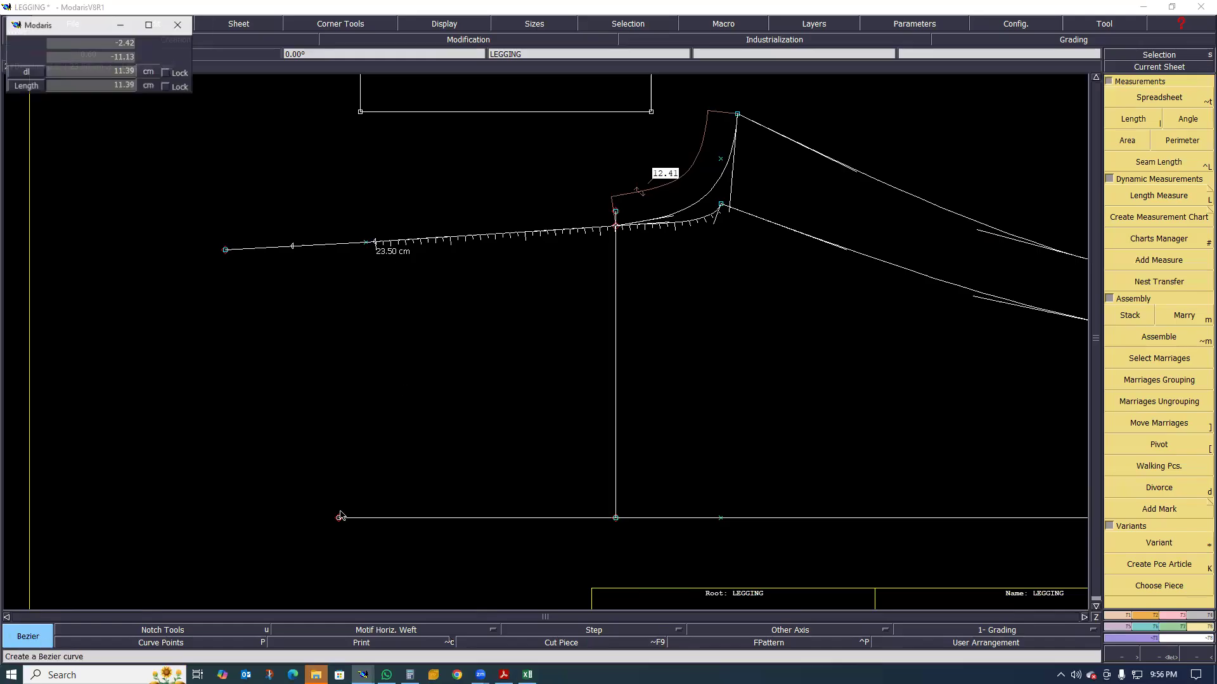
click(339, 518)
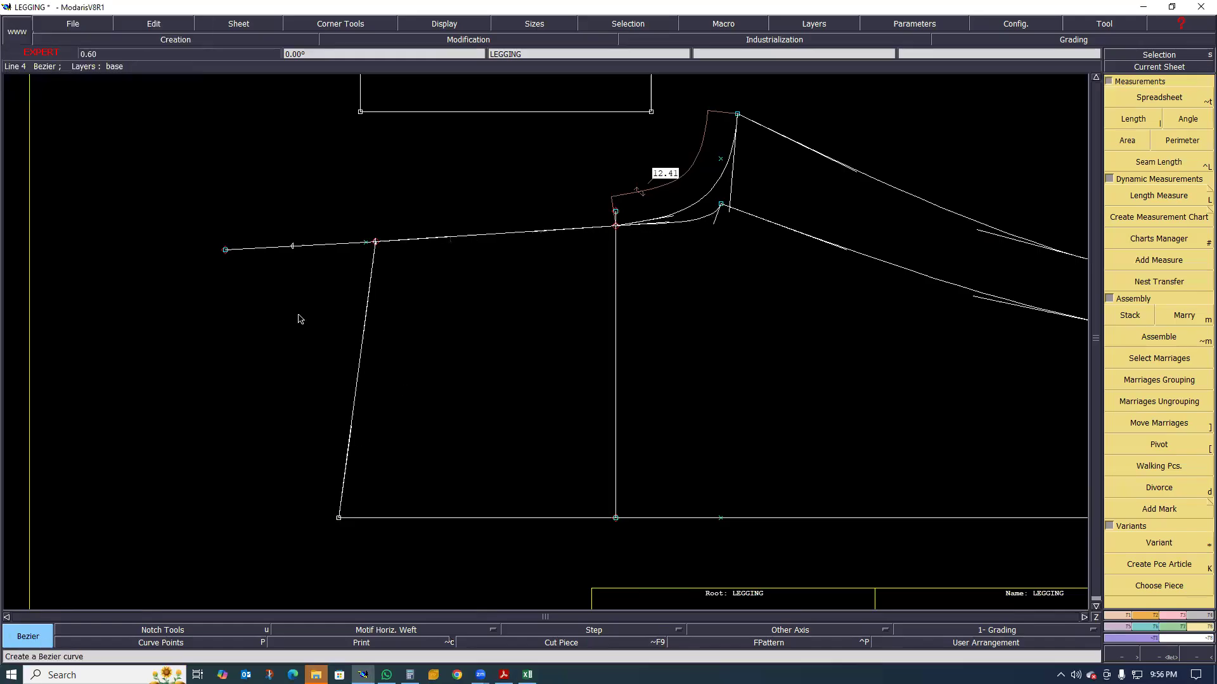
click(291, 247)
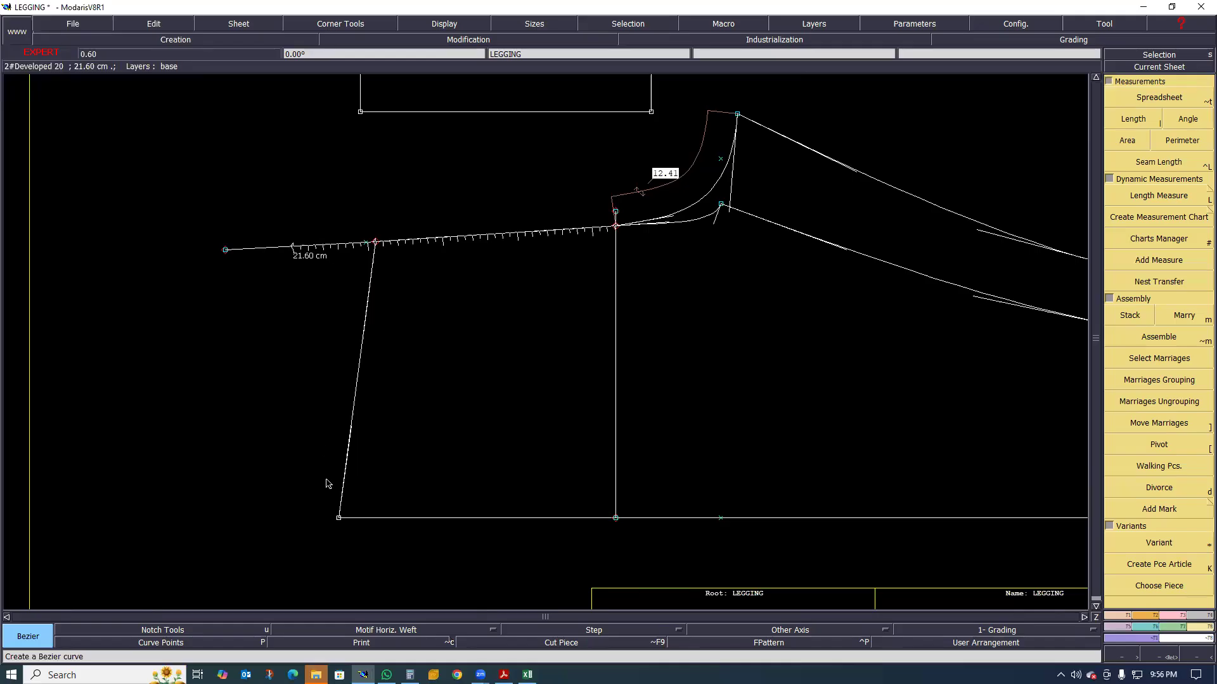
click(339, 518)
click(338, 518)
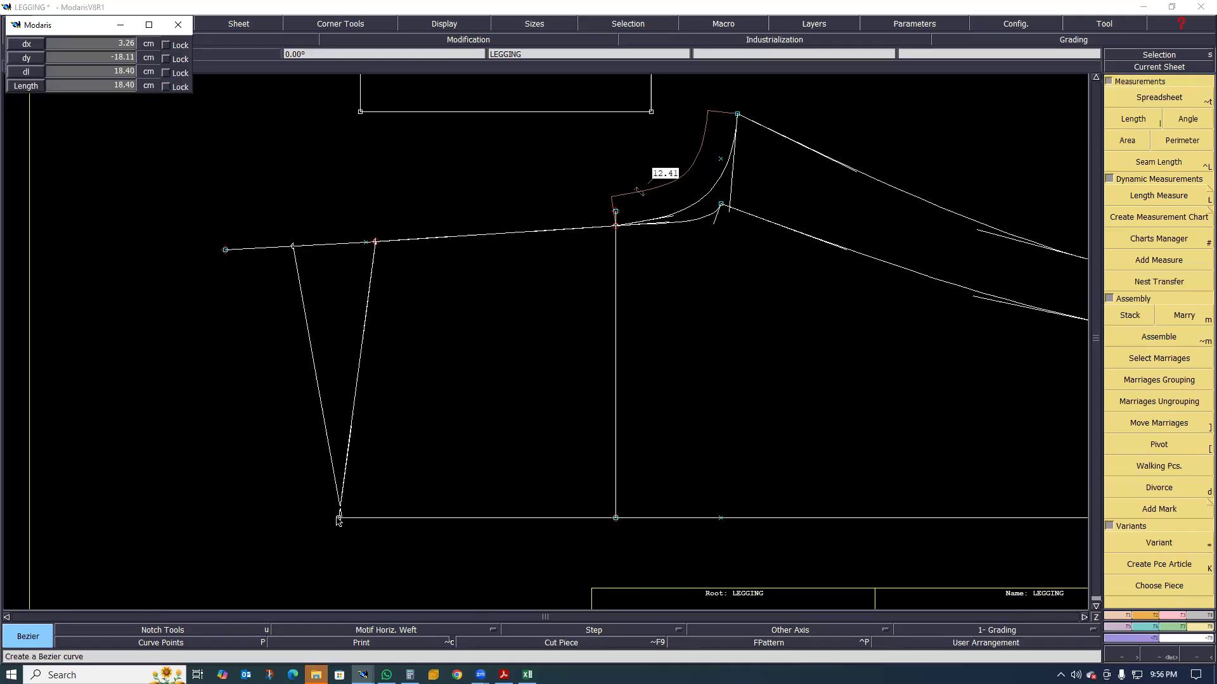
Create a symmetry axis along the side-seam line, starting at its waist corner
scroll(266, 355, down, 2)
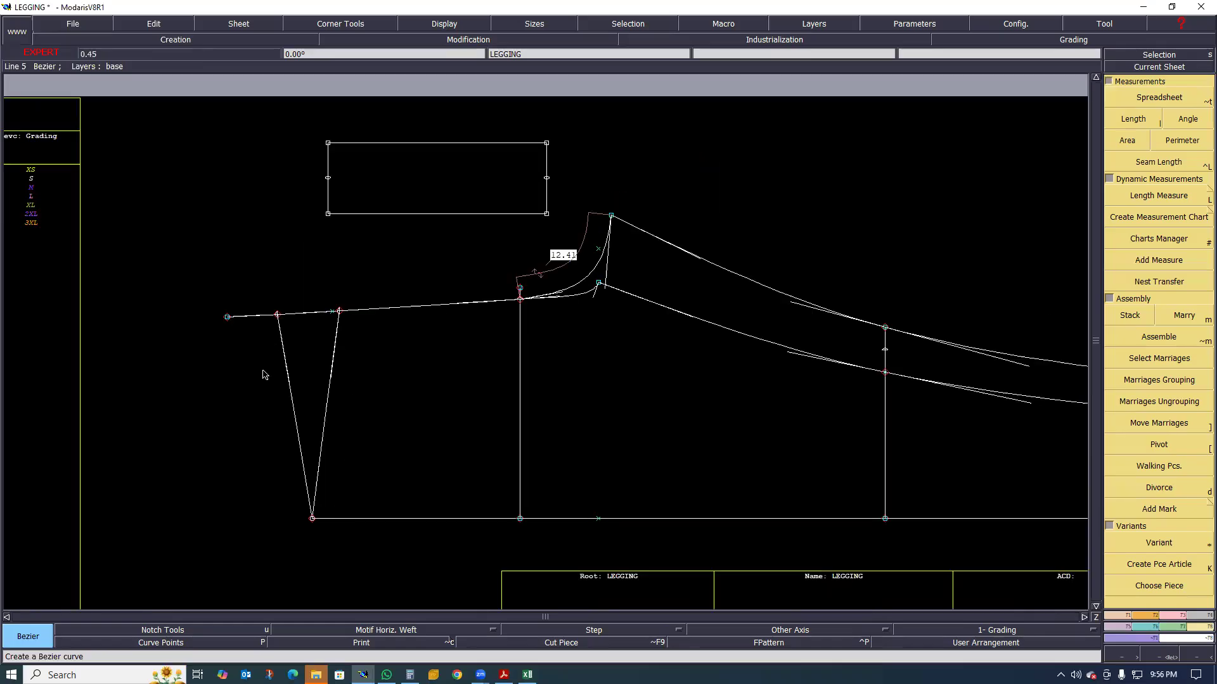
scroll(258, 391, up, 1)
scroll(332, 343, up, 1)
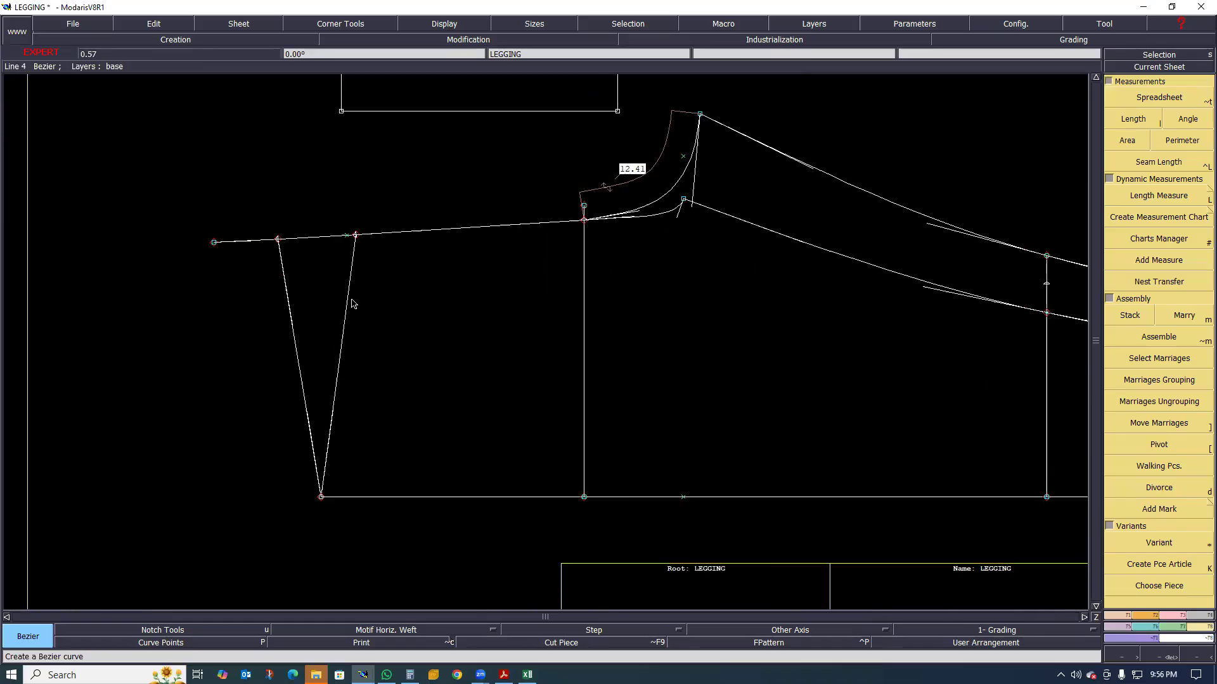
scroll(342, 311, up, 1)
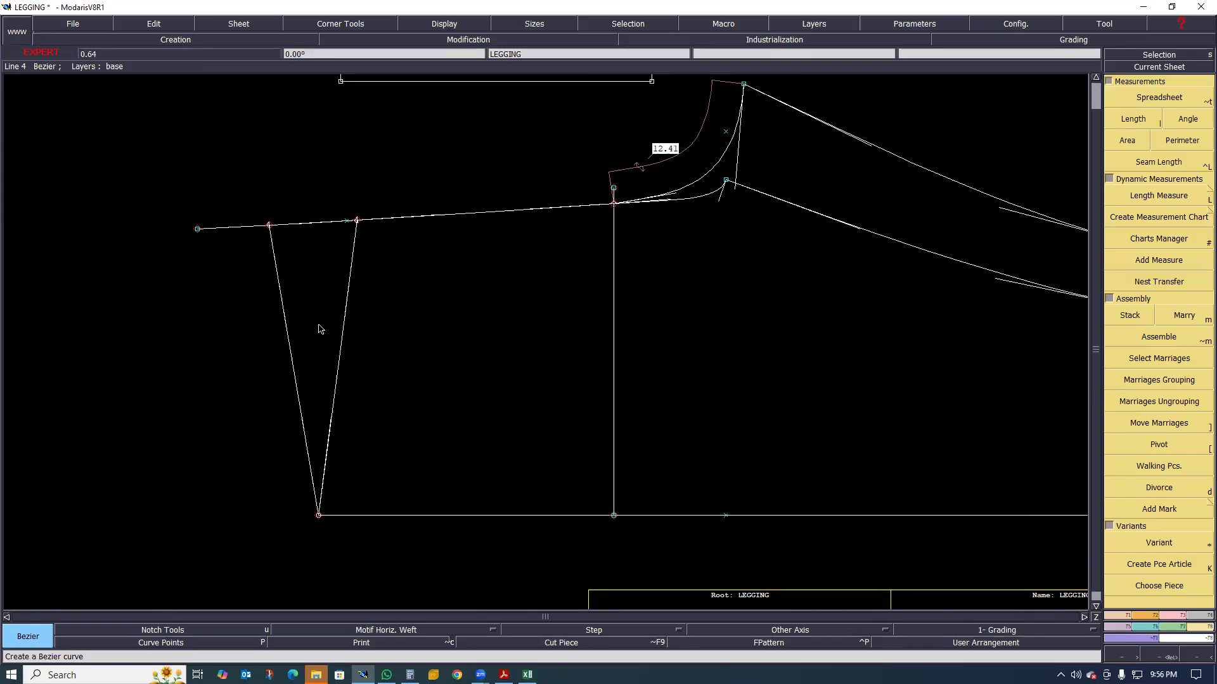
scroll(514, 297, down, 5)
scroll(505, 279, up, 3)
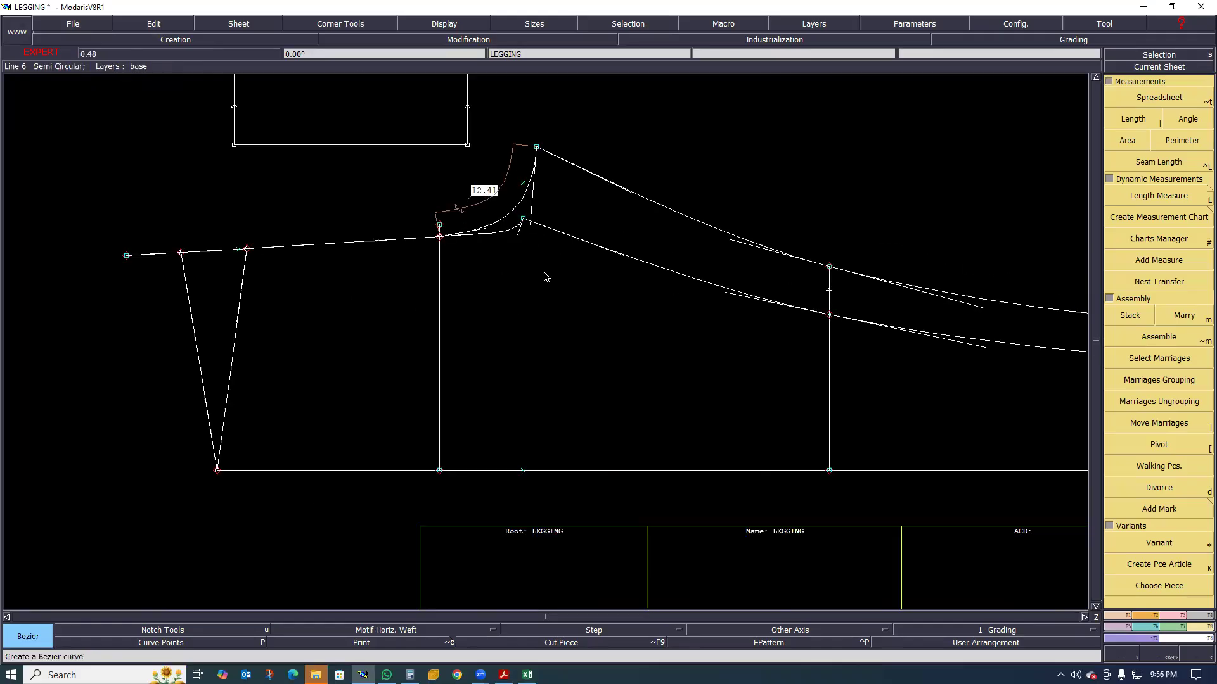
scroll(310, 406, down, 2)
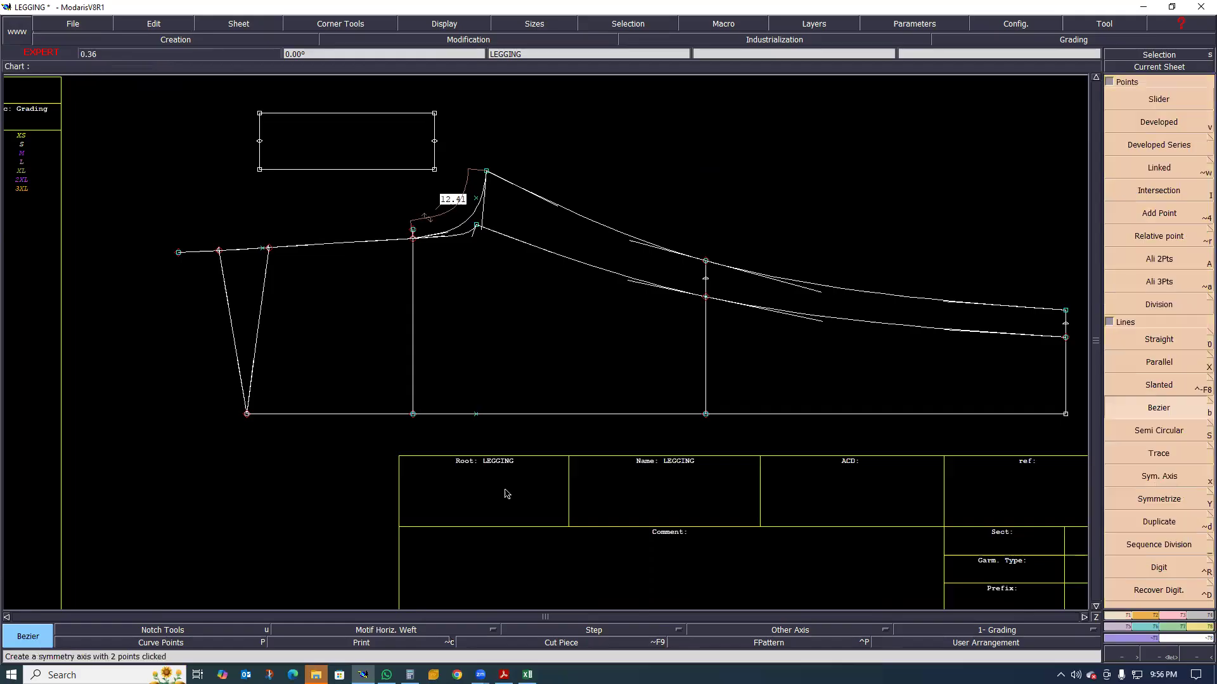
key(x)
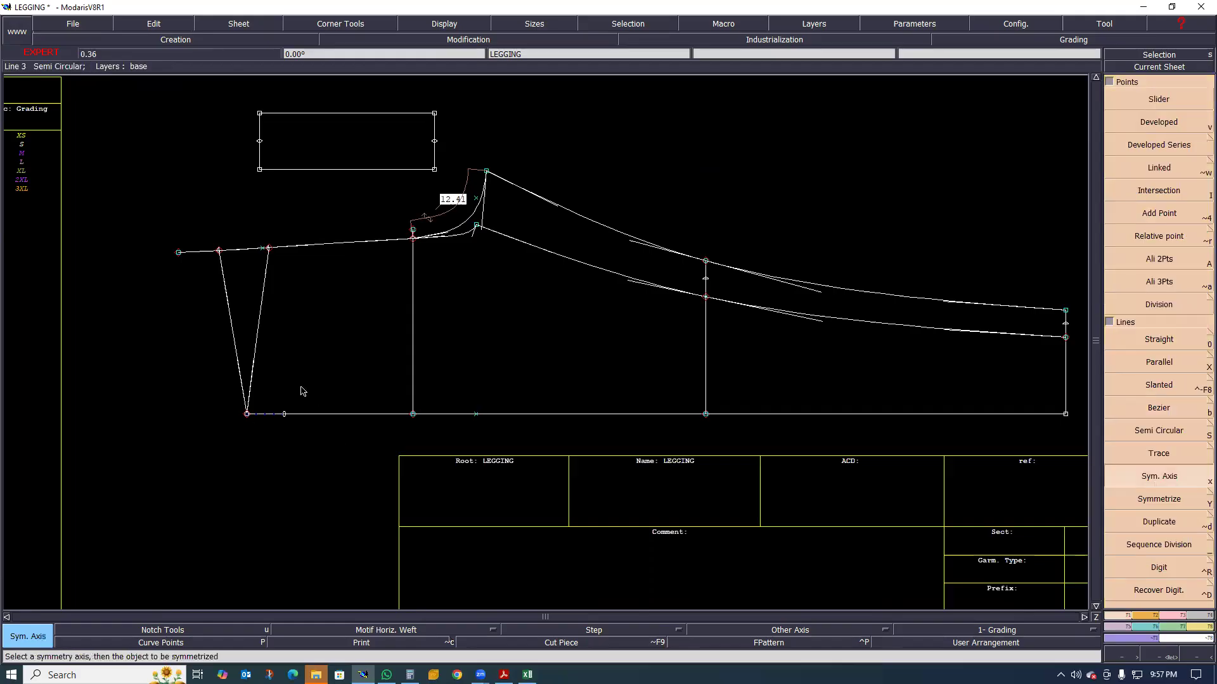
Try to symmetrize the front waist line, rise, hip line, inseam and hem across the side-seam axis, and undo the mirrored copies
click(1119, 504)
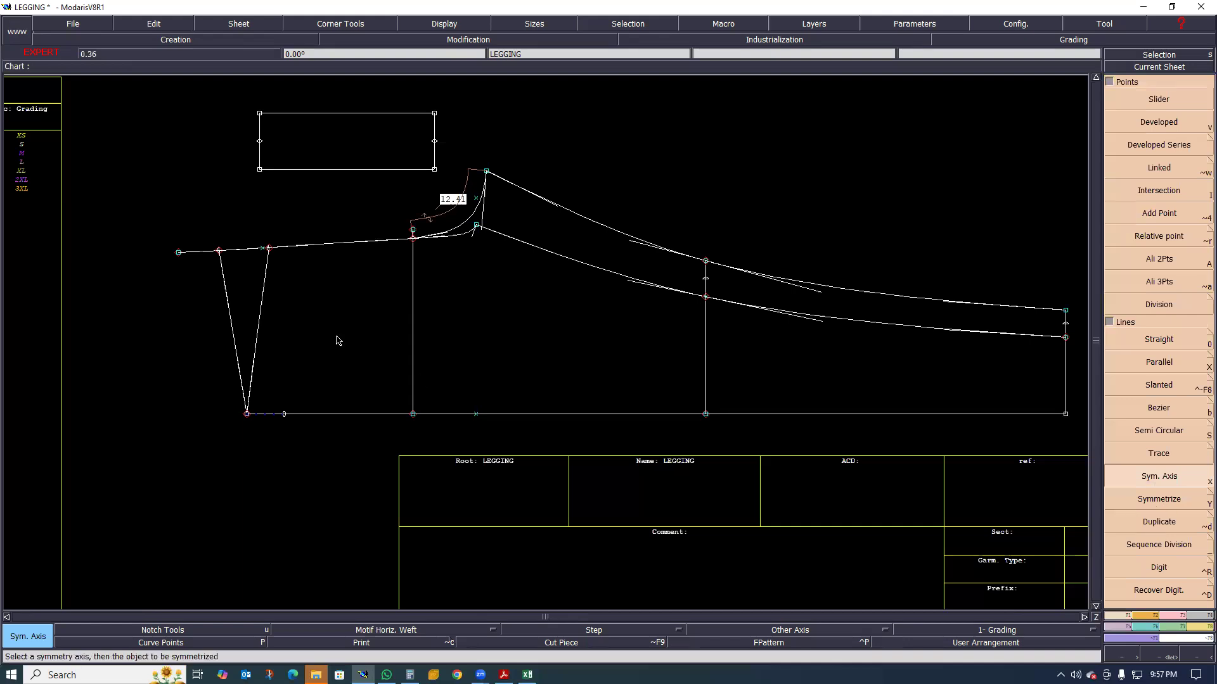
click(229, 312)
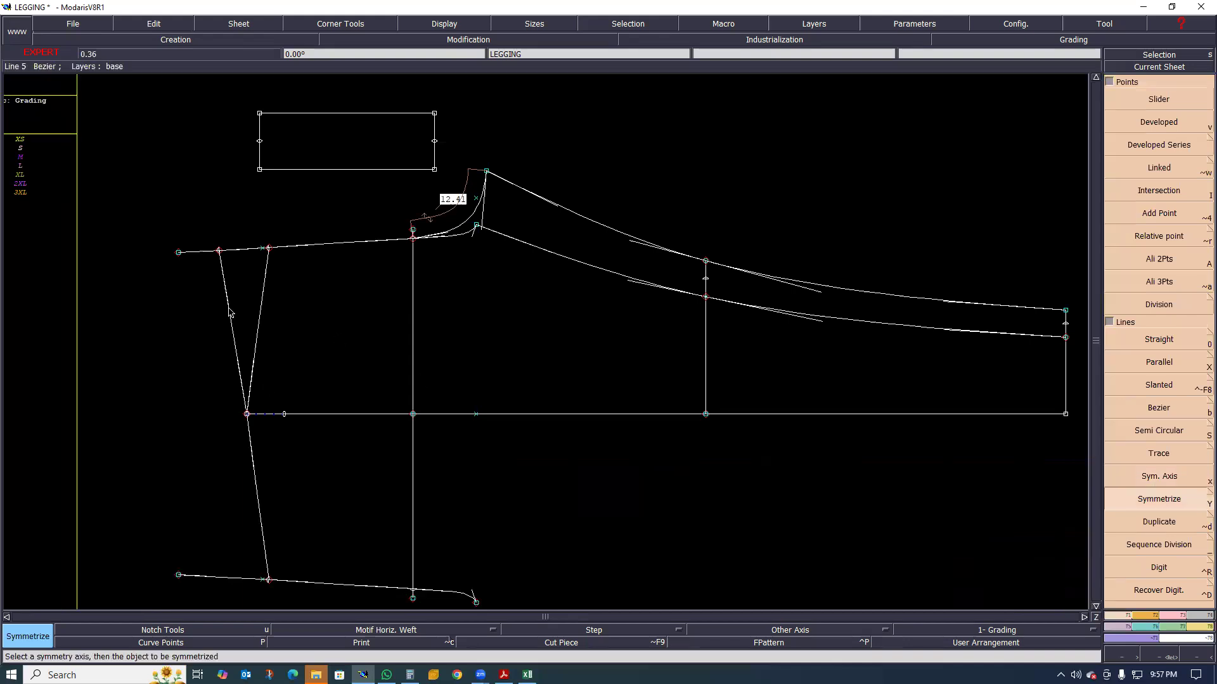
scroll(232, 255, down, 1)
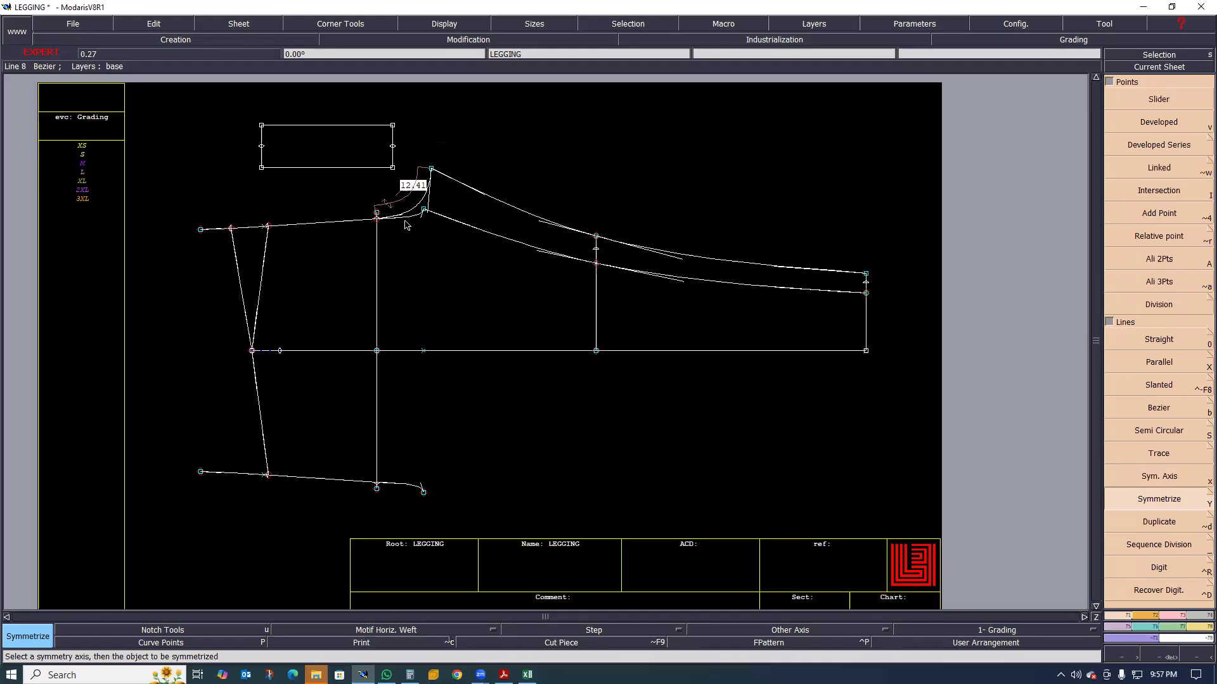
click(411, 254)
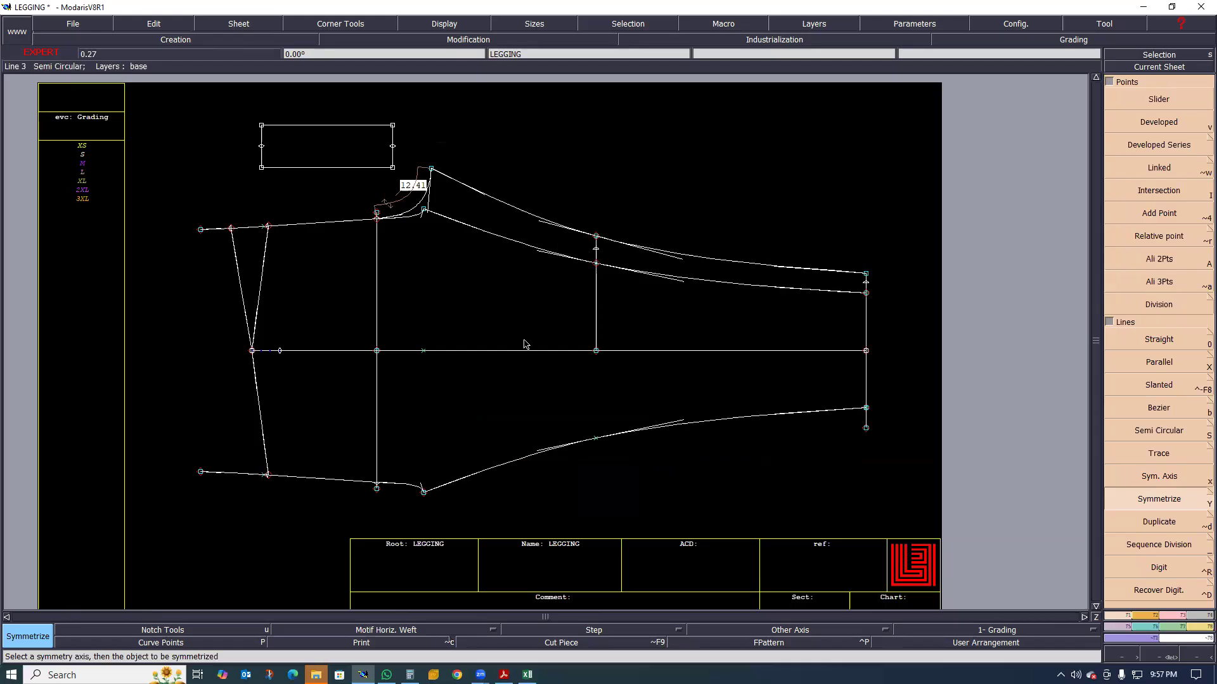
scroll(750, 357, down, 1)
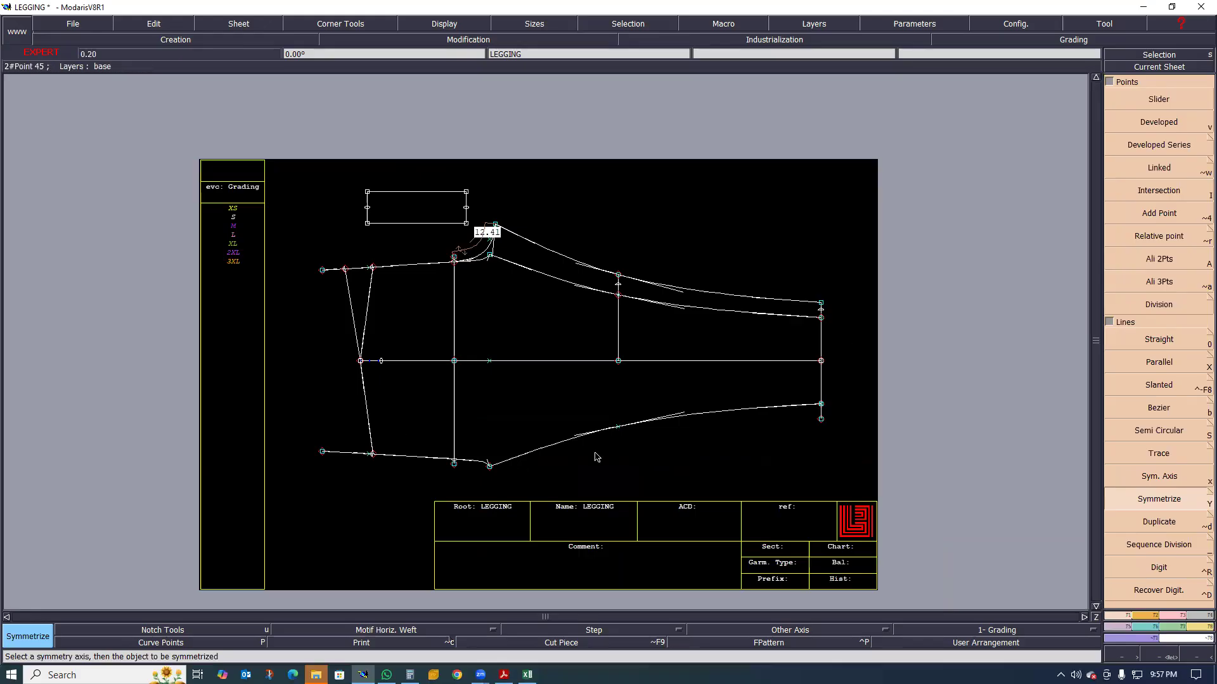
scroll(628, 434, up, 1)
scroll(423, 208, down, 1)
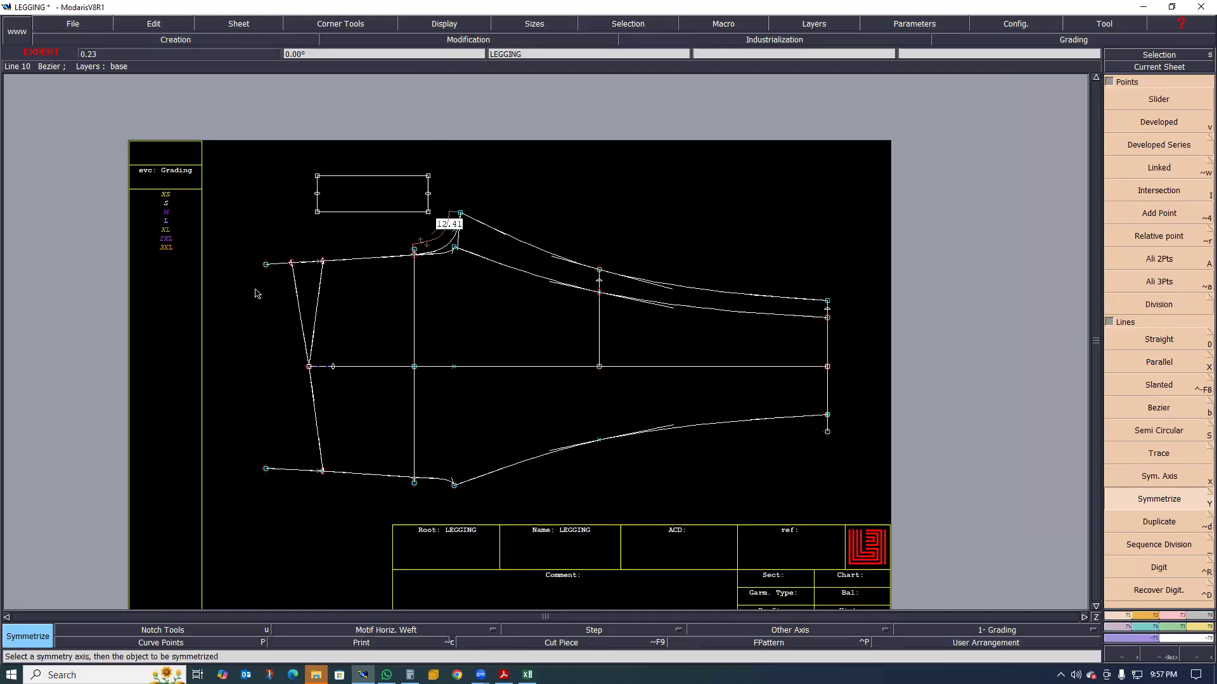
click(431, 482)
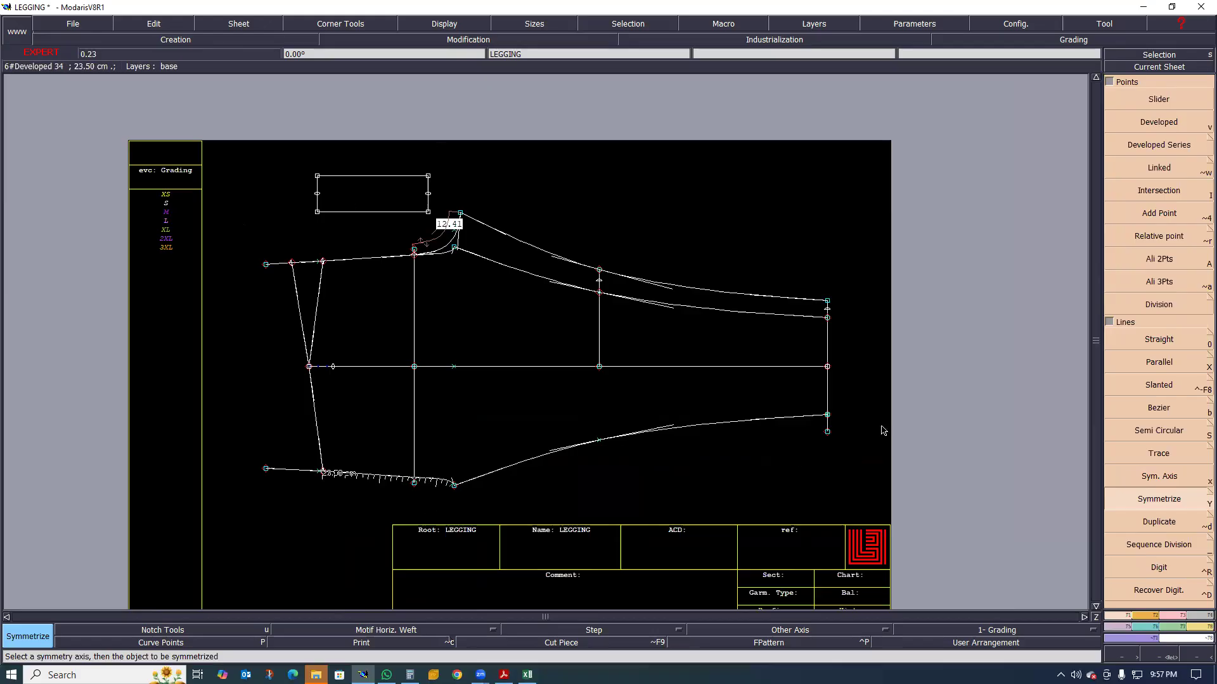
scroll(241, 343, up, 1)
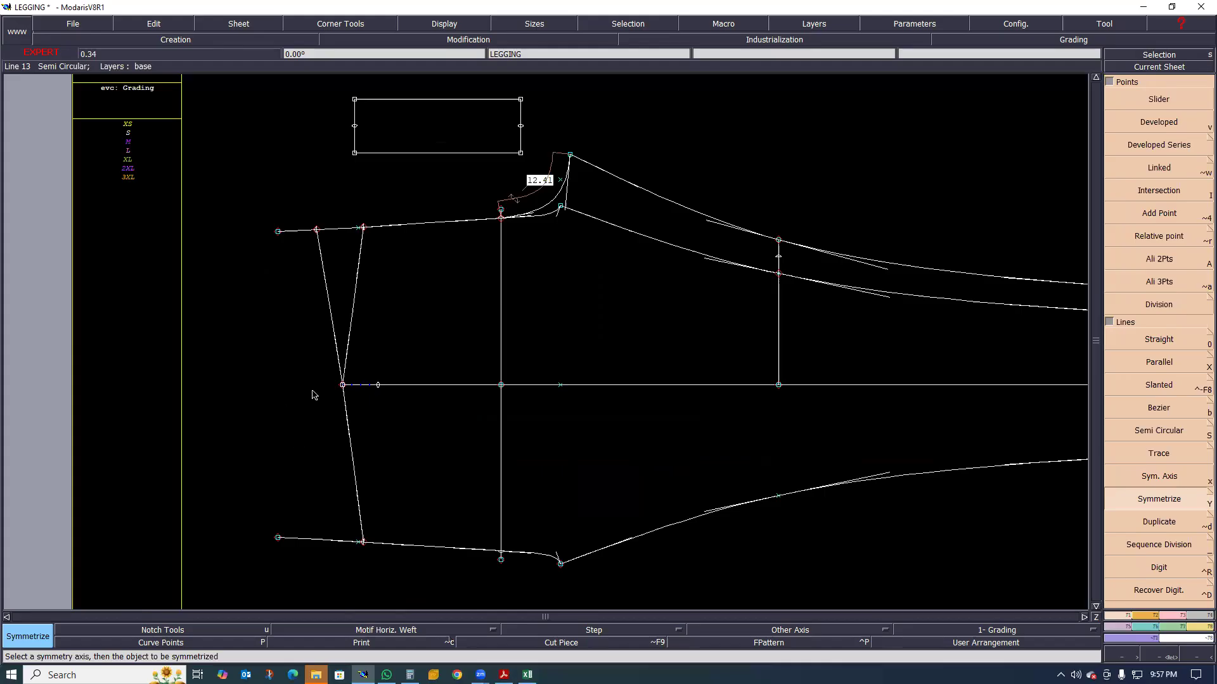
scroll(320, 426, down, 1)
scroll(327, 446, up, 1)
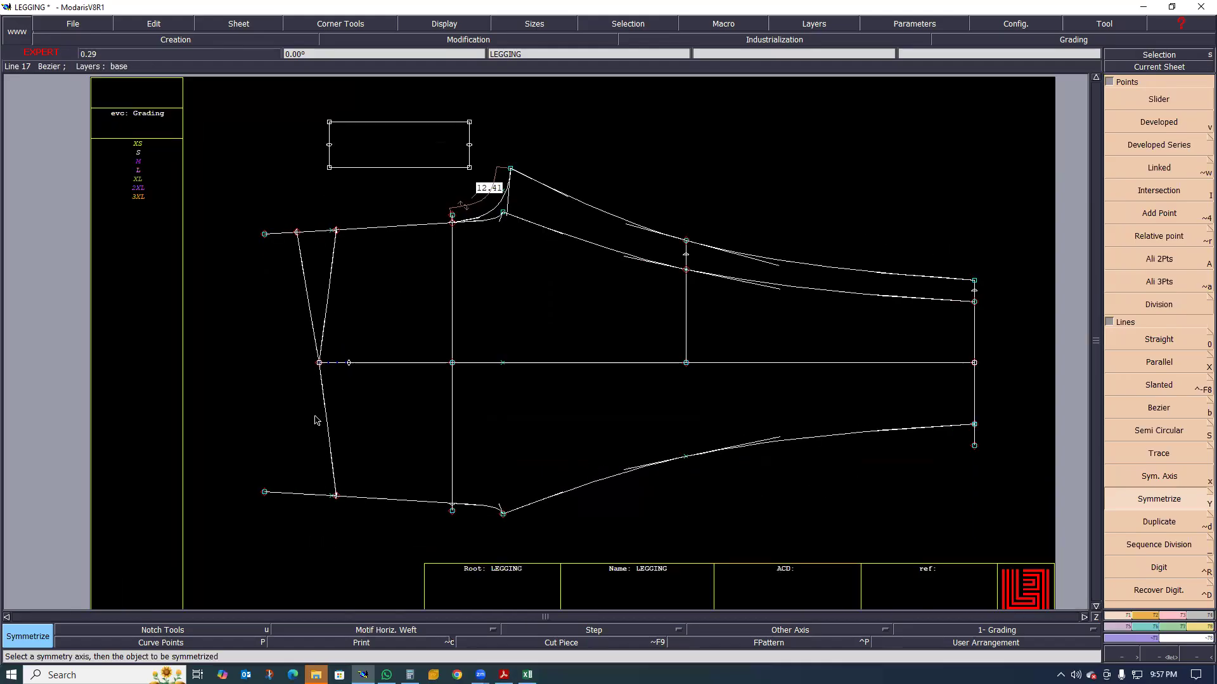
key(ctrl+z)
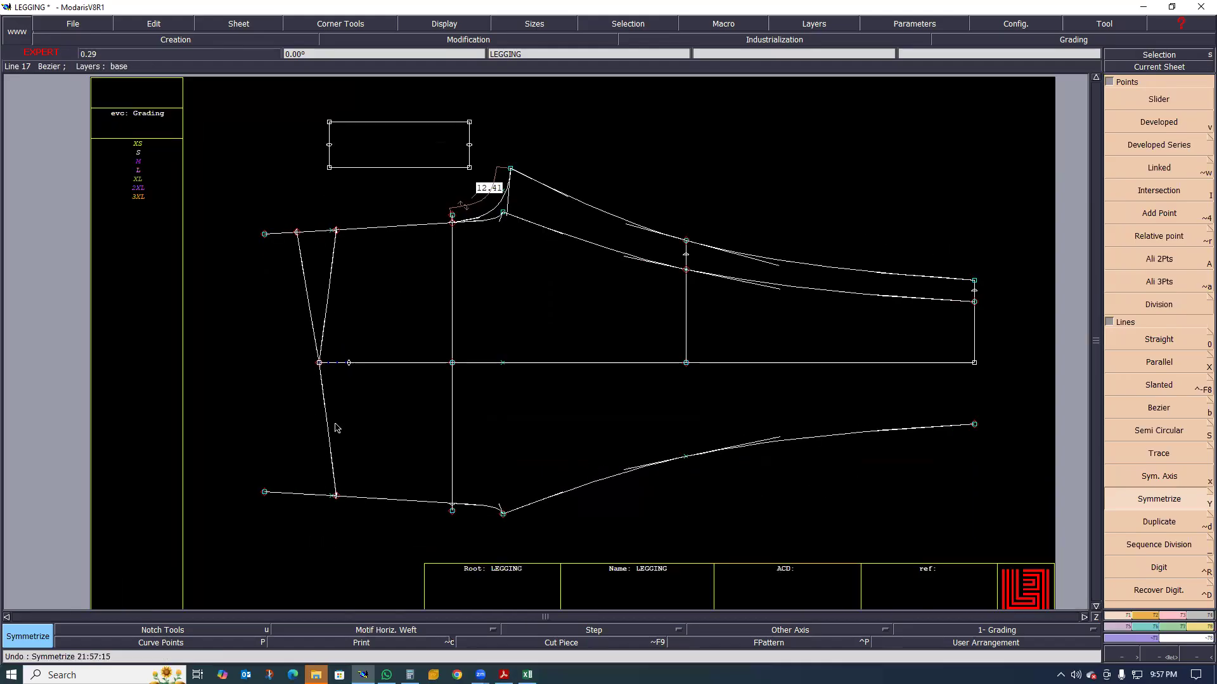
key(ctrl+z)
Reshape the front and back waist lines into gentle curves between the rise line and the side-seam corner
scroll(348, 282, up, 2)
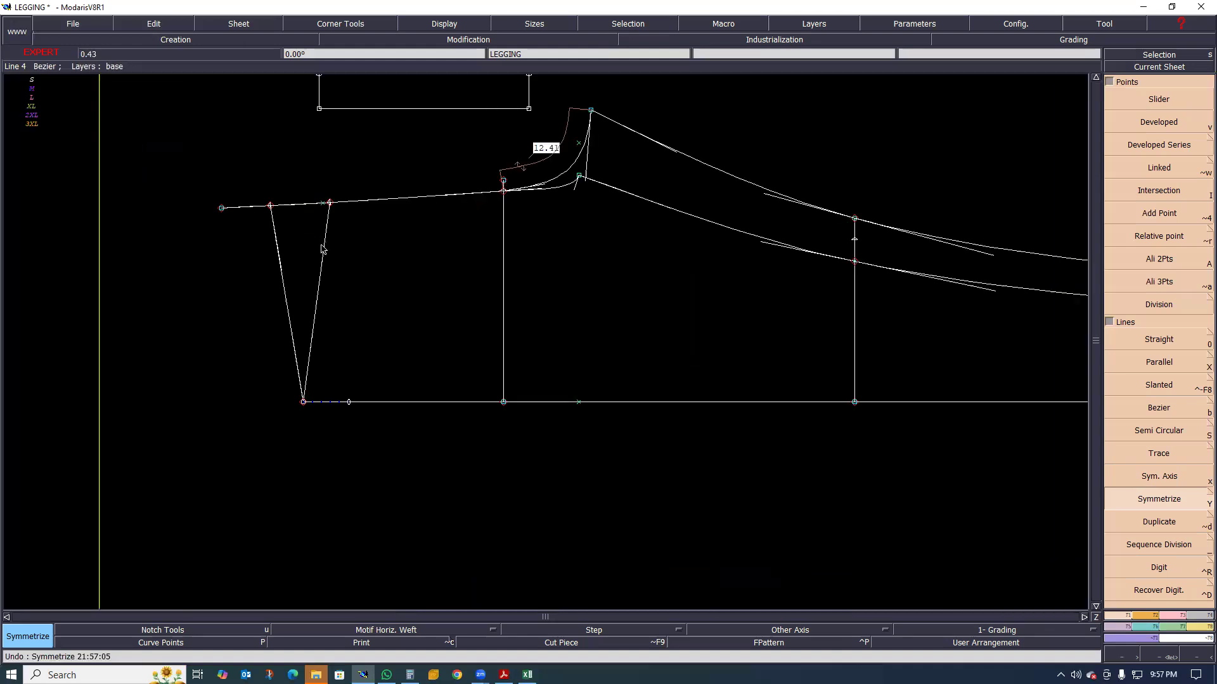
key(r)
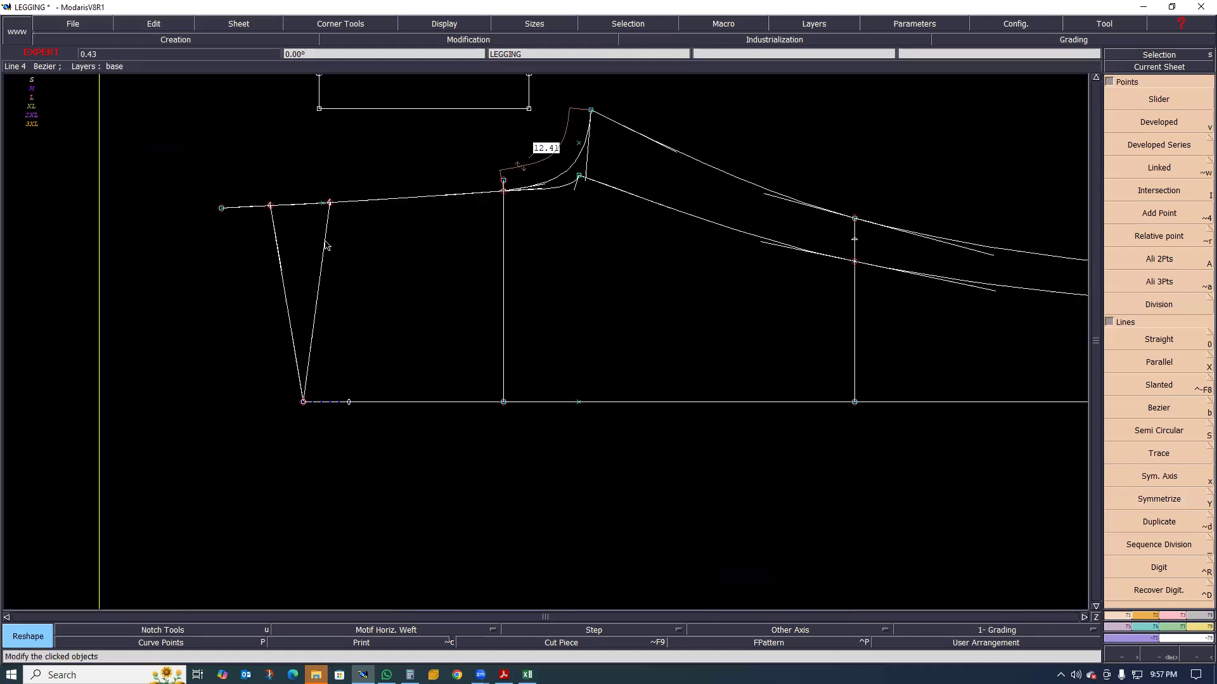
click(329, 258)
click(315, 333)
click(280, 279)
click(298, 346)
key(Home)
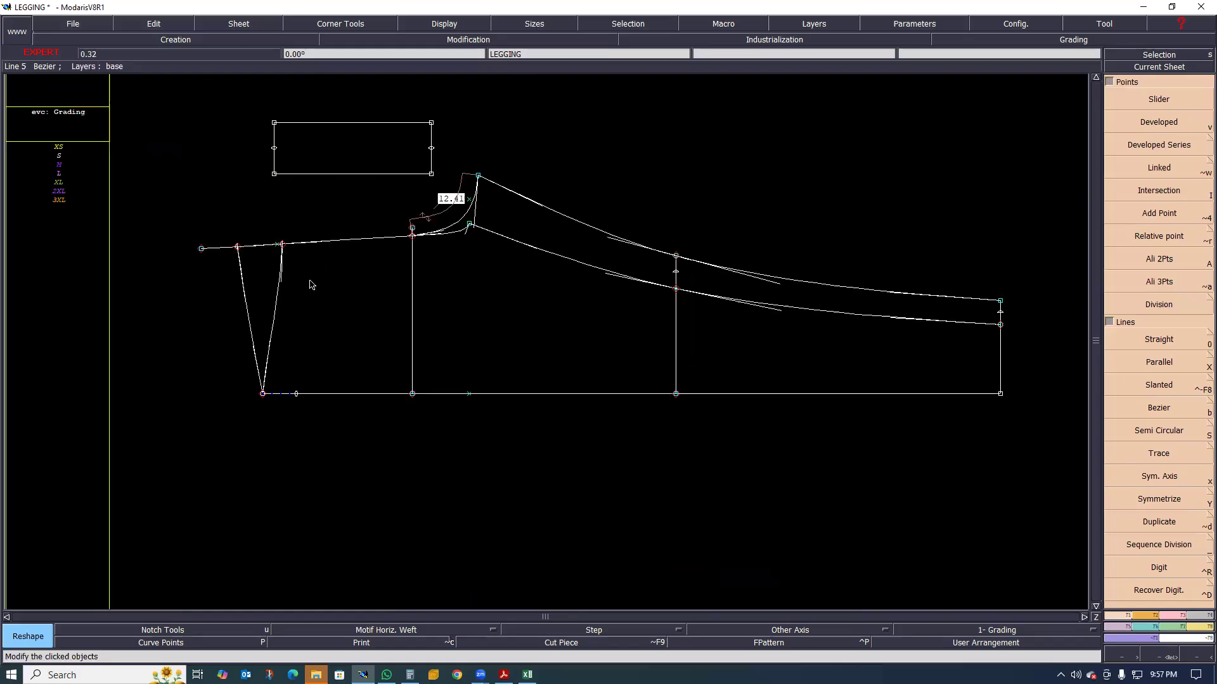
Examine the joins where the two curved waist lines meet the rise line
scroll(317, 290, up, 2)
scroll(261, 264, down, 1)
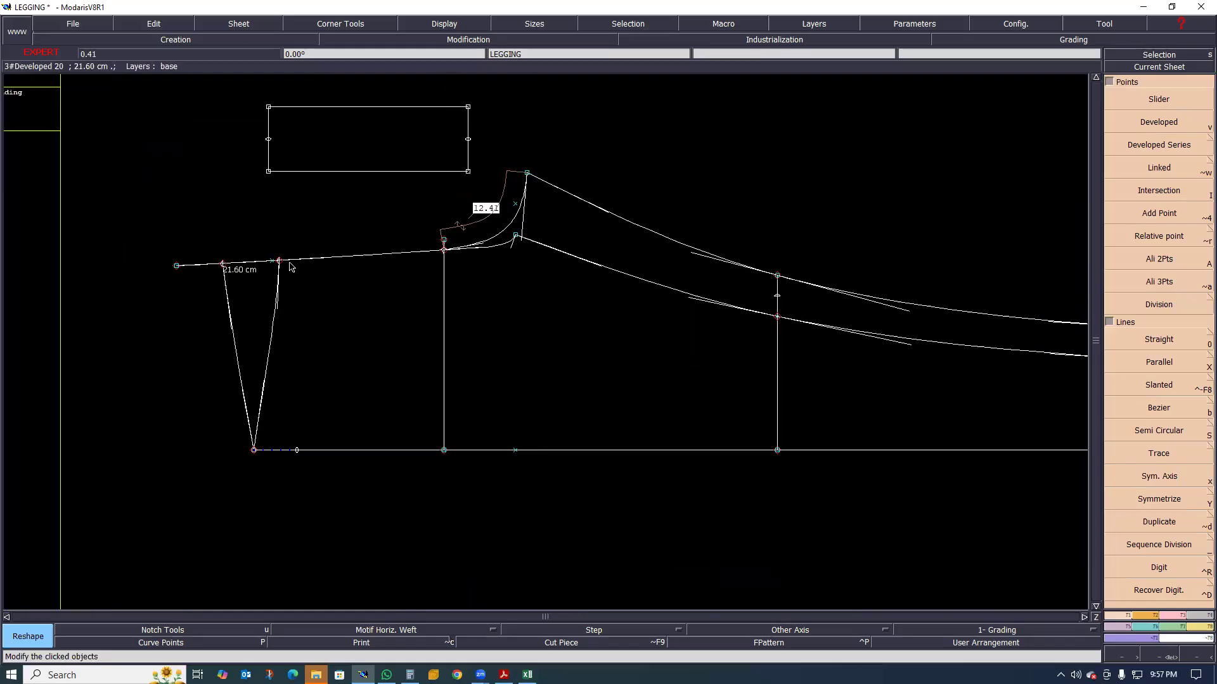
scroll(260, 265, up, 1)
scroll(357, 271, up, 2)
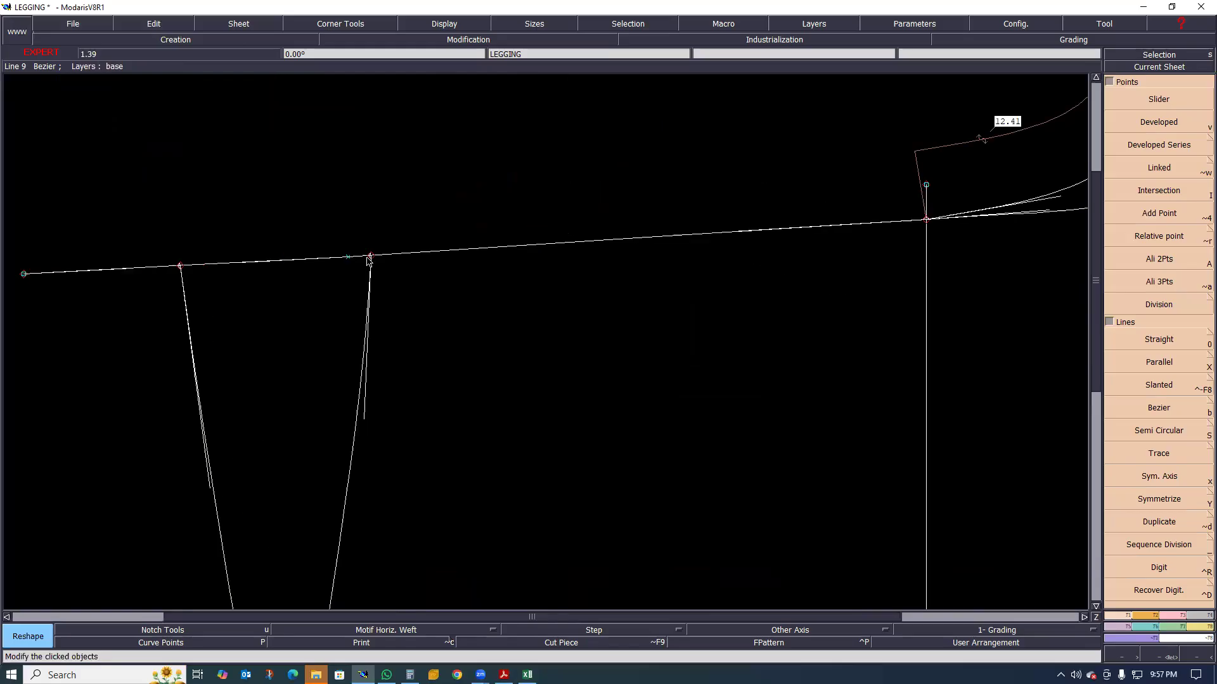
scroll(326, 270, down, 2)
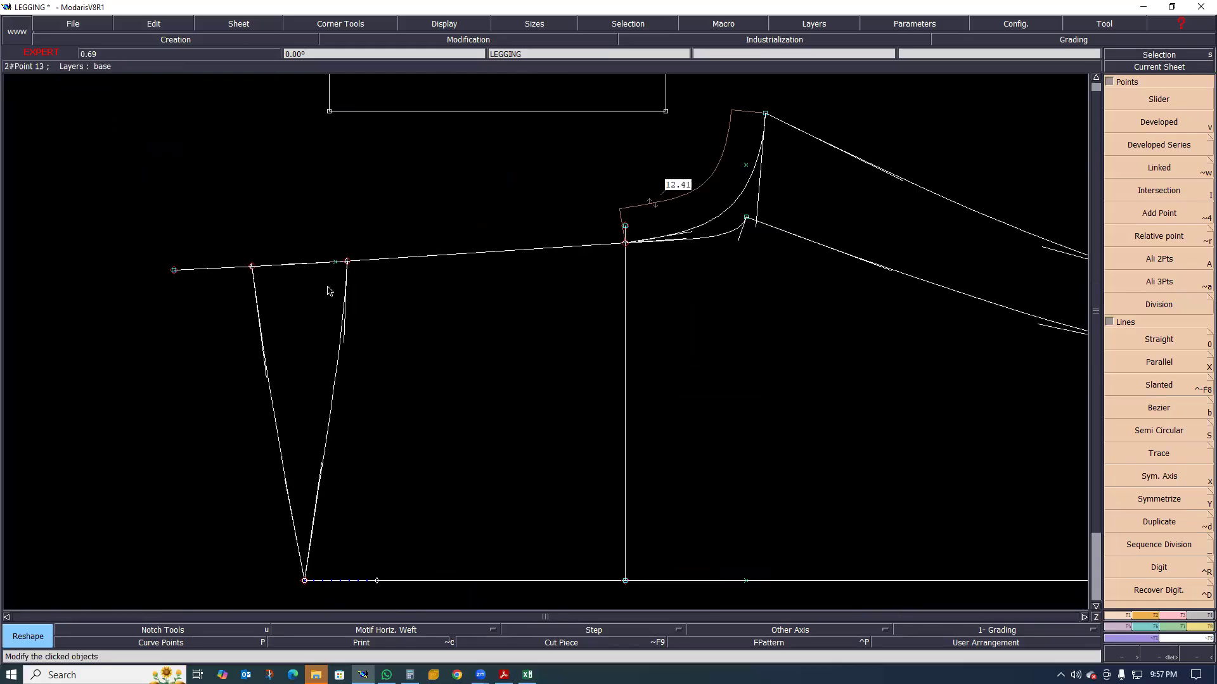
scroll(326, 260, up, 1)
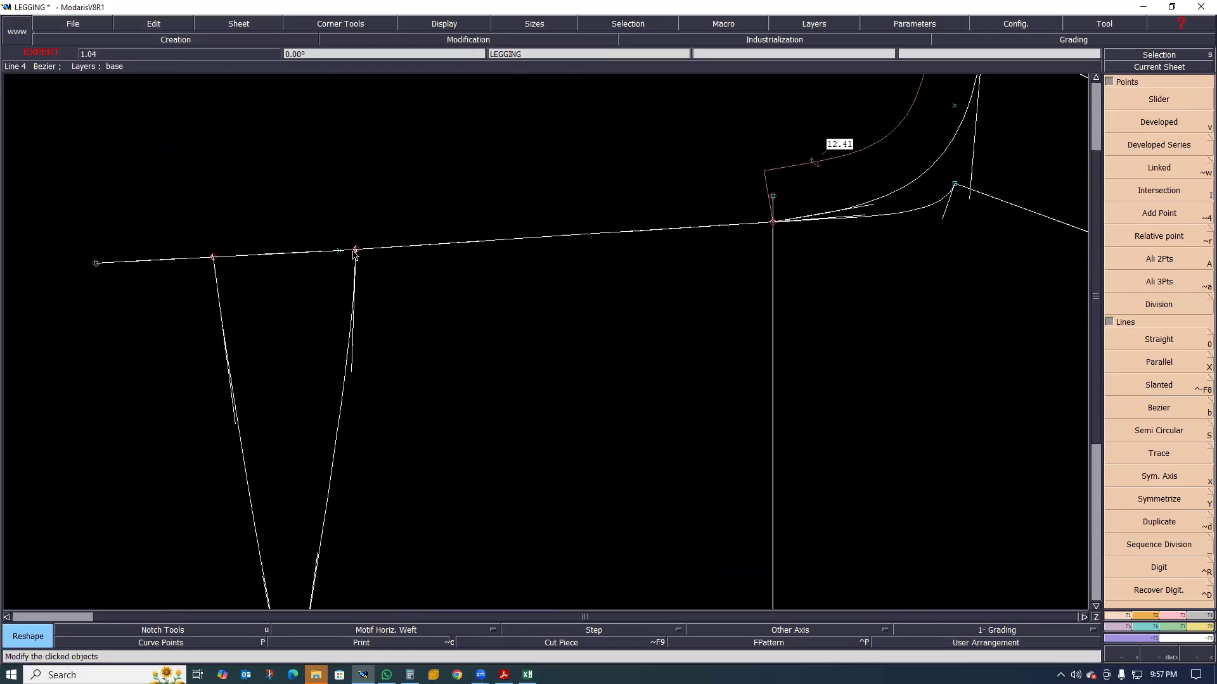
scroll(346, 245, down, 1)
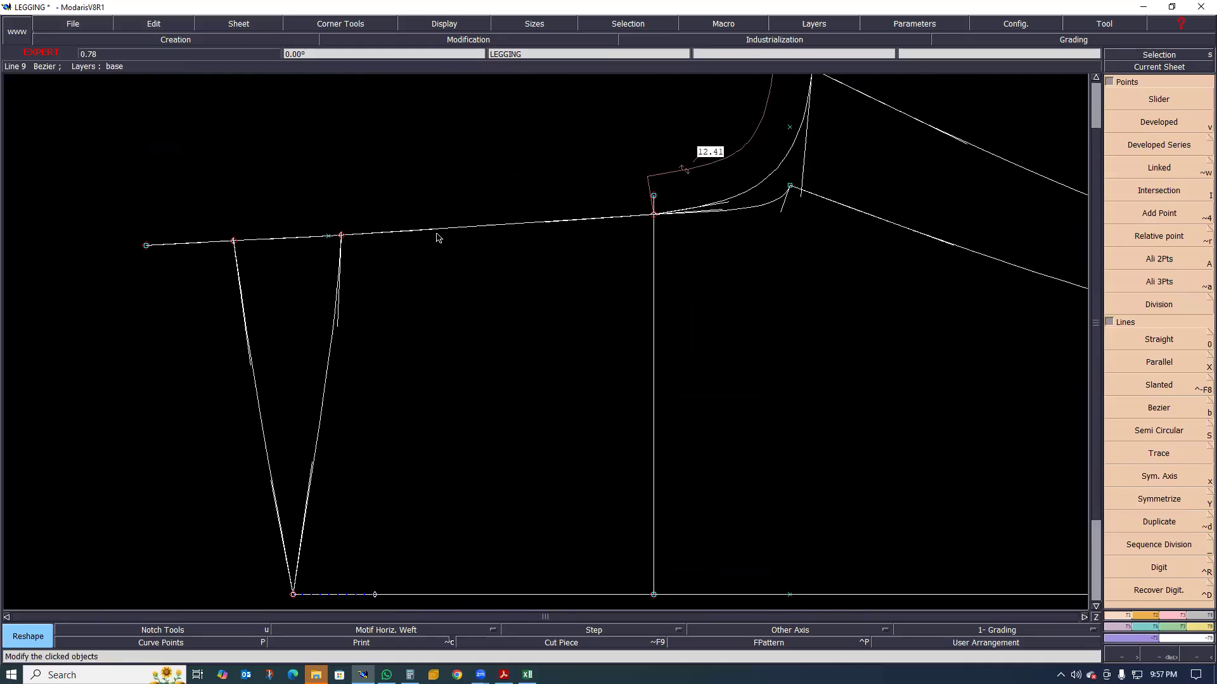
scroll(346, 245, down, 1)
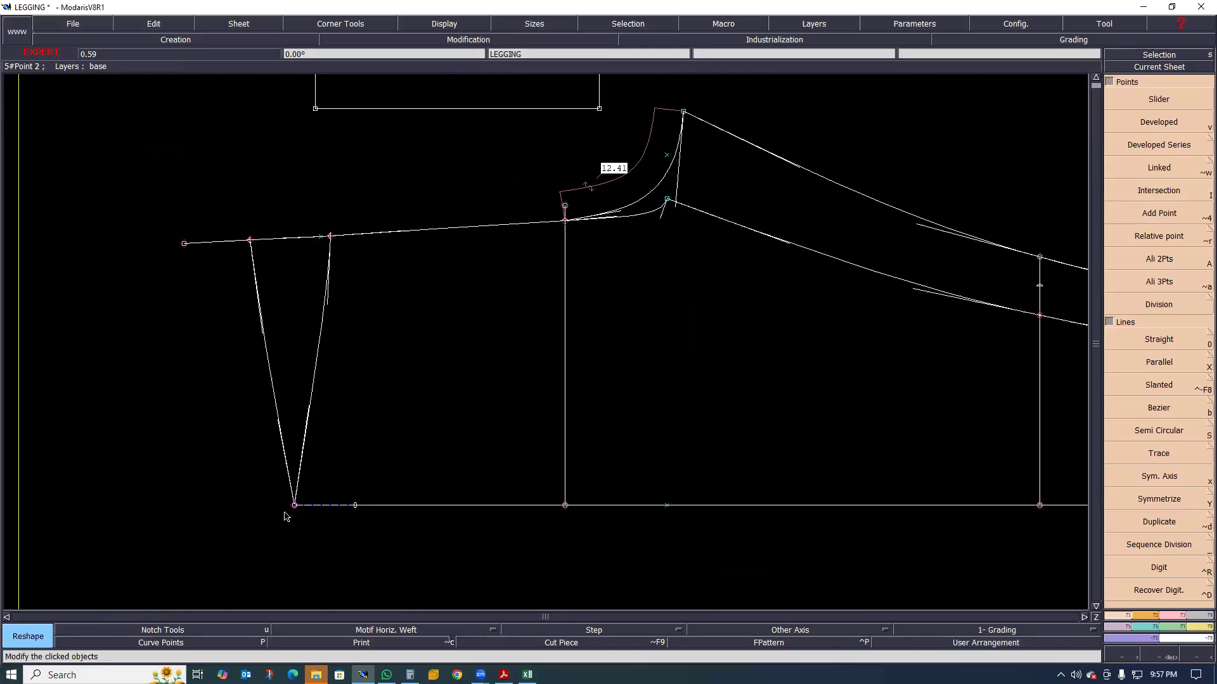
Place a developed point on the side-seam line at a curve length of -7 cm from the waist corner
key(v)
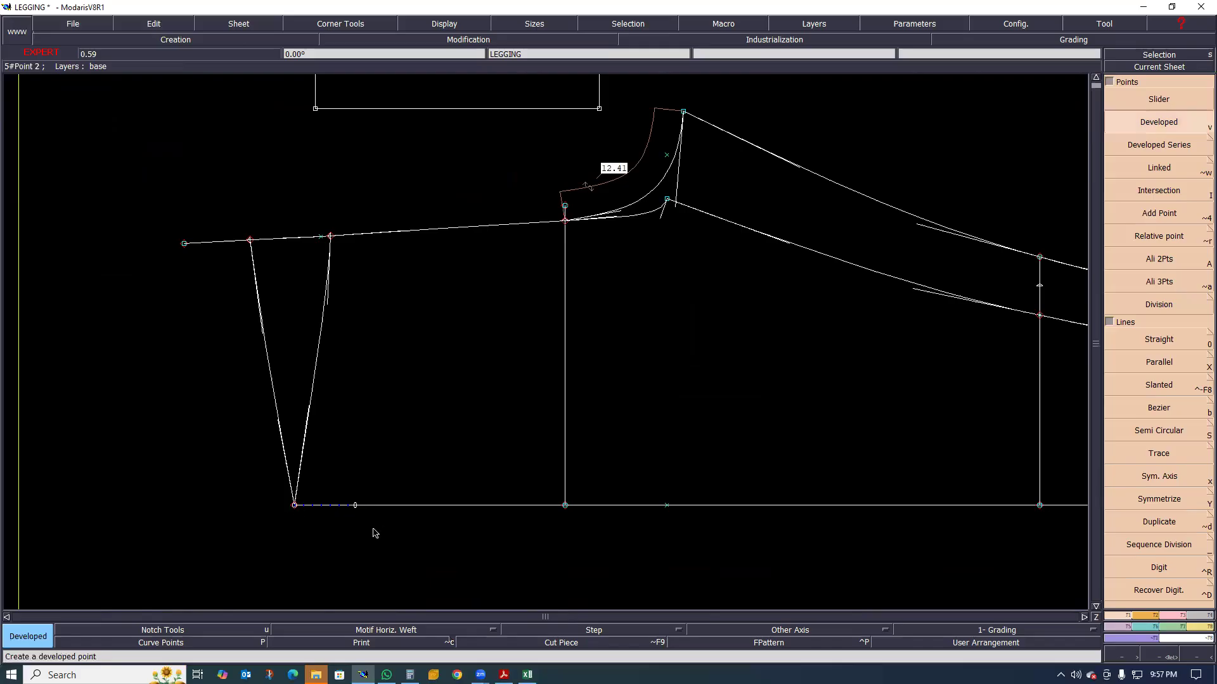
click(368, 524)
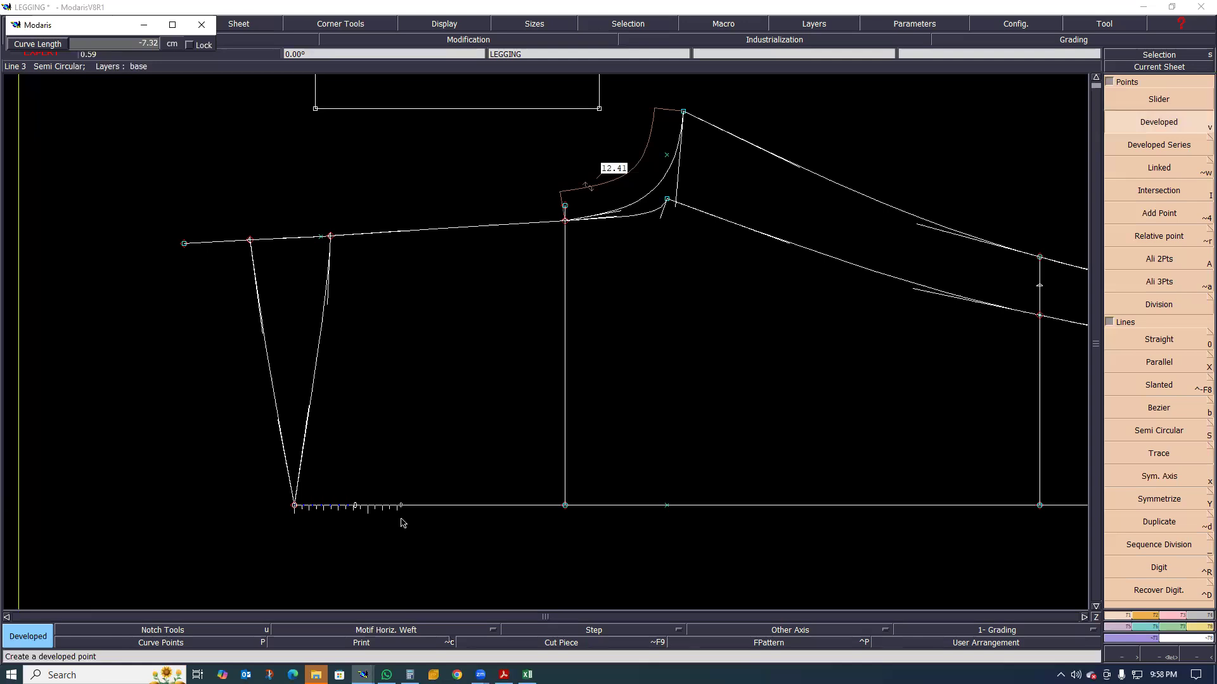
text(-7)
key(Return)
Place a developed point on the rise line at a curve length of -10.00 cm from the front waist point
click(363, 242)
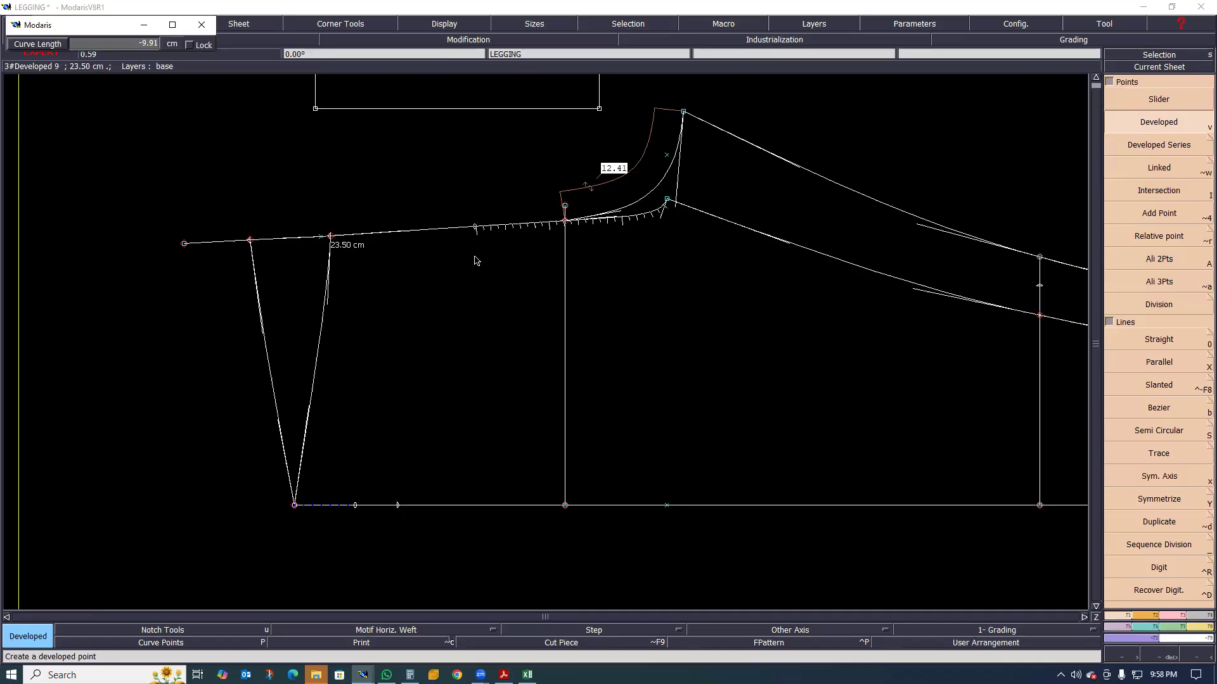
key(BackSpace)
text(-10.00)
key(Return)
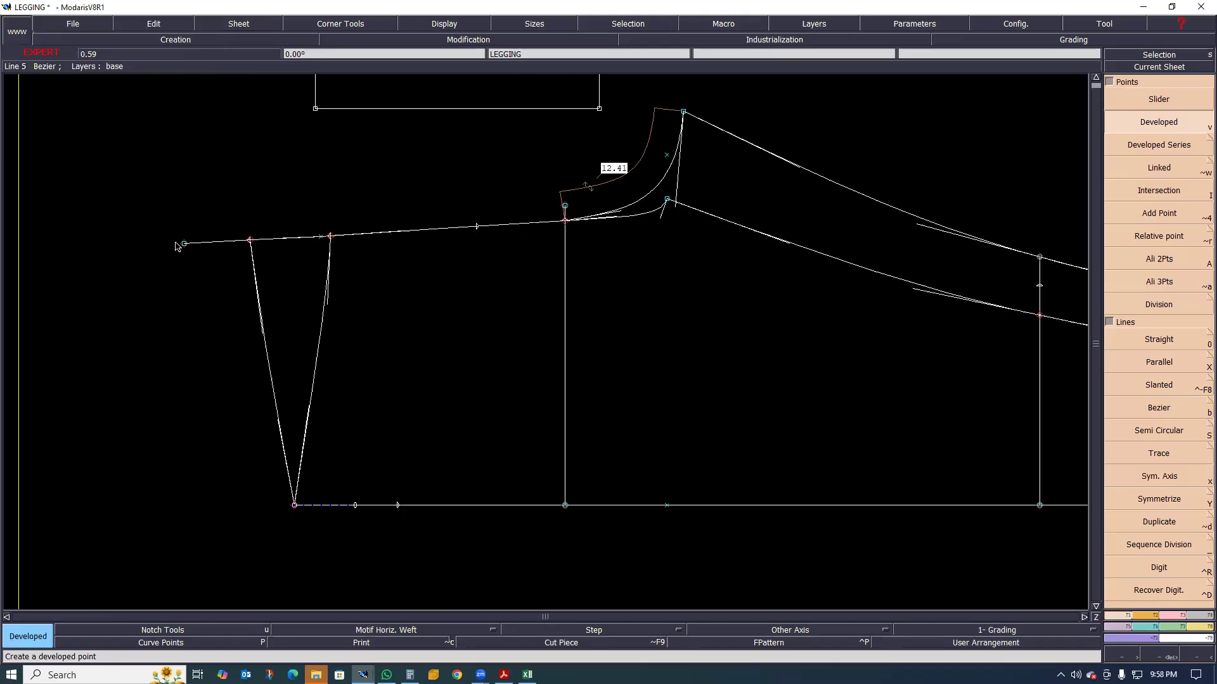
Place a developed point on the rise line at a curve length of -7.00 cm from the back waist point
click(251, 242)
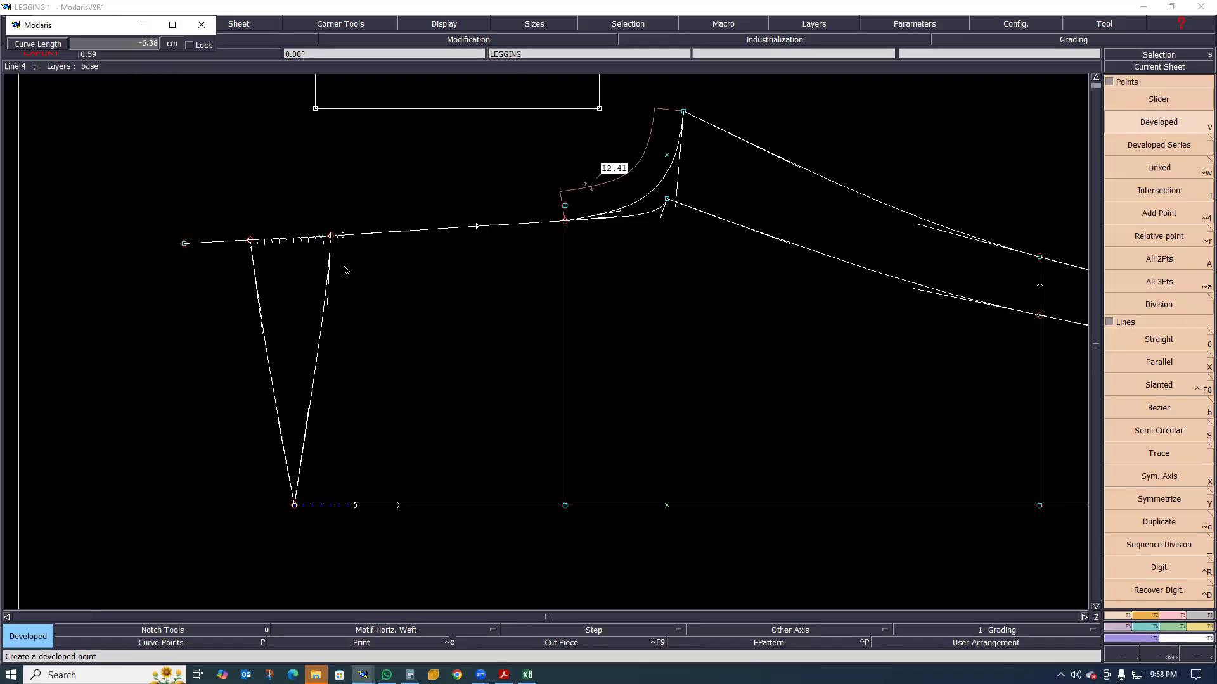
key(Down)
text(-7.00)
key(Return)
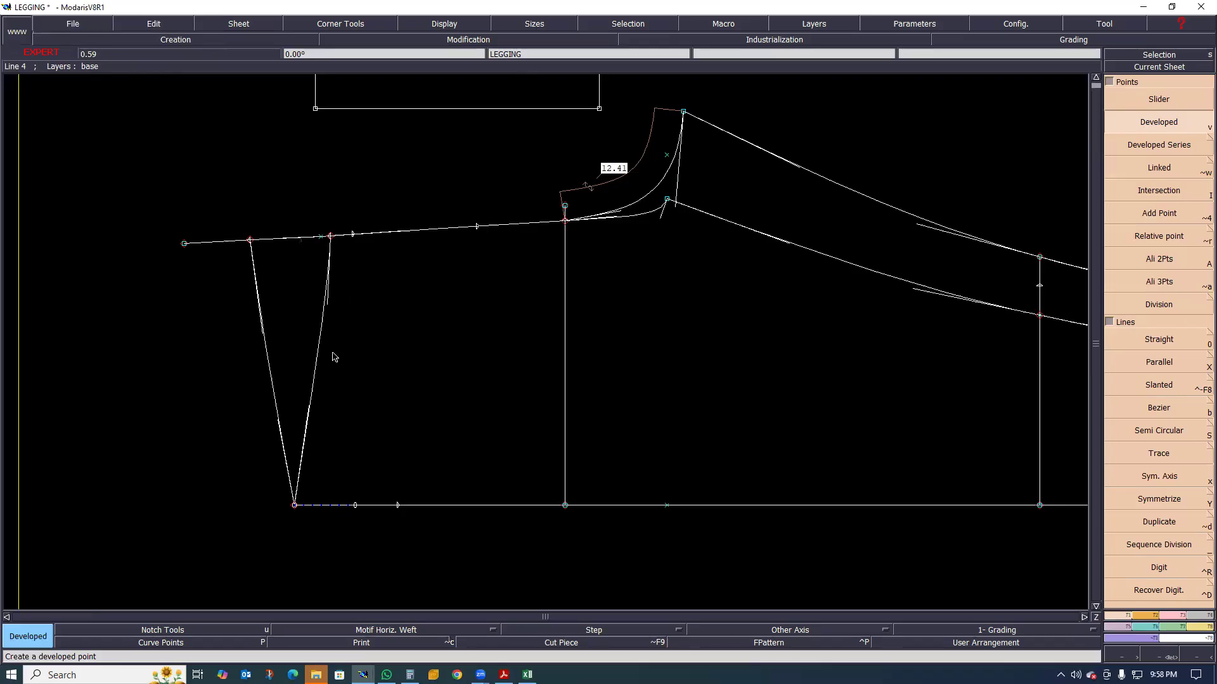
Draw two Bezier lines joining the side-seam point 7 cm below the waist to the front and back points on the rise line
key(b)
click(396, 506)
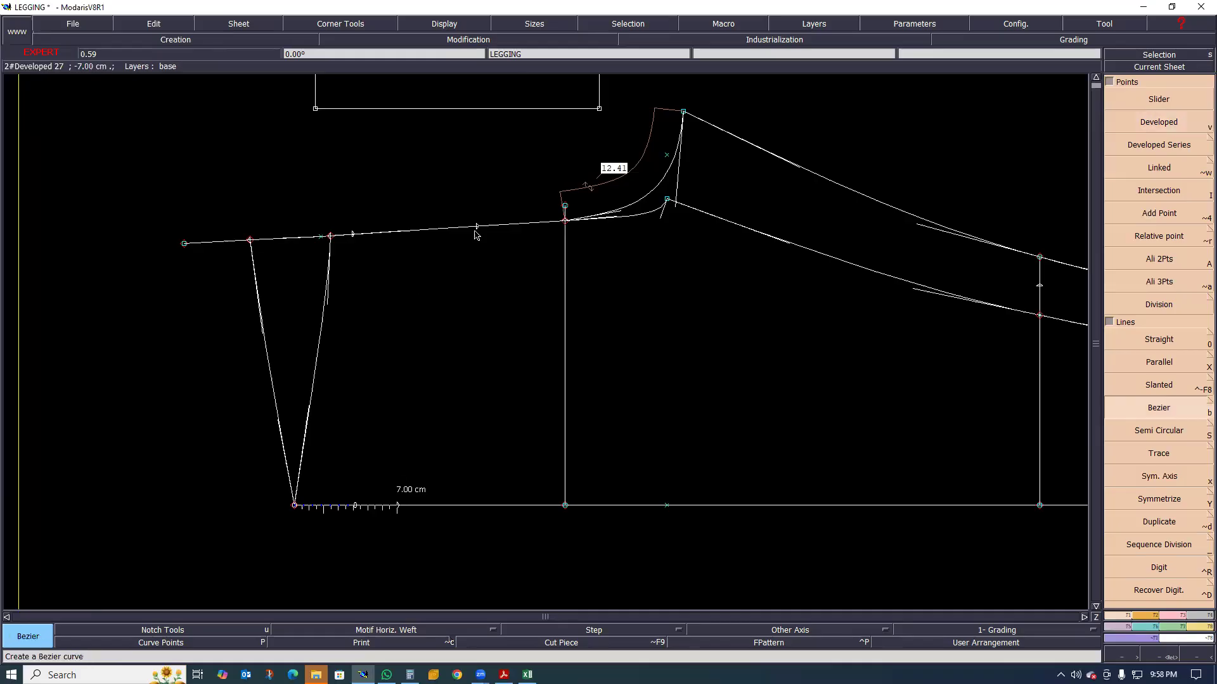
click(351, 234)
click(395, 506)
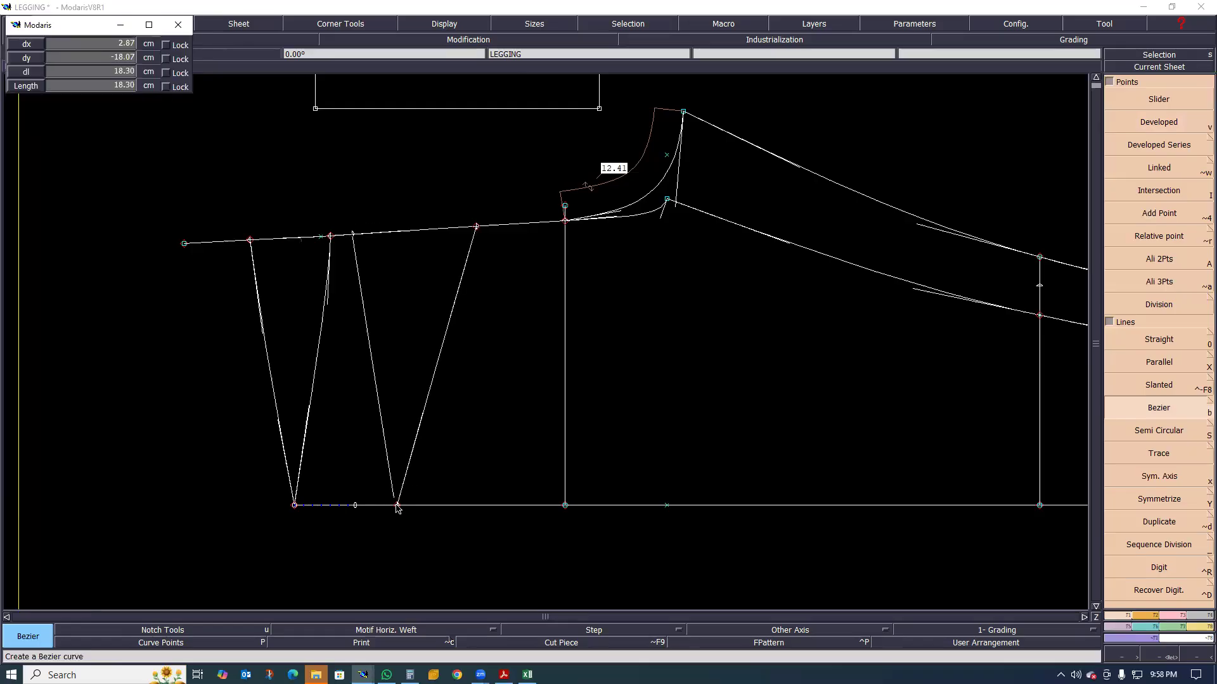
Try deleting the original front and back waist curves, and undo the deletion
scroll(305, 516, down, 1)
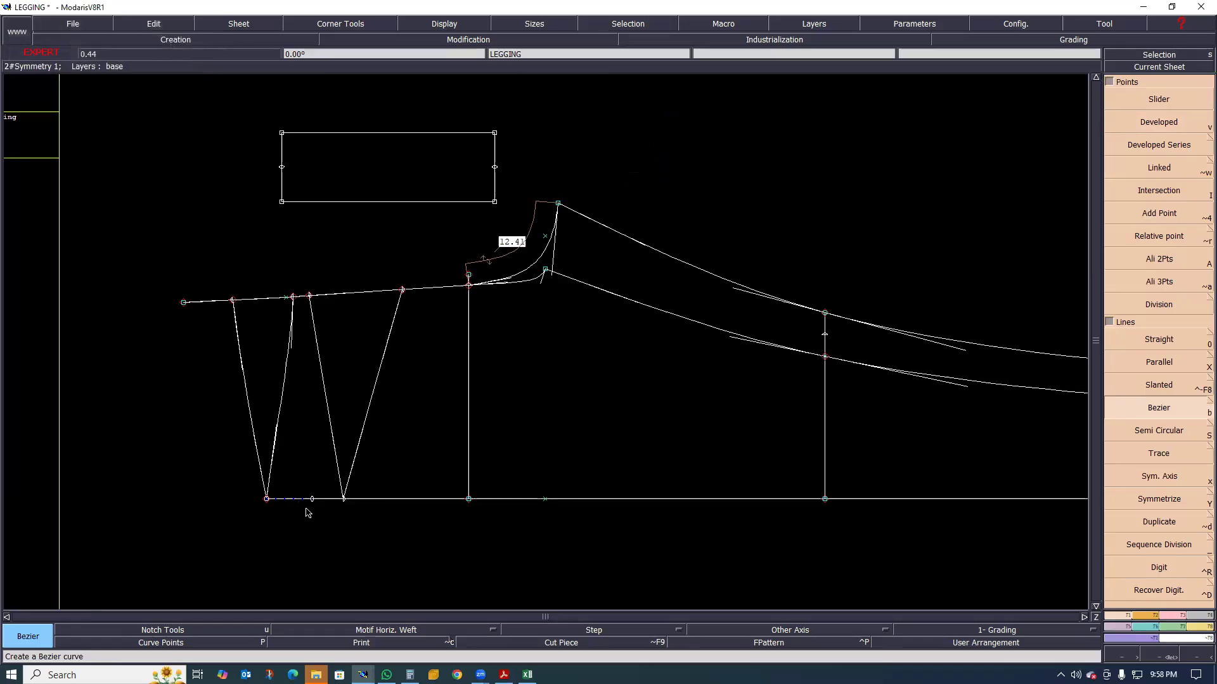
scroll(293, 480, down, 1)
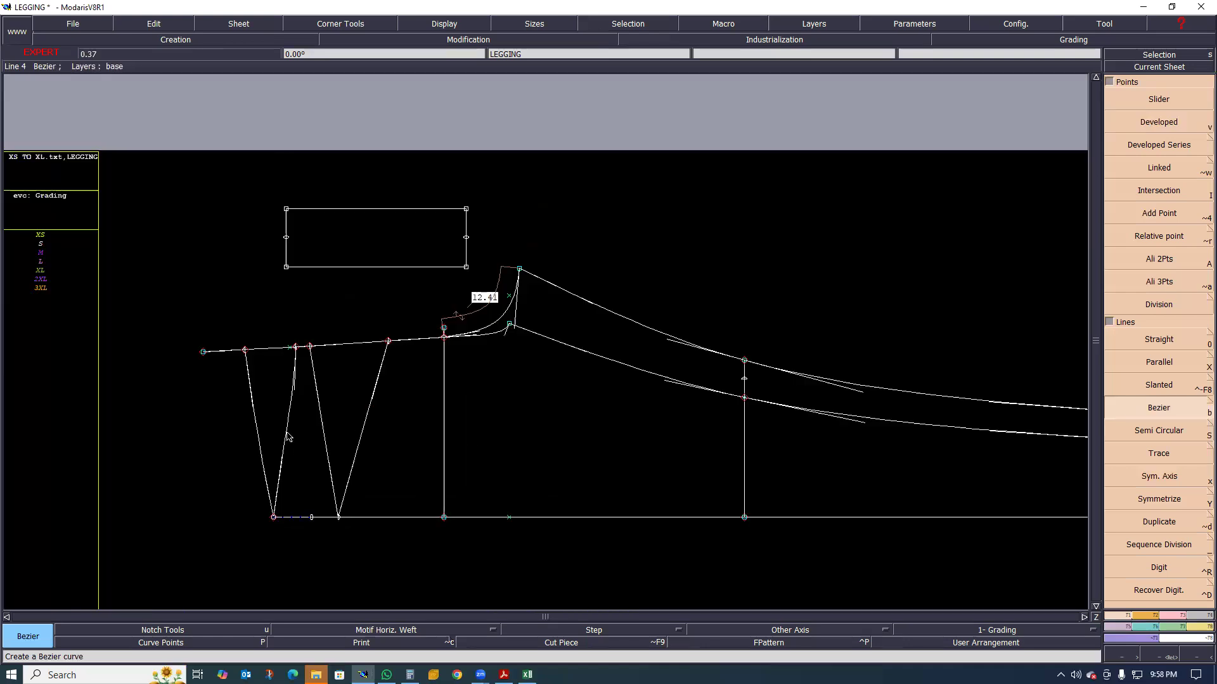
key(Delete)
click(256, 424)
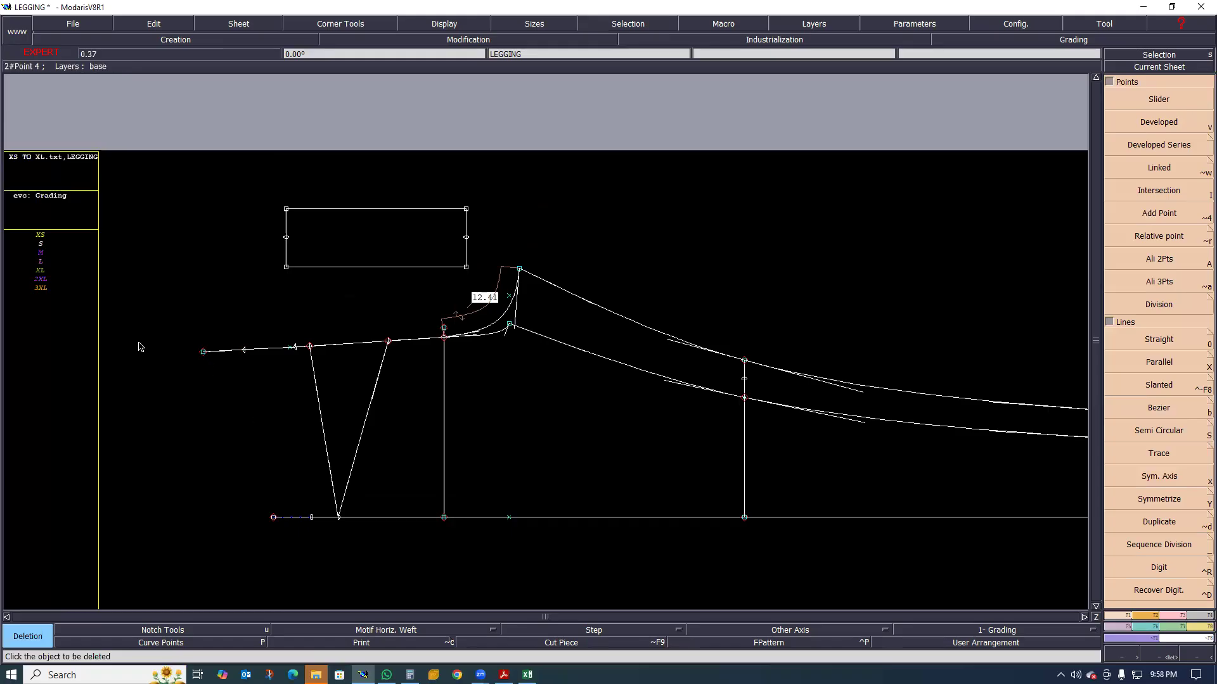
scroll(276, 407, down, 1)
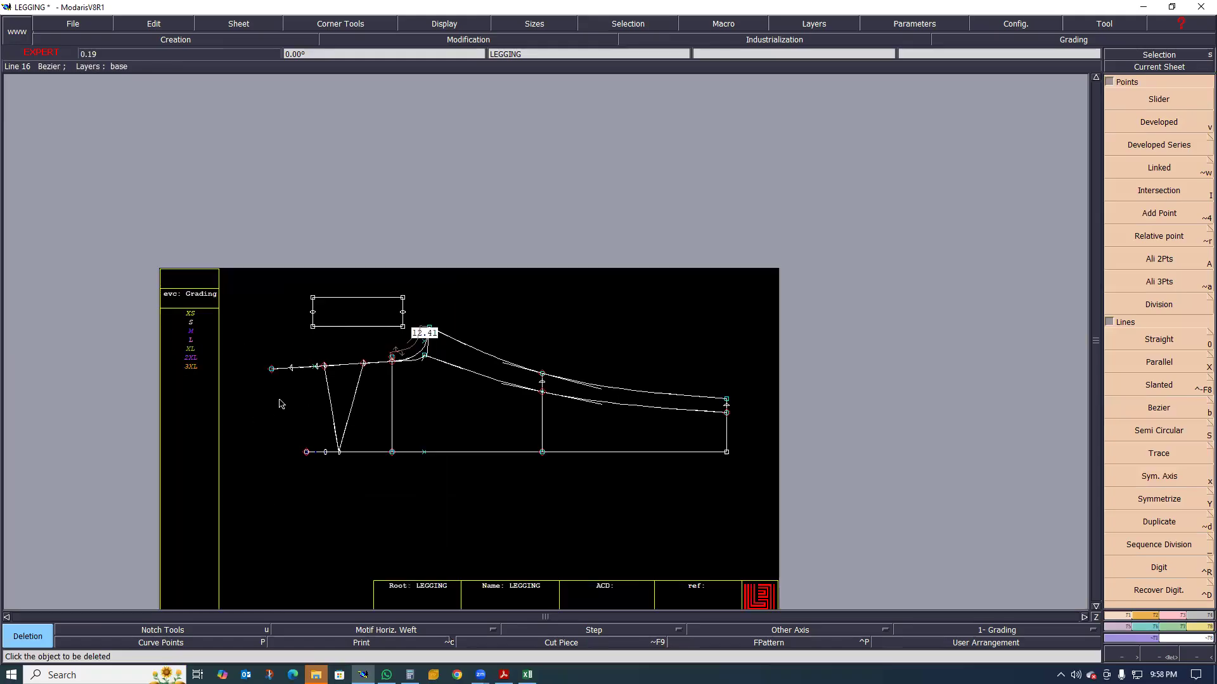
scroll(285, 386, up, 1)
scroll(288, 377, up, 1)
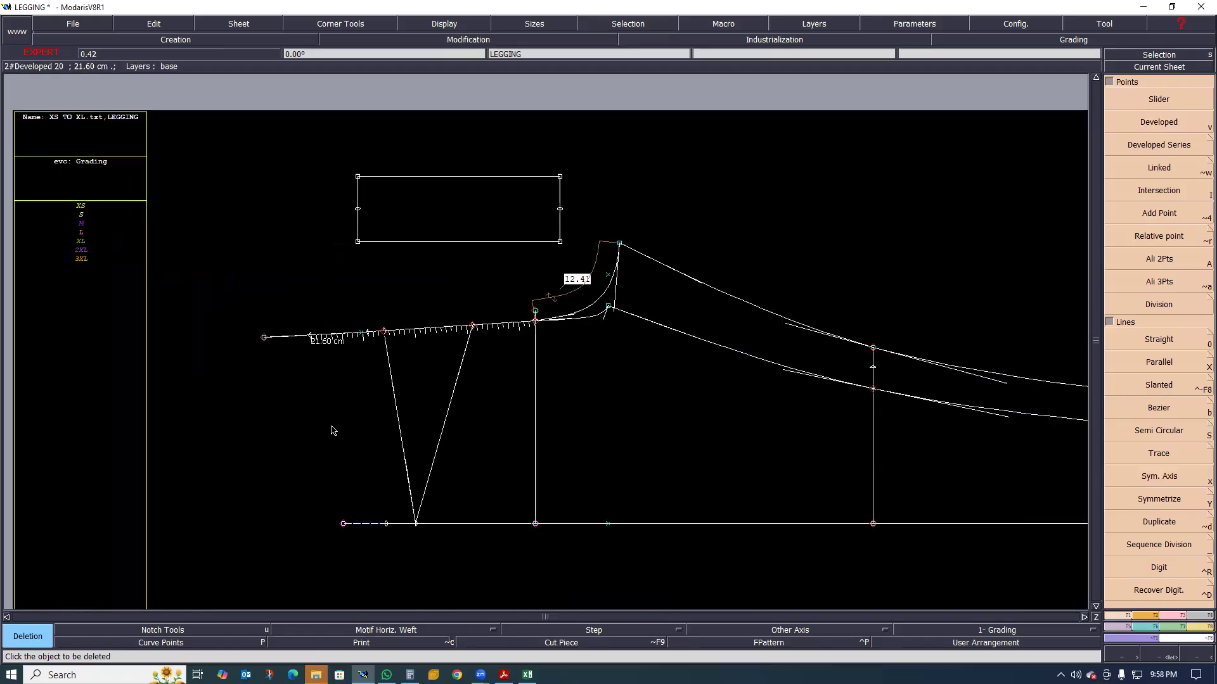
key(ctrl+z)
scroll(306, 442, down, 1)
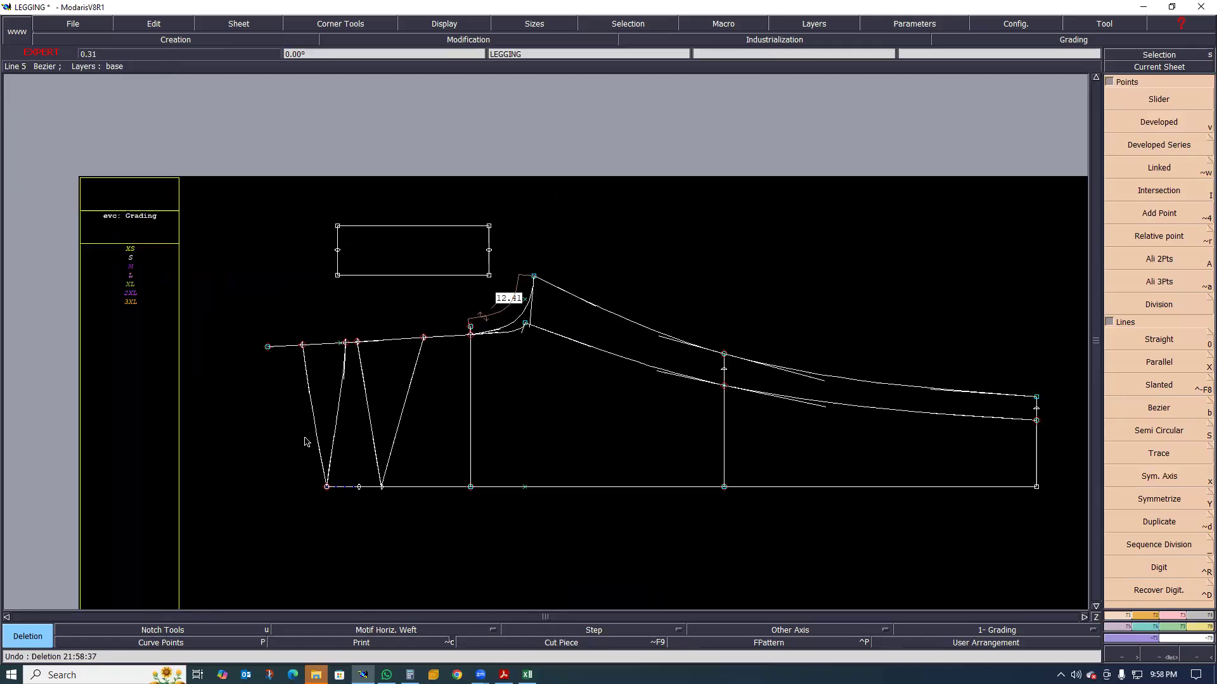
scroll(342, 396, up, 1)
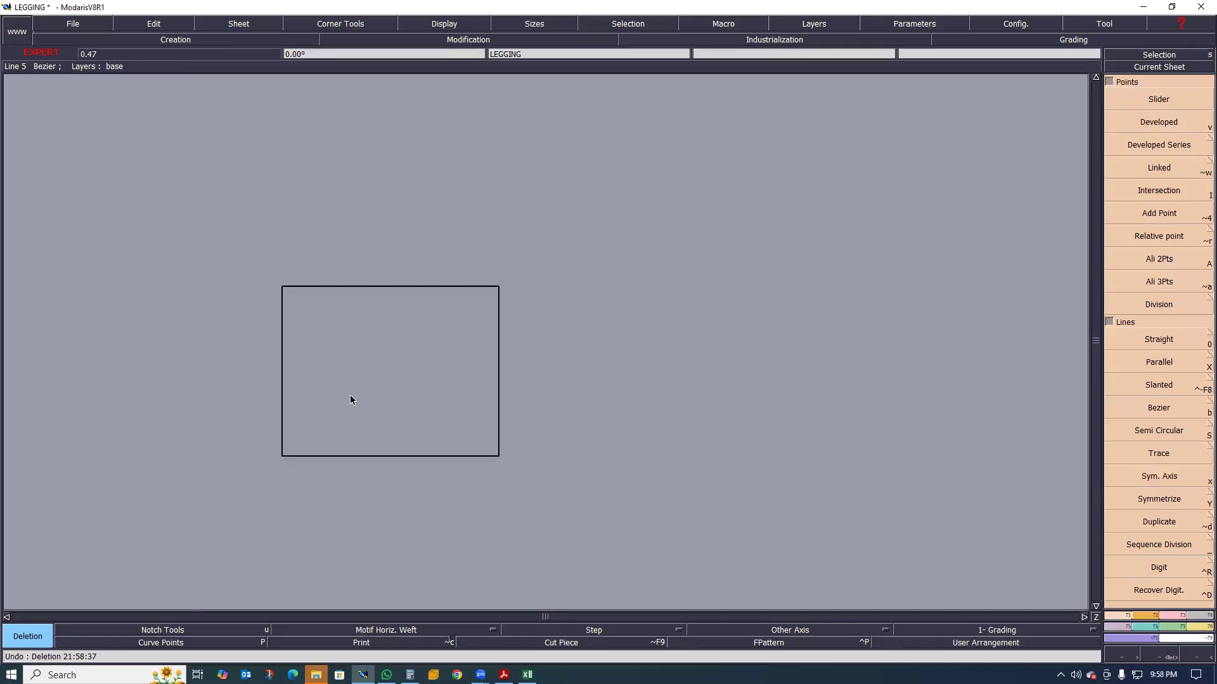
scroll(511, 379, down, 1)
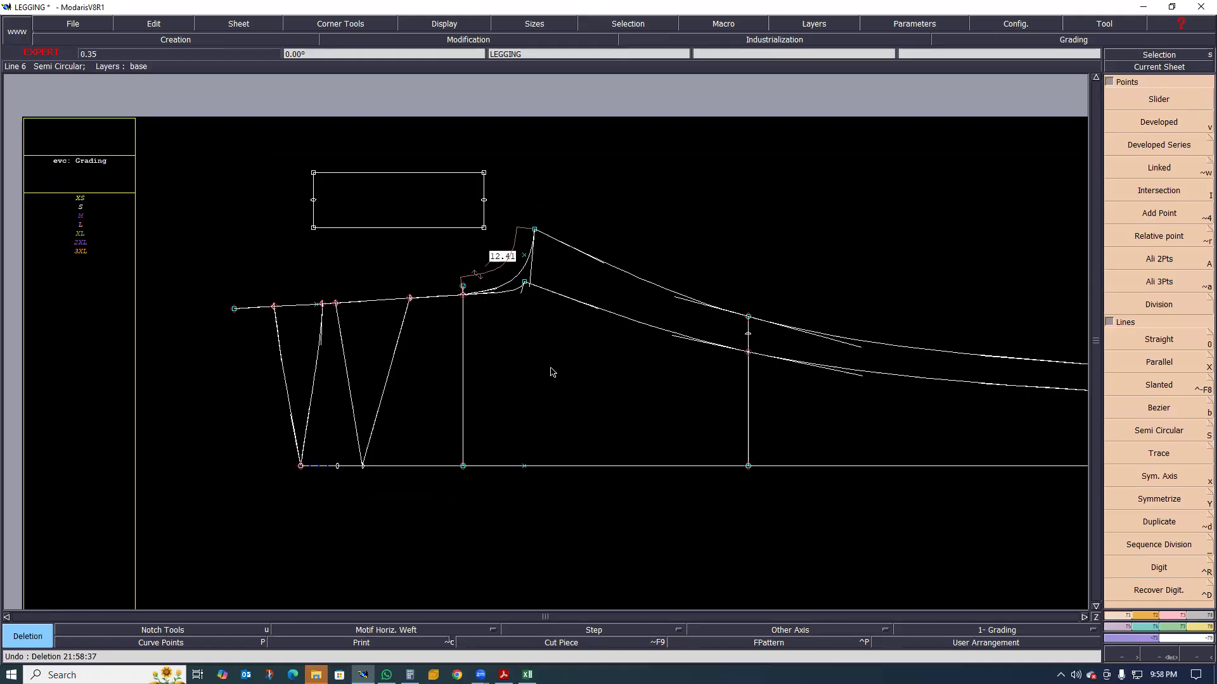
scroll(460, 356, up, 2)
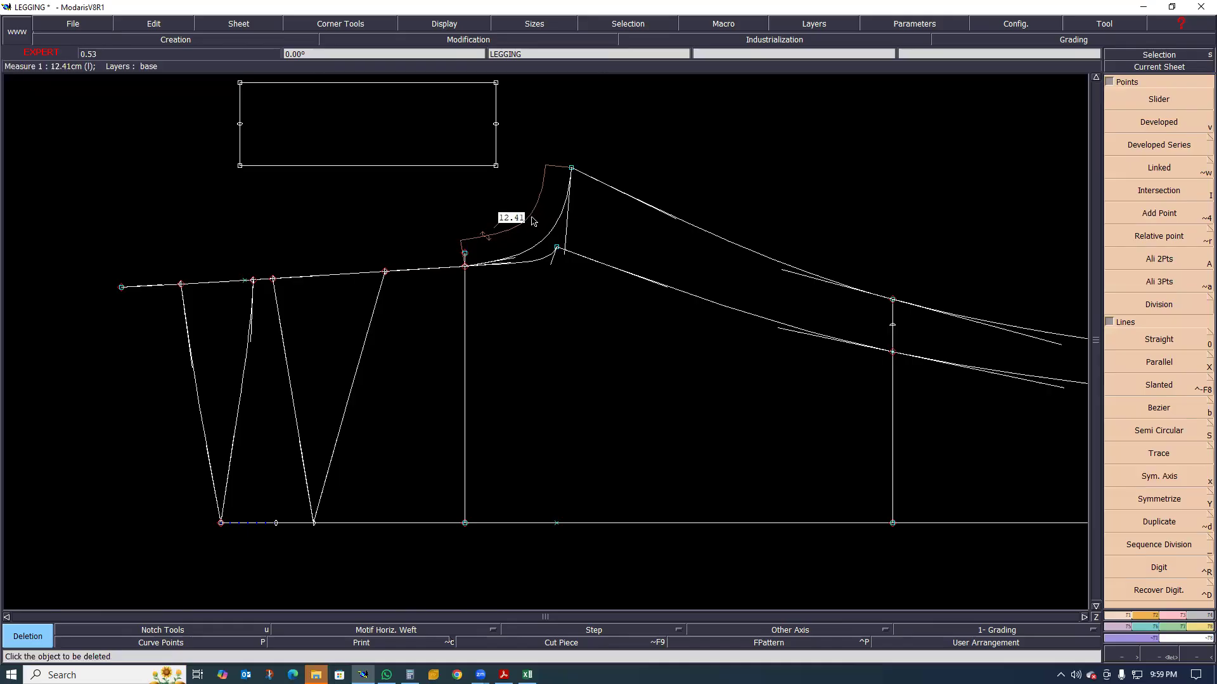
scroll(365, 337, down, 1)
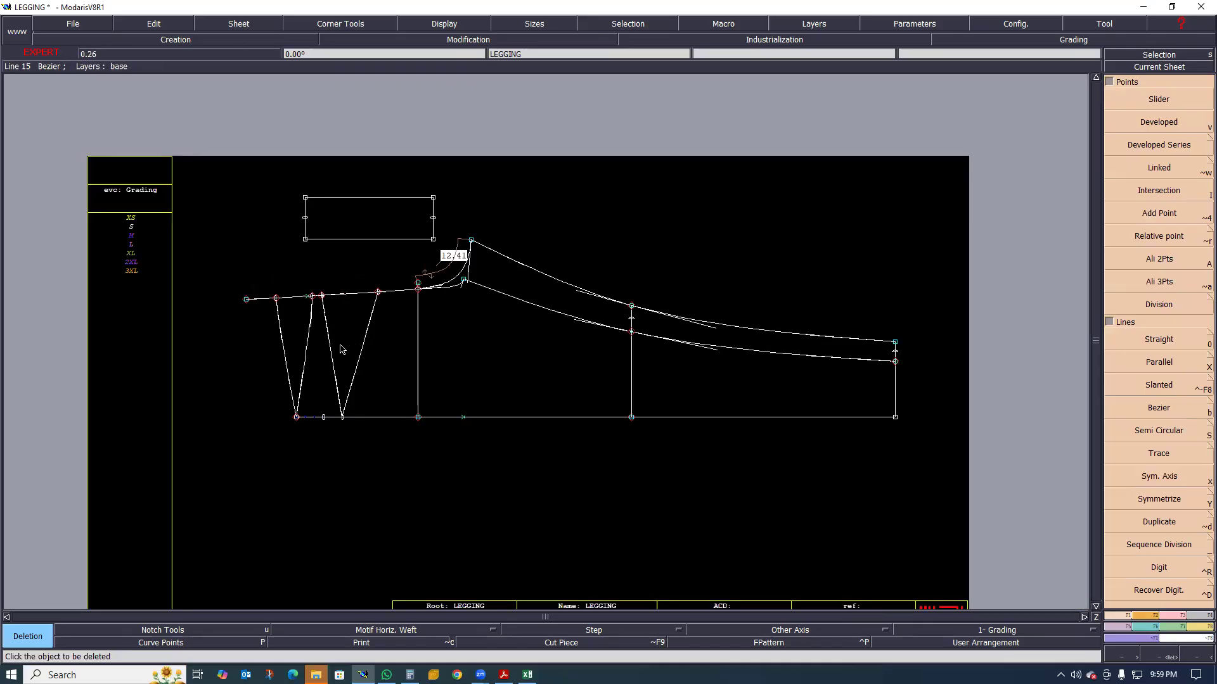
Reshape the two new lines below the waist into gentle curves that follow the front and back waist curves
scroll(318, 328, up, 1)
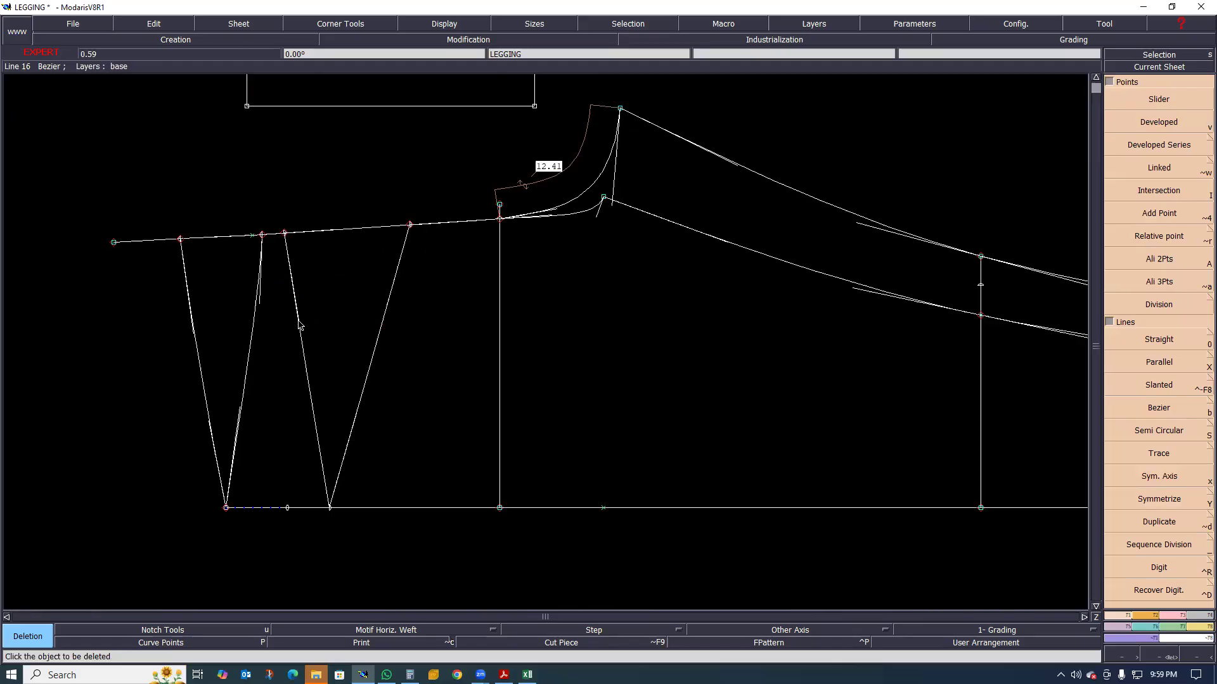
key(r)
drag(298, 323, 292, 327)
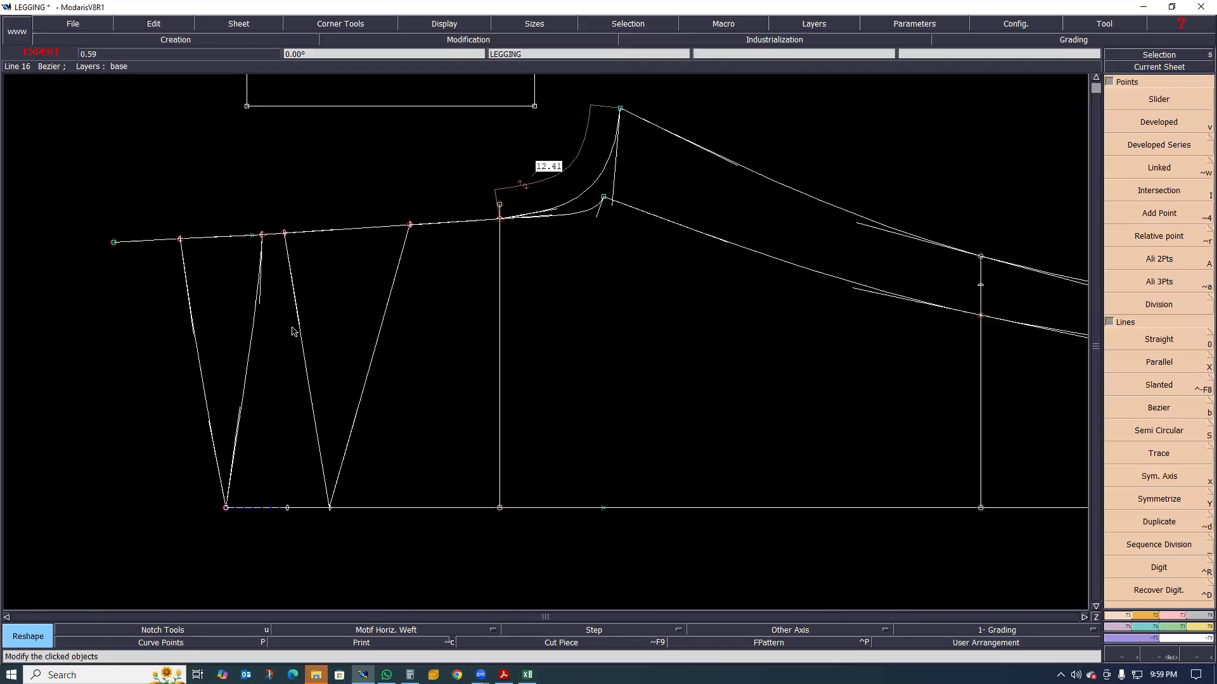
click(397, 310)
click(386, 325)
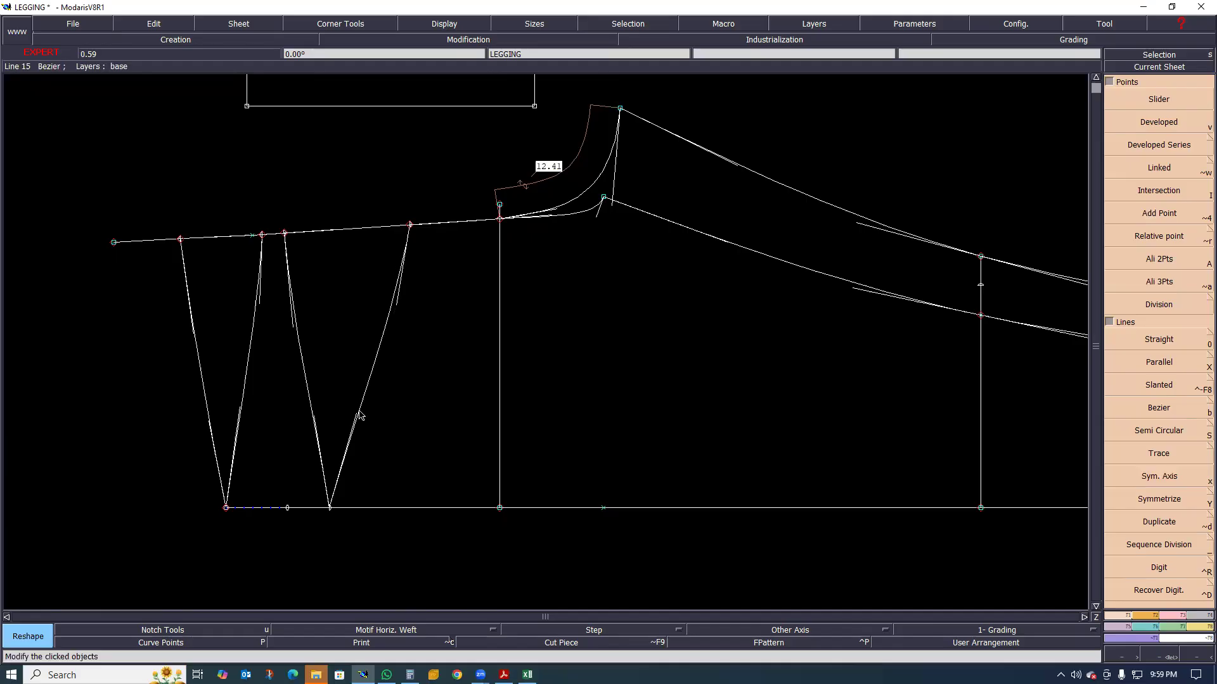
click(364, 405)
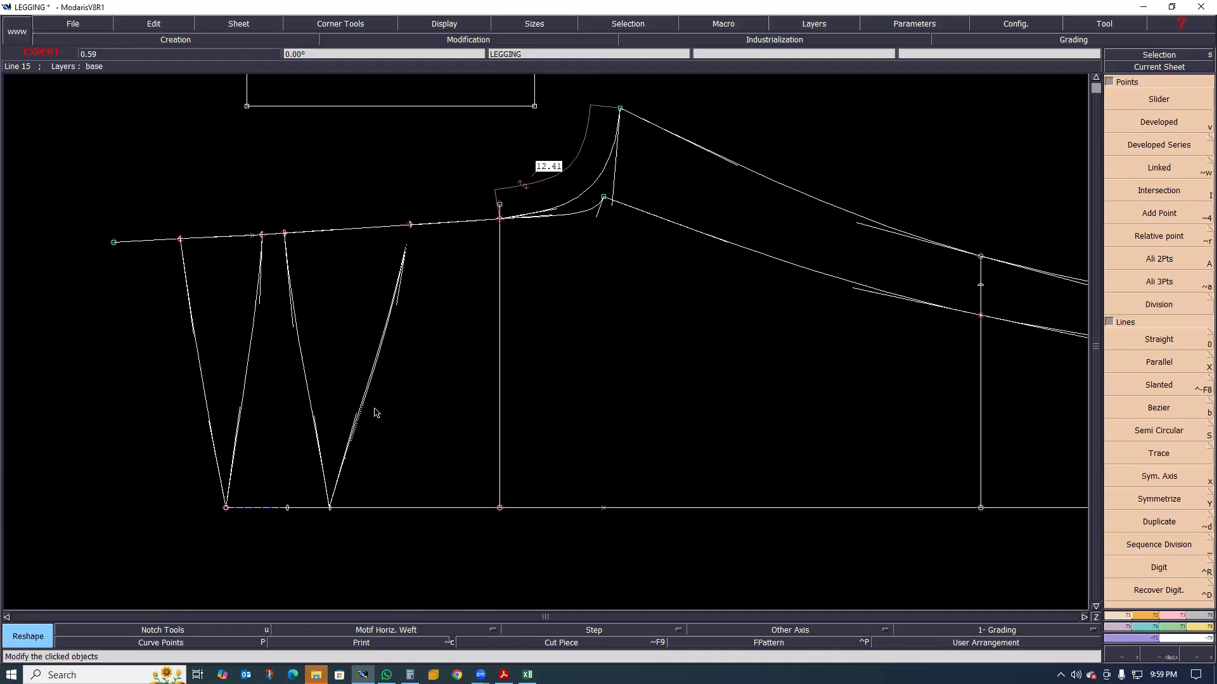
Examine the two reshaped lines beside the waist curves, between the rise line and the side seam
scroll(401, 343, down, 1)
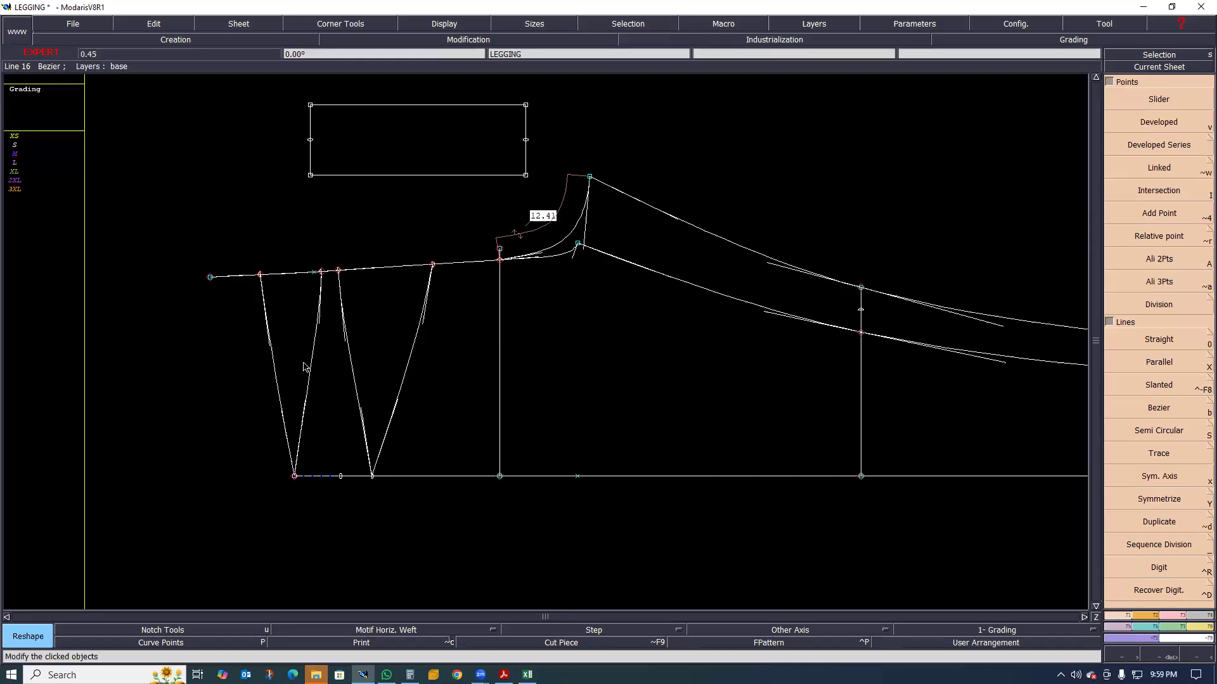
scroll(310, 370, down, 2)
scroll(310, 373, up, 2)
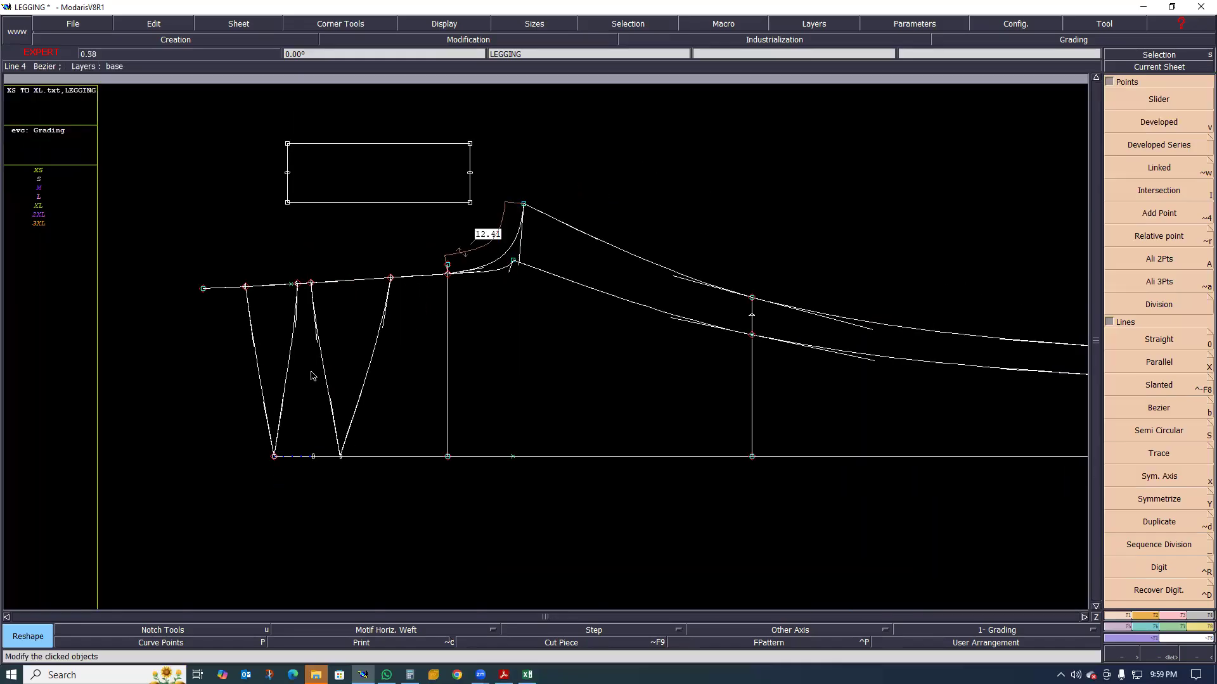
scroll(314, 446, down, 2)
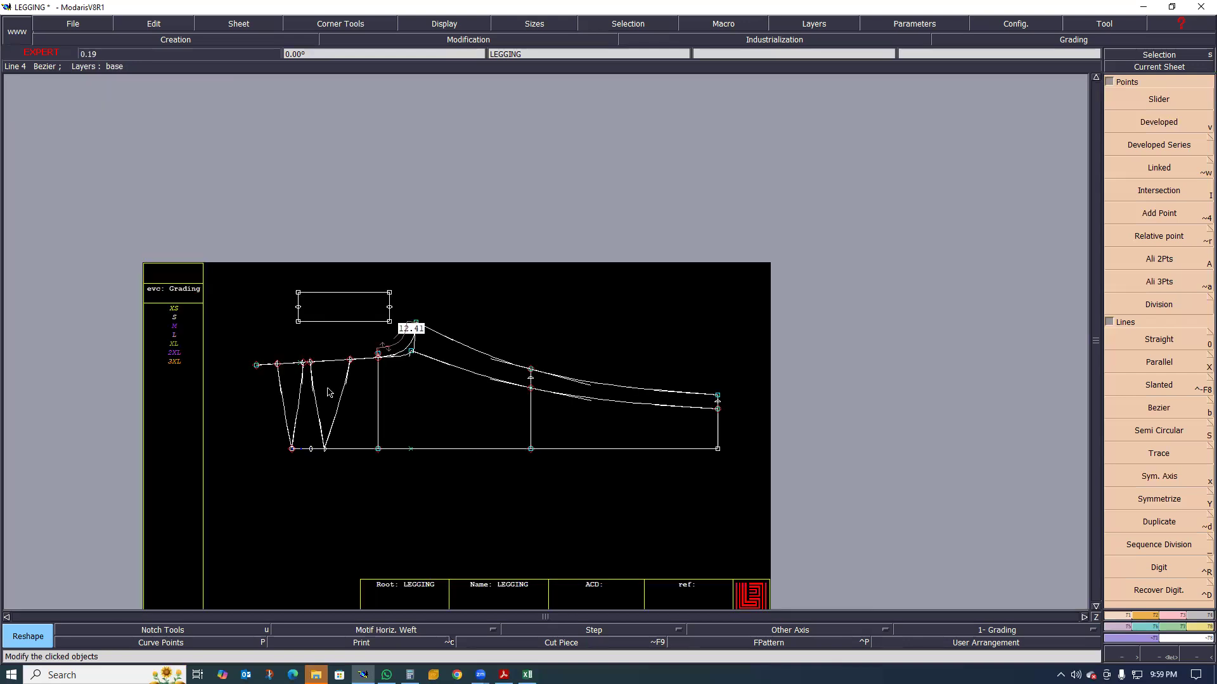
scroll(330, 462, up, 1)
scroll(329, 406, down, 2)
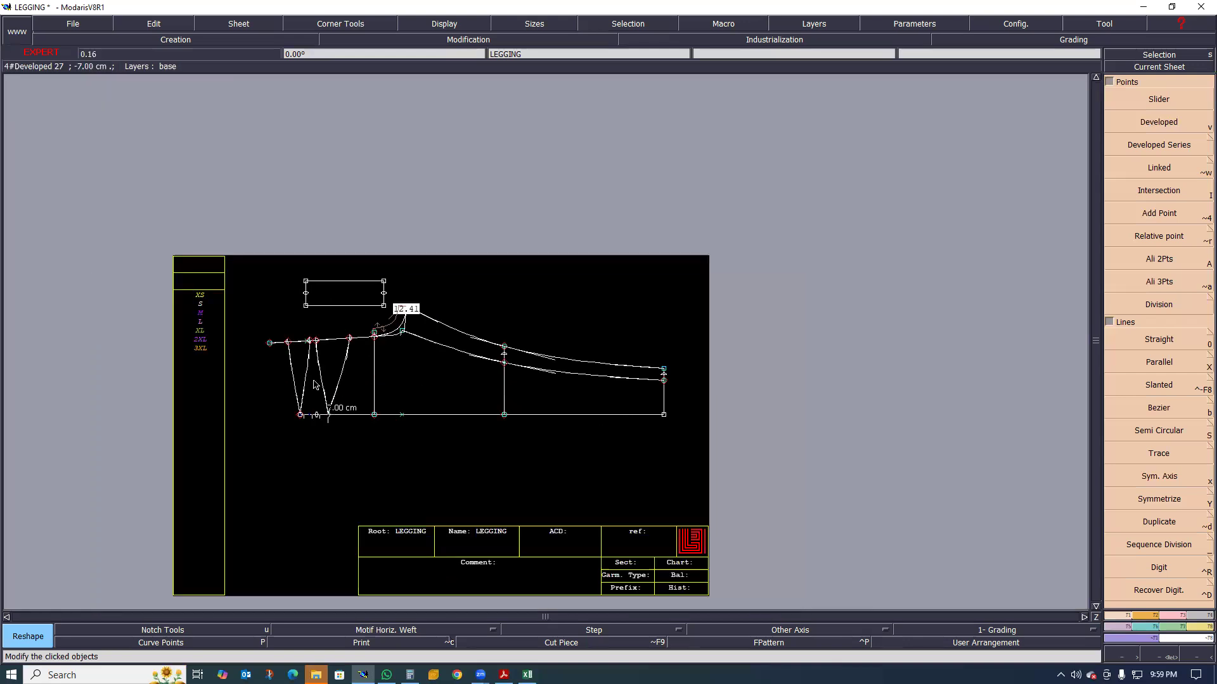
scroll(306, 386, up, 2)
scroll(315, 383, down, 1)
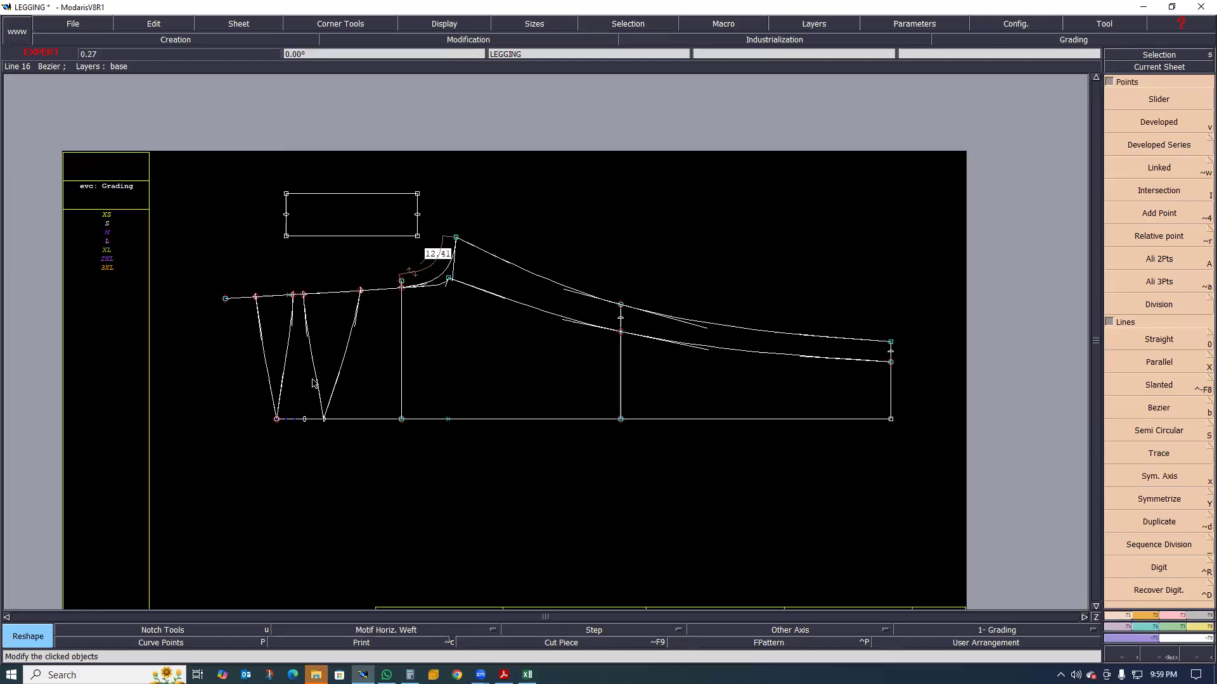
scroll(313, 383, up, 1)
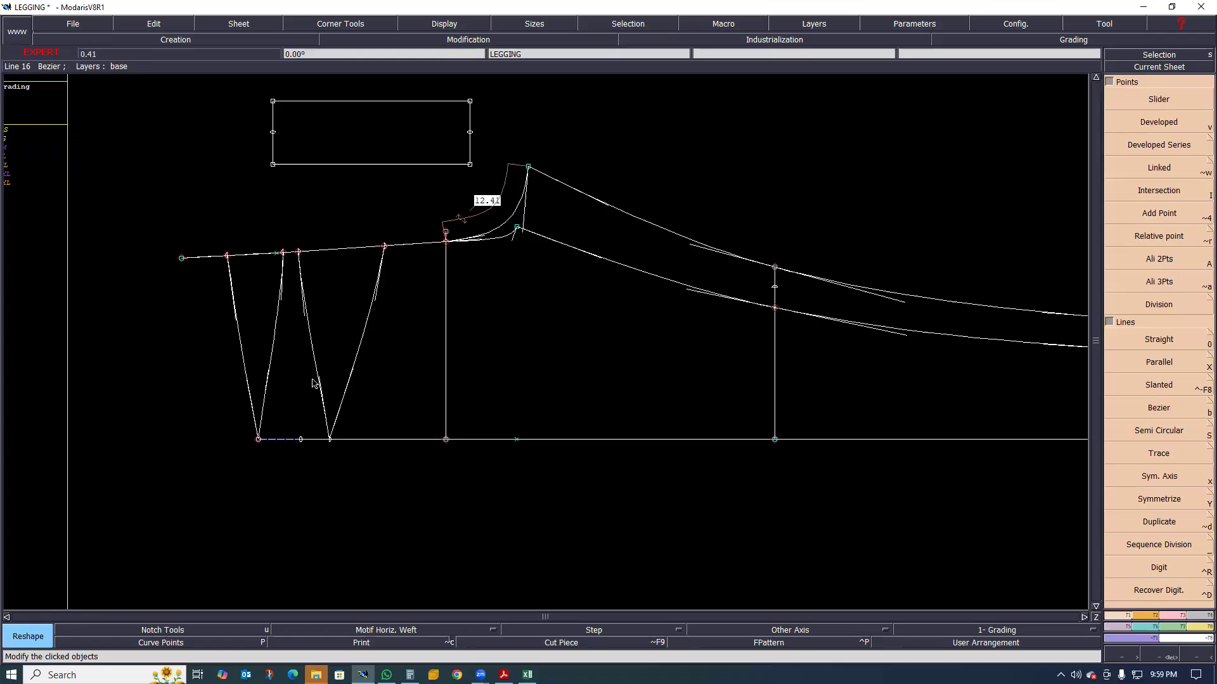
scroll(313, 380, down, 1)
scroll(374, 404, up, 1)
scroll(293, 377, up, 1)
scroll(279, 400, down, 1)
scroll(279, 416, up, 1)
scroll(290, 419, up, 1)
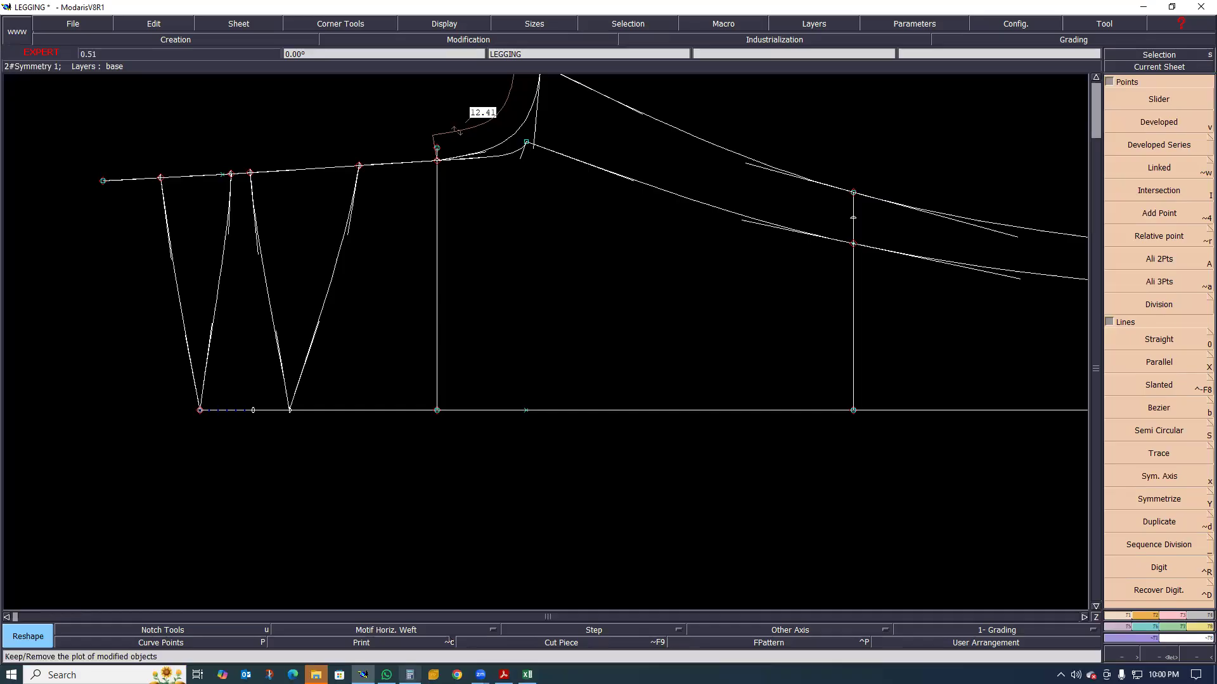
click(387, 675)
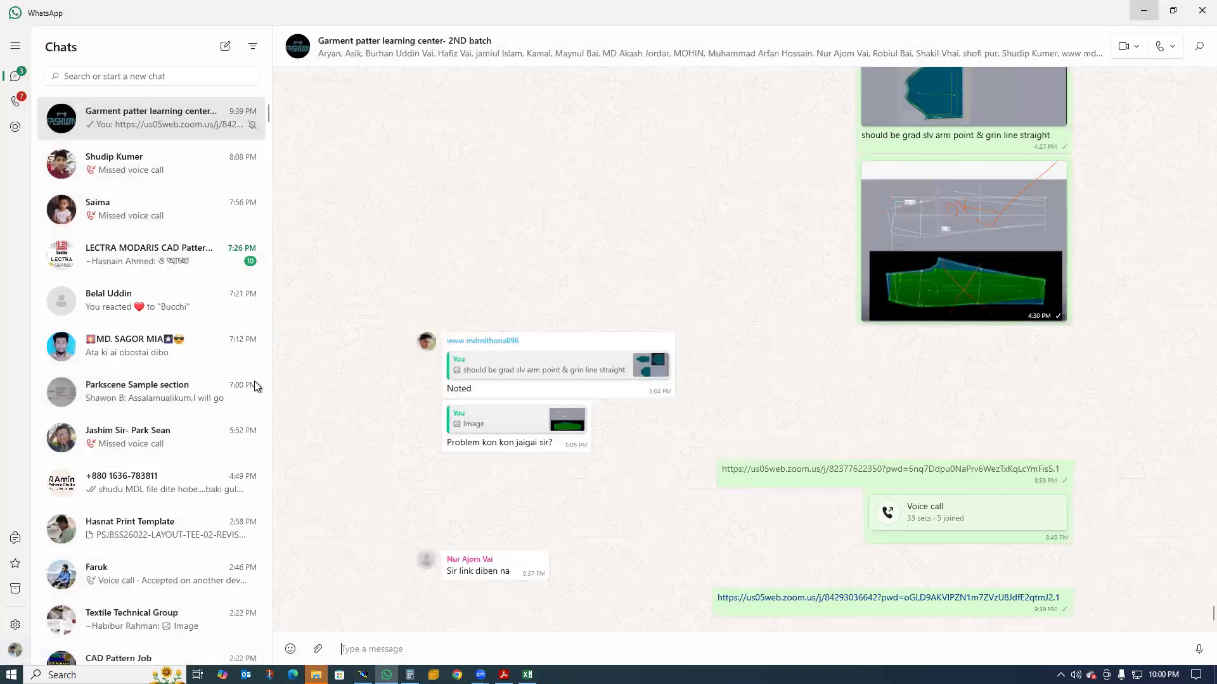
click(1144, 10)
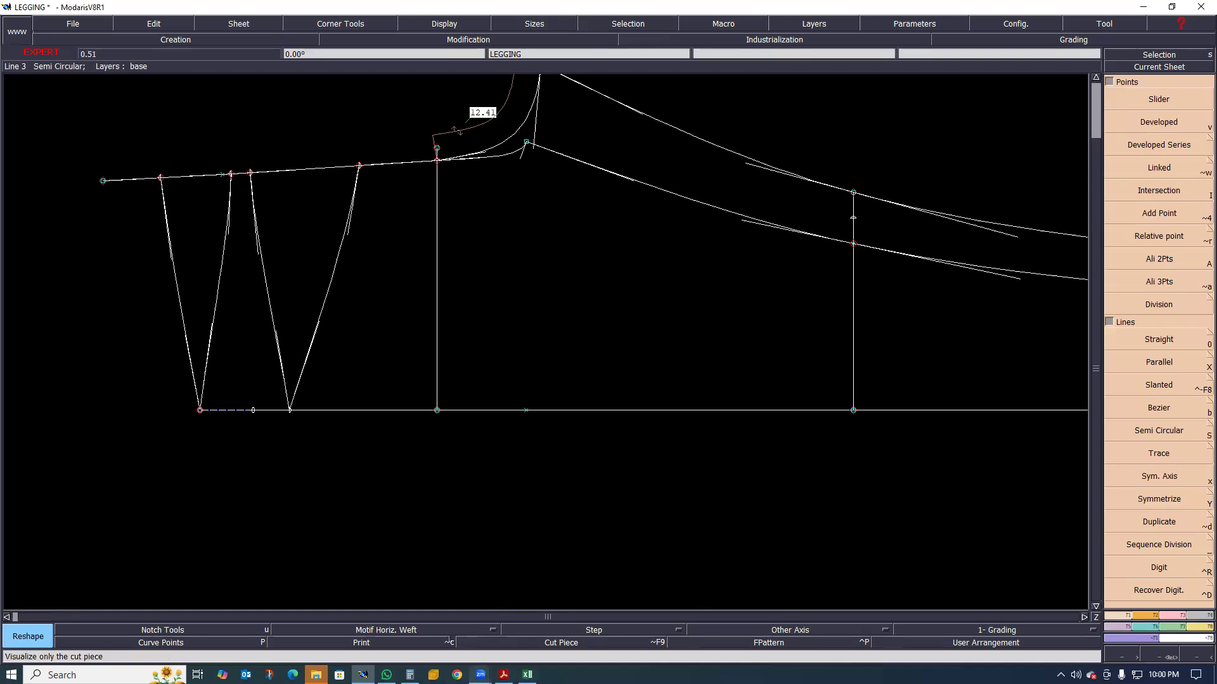
mouse_move(527, 674)
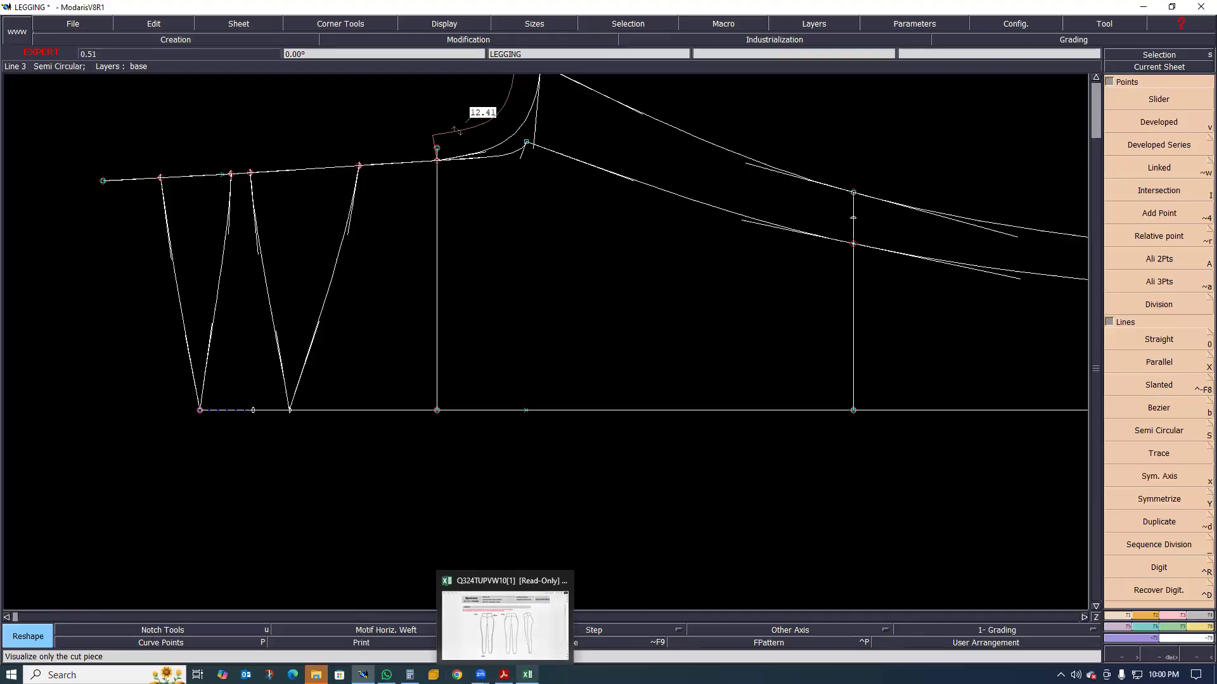
mouse_move(480, 675)
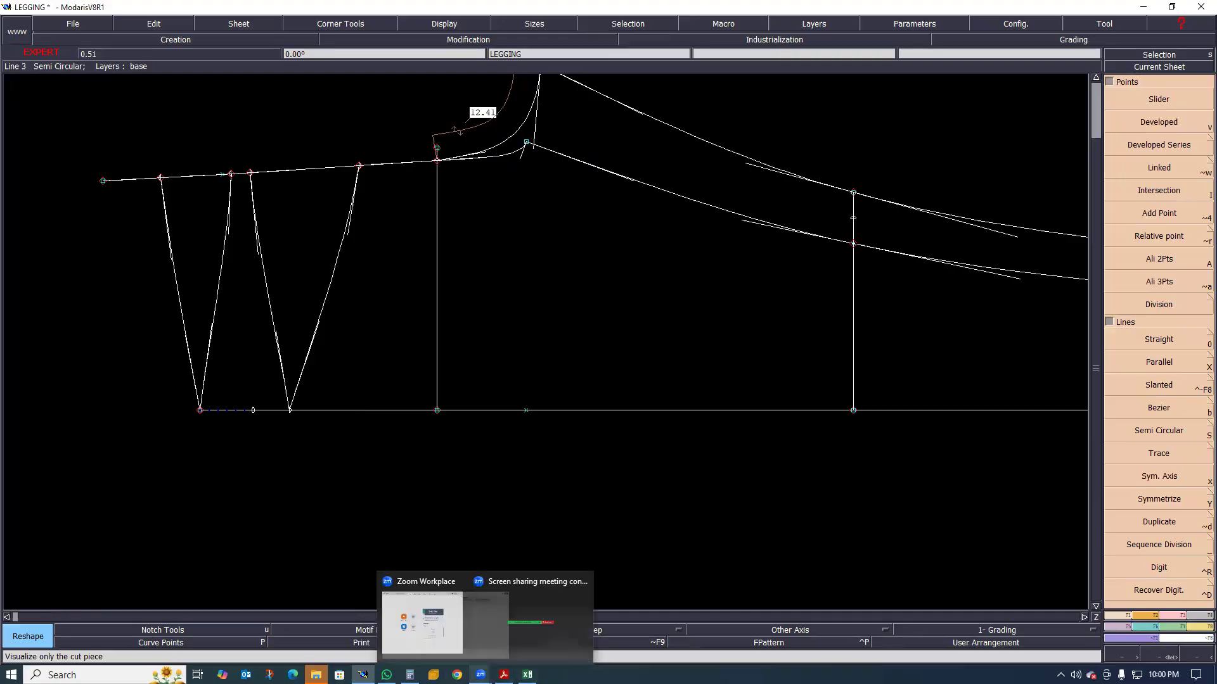
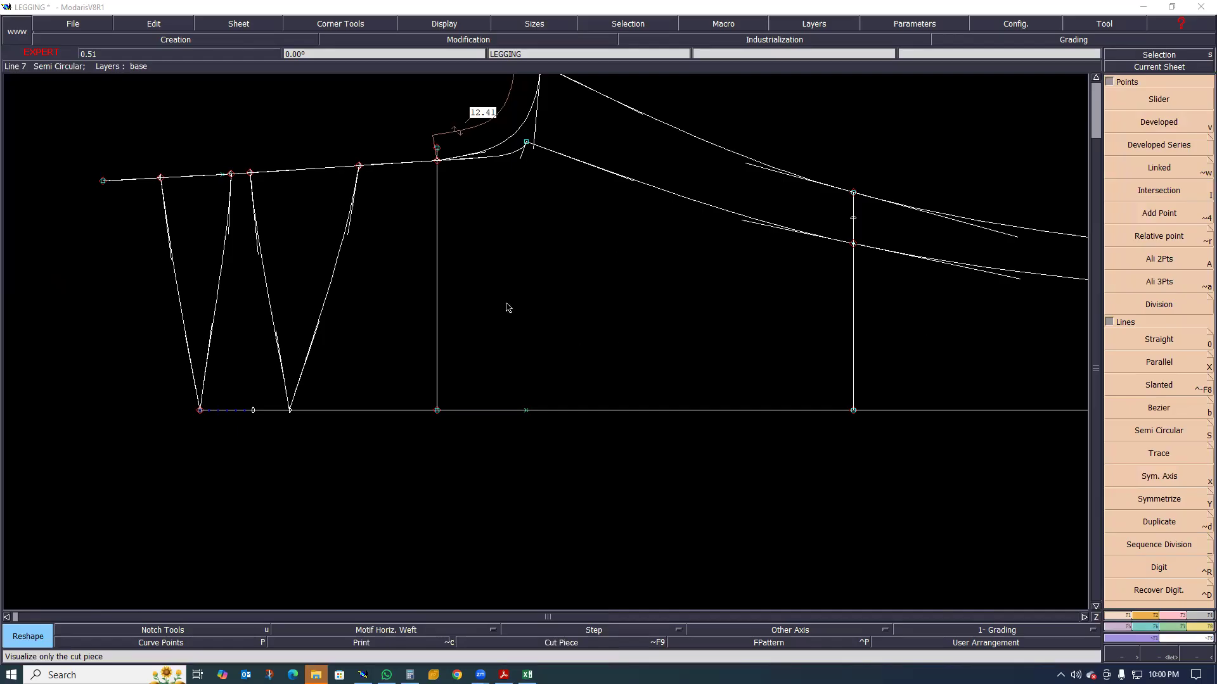
scroll(584, 341, down, 2)
scroll(507, 303, up, 2)
scroll(617, 327, up, 1)
scroll(482, 373, down, 1)
scroll(588, 361, up, 1)
scroll(524, 360, down, 2)
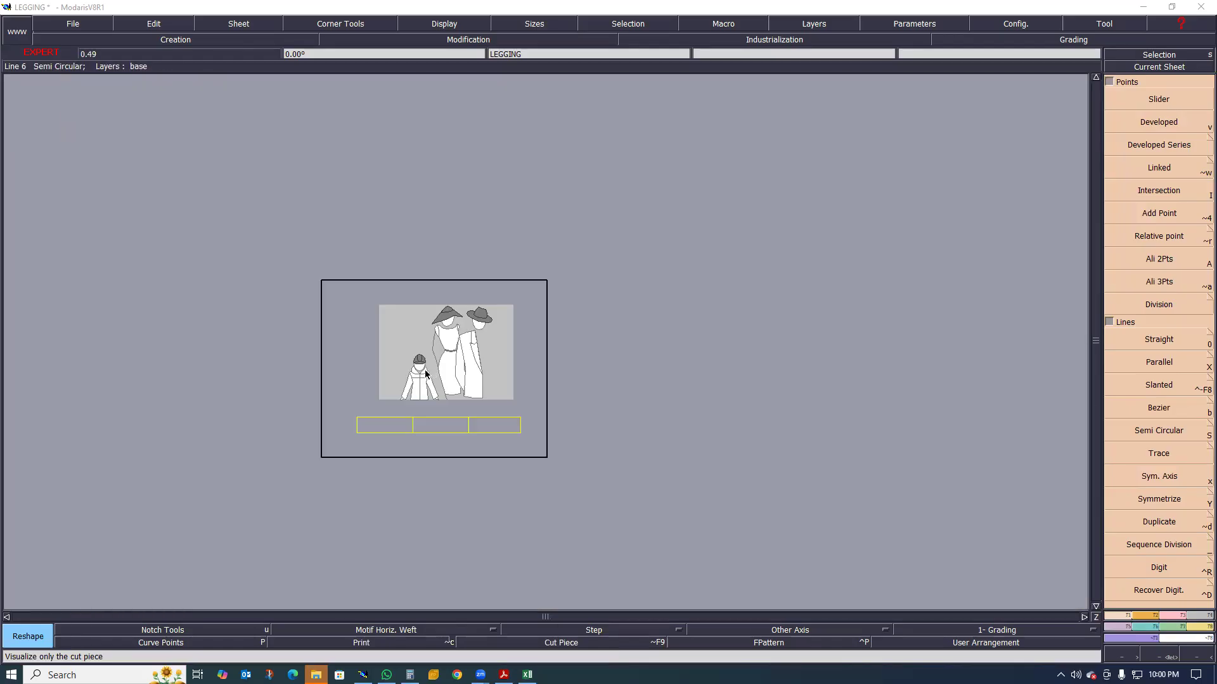
scroll(363, 441, up, 2)
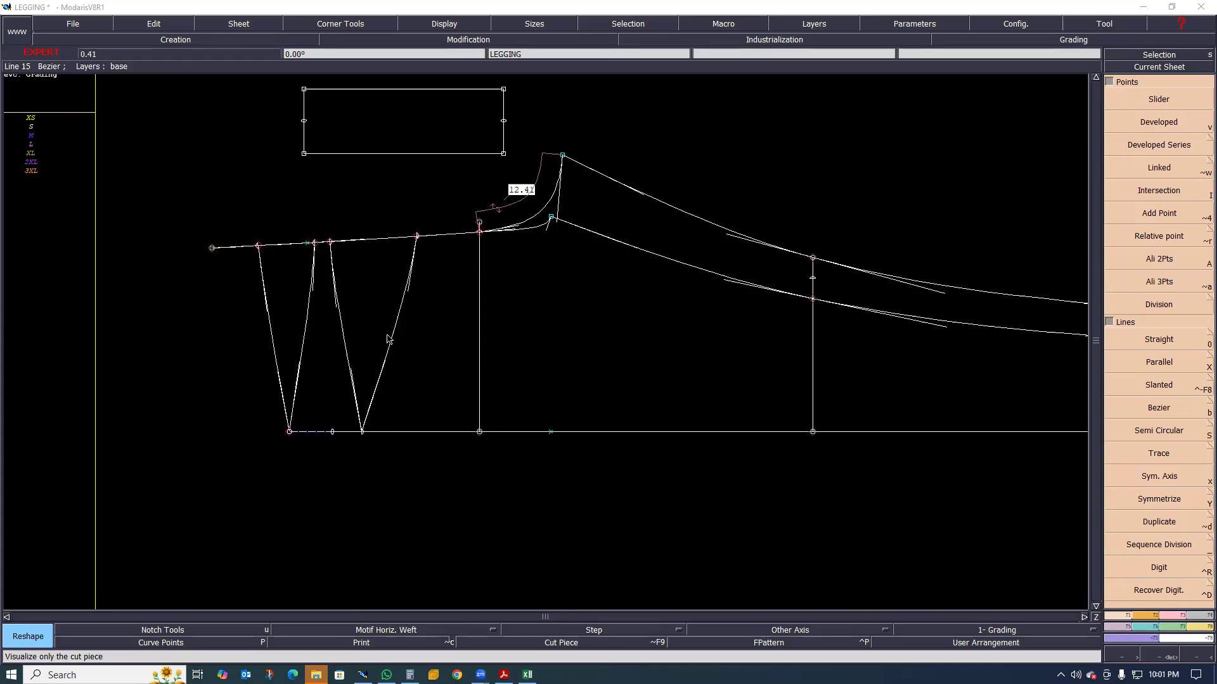
Delete the old symmetry axis on the side seam and create a new one along the seam from the waist point
scroll(350, 384, down, 2)
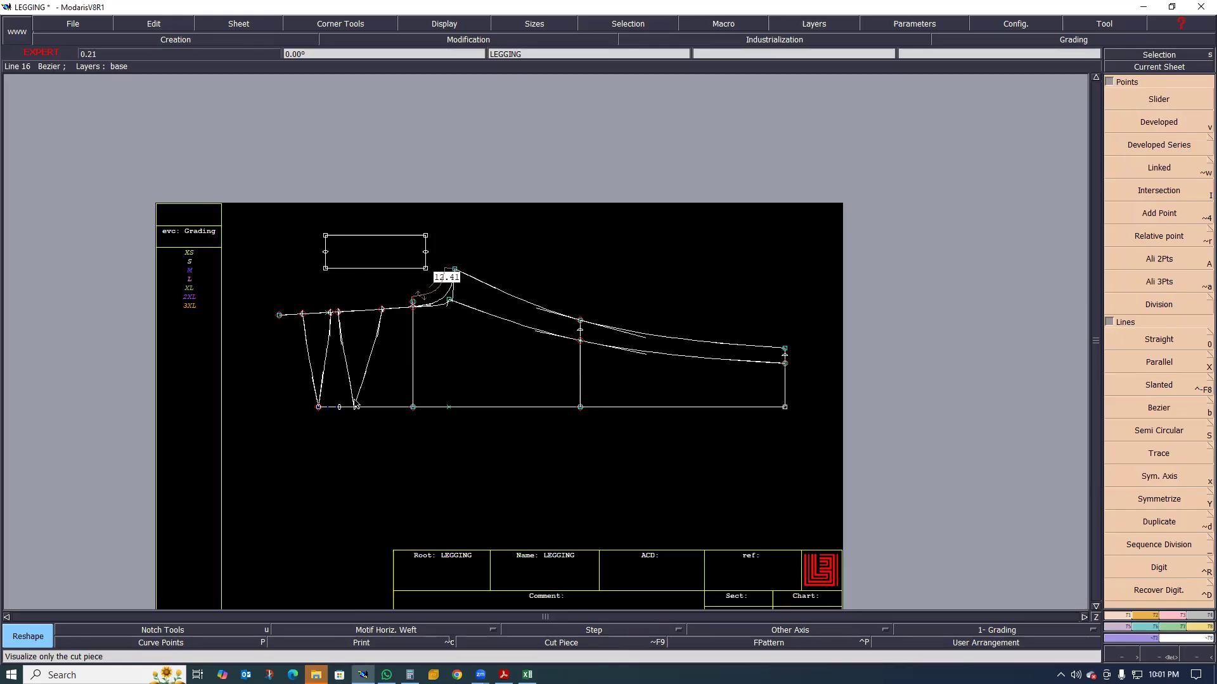
scroll(355, 406, up, 3)
scroll(298, 412, up, 4)
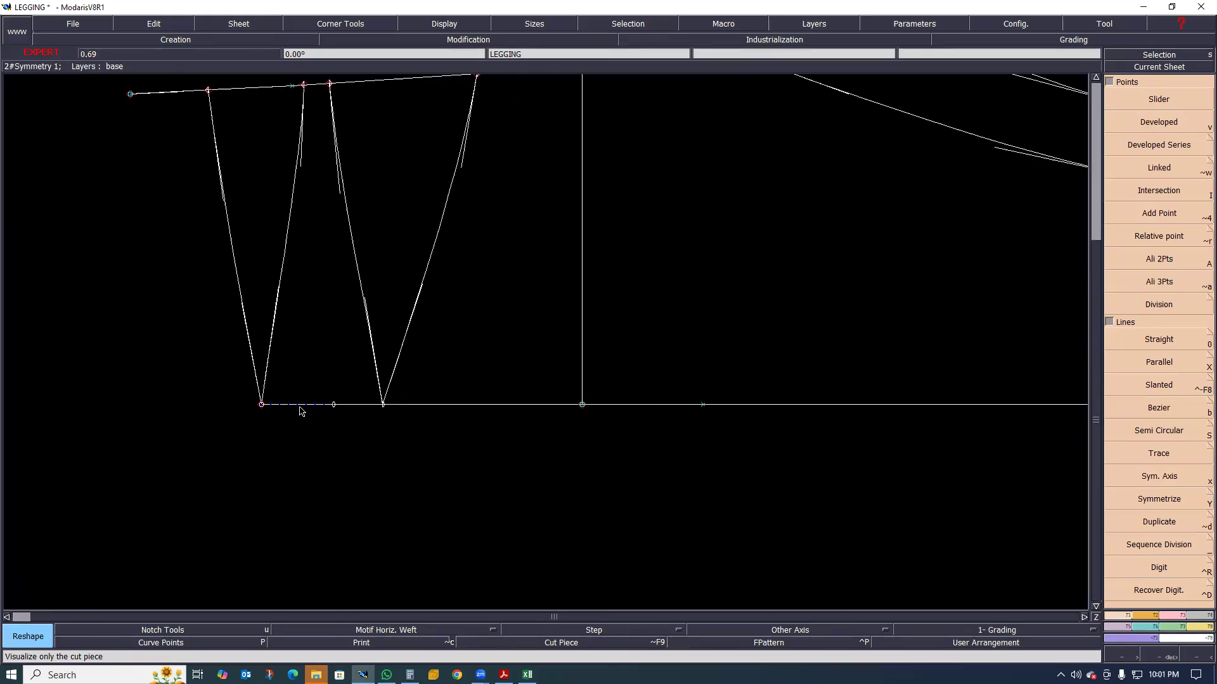
key(Delete)
click(333, 403)
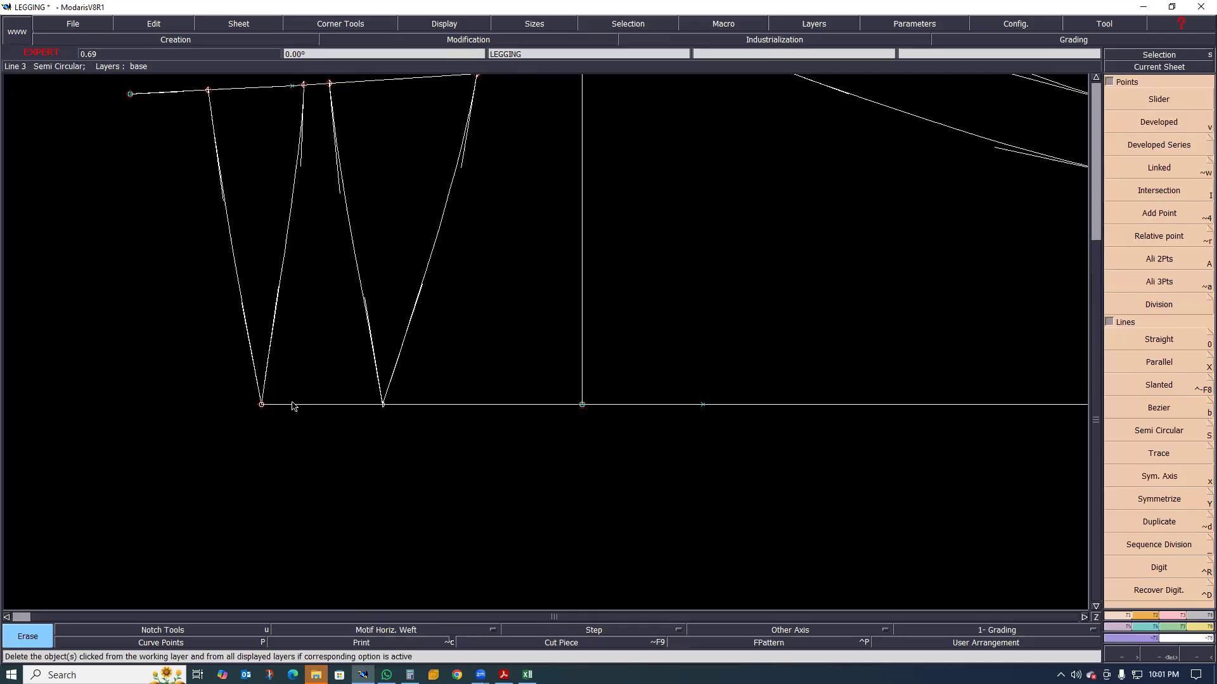
key(x)
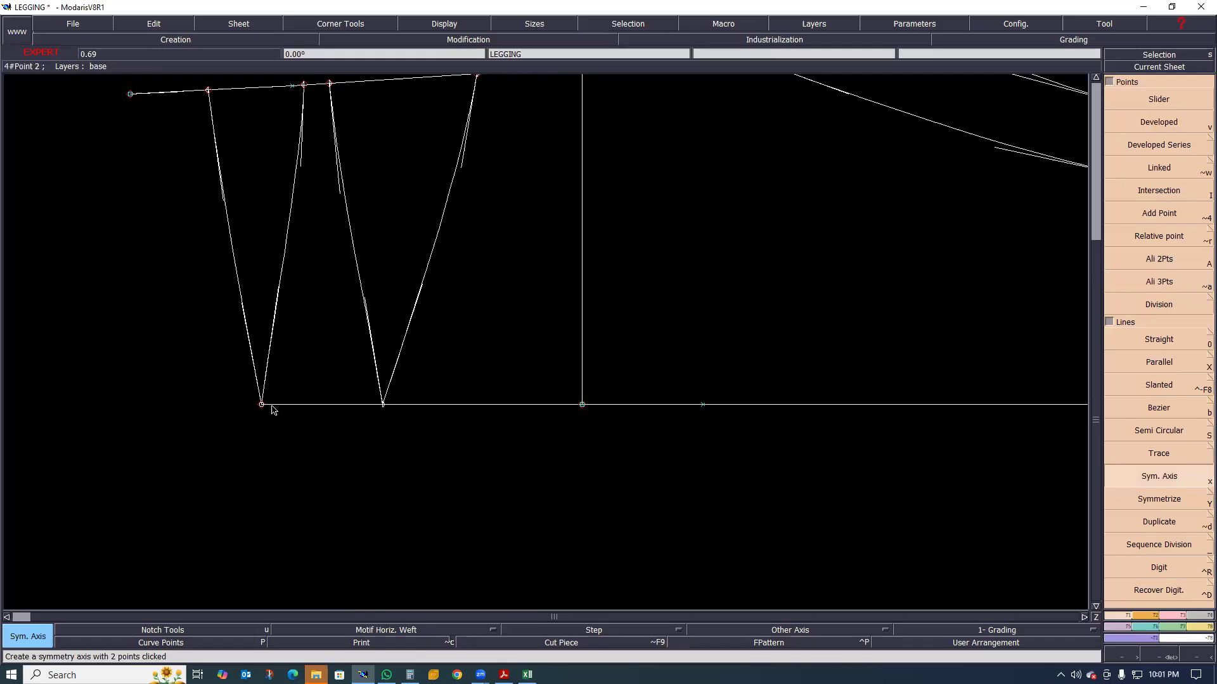
click(317, 405)
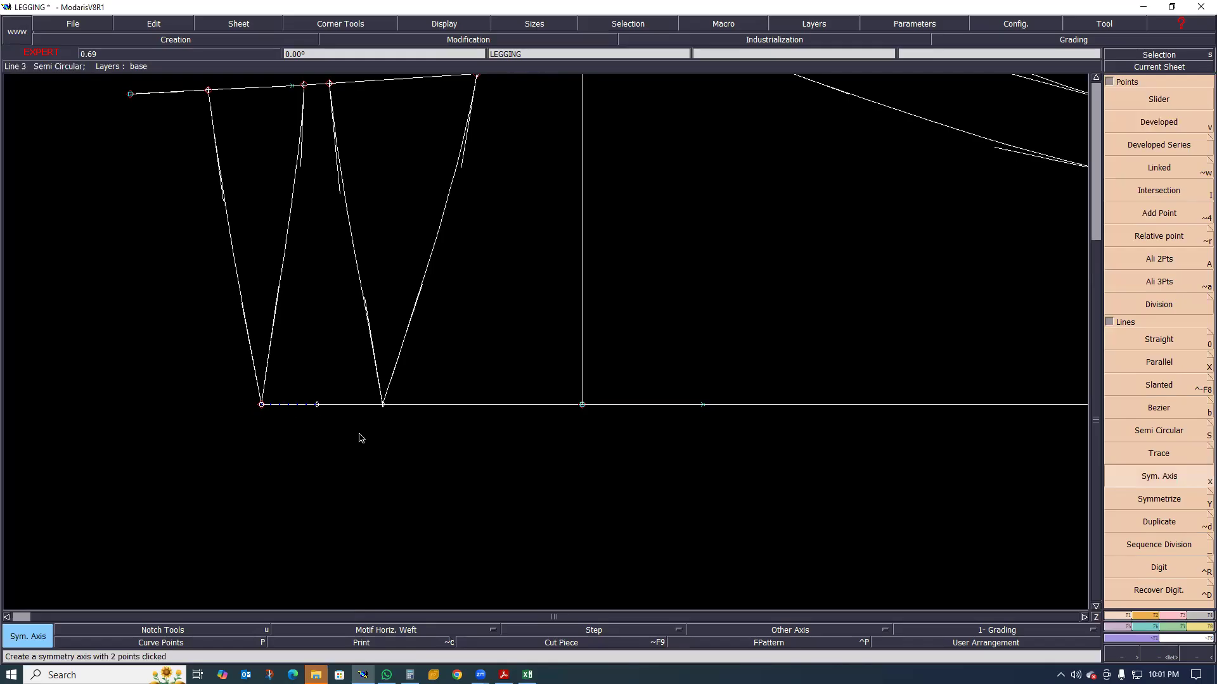
Mirror the front line below the waist, front rise line, front inseam, hip line and hem line across the side-seam axis
key(shift+y)
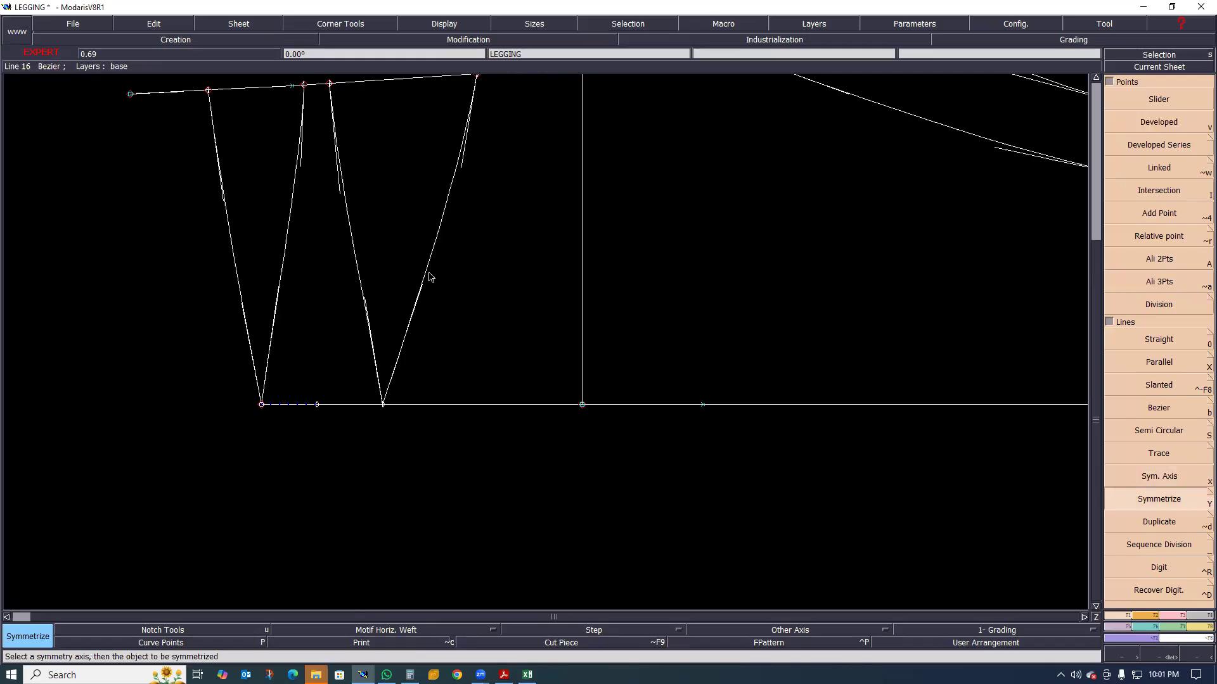
click(435, 240)
scroll(321, 308, down, 2)
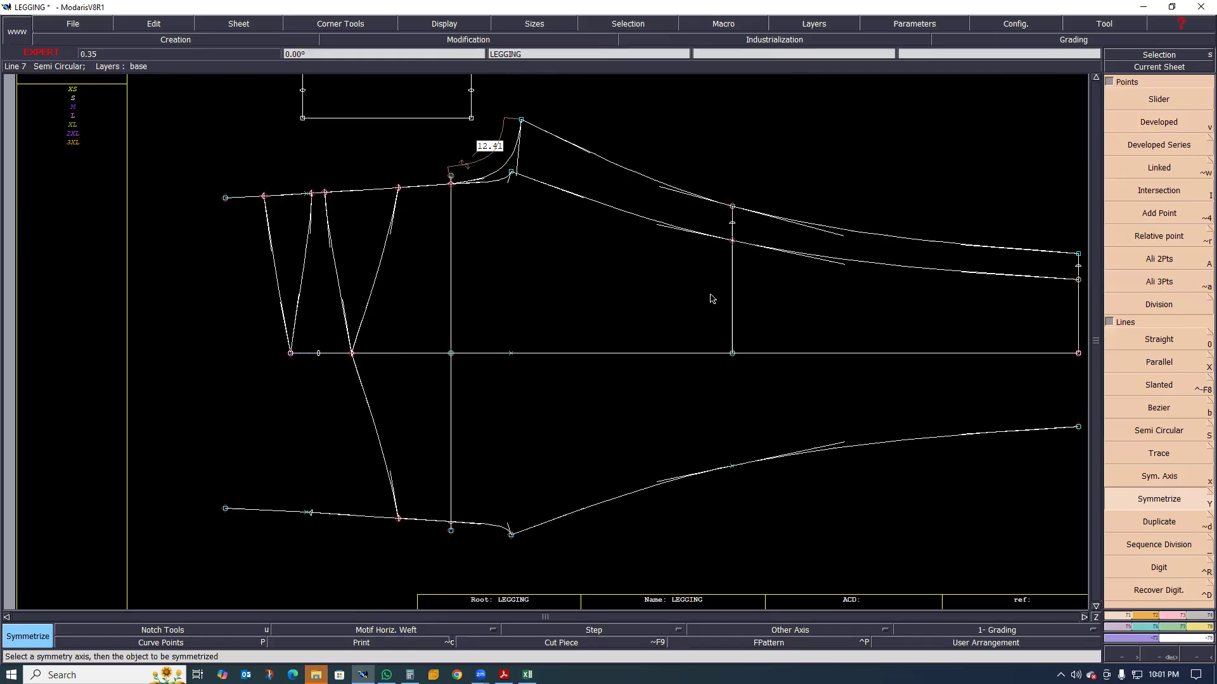
scroll(837, 305, down, 2)
click(958, 303)
scroll(875, 299, up, 2)
scroll(674, 326, down, 1)
scroll(404, 353, up, 3)
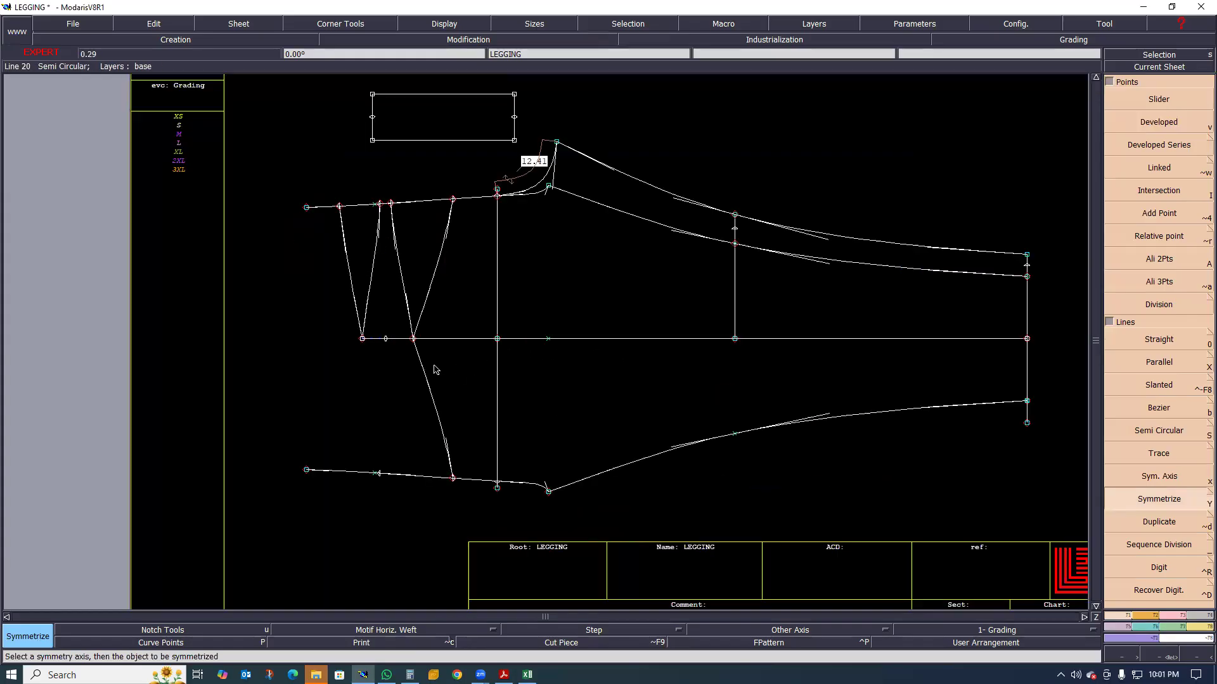
Examine the mirrored half and the side-seam point 7 cm below the waist, comparing the lines on both sides
scroll(393, 356, down, 2)
scroll(380, 345, up, 2)
scroll(381, 347, up, 1)
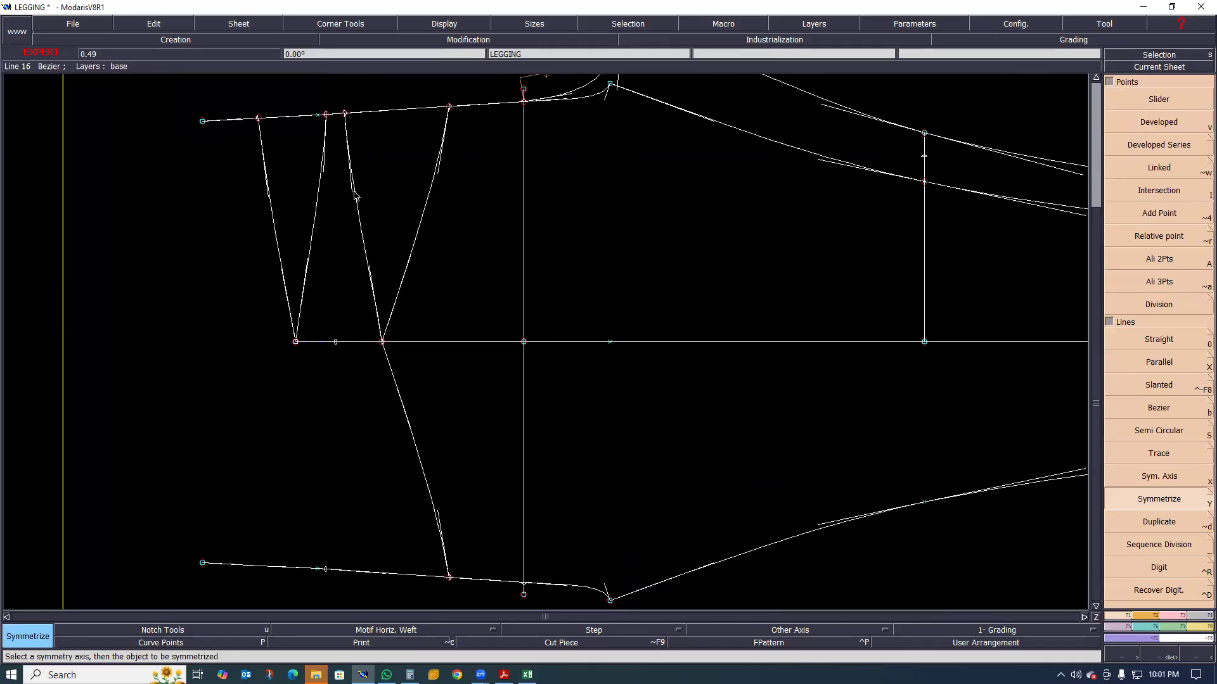
scroll(381, 345, up, 1)
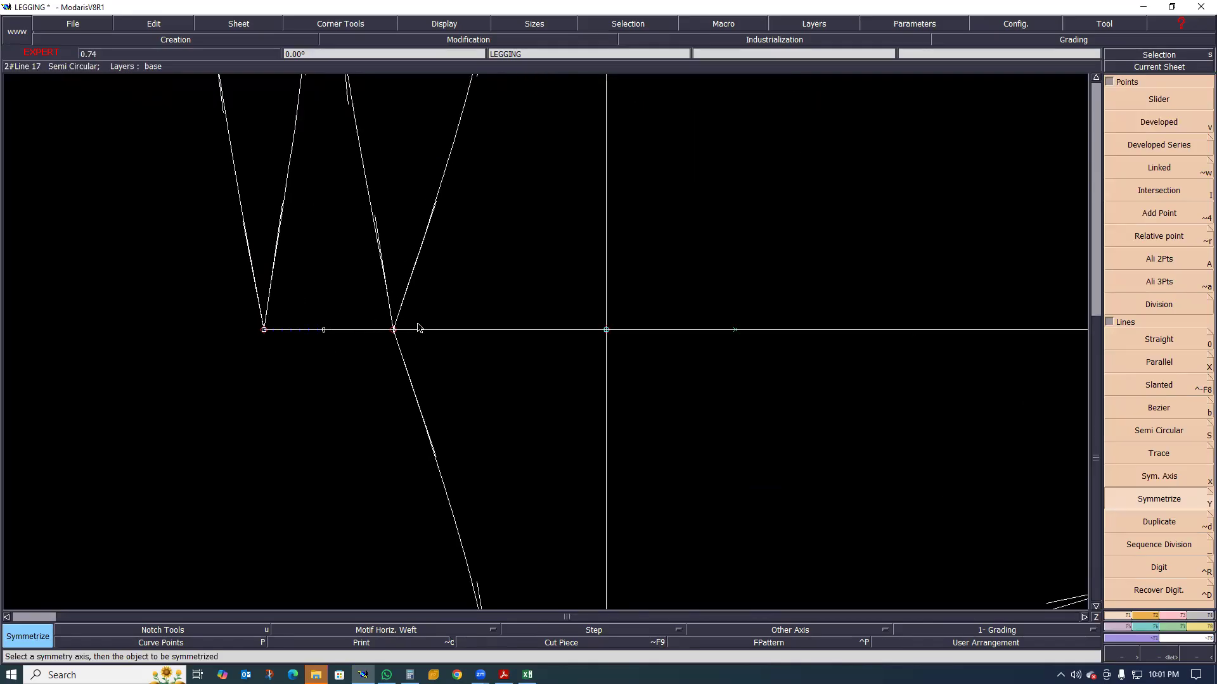
scroll(350, 333, down, 1)
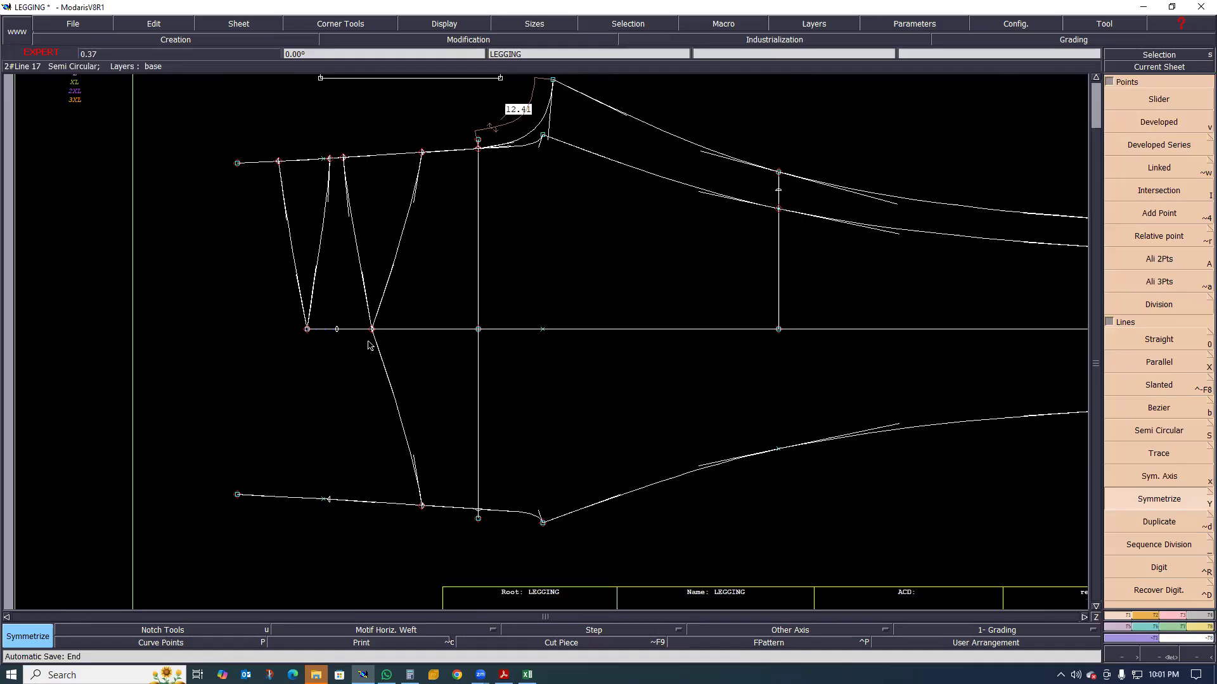
scroll(369, 381, up, 1)
scroll(368, 374, down, 1)
scroll(372, 342, up, 2)
scroll(356, 329, down, 1)
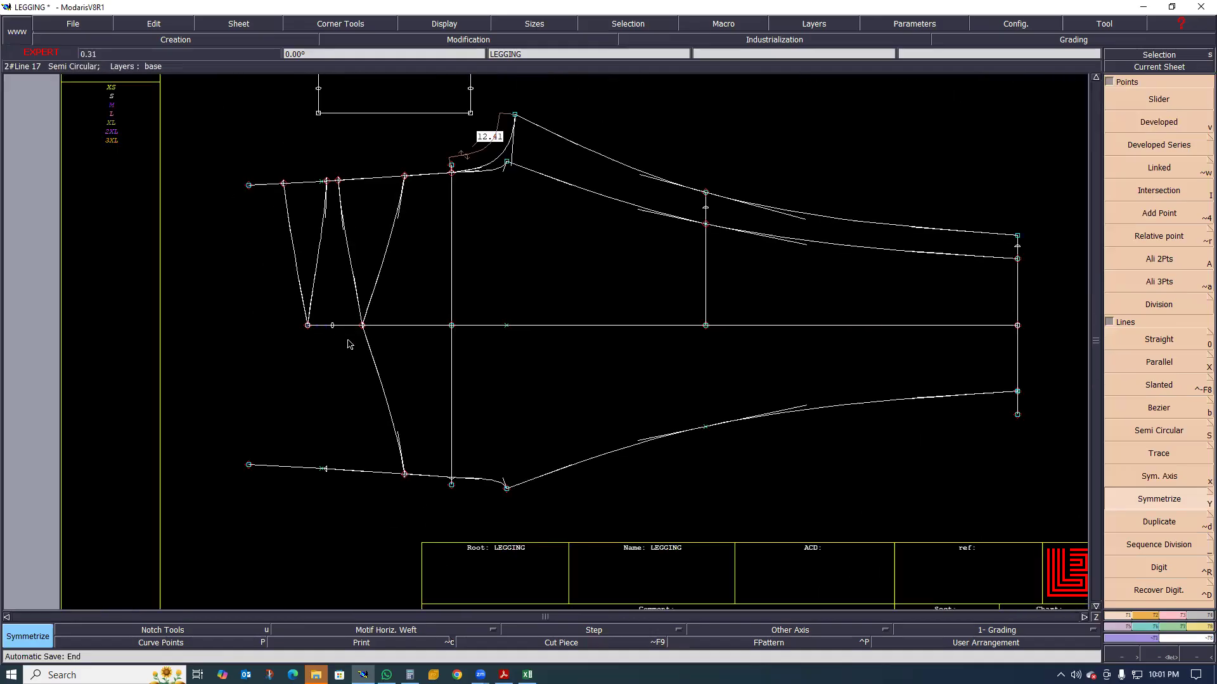
scroll(348, 343, up, 1)
scroll(328, 336, down, 1)
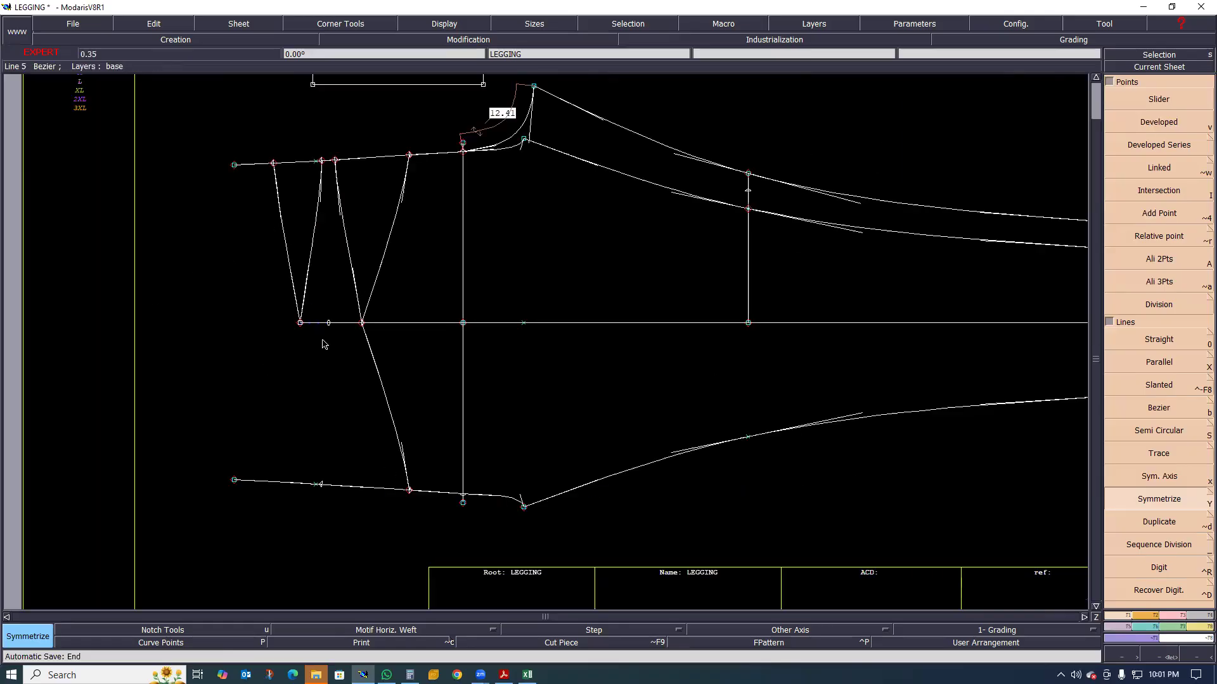
scroll(361, 334, up, 1)
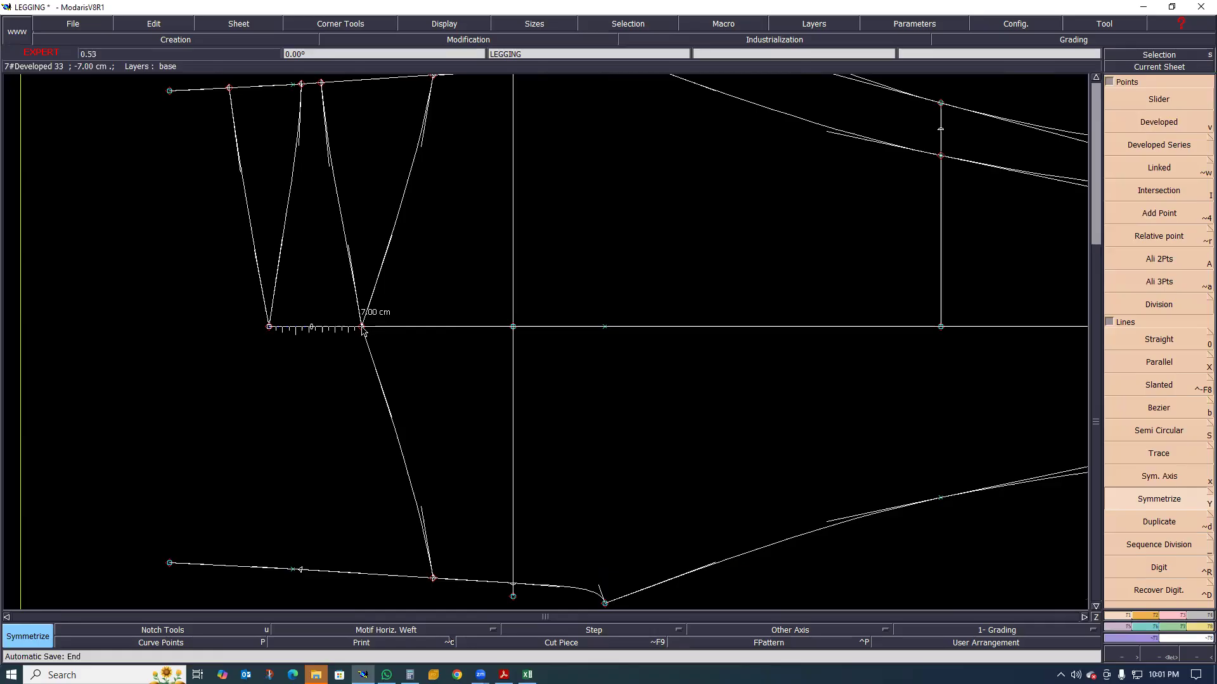
scroll(320, 332, down, 2)
scroll(239, 336, up, 1)
scroll(241, 335, down, 3)
scroll(243, 335, up, 2)
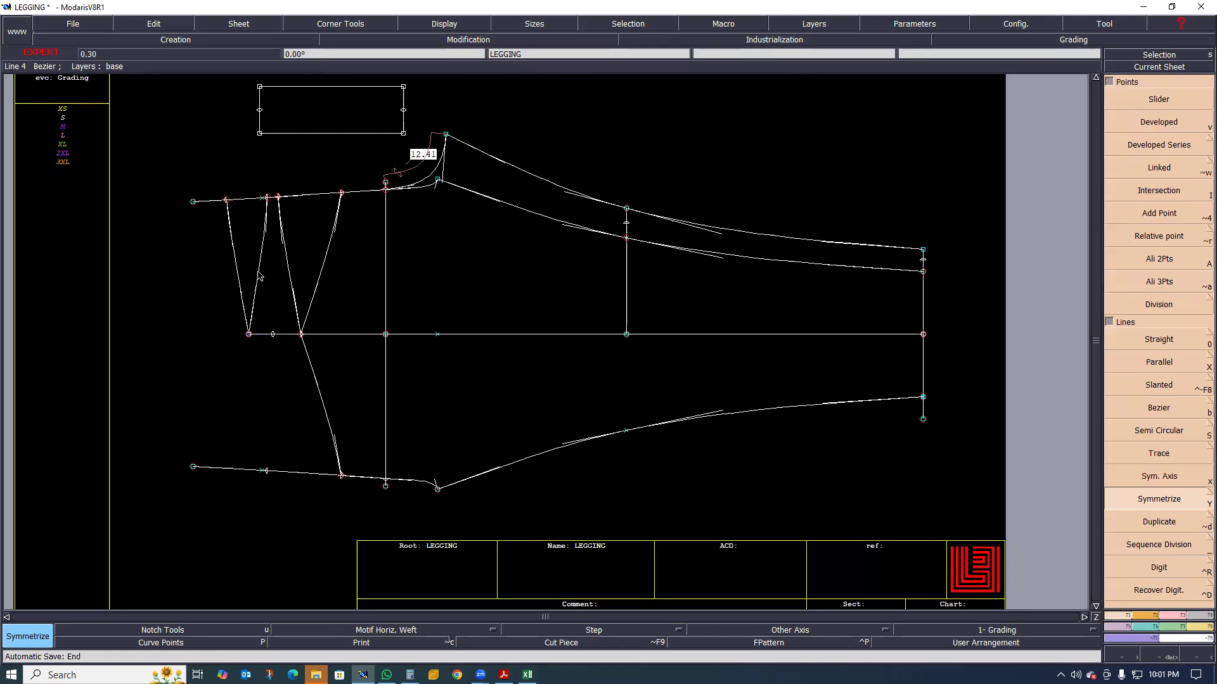
Mirror the front and back waist curves across the side-seam axis
scroll(257, 274, up, 1)
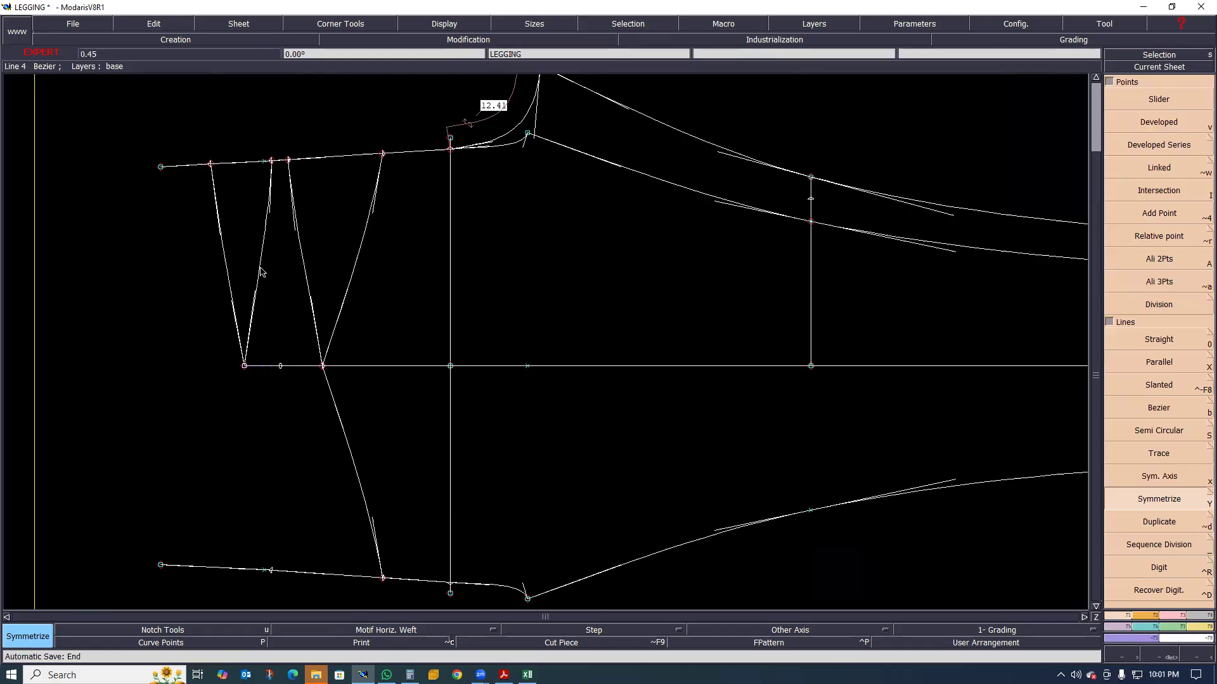
click(261, 273)
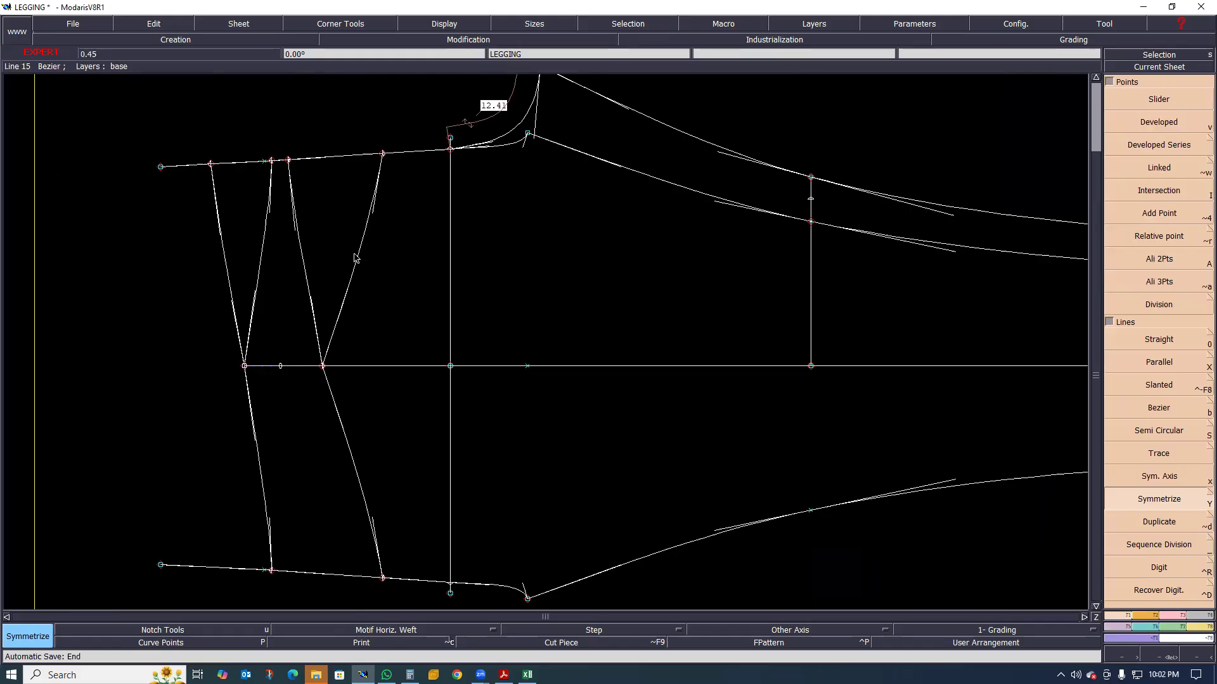
click(224, 252)
scroll(248, 339, down, 2)
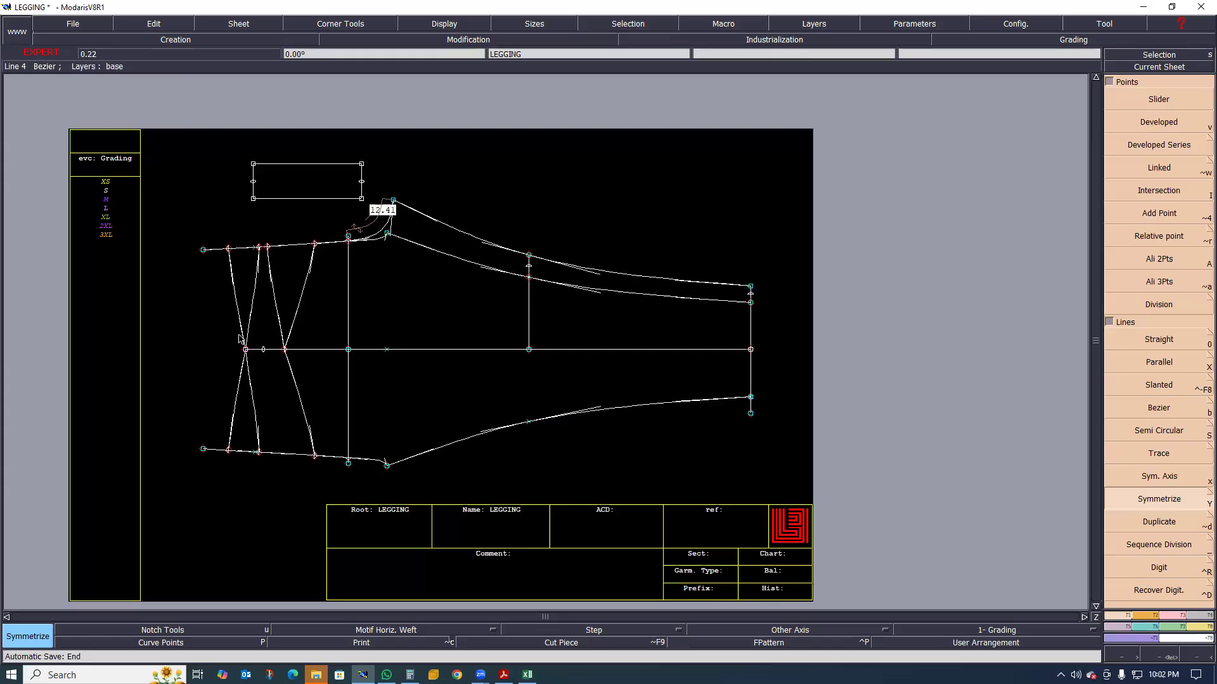
Hide the curve handles on the LEGGING sheet
scroll(231, 341, up, 1)
scroll(226, 340, up, 1)
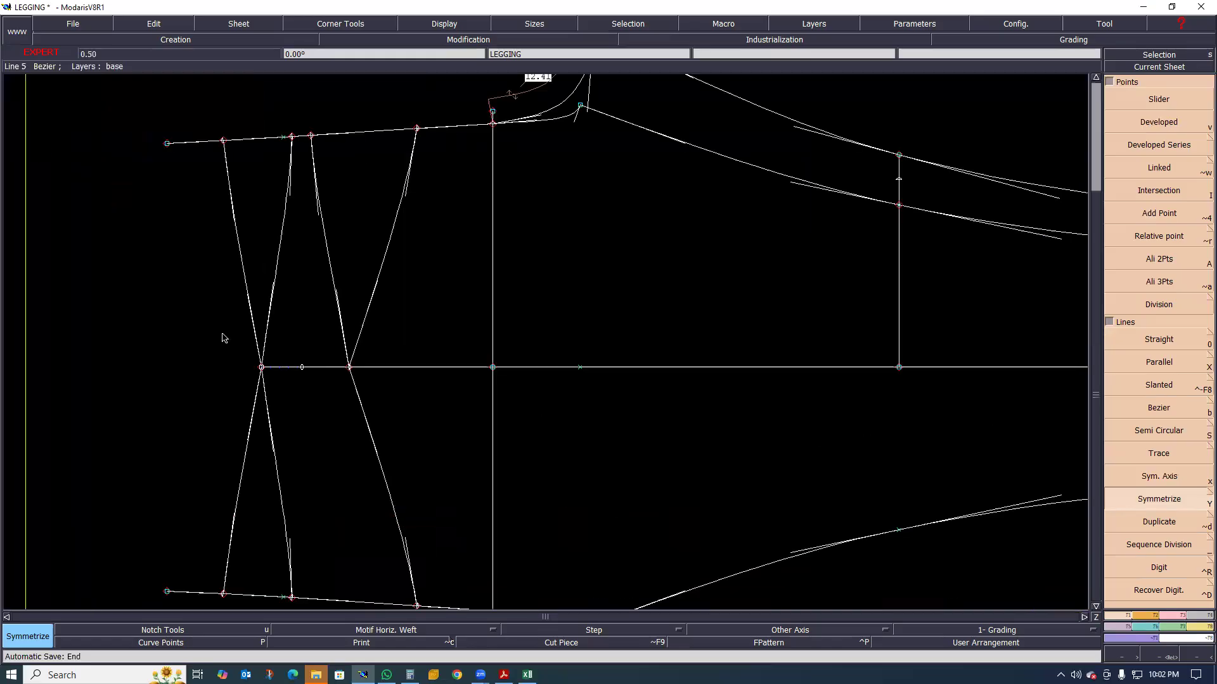
scroll(222, 338, down, 2)
scroll(223, 340, up, 1)
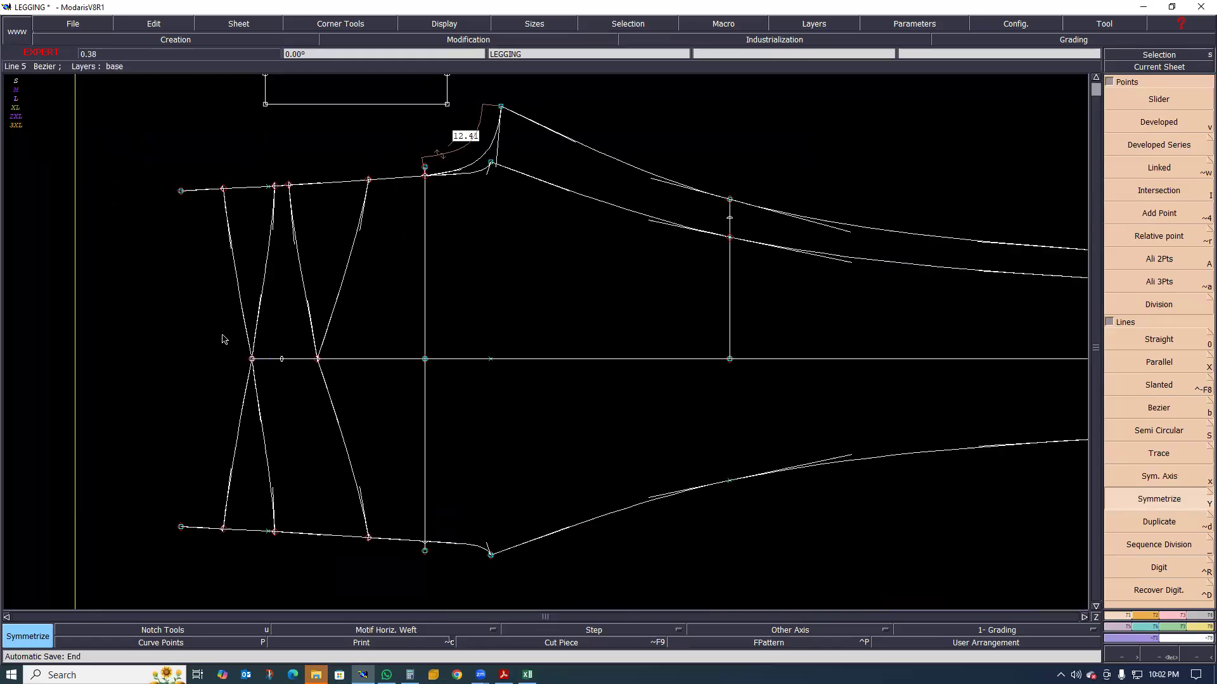
scroll(222, 340, up, 1)
scroll(230, 344, down, 2)
scroll(233, 347, up, 1)
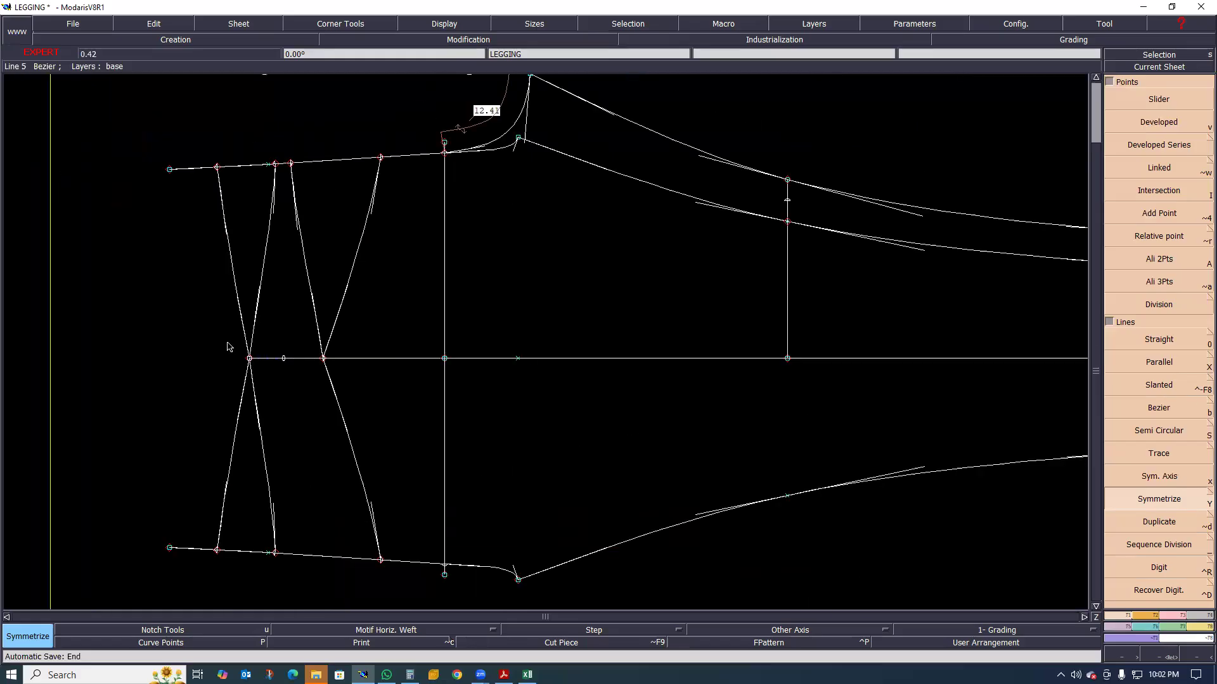
scroll(209, 355, down, 2)
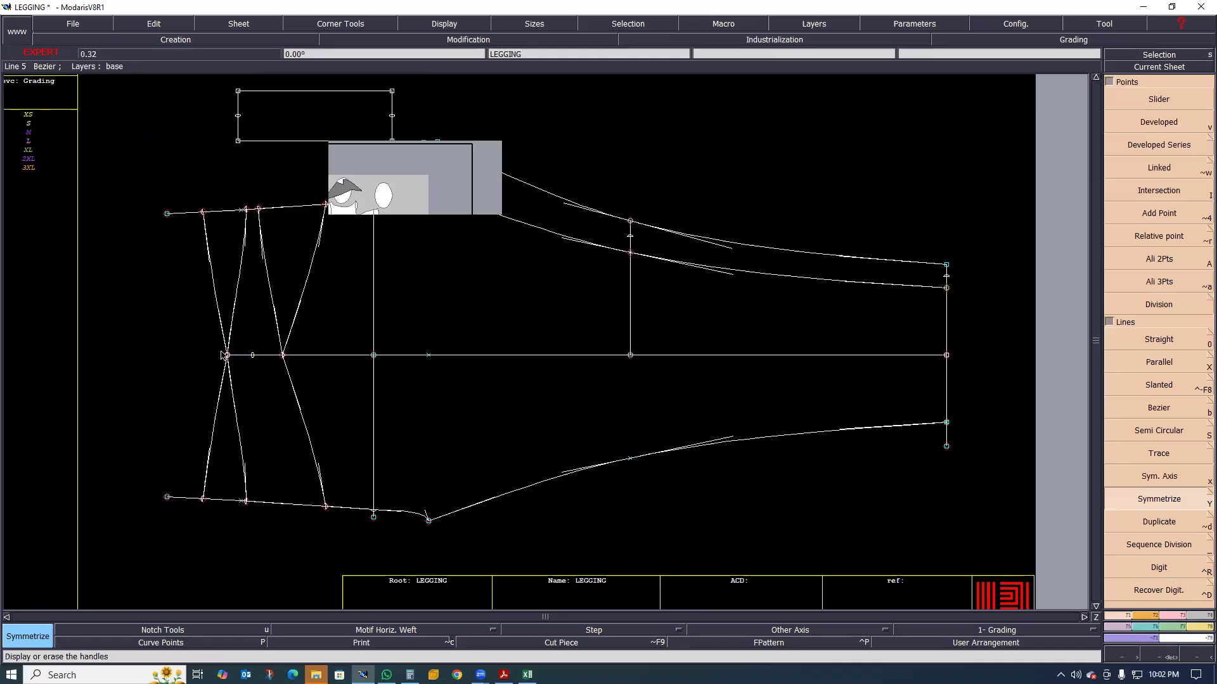
Insert the side-seam point below the waist and the mirrored rise-line points into their curves
scroll(279, 354, down, 1)
scroll(285, 355, up, 1)
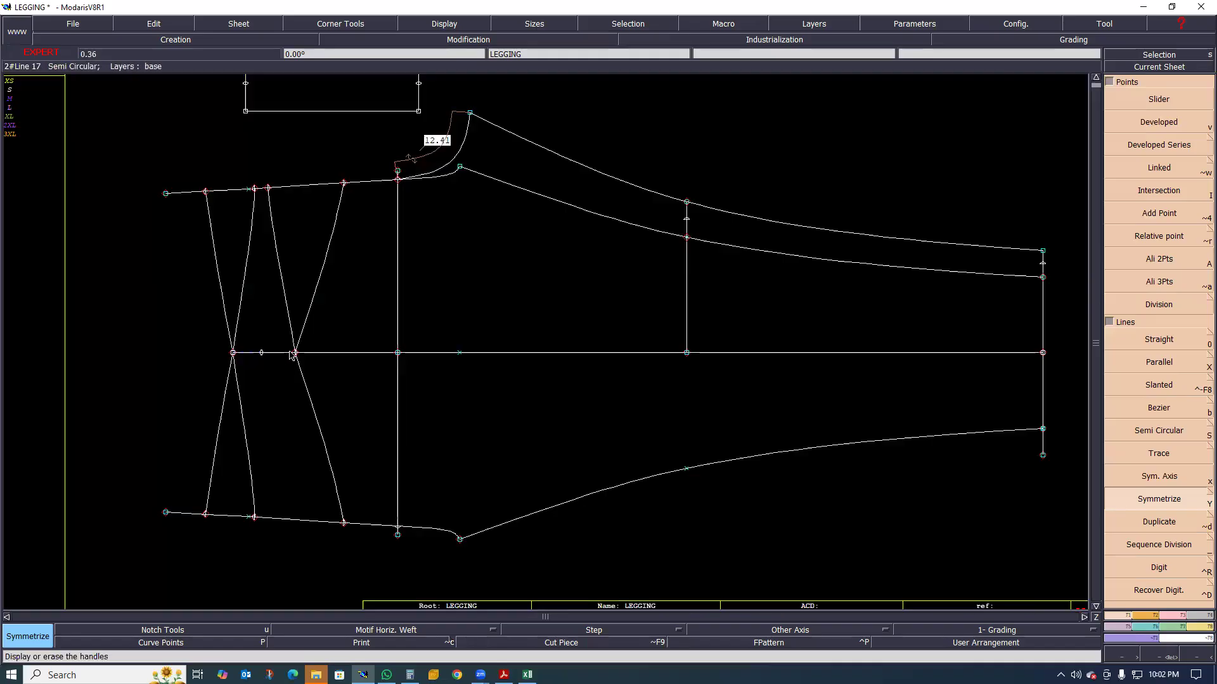
key(i)
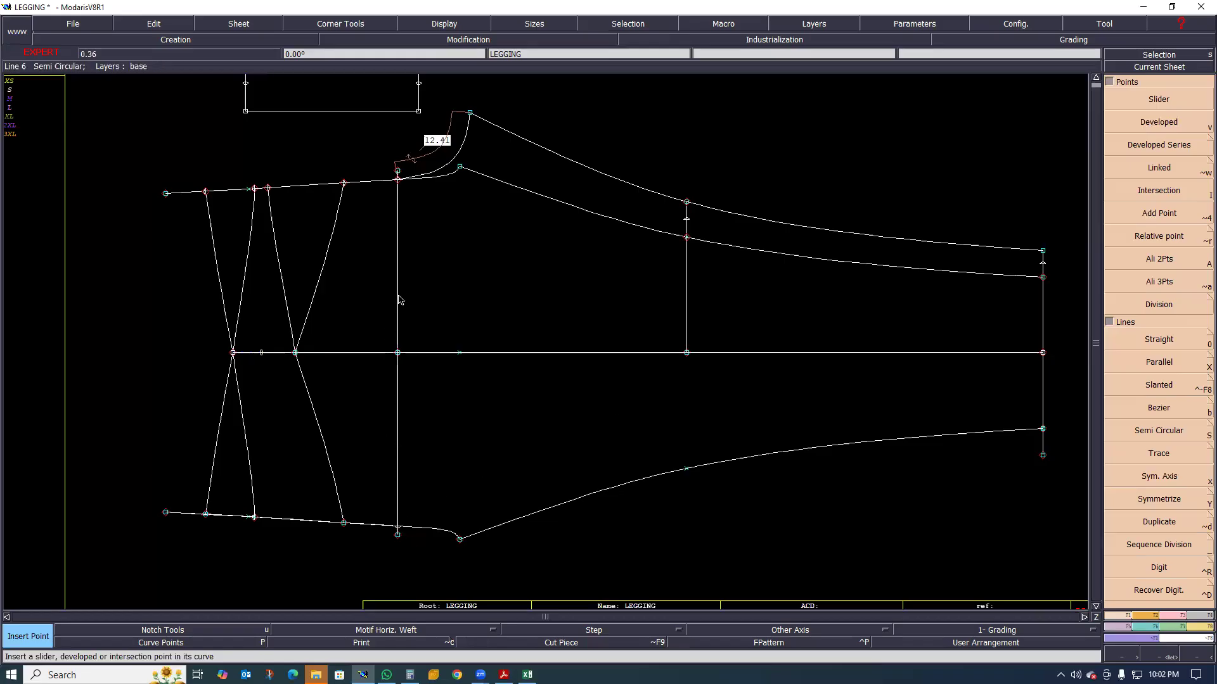
Delete the original hip line and its mirrored copy between the side seam and the rise lines
key(Delete)
click(397, 323)
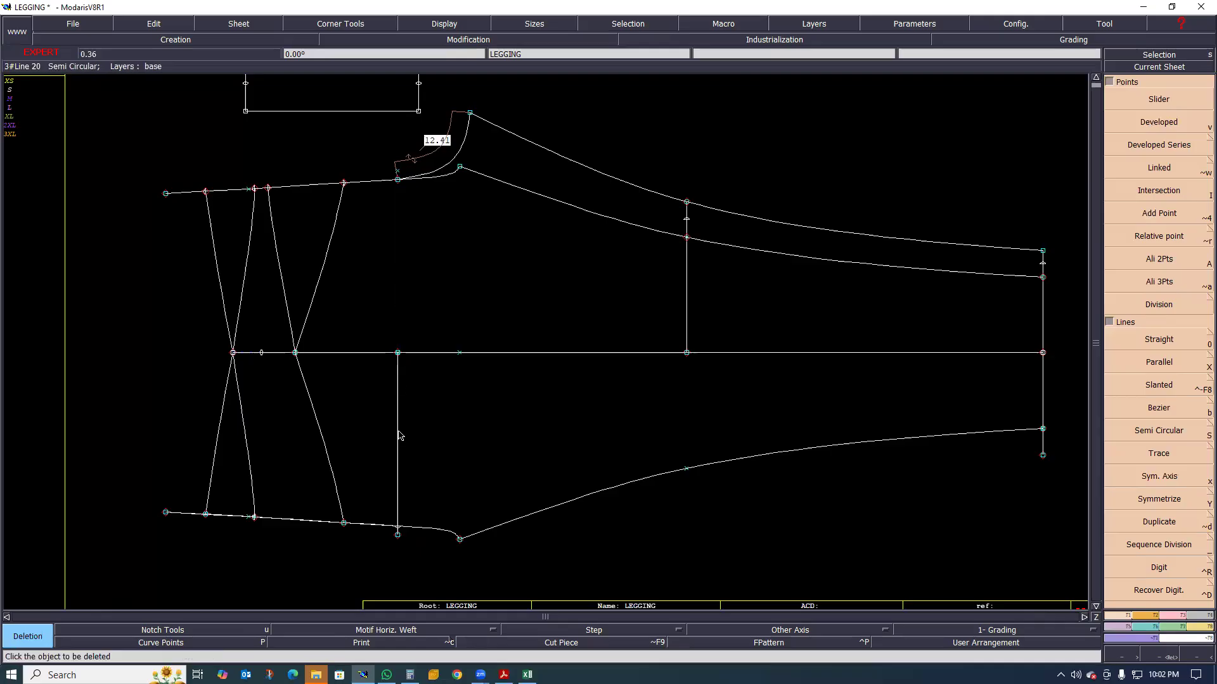
click(398, 457)
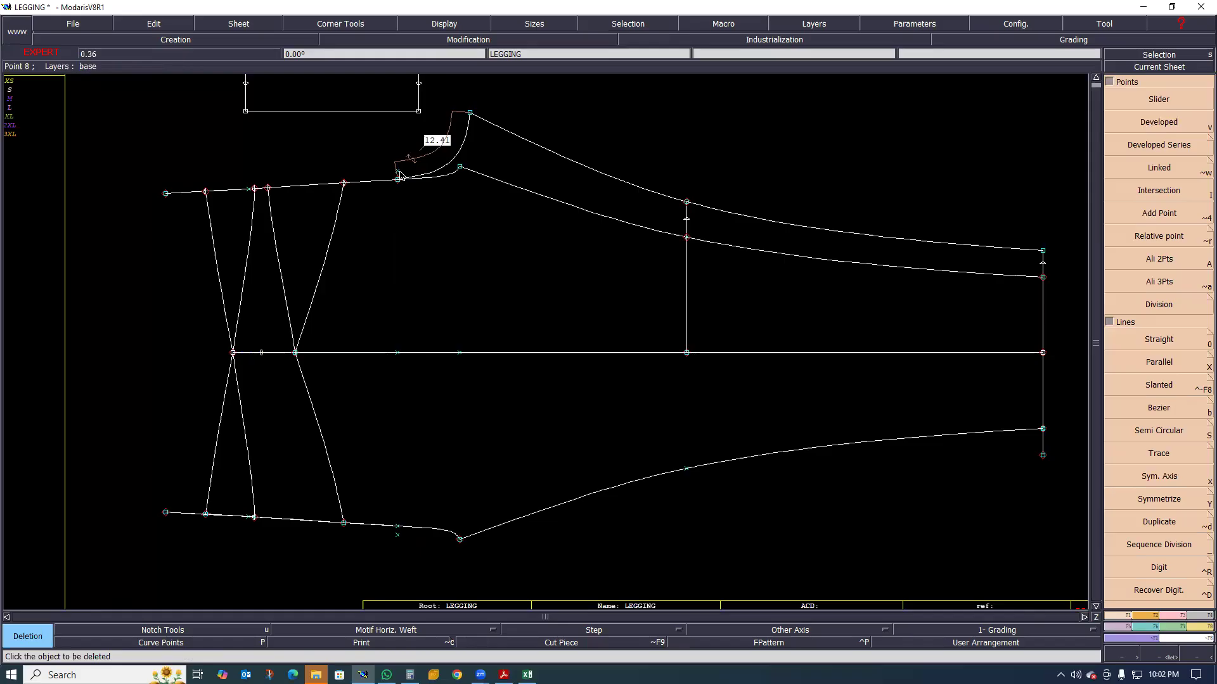
Attach the end of the mirrored inseam to the coinciding point on the hem line
scroll(489, 297, down, 1)
scroll(558, 293, up, 1)
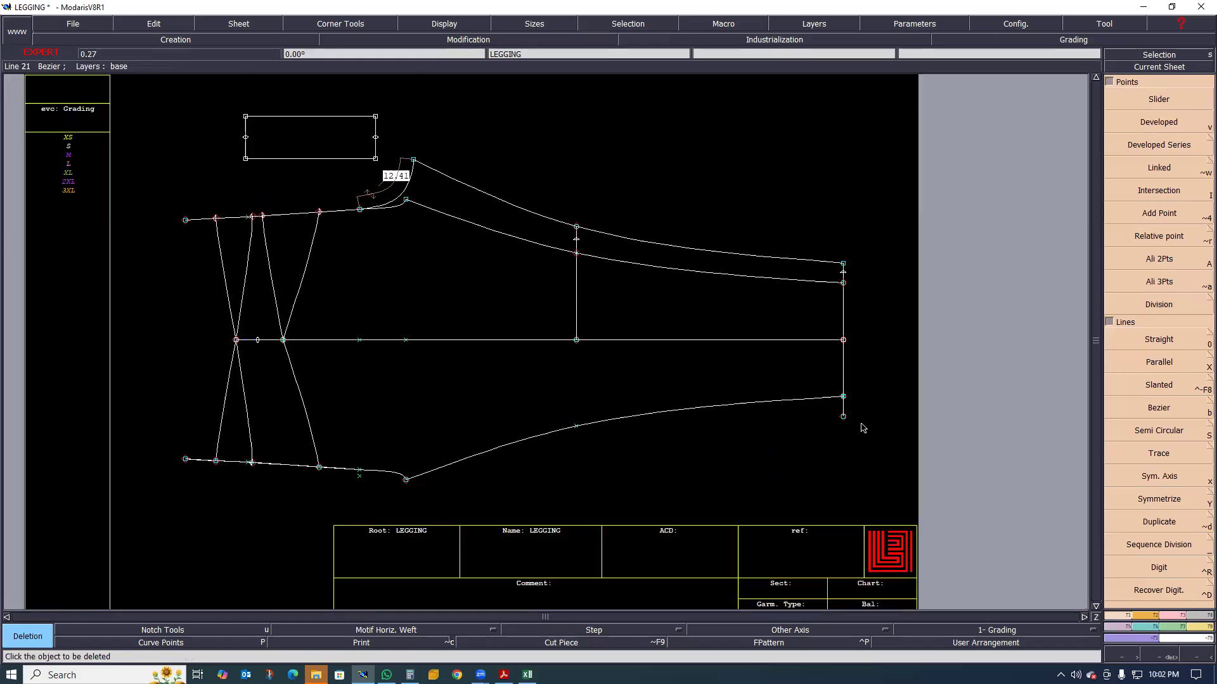
click(1171, 614)
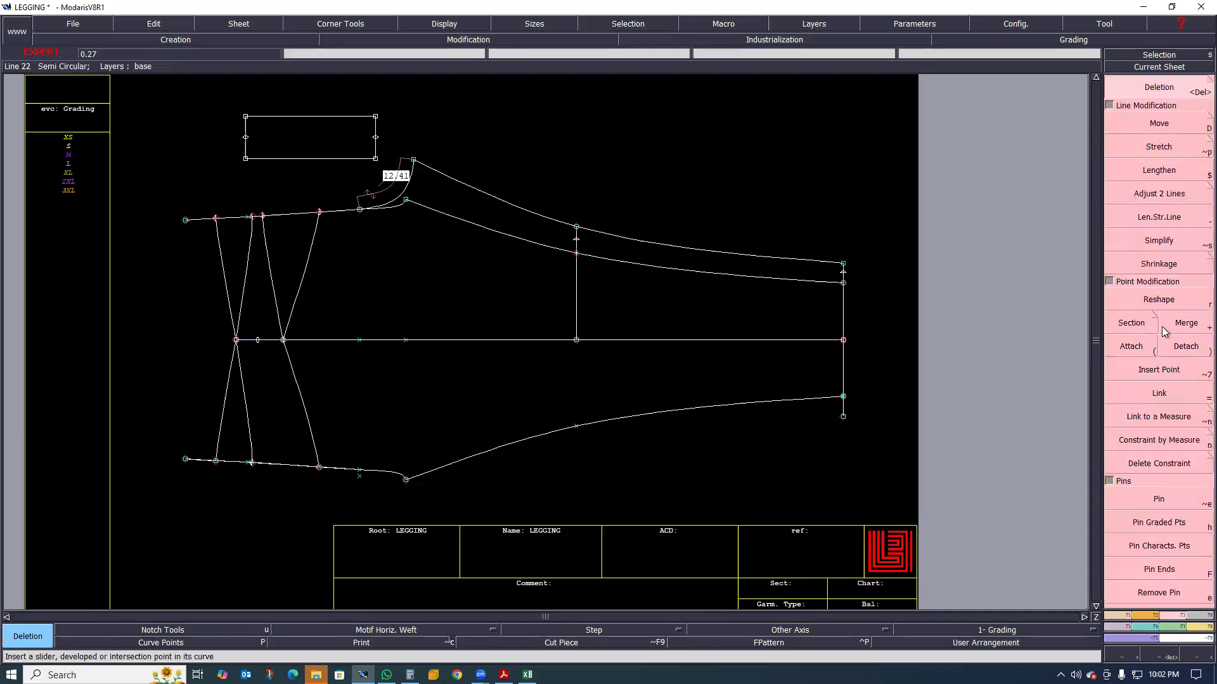
click(1131, 346)
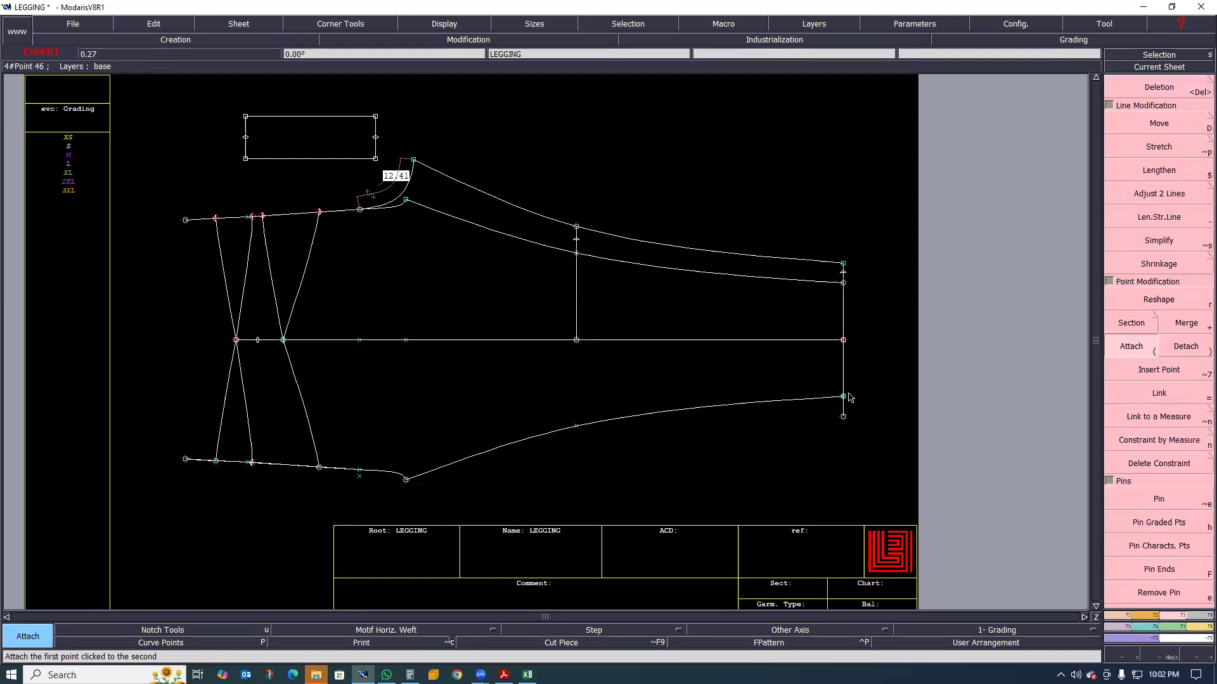
click(843, 398)
Try to attach the mirrored front waist curve's end to the point on the mirrored rise line, and undo the attachment
scroll(241, 469, up, 5)
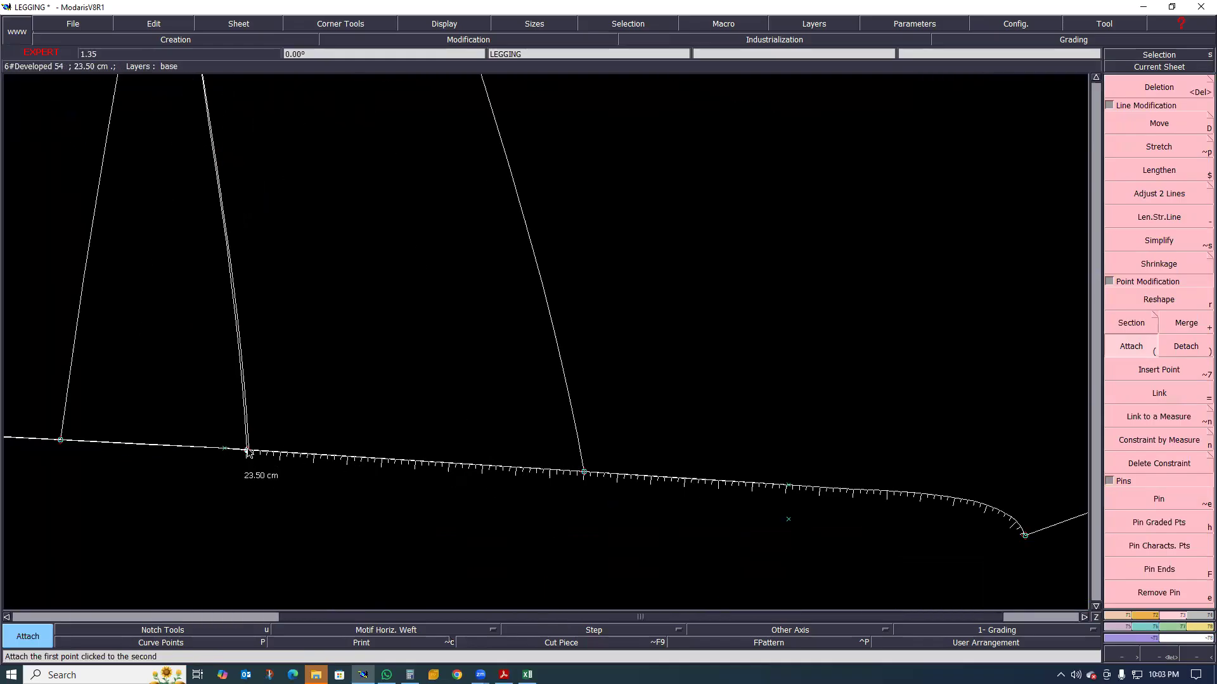
click(247, 451)
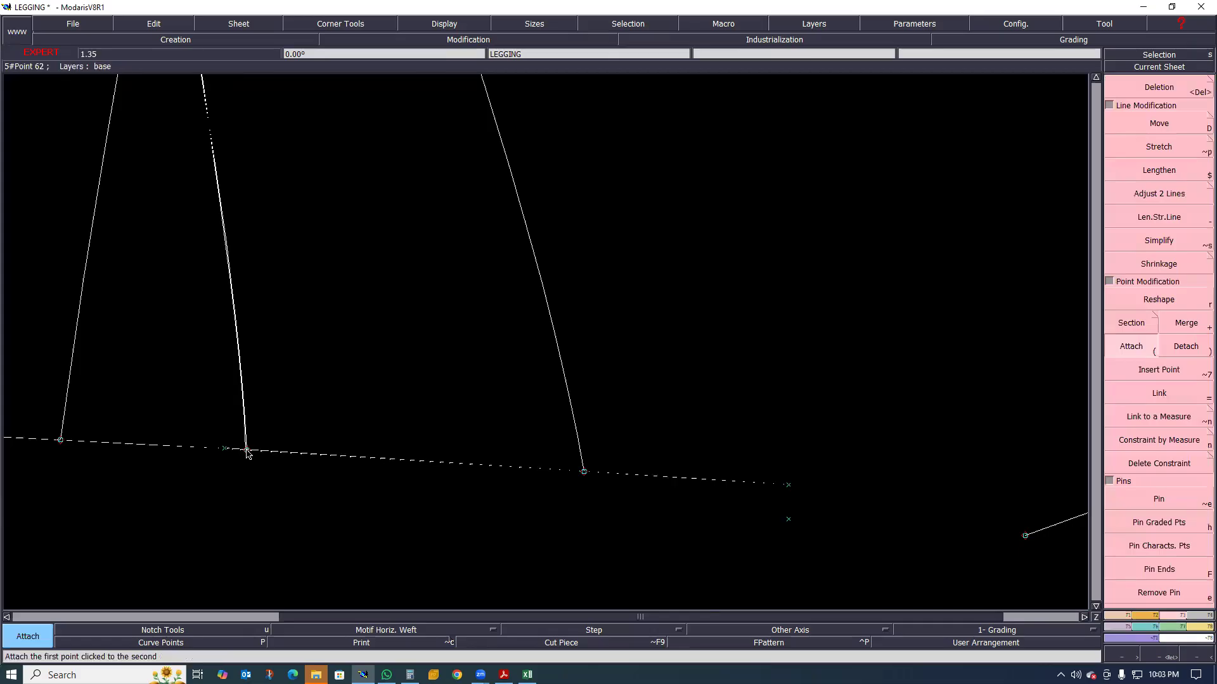
click(247, 450)
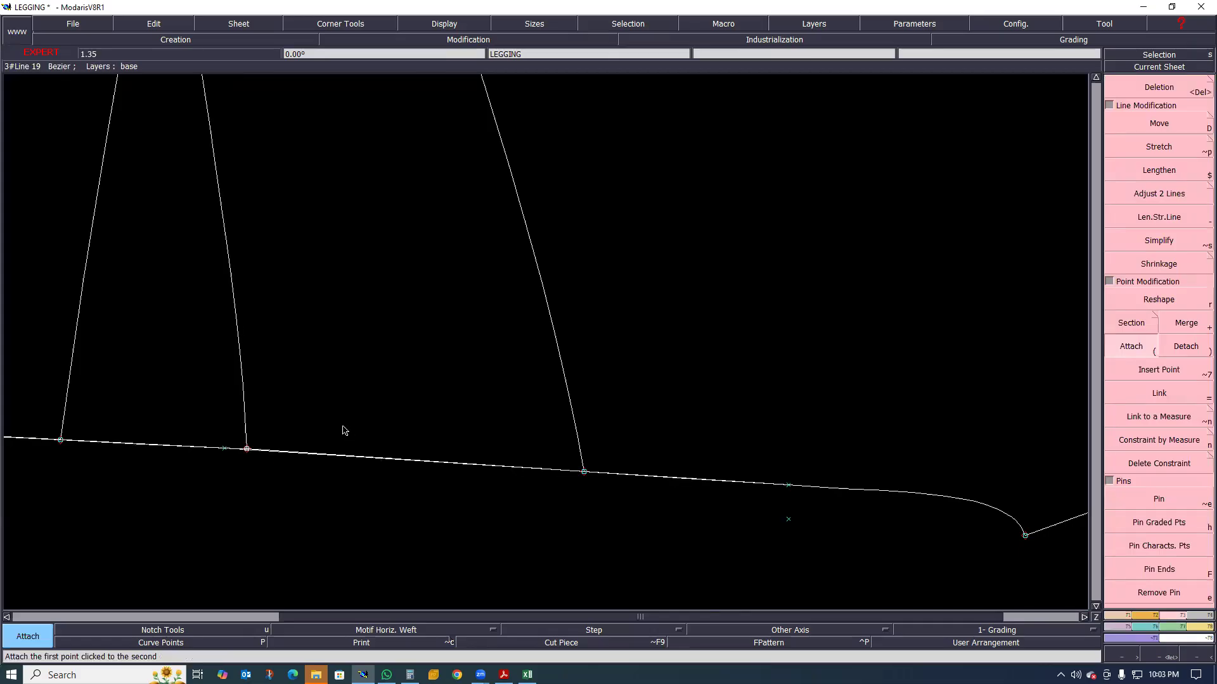
scroll(272, 435, down, 2)
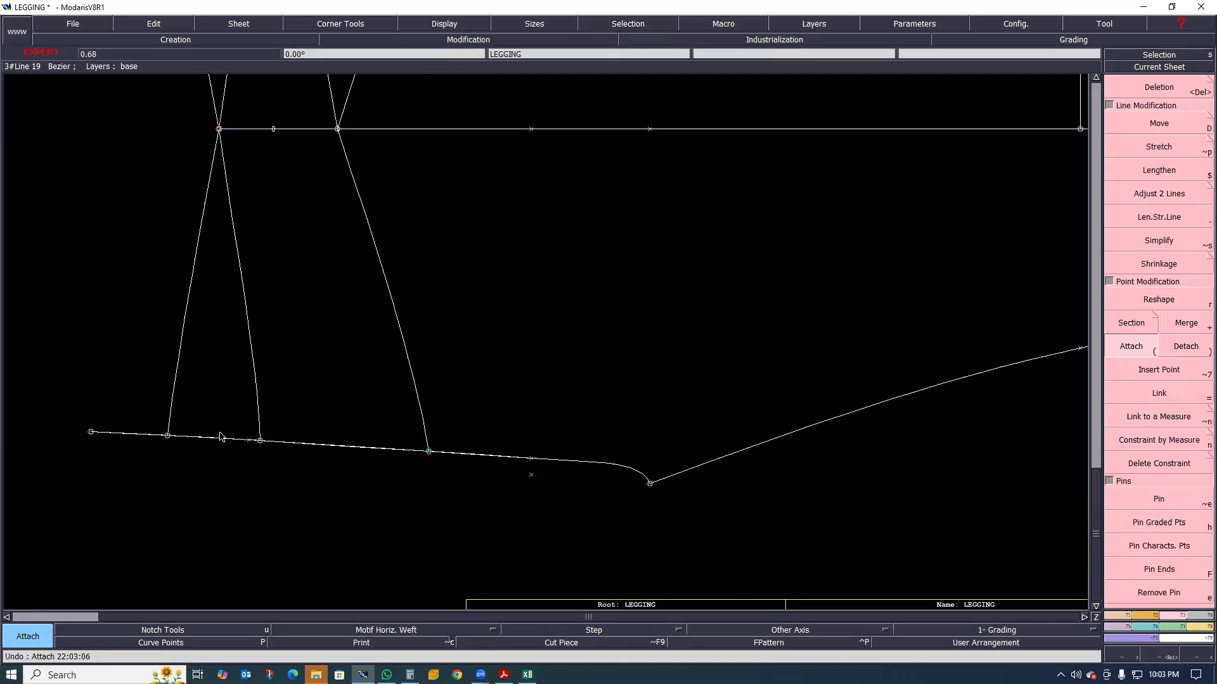
scroll(220, 436, down, 2)
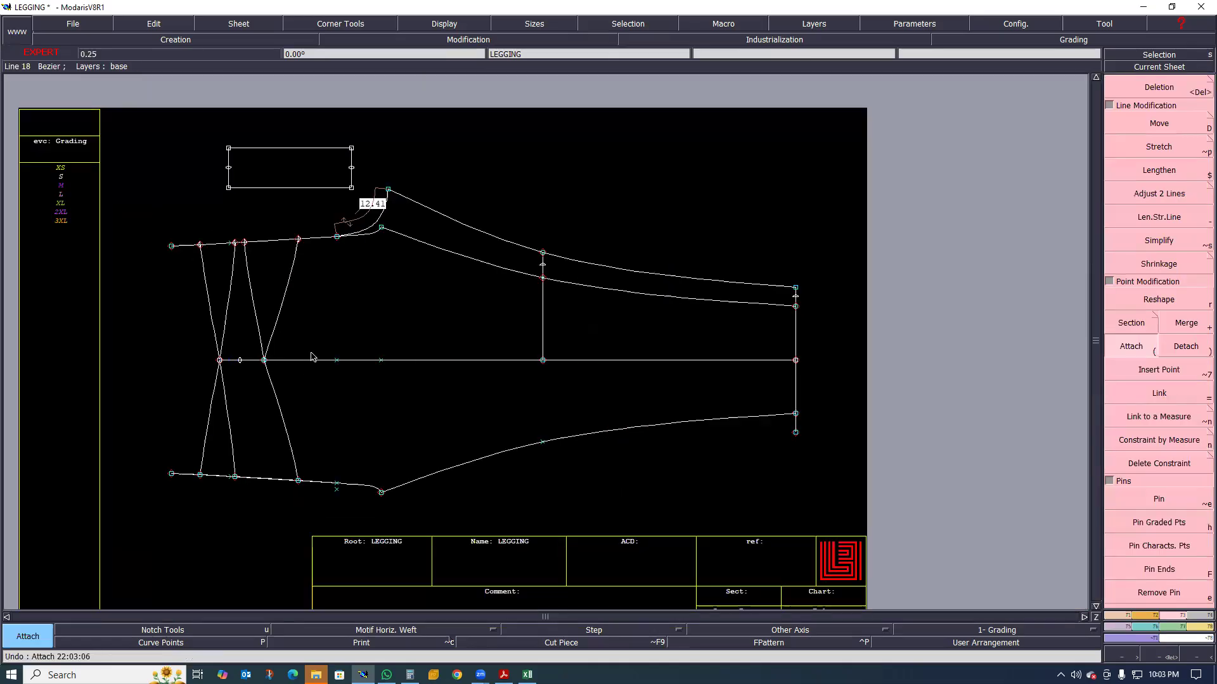
Check the garment sketch, and draw a Bezier panel seam from the 7 cm developed point on the original rise line through two intermediate points to the hem line
click(504, 675)
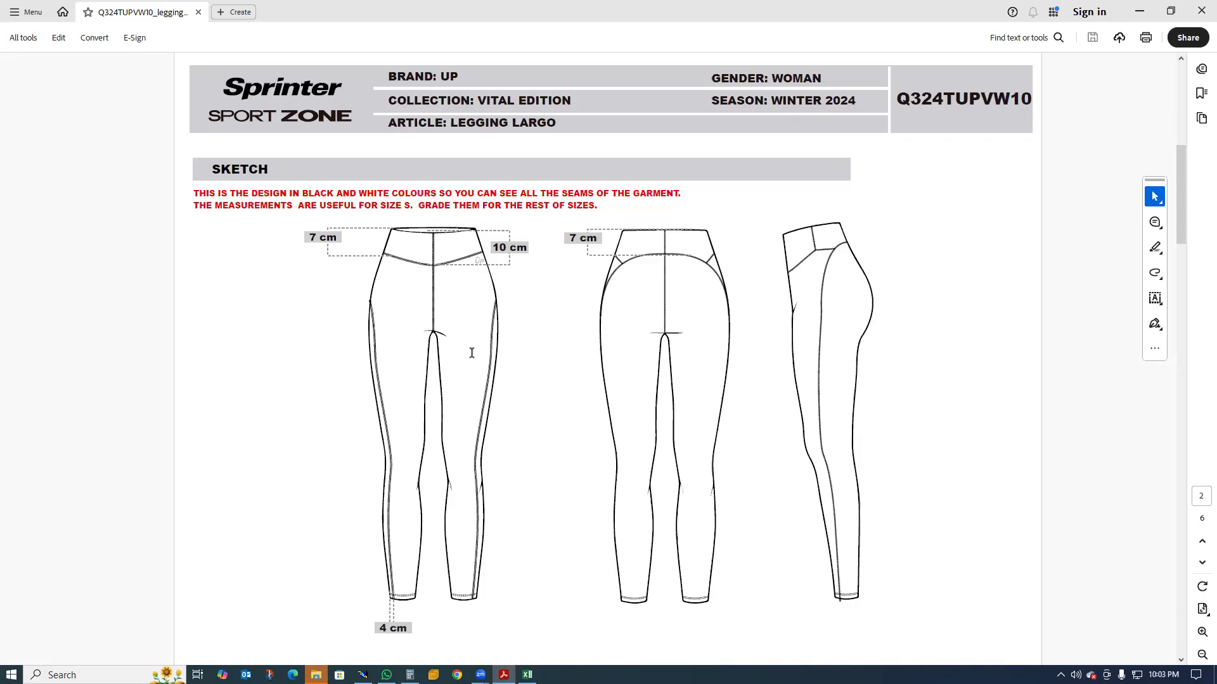
click(1138, 12)
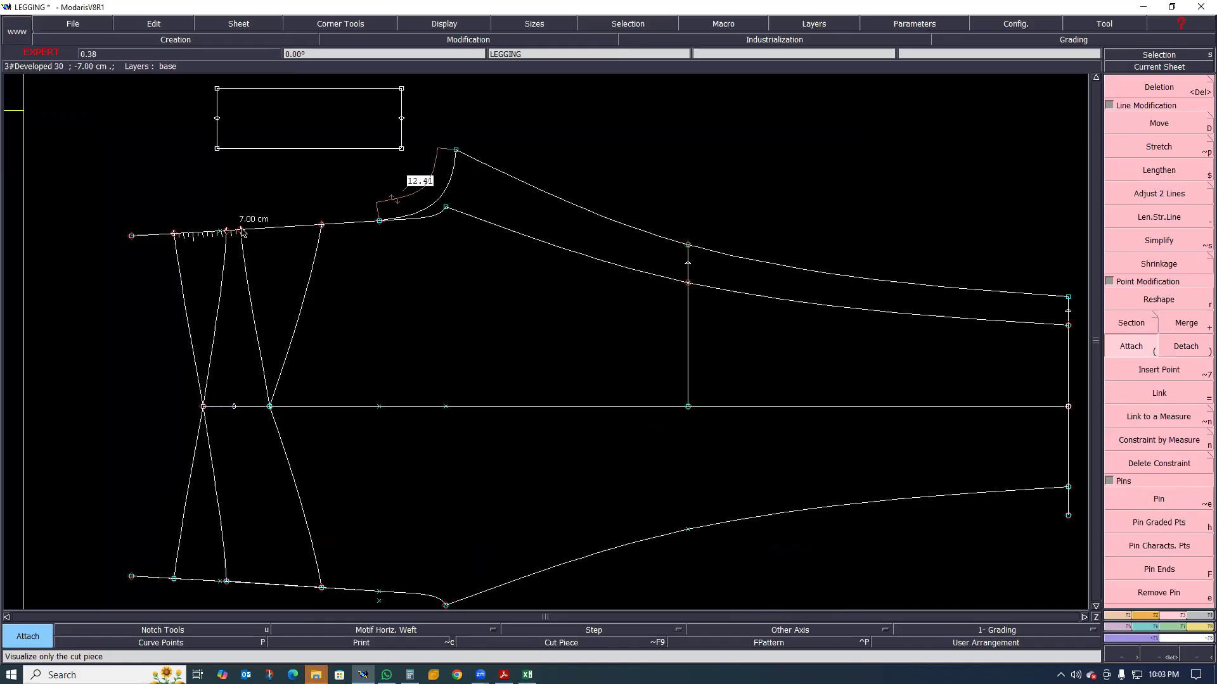
key(b)
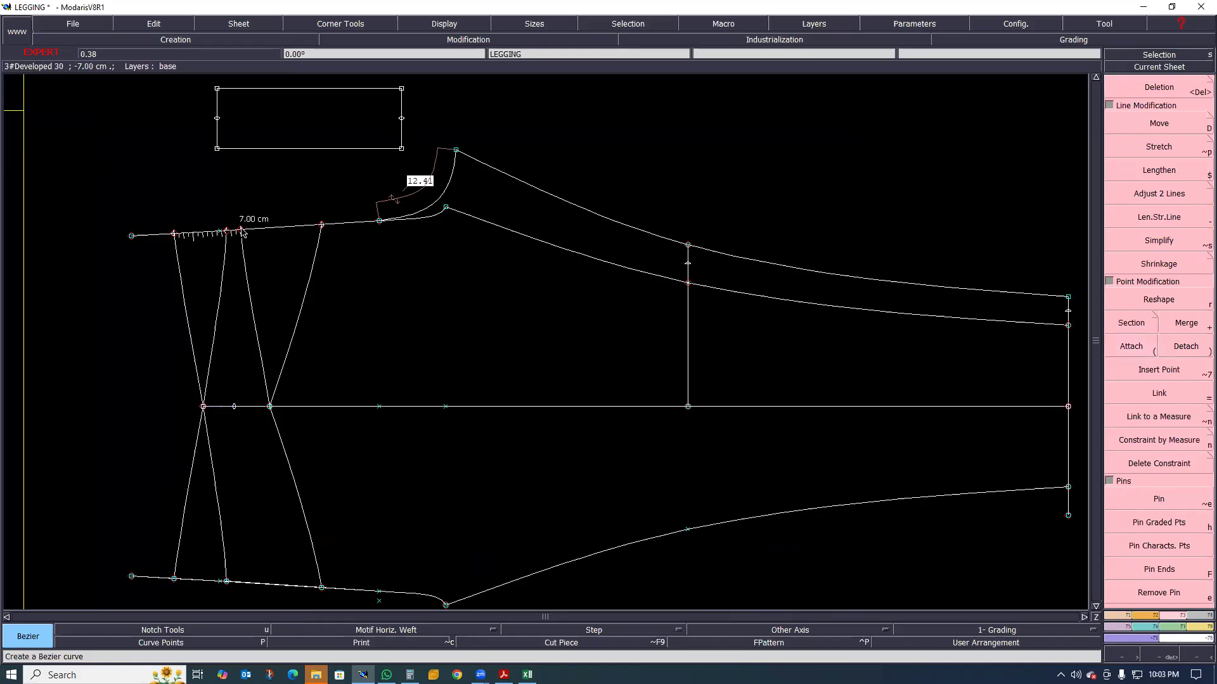
click(241, 231)
click(296, 367)
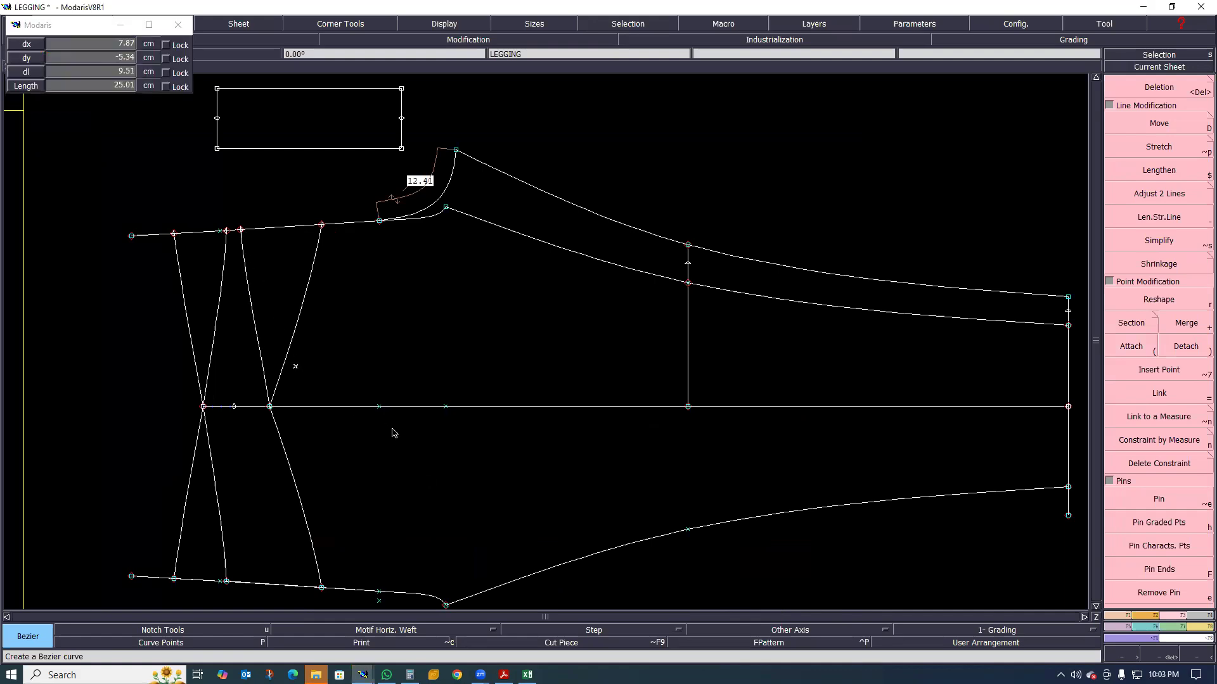
click(415, 434)
right_click(1066, 428)
scroll(687, 438, down, 2)
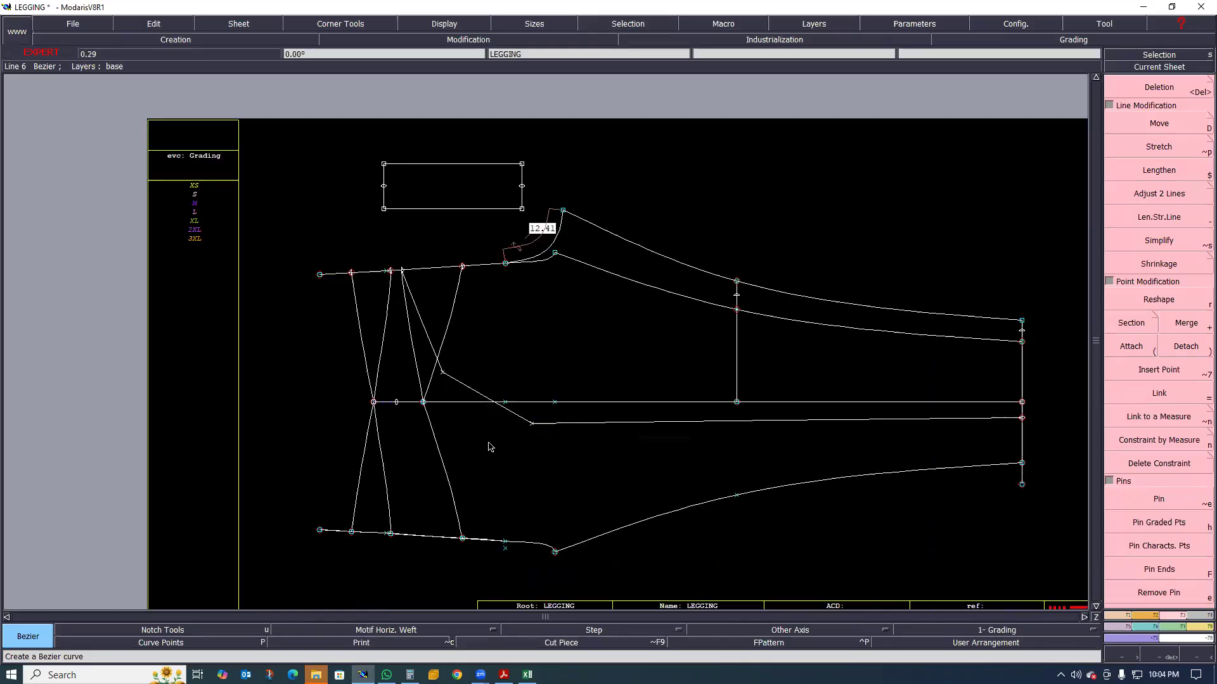
scroll(500, 444, up, 3)
scroll(441, 417, down, 1)
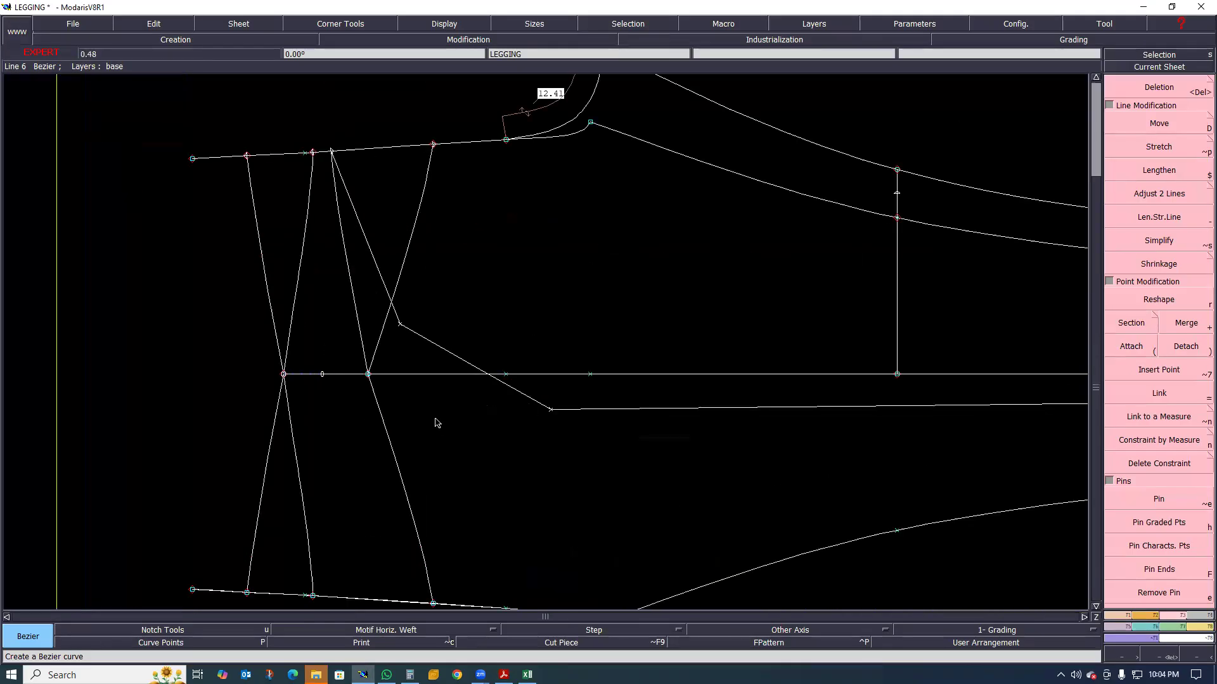
scroll(426, 419, down, 1)
scroll(440, 455, up, 1)
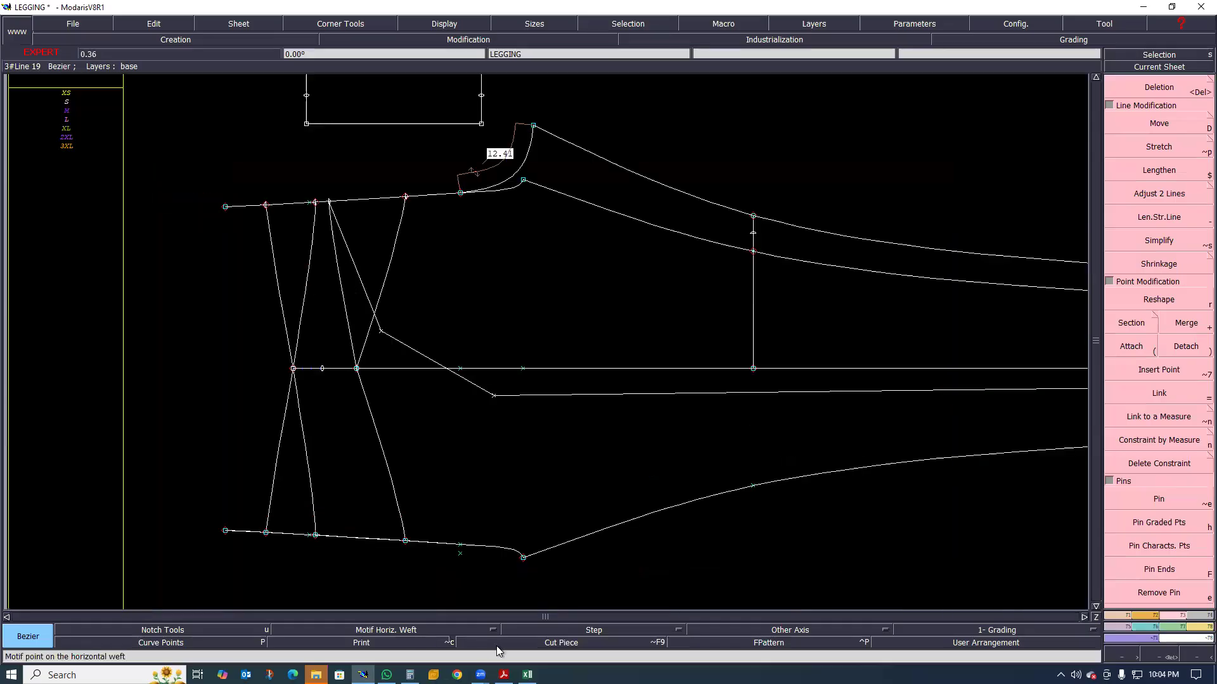
Review the size chart with its measurement diagram in Excel and the front, back and side sketches in the PDF
click(528, 674)
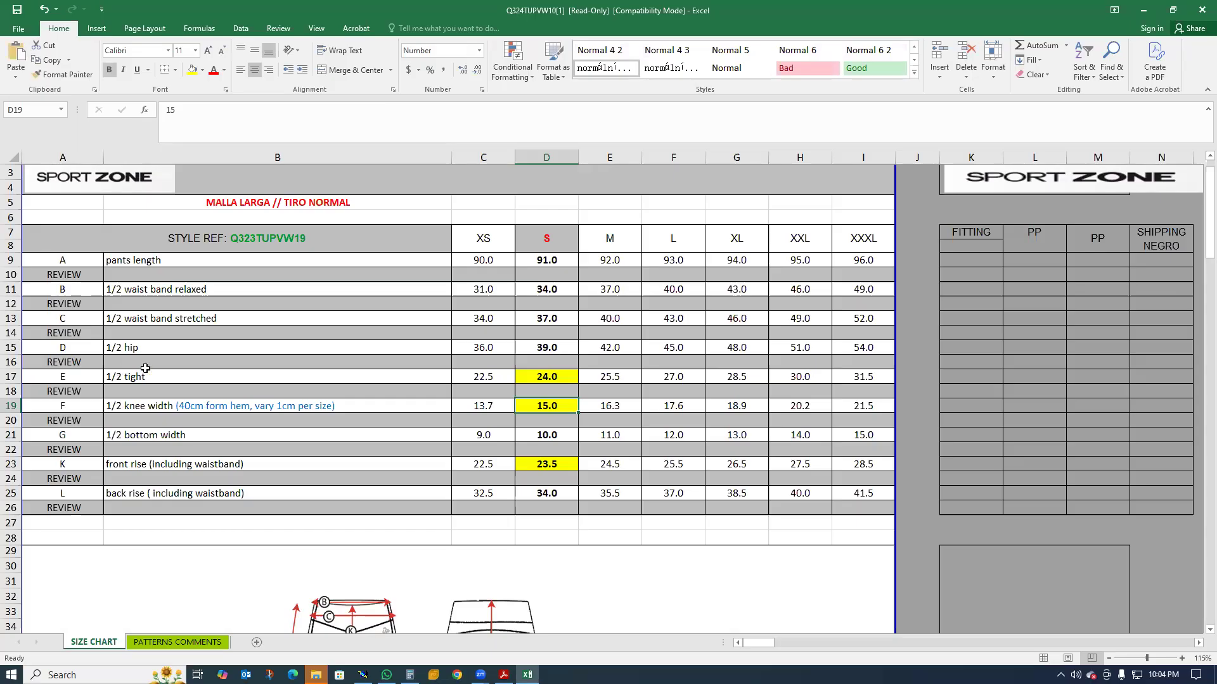
scroll(266, 526, down, 5)
scroll(266, 526, up, 2)
click(502, 675)
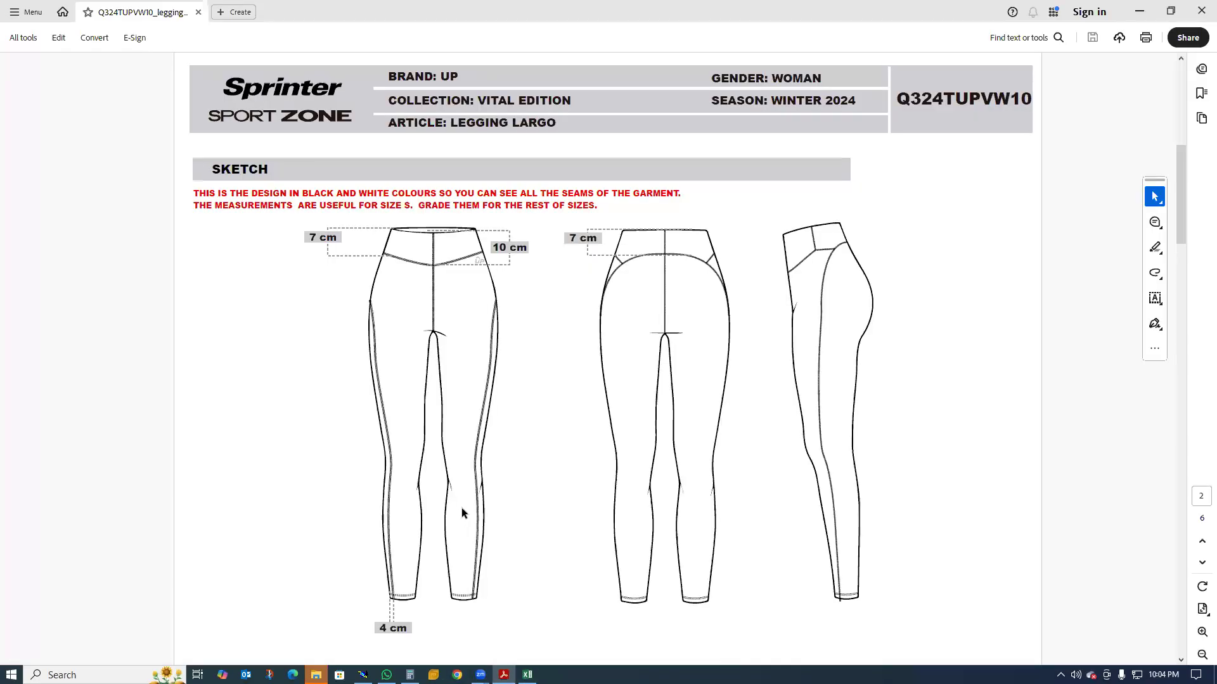
scroll(426, 601, up, 5)
scroll(483, 526, down, 3)
click(1140, 19)
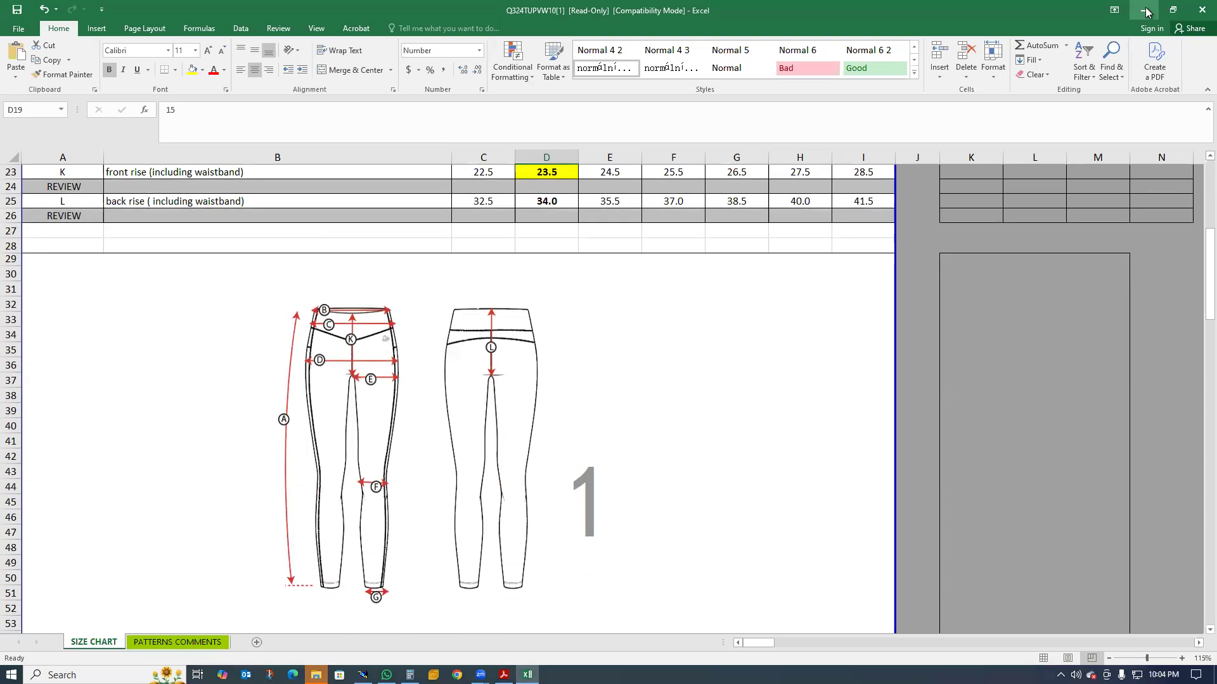
click(1146, 10)
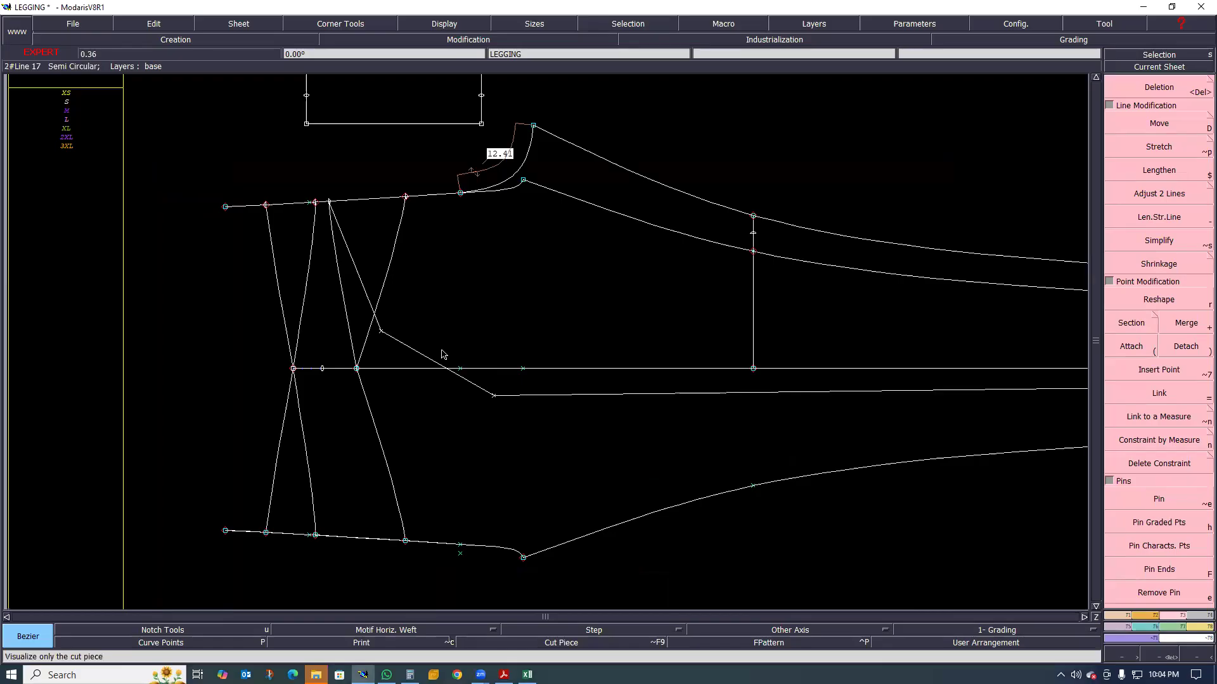
Create a developed point on the hem line 4 cm from the side seam, toward the mirrored inseam
scroll(424, 338, up, 1)
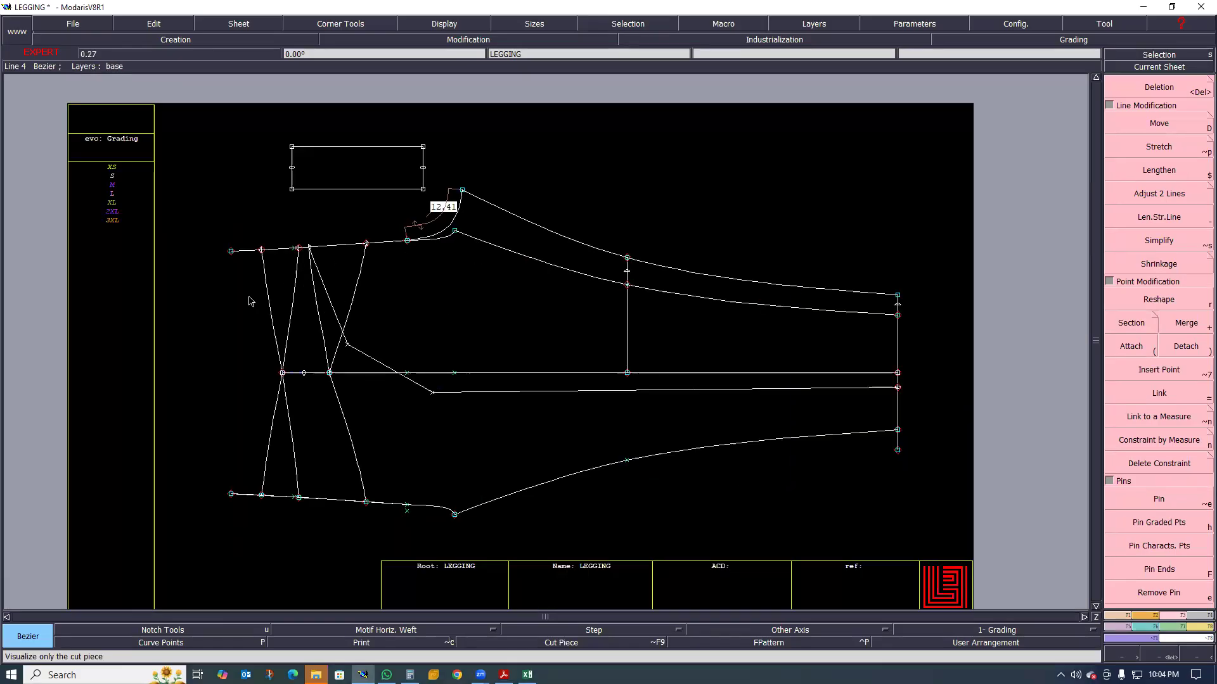
scroll(487, 228, up, 1)
scroll(409, 260, down, 1)
scroll(433, 274, up, 1)
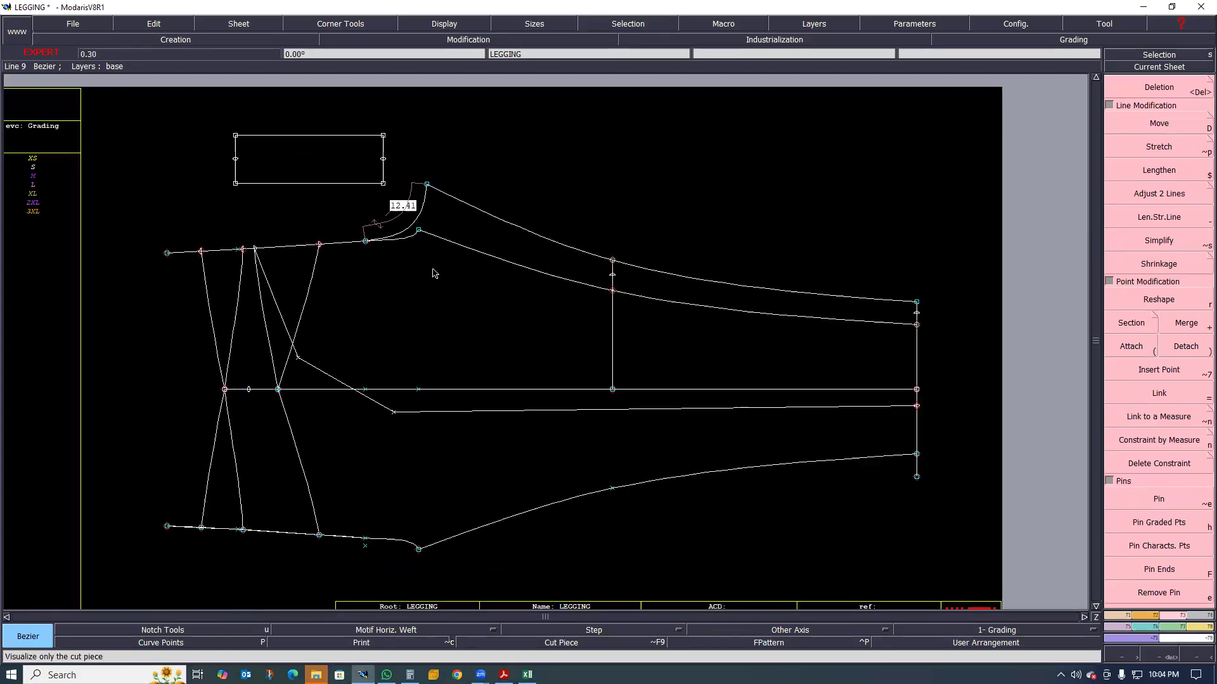
scroll(437, 285, down, 1)
scroll(437, 285, up, 1)
scroll(441, 304, up, 1)
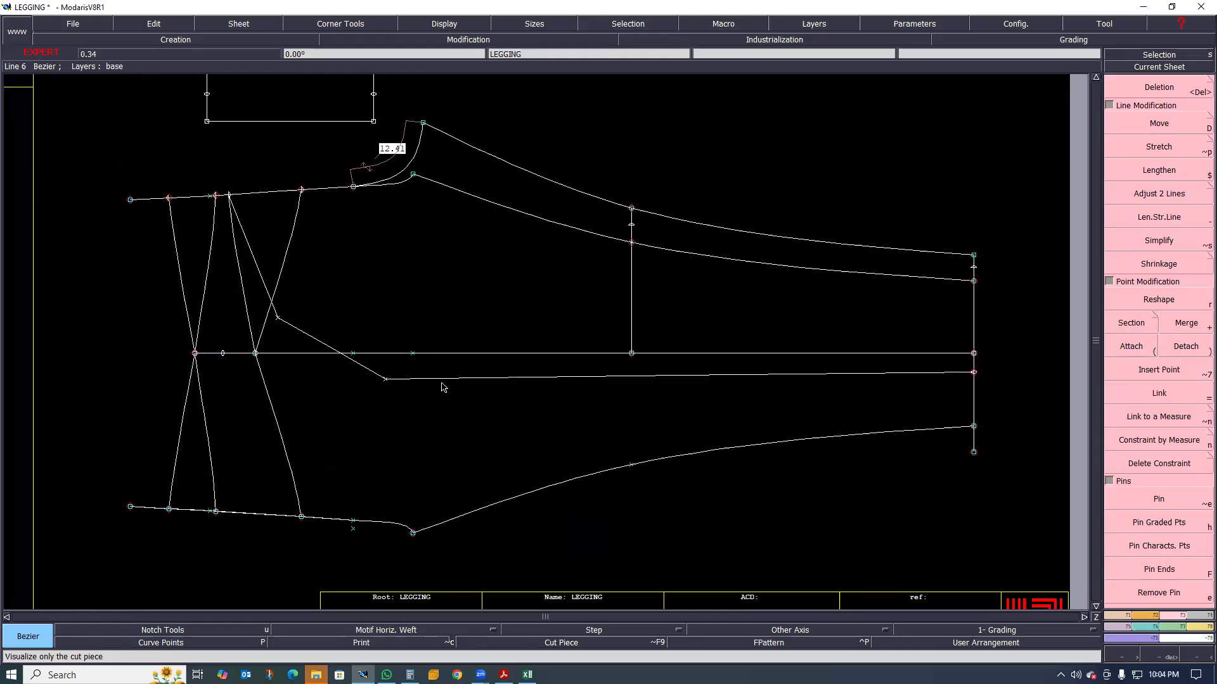
scroll(994, 340, up, 2)
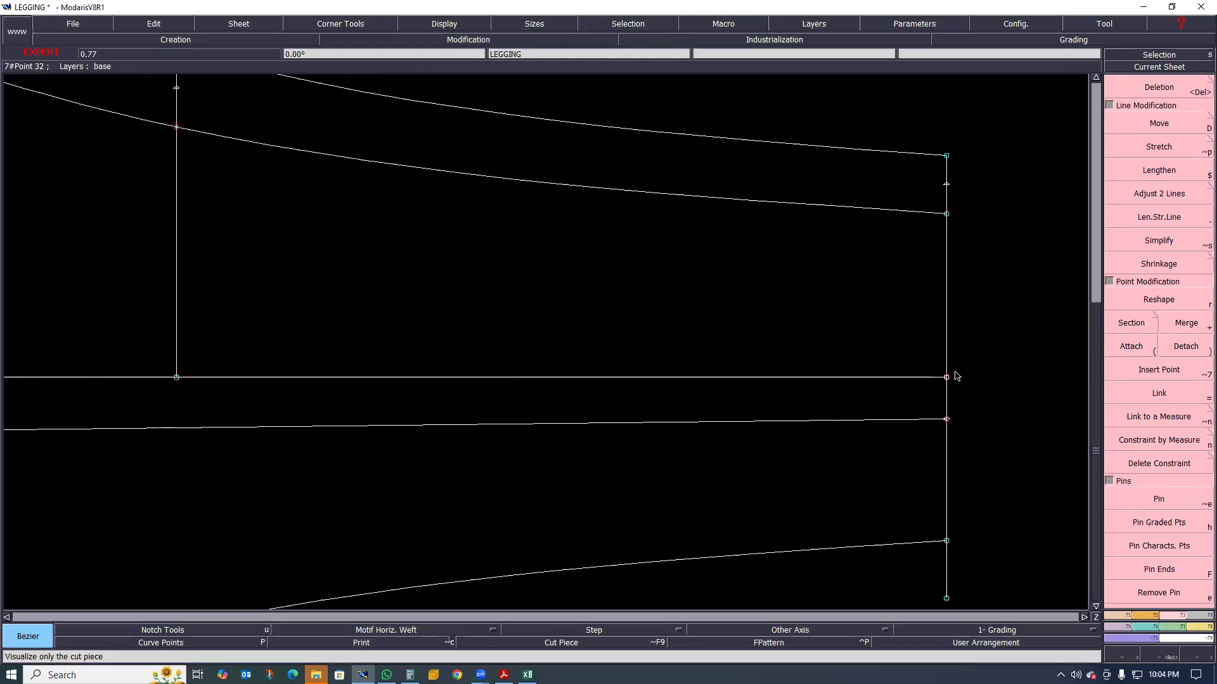
key(d)
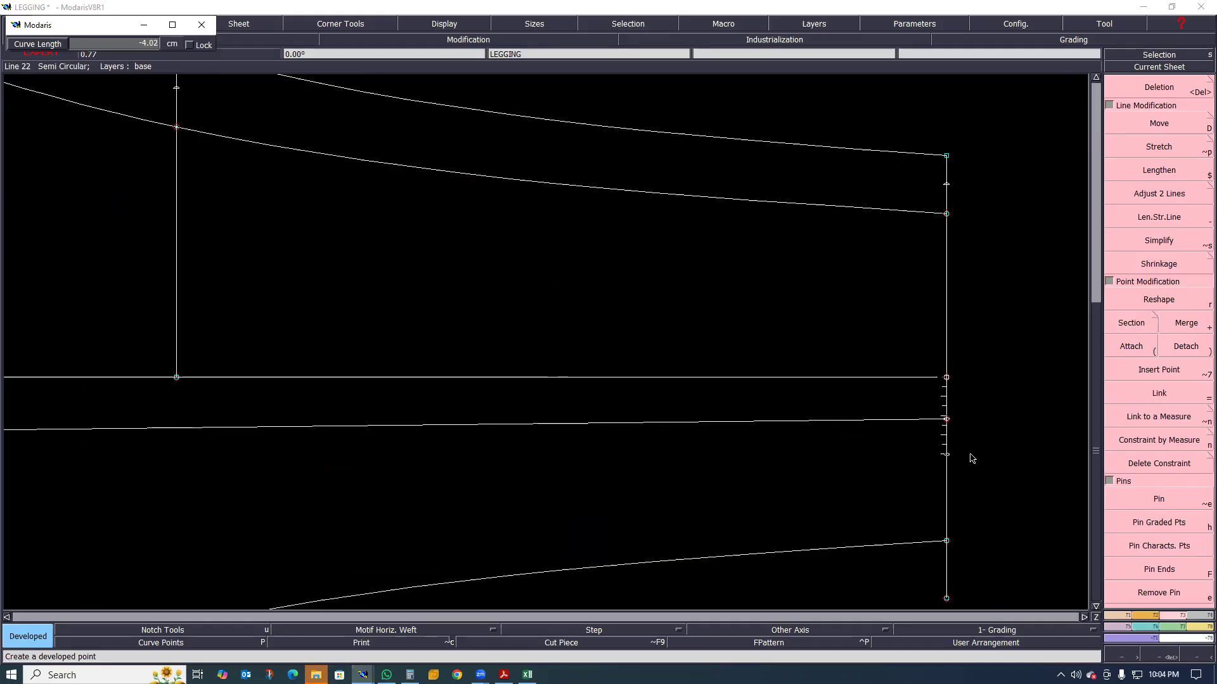
key(Down)
text(-)
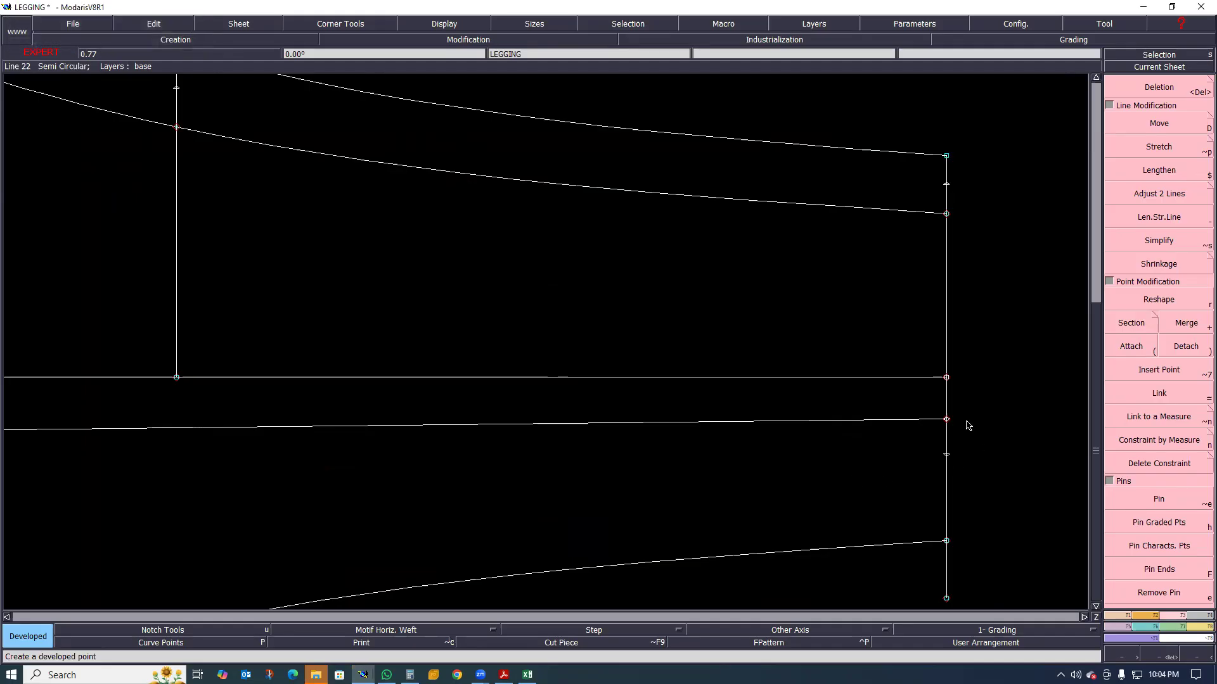
scroll(965, 422, down, 1)
scroll(950, 450, up, 2)
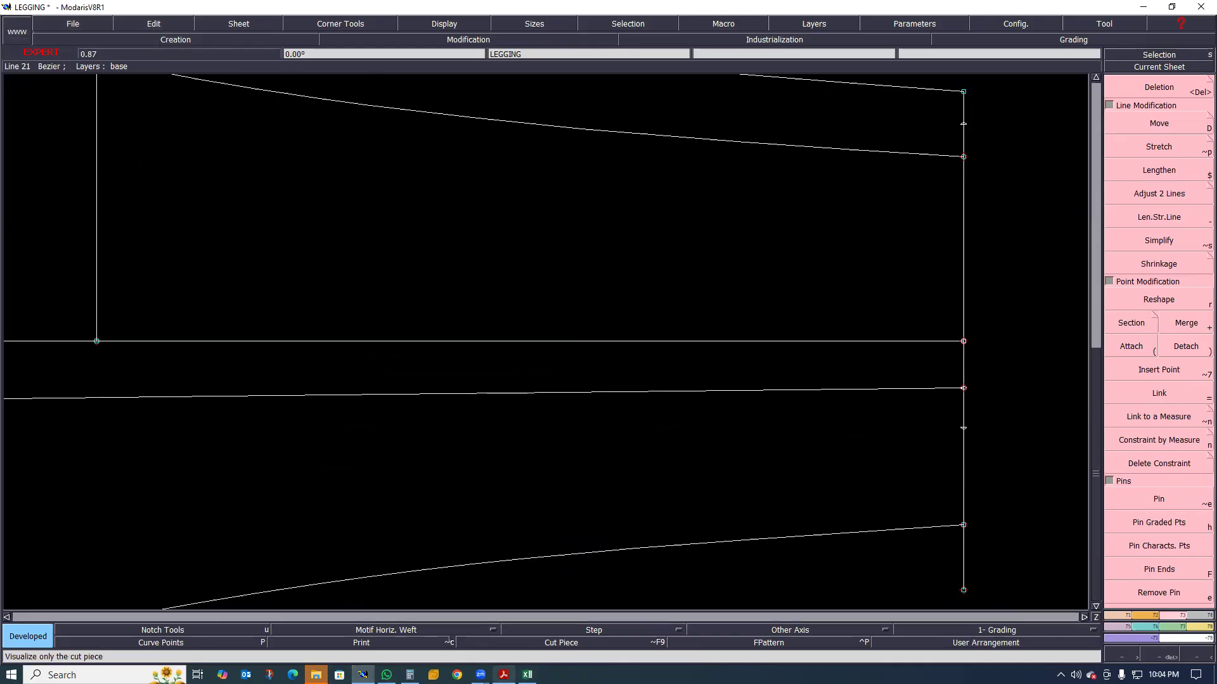
Compare the side panel seam in the PDF sketch with the knee and hem areas of the leg pattern
key(alt+Tab)
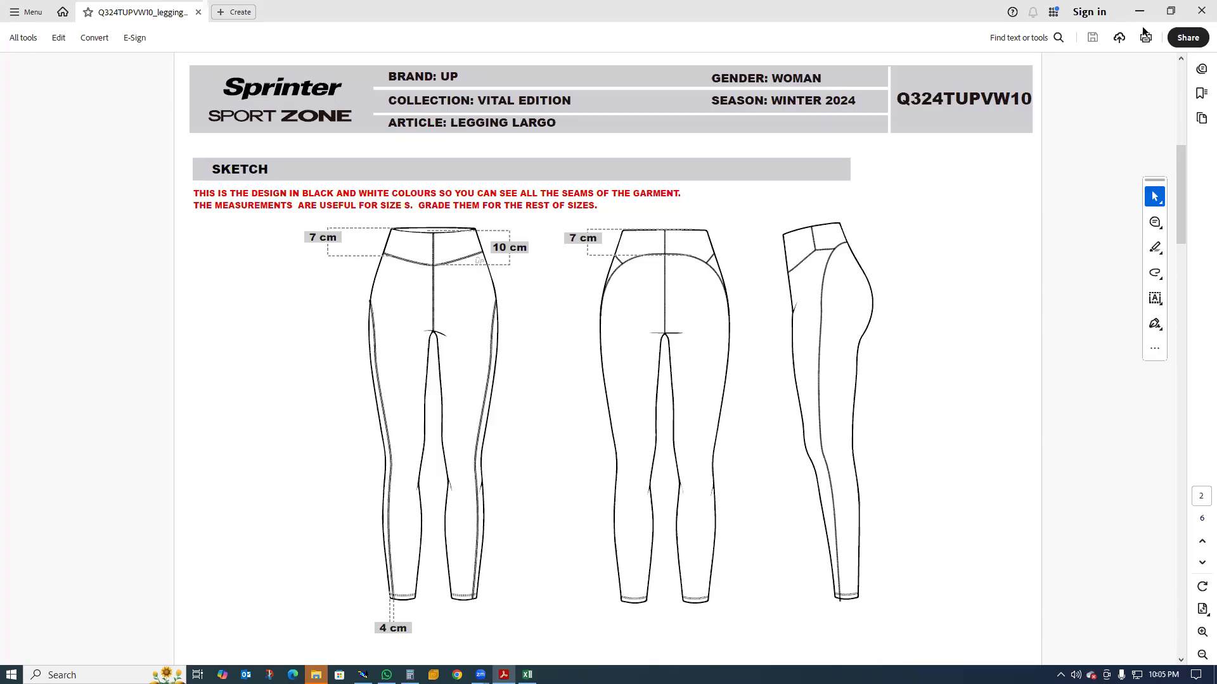
key(alt+Tab)
scroll(790, 360, down, 1)
scroll(790, 360, up, 2)
scroll(927, 368, down, 2)
scroll(917, 404, up, 1)
scroll(889, 419, down, 3)
scroll(889, 403, up, 2)
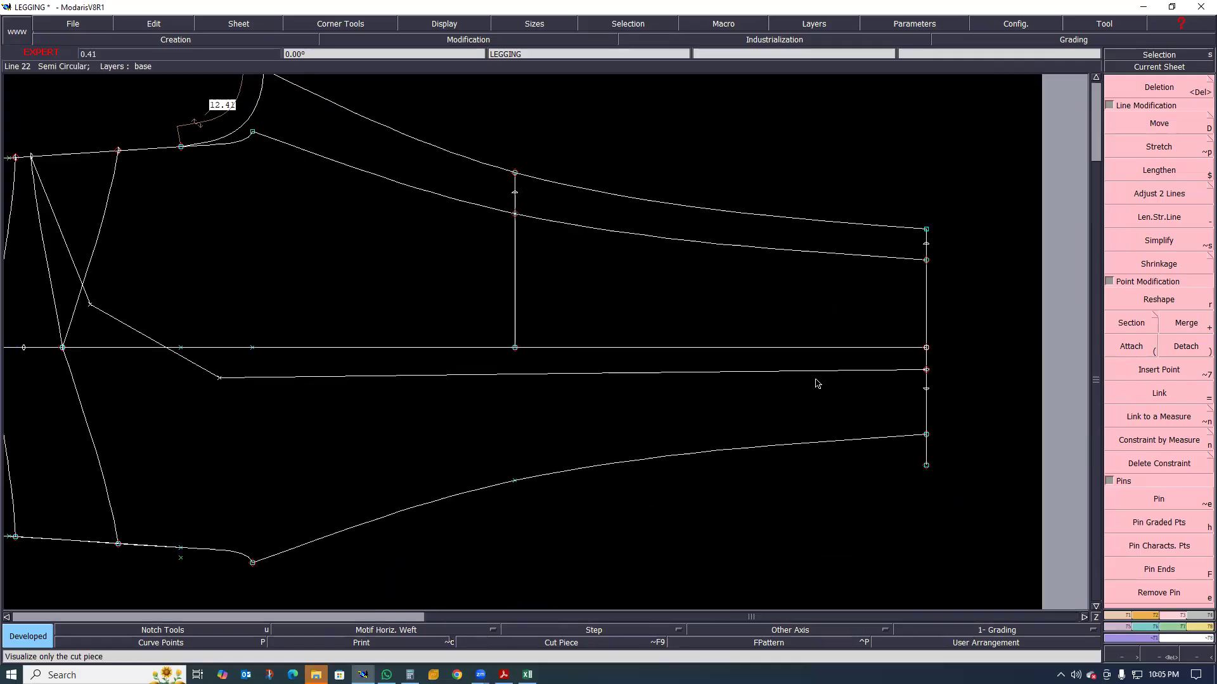
scroll(734, 326, down, 3)
scroll(603, 334, up, 2)
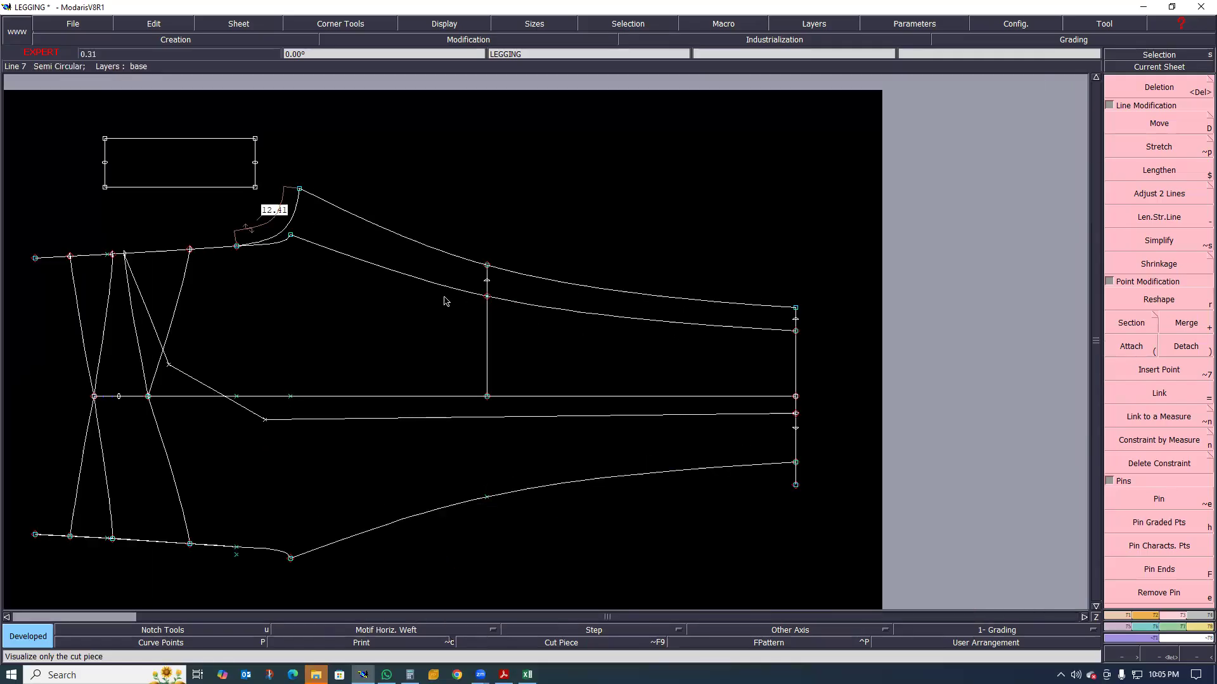
scroll(445, 301, up, 1)
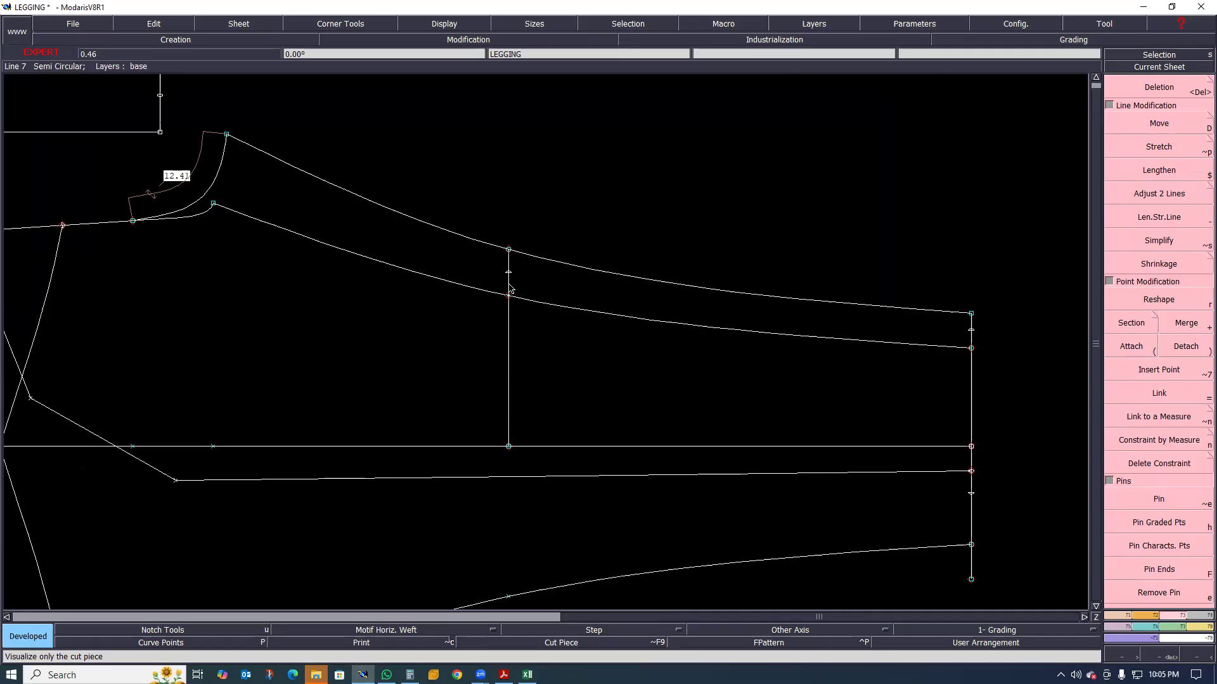
scroll(509, 282, down, 1)
scroll(767, 388, up, 1)
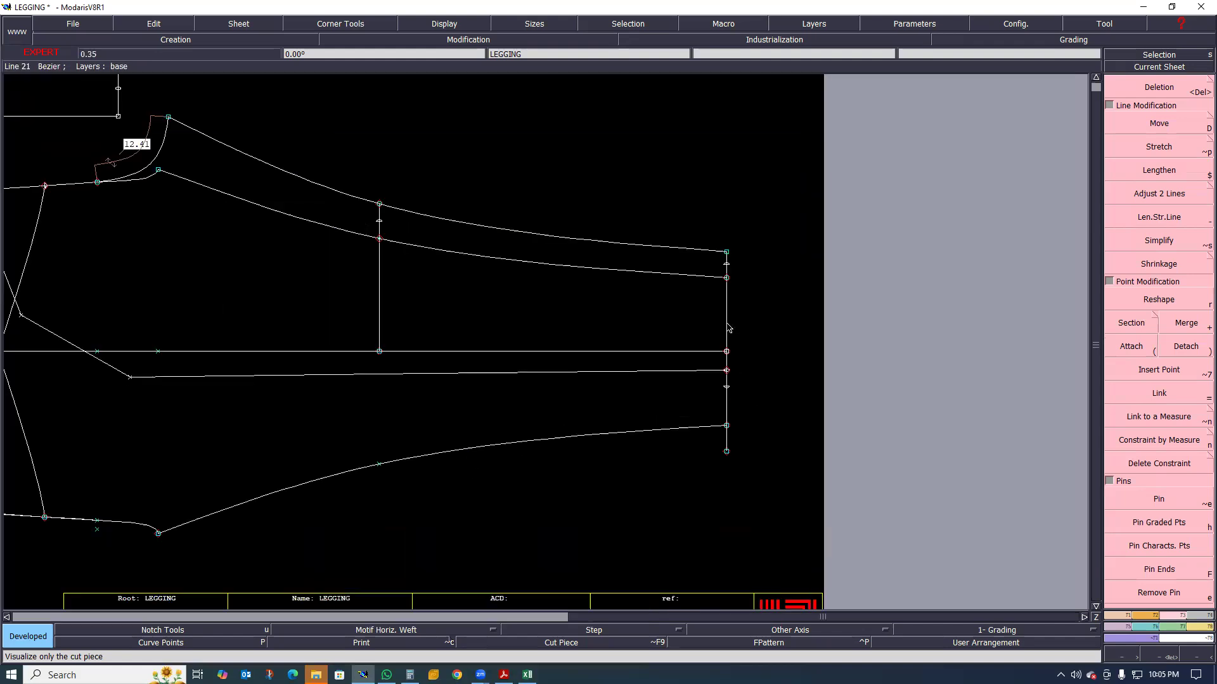
scroll(733, 270, up, 1)
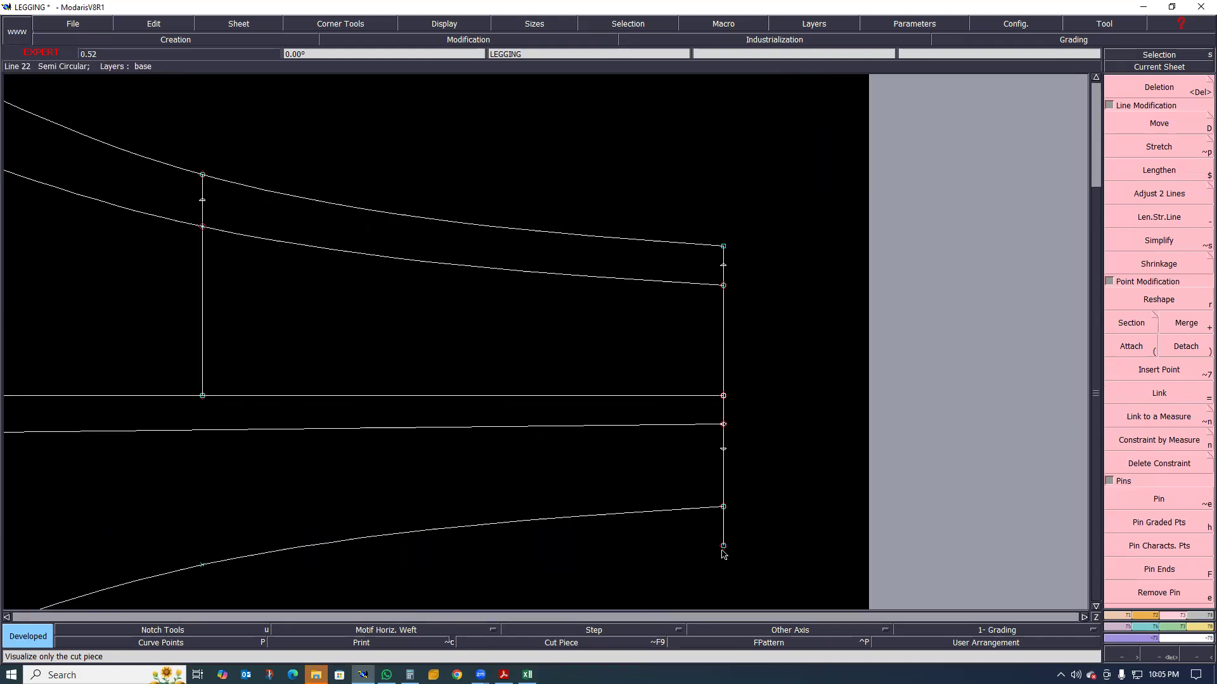
Align the hem end of the Bezier panel seam with the 4 cm developed point on the hem line
scroll(757, 481, down, 1)
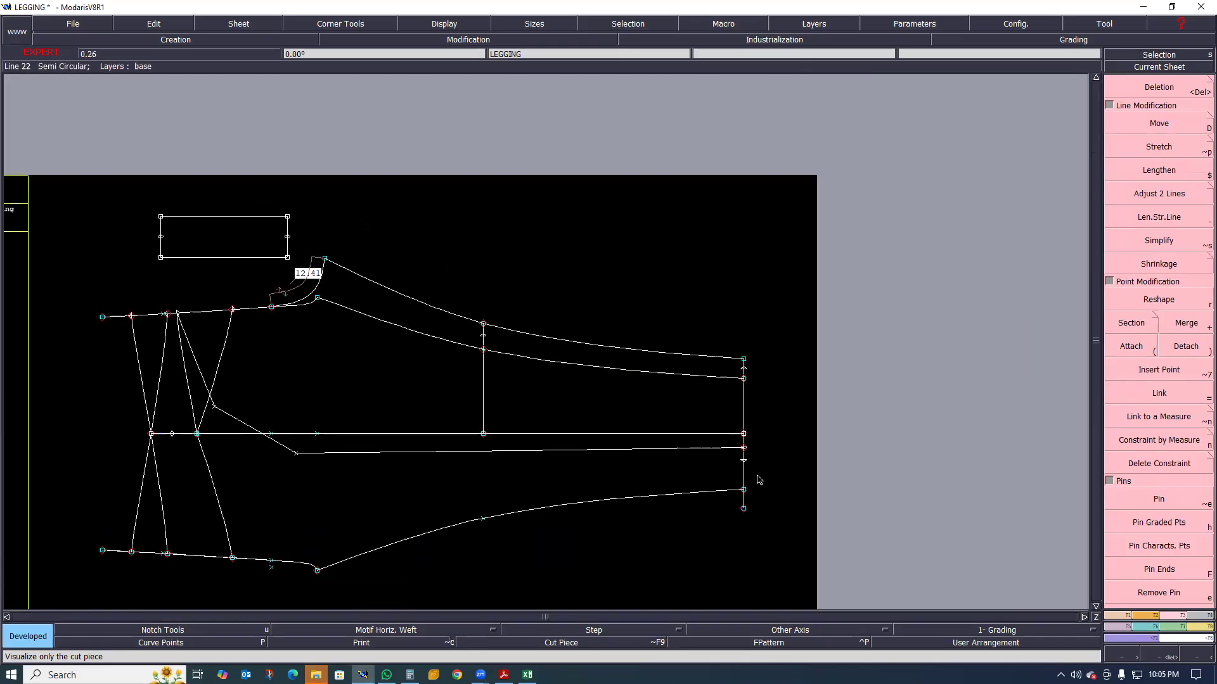
scroll(755, 448, up, 1)
scroll(797, 451, down, 1)
scroll(802, 437, up, 1)
key(2)
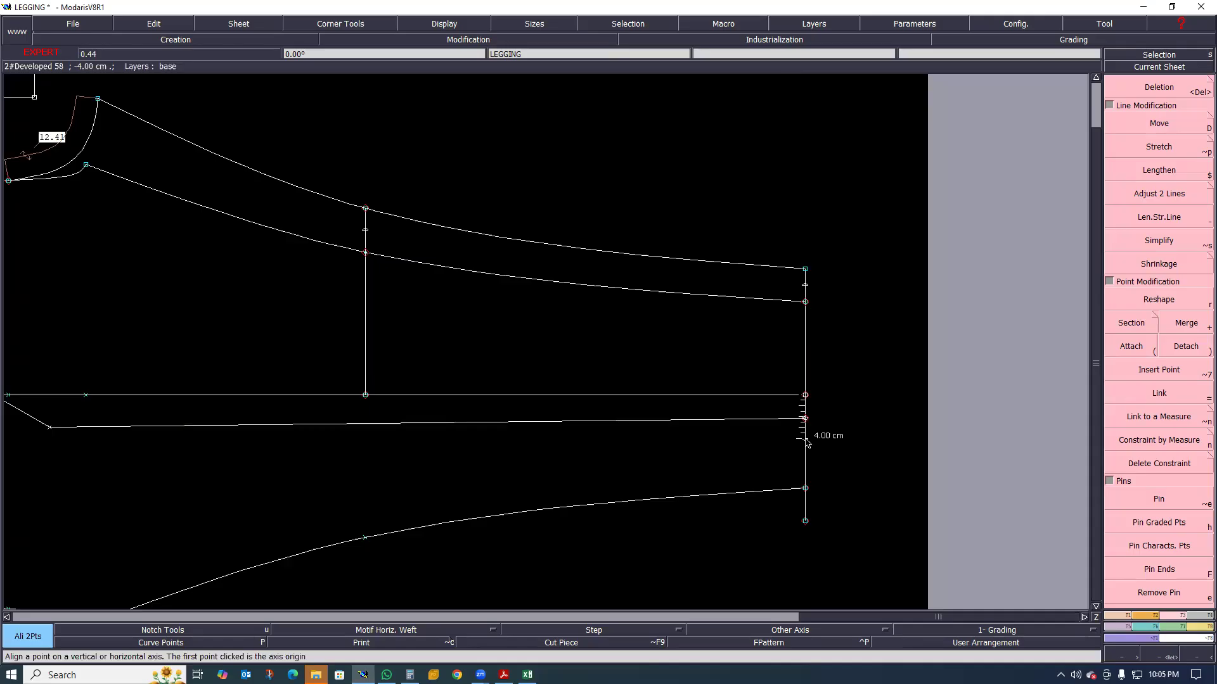
click(810, 425)
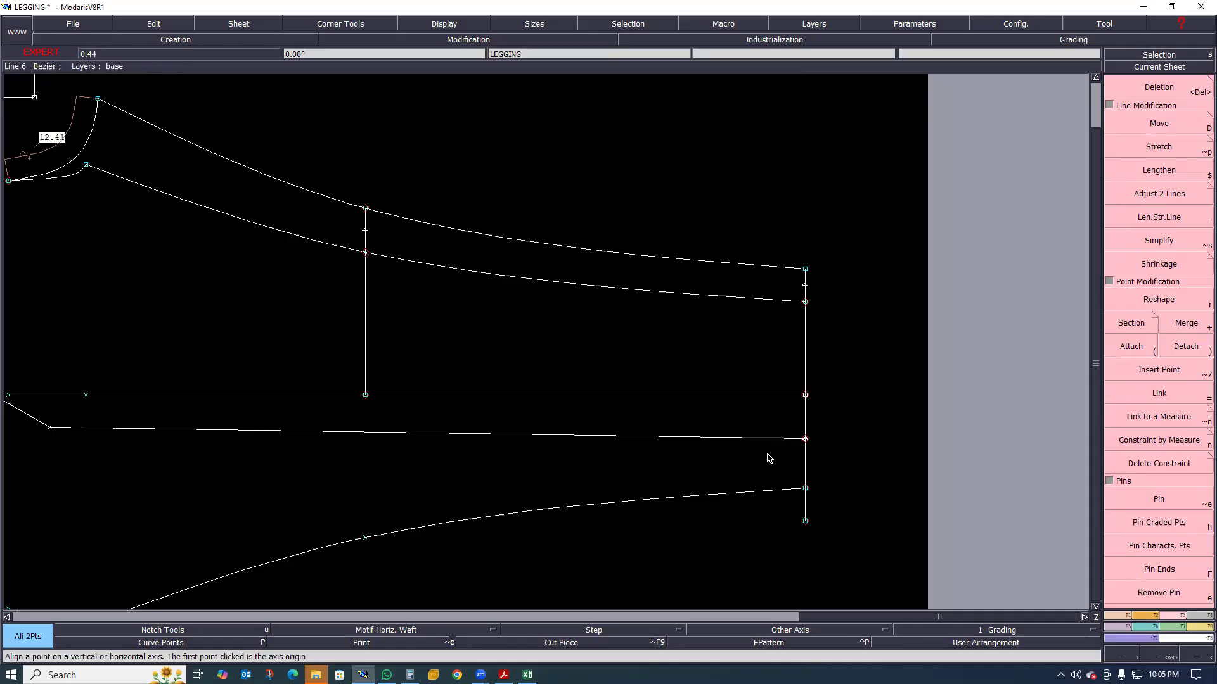
Start Reshape for the panel seam and display the curve handles
scroll(850, 434, down, 1)
scroll(443, 444, up, 1)
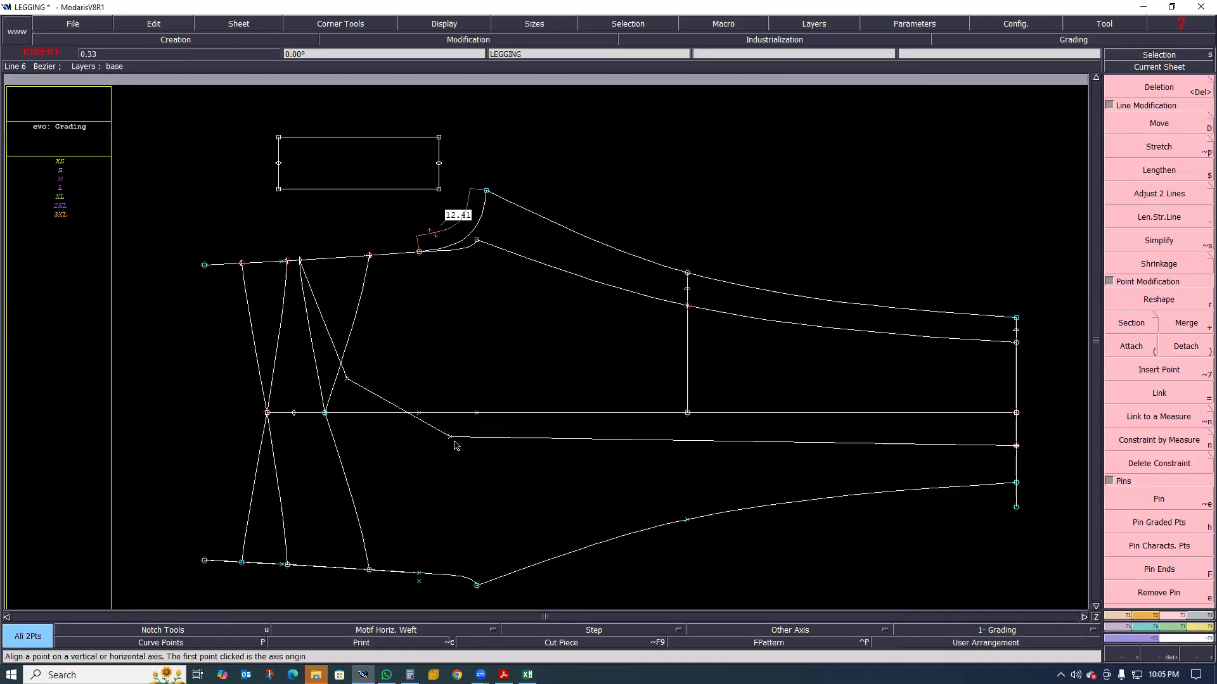
scroll(455, 445, up, 1)
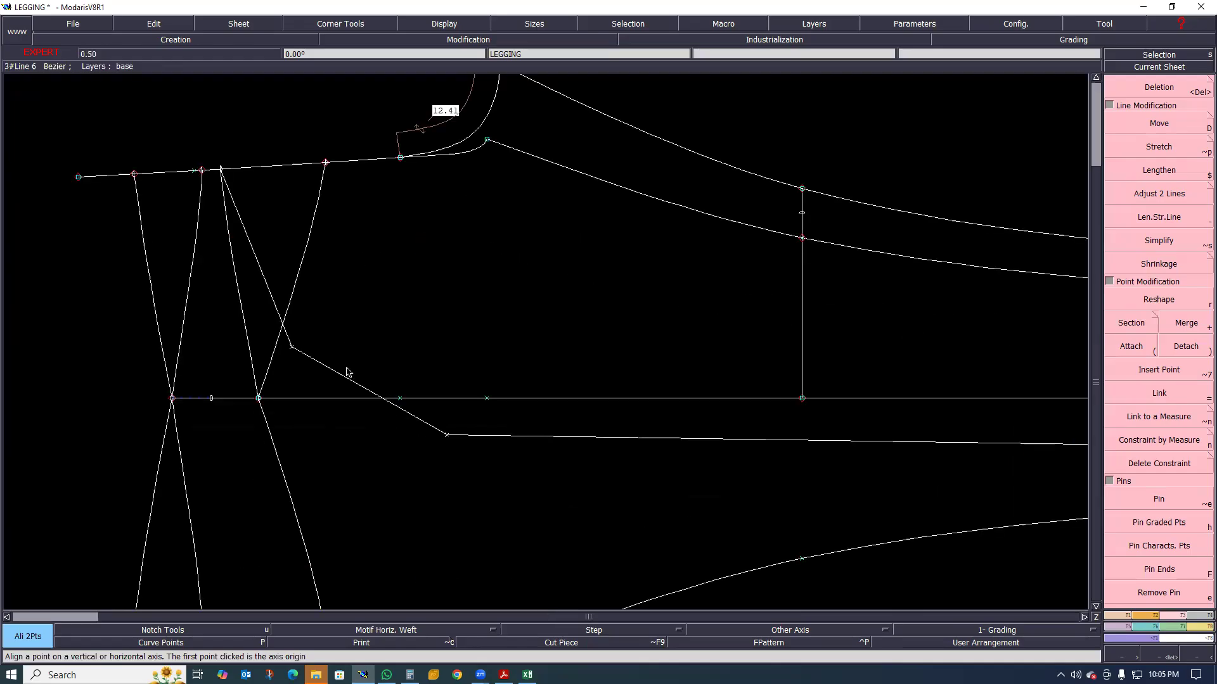
key(r)
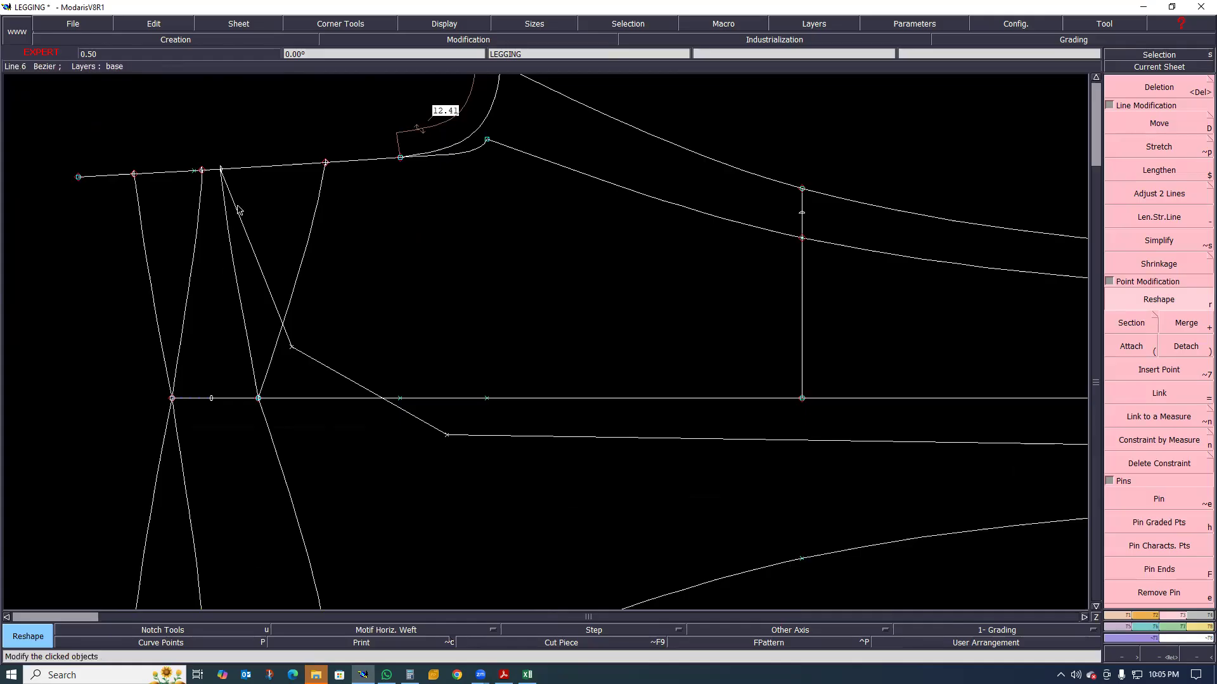
click(447, 26)
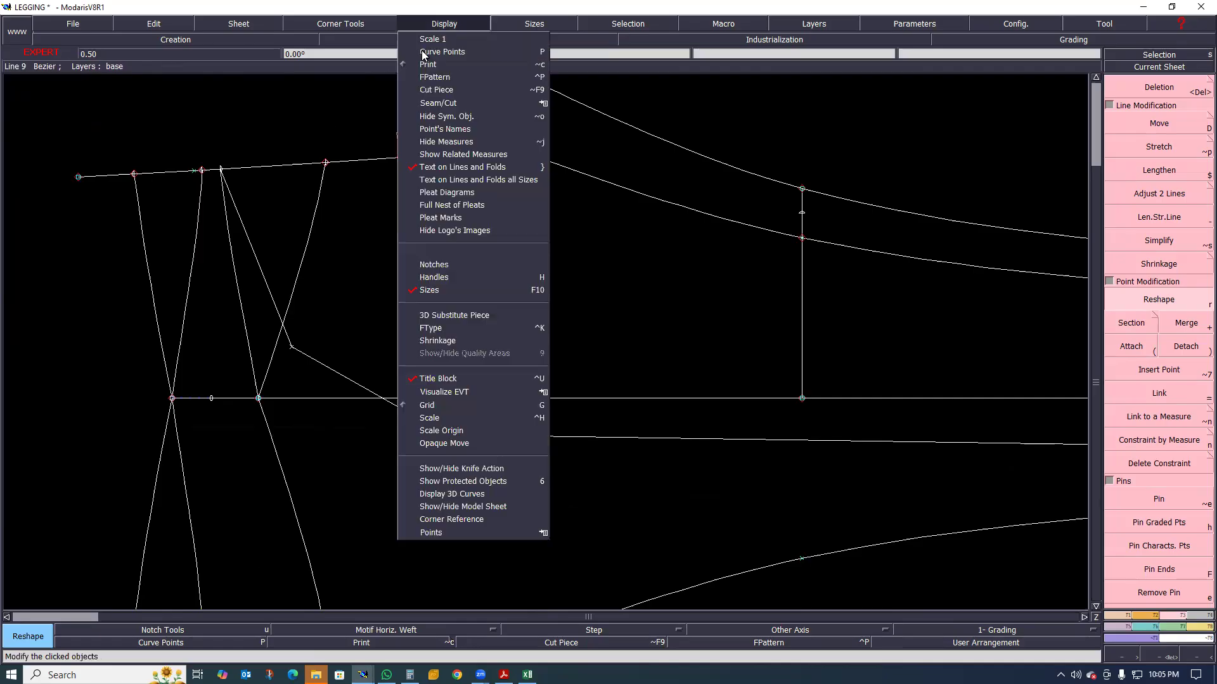
click(434, 279)
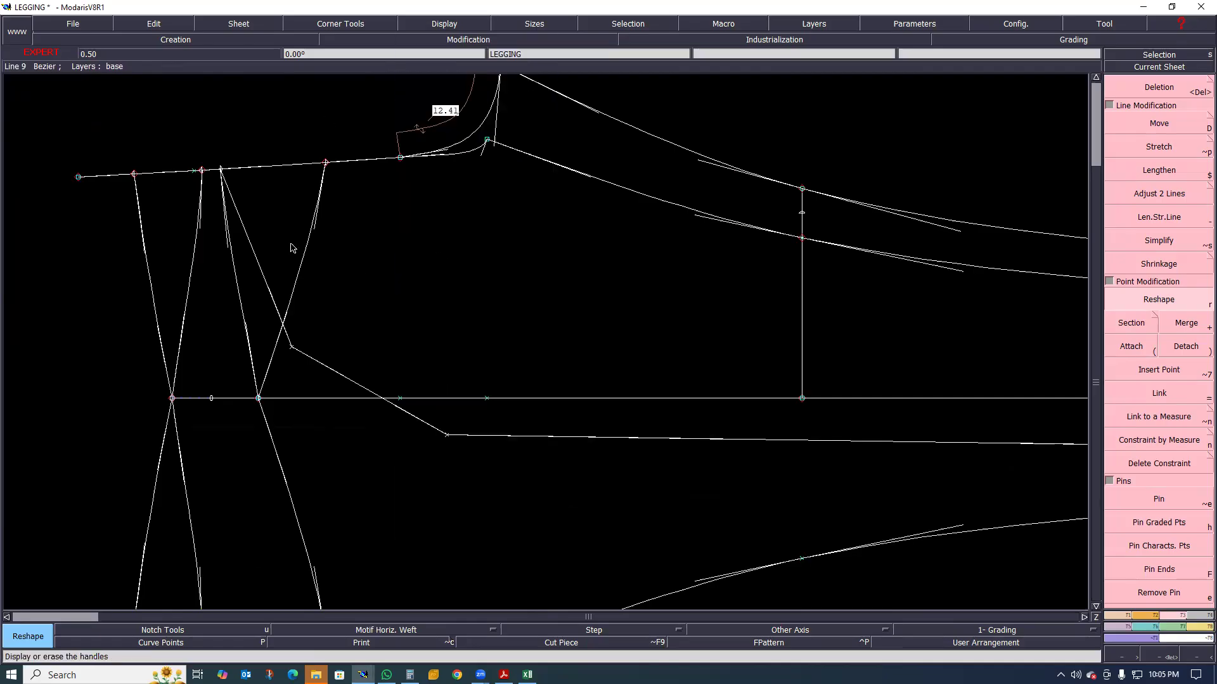
Reshape the tangent handles at the panel seam's rise end and two intermediate points into a smooth curve across the side seam
drag(236, 223, 258, 312)
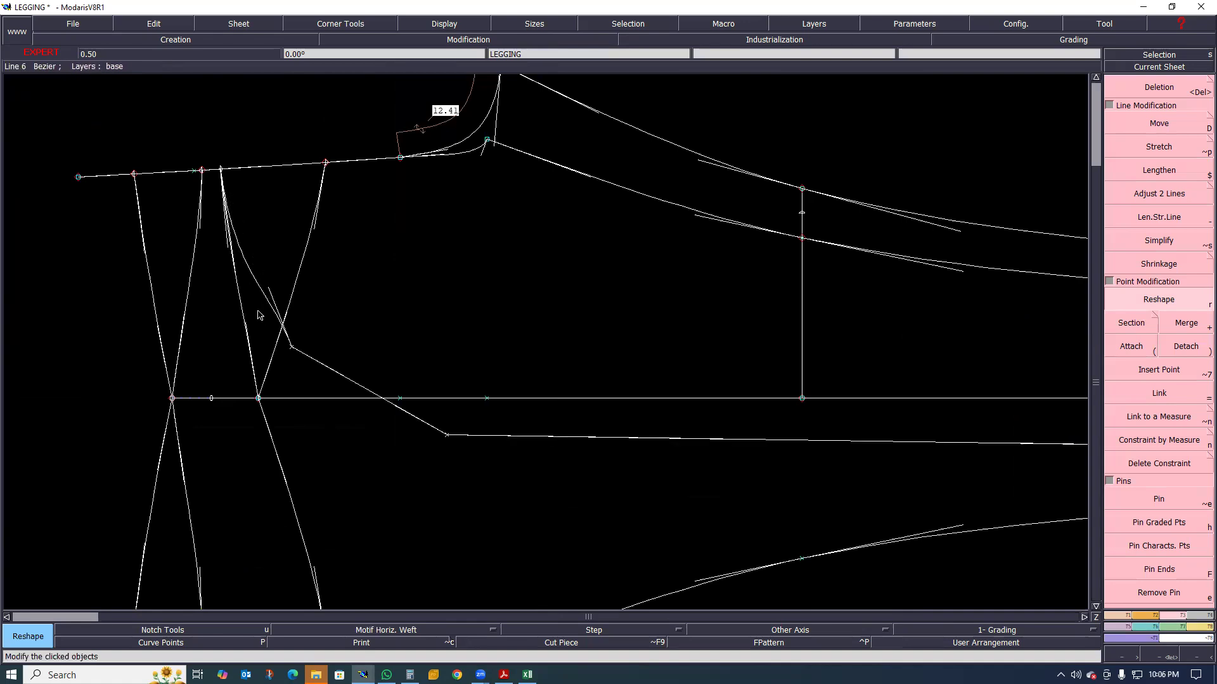
click(259, 315)
click(321, 365)
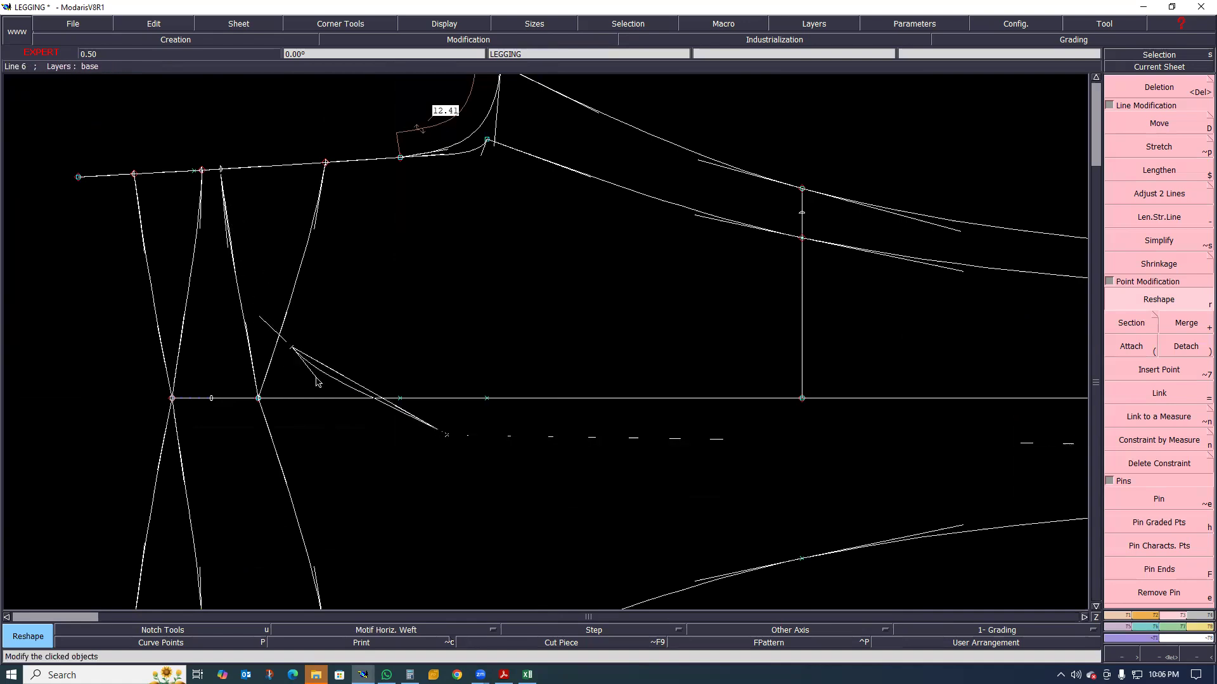
click(446, 436)
click(446, 437)
click(449, 452)
scroll(423, 426, down, 2)
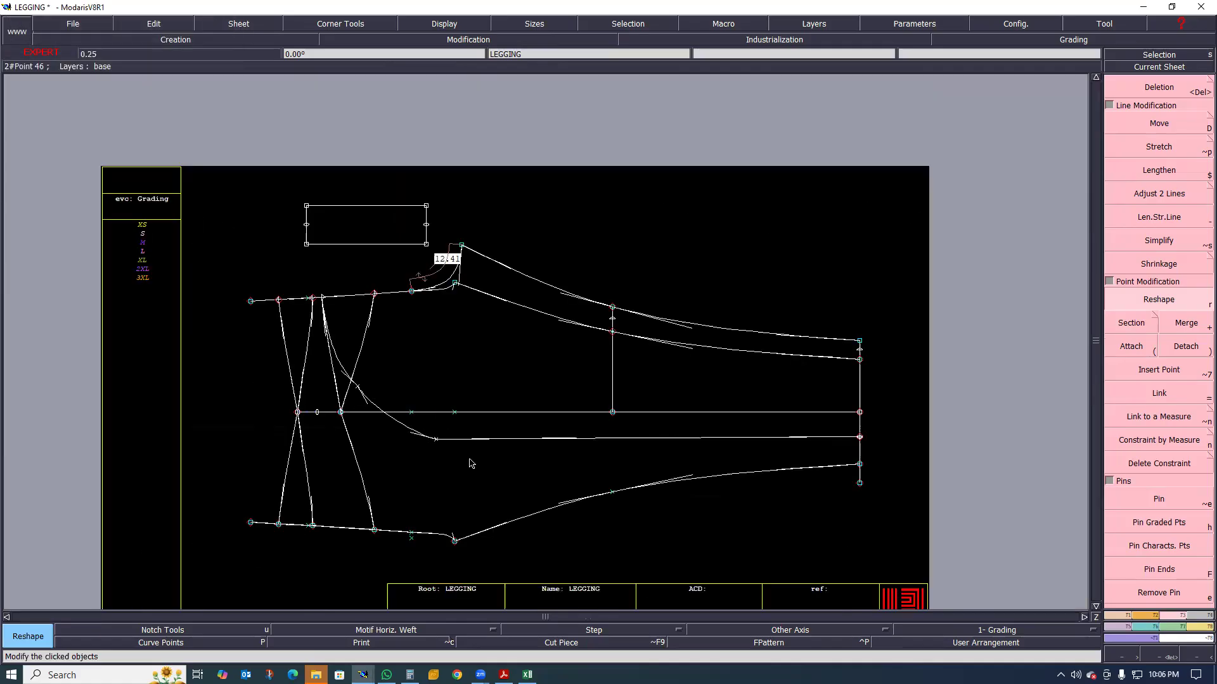
Reposition the panel seam's lower bend point and the intermediate curve point near the side seam using Reshape
scroll(492, 462, up, 1)
scroll(426, 438, up, 1)
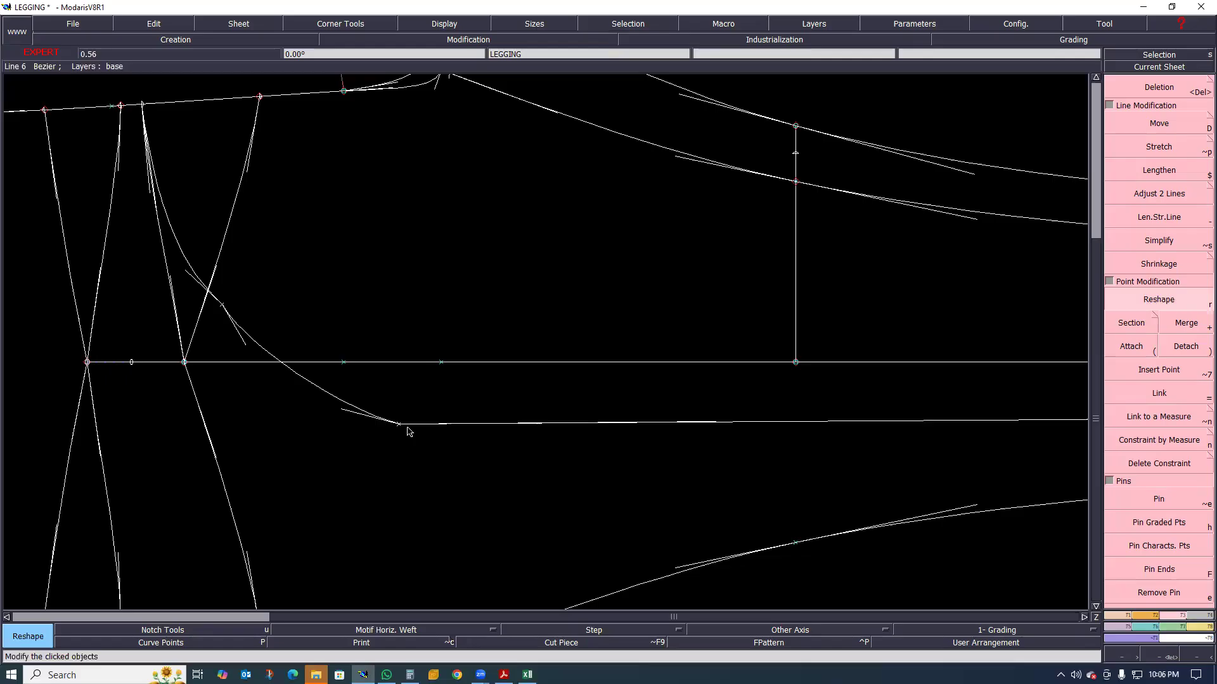
click(396, 423)
click(396, 418)
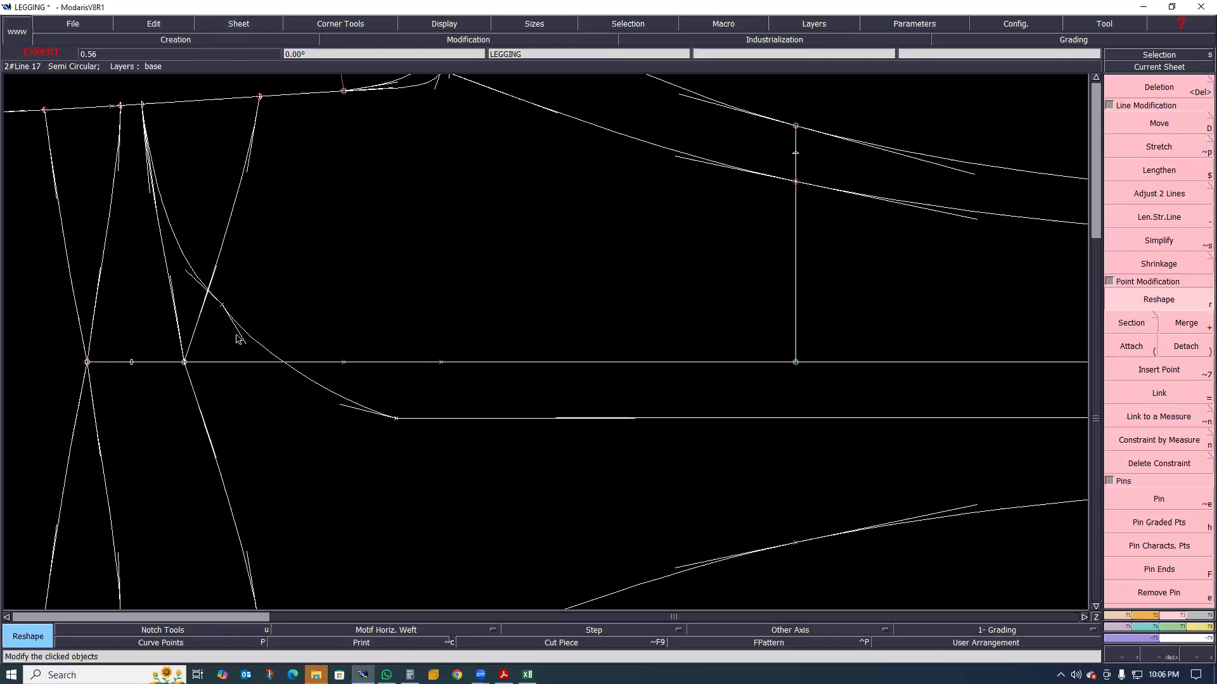
click(222, 309)
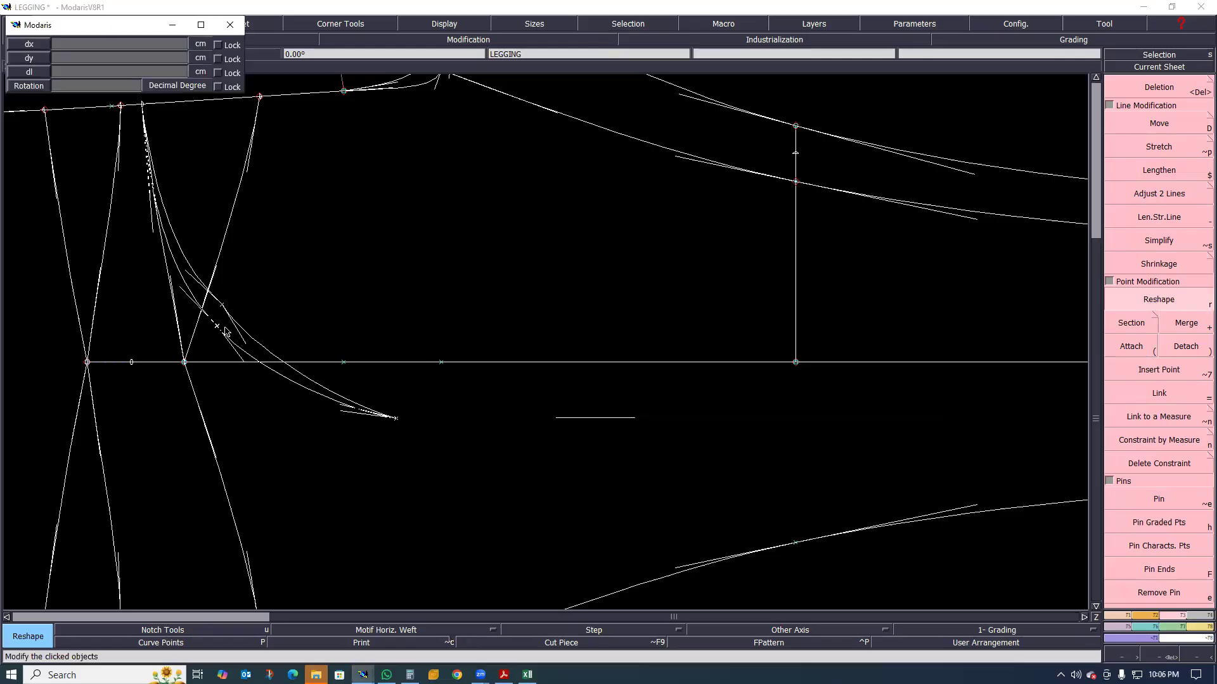
click(231, 329)
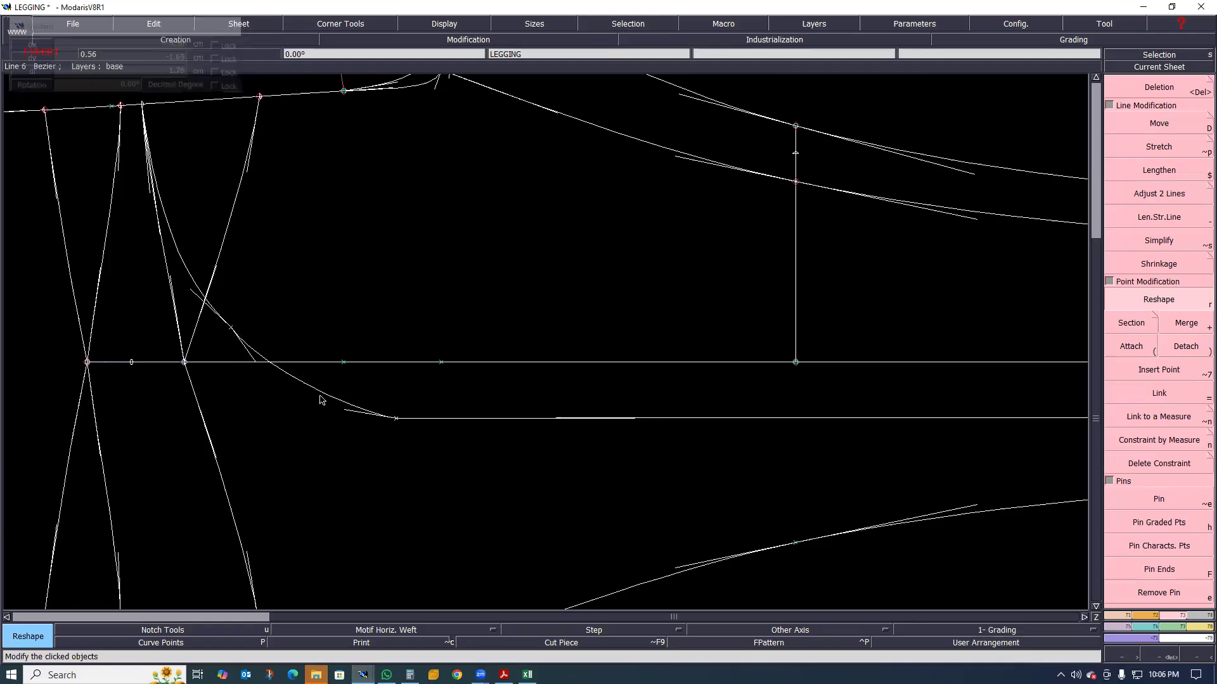
Reshape the tangent handles at the panel seam's lower bend point and intermediate point to round the curve
scroll(311, 381, up, 1)
click(366, 427)
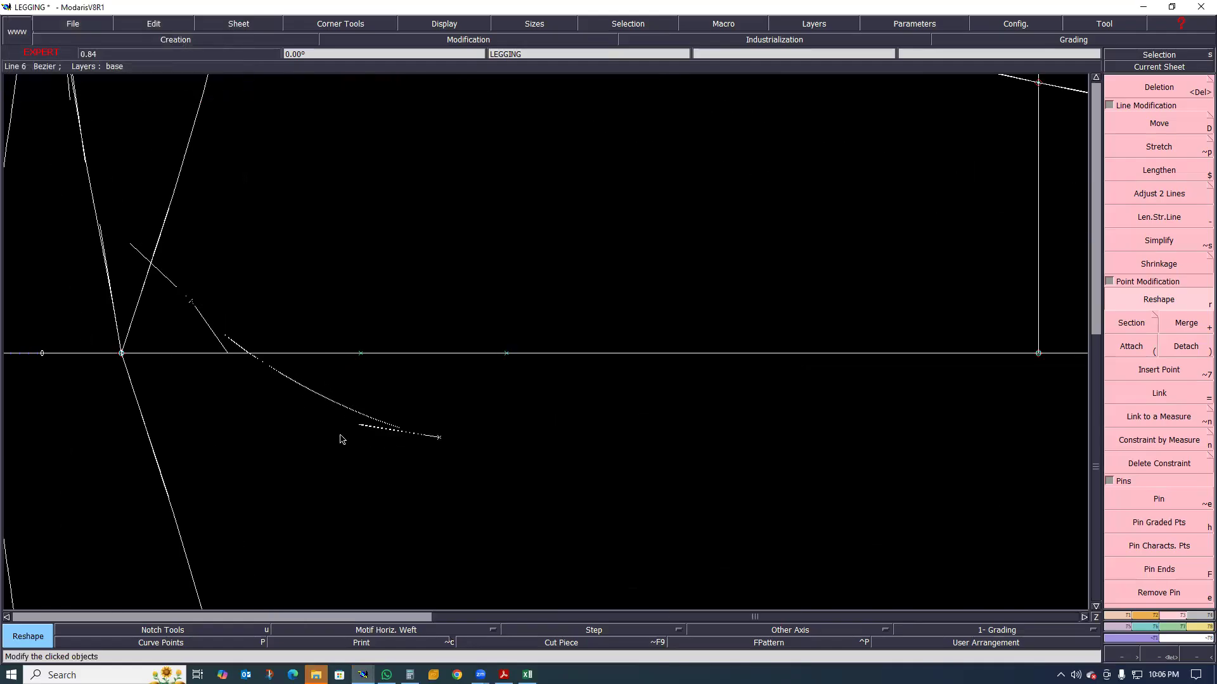
click(343, 435)
click(227, 351)
click(227, 343)
click(130, 243)
click(121, 209)
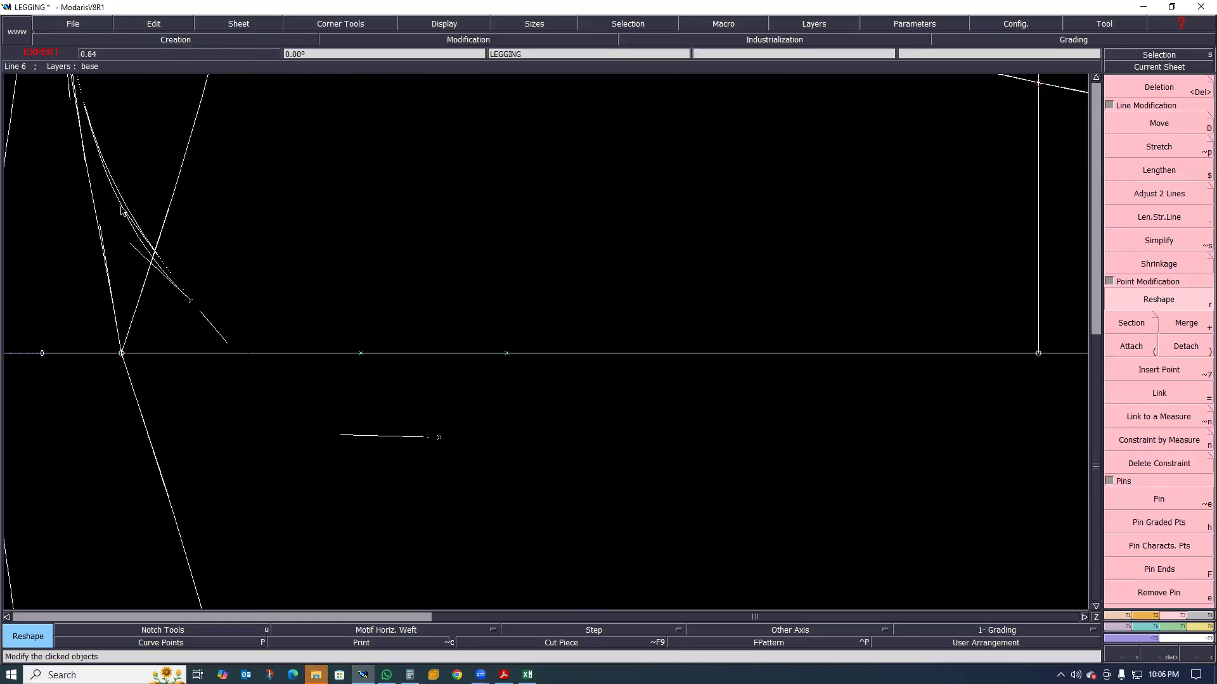
scroll(247, 318, down, 2)
scroll(218, 294, up, 2)
scroll(235, 304, up, 2)
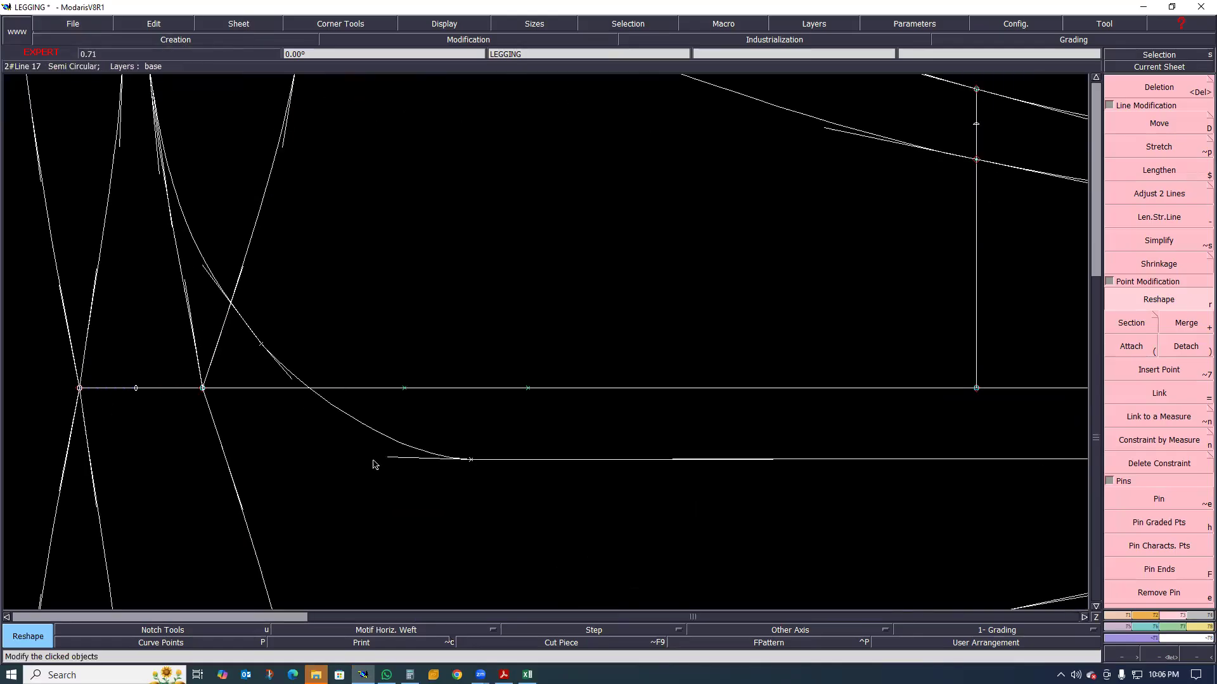
Move the panel seam's lower bend point closer to the side seam line and adjust its rise-side tangent handle
click(470, 460)
click(469, 445)
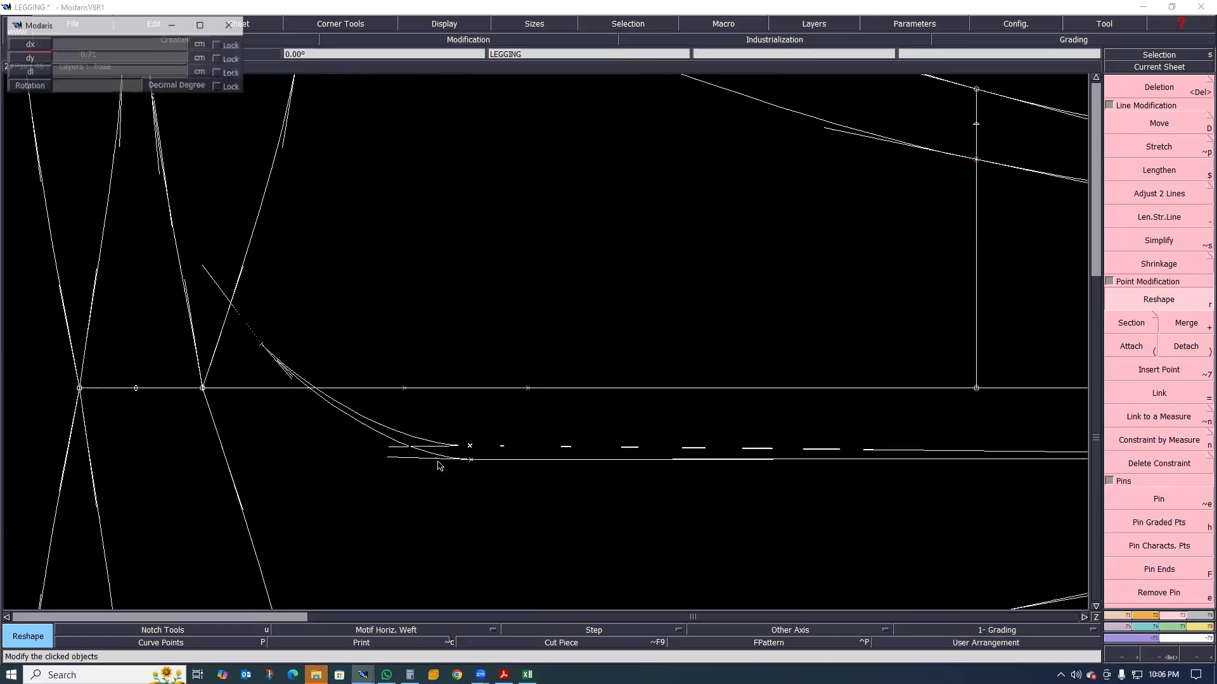
click(389, 446)
click(367, 435)
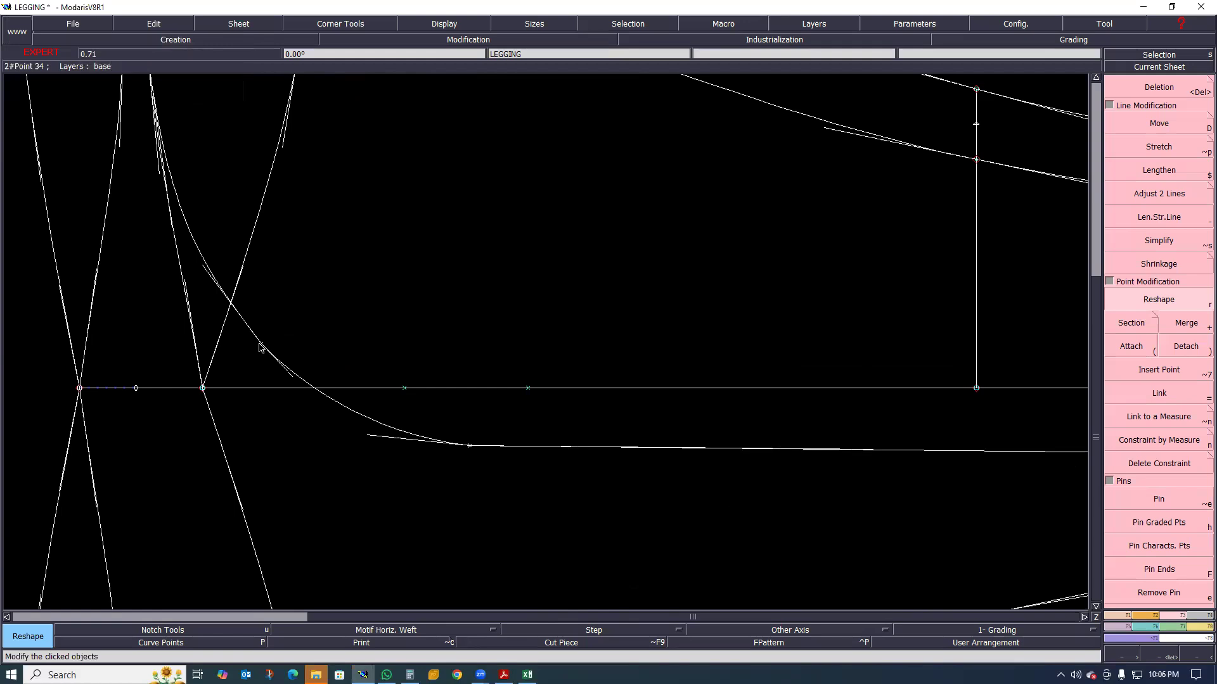
Shift the panel seam's intermediate point slightly towards the rise and reshape the curve tangents at the rise end
click(260, 344)
click(248, 331)
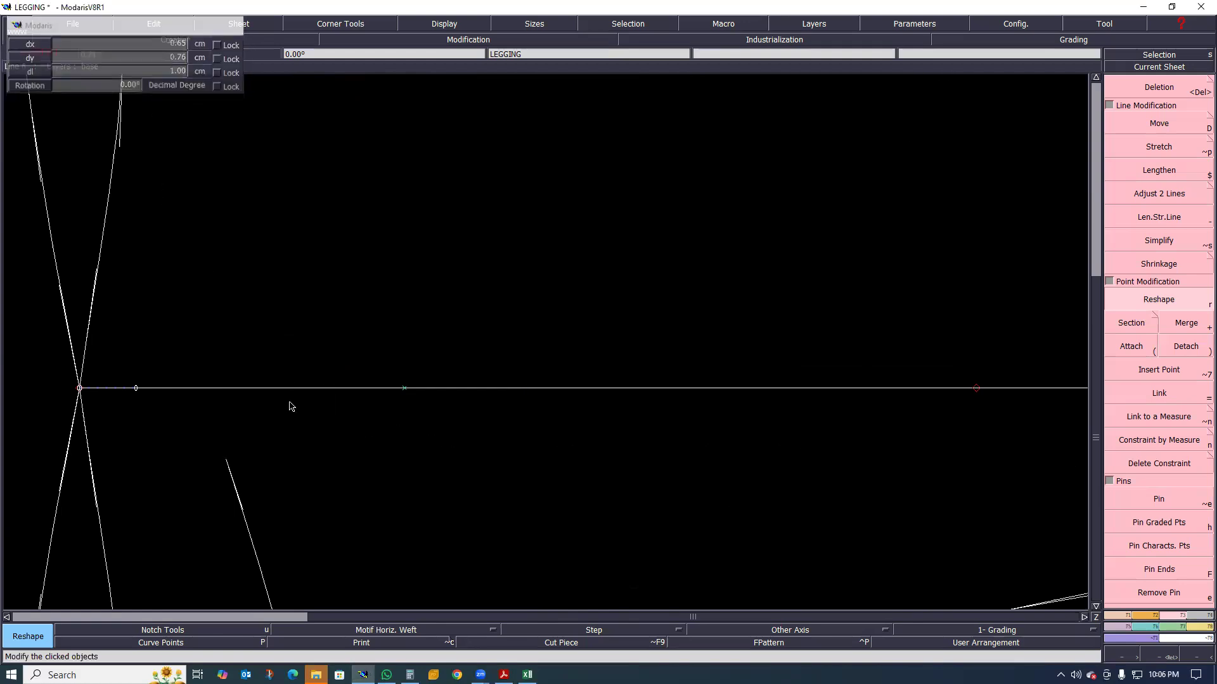
scroll(247, 285, up, 5)
click(252, 292)
click(227, 295)
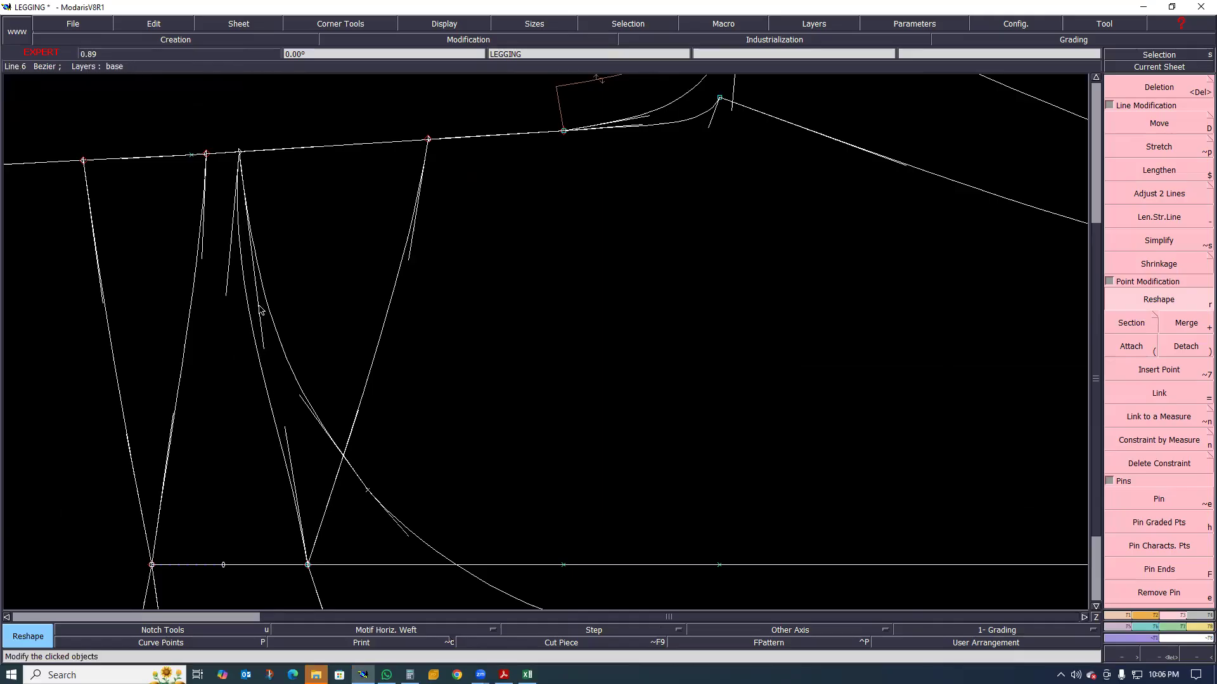
click(260, 313)
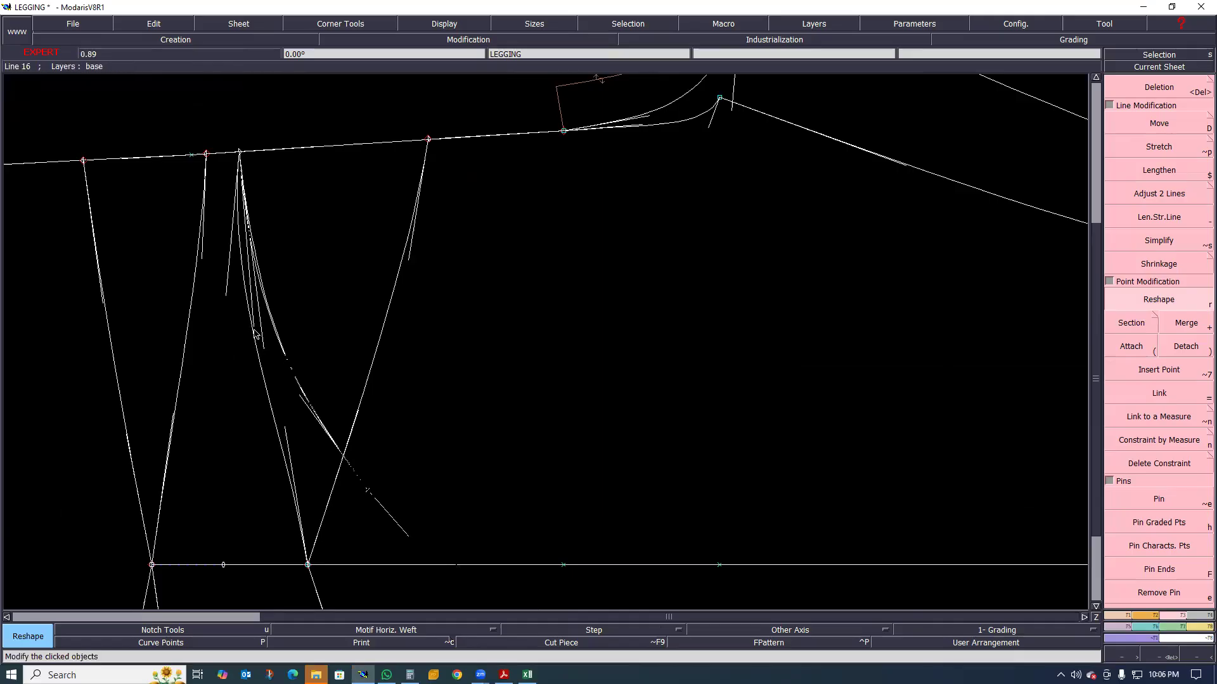
click(272, 344)
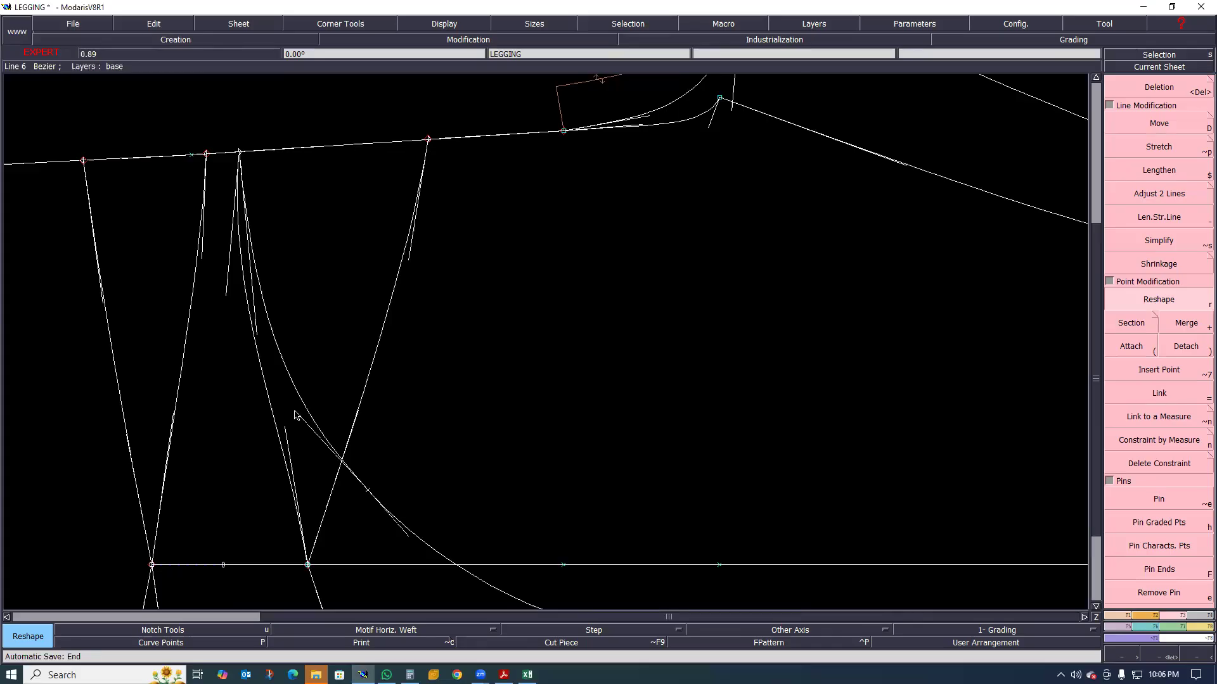
Reshape the tangent handles on both sides of the lower bend point so the curve flows into the straight run towards the hem
scroll(366, 337, down, 1)
scroll(365, 419, up, 1)
scroll(367, 365, down, 1)
scroll(409, 425, up, 1)
scroll(428, 457, up, 1)
click(610, 440)
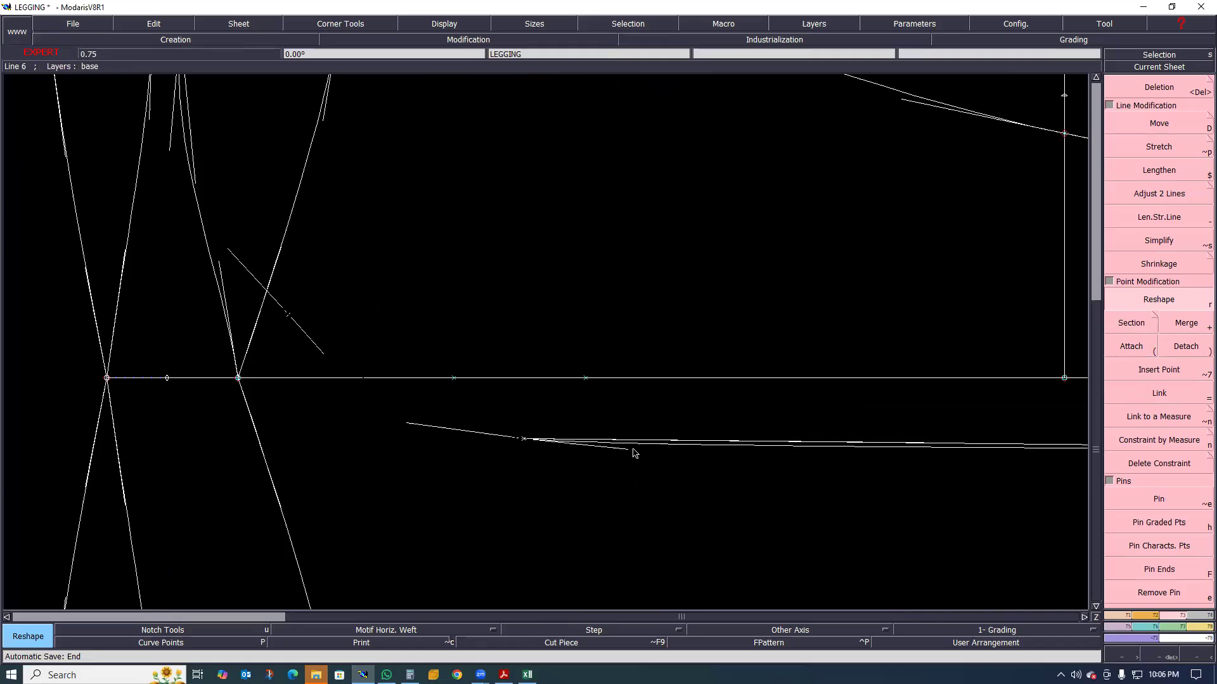
click(633, 448)
click(609, 450)
click(617, 449)
click(623, 450)
click(635, 460)
key(j)
key(Home)
scroll(438, 449, up, 1)
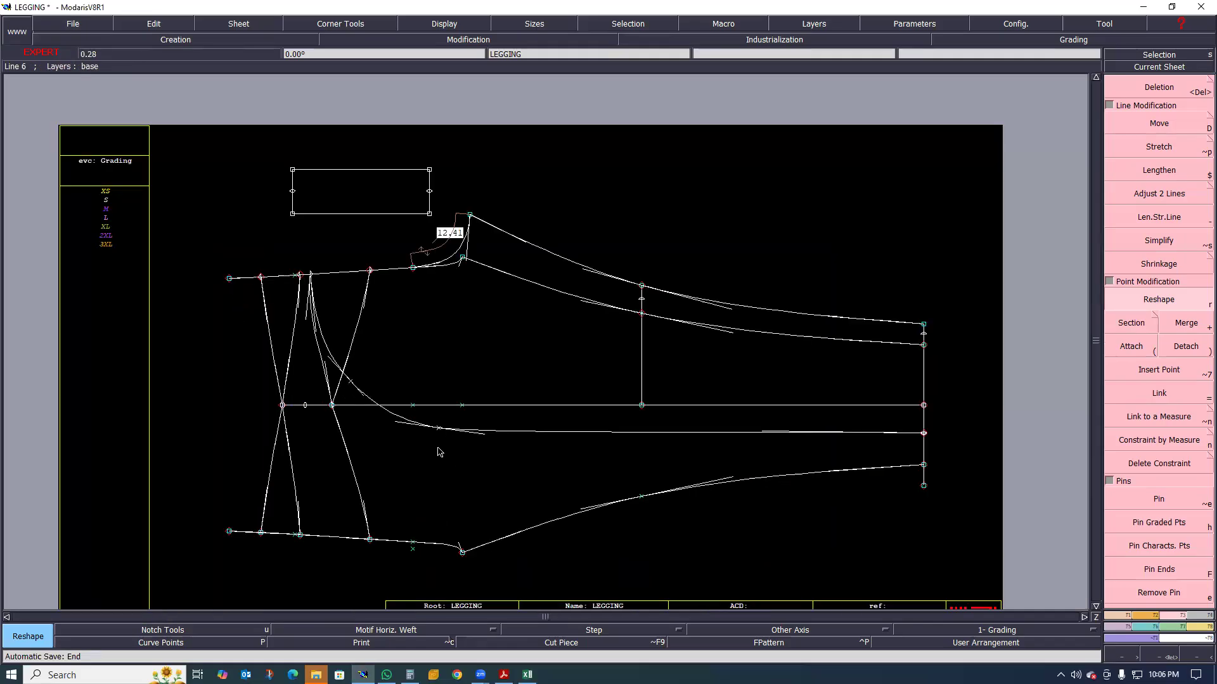
scroll(397, 423, up, 1)
click(387, 416)
click(386, 416)
Examine the shape of the reshaped panel seam from the rise across the side seam at several magnifications
key(Home)
scroll(497, 450, up, 1)
scroll(635, 446, down, 1)
scroll(451, 428, up, 3)
scroll(433, 360, down, 1)
scroll(464, 409, up, 1)
scroll(448, 422, up, 1)
scroll(445, 407, down, 2)
scroll(443, 404, up, 1)
scroll(442, 404, up, 1)
scroll(442, 404, down, 2)
scroll(443, 399, up, 1)
scroll(447, 376, up, 1)
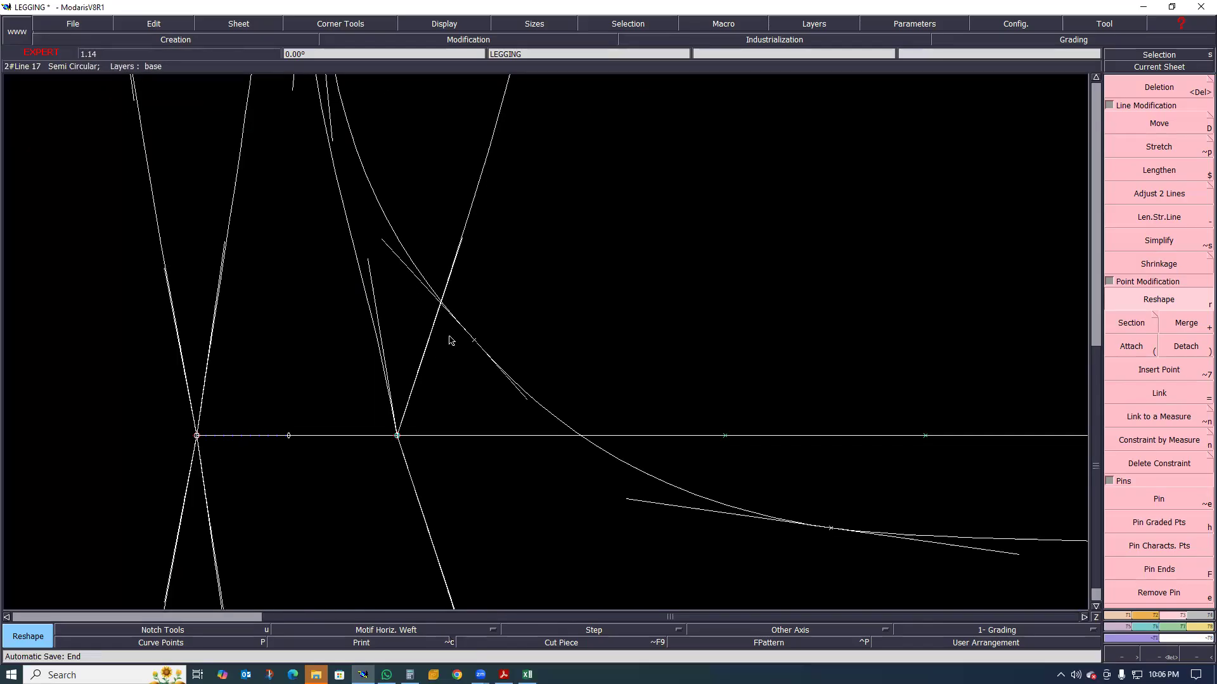
scroll(438, 311, down, 2)
scroll(417, 337, up, 1)
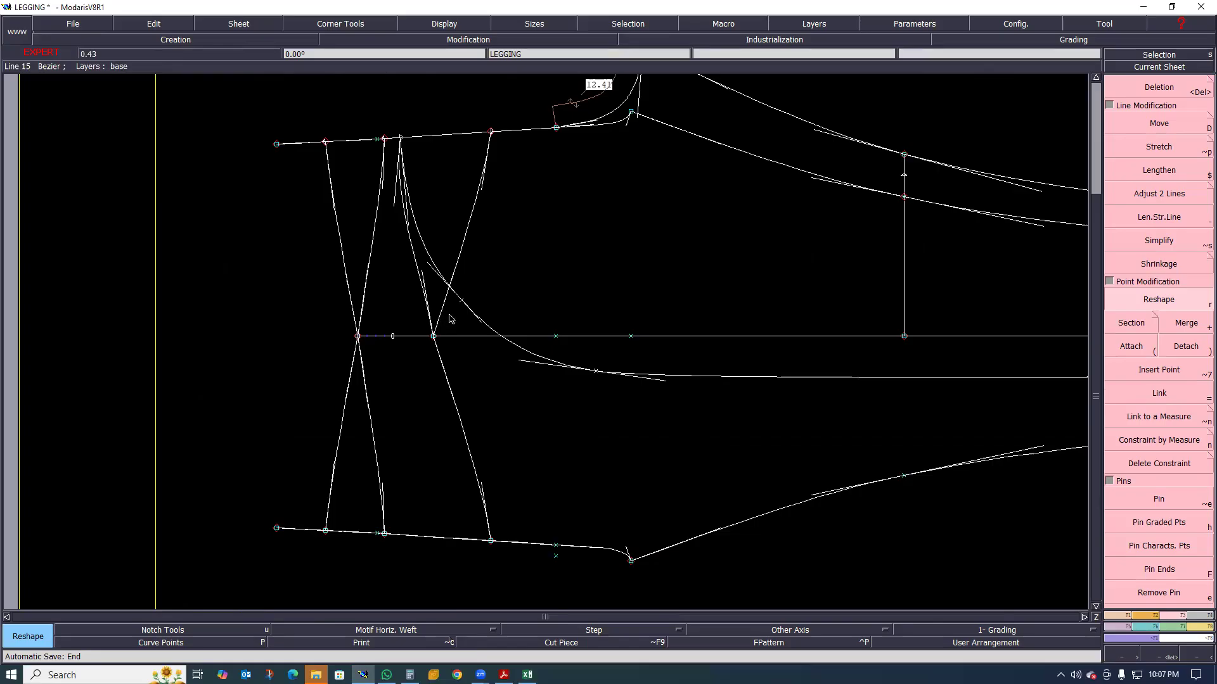
scroll(453, 316, up, 1)
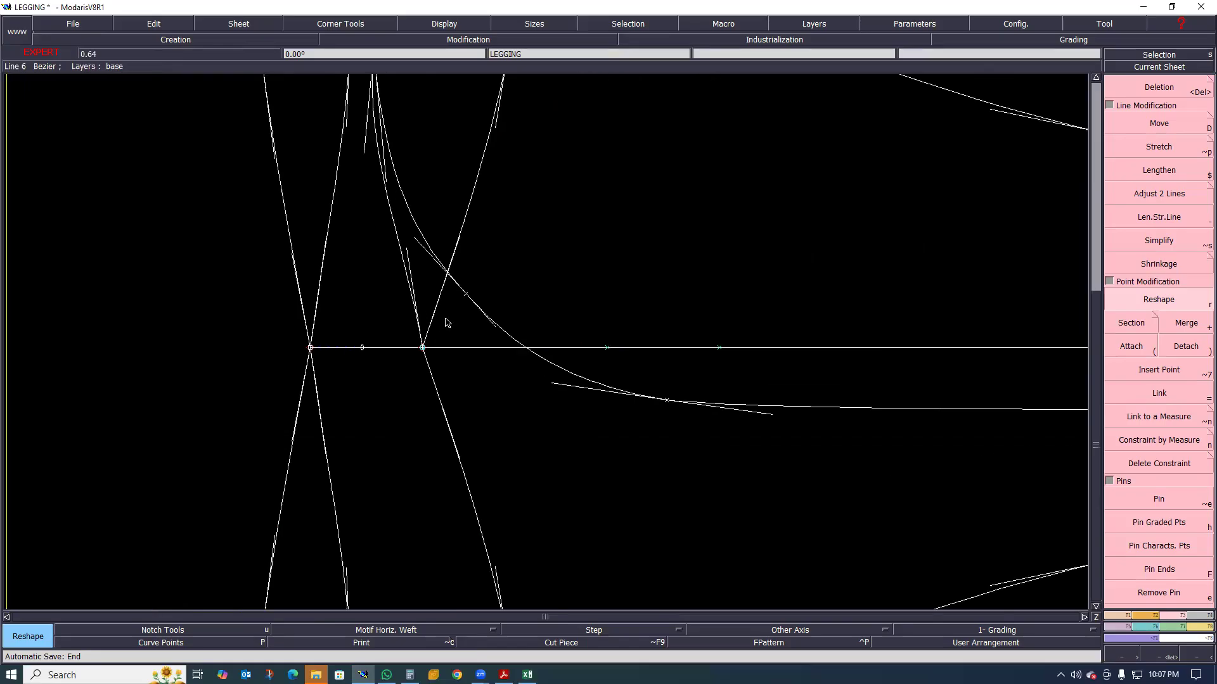
scroll(445, 320, down, 2)
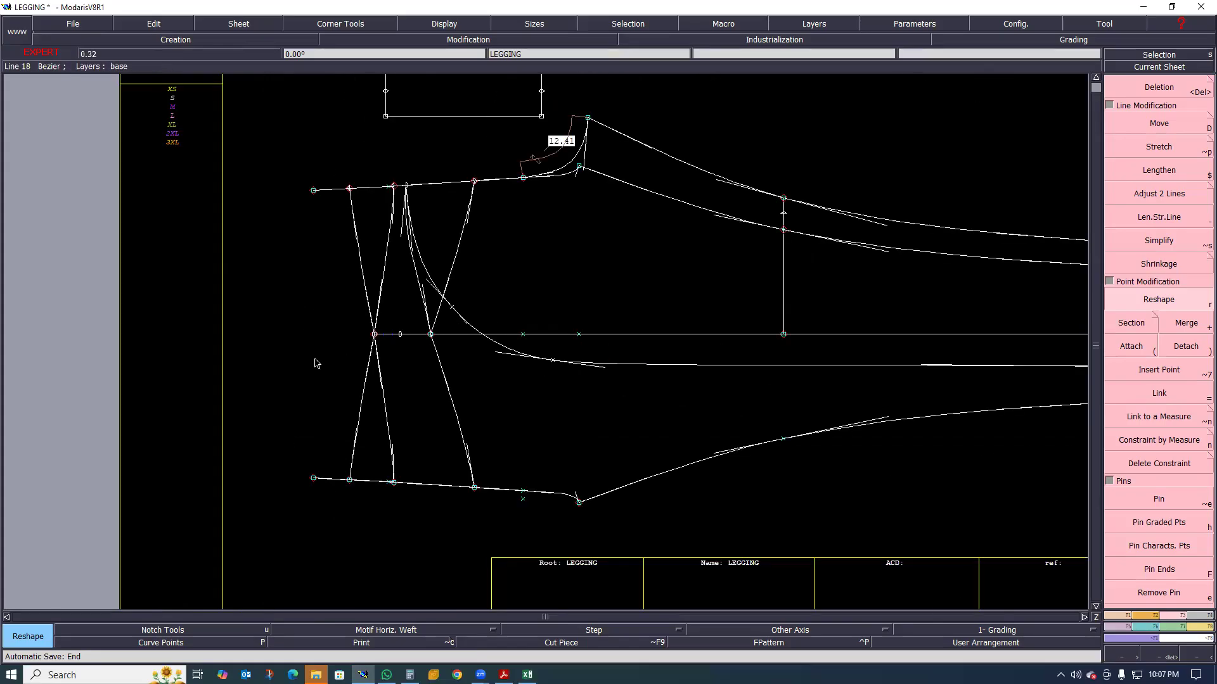
scroll(426, 385, up, 1)
scroll(365, 355, down, 2)
scroll(434, 359, up, 1)
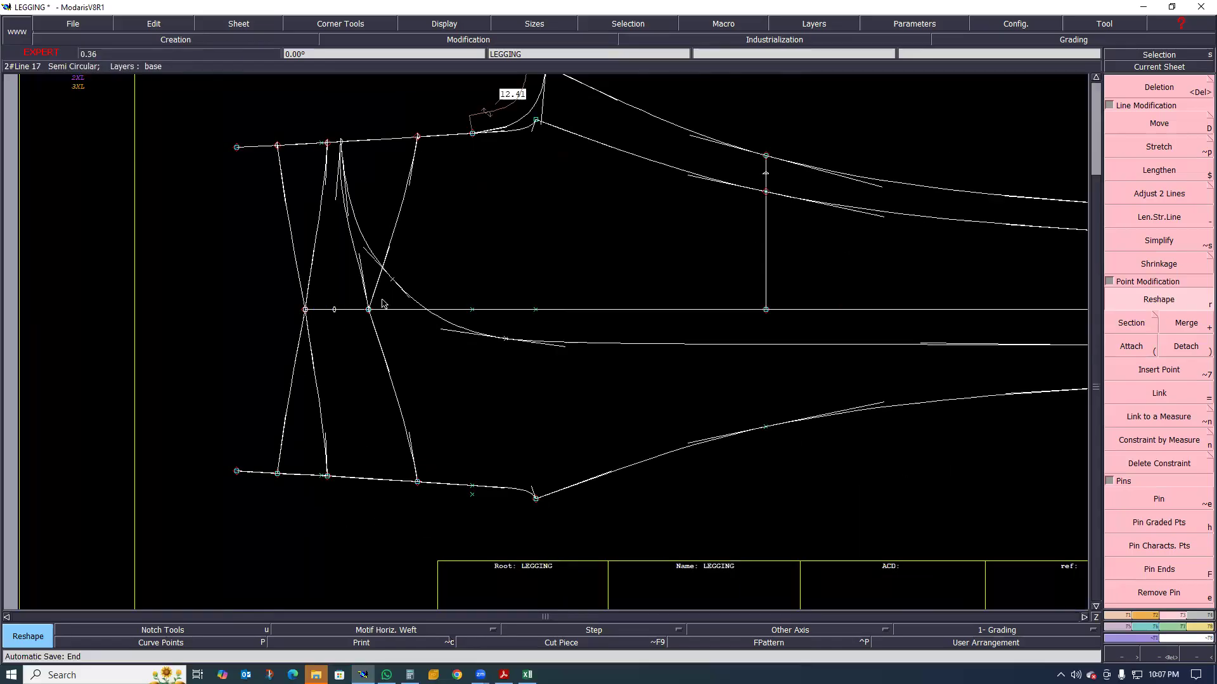
Extract two Seam pieces from the leg, one on each side of the curved panel seam, each covering its full area to the hem
key(shift+s)
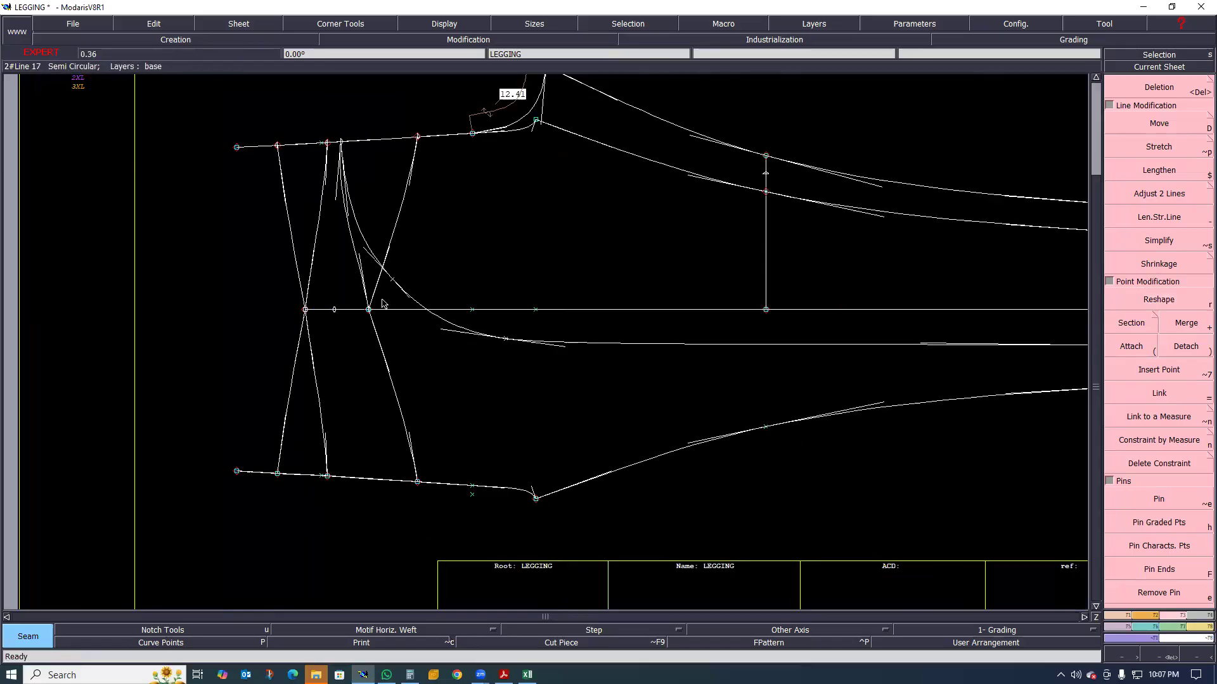
drag(383, 300, 432, 381)
drag(379, 172, 441, 214)
click(460, 228)
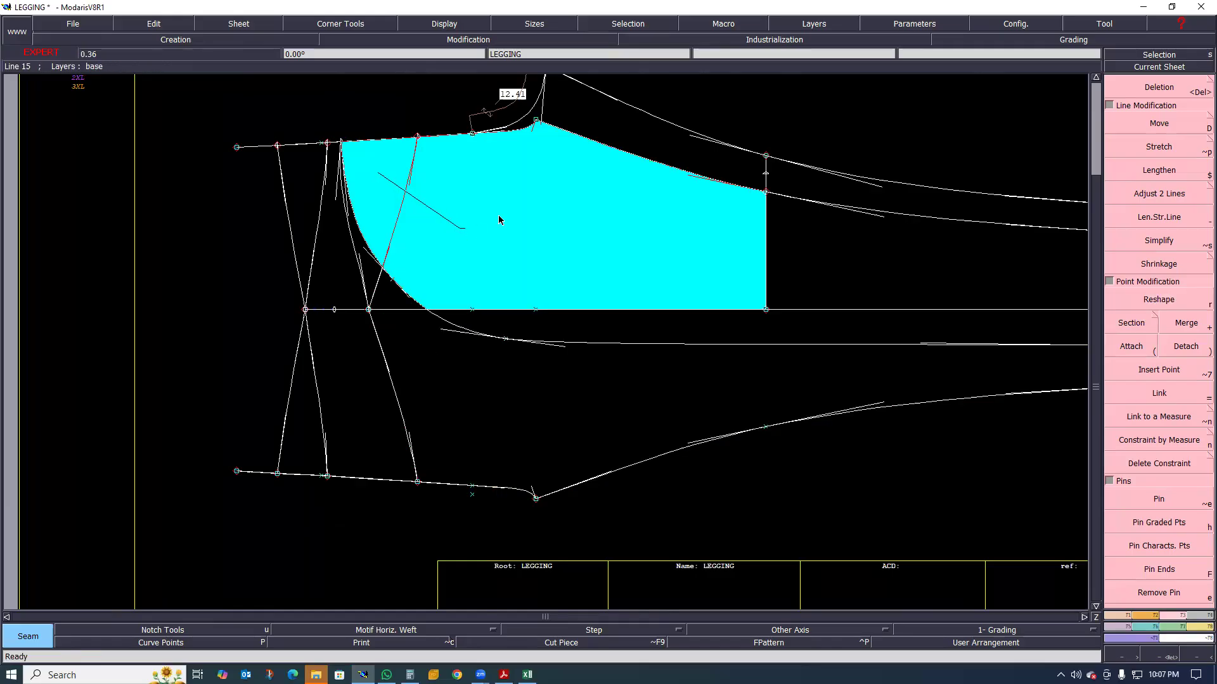
click(580, 115)
click(569, 318)
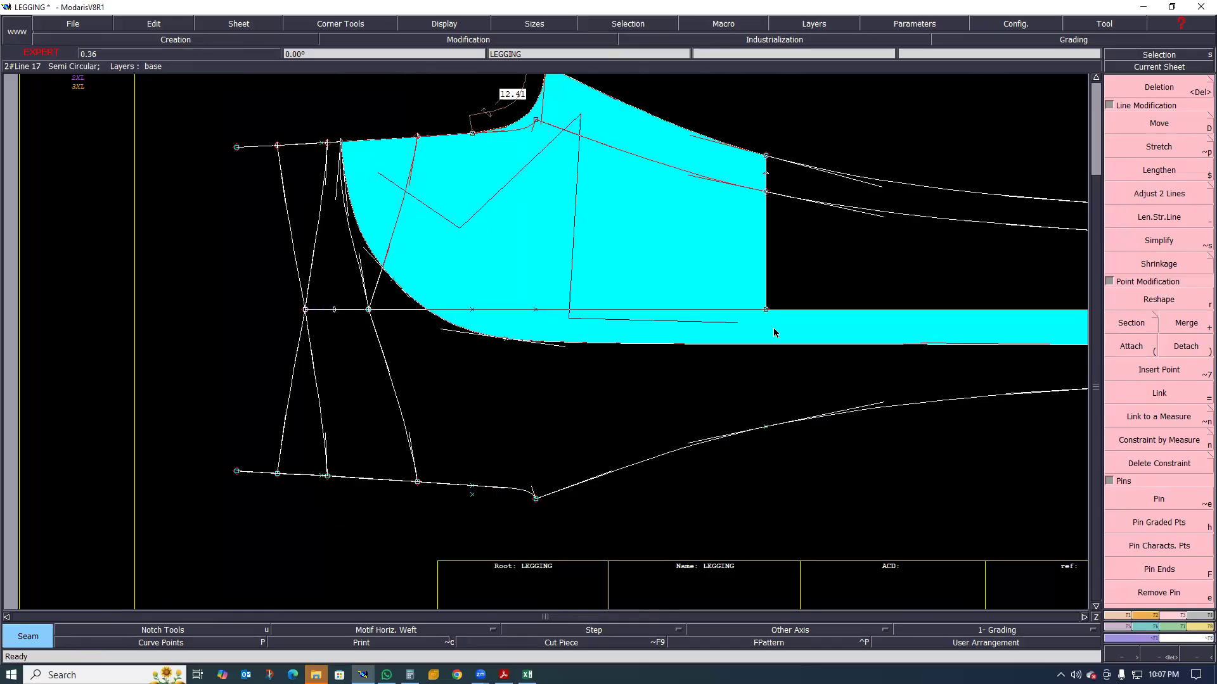
click(824, 322)
click(859, 199)
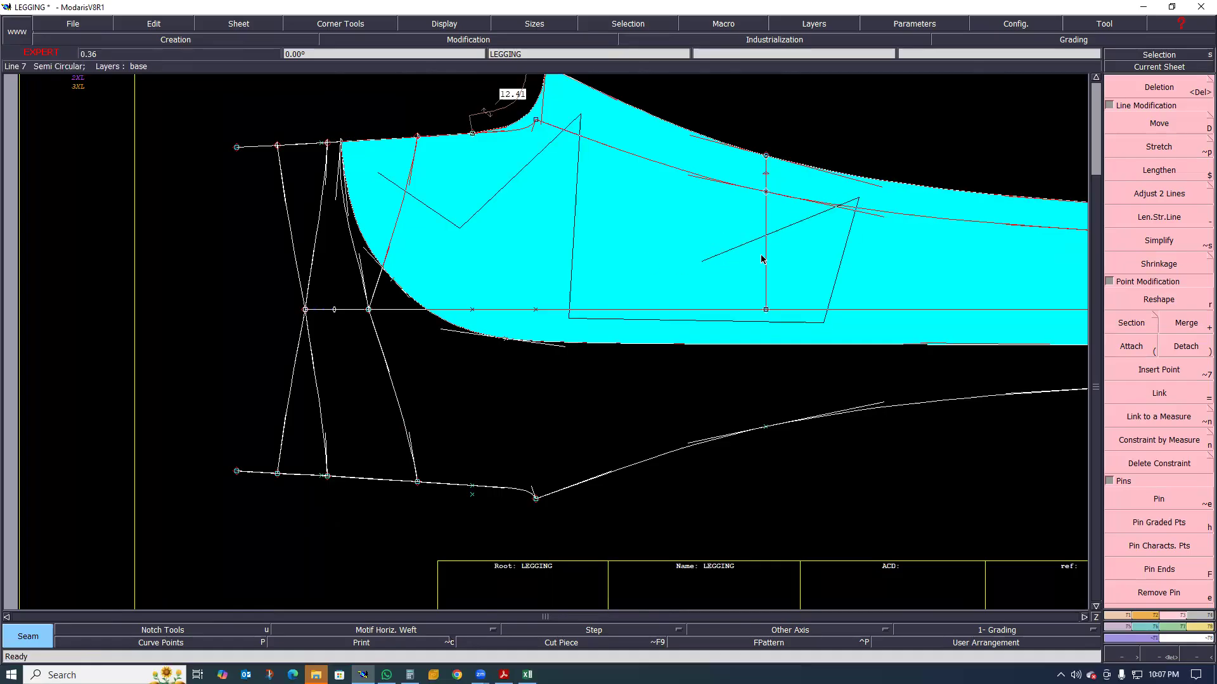
right_click(762, 257)
Marry the extracted LEGGING2 piece onto the other extracted leg piece at the panel seam
scroll(596, 277, down, 5)
scroll(849, 301, up, 2)
scroll(809, 310, up, 1)
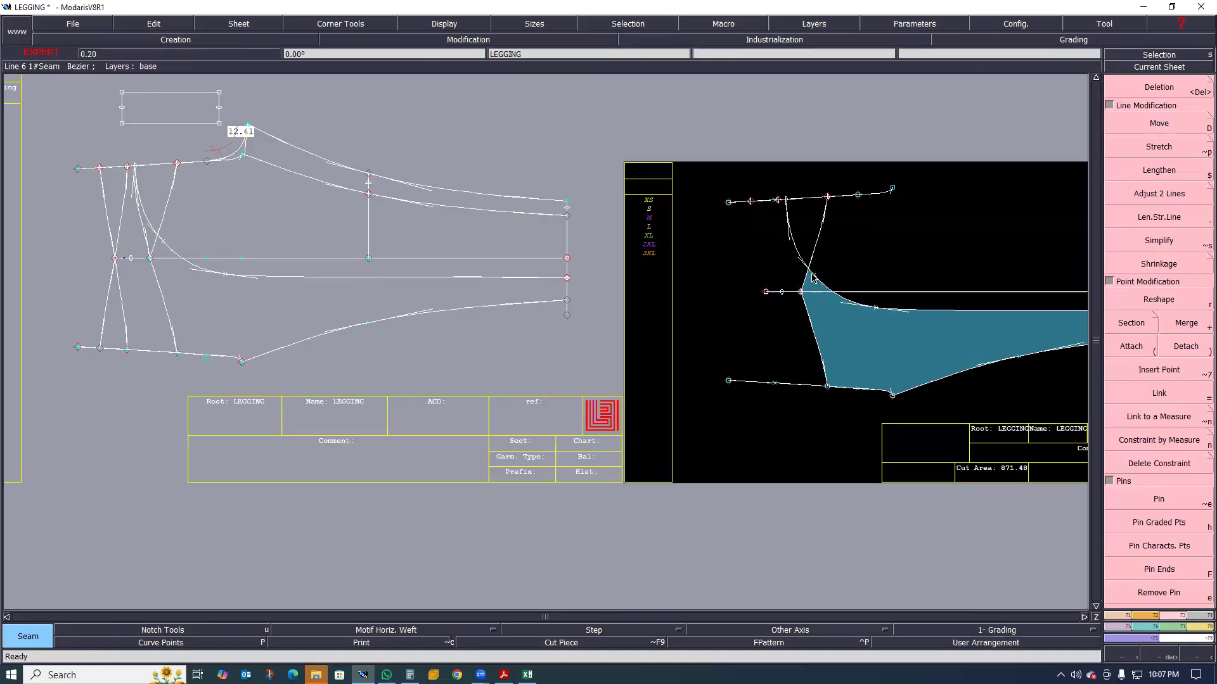
scroll(785, 298, up, 3)
scroll(627, 296, down, 3)
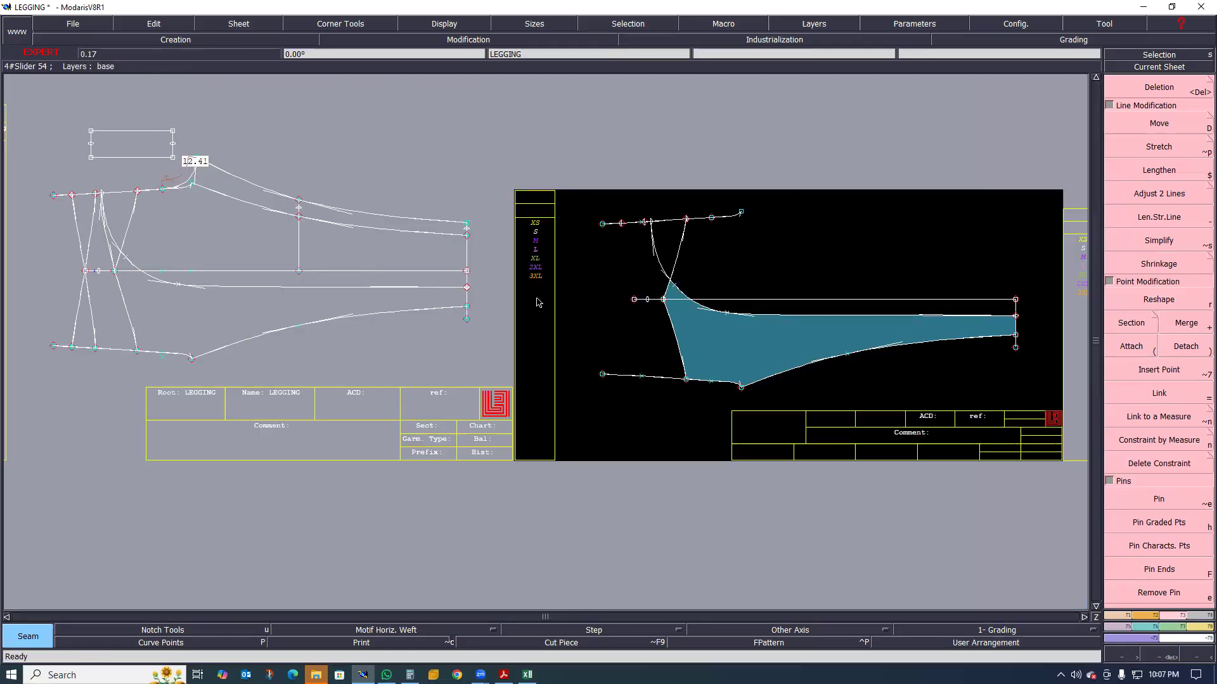
scroll(545, 297, down, 2)
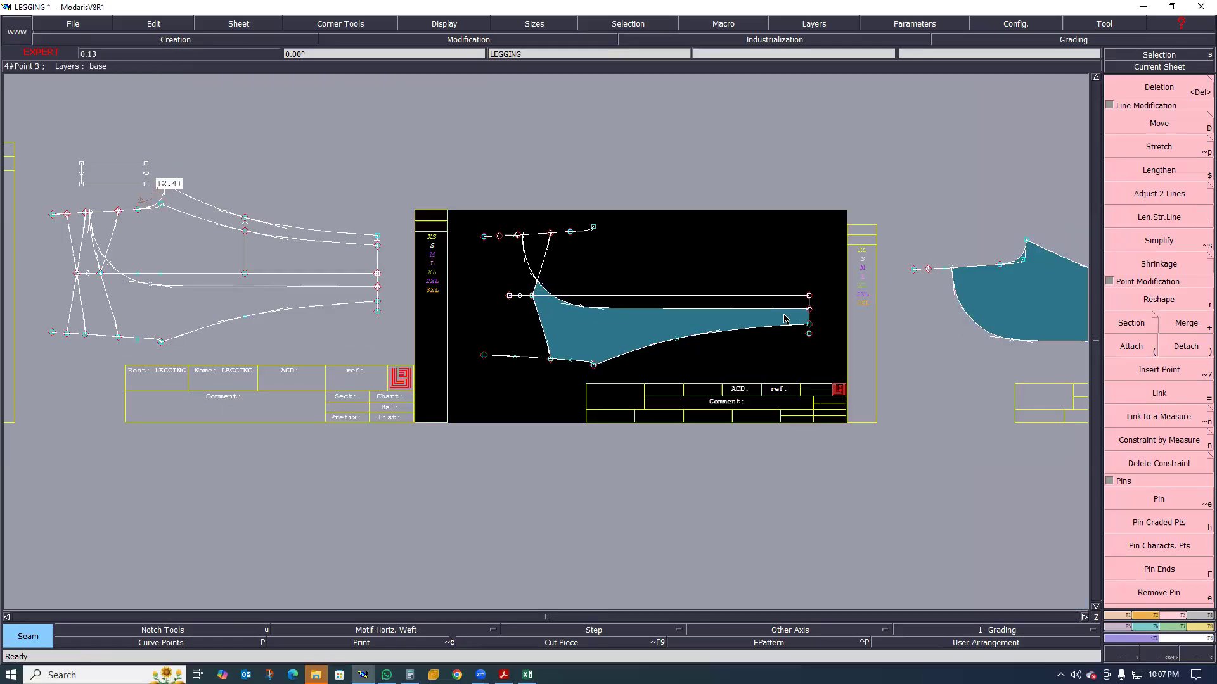
scroll(879, 298, up, 1)
key(m)
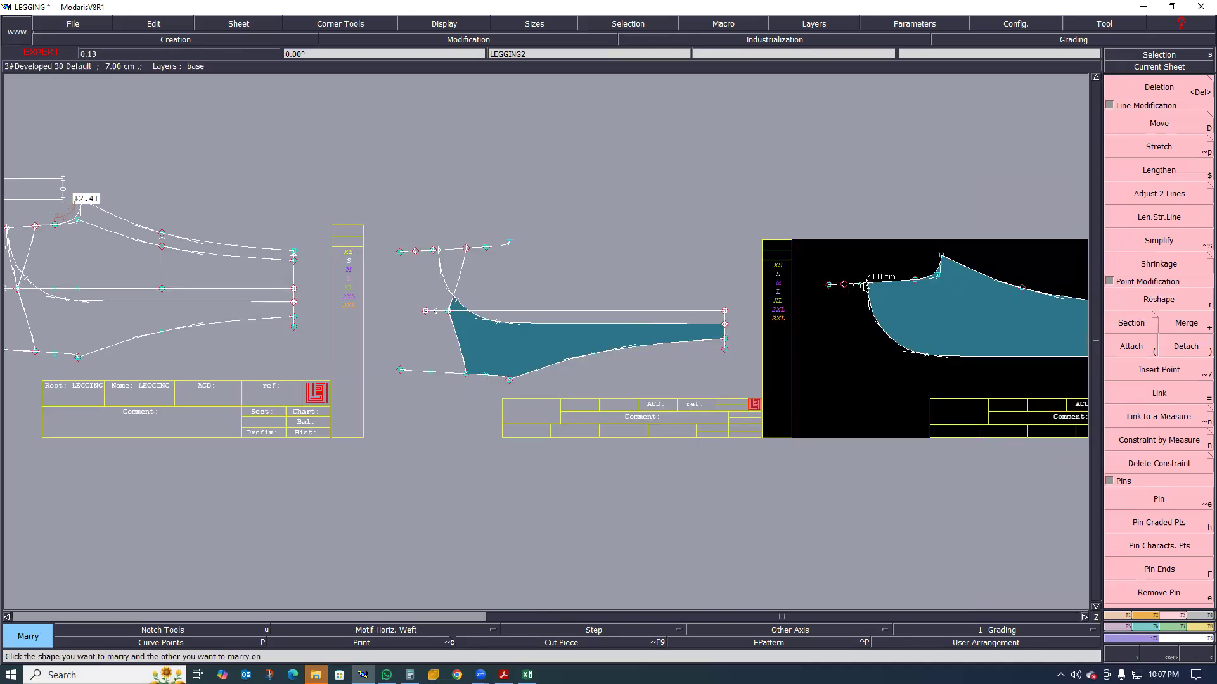
click(851, 288)
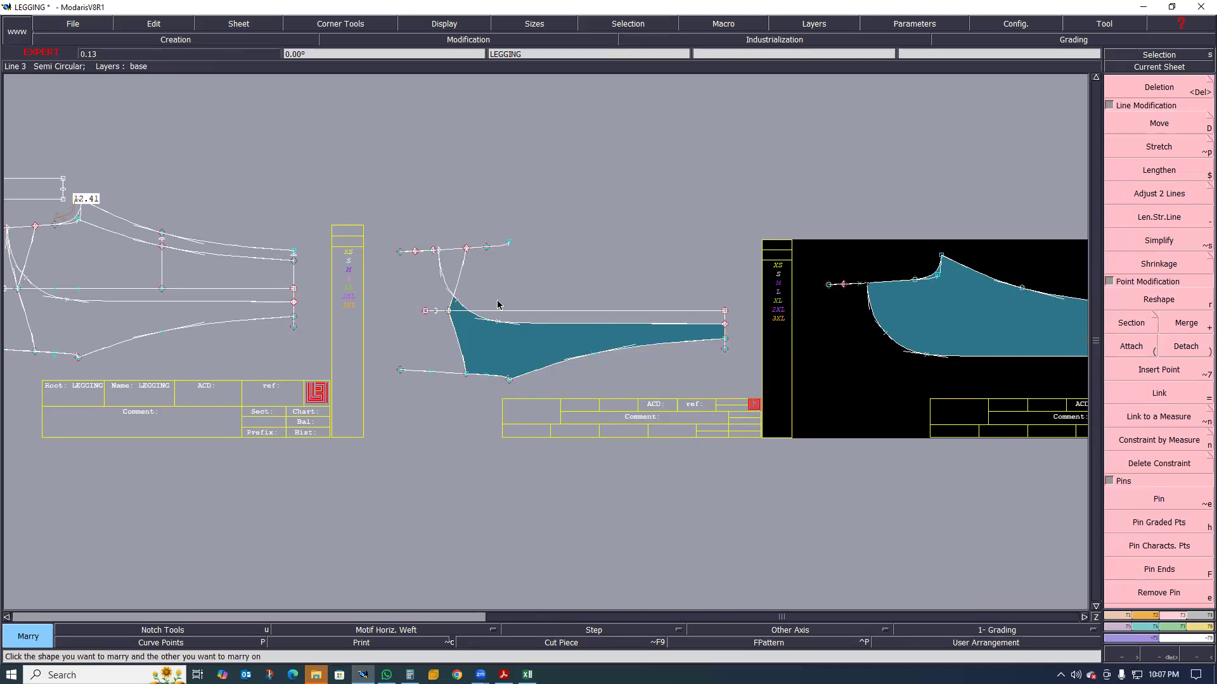
click(441, 289)
scroll(442, 288, up, 3)
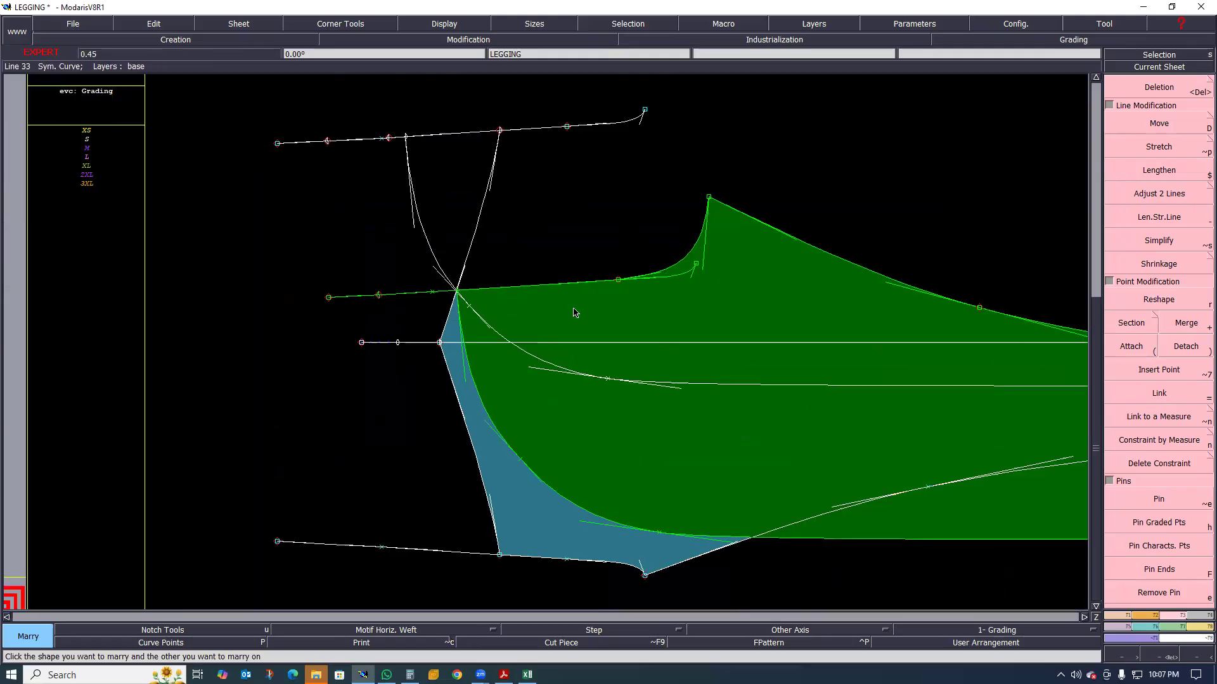
Move the marriage so the married piece's rise-end corner meets the panel seam's end point on the rise line
key(shift+m)
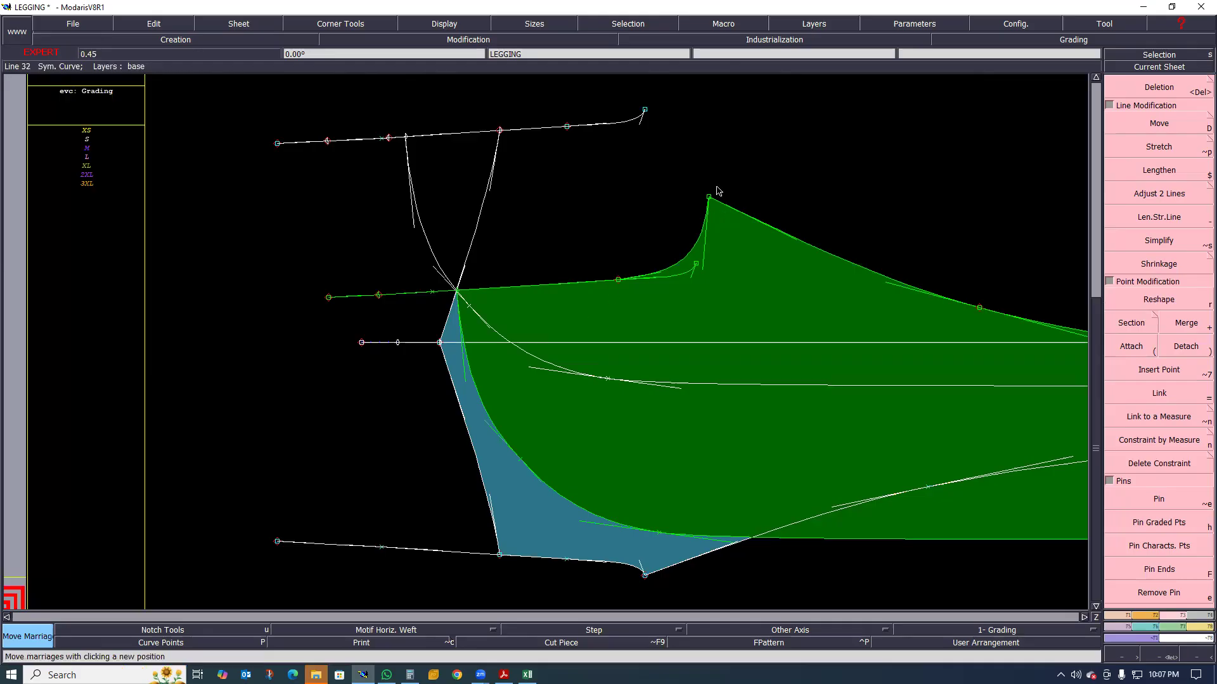
click(472, 237)
click(413, 154)
click(406, 137)
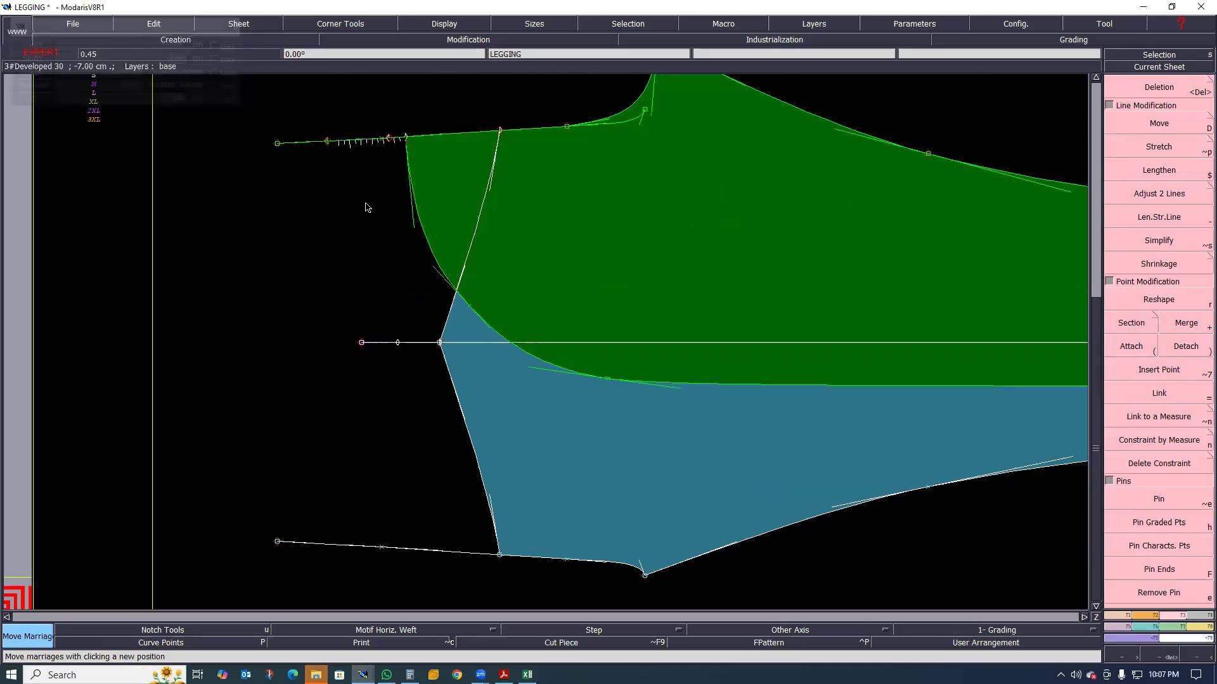
scroll(367, 207, down, 4)
scroll(350, 237, up, 5)
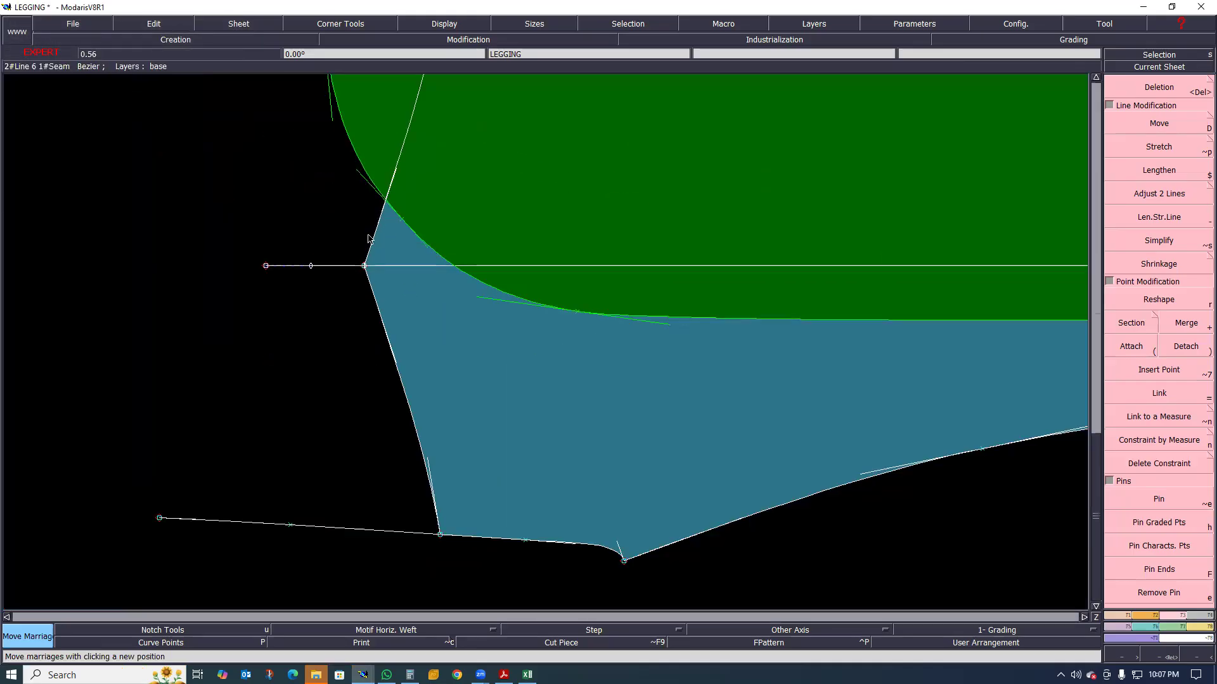
scroll(388, 284, down, 4)
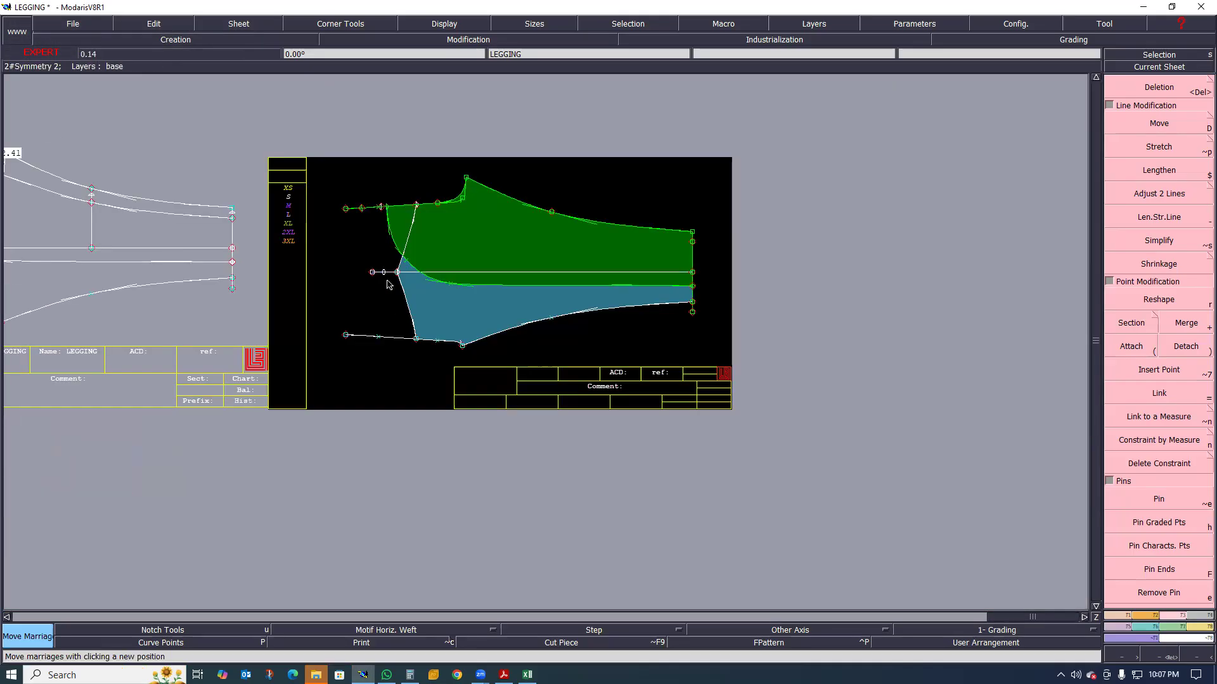
scroll(389, 284, up, 1)
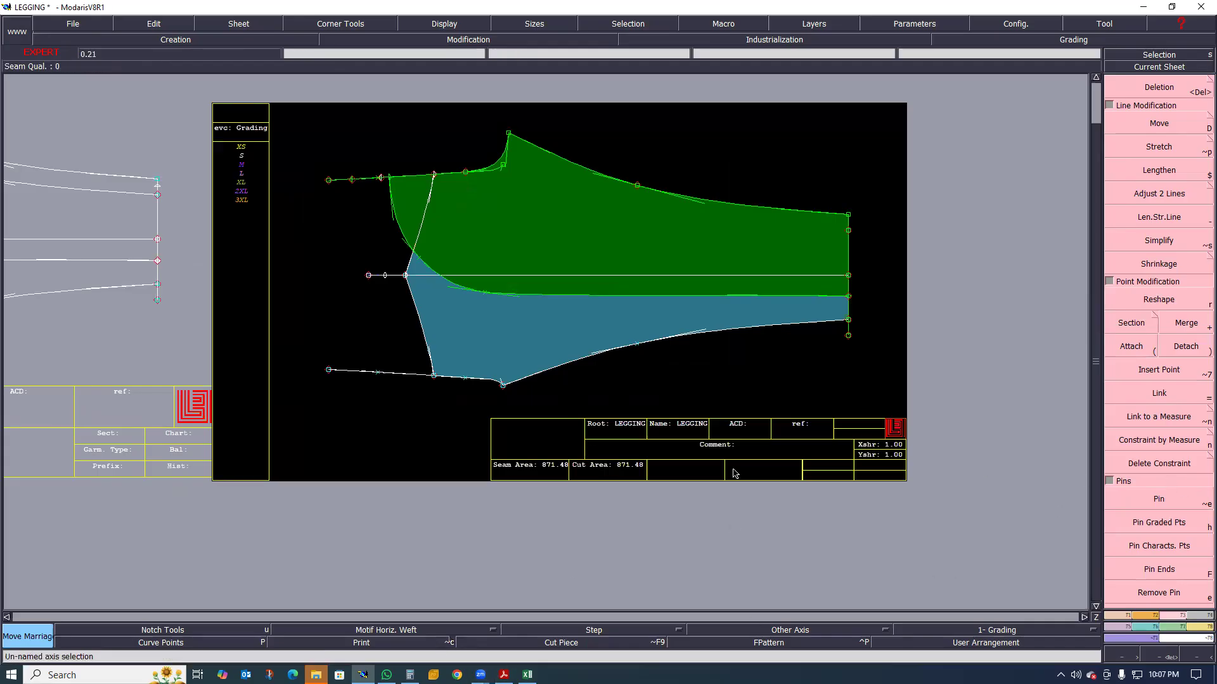
Rotate the sheet with the married leg pieces by -90°
click(1147, 621)
click(1185, 384)
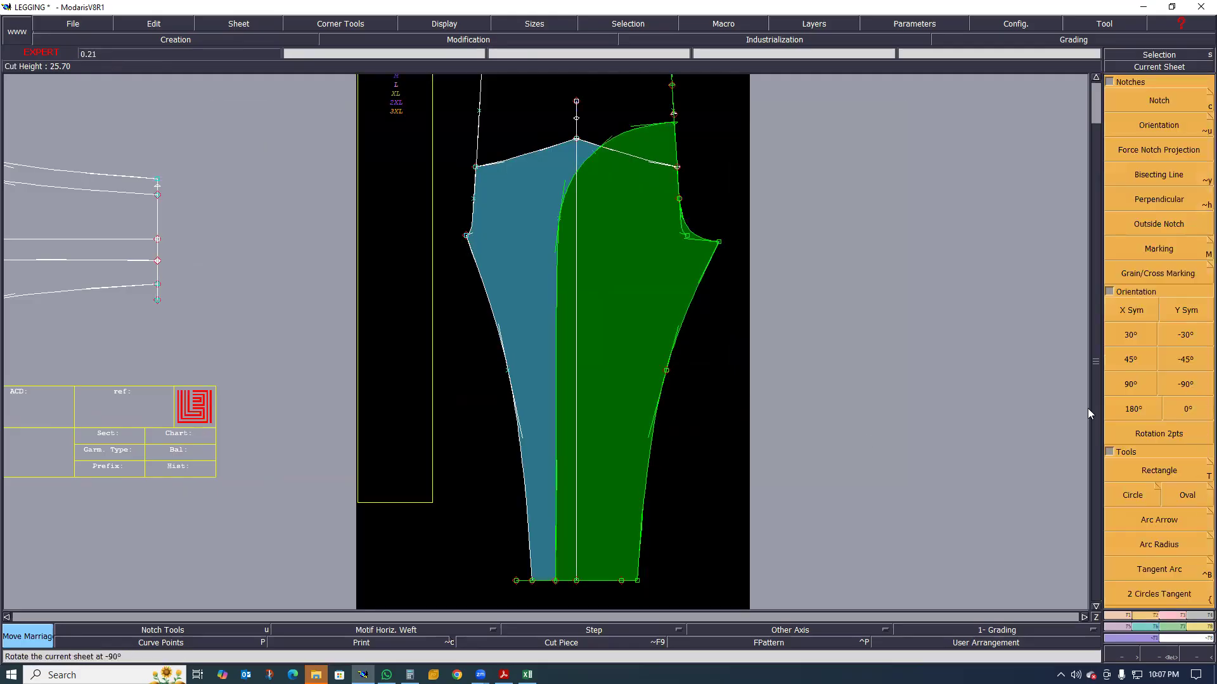
scroll(840, 443, down, 4)
scroll(805, 397, up, 4)
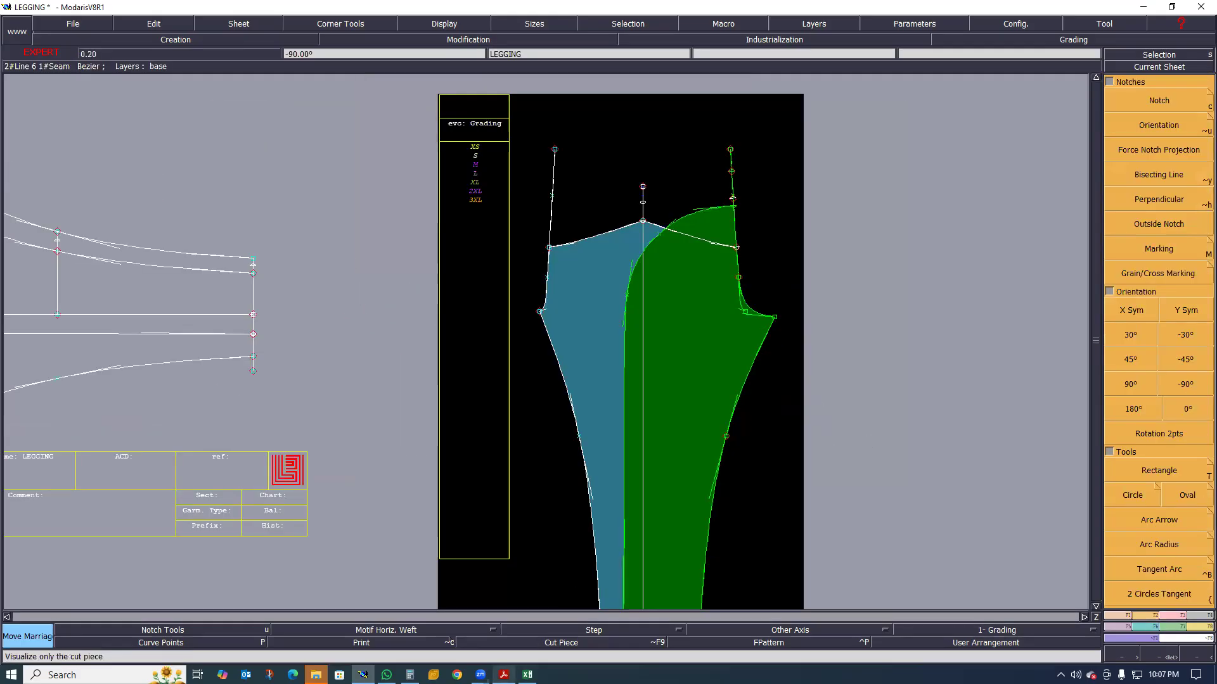
Switch to the legging specification PDF, consult its sketch and stitch definition pages for the waistband seams, and return to Modaris
click(504, 675)
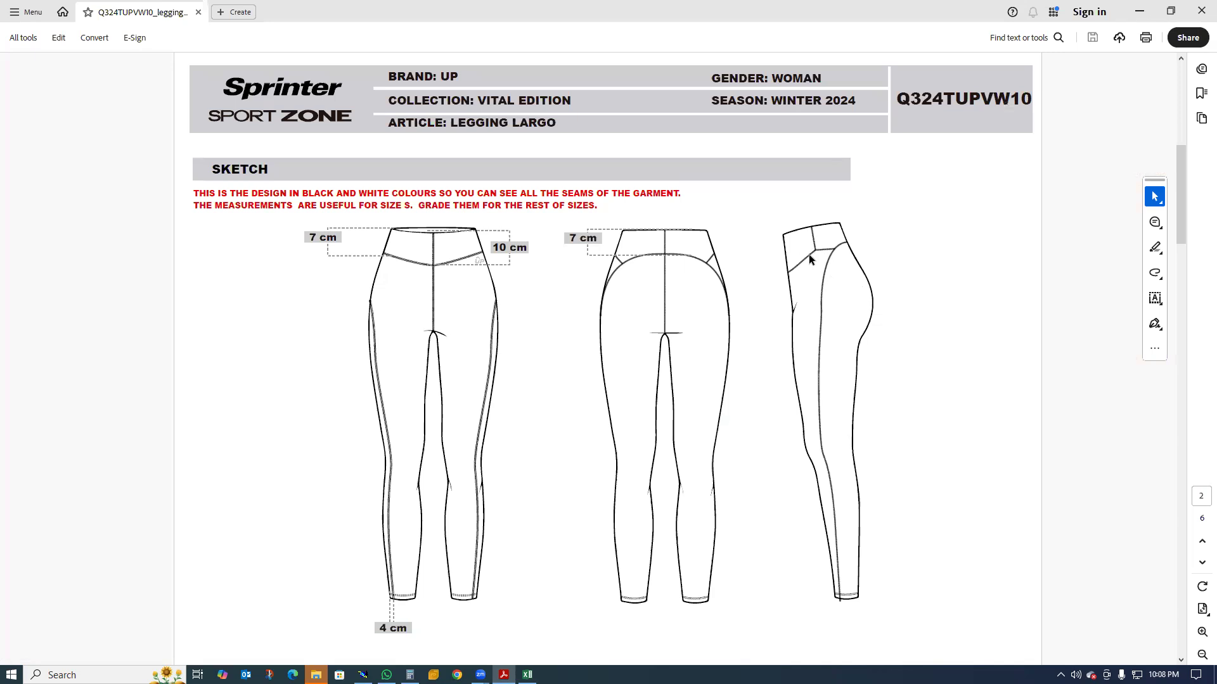
scroll(633, 343, down, 3)
scroll(551, 406, up, 1)
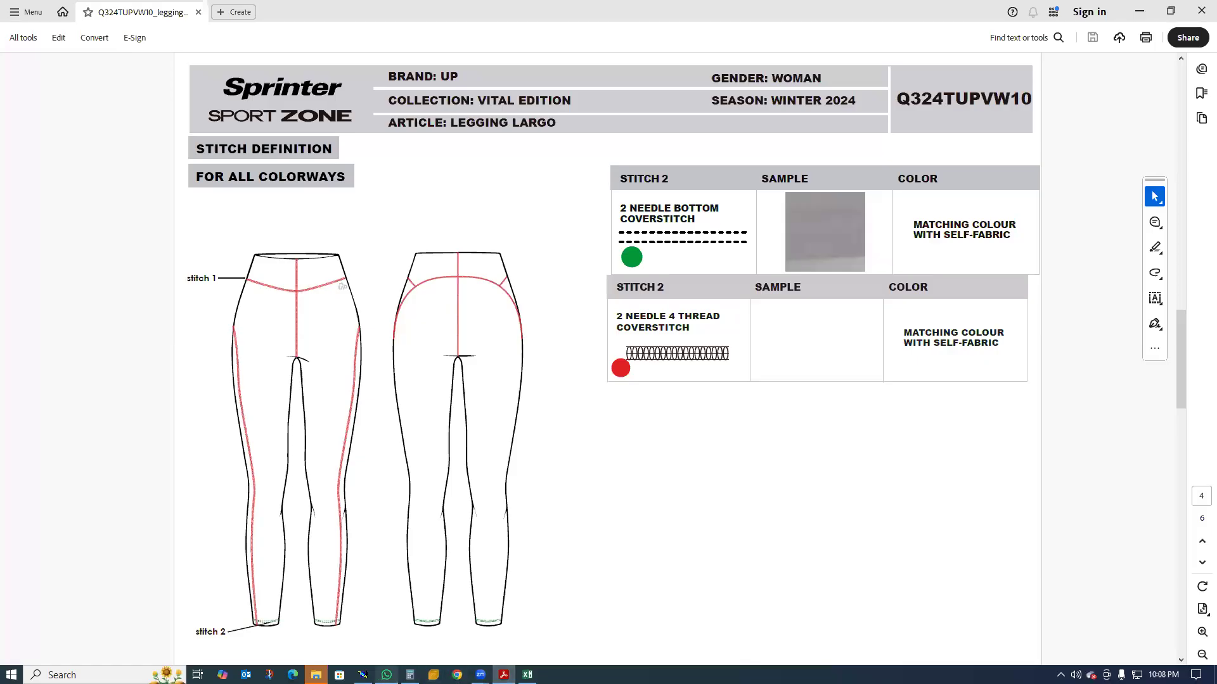
click(363, 675)
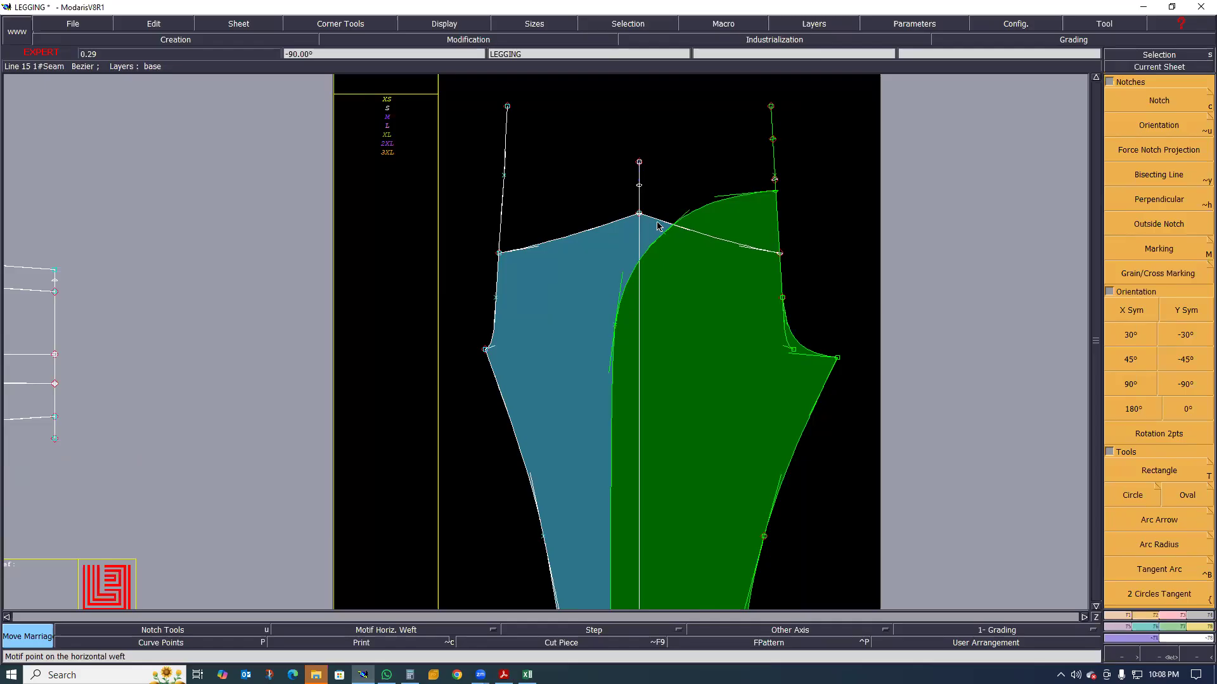
Compare the rise end of the married leg pieces with the waistband and panel seam lines on the LEGGING base sheet
scroll(656, 229, up, 2)
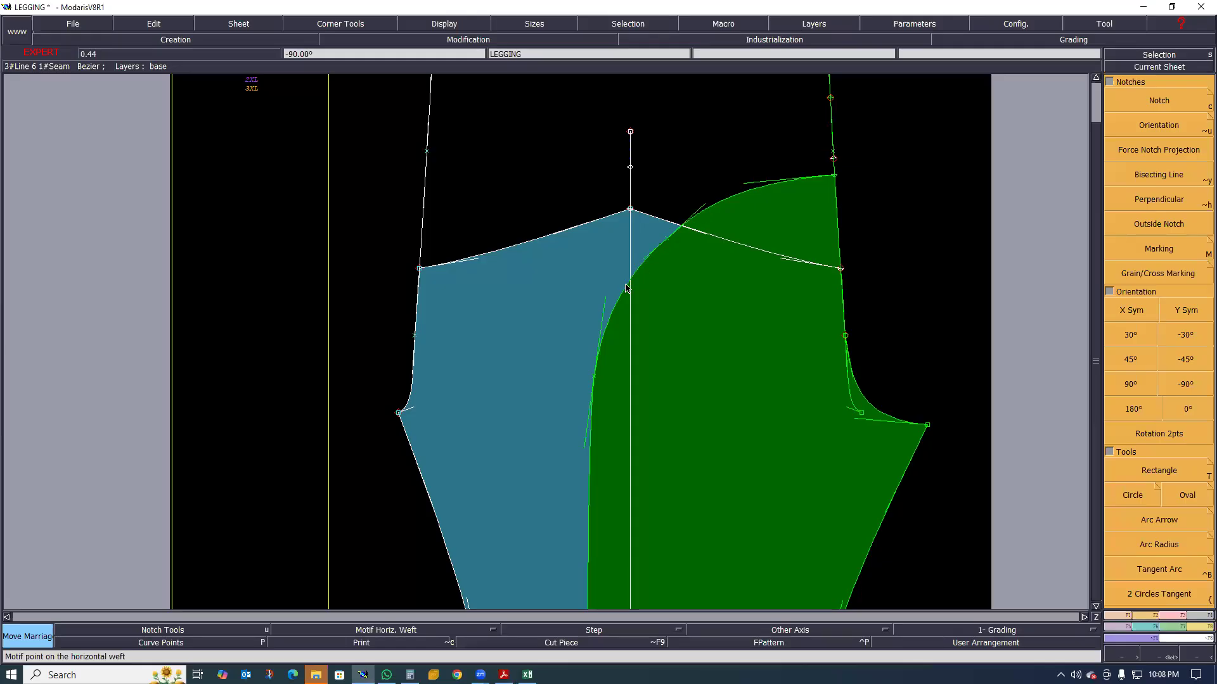
scroll(630, 285, down, 5)
scroll(630, 289, up, 3)
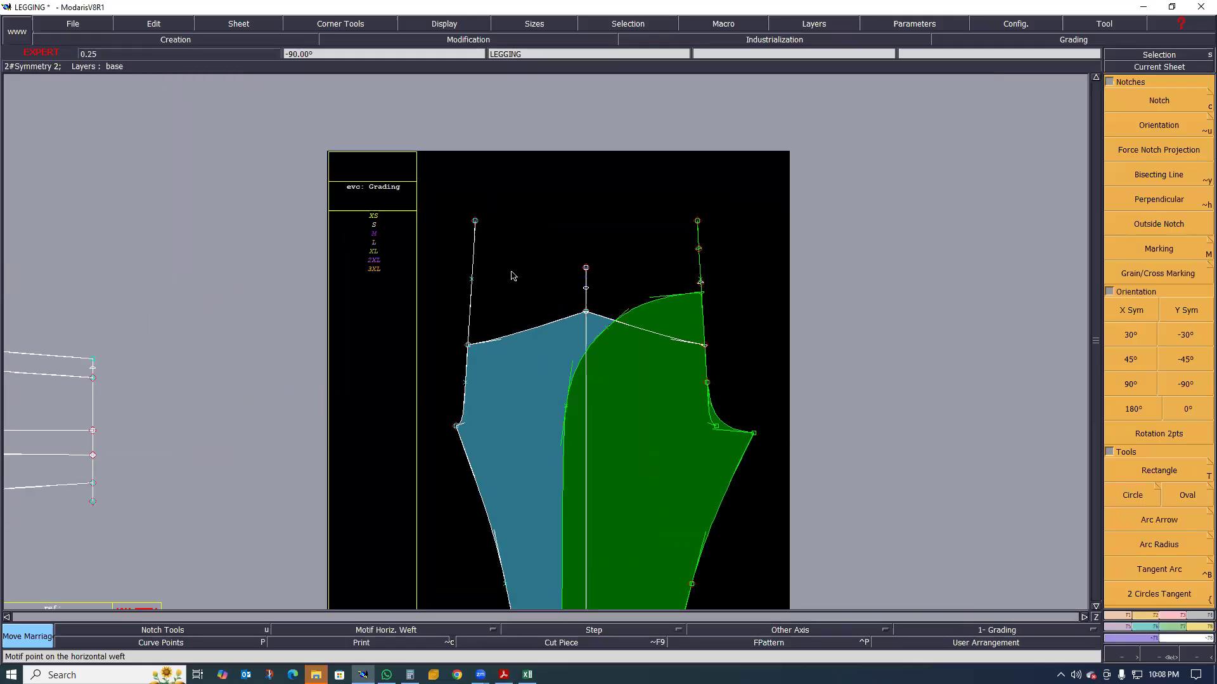
scroll(482, 307, down, 3)
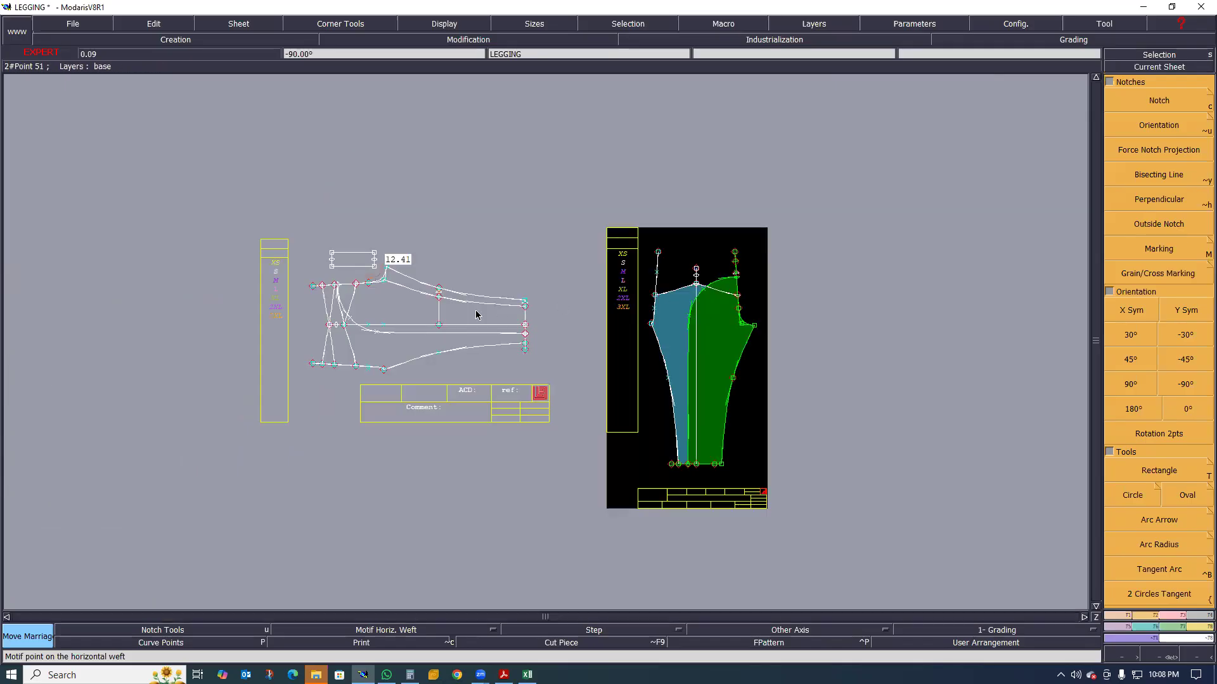
scroll(336, 305, up, 2)
scroll(335, 306, up, 1)
scroll(377, 317, down, 2)
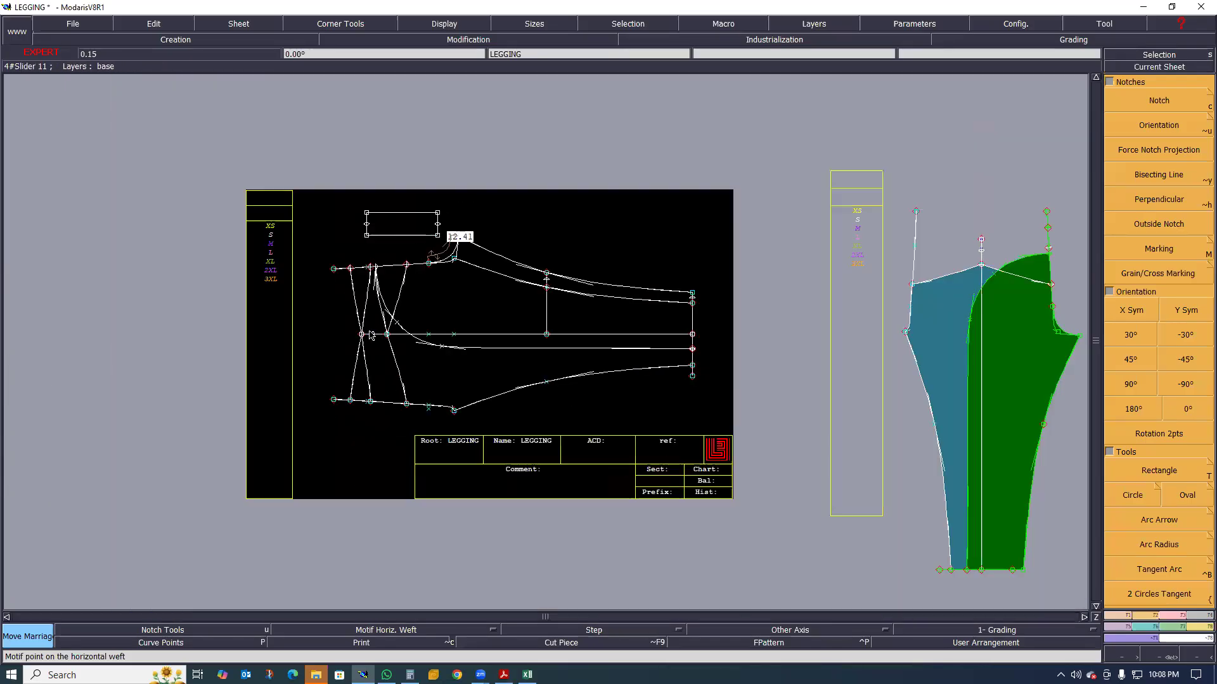
scroll(373, 333, up, 3)
scroll(372, 334, up, 1)
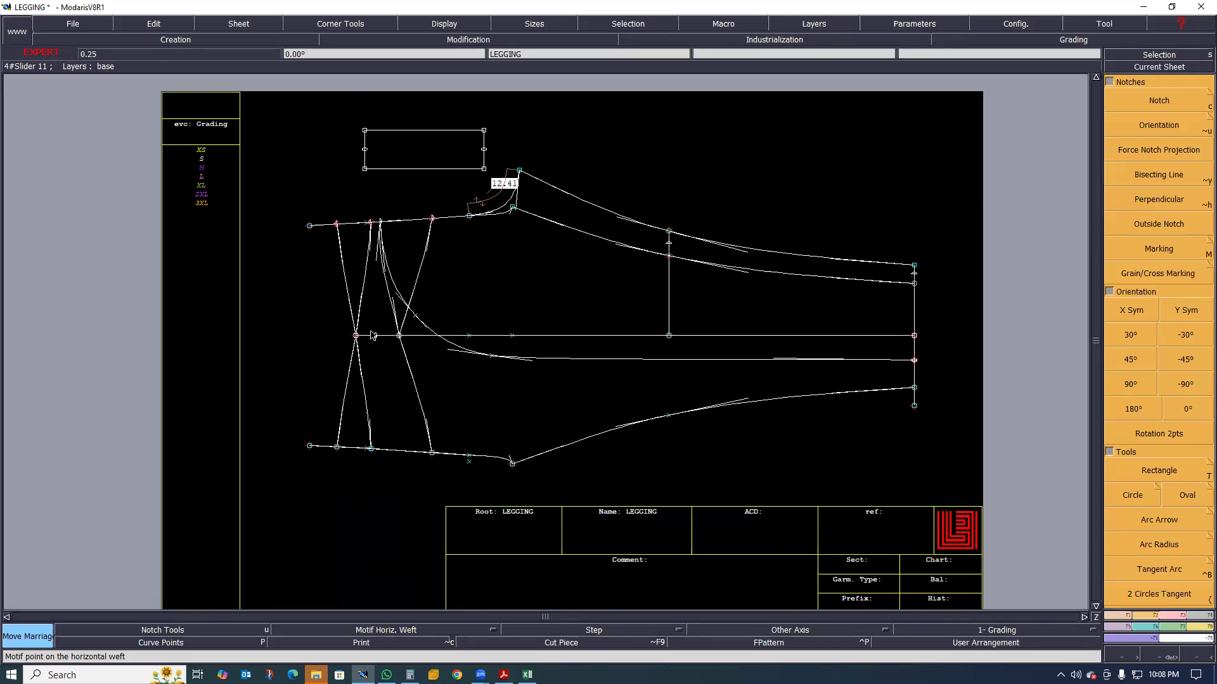
scroll(370, 307, up, 2)
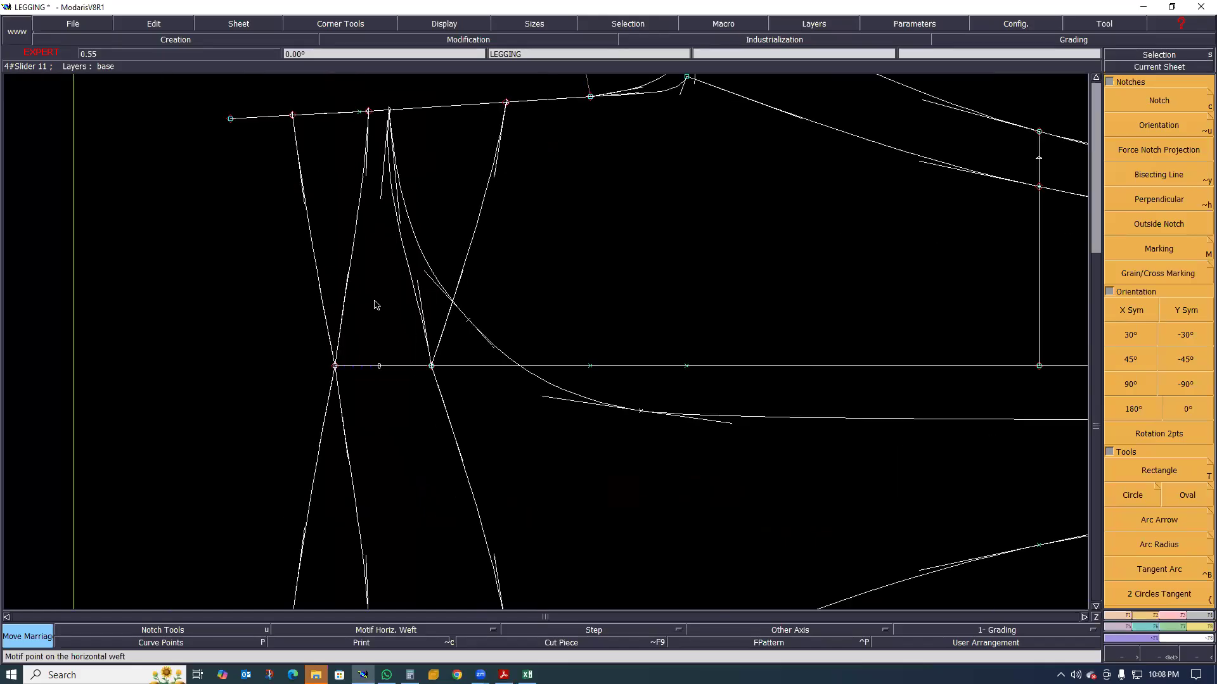
scroll(388, 305, down, 2)
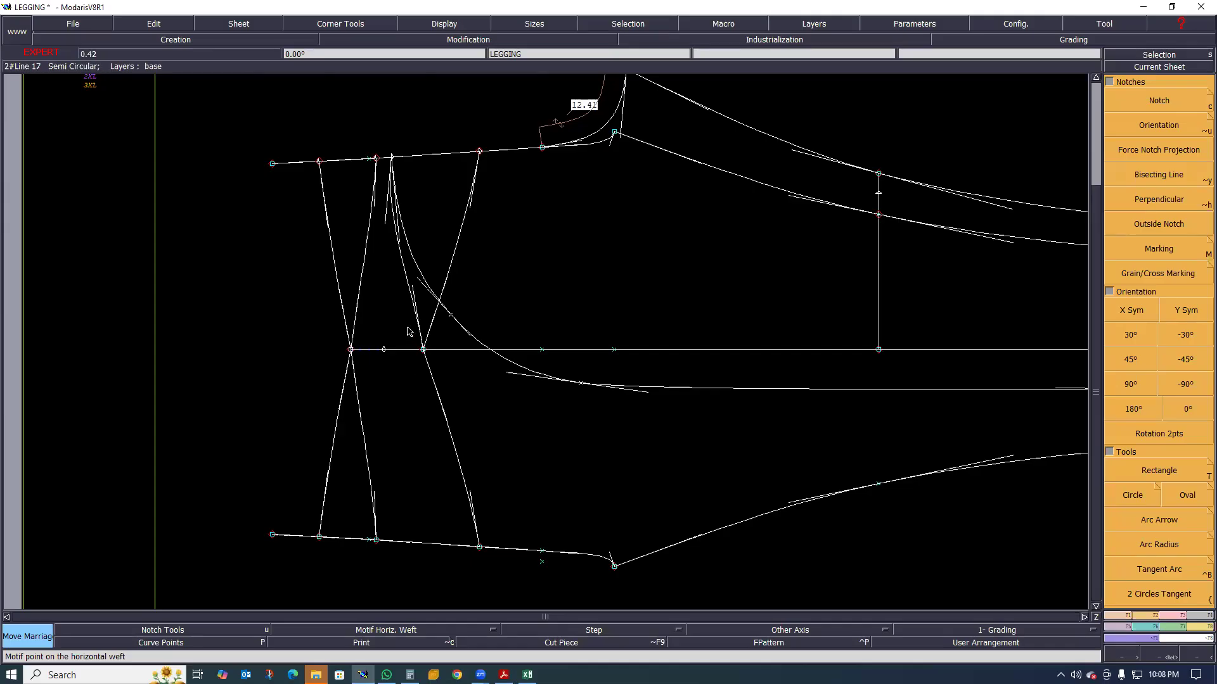
scroll(403, 328, up, 1)
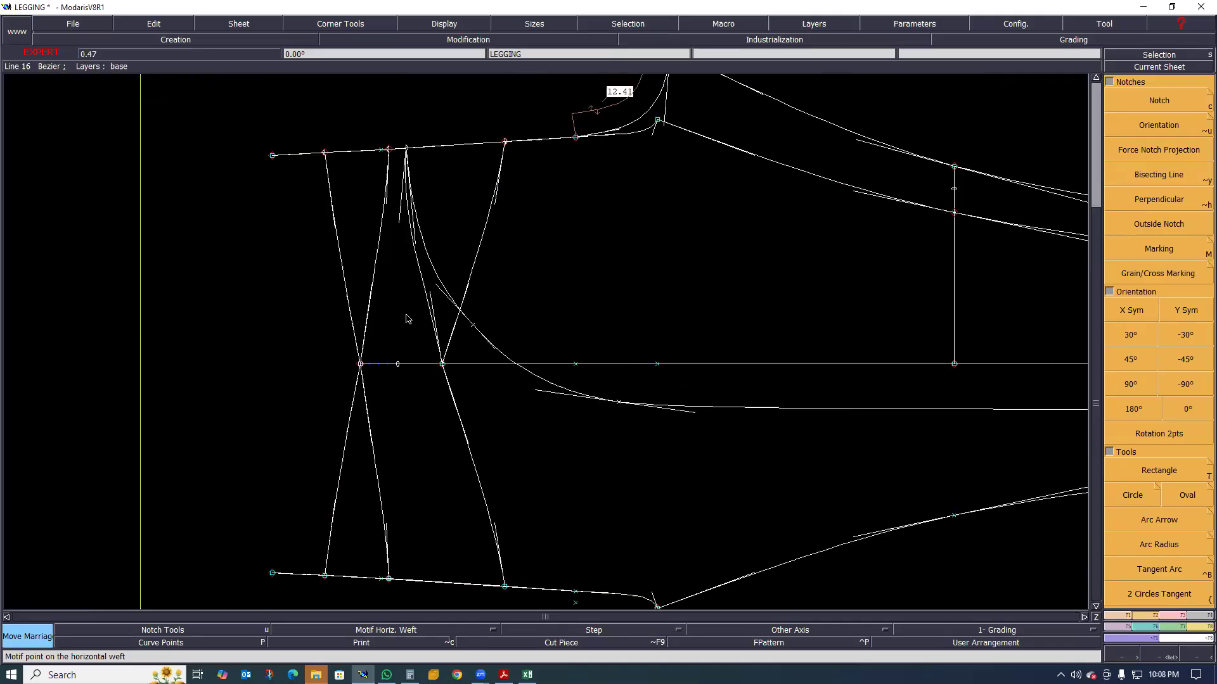
Recheck the waistband shape on the PDF's stitch definition drawing and return to the base sheet's waist area in Modaris
click(504, 676)
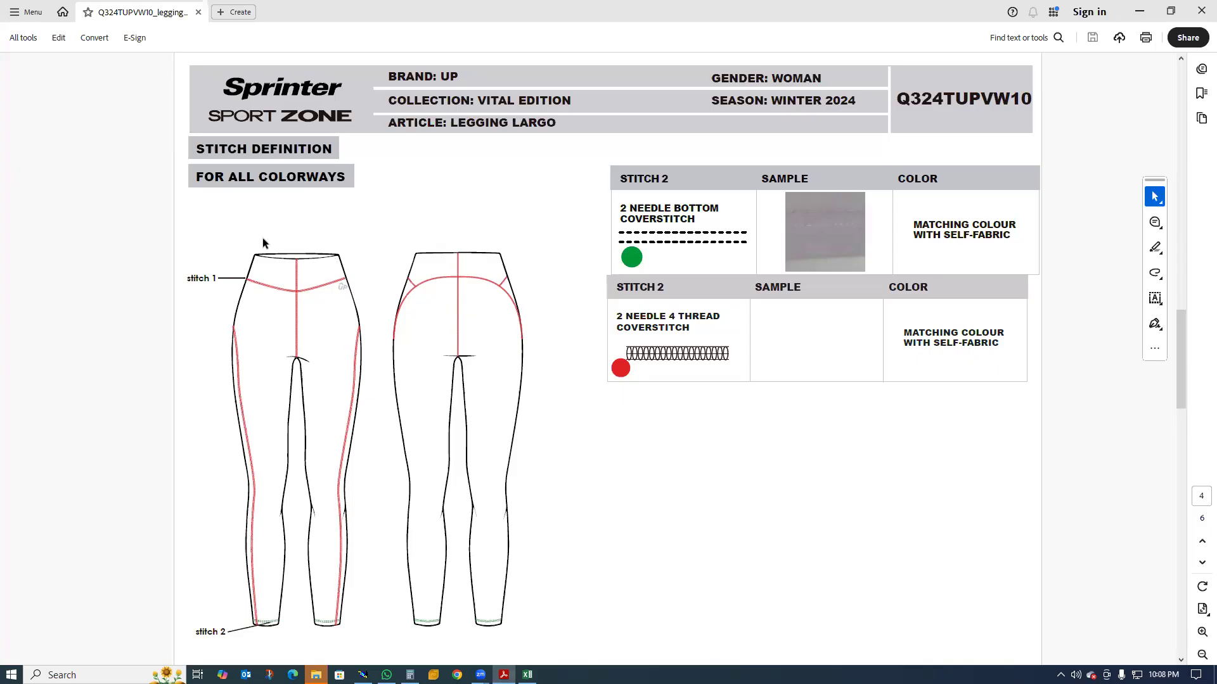
click(1139, 12)
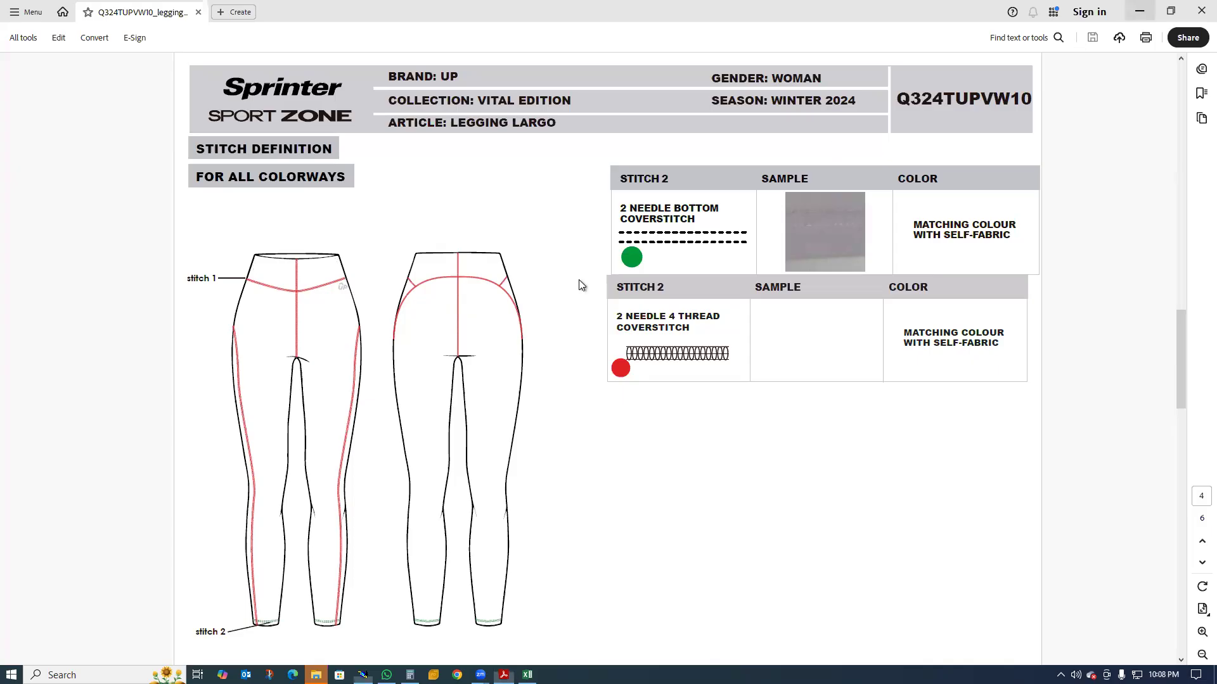
scroll(406, 295, up, 1)
scroll(401, 362, down, 1)
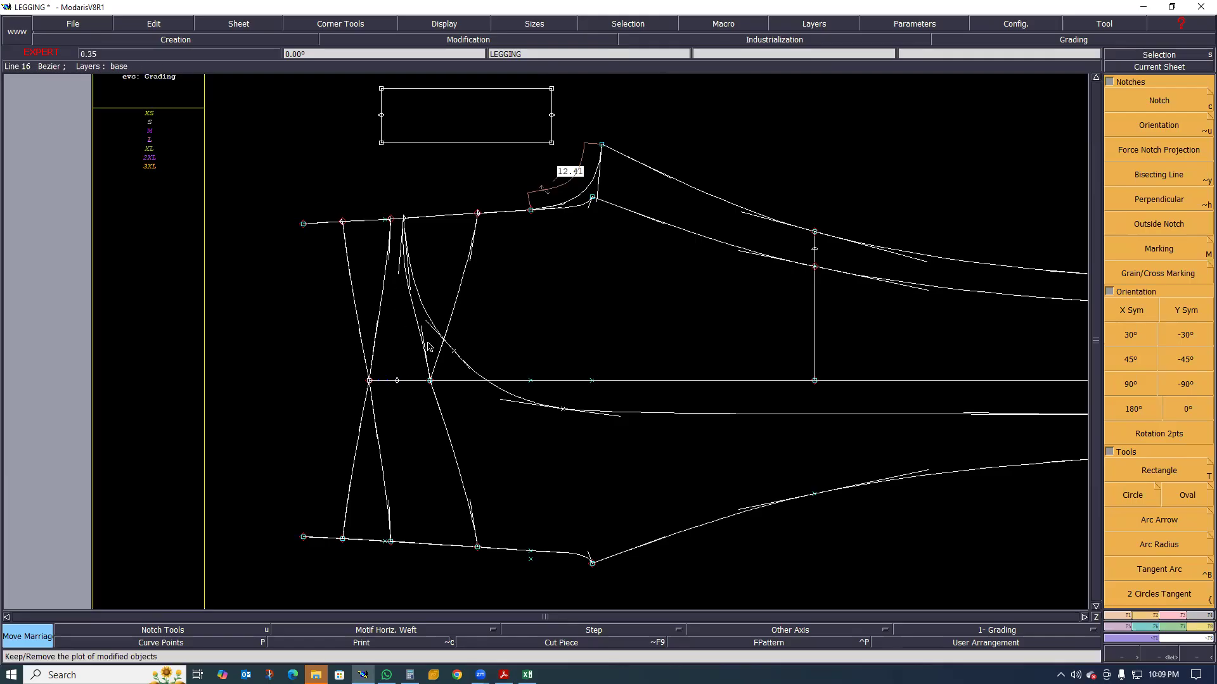
Extract a Seam piece for the waistband, covering the areas from the waist line to the curved panel seam and the front yoke line
click(391, 348)
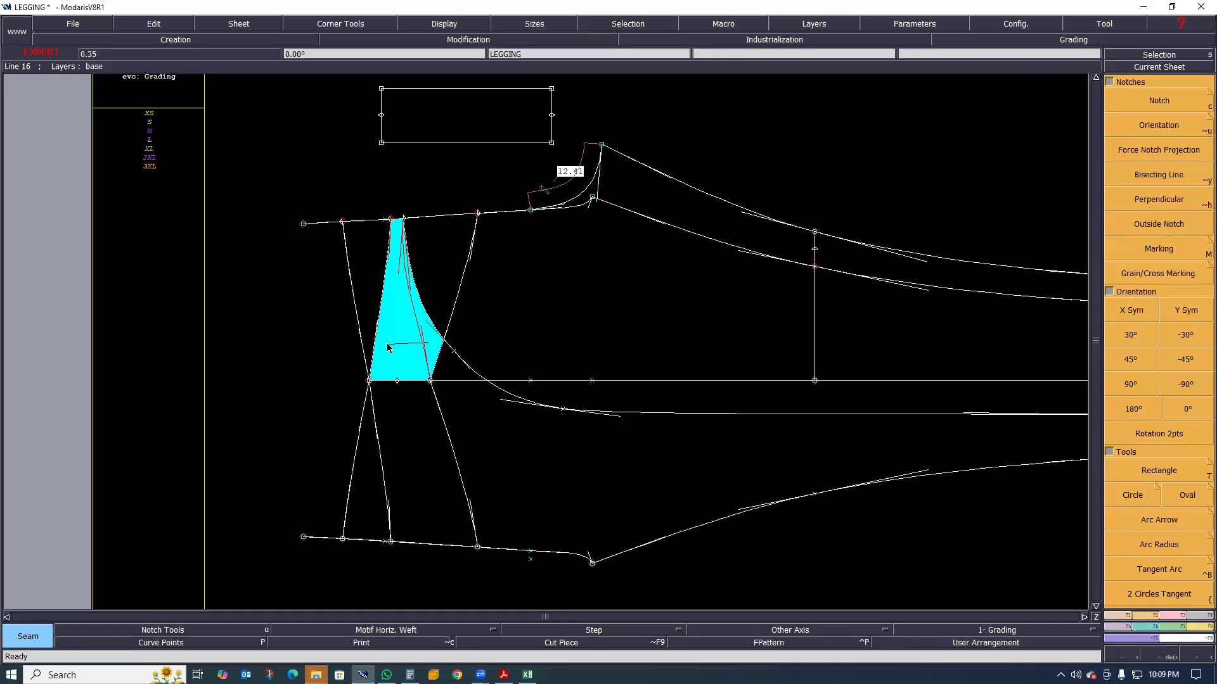
click(386, 345)
click(390, 409)
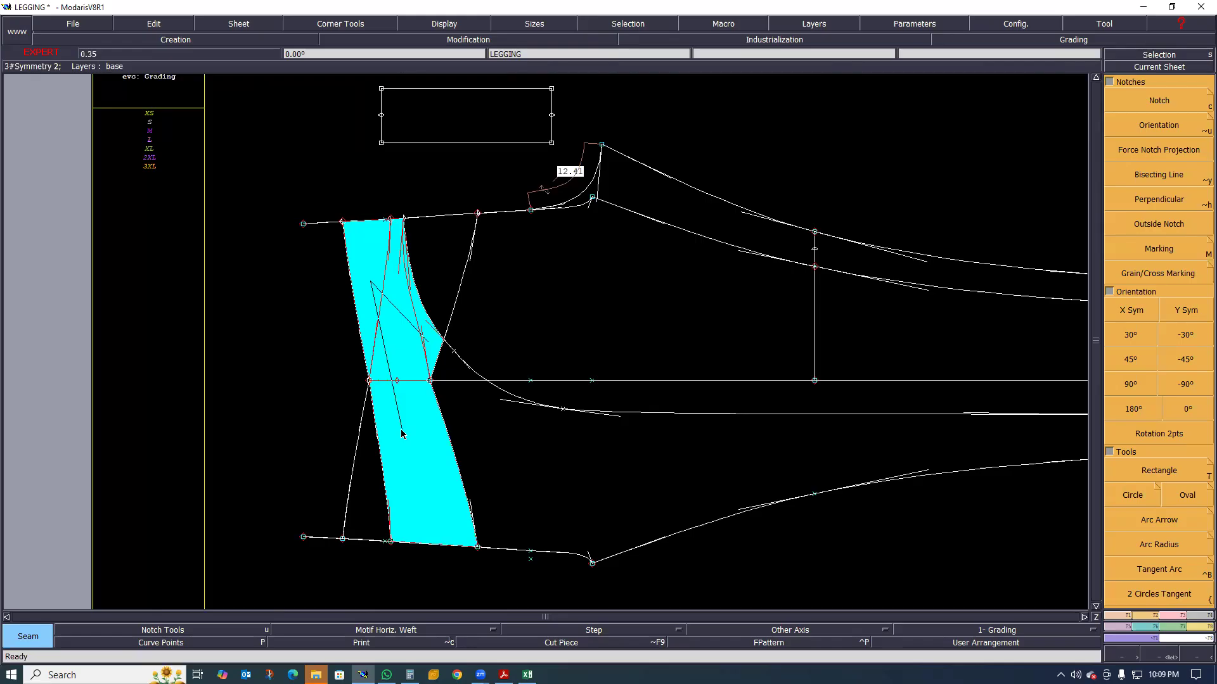
right_click(401, 431)
scroll(389, 417, down, 4)
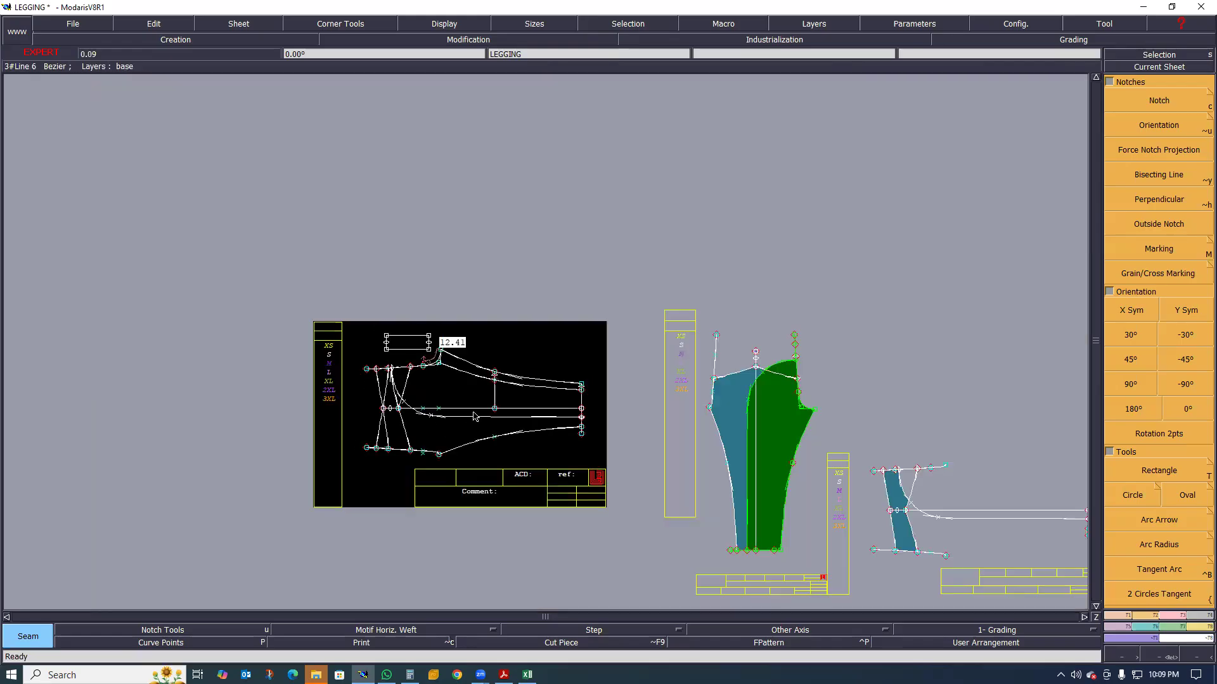
Examine the outline of the extracted waistband piece LEGGING3 at its waist edge, side line and curved seam
scroll(907, 519, up, 4)
scroll(754, 418, down, 1)
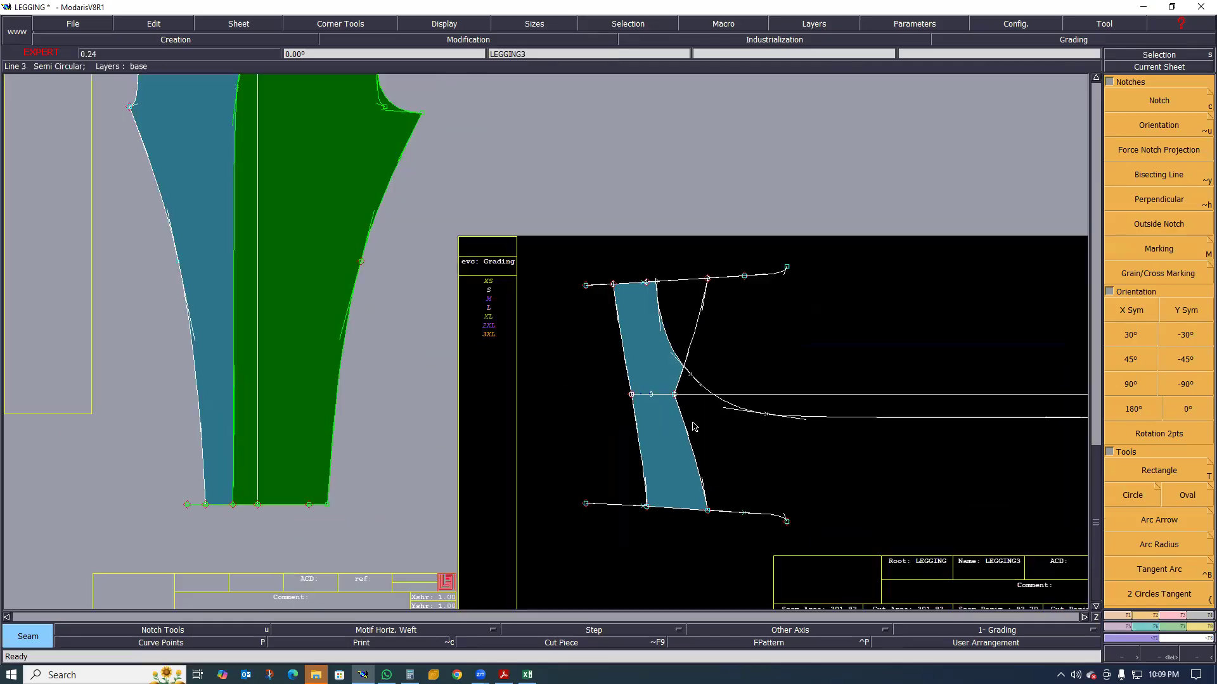
scroll(694, 428, up, 2)
scroll(682, 435, down, 1)
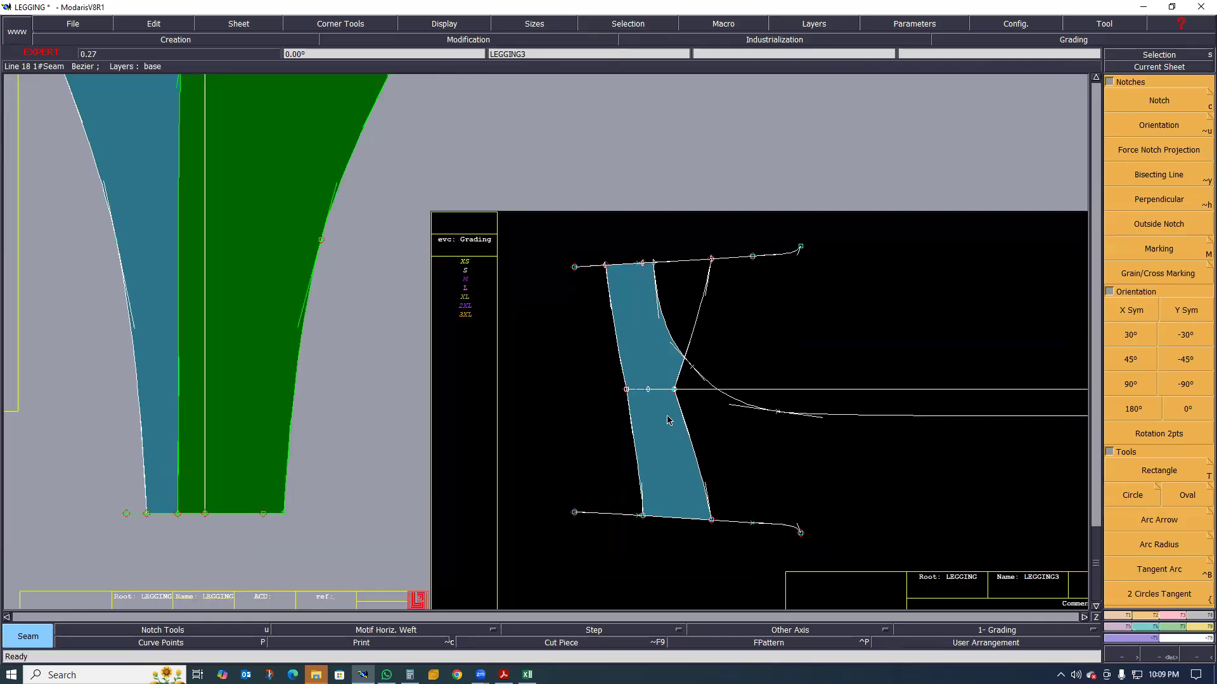
scroll(613, 378, down, 2)
scroll(621, 392, up, 2)
scroll(606, 328, up, 2)
scroll(603, 326, down, 2)
scroll(608, 364, up, 1)
scroll(610, 345, down, 4)
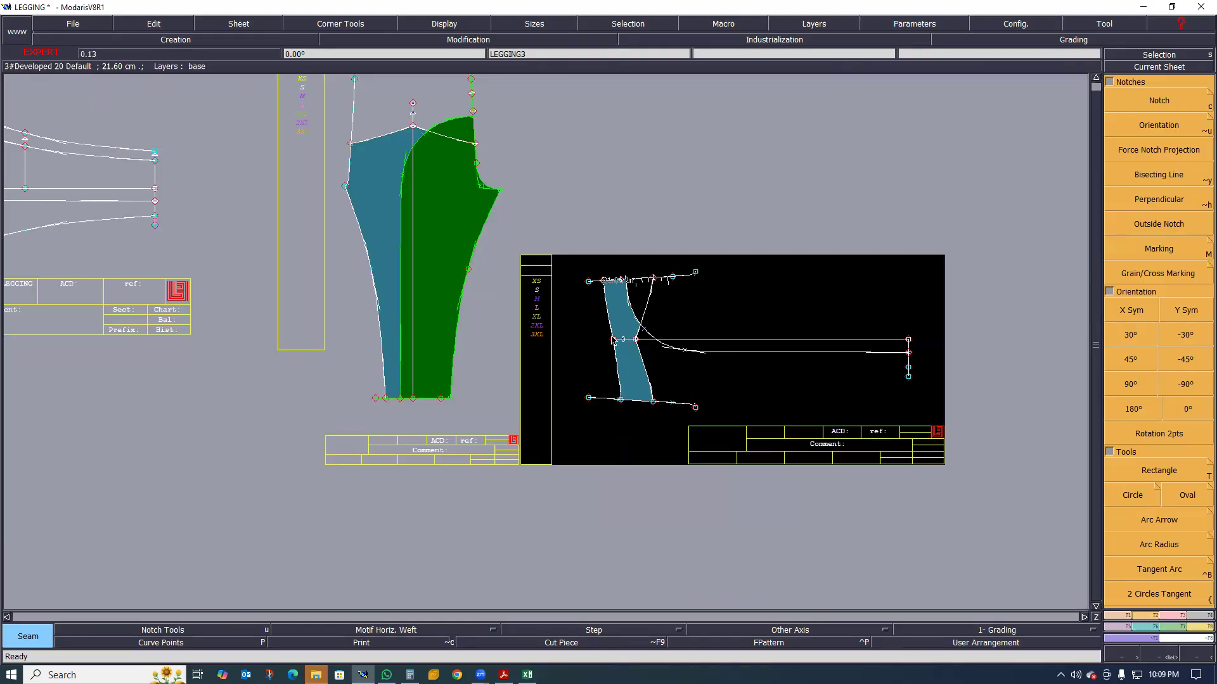
scroll(611, 341, up, 5)
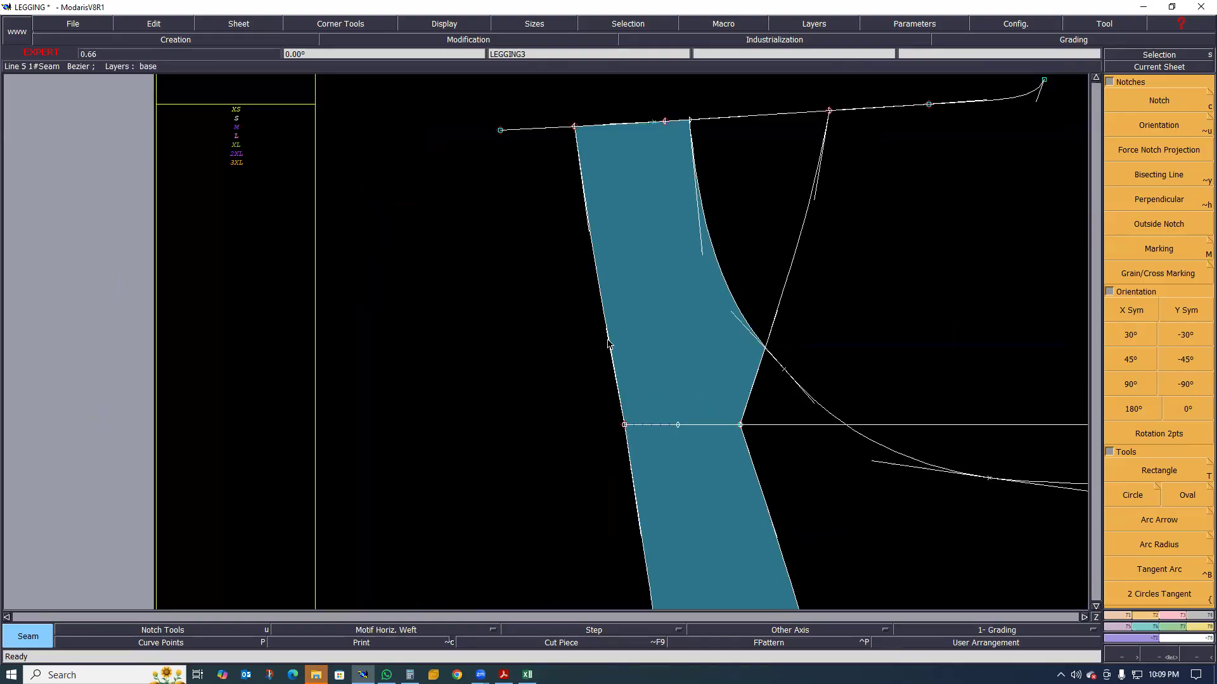
scroll(602, 283, down, 1)
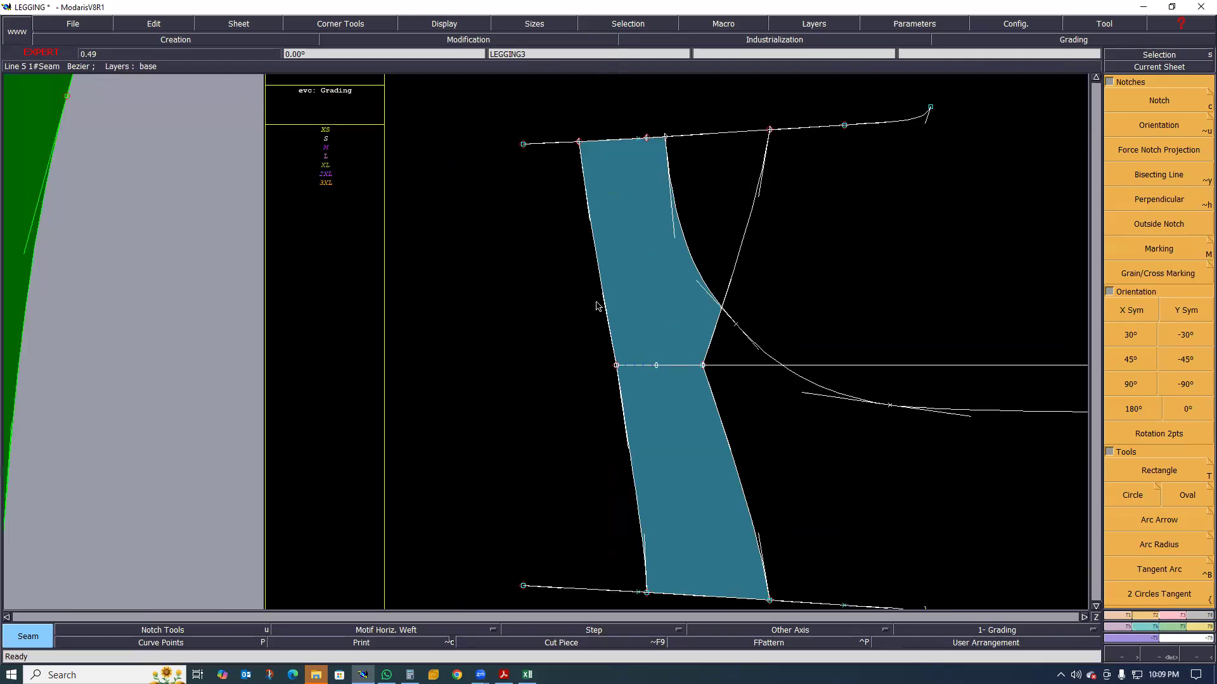
Reshape the waistband piece's waist edge between the back rise line and the side line
key(r)
click(604, 296)
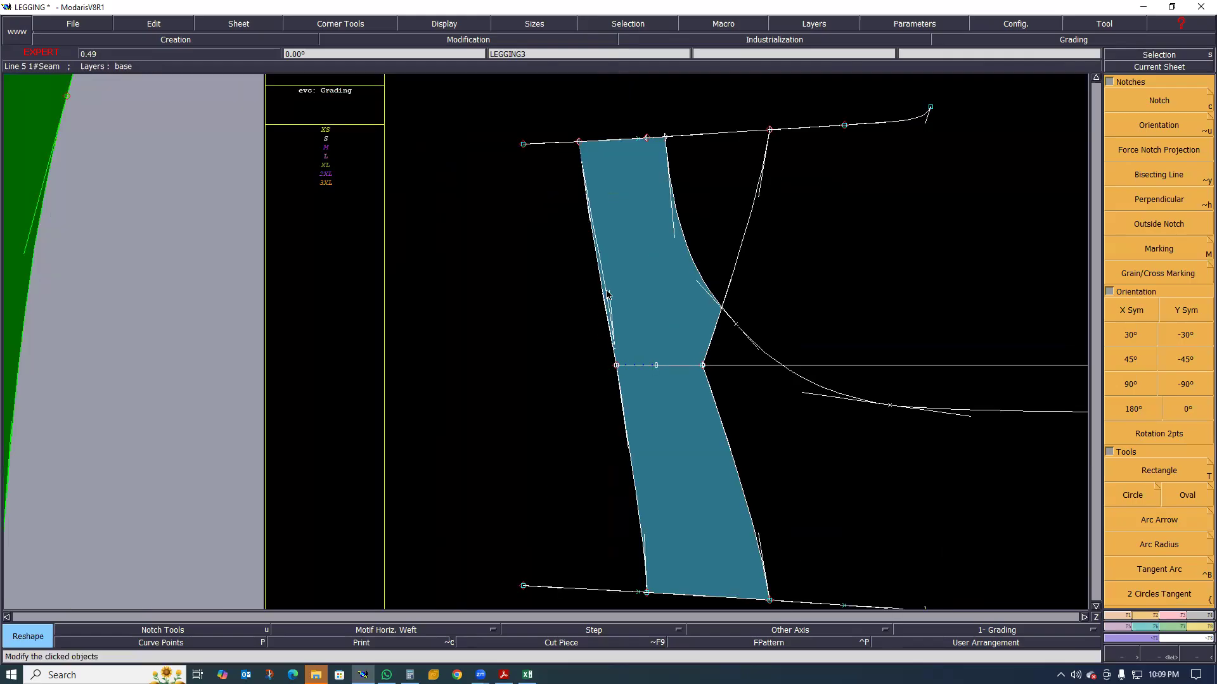
click(604, 290)
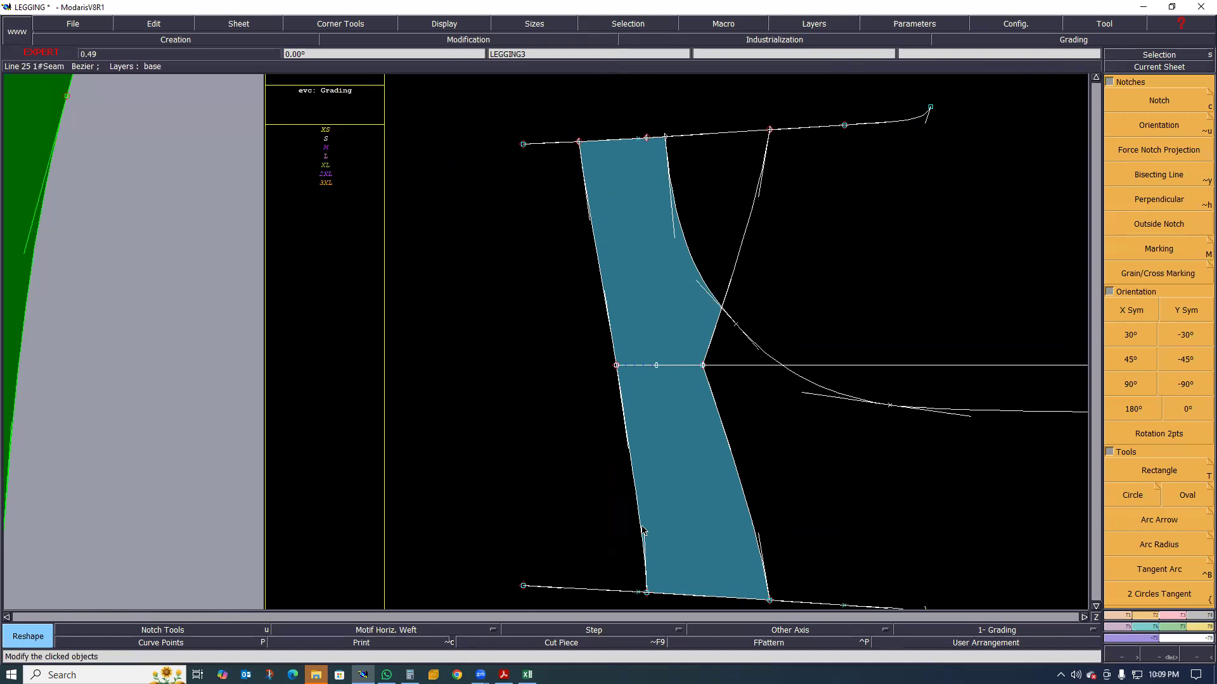
scroll(625, 448, down, 2)
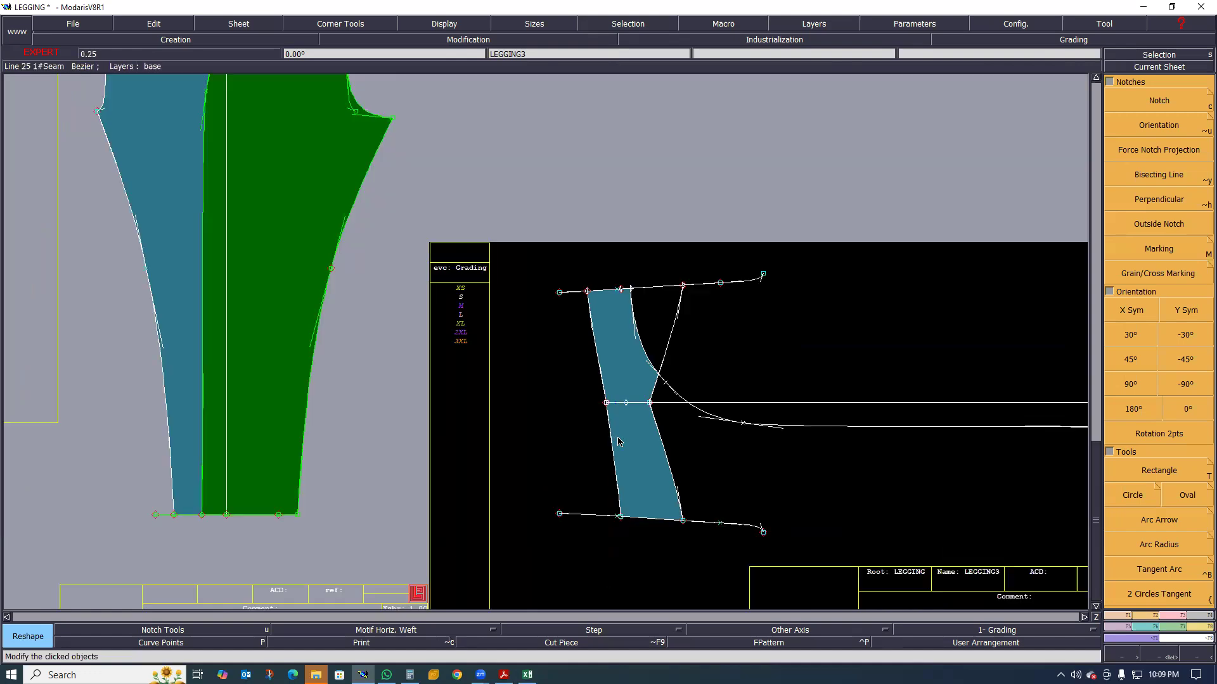
scroll(587, 379, down, 2)
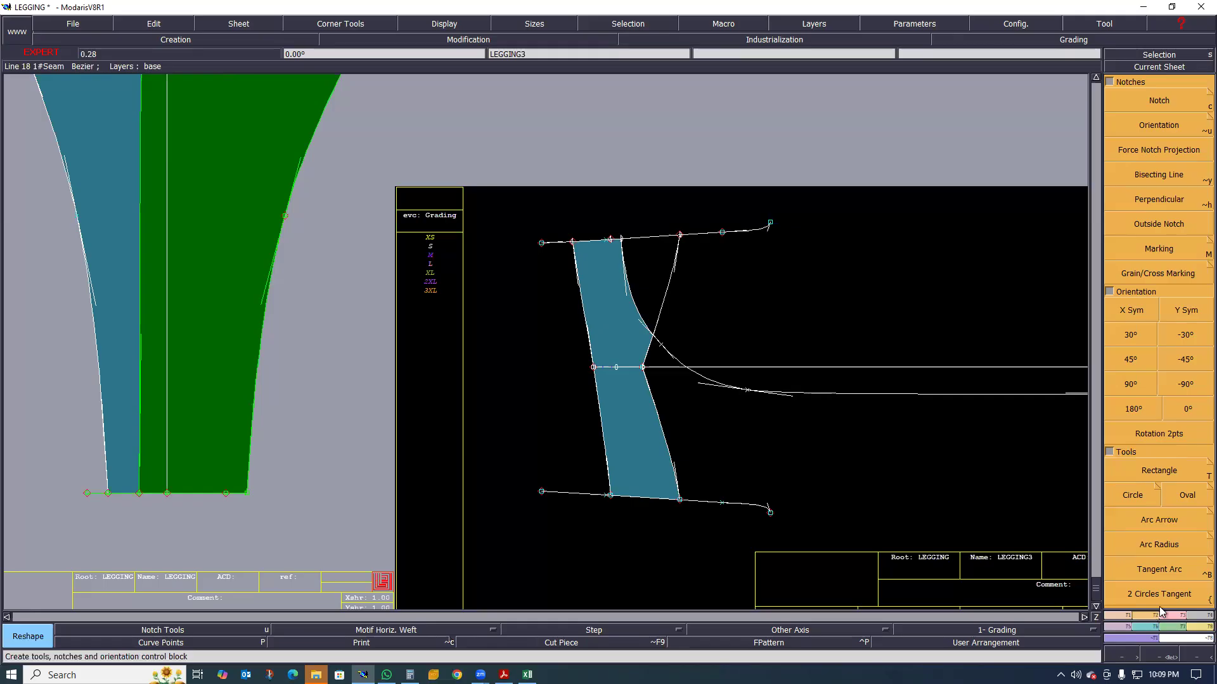
Rotate the LEGGING3 sheet by two points so the front and back ends of the waist edge lie horizontally
click(1159, 438)
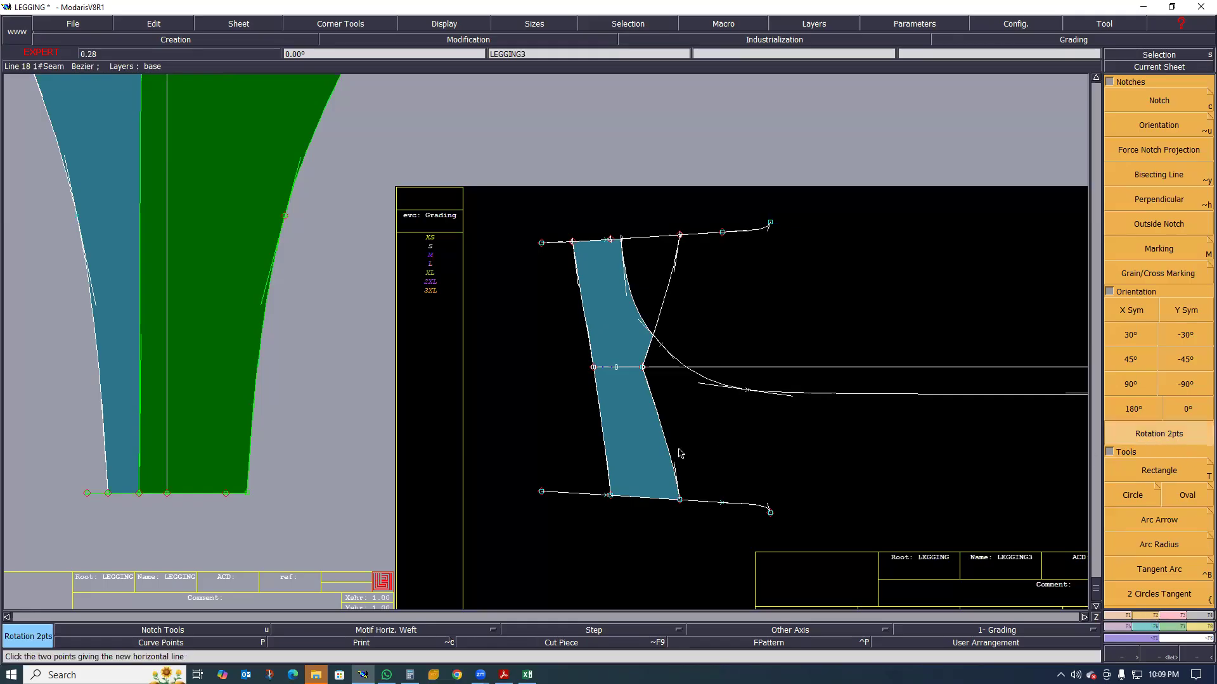
click(610, 496)
click(567, 256)
scroll(481, 374, down, 3)
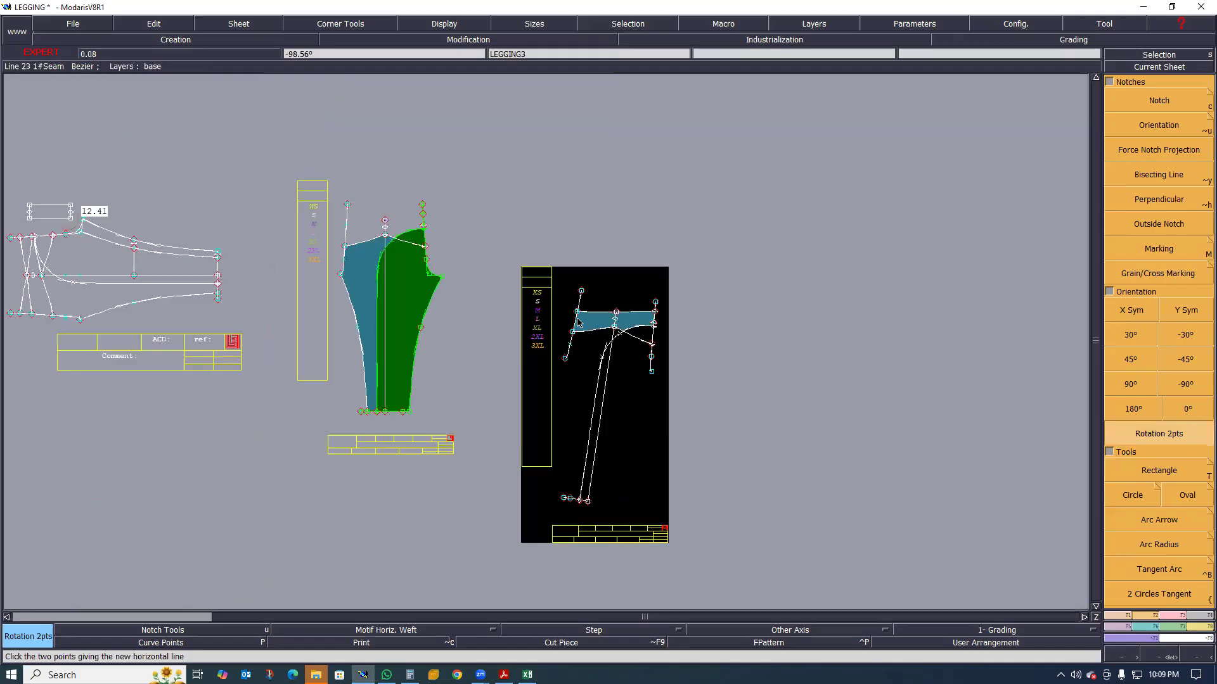
scroll(578, 322, up, 3)
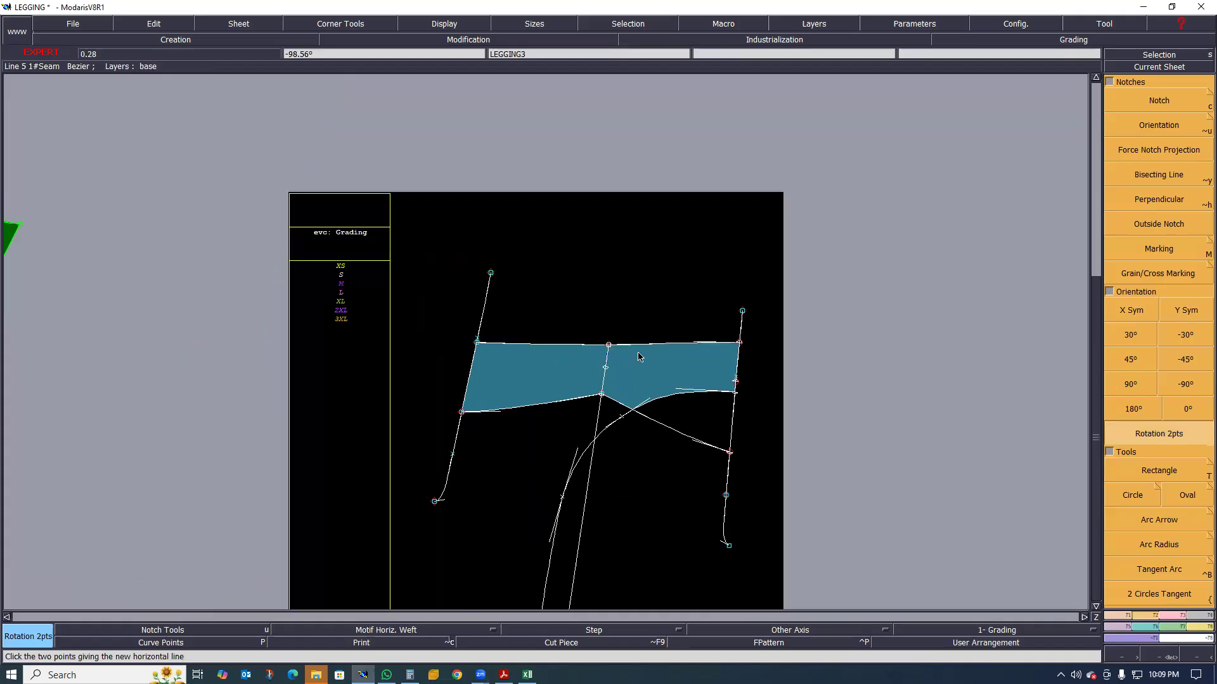
Draw a straight guide line across the waistband piece from the back end to the front end of the waist edge
scroll(723, 340, up, 2)
scroll(642, 361, down, 3)
scroll(472, 340, up, 4)
scroll(472, 340, down, 2)
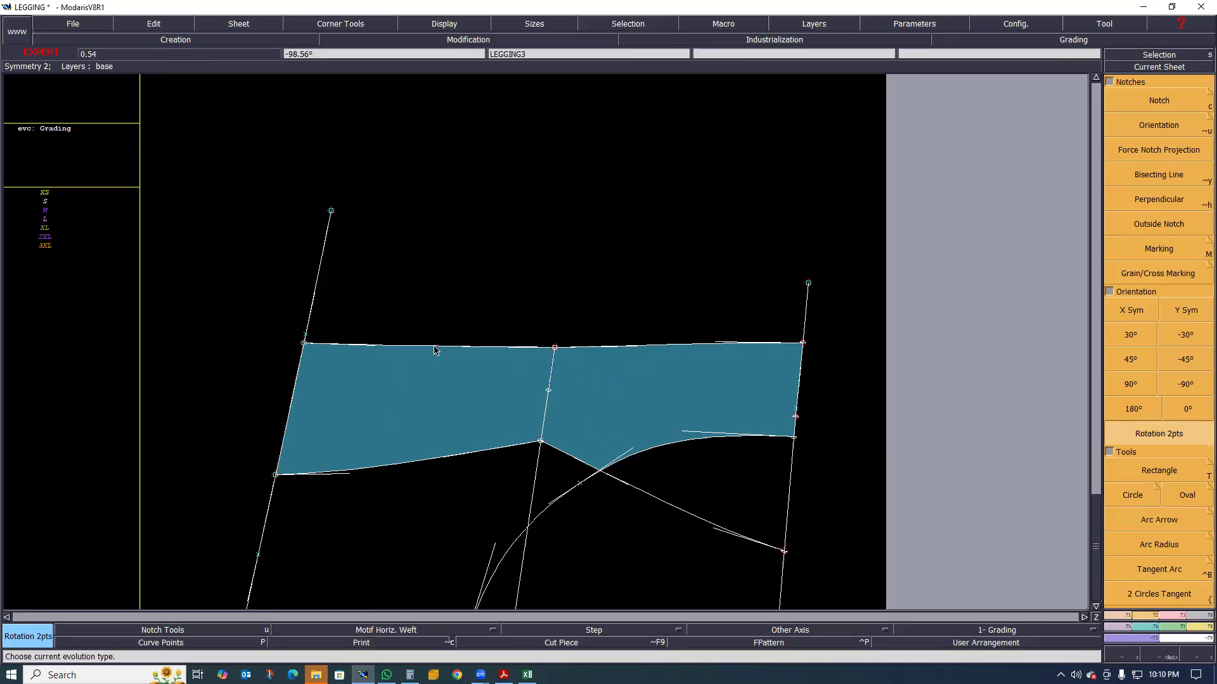
scroll(566, 366, up, 1)
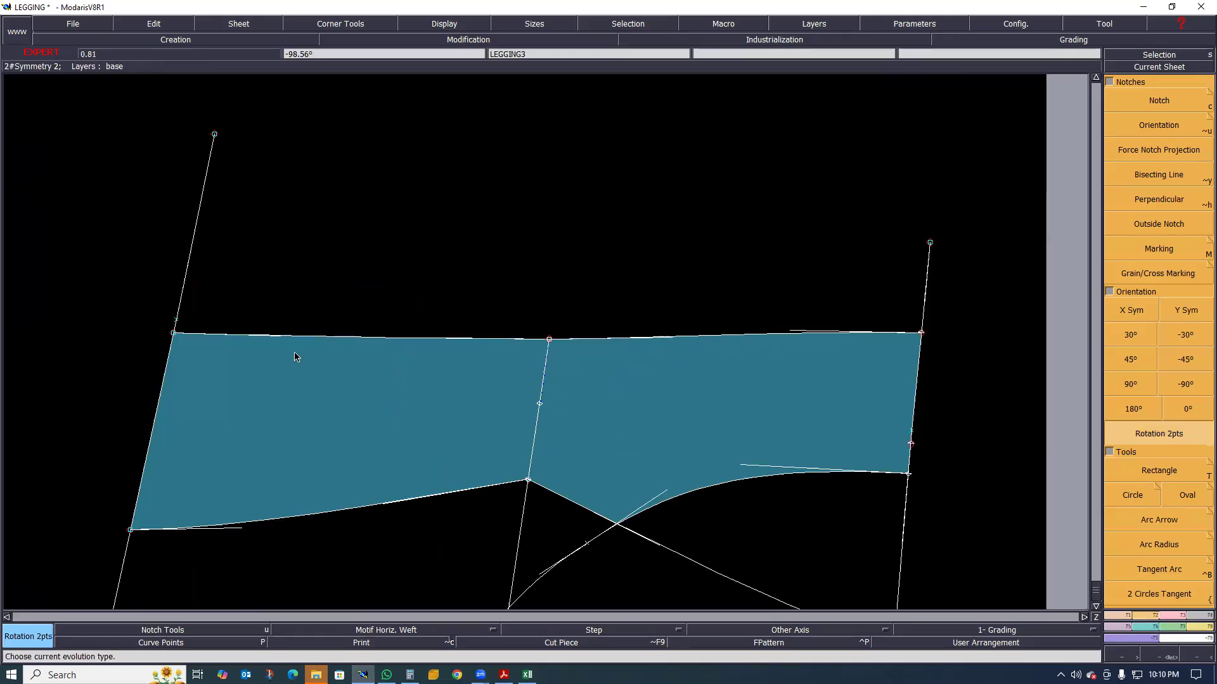
key(d)
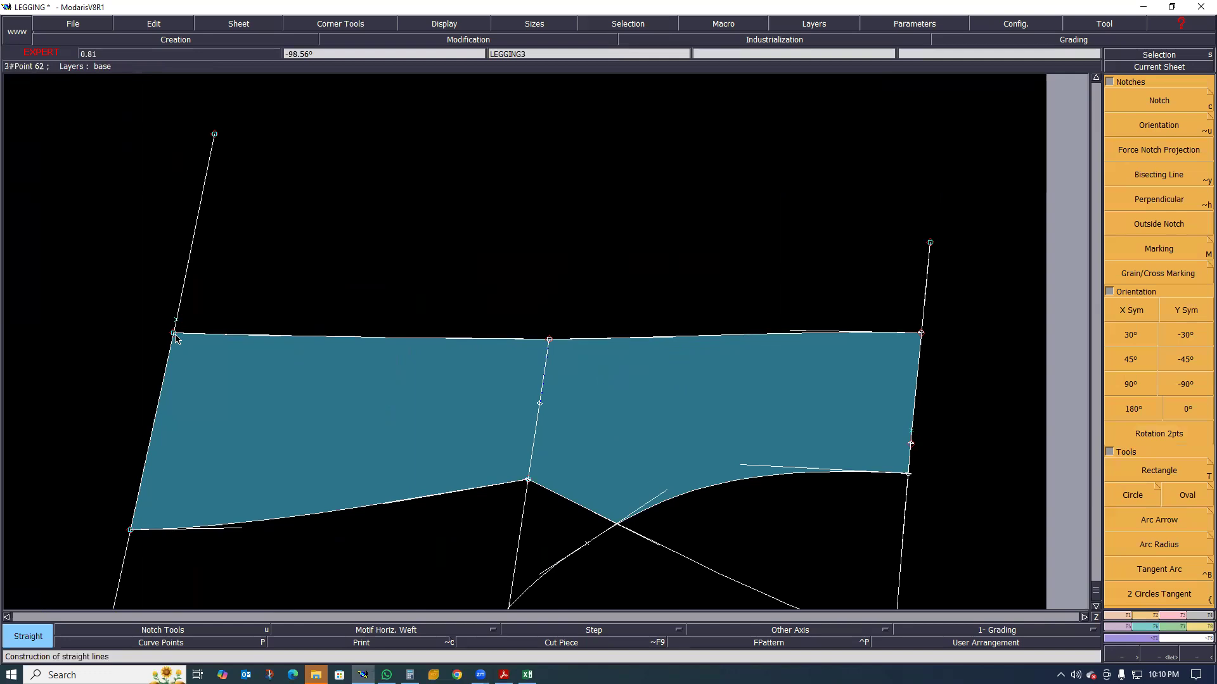
click(173, 333)
click(921, 332)
Reshape the side line's waist point up to the straight guide line and bring the back lower seam's side end onto the shifted side line's lower end
scroll(550, 342, up, 2)
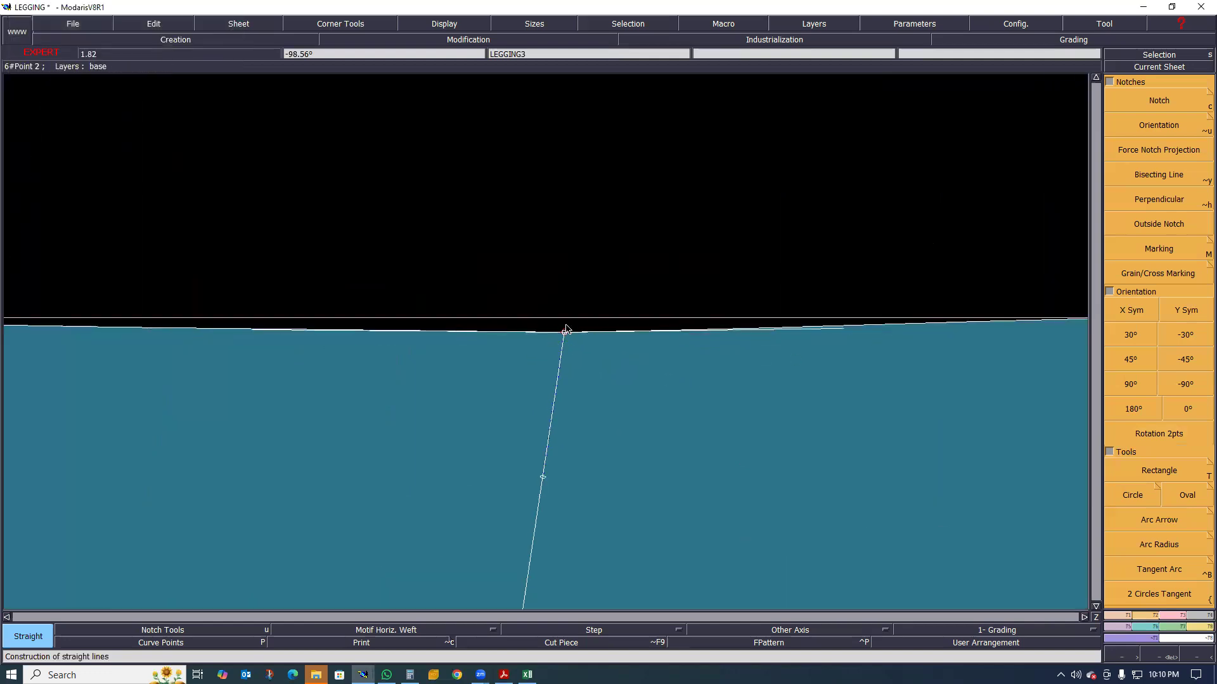
scroll(577, 301, down, 1)
scroll(559, 328, up, 2)
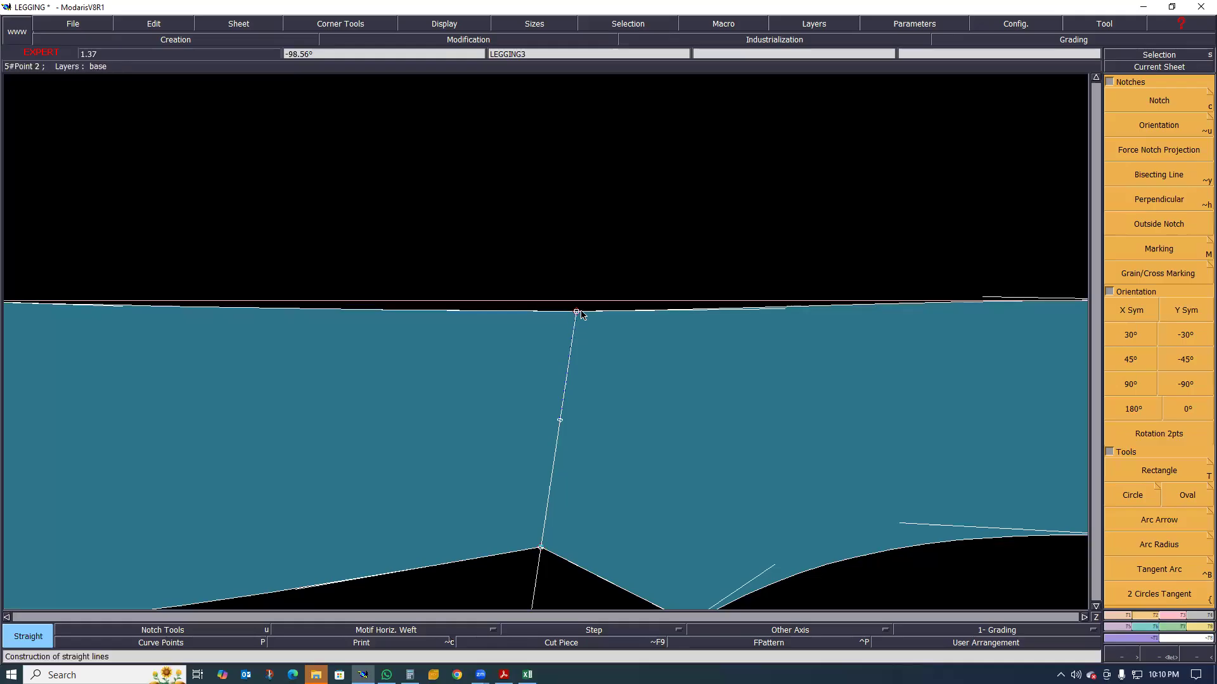
key(r)
click(576, 311)
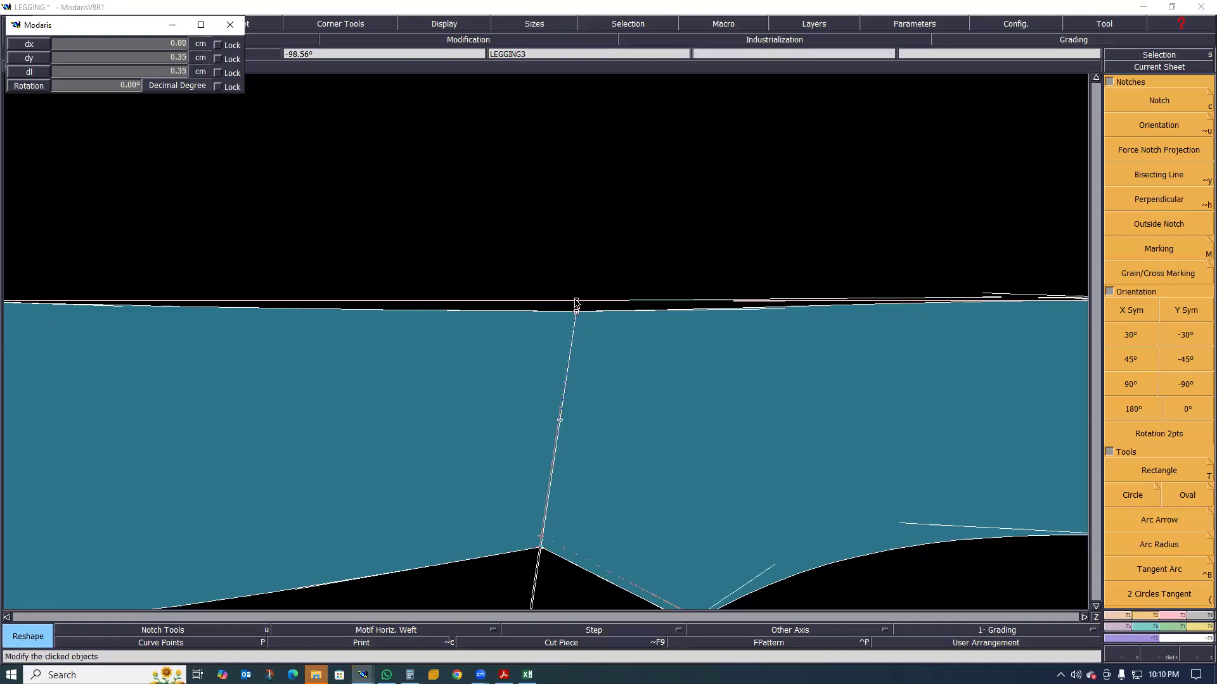
click(578, 305)
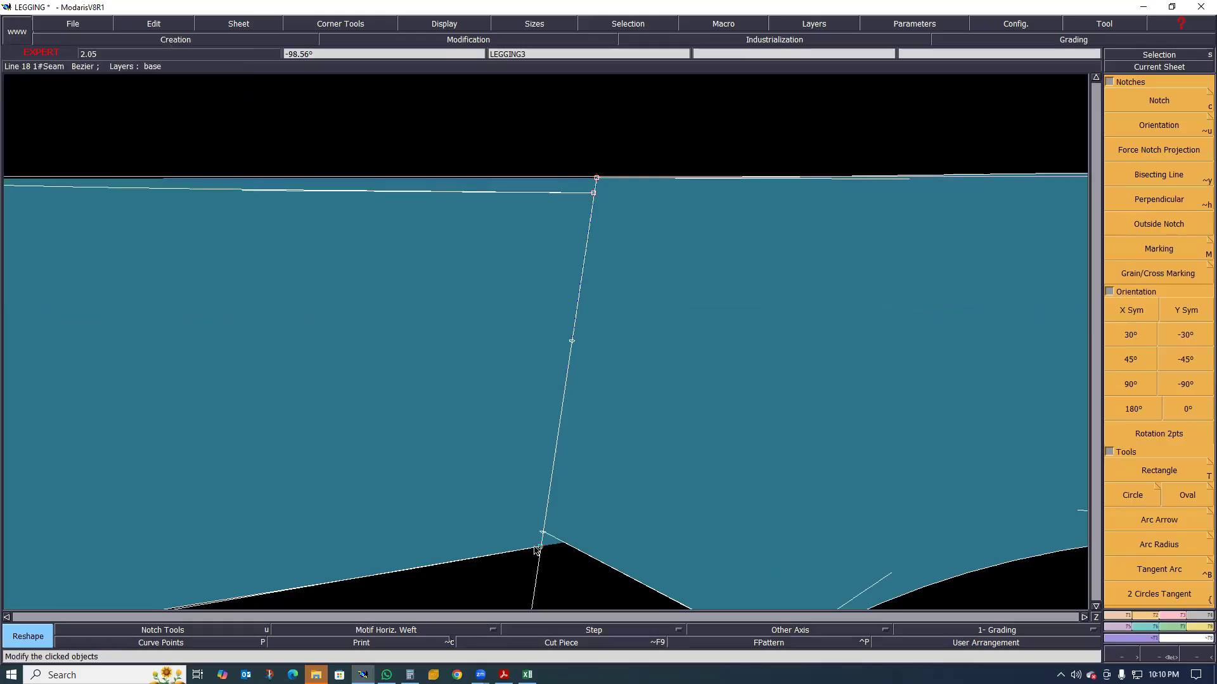
click(540, 549)
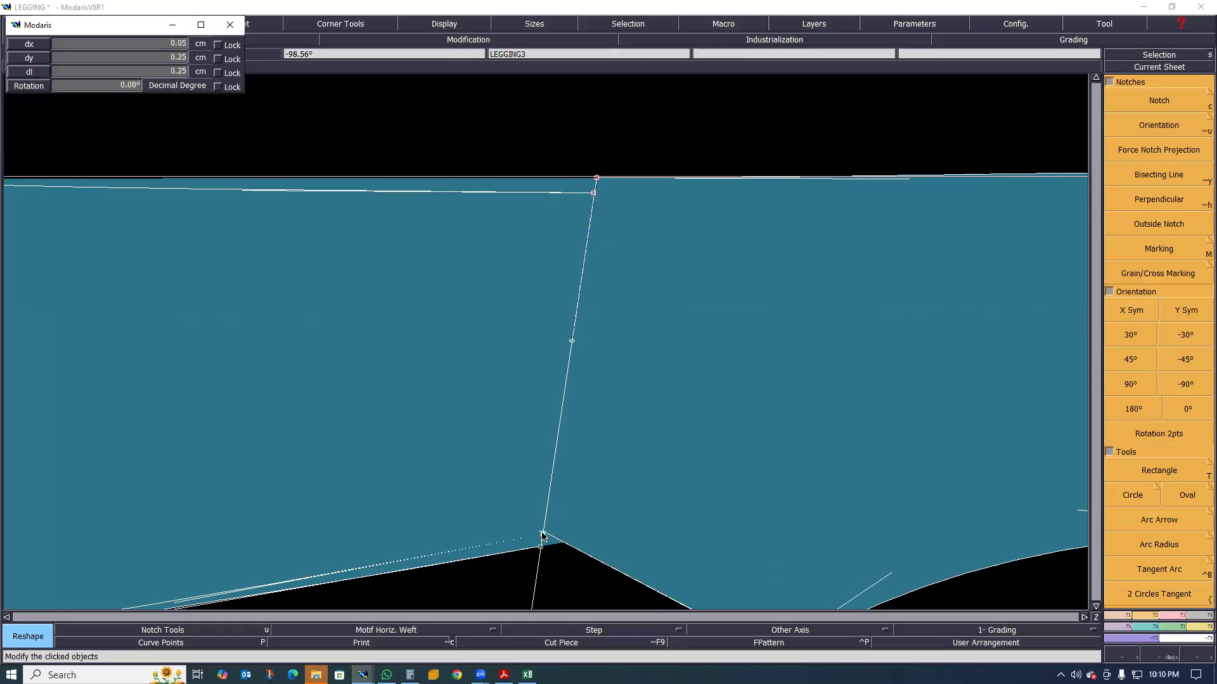
click(542, 533)
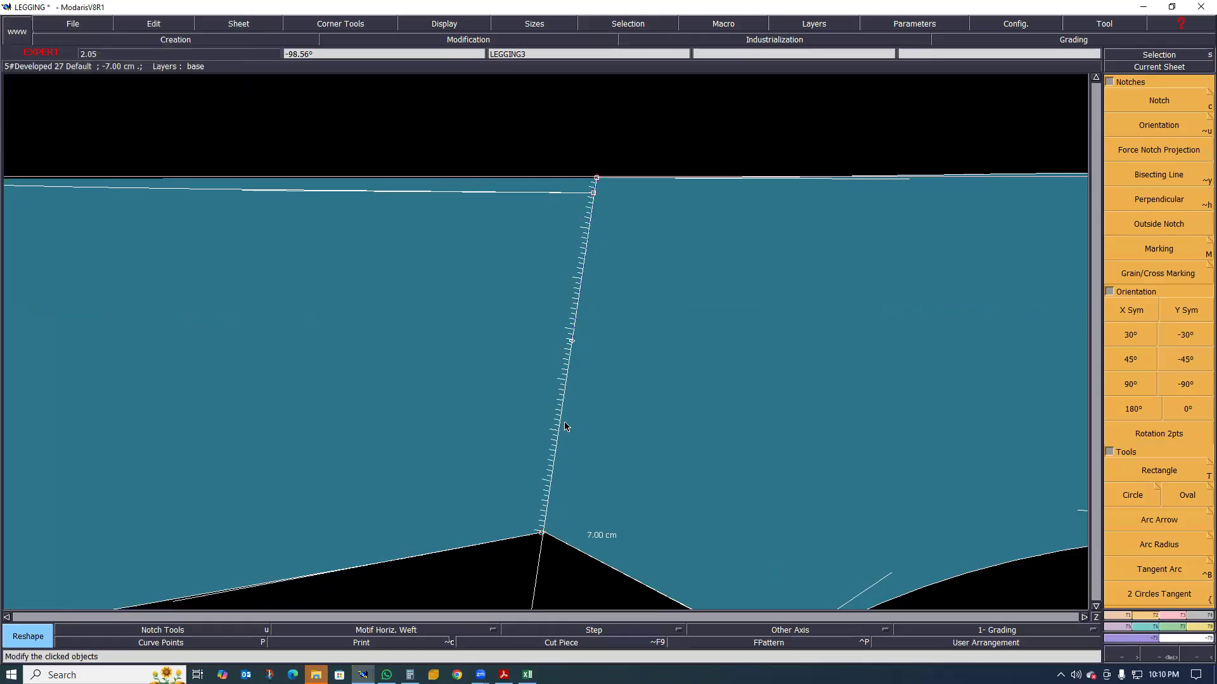
Attach the back waist edge's side end to the raised waist point of the side line
scroll(605, 540, down, 5)
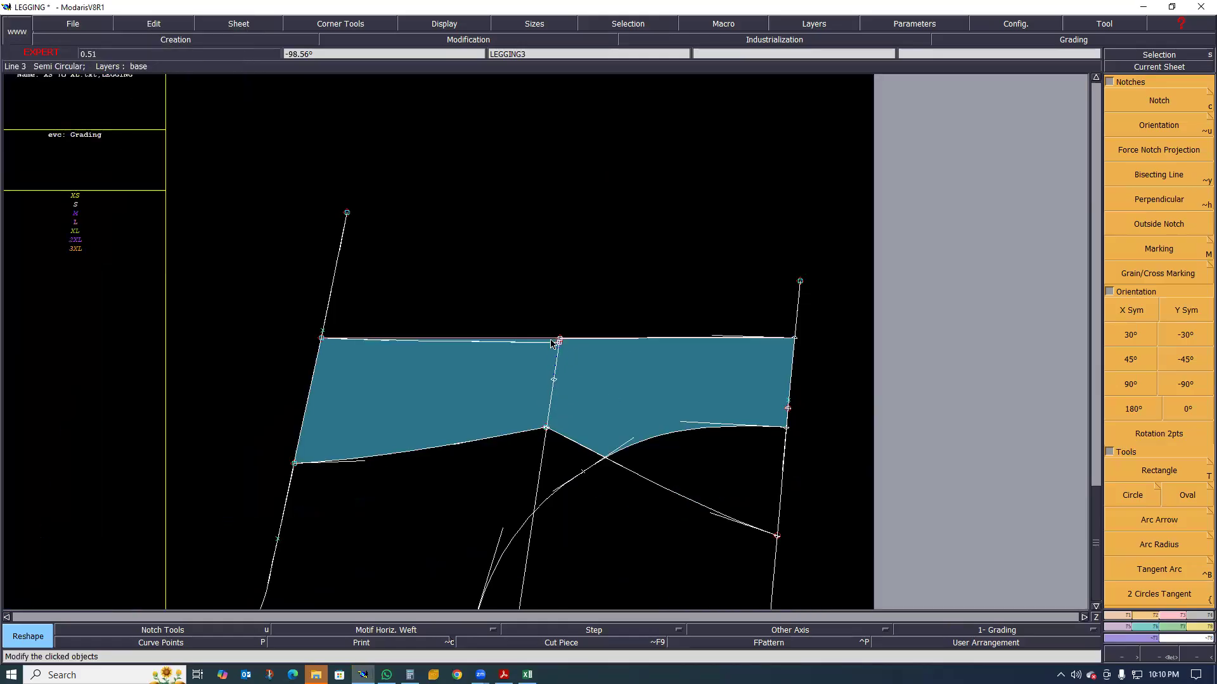
scroll(505, 352, up, 3)
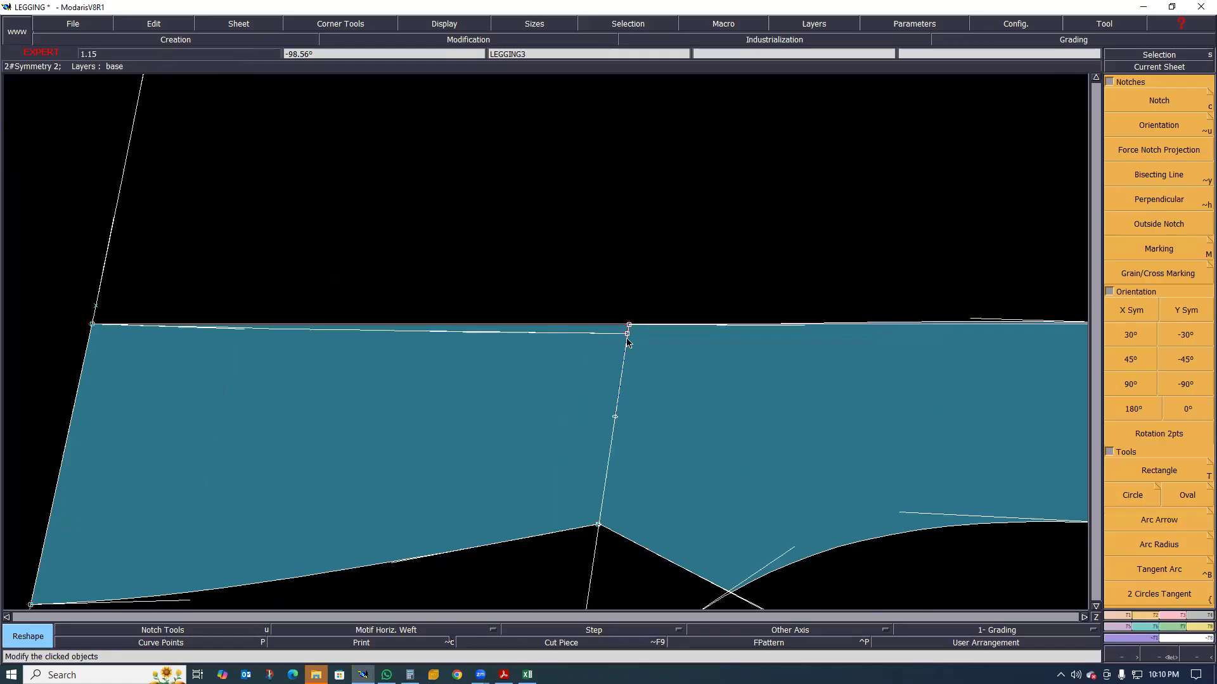
key(a)
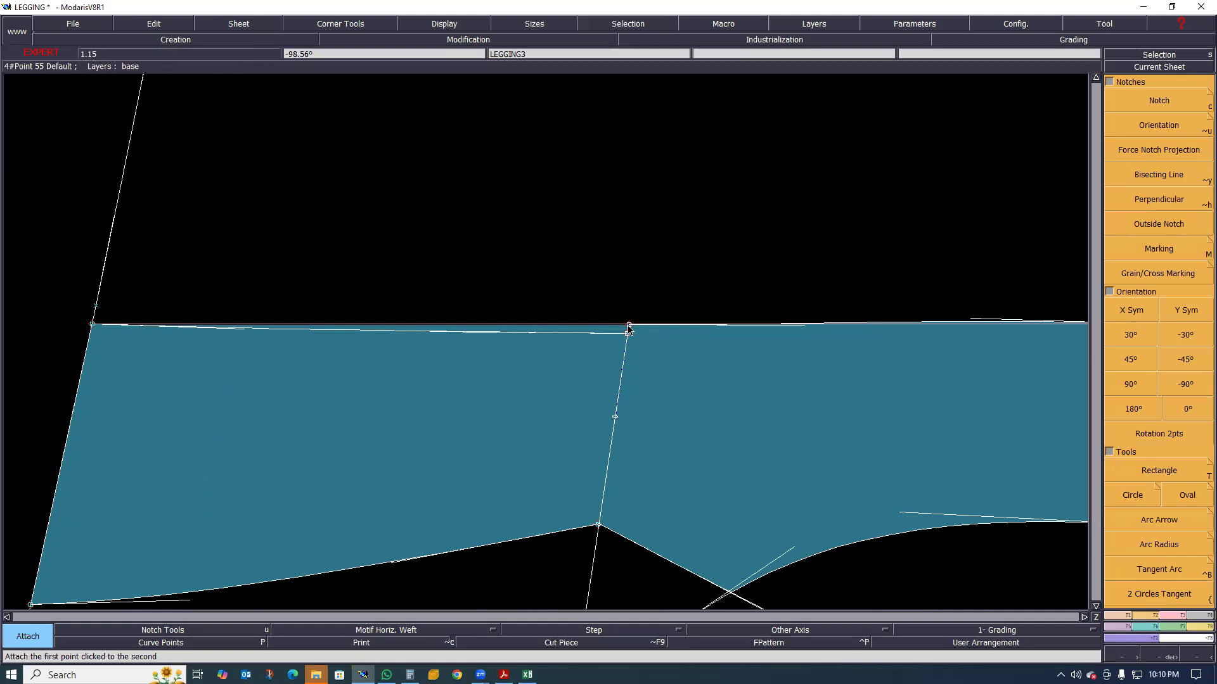
click(629, 329)
Delete the straight guide line running along the waistband piece's waist edge
scroll(513, 348, down, 3)
scroll(644, 350, up, 2)
scroll(501, 356, down, 1)
scroll(522, 354, up, 6)
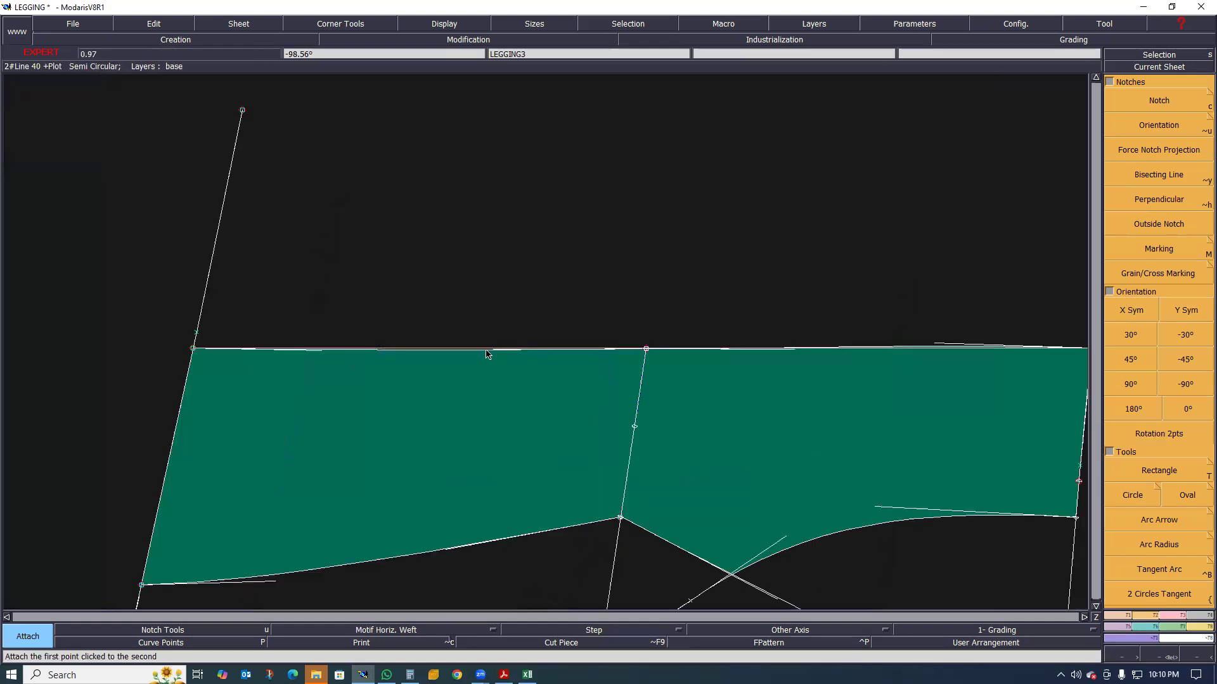
key(Delete)
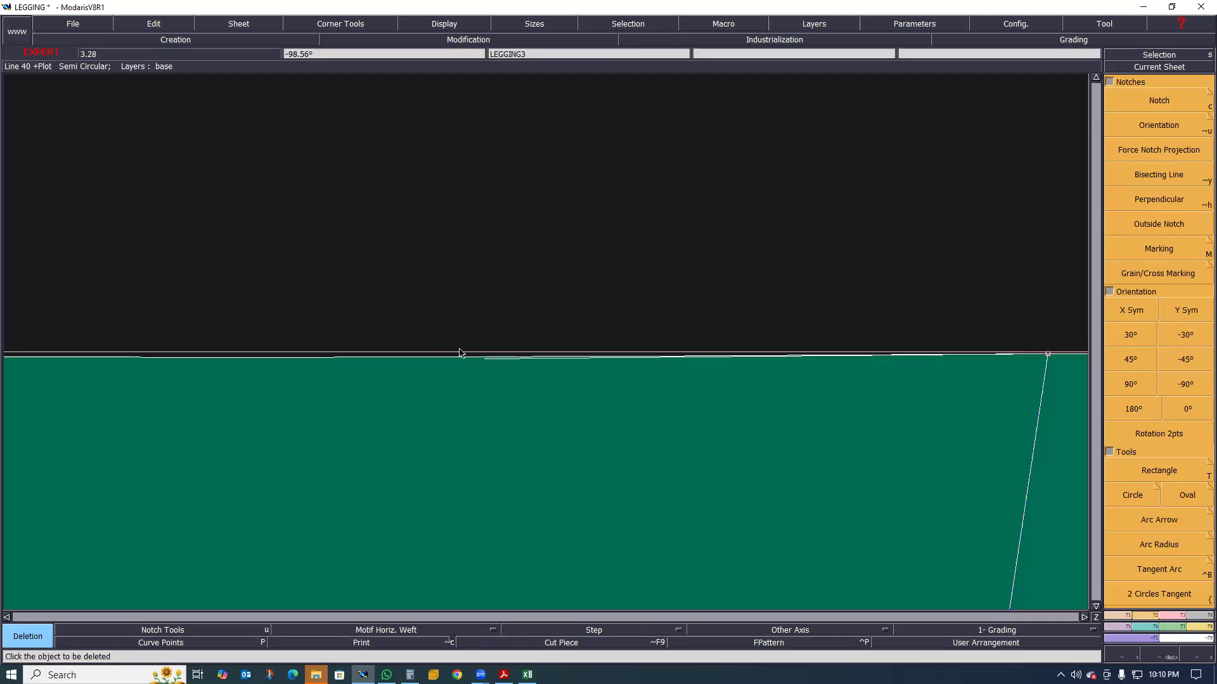
scroll(422, 368, down, 7)
scroll(326, 373, up, 1)
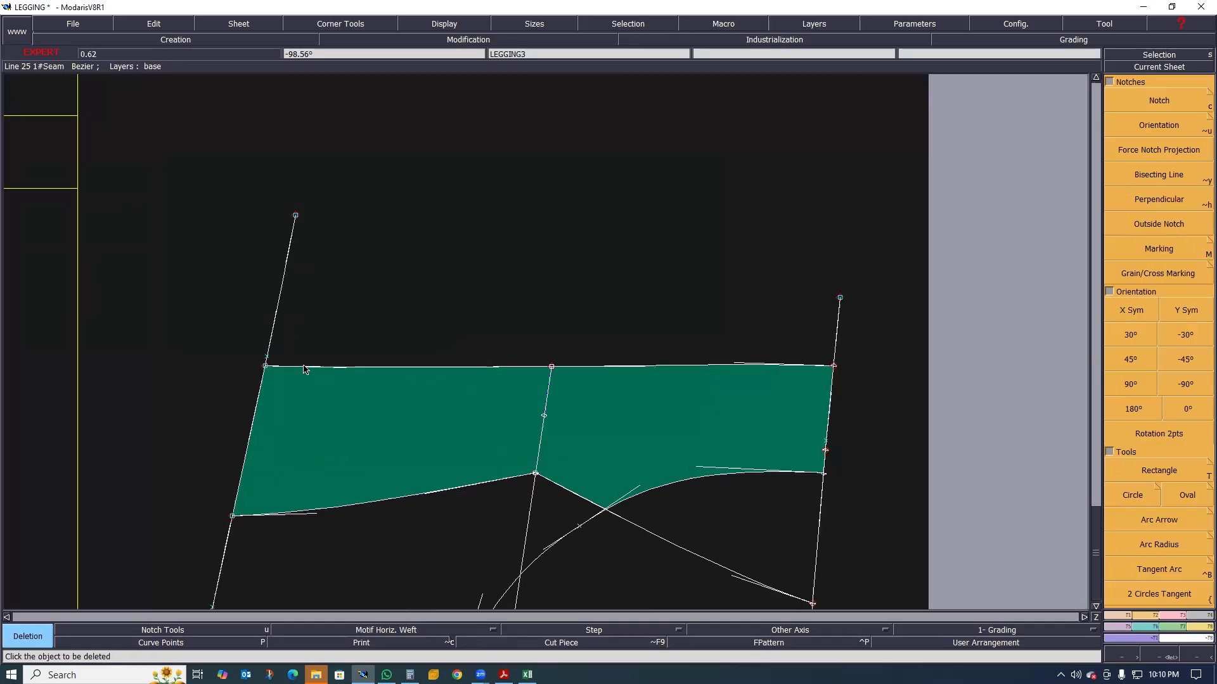
Unfold the waistband piece with Sym 2Pts about the axis from the back to the front end of the waist edge
click(1117, 626)
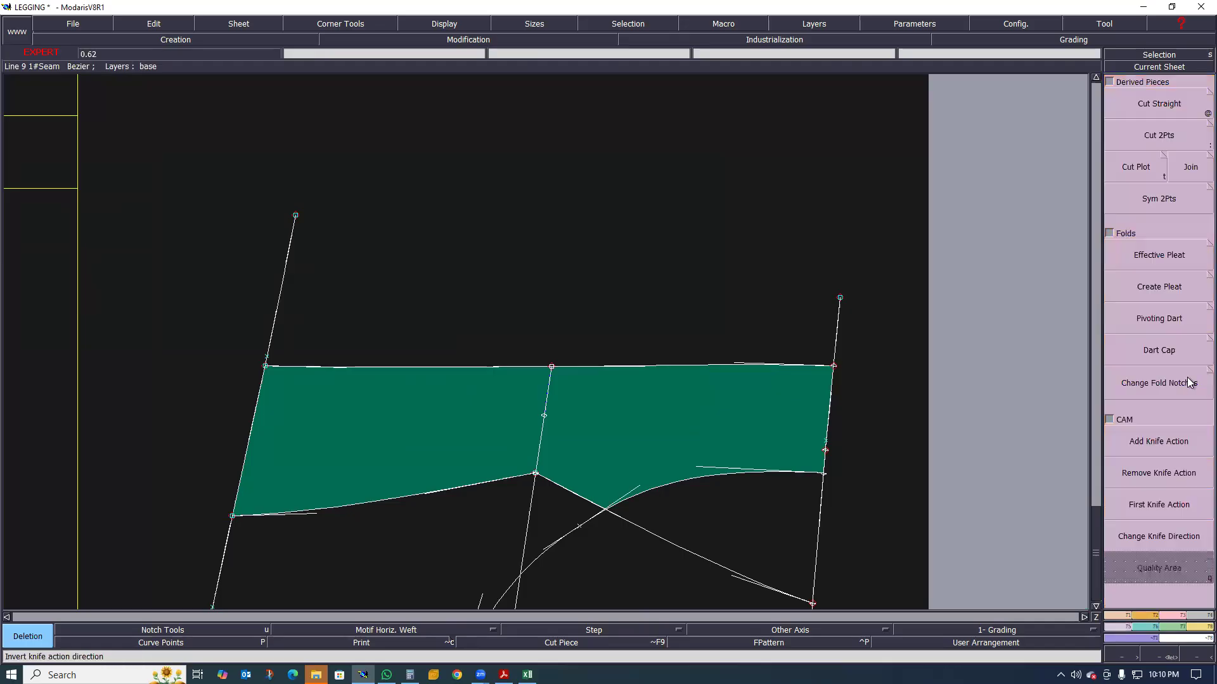
click(1164, 207)
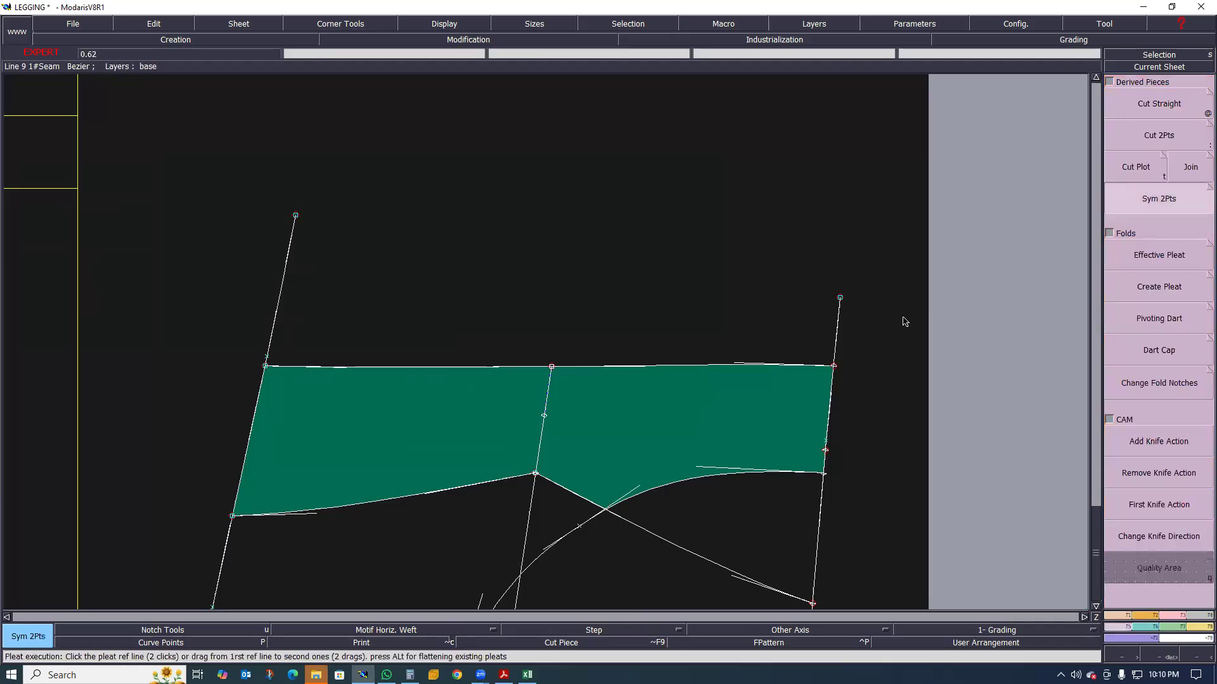
click(265, 366)
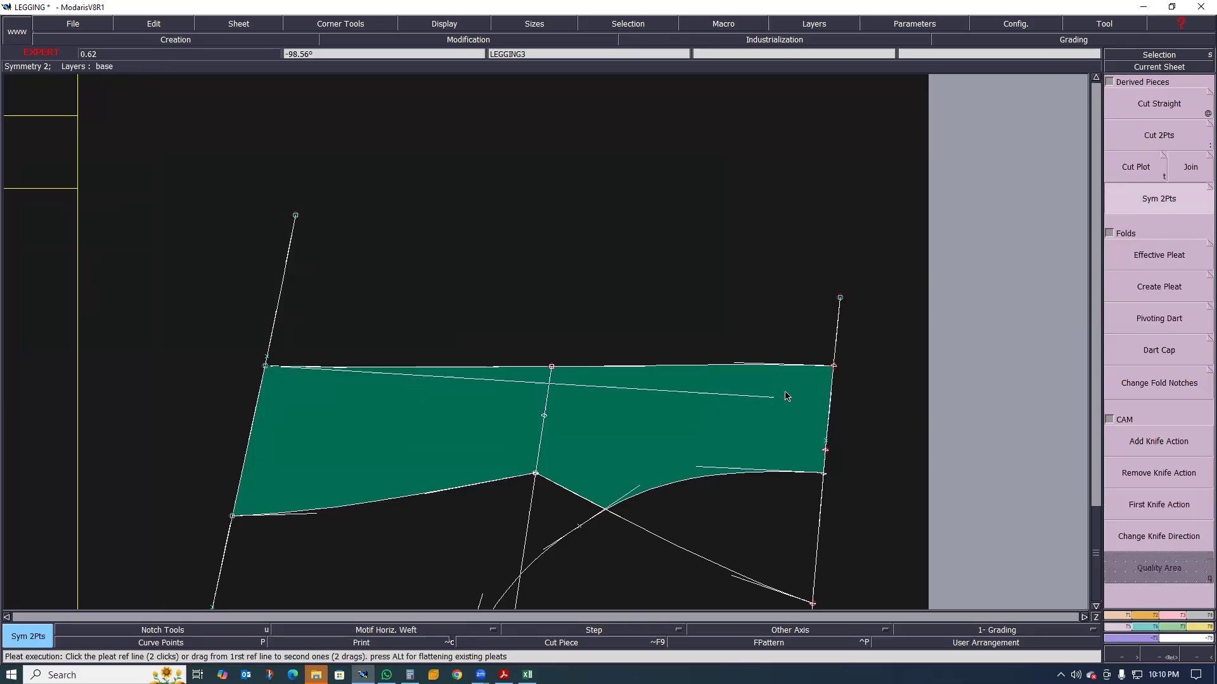
click(833, 366)
scroll(595, 345, up, 3)
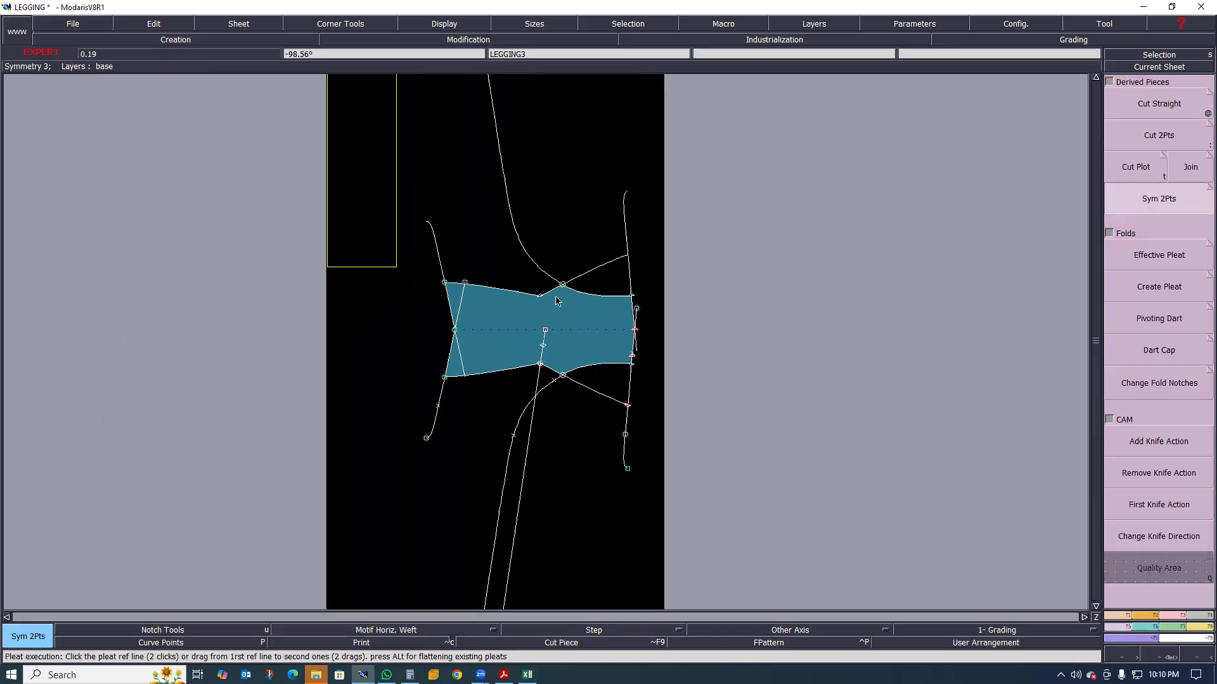
Examine the unfolded waistband piece along its fold line, mirrored lower seams, and front and back ends
scroll(514, 375, up, 2)
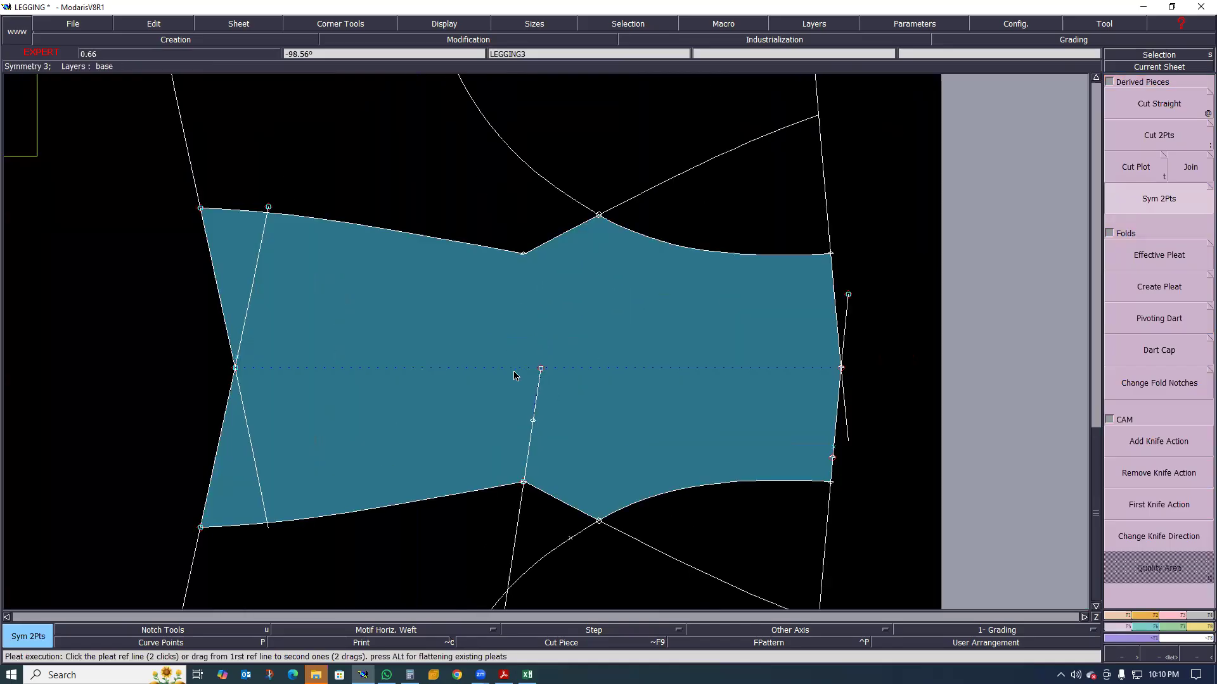
scroll(545, 393, down, 6)
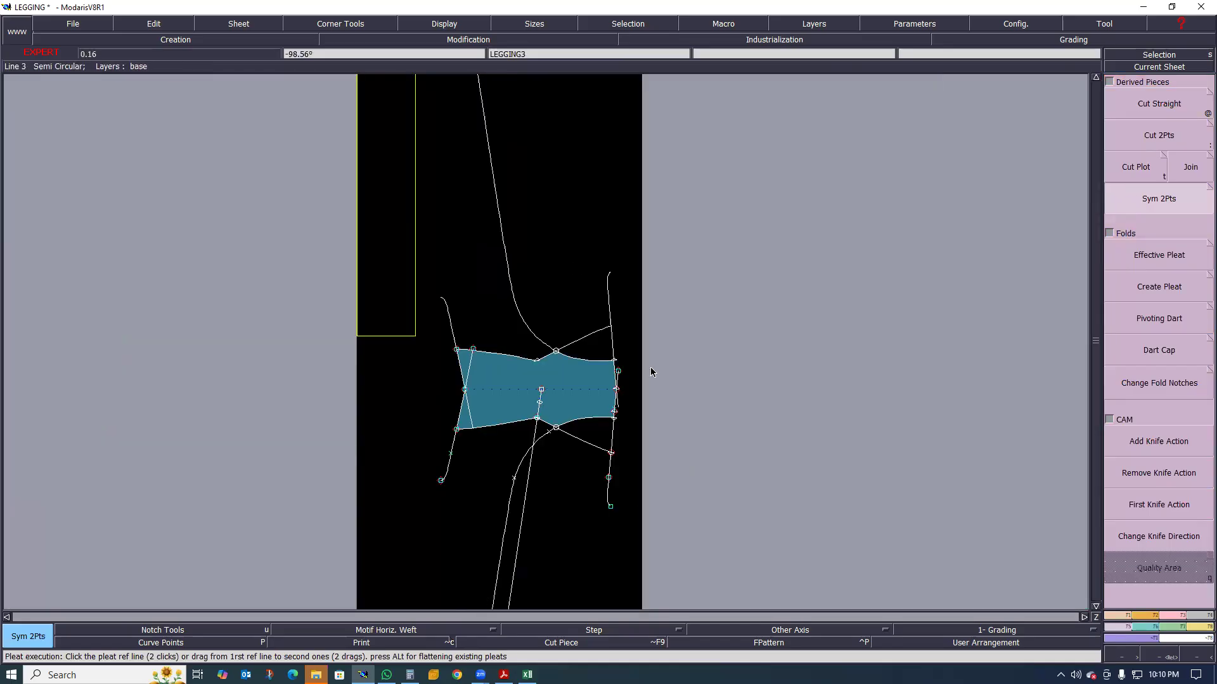
scroll(546, 368, up, 3)
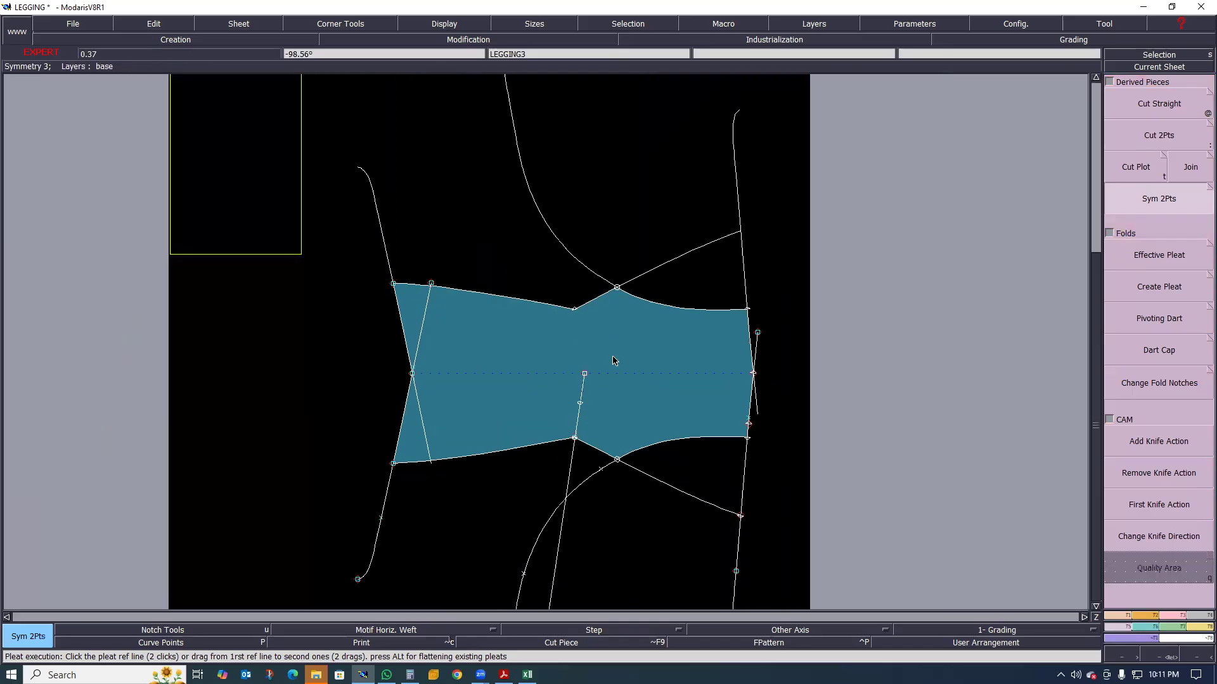
scroll(612, 353, up, 2)
scroll(553, 380, up, 2)
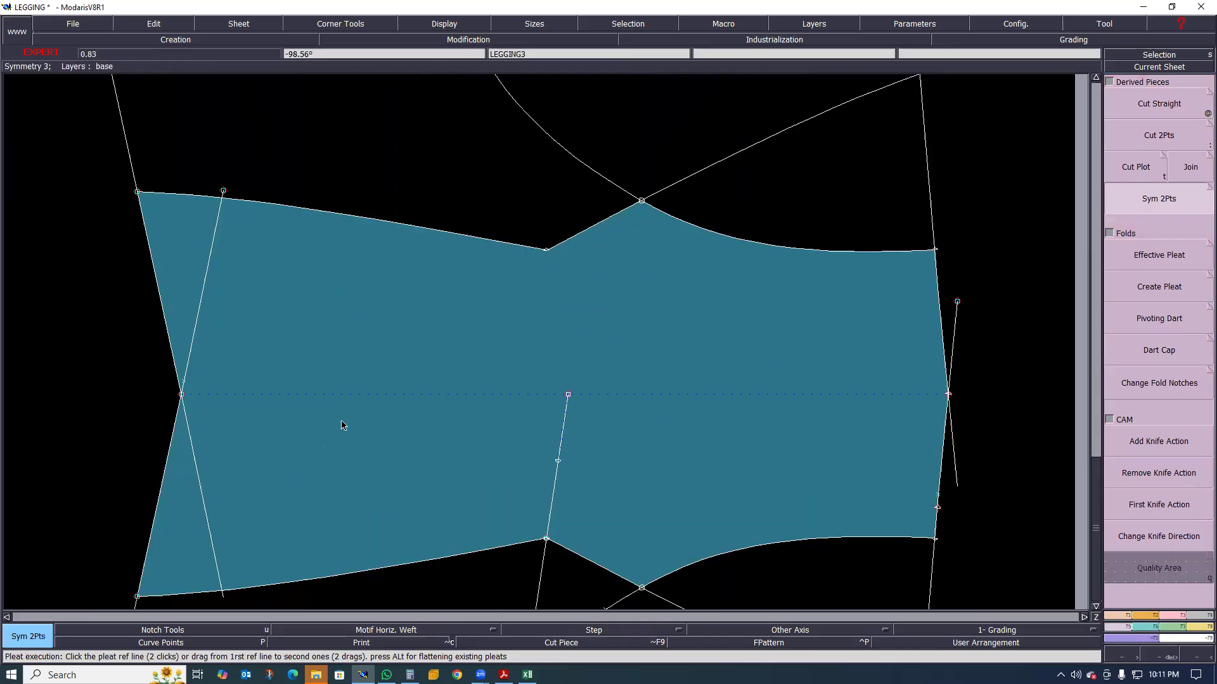
scroll(385, 365, down, 2)
scroll(385, 363, up, 2)
scroll(646, 383, down, 5)
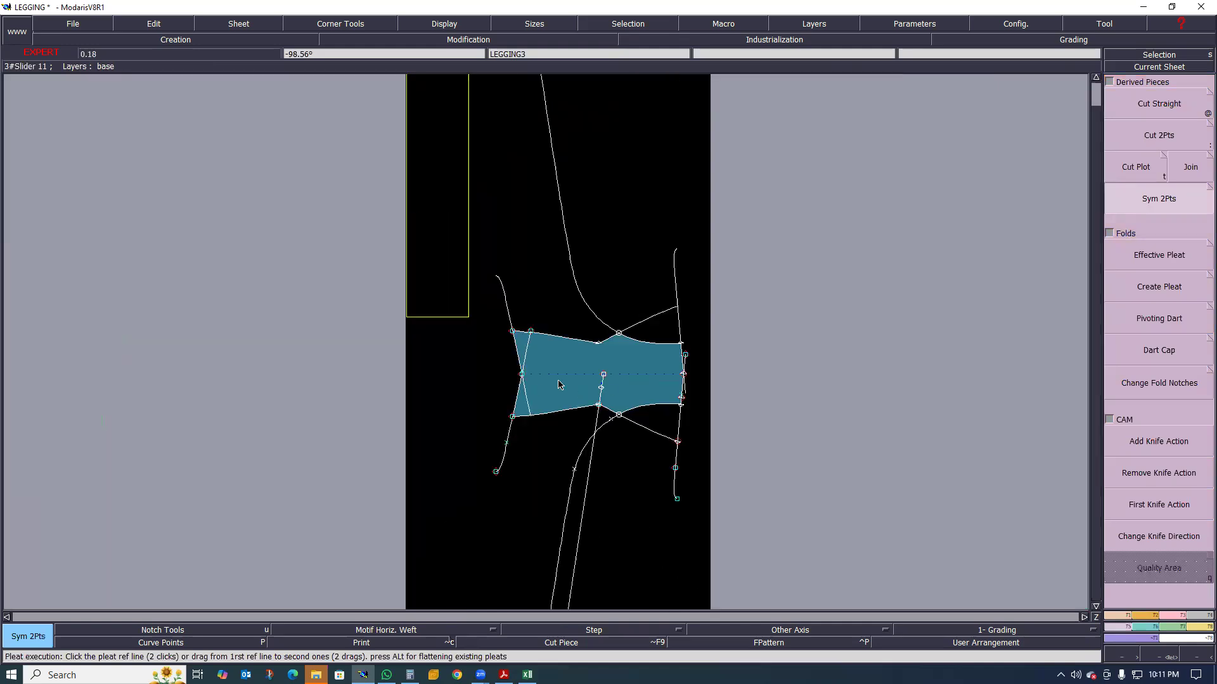
scroll(593, 379, up, 4)
scroll(738, 375, up, 2)
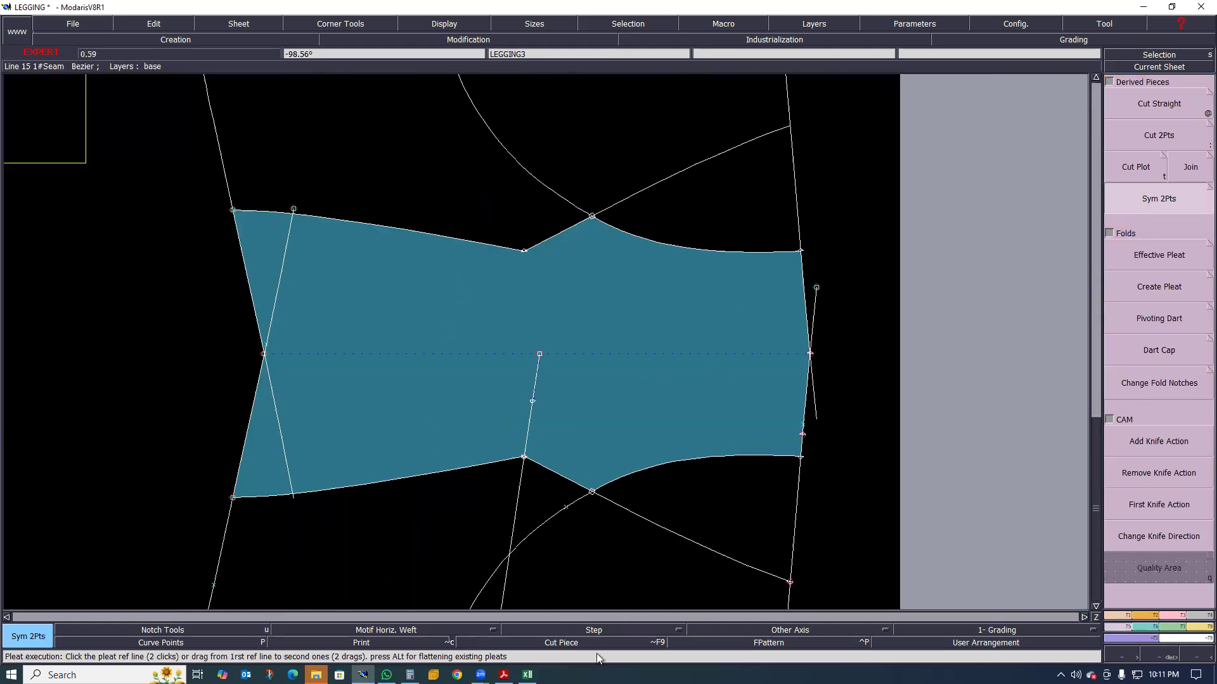
Display only the cut piece of the waistband and inspect its full unfolded outline
click(561, 644)
scroll(557, 346, up, 2)
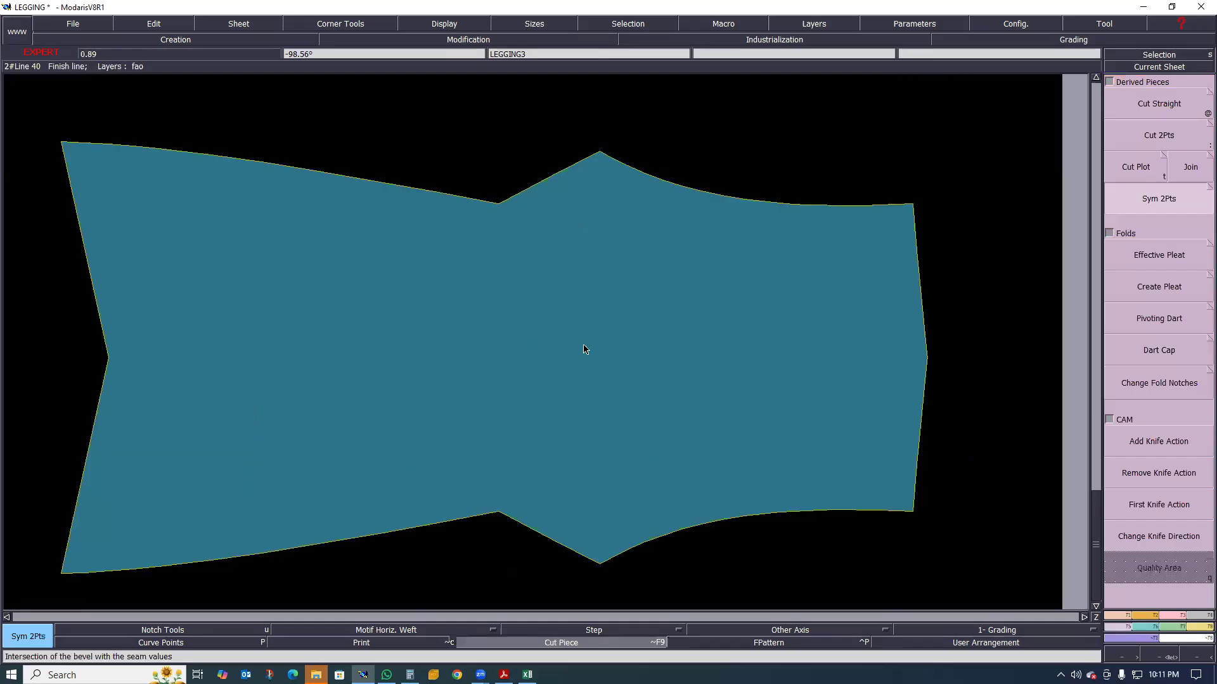
scroll(552, 339, down, 2)
scroll(552, 355, down, 1)
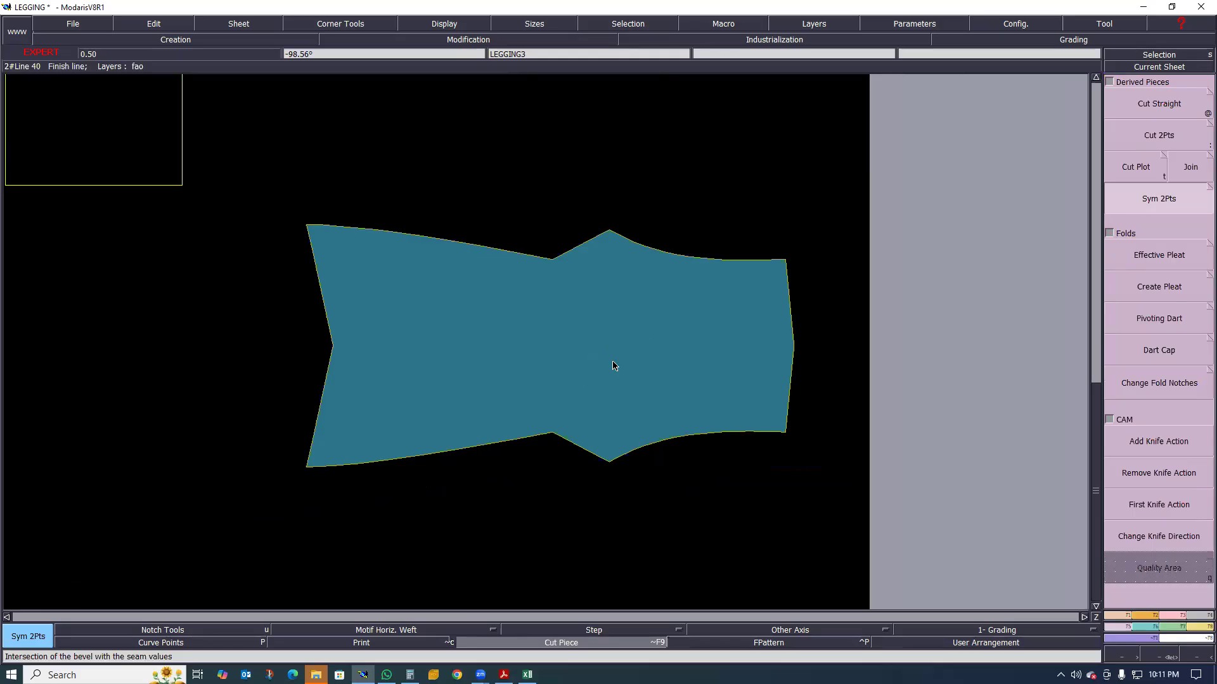
Leave the cut-piece view and draw a straight line joining the mirrored and original side points of the waistband's lower seams
click(549, 266)
scroll(557, 259, up, 1)
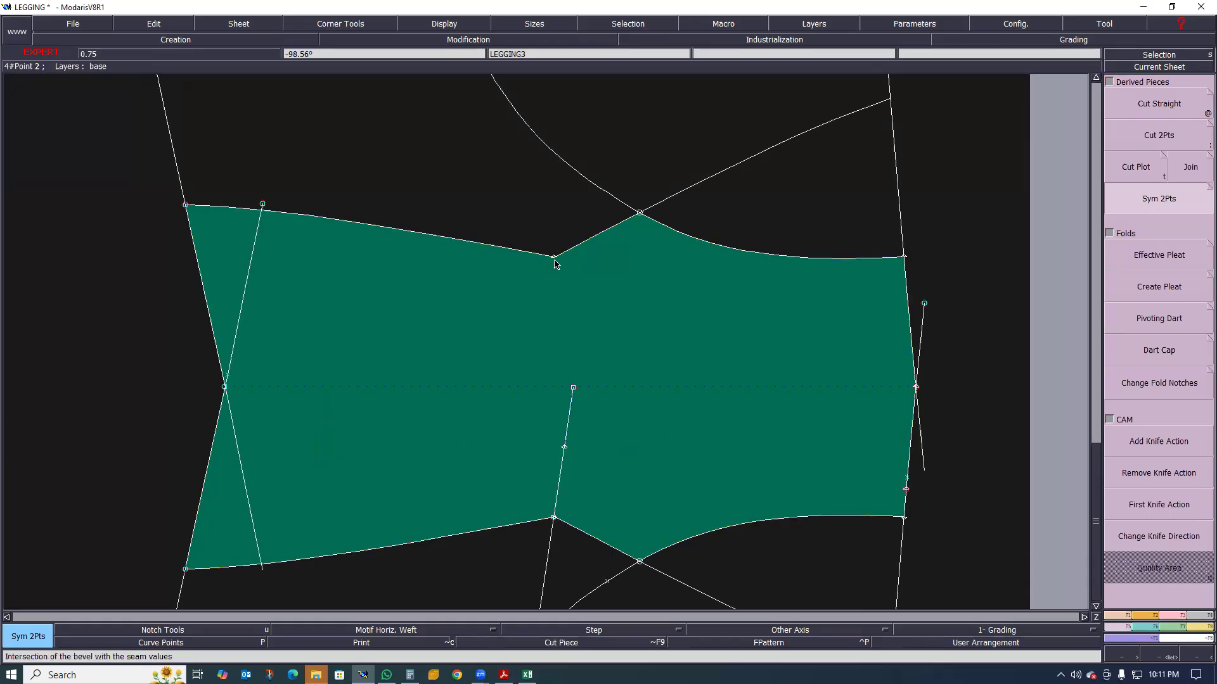
key(d)
click(554, 519)
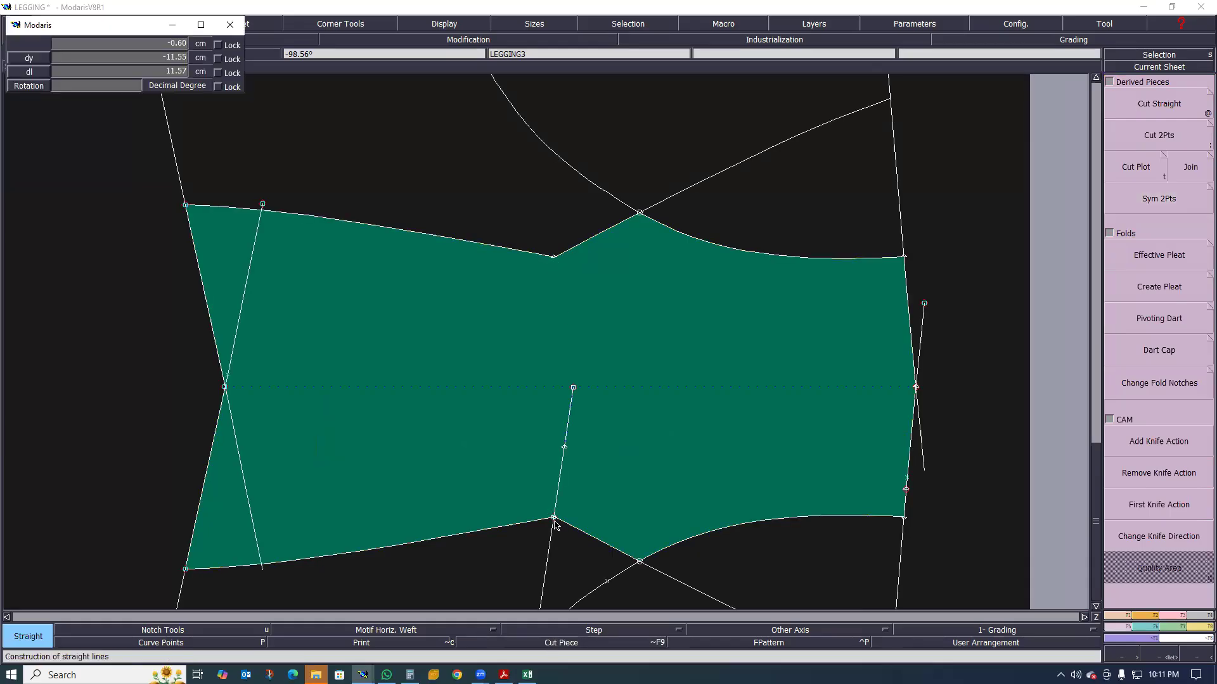
click(553, 519)
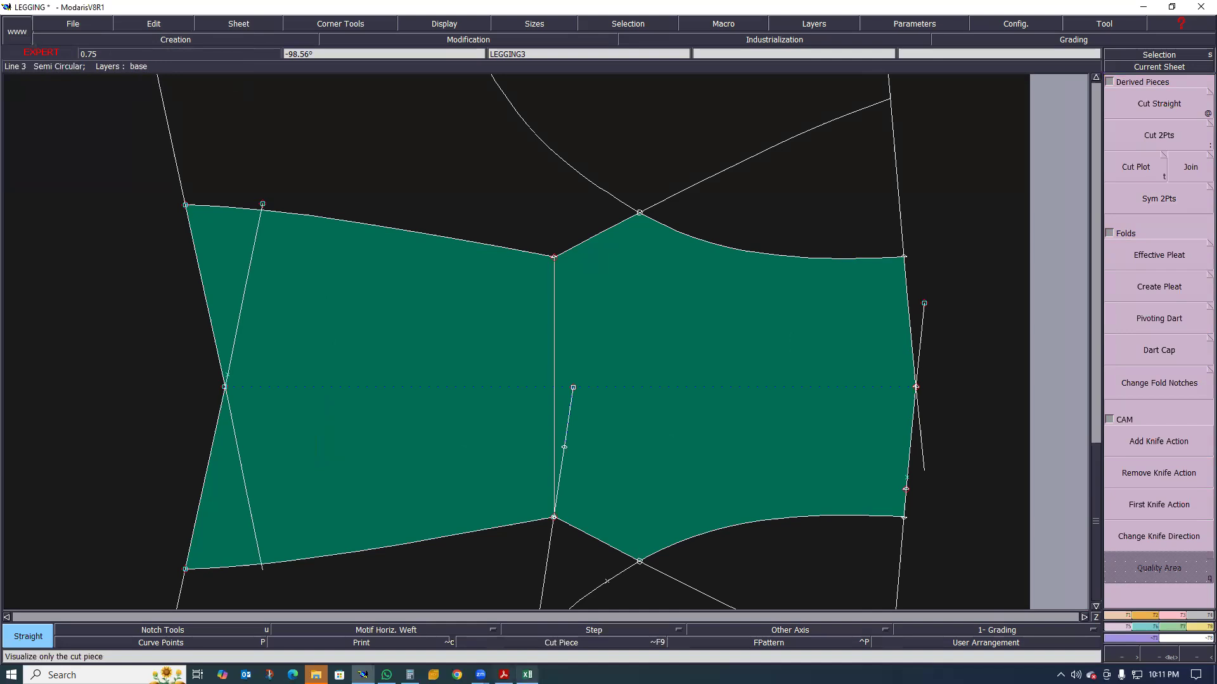
Check the legging sketch on the tech pack's stitch definition page in Acrobat, return to Modaris and compare the waistband piece with it
key(alt+Tab)
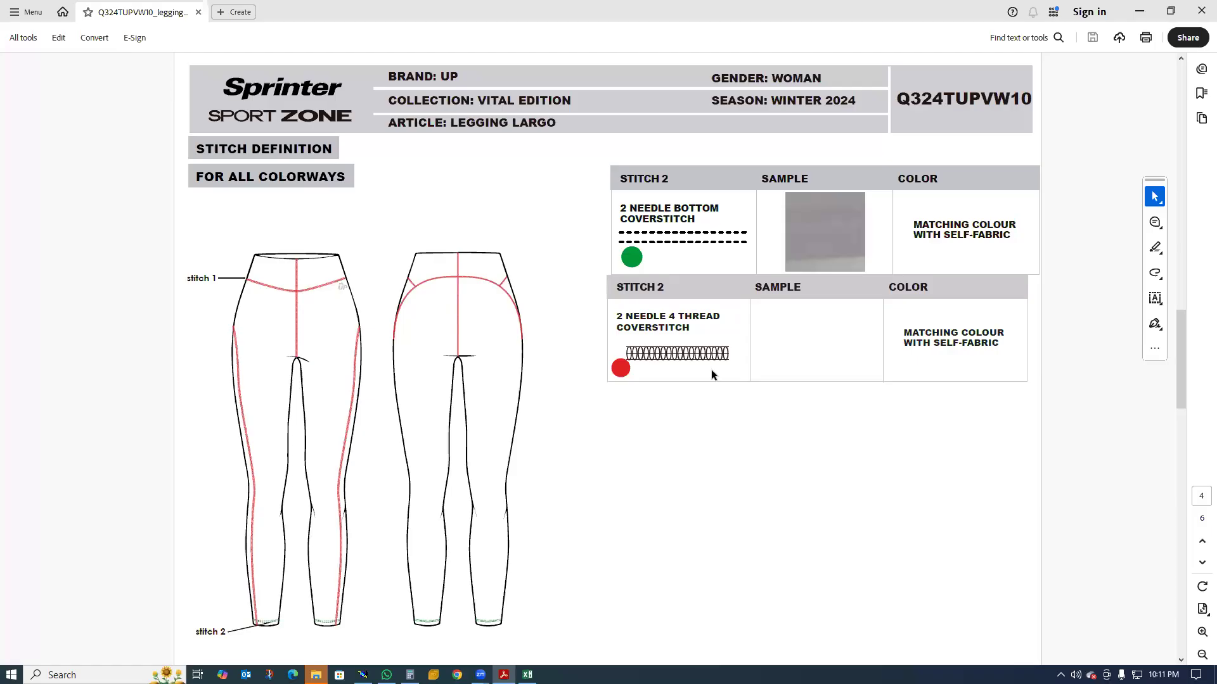
key(alt+Tab)
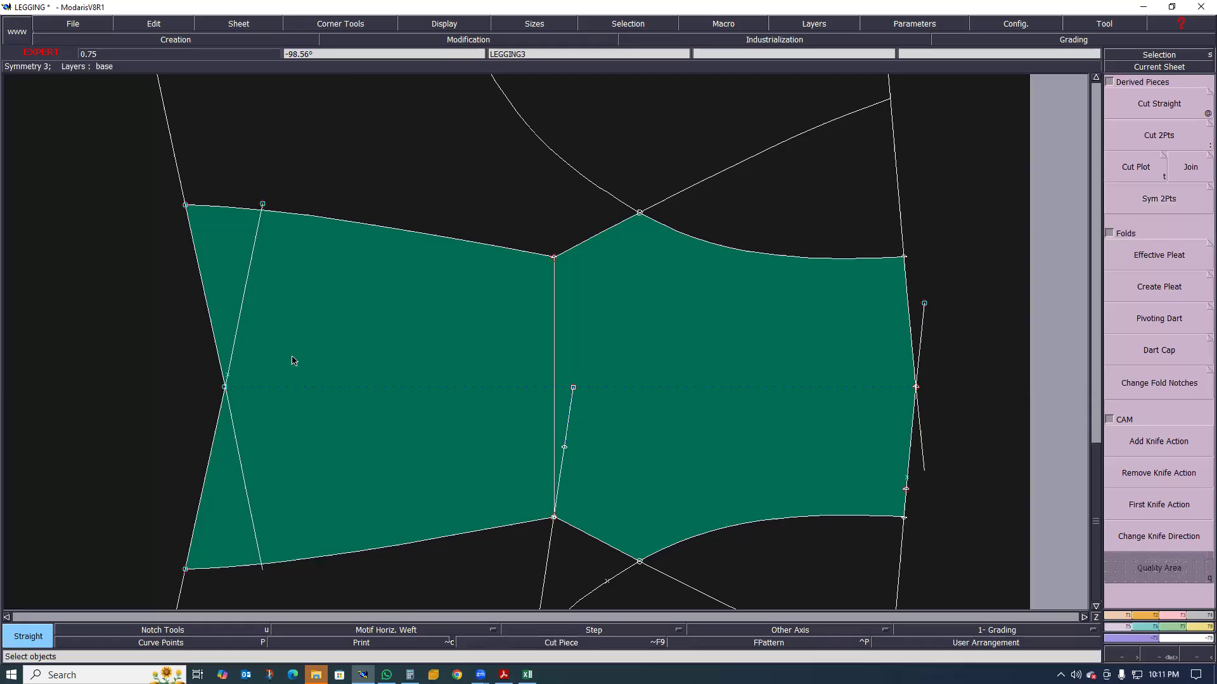
scroll(300, 368, down, 4)
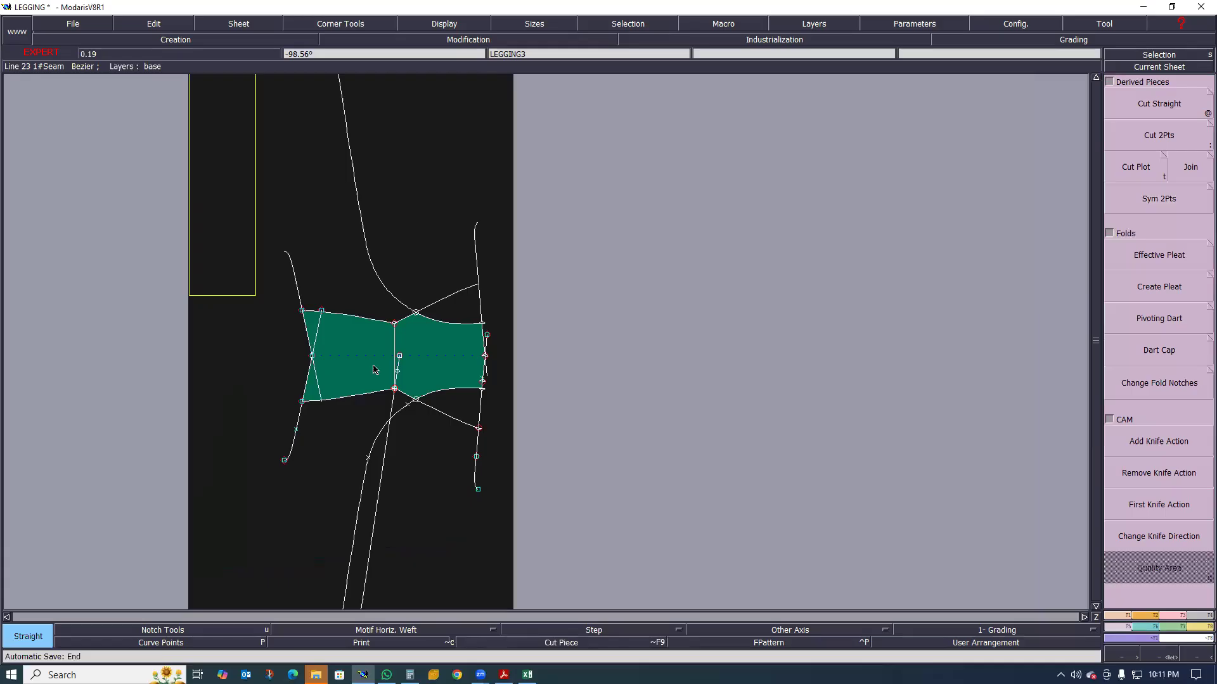
scroll(375, 368, up, 2)
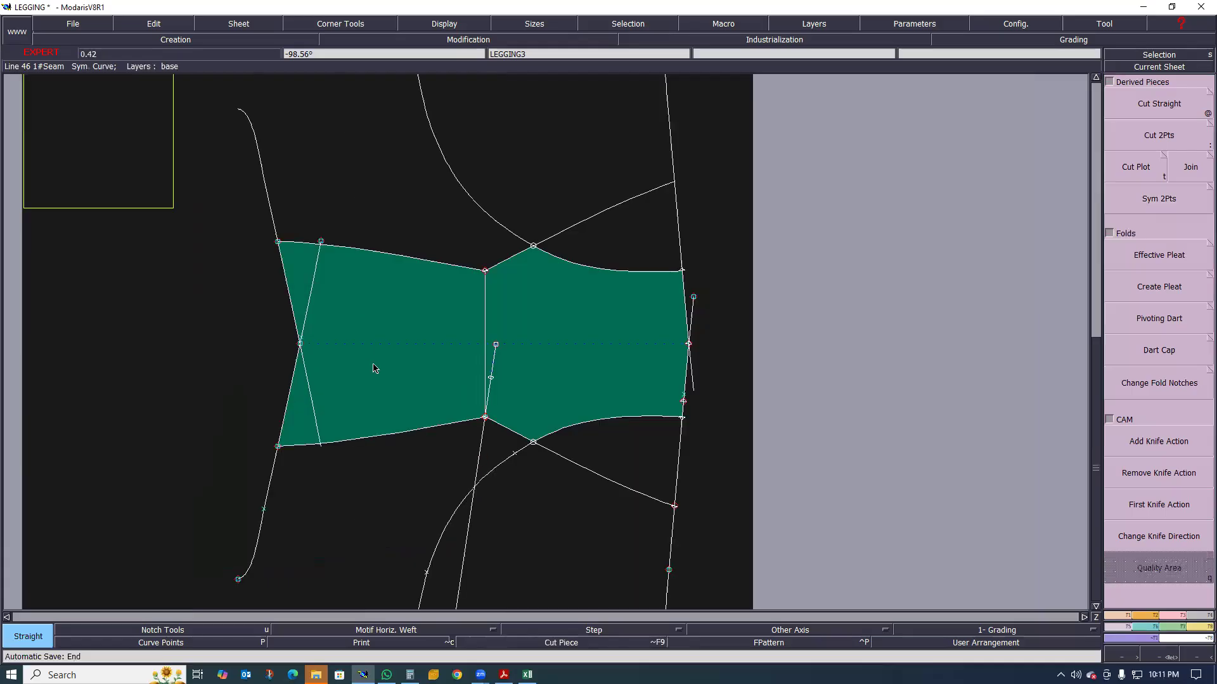
scroll(374, 368, up, 1)
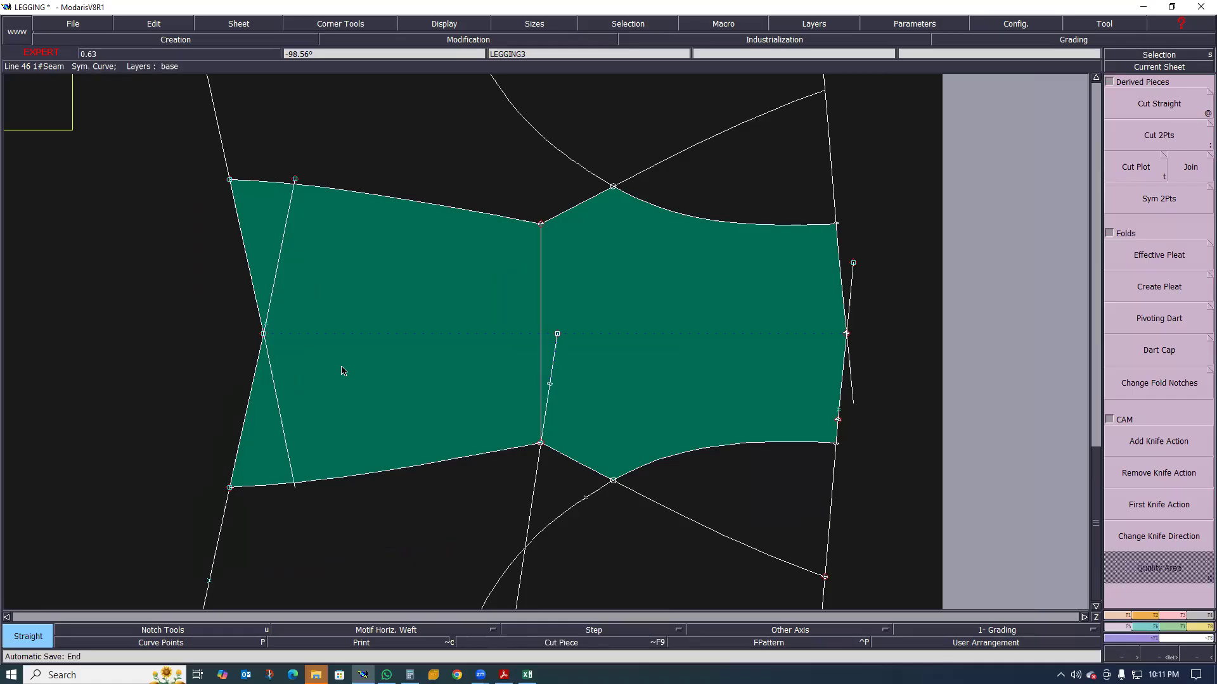
Inspect the unfolded waistband piece, check the stitch definition and silicone print position pages of the tech pack in Acrobat, and return to Modaris
scroll(325, 361, down, 1)
scroll(383, 427, down, 2)
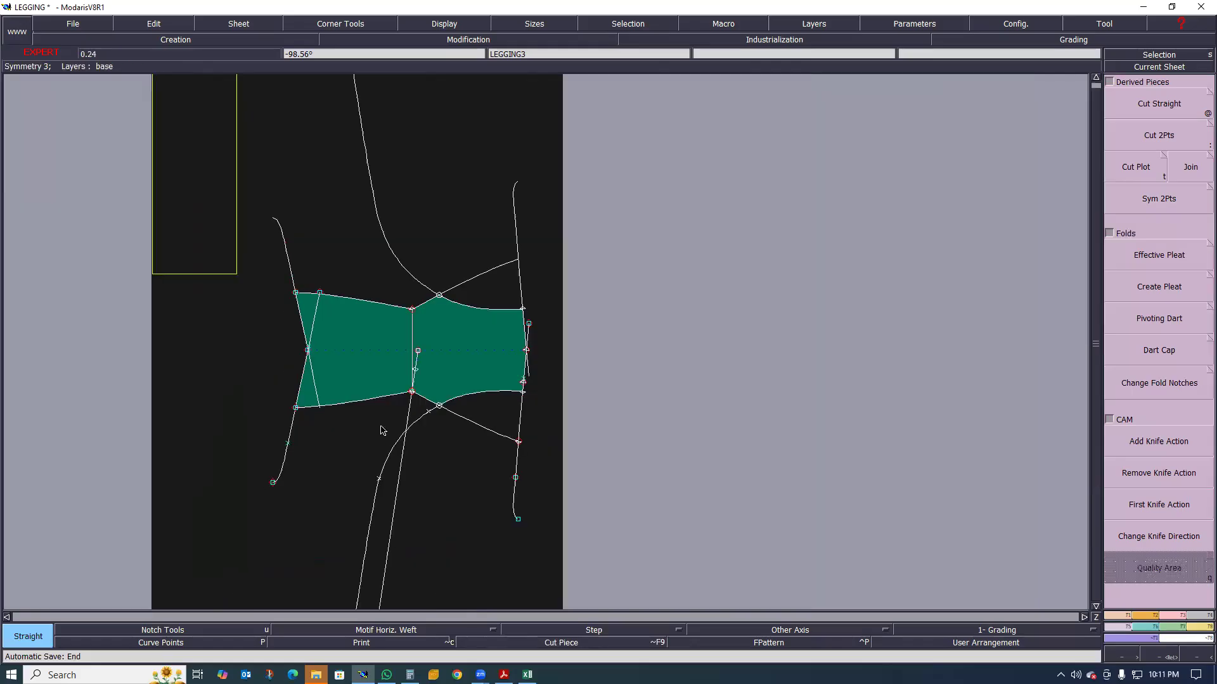
scroll(325, 359, up, 1)
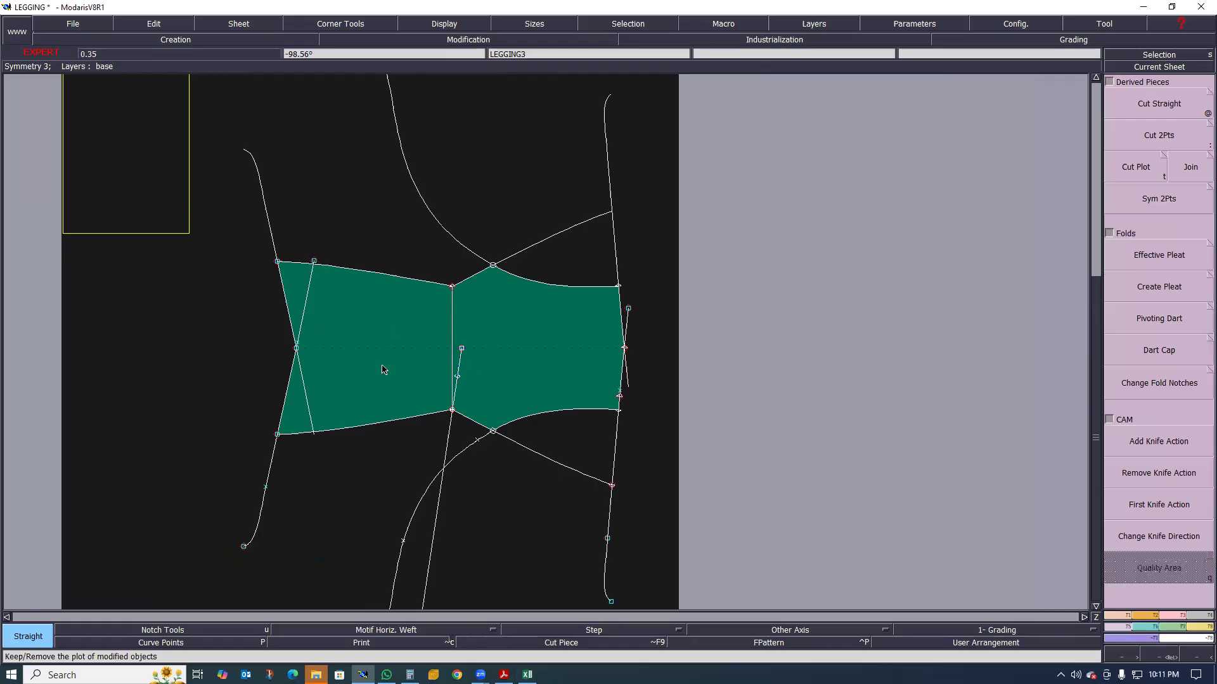
scroll(856, 336, up, 2)
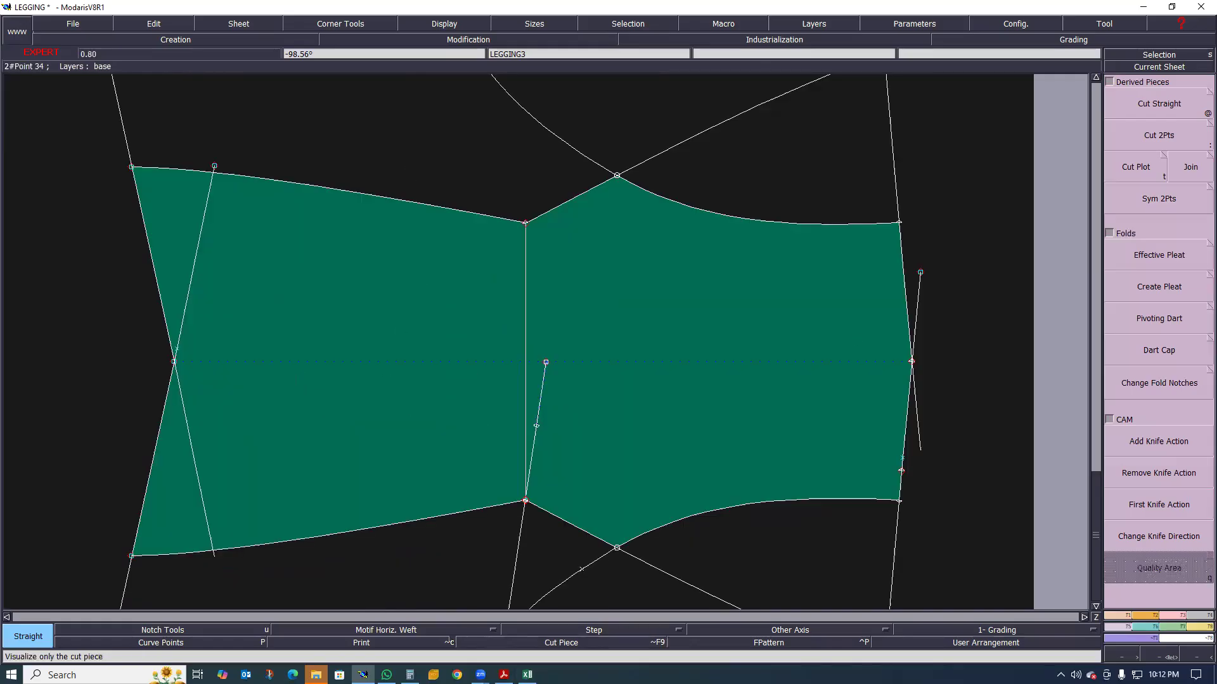
key(alt+Tab)
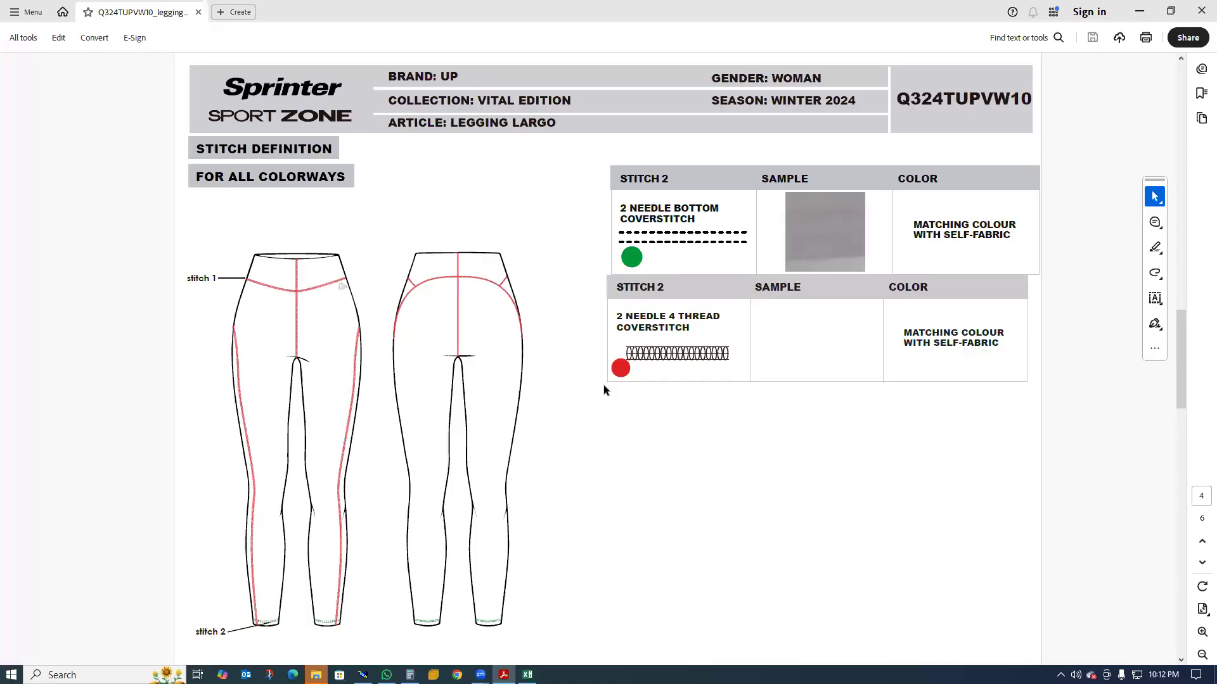
scroll(282, 313, down, 1)
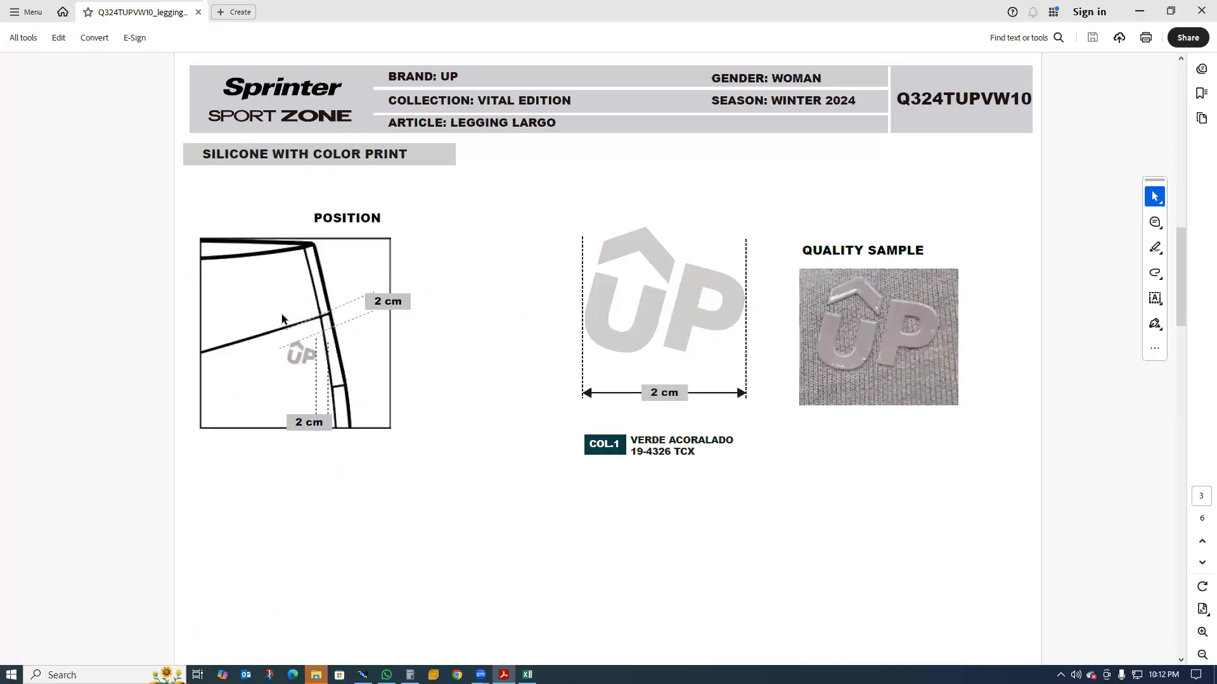
scroll(282, 313, up, 1)
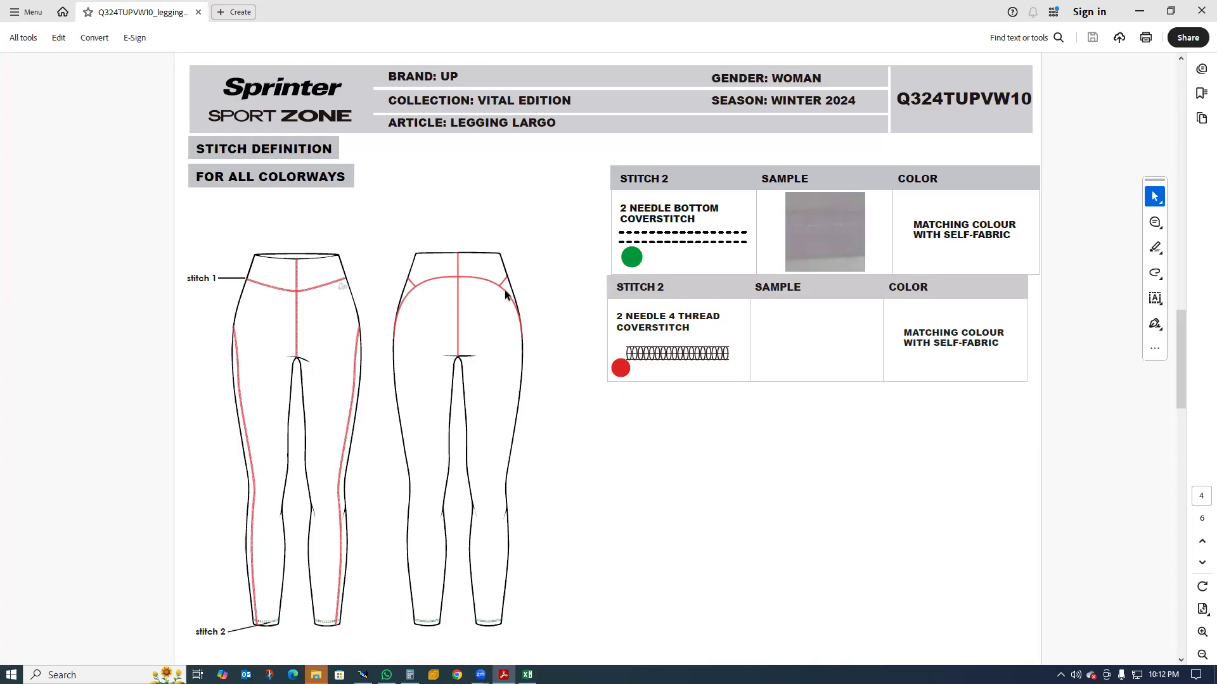
mouse_move(386, 675)
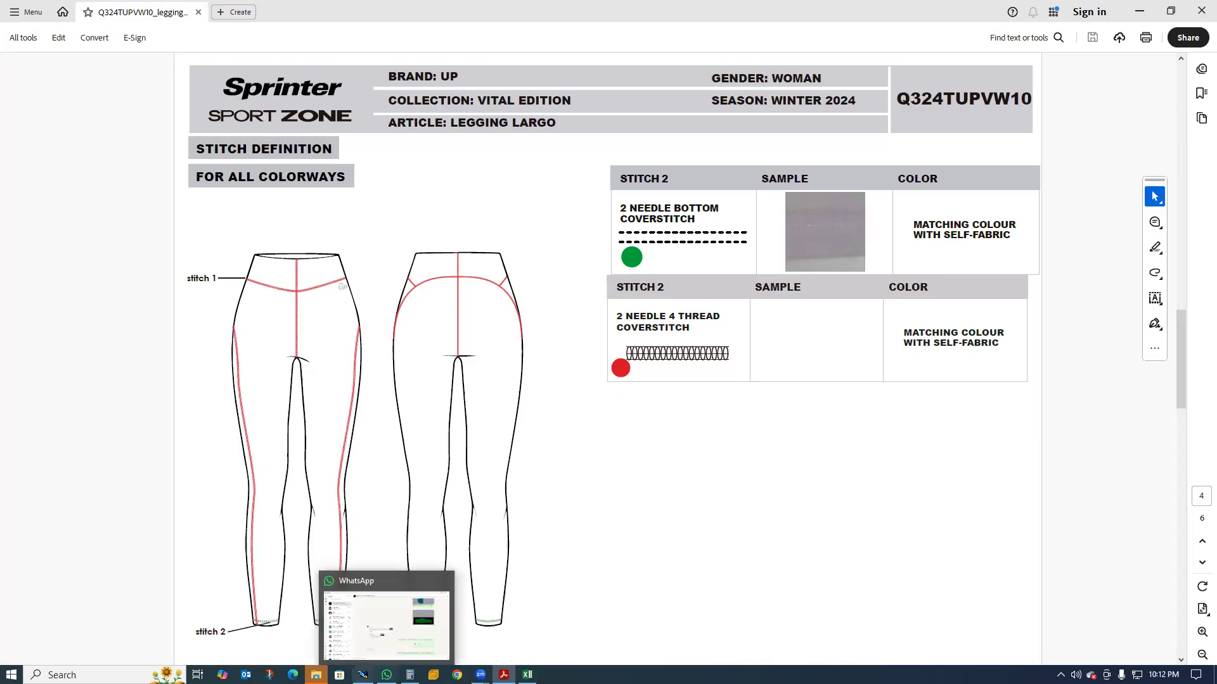
click(416, 553)
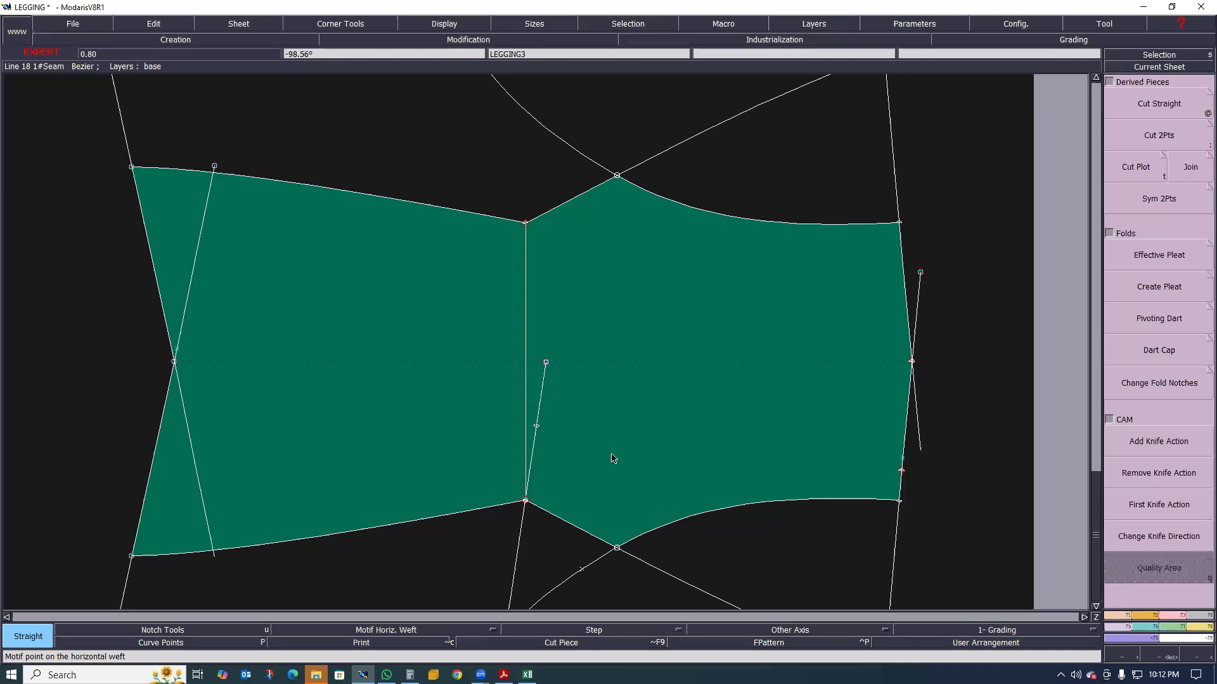
Move the married green leg piece away from the blue leg piece on the LEGGING sheet using Move Marriage
scroll(570, 418, down, 3)
click(57, 419)
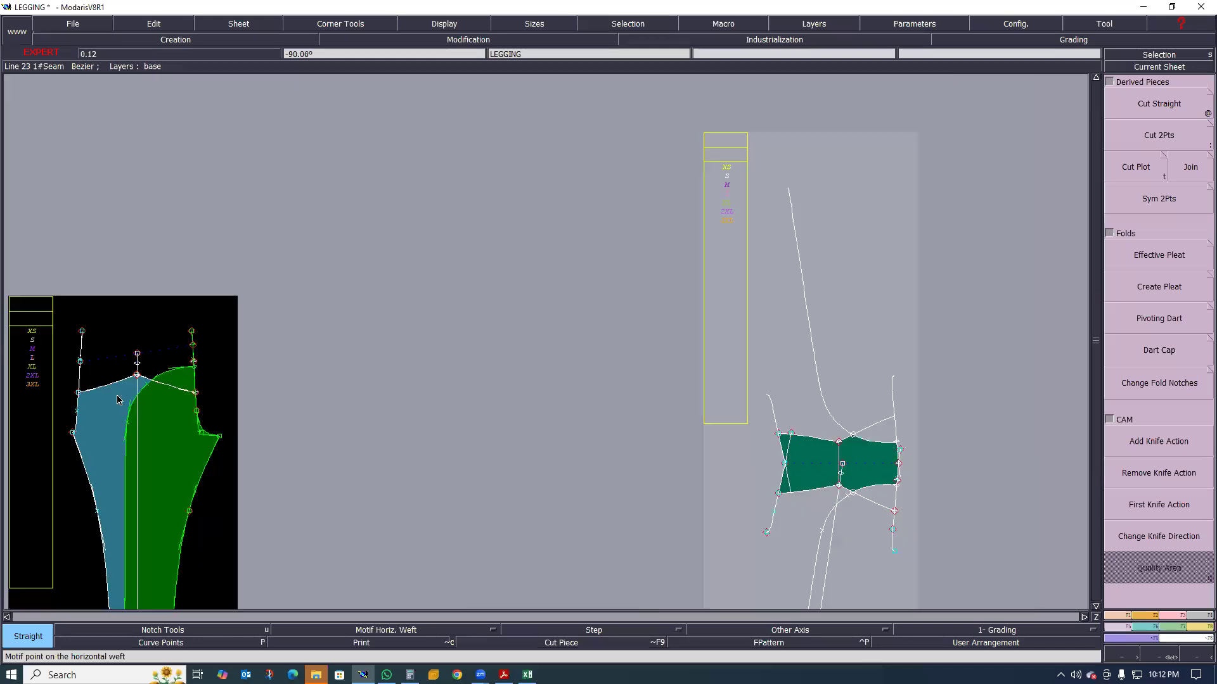
scroll(103, 399, up, 2)
scroll(318, 383, down, 2)
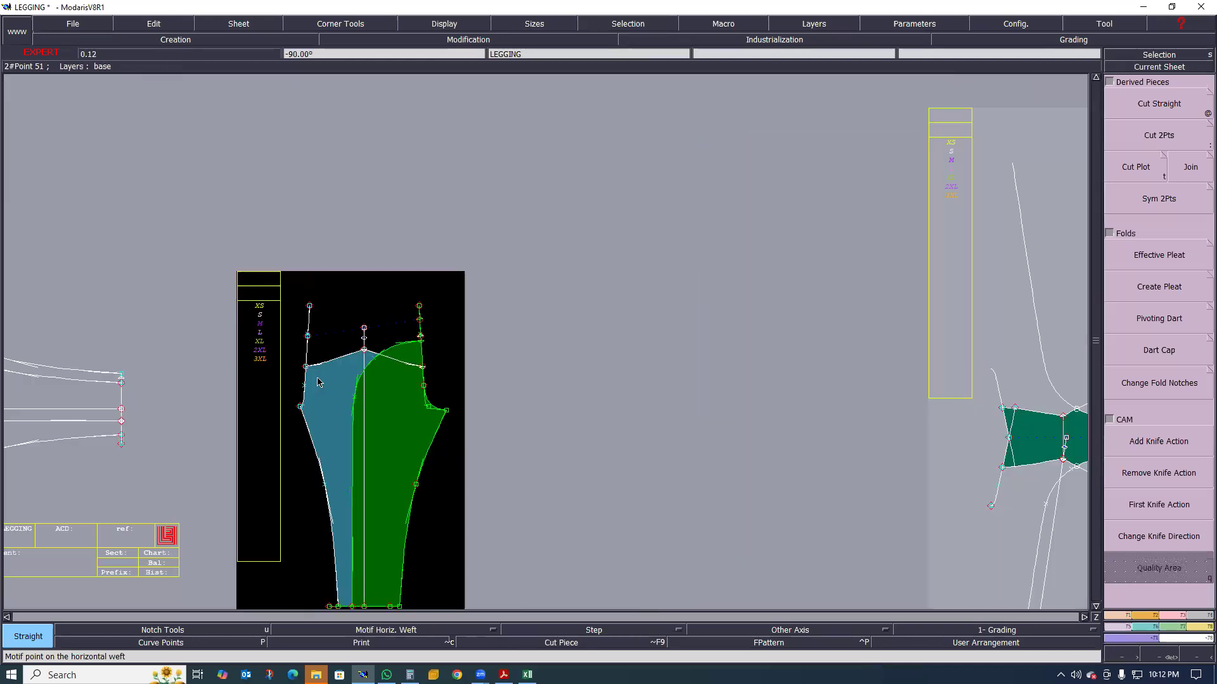
scroll(318, 383, up, 1)
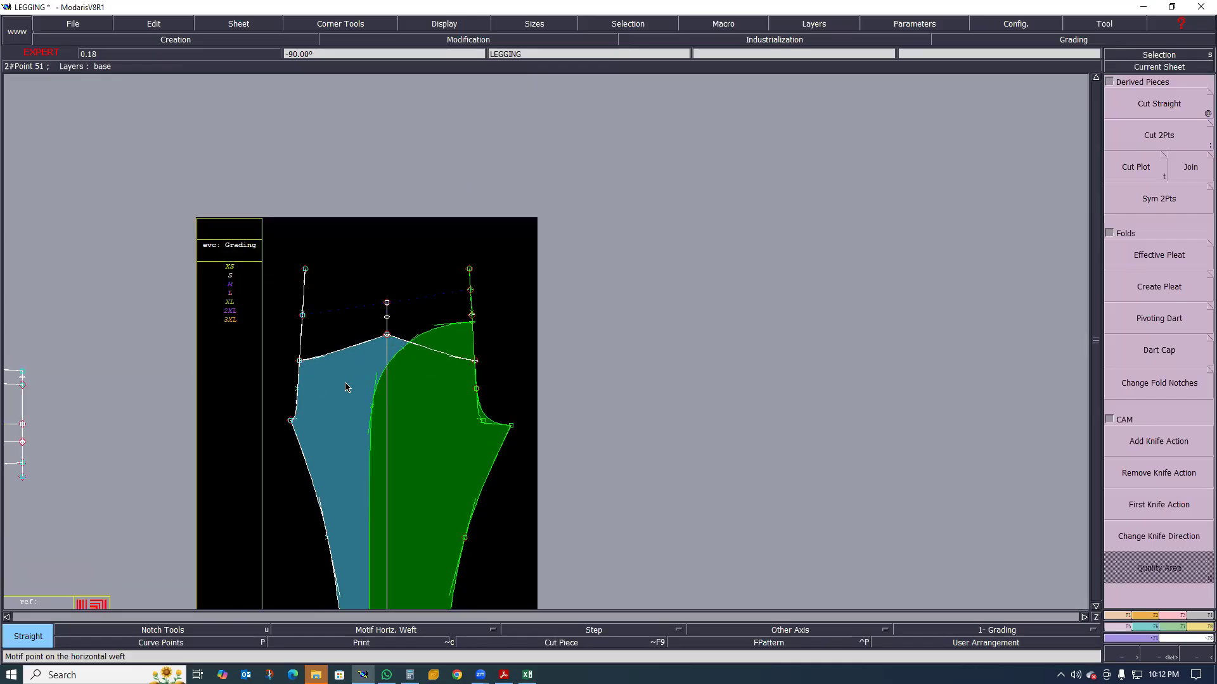
key(shift+m)
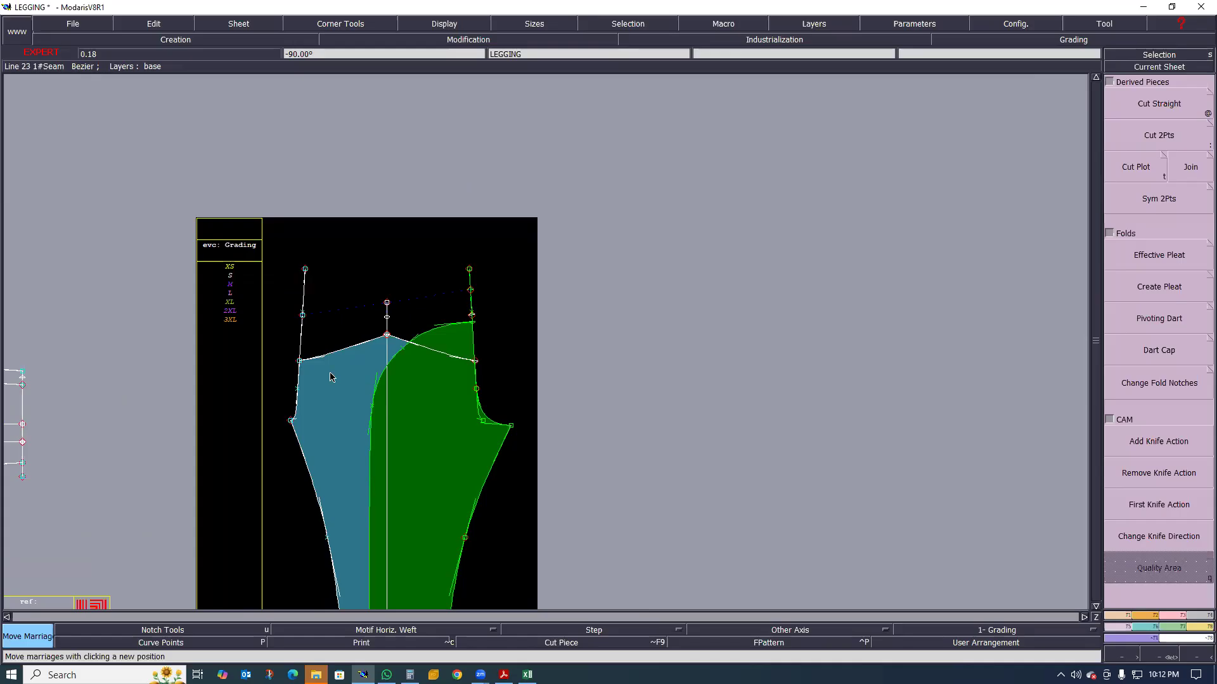
click(395, 394)
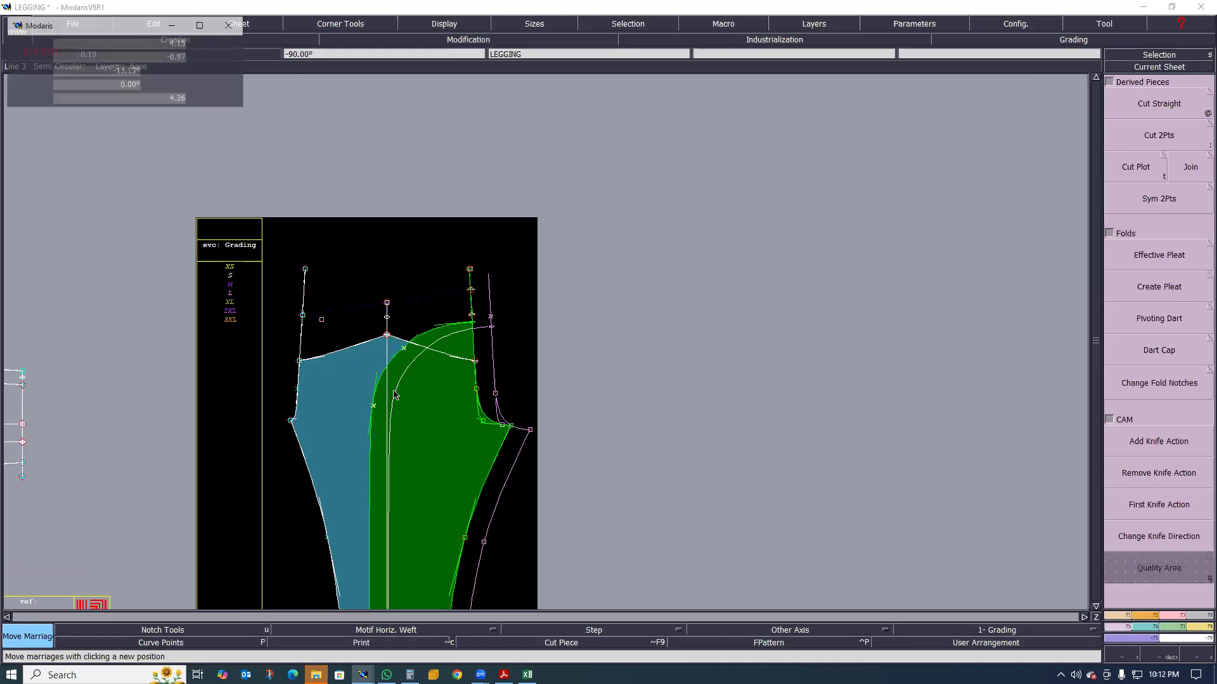
click(398, 345)
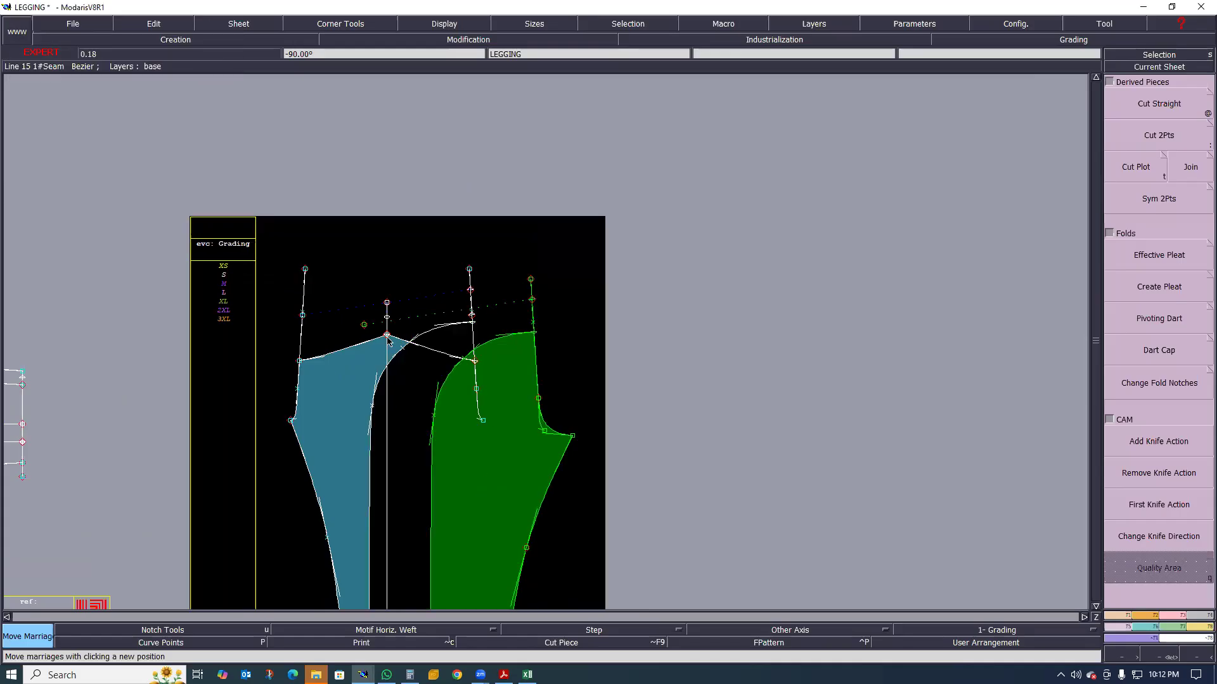
Examine the separated blue and green leg pieces around the curved panel seam, waist edges and crotch curve
scroll(365, 371, up, 2)
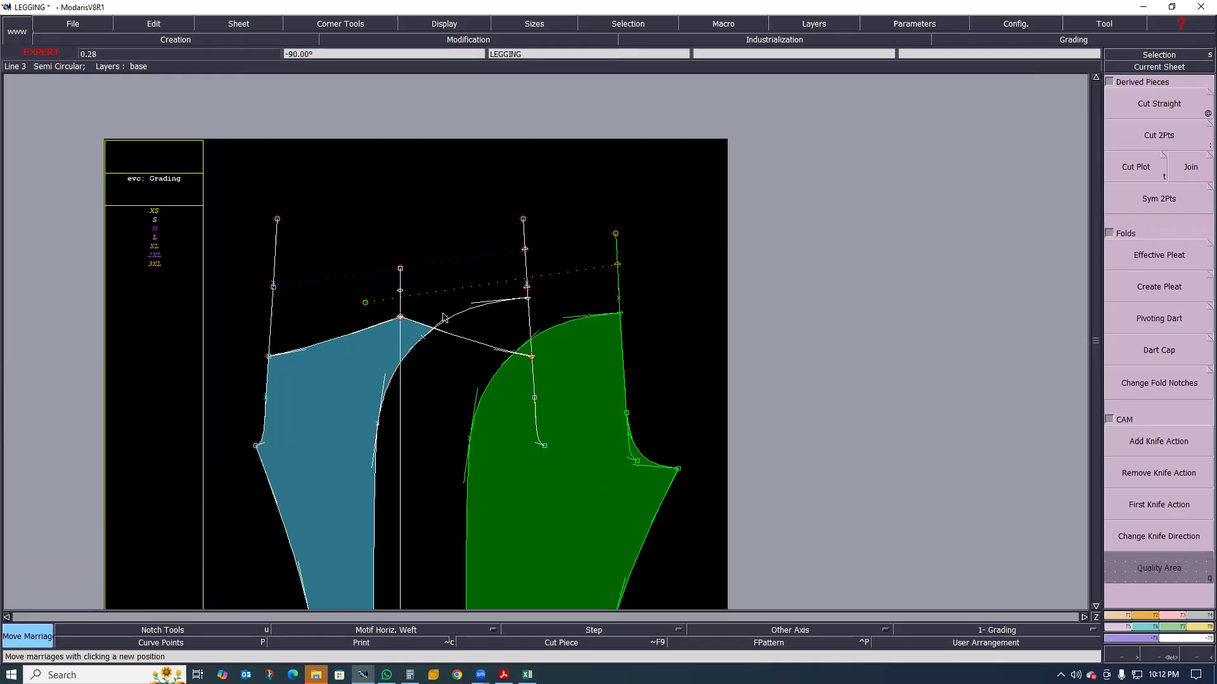
scroll(477, 305, up, 3)
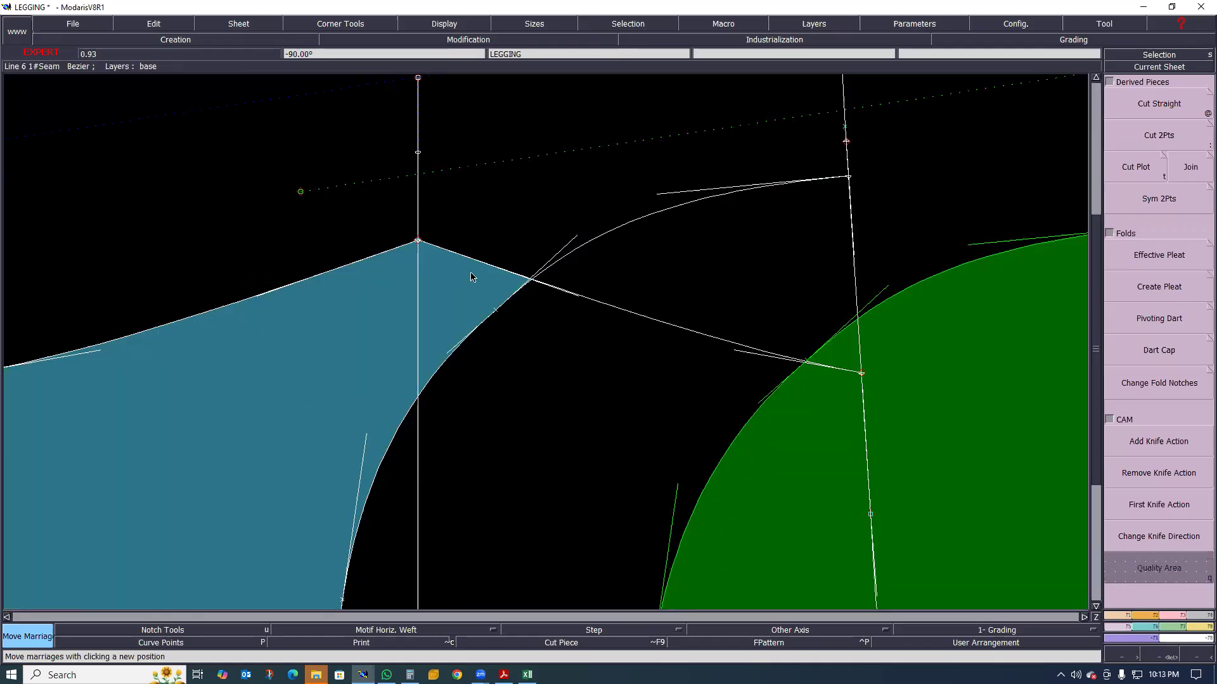
scroll(418, 308, down, 5)
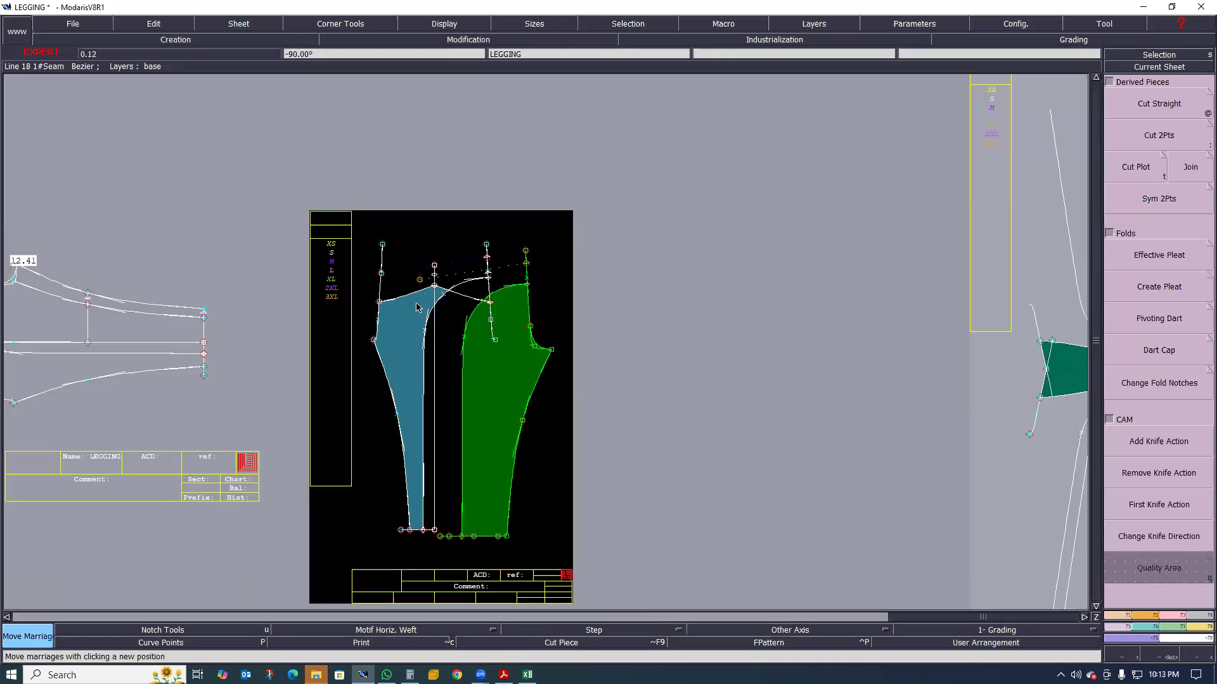
scroll(418, 308, up, 1)
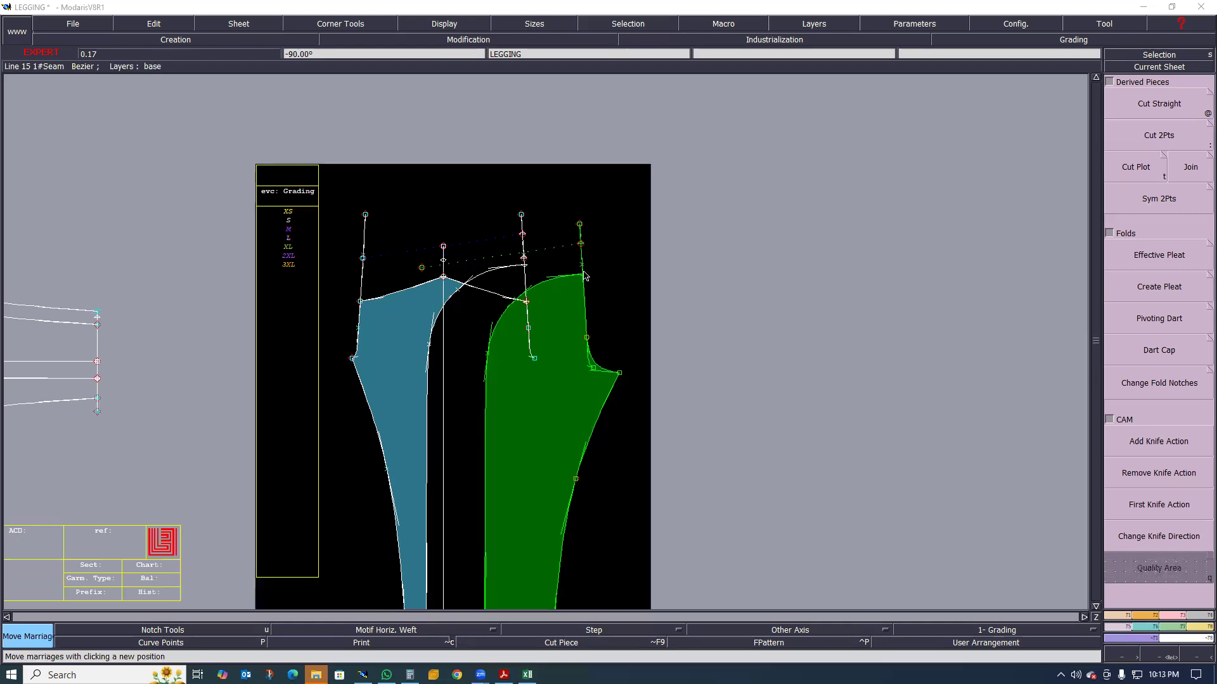
scroll(489, 308, down, 1)
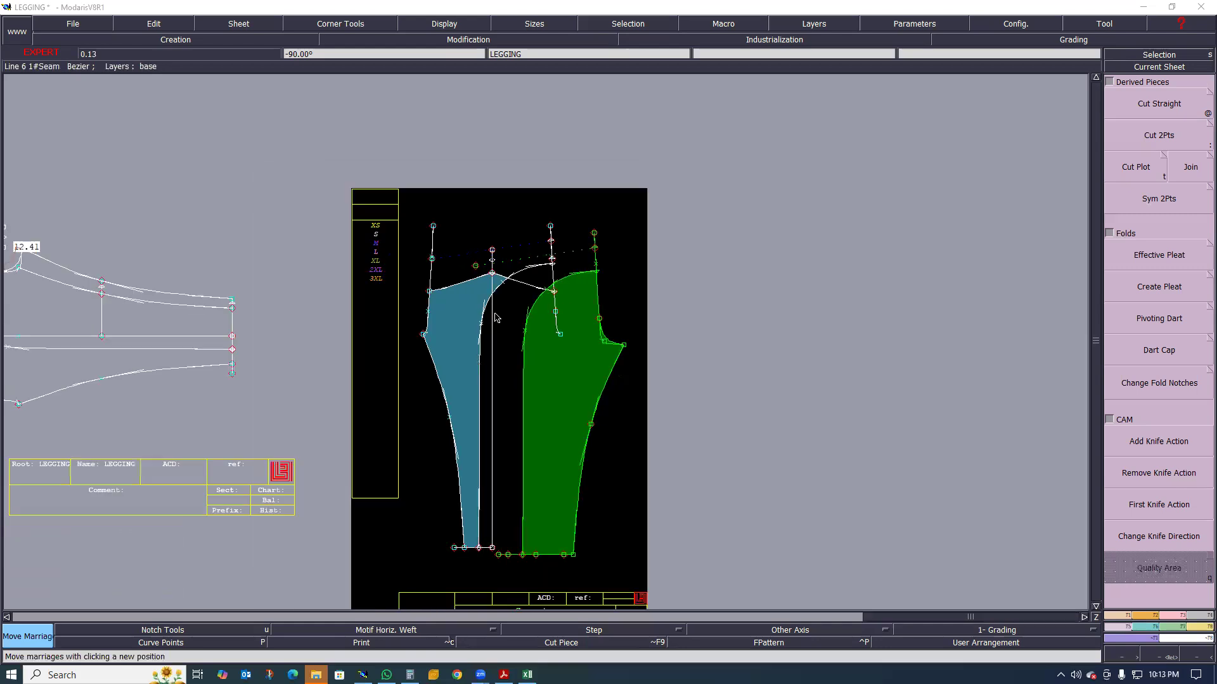
scroll(644, 281, up, 1)
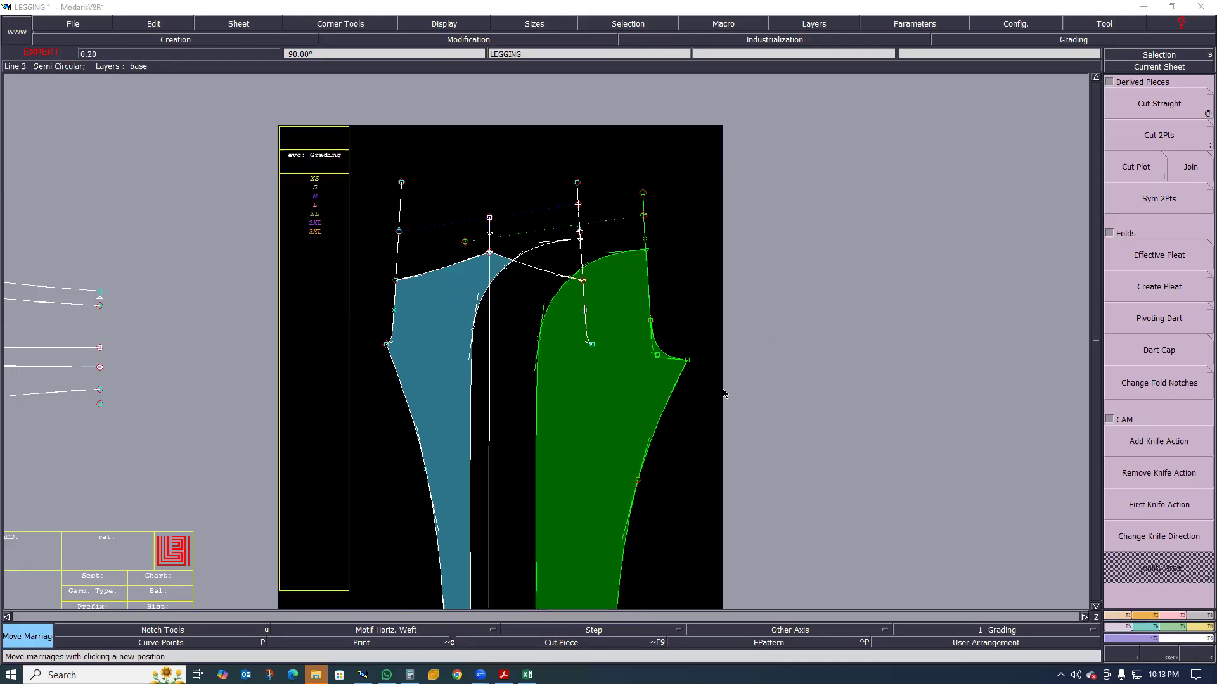
click(642, 353)
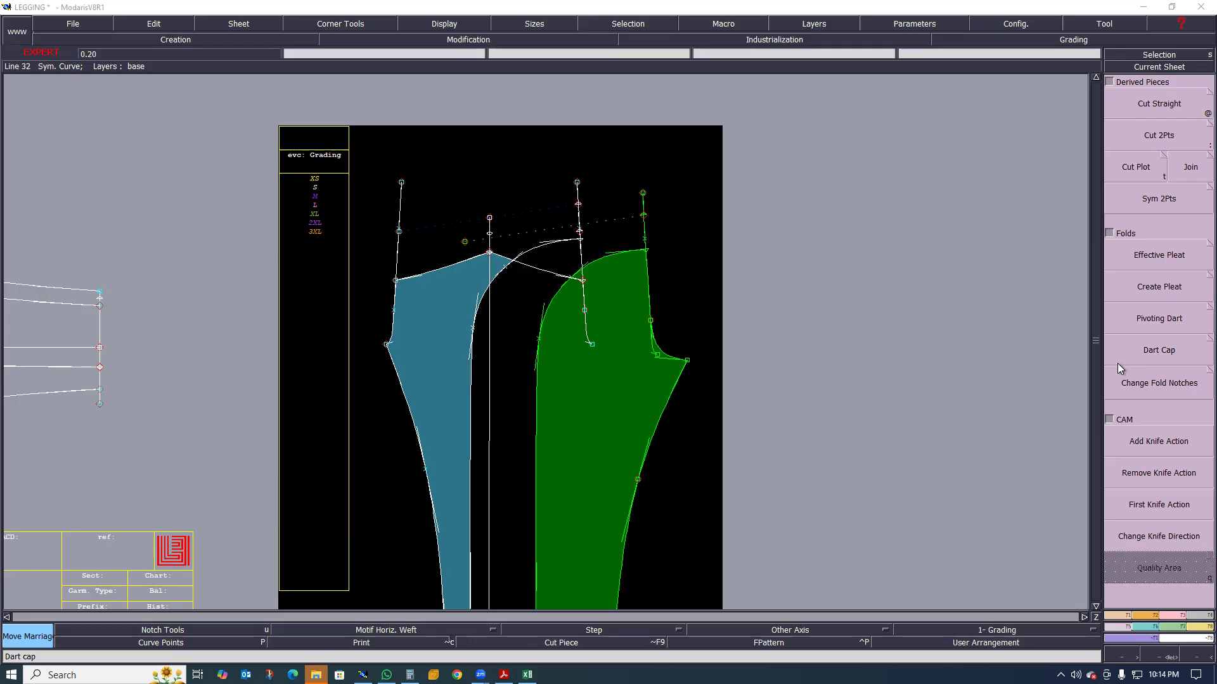
click(1139, 330)
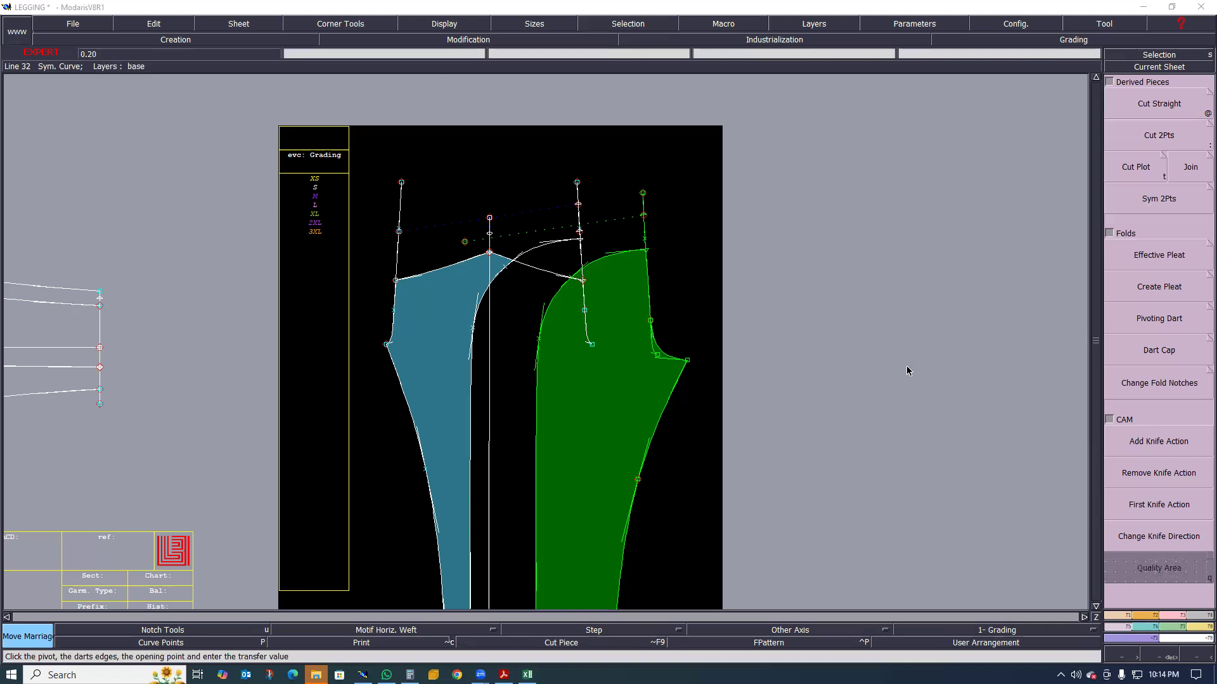
Examine the construction lines of the base LEGGING draft and compare the draft with the extracted leg pieces
scroll(533, 323, down, 3)
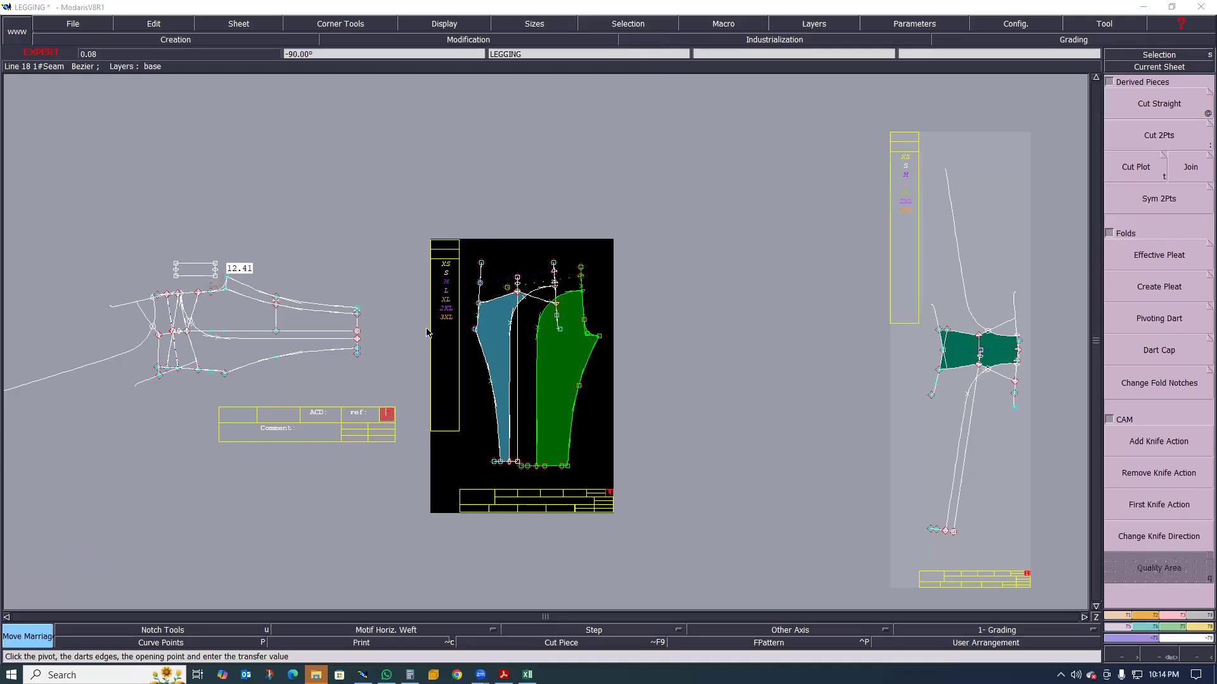
scroll(450, 314, up, 3)
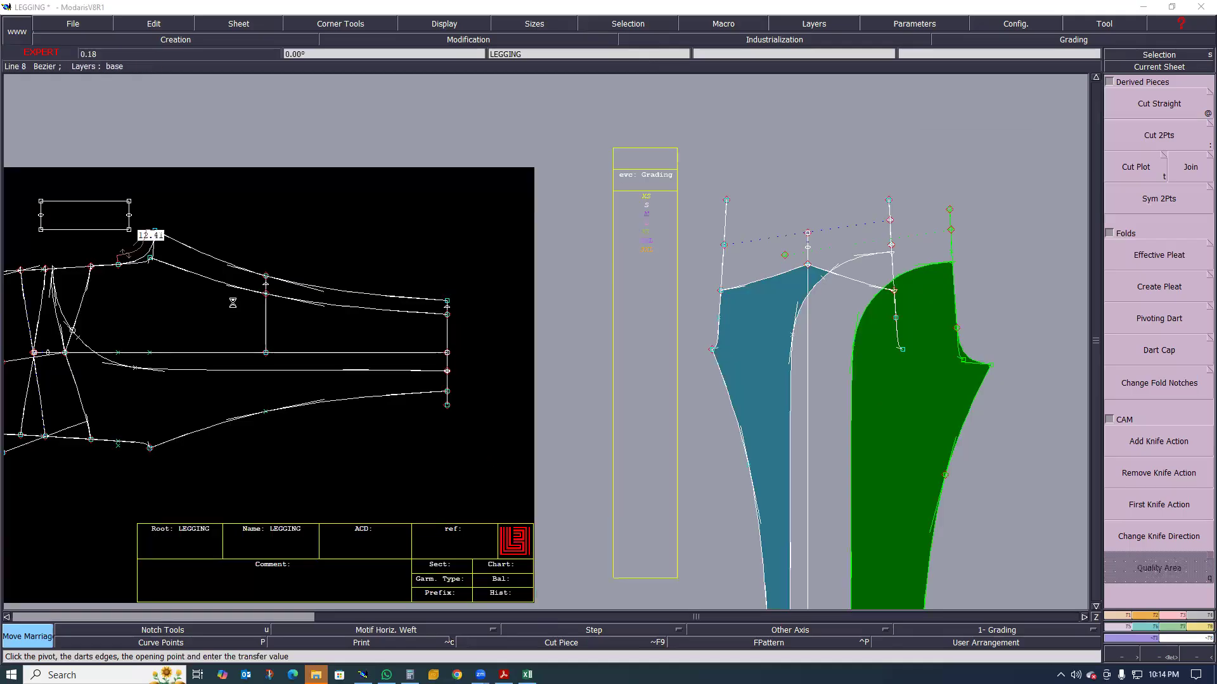
scroll(314, 344, up, 2)
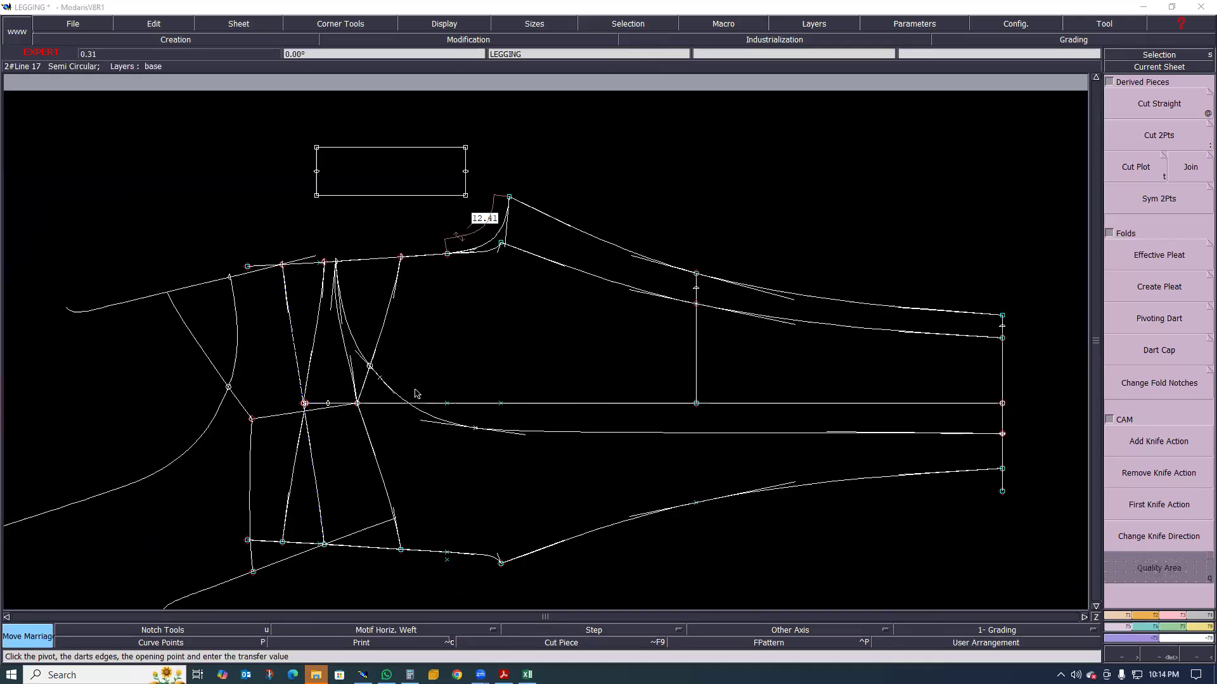
scroll(298, 393, down, 2)
scroll(348, 403, down, 1)
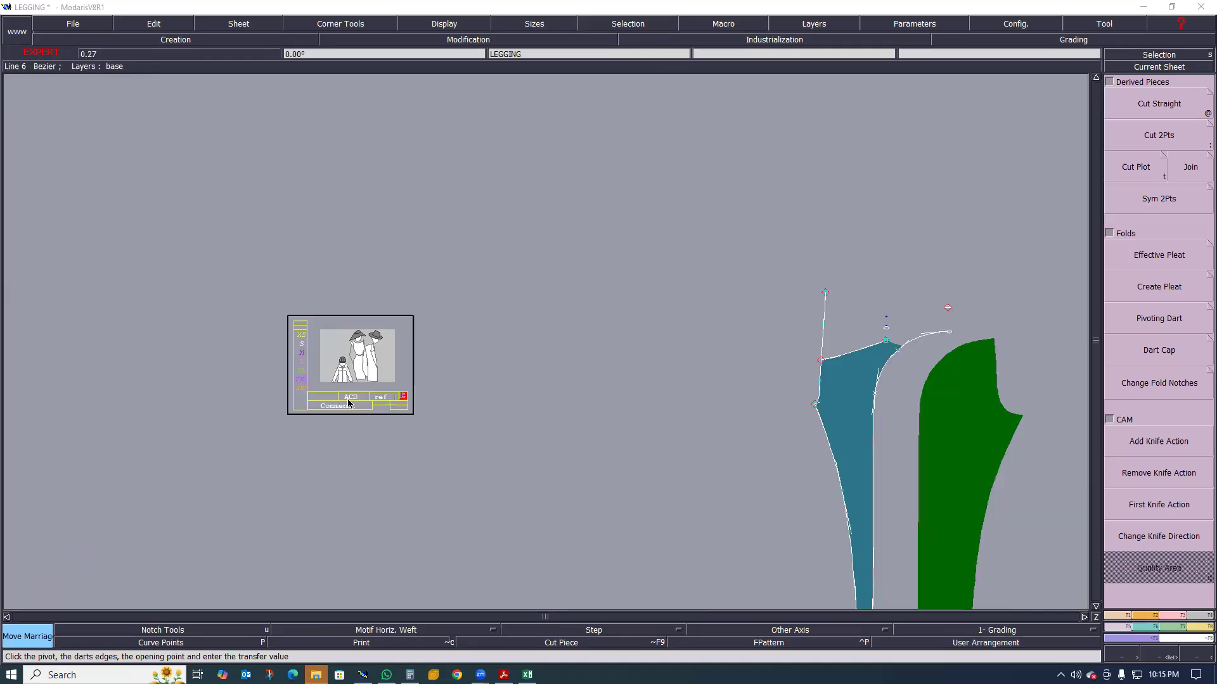
scroll(348, 403, up, 1)
scroll(346, 396, up, 1)
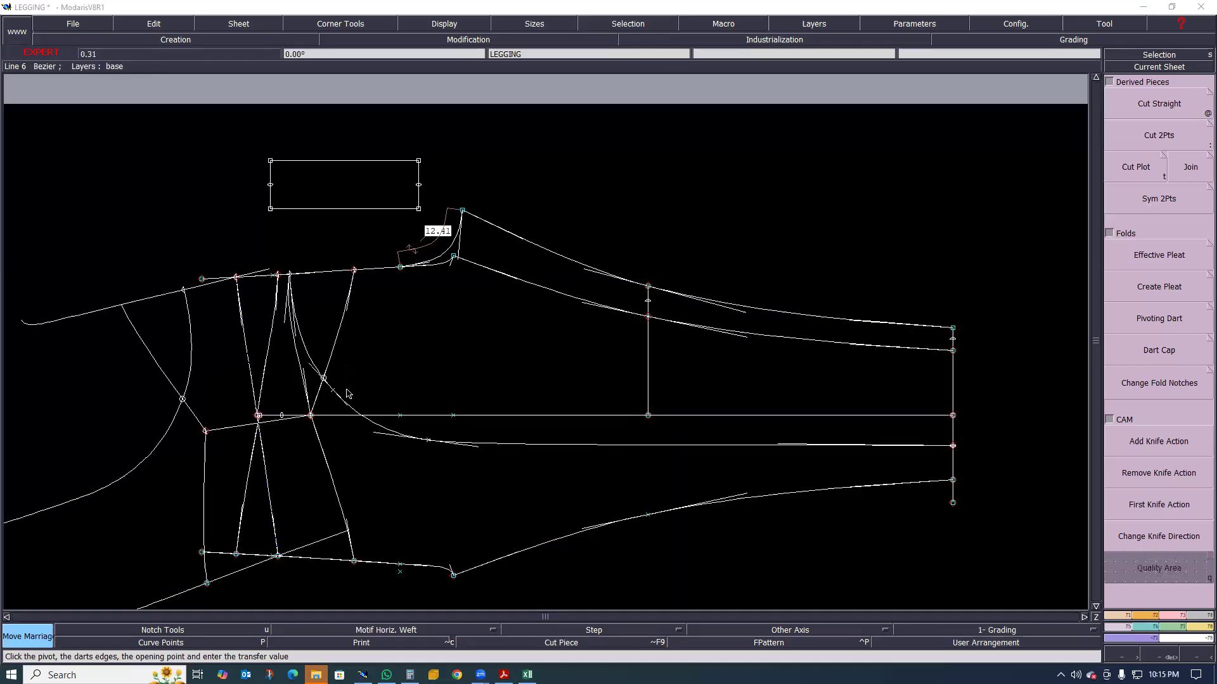
scroll(345, 390, up, 1)
scroll(399, 422, up, 1)
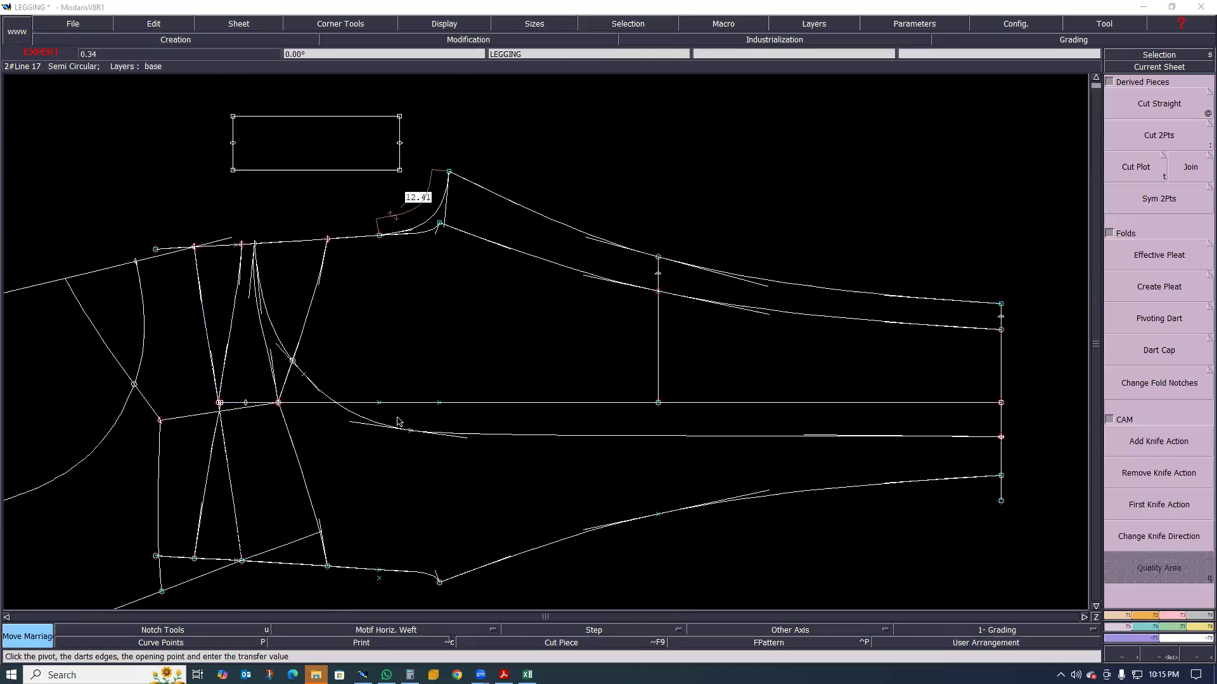
scroll(399, 458, up, 1)
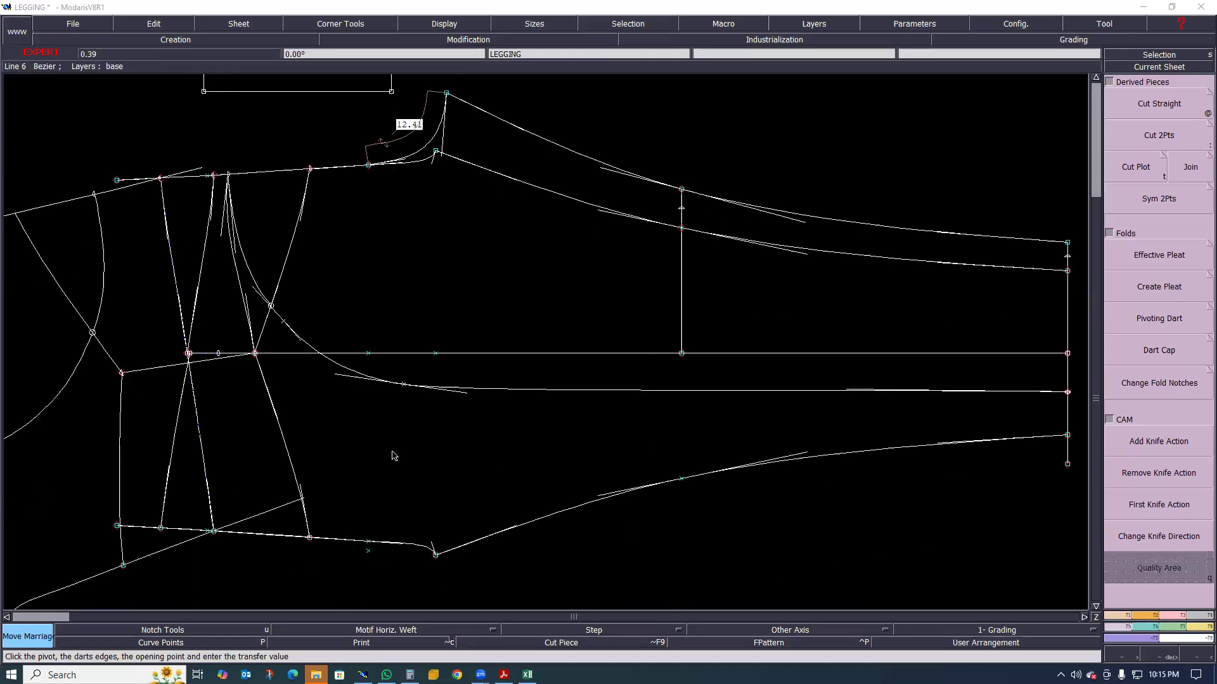
scroll(379, 468, down, 2)
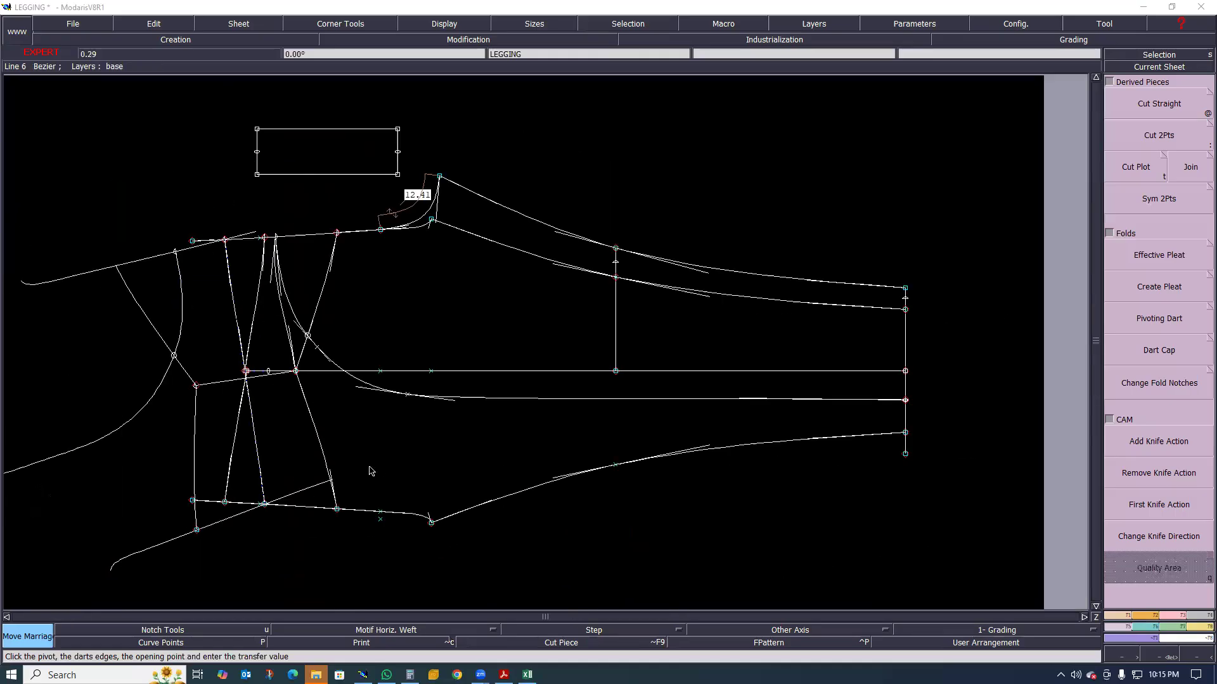
scroll(390, 443, down, 2)
scroll(751, 456, down, 2)
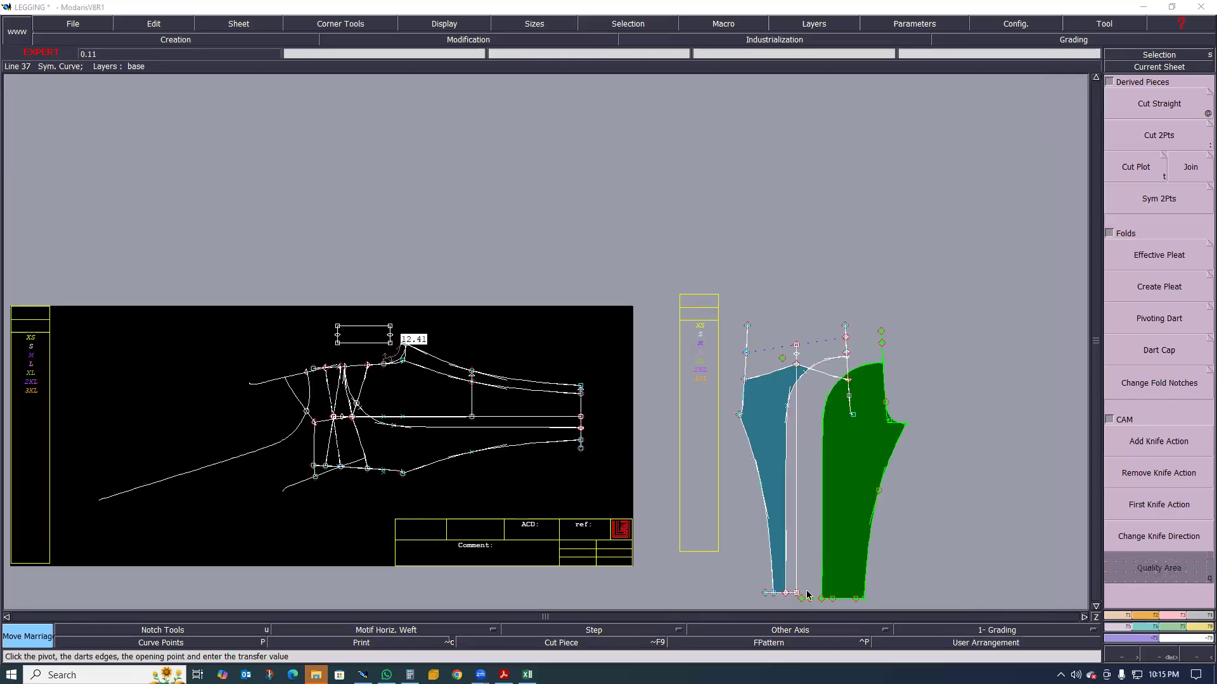
Select the lines of the base LEGGING draft and apply a 1 cm line seam value at beginning and end
drag(108, 281, 619, 495)
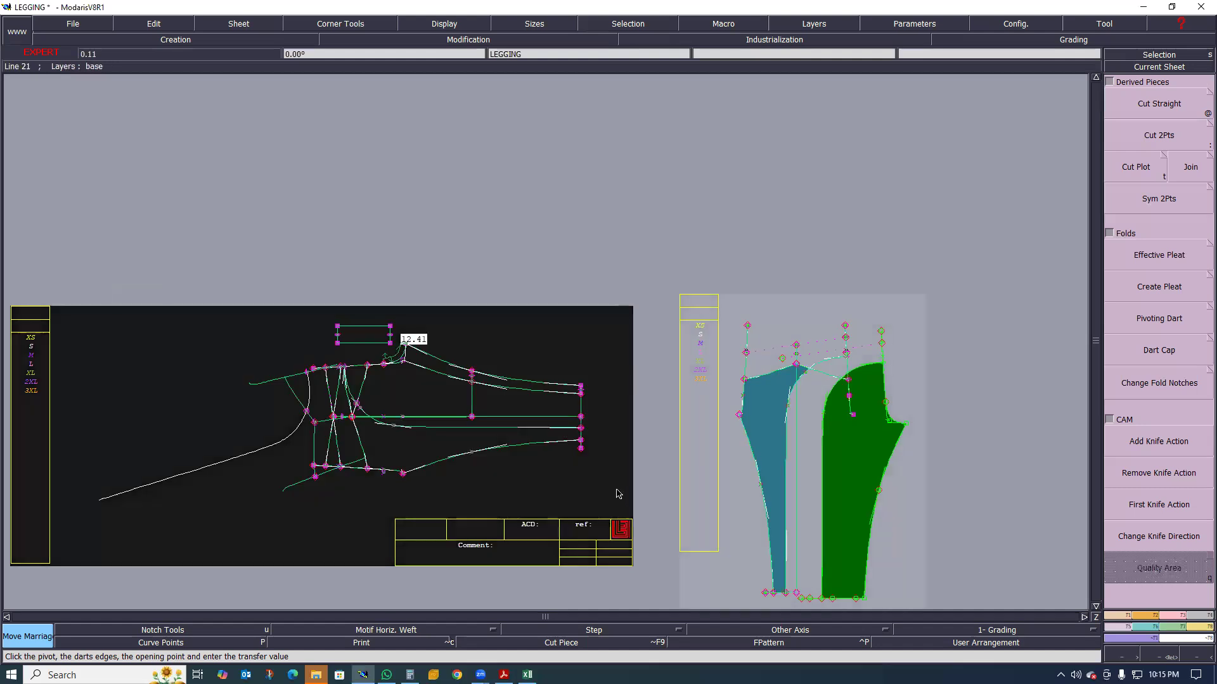
key(c)
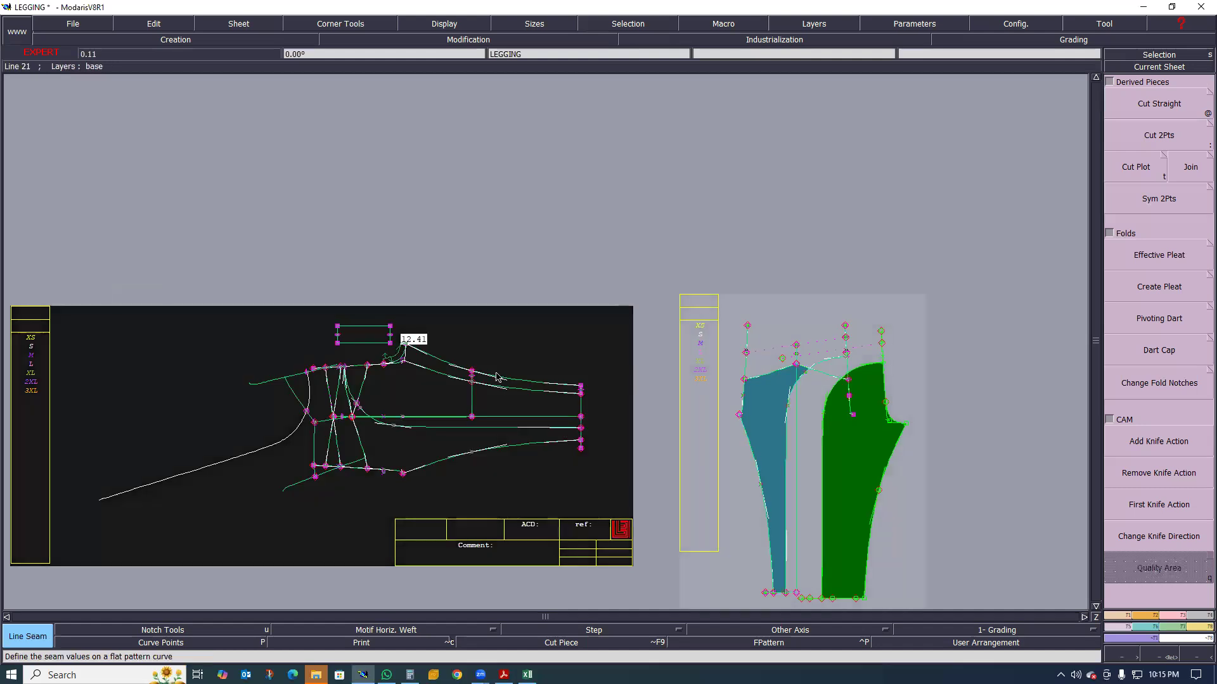
click(534, 368)
text(1)
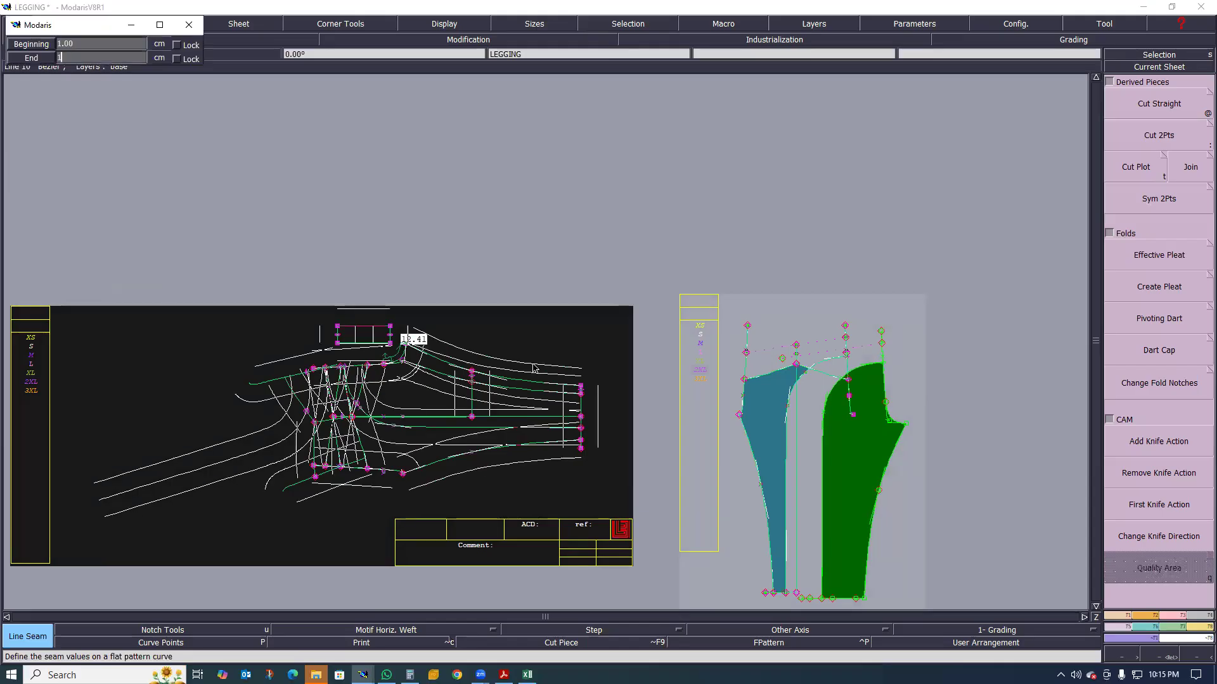
key(Return)
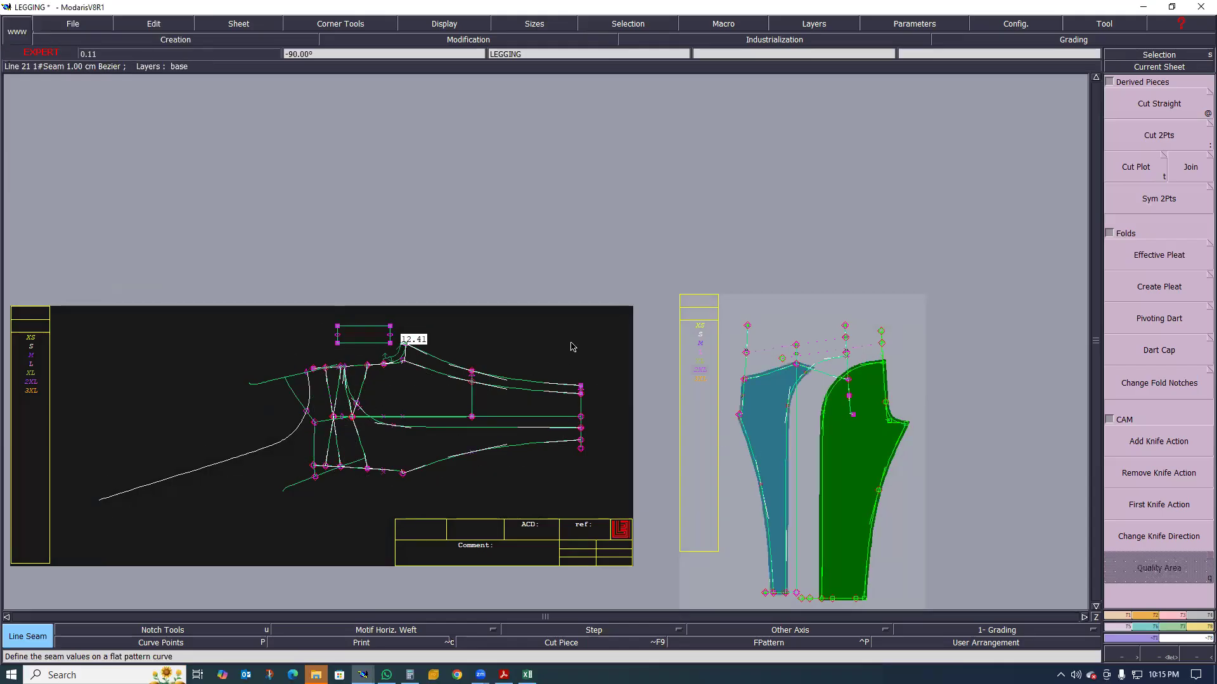
Select the hem lines of the base LEGGING draft and apply a 2 cm line seam value at beginning and end
scroll(877, 467, up, 1)
drag(502, 299, 555, 438)
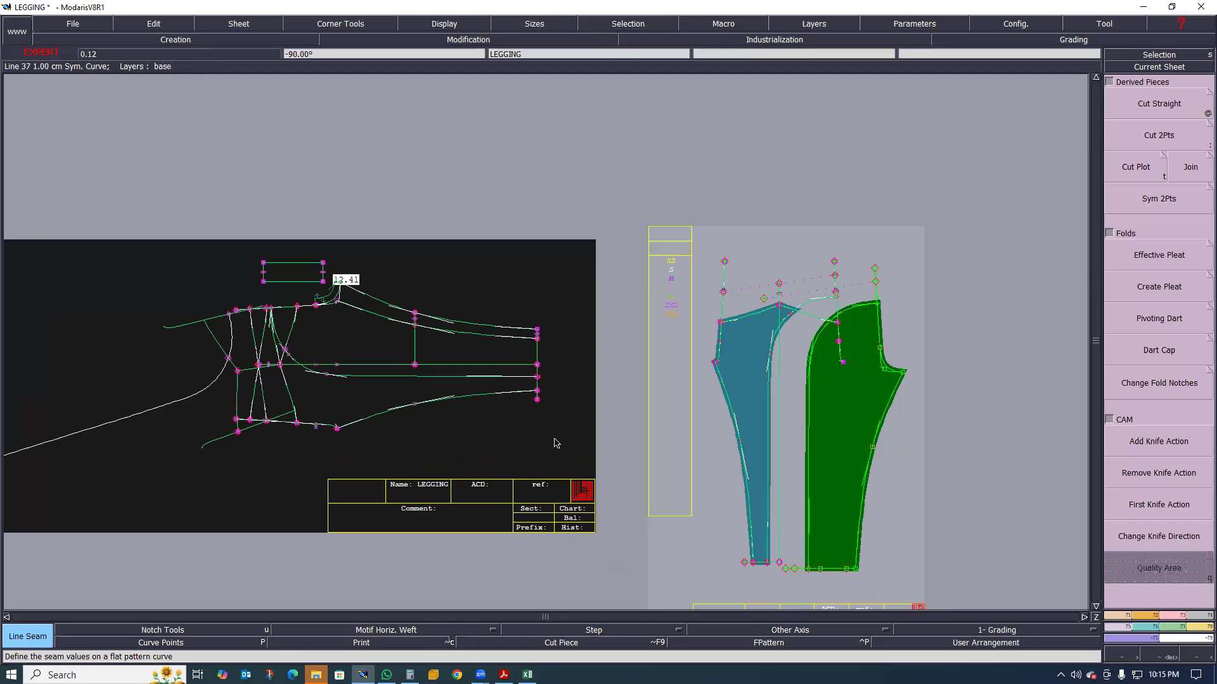
click(577, 363)
text(2)
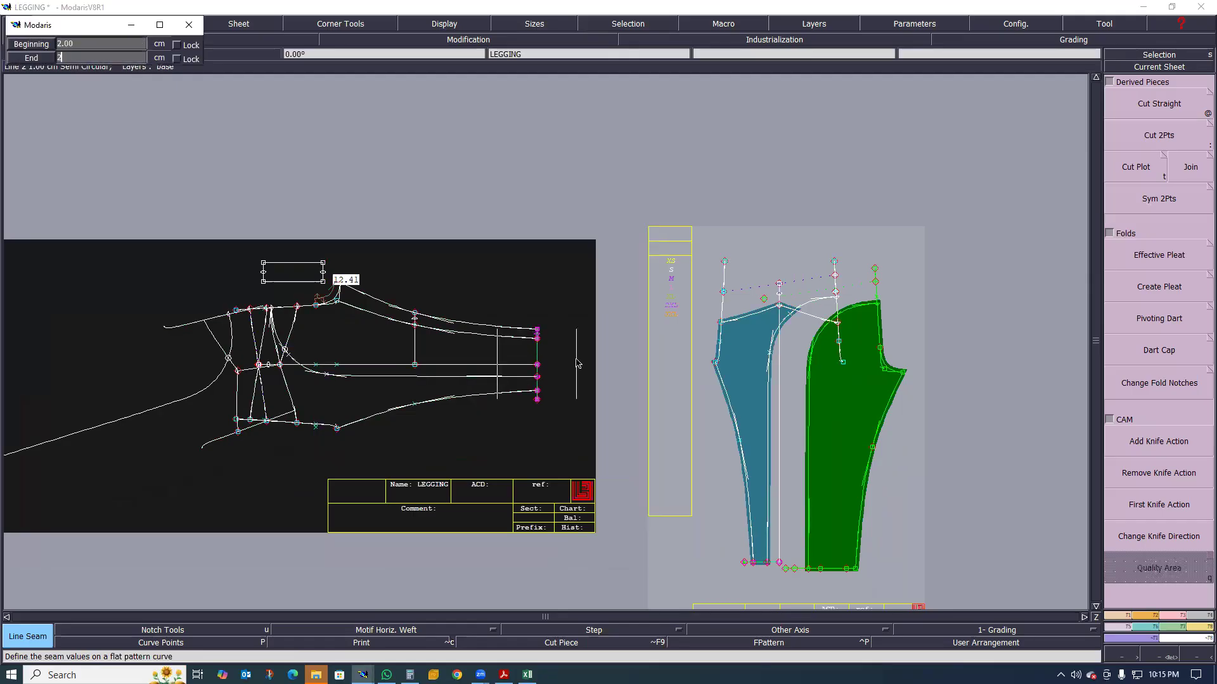
key(Return)
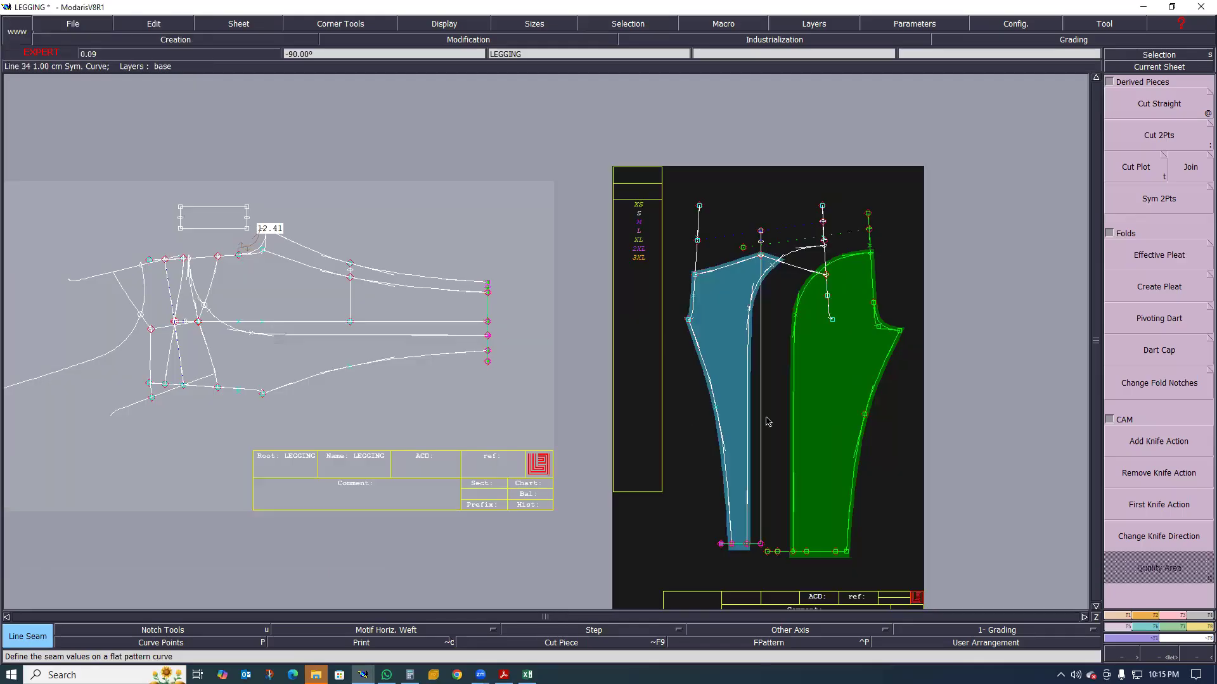
Examine the hem and side seam allowances on the blue and green leg pieces and compare them with the base draft
click(769, 419)
scroll(630, 388, up, 1)
scroll(633, 386, up, 1)
scroll(730, 371, down, 1)
scroll(380, 335, down, 1)
scroll(476, 358, up, 1)
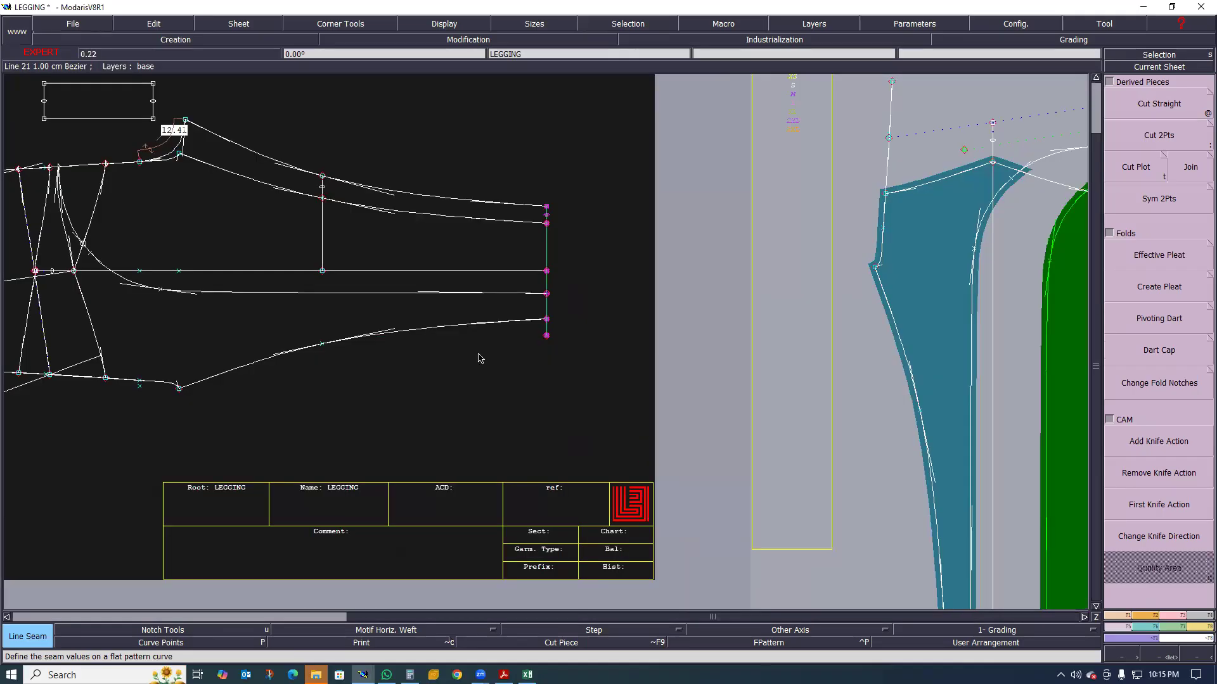
scroll(734, 378, down, 1)
scroll(650, 369, down, 1)
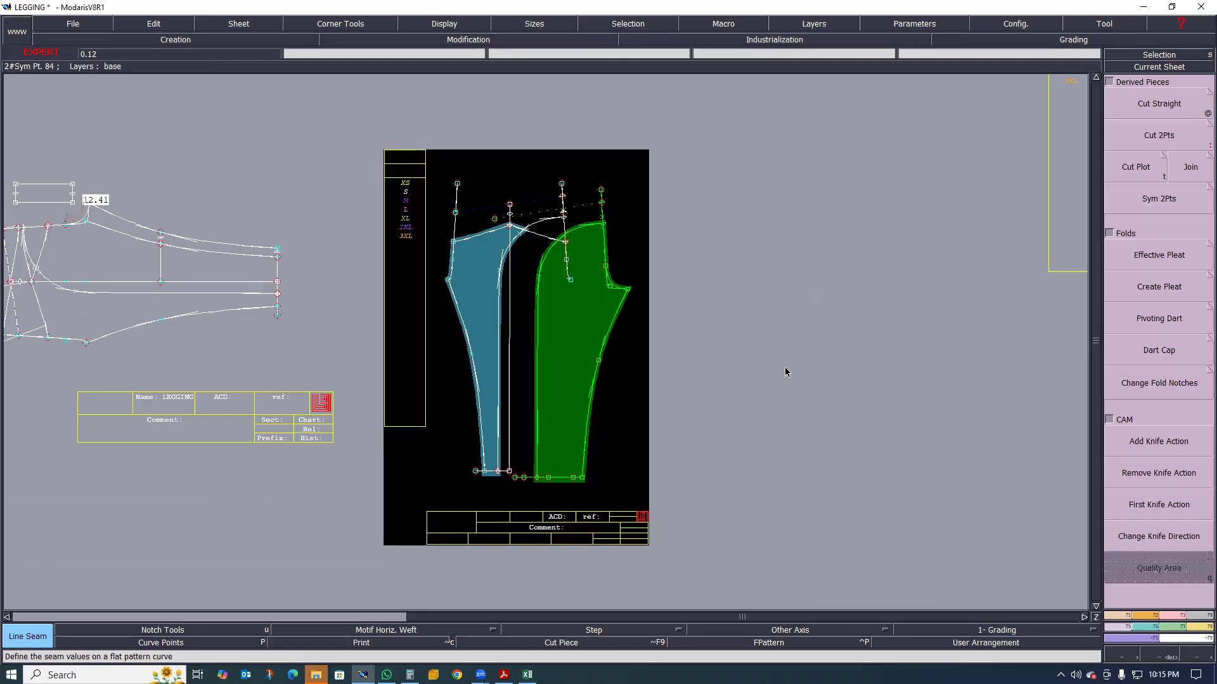
scroll(608, 314, down, 1)
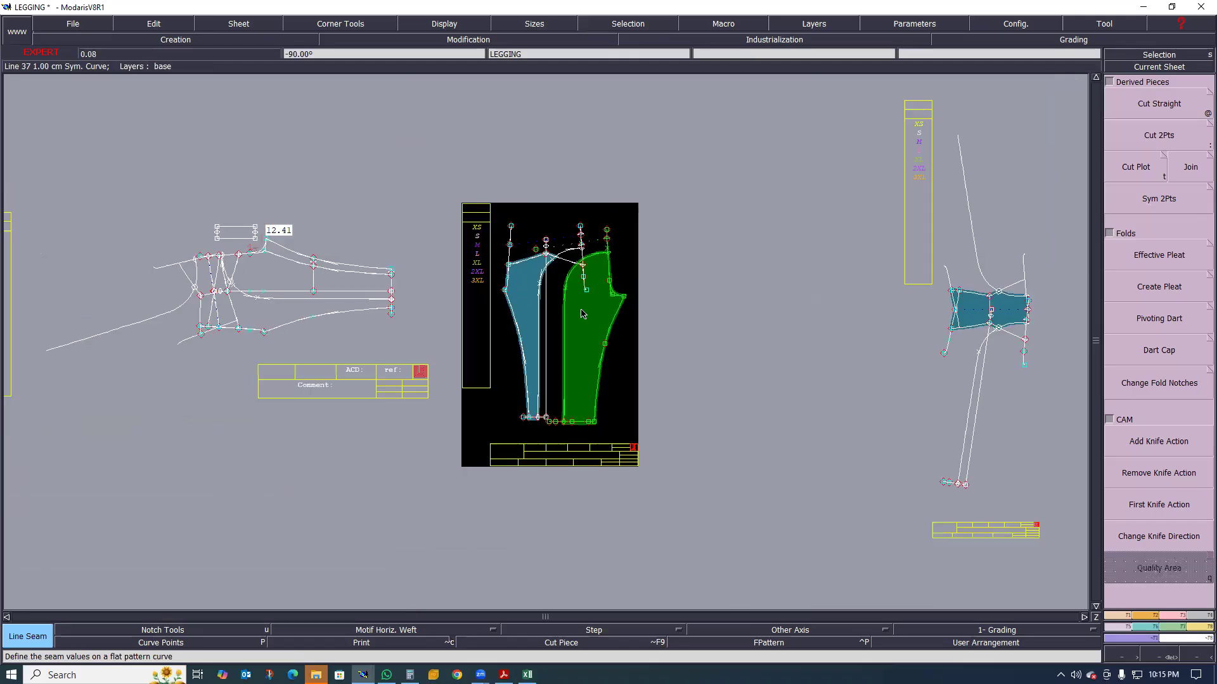
scroll(503, 319, up, 1)
scroll(579, 337, down, 1)
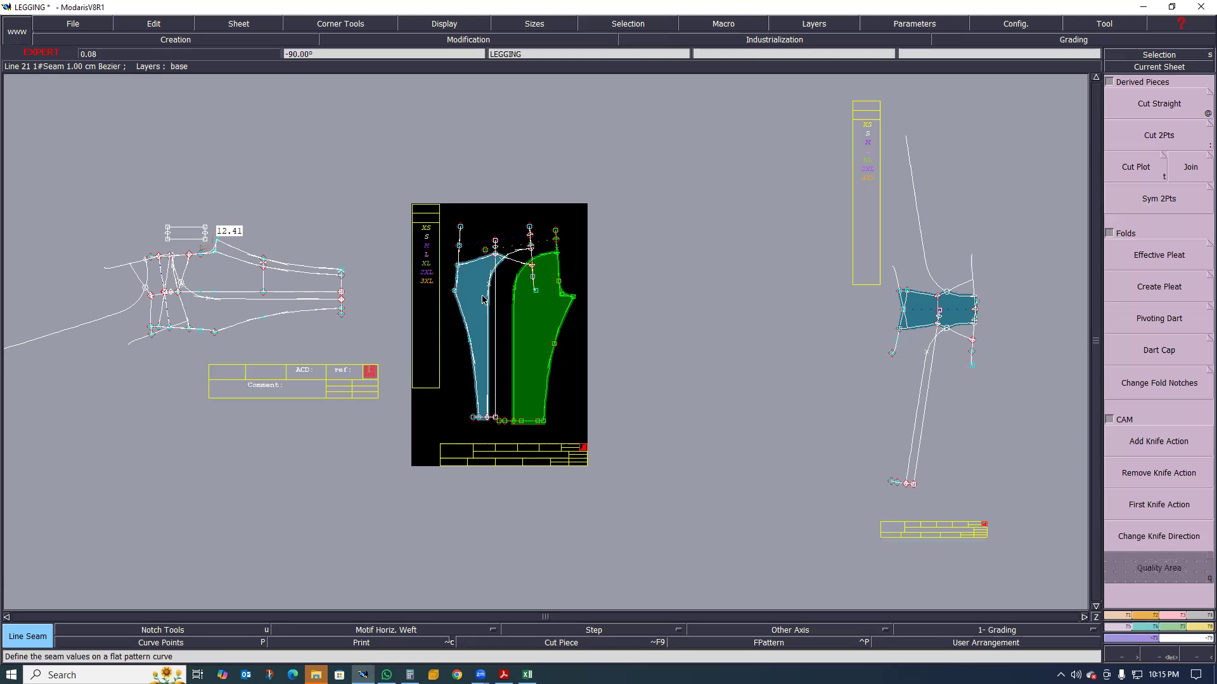
scroll(461, 293, up, 1)
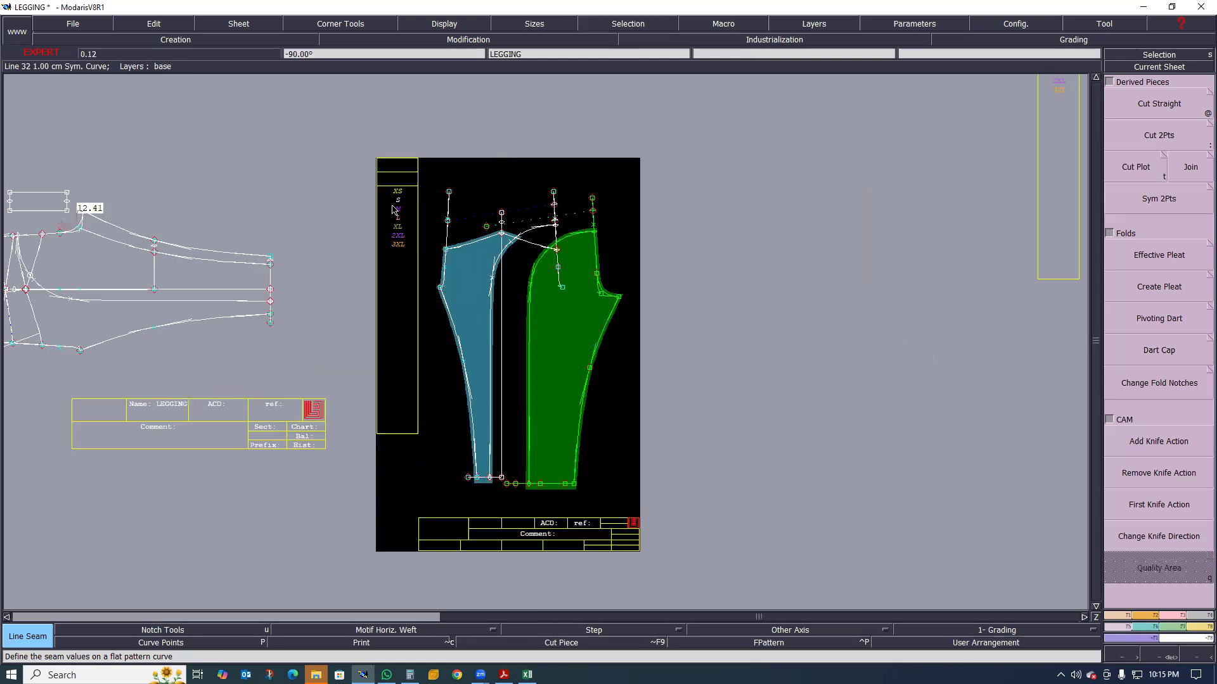